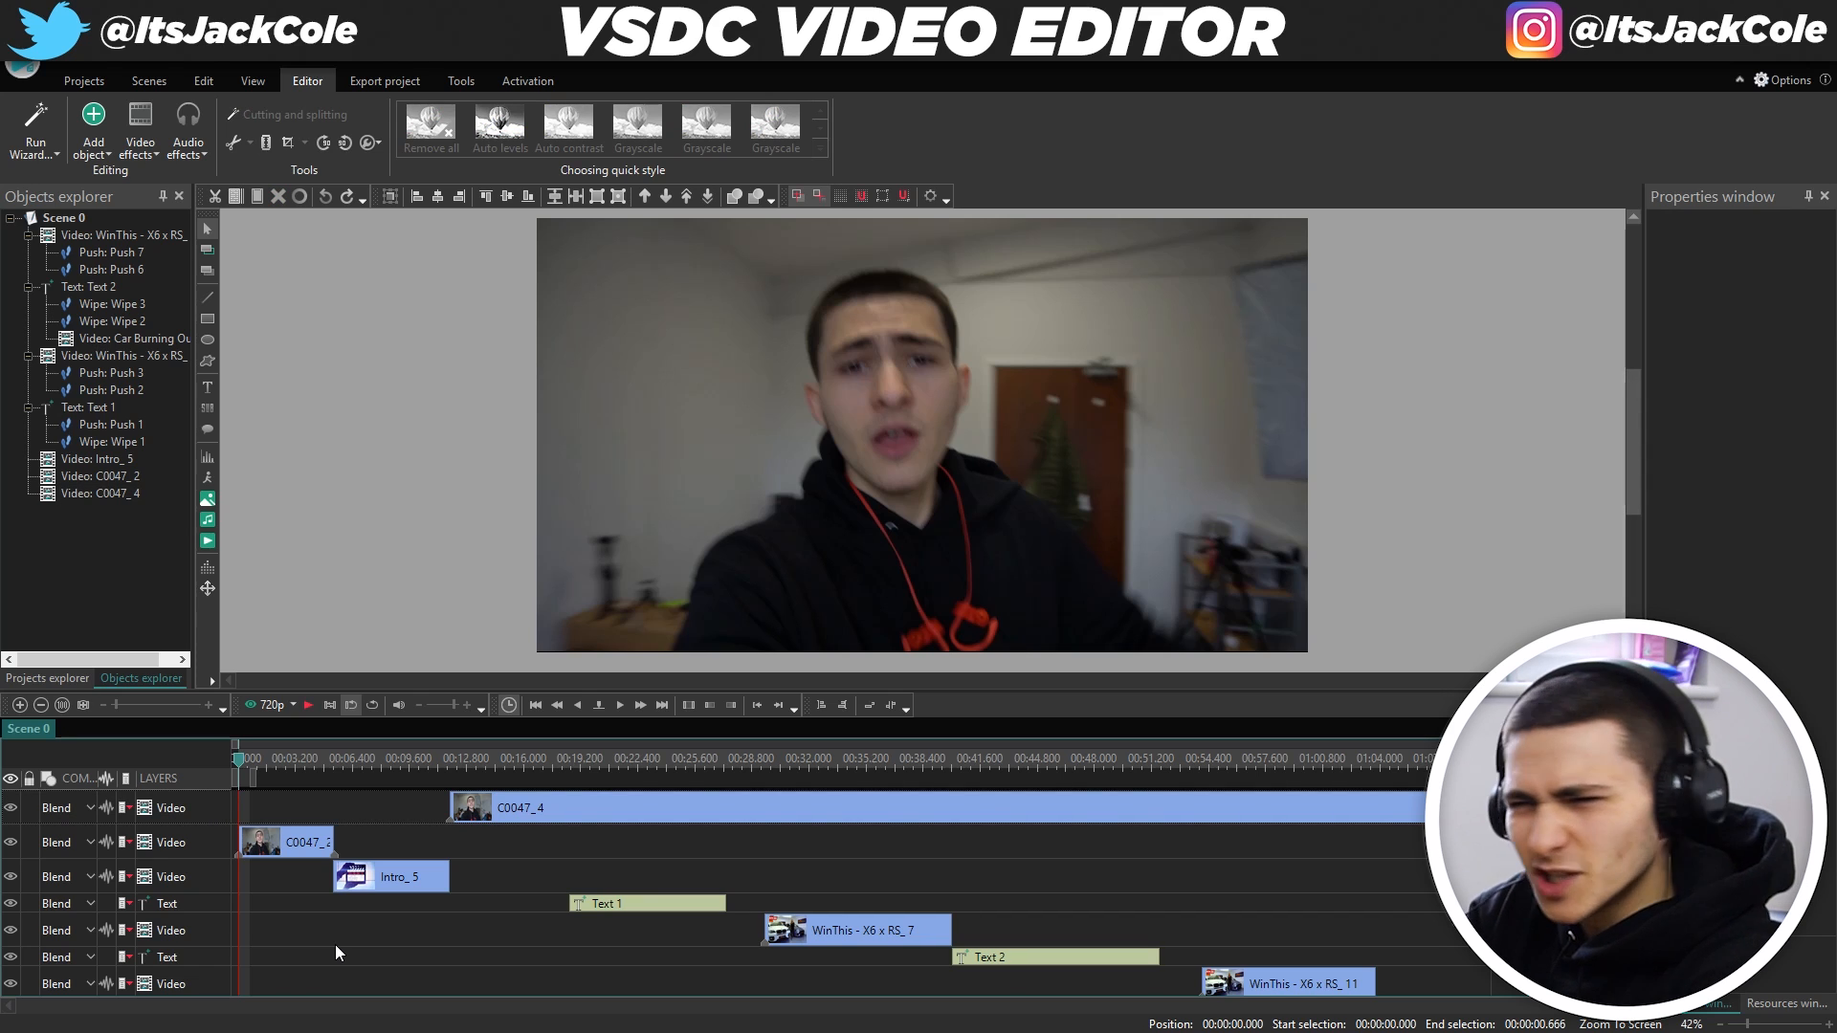
Play through the project and nudge the Text 2 clip slightly forward in time on its layer.
key("space")
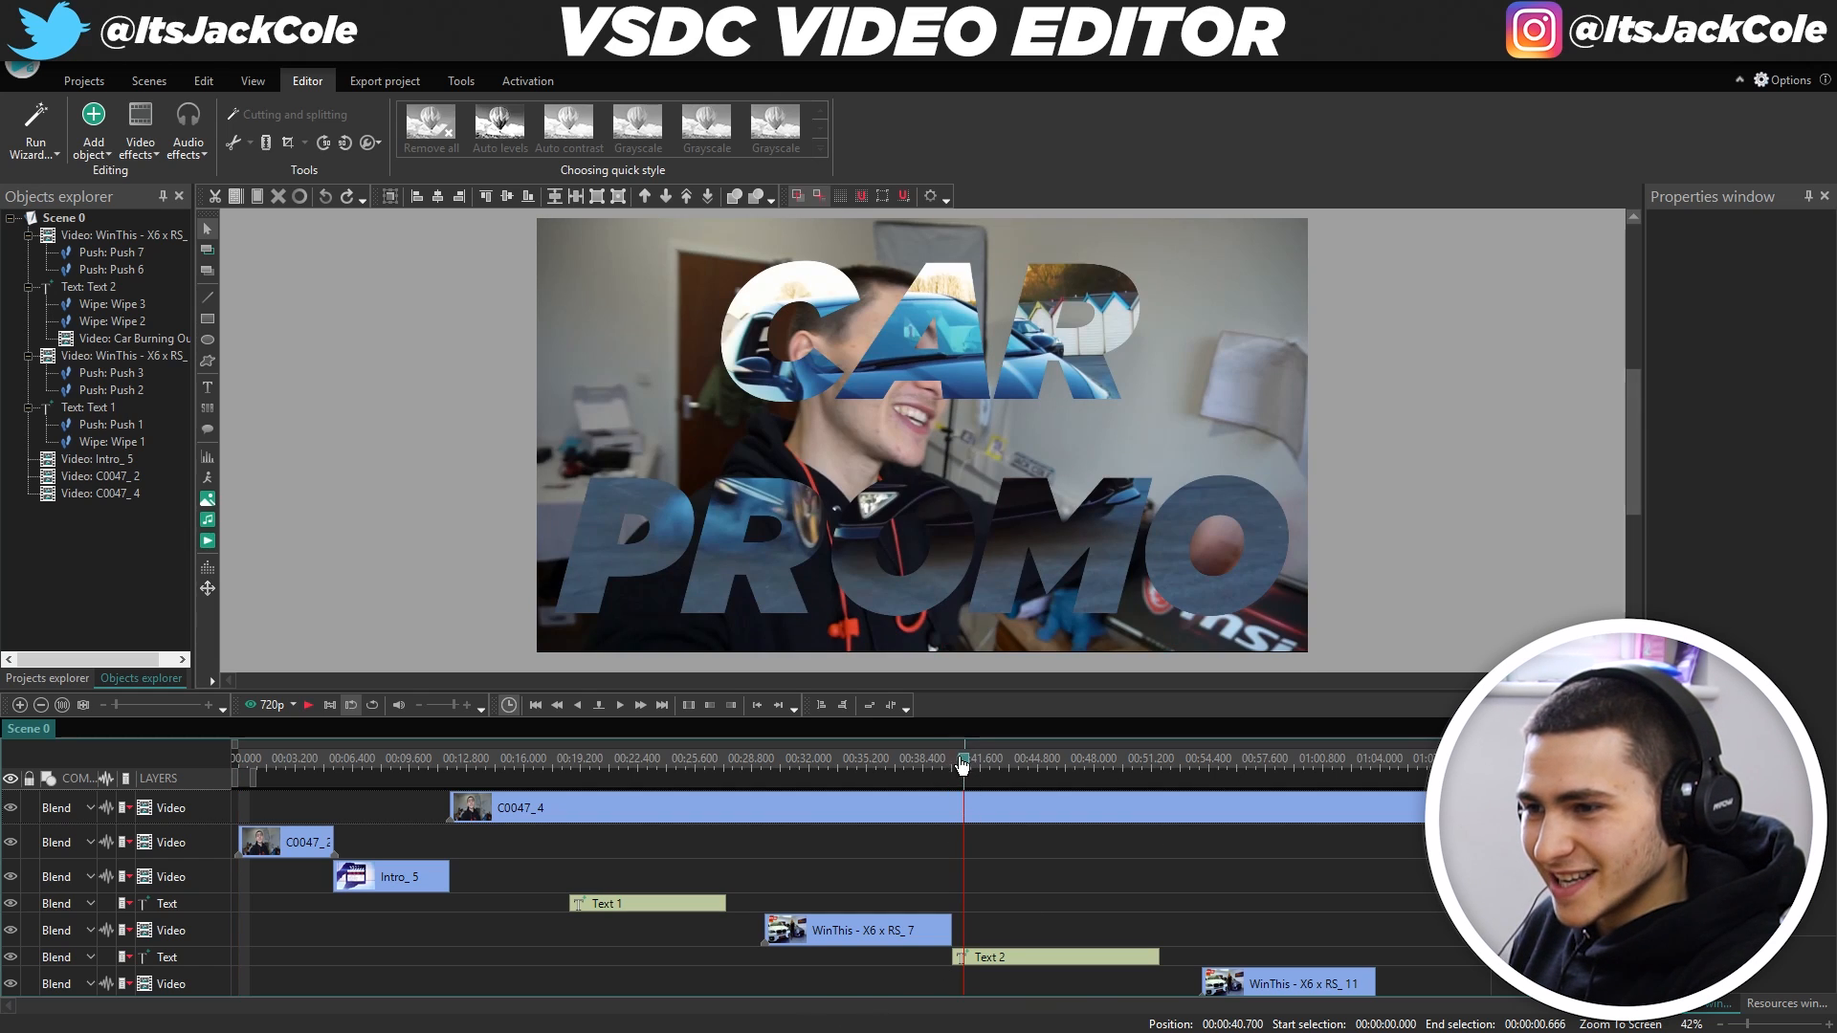
left_click_drag(984, 761, 999, 761)
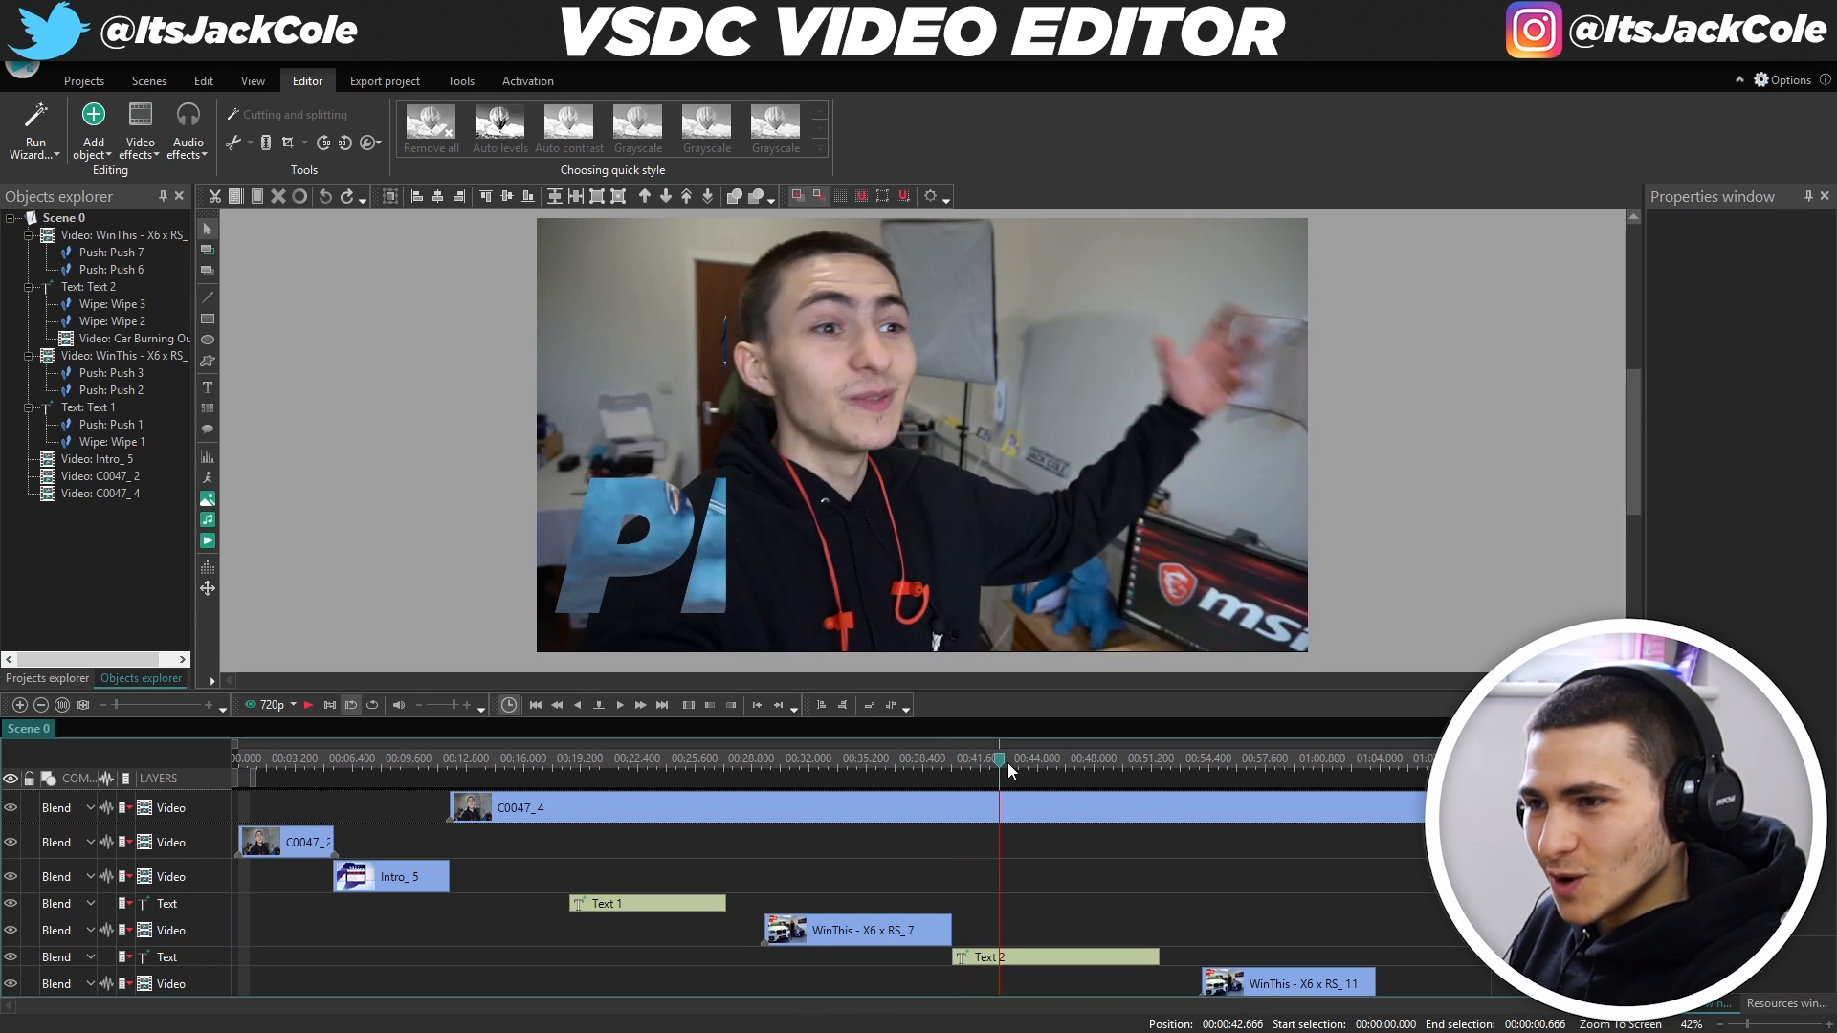
left_click(1035, 956)
left_click(1093, 905)
left_click_drag(1055, 961, 1062, 959)
left_click(1114, 892)
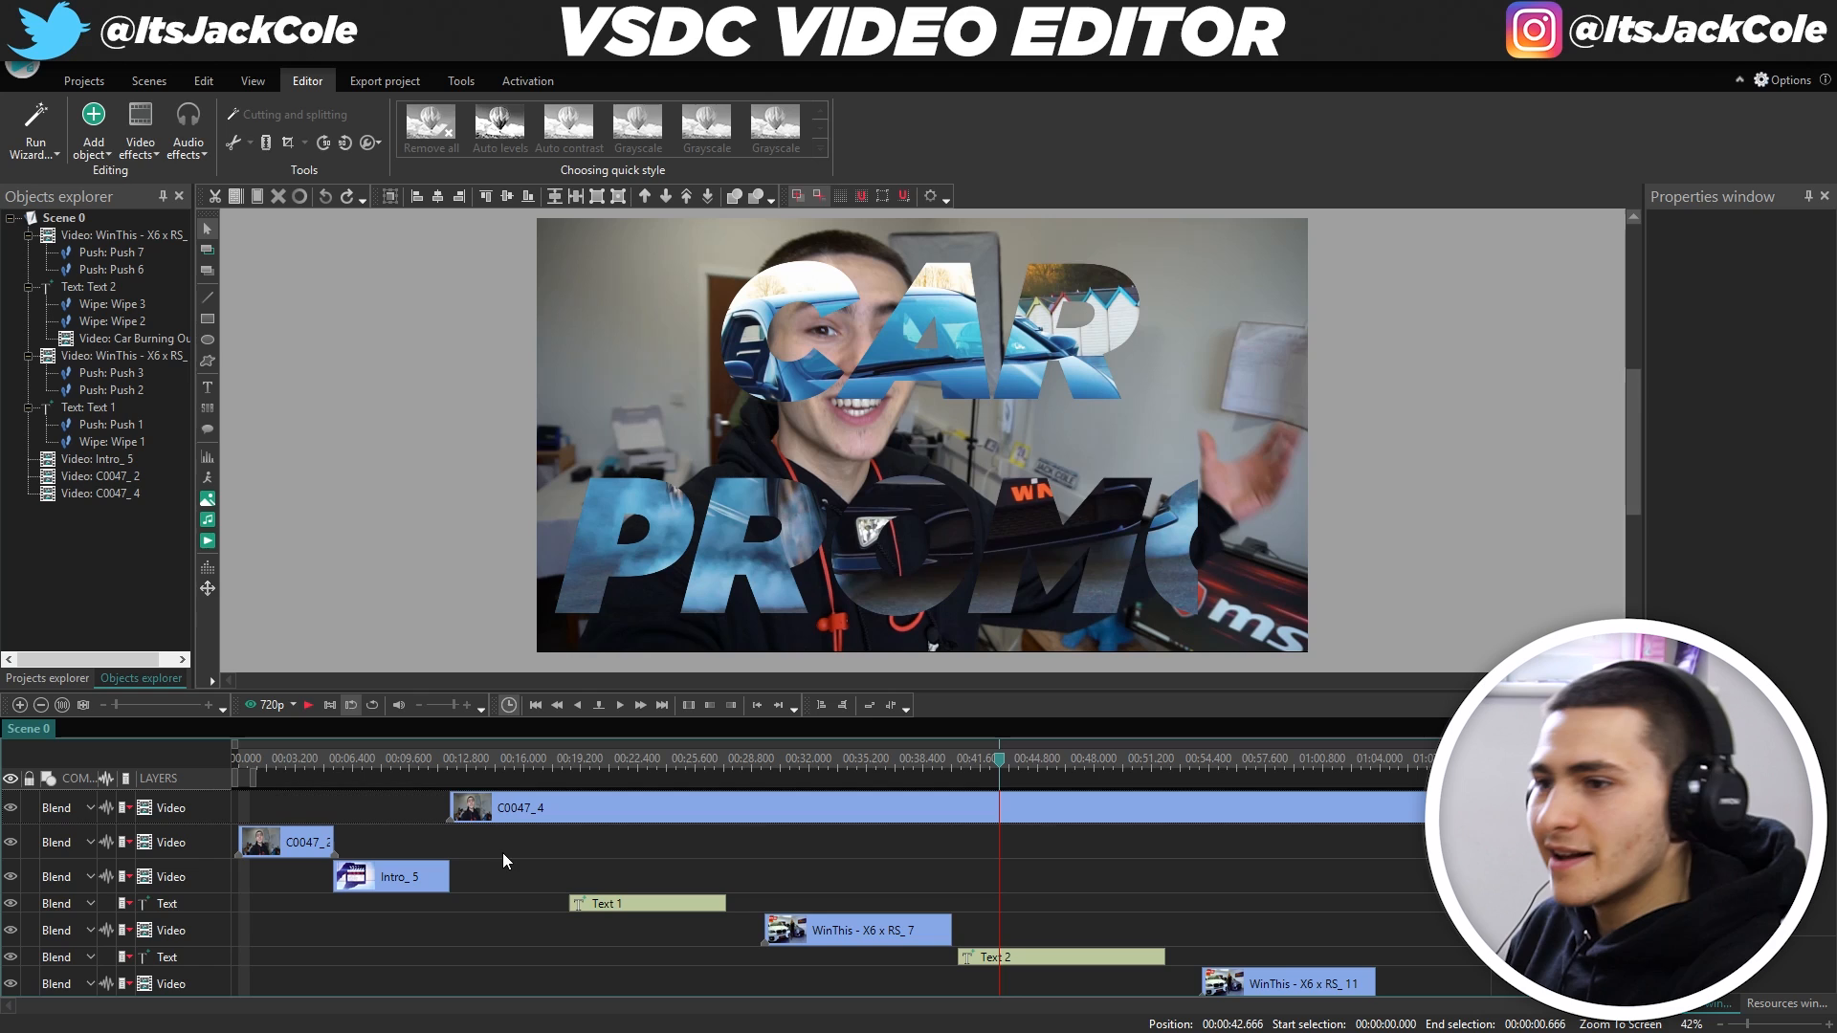
Examine the example edit's opening clip, intro, lower-third title, picture-in-picture car clip and masked text at several points on the timeline.
left_click(281, 771)
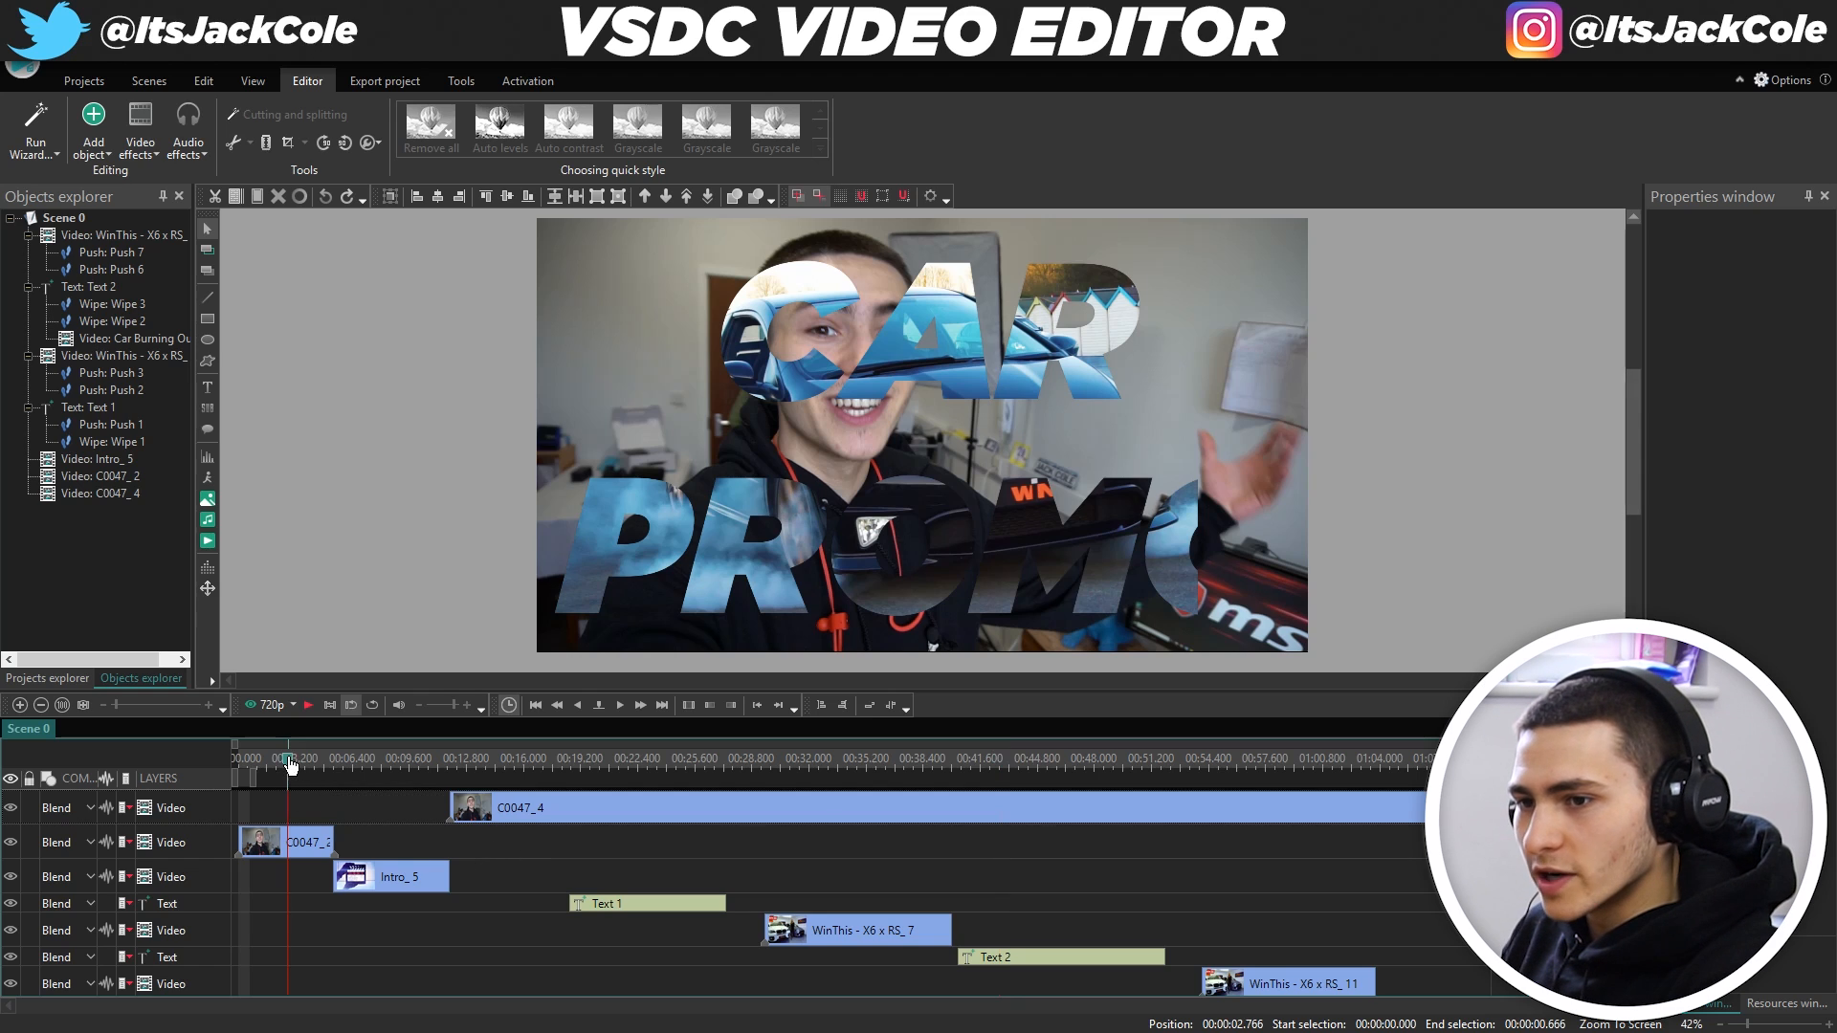
left_click(394, 766)
left_click(402, 879)
left_click(520, 892)
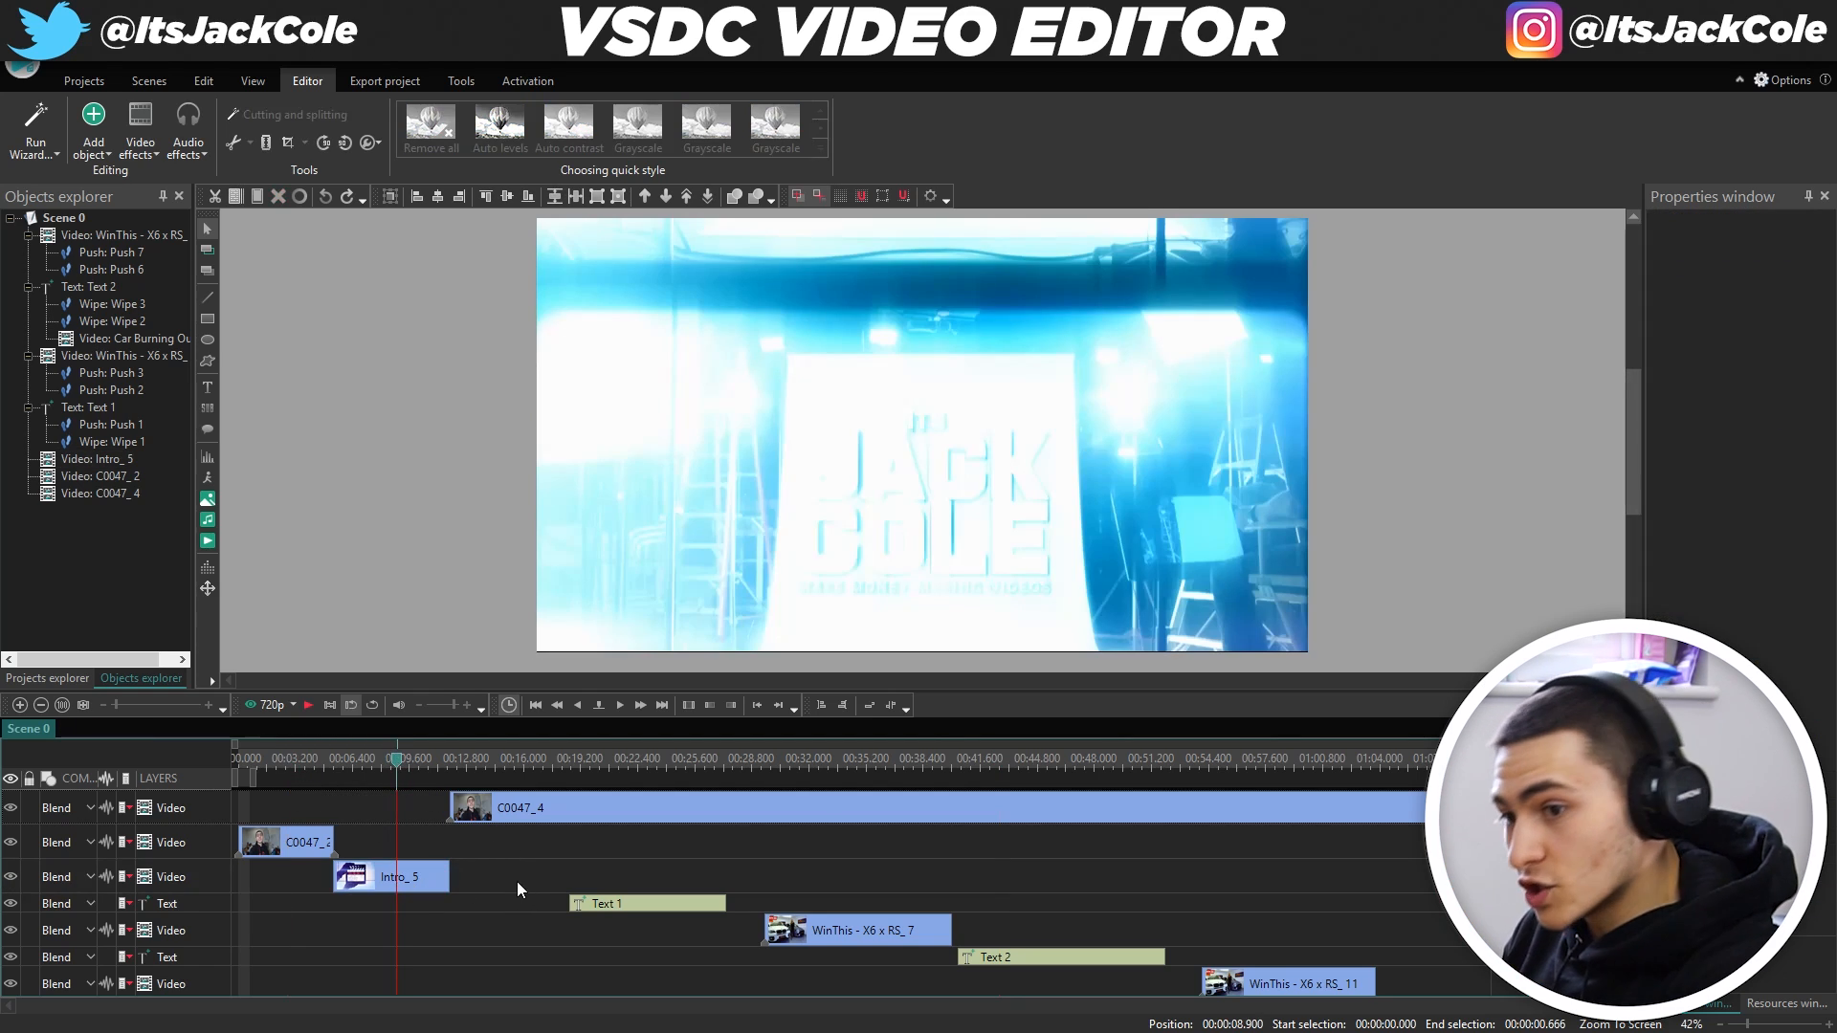
left_click(521, 758)
left_click(652, 901)
left_click(699, 867)
left_click_drag(653, 757, 723, 759)
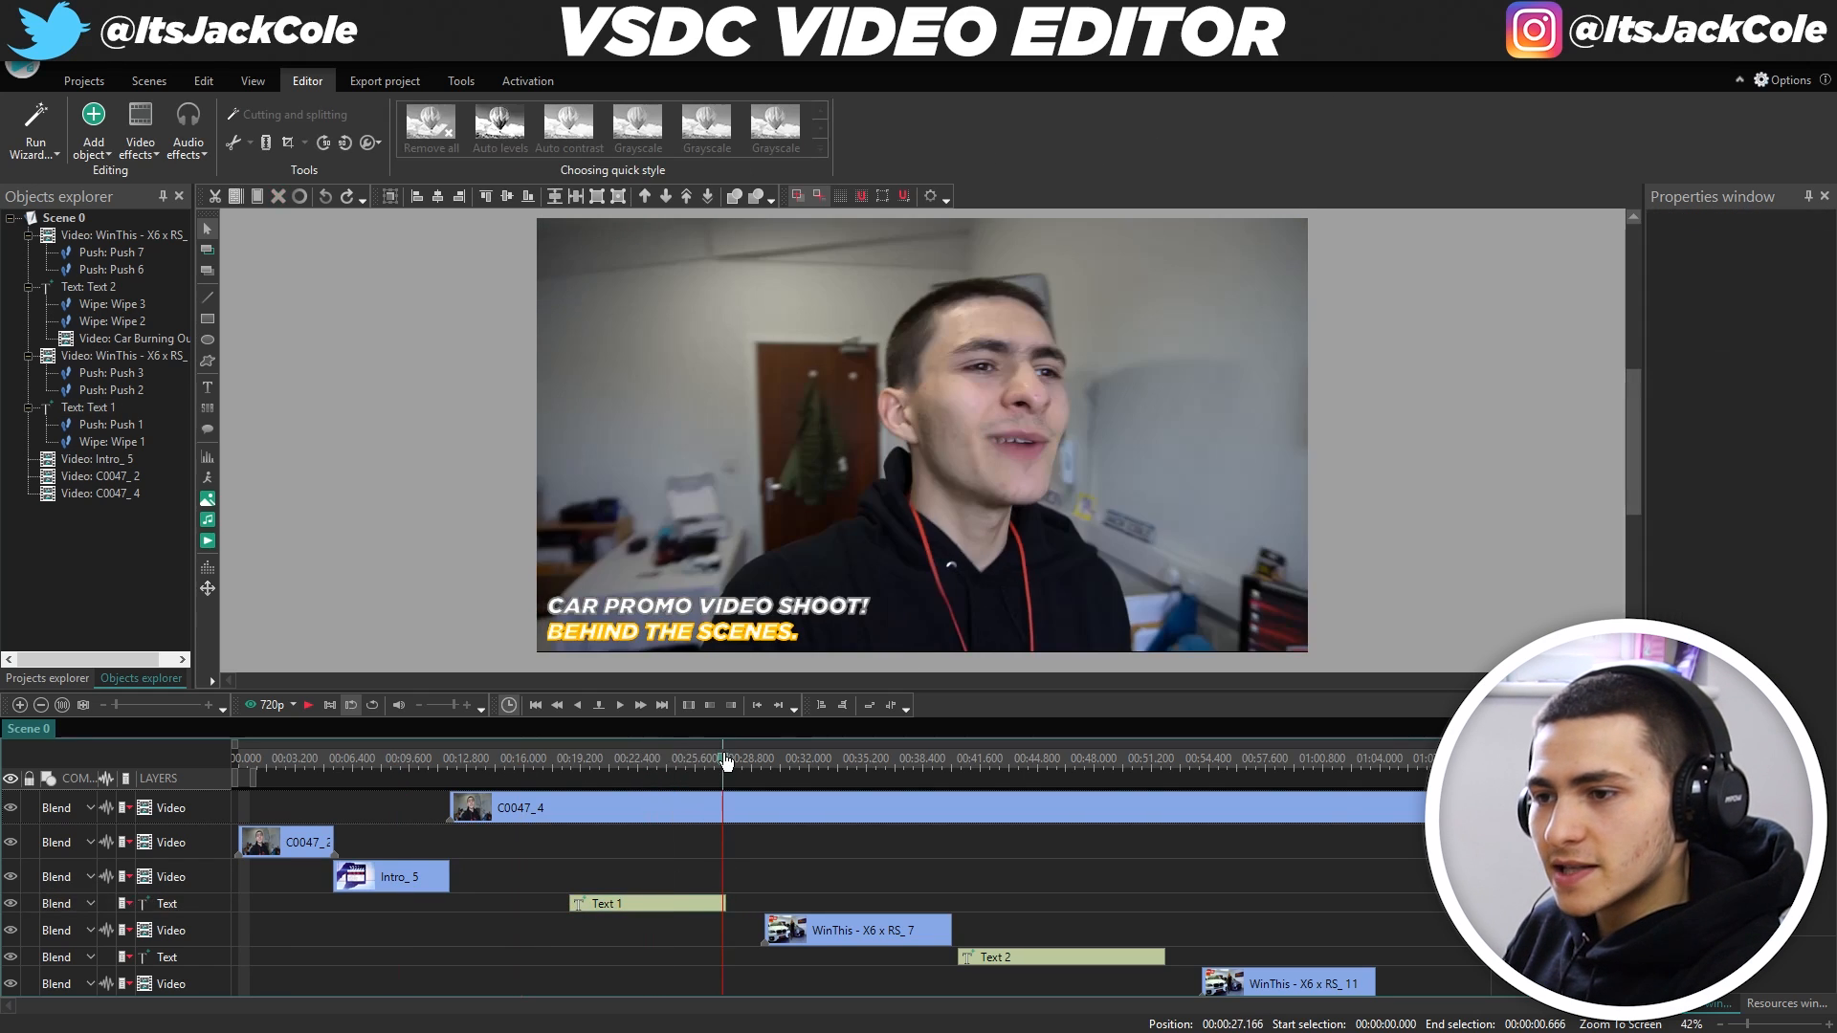
left_click_drag(854, 754, 925, 758)
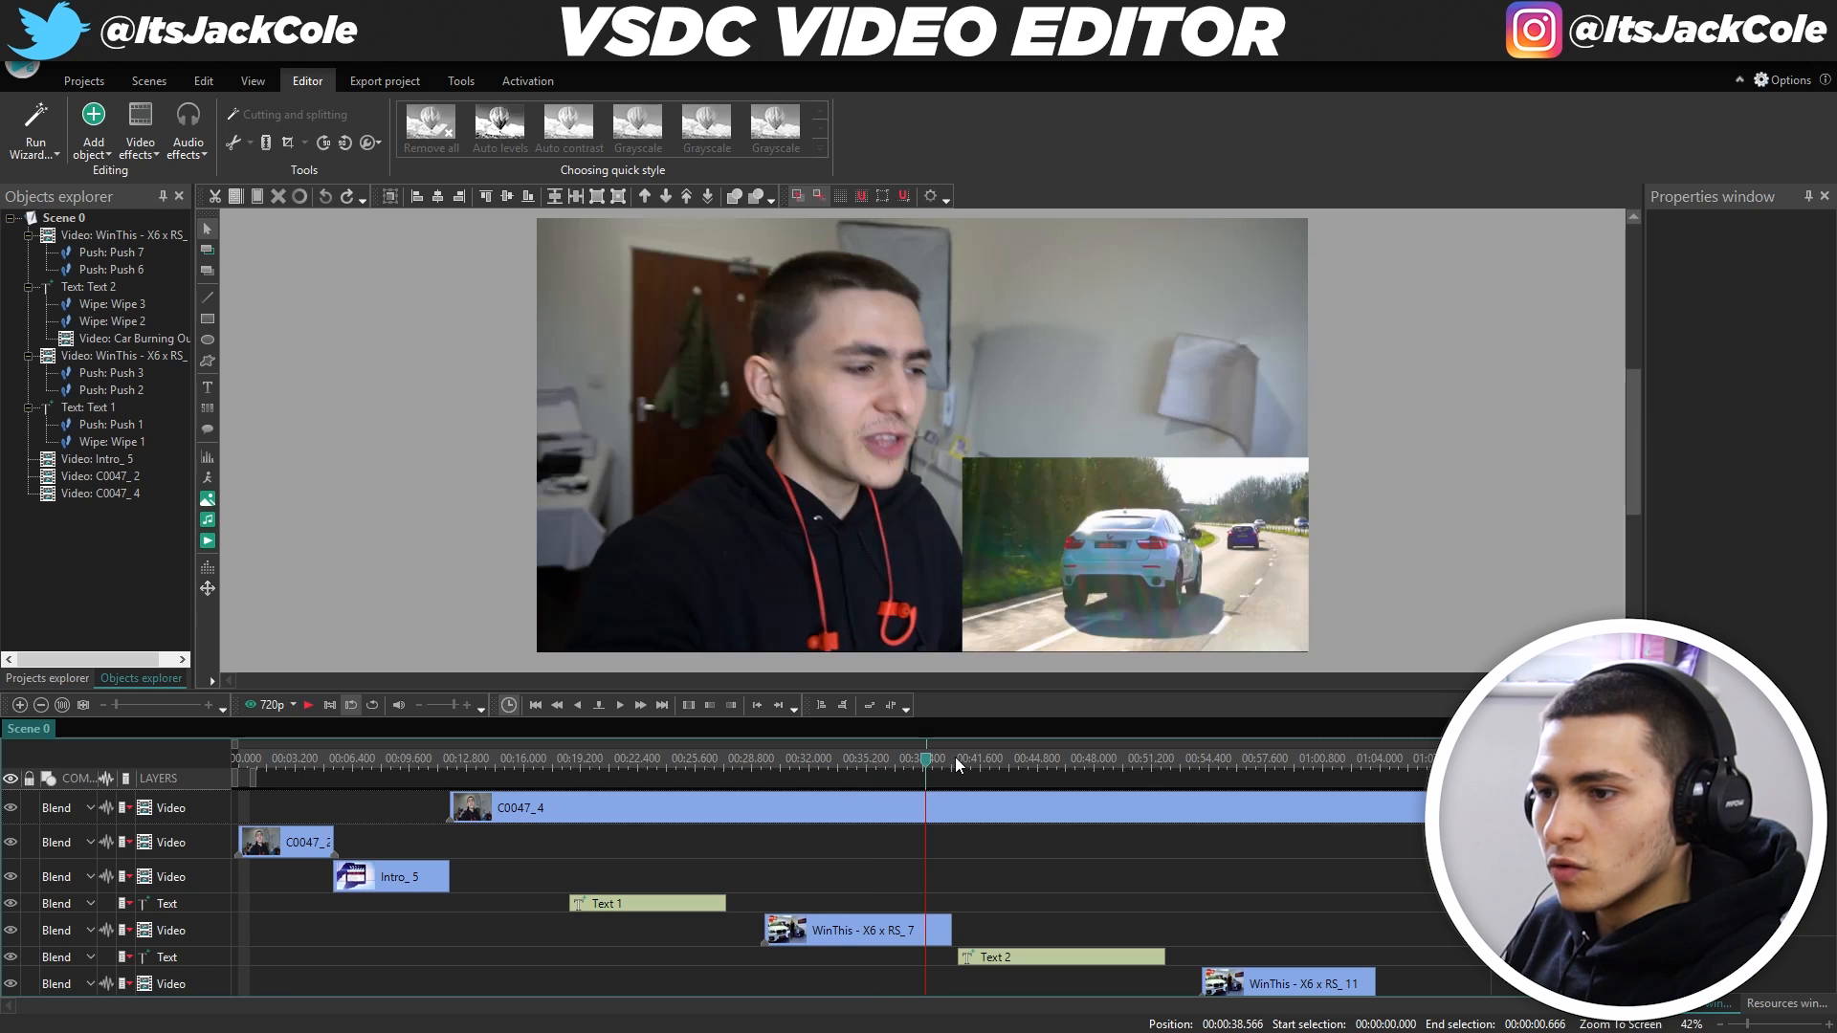
left_click(1093, 765)
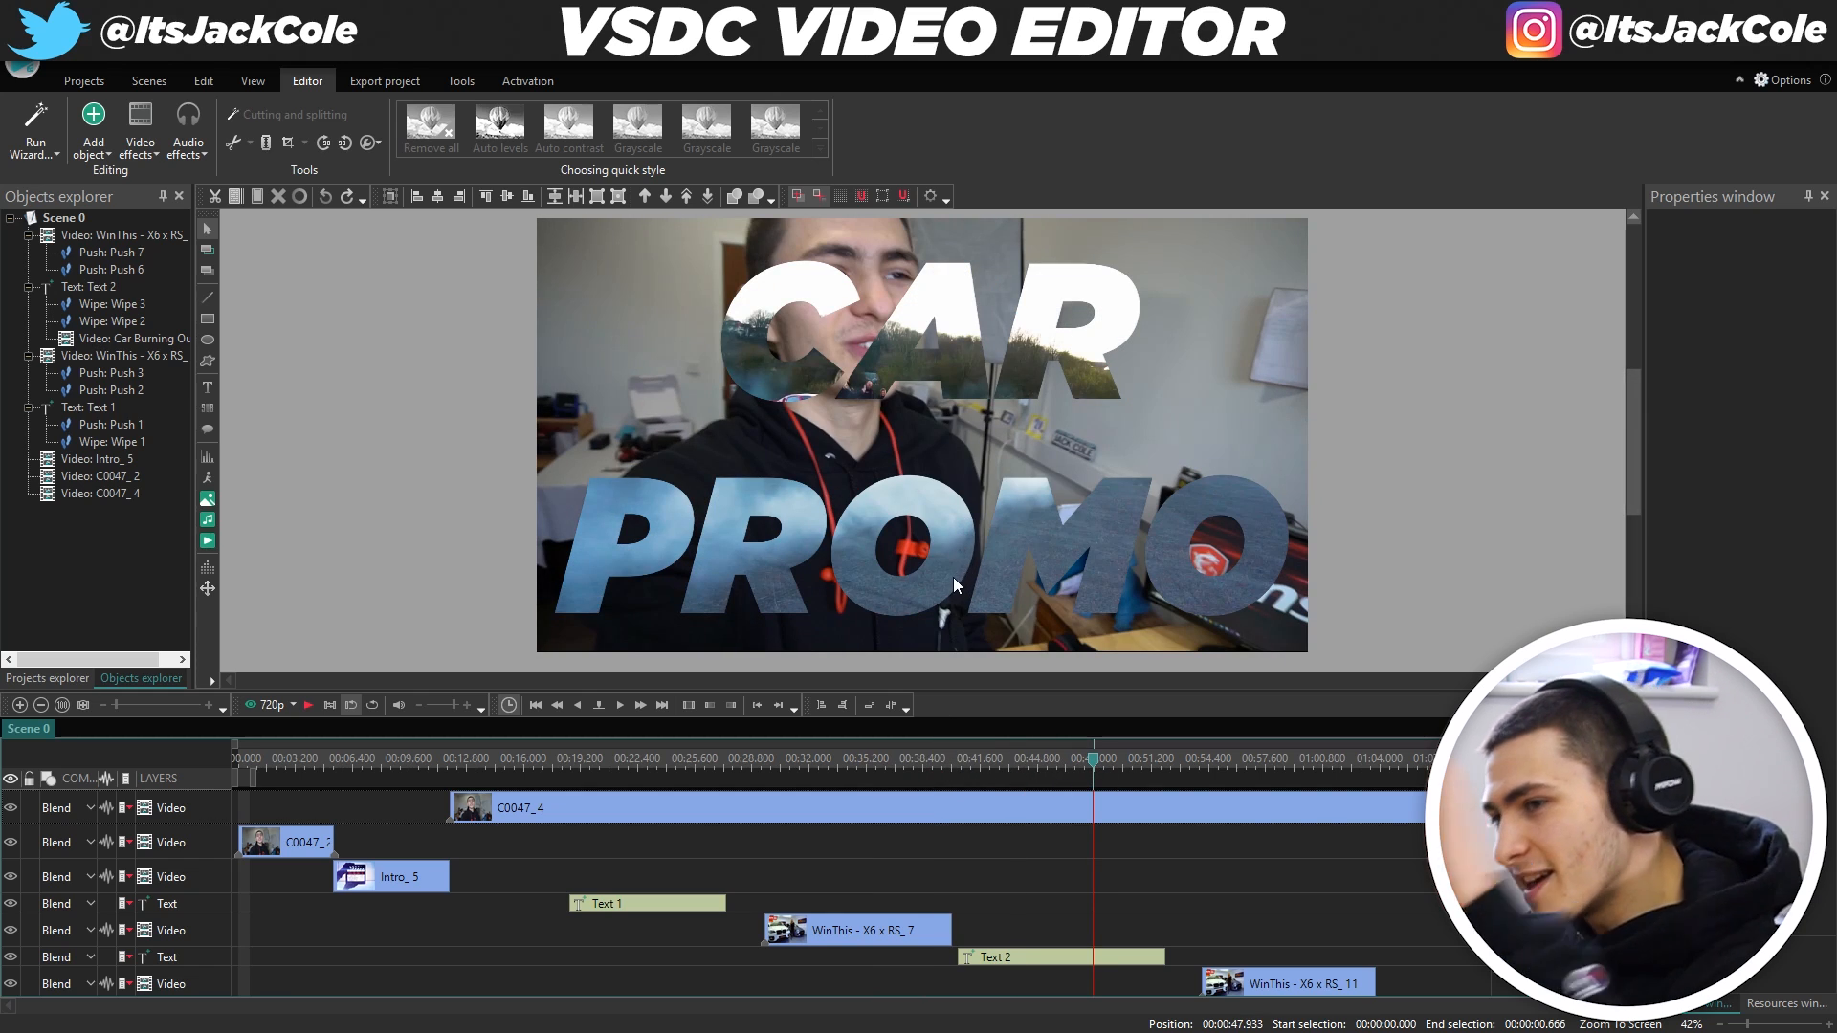
Create a blank 1920x1080, 30 fps project titled "Car Promo NUMBER".
left_click(42, 581)
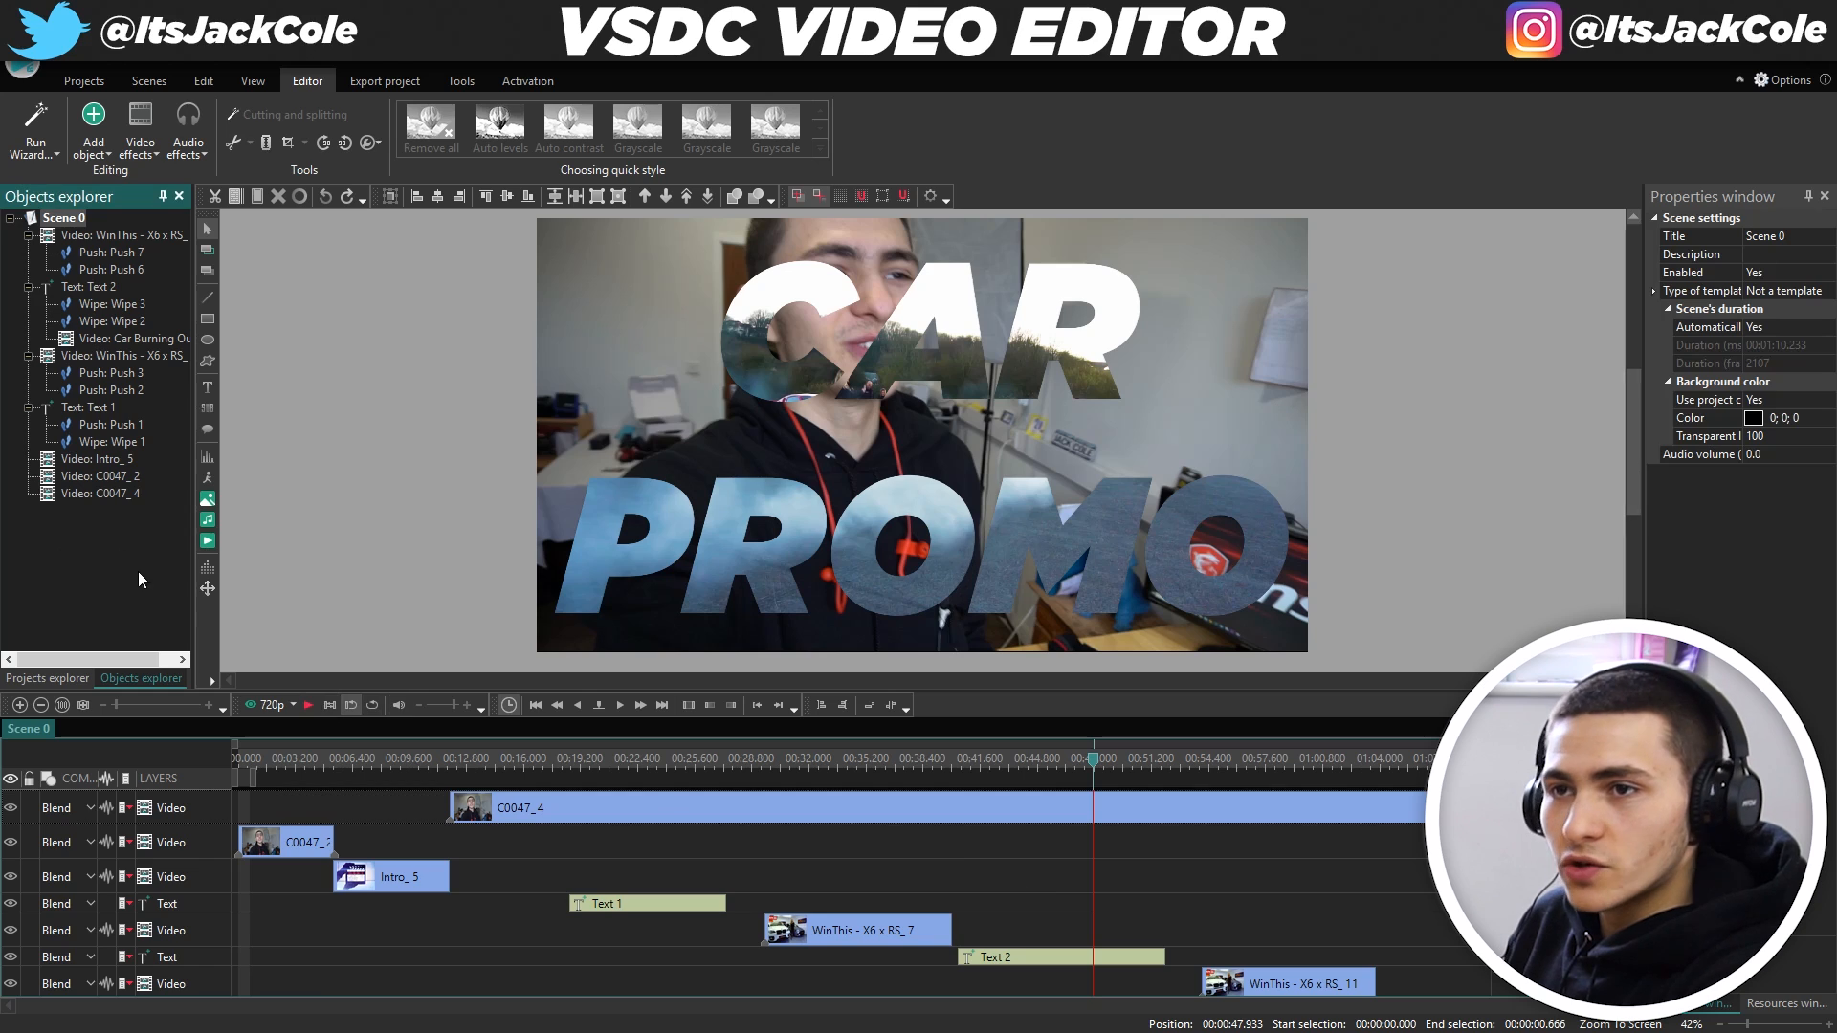
left_click(86, 86)
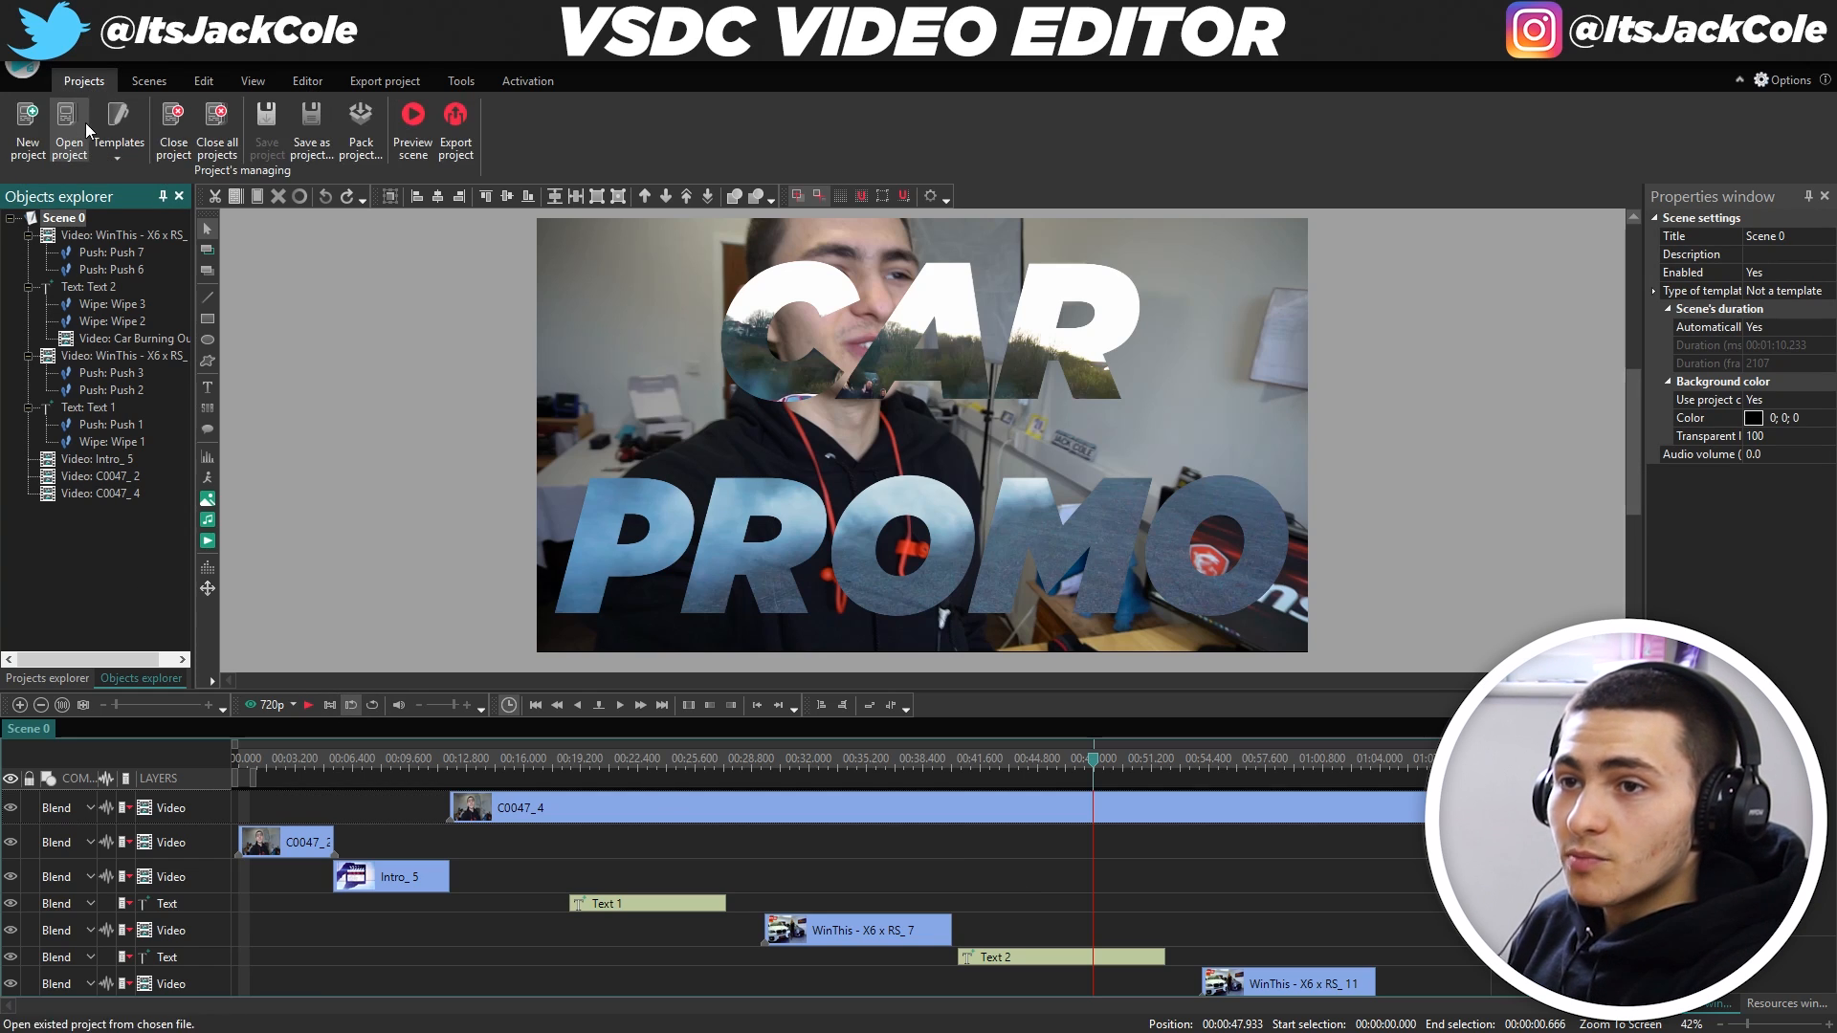
left_click(27, 127)
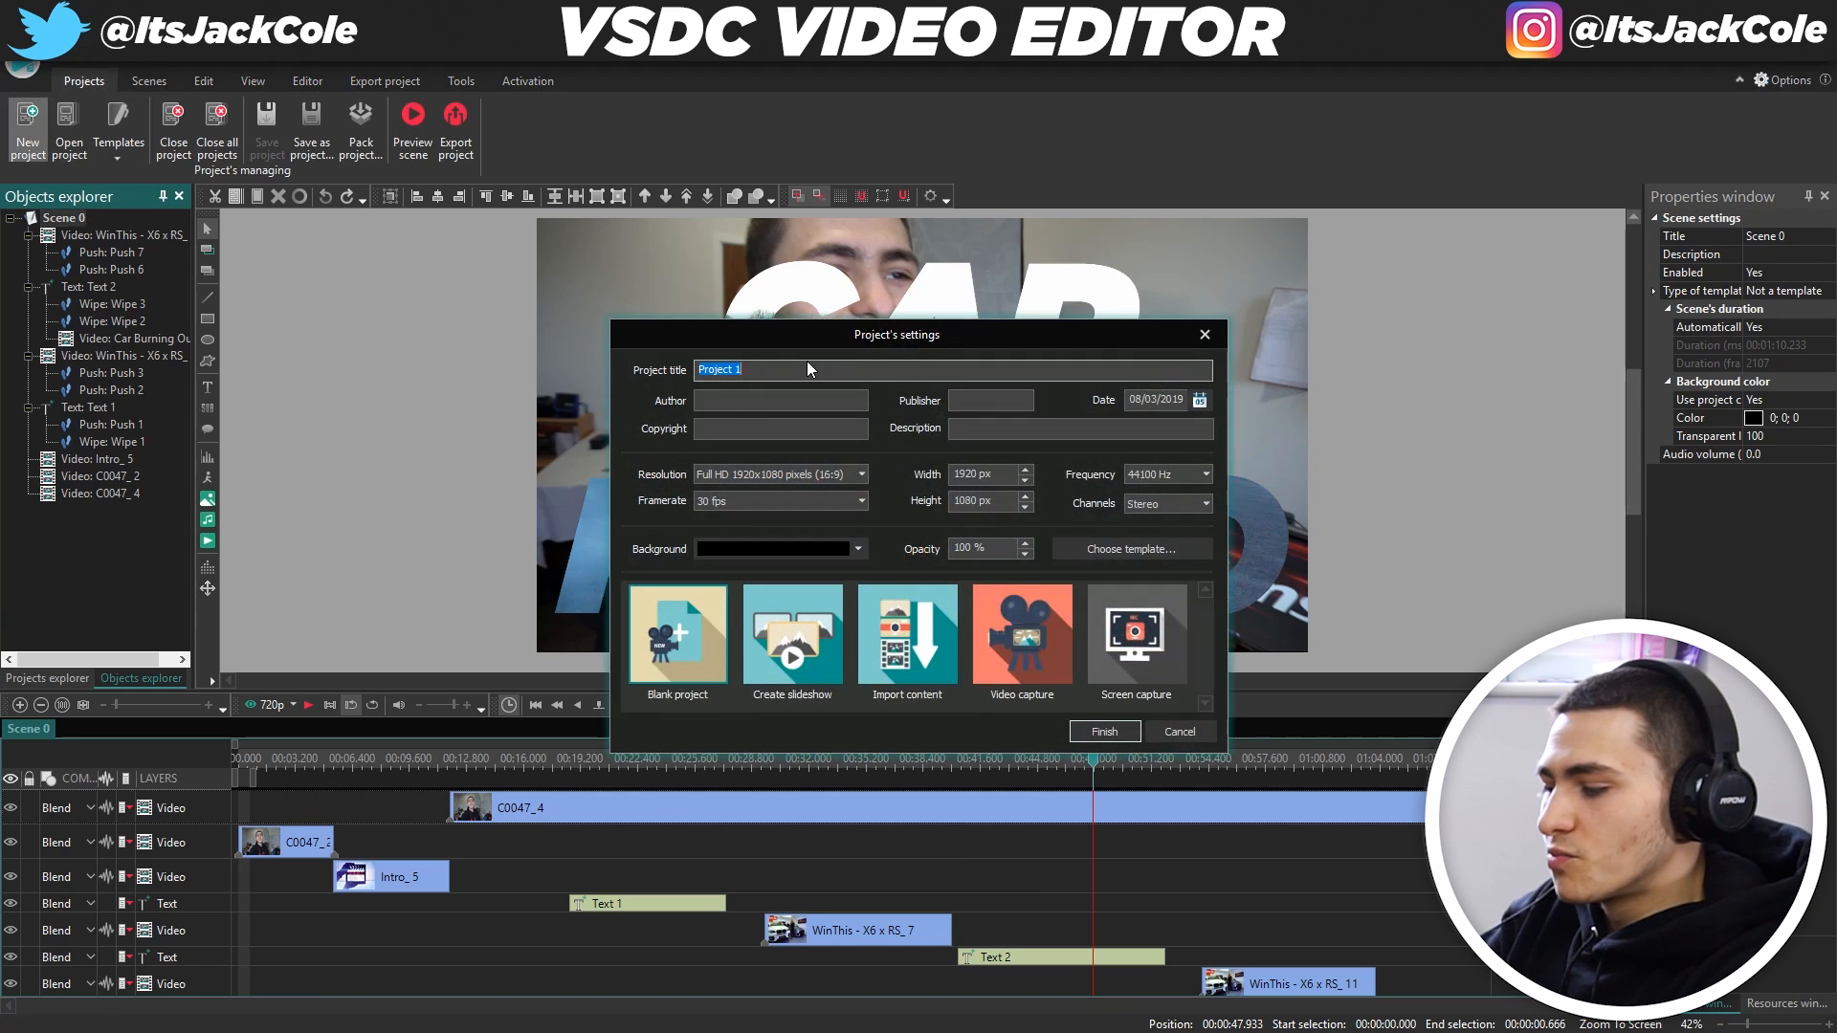
type("Car Promo NUMBER")
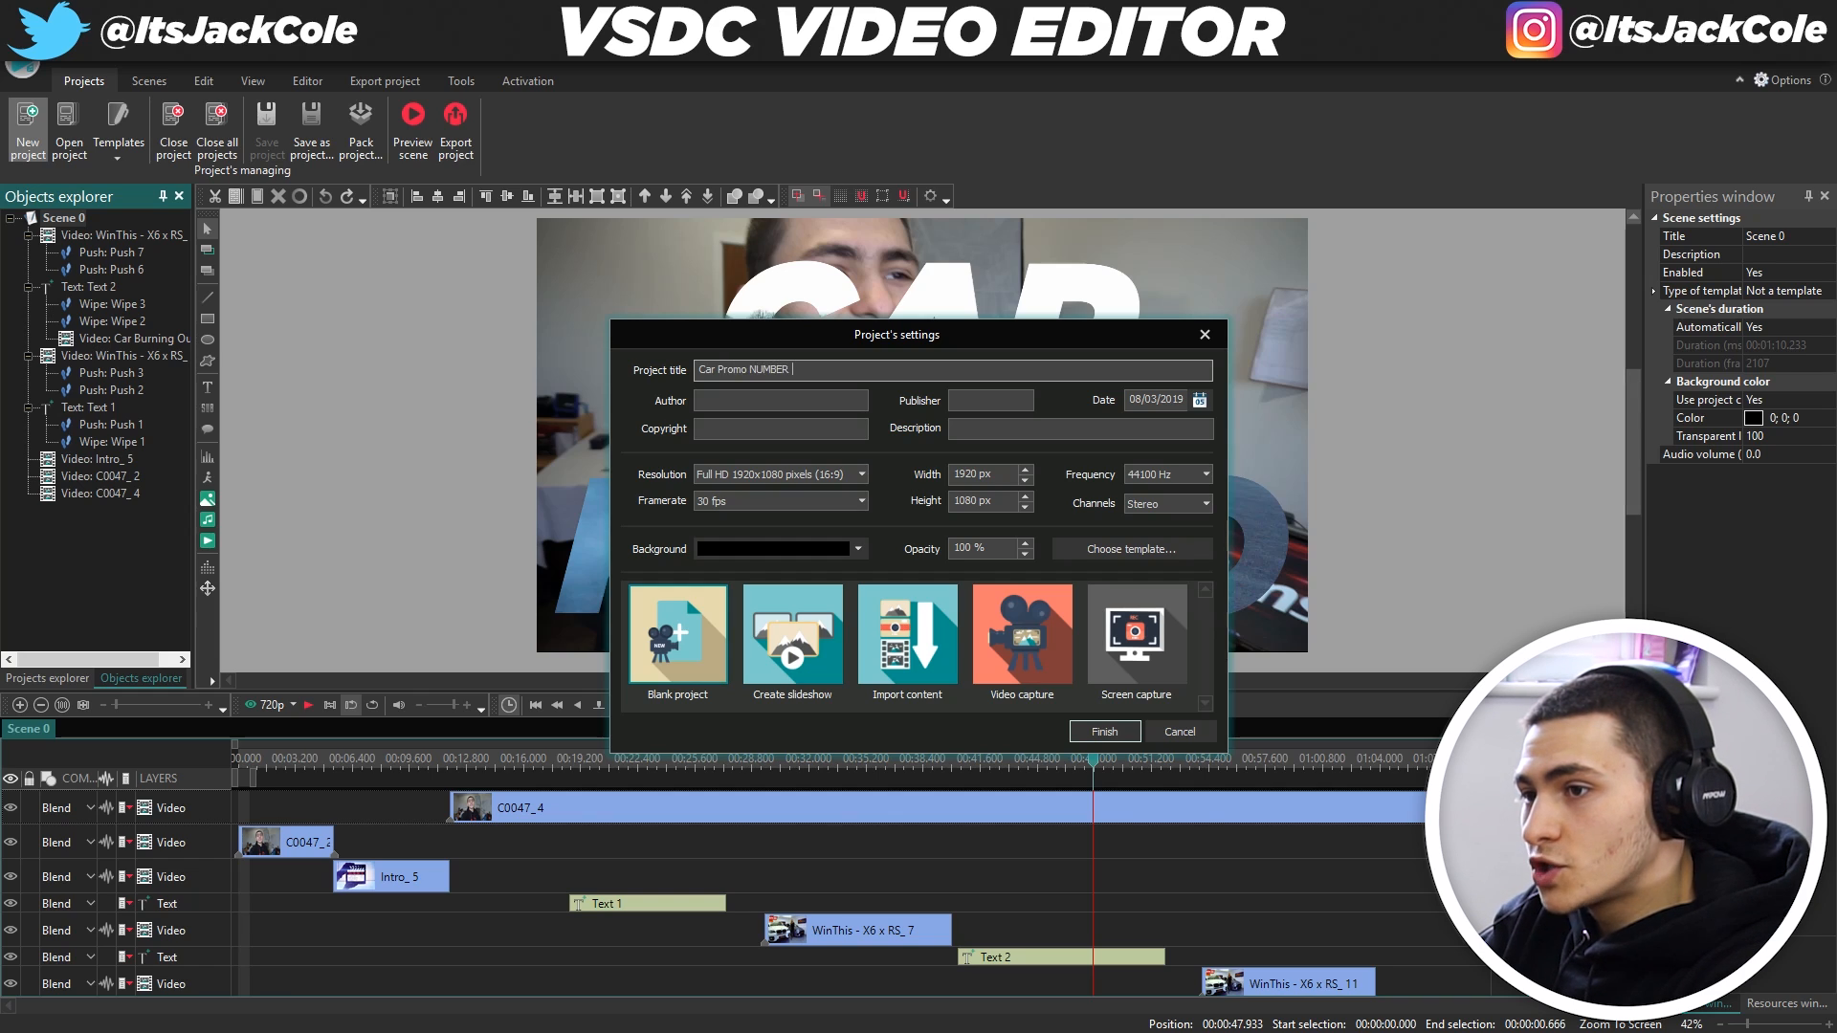
key("Return")
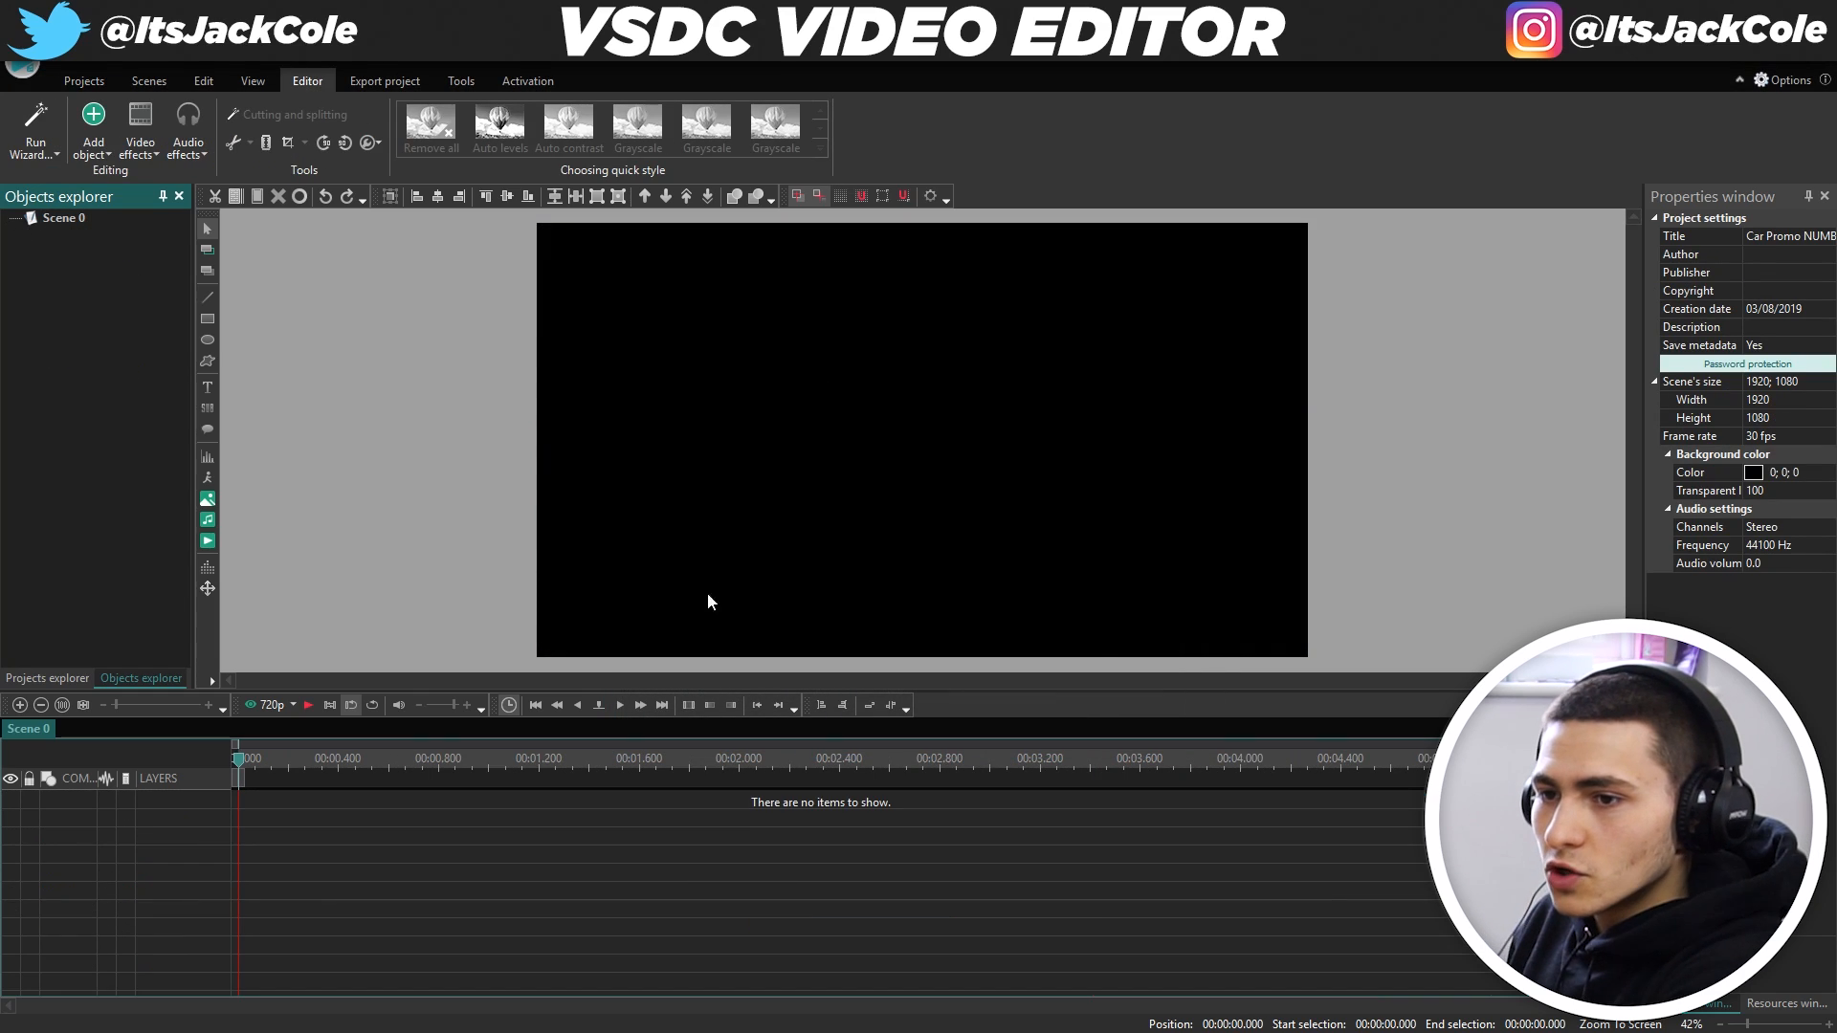
Add the video C0047.MP4 to the empty scene from the cursor position on a new layer.
left_click(103, 124)
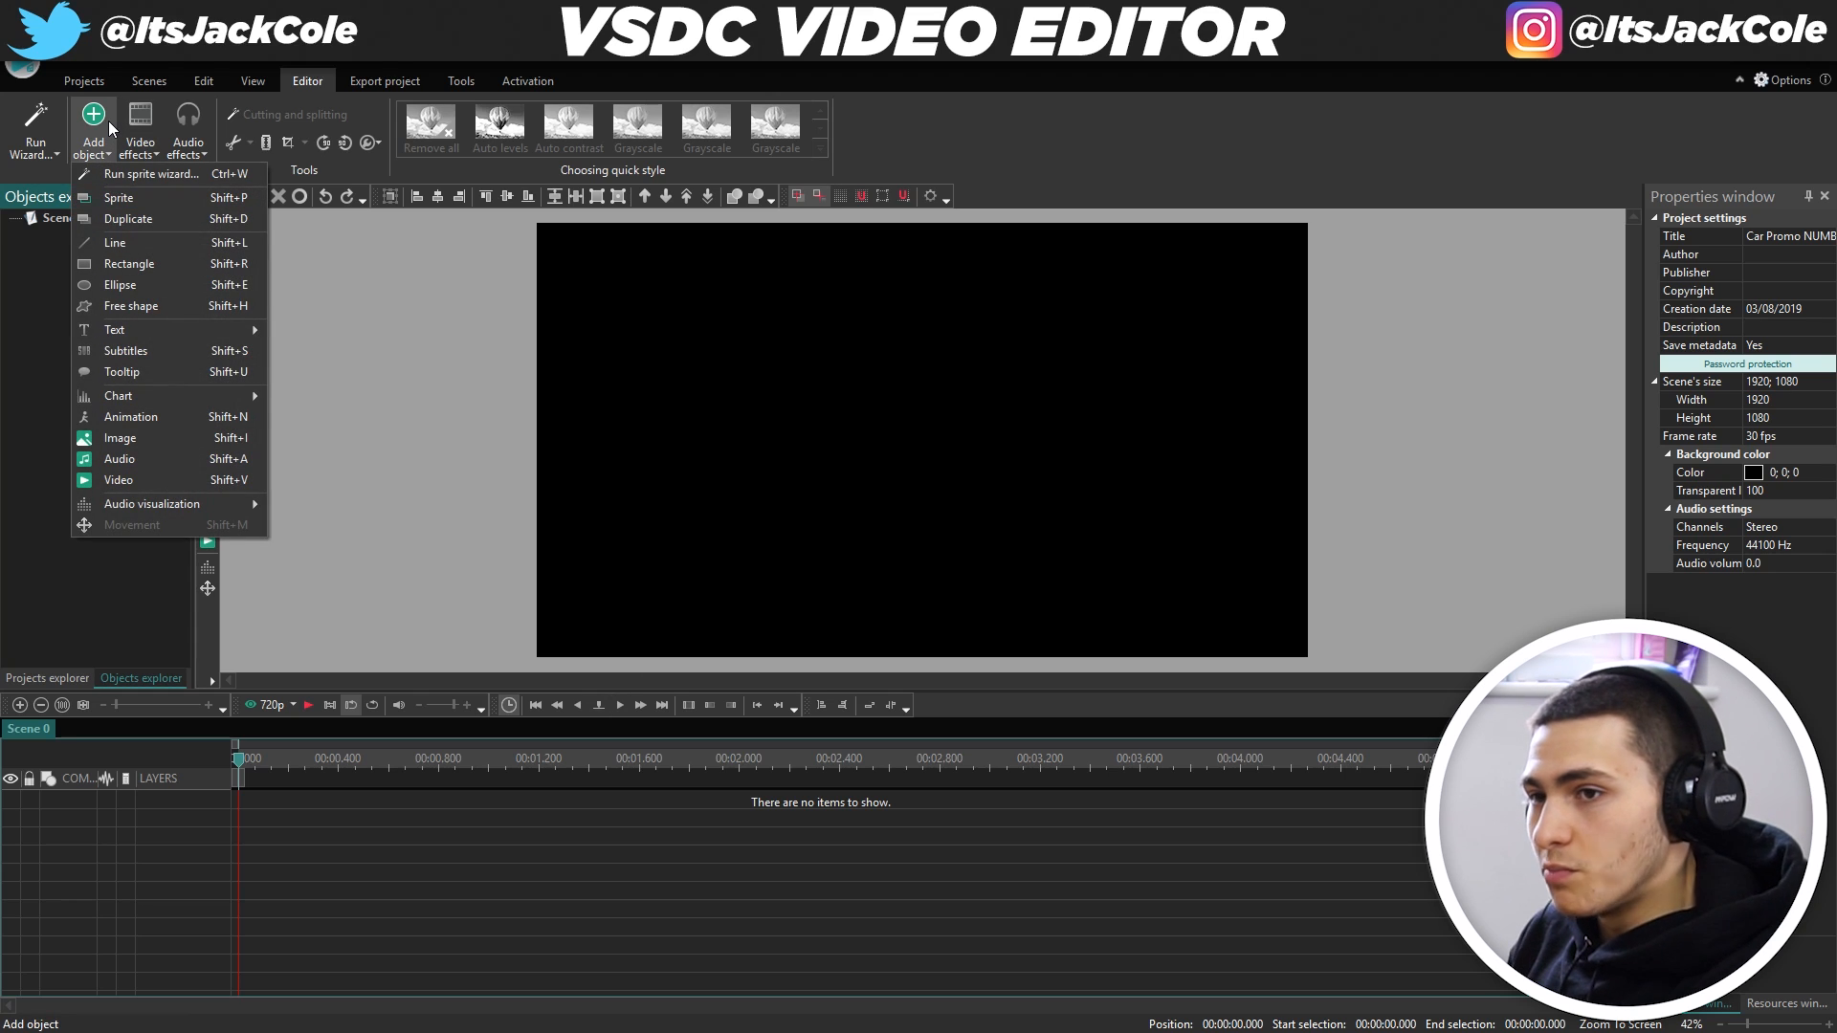
left_click(196, 480)
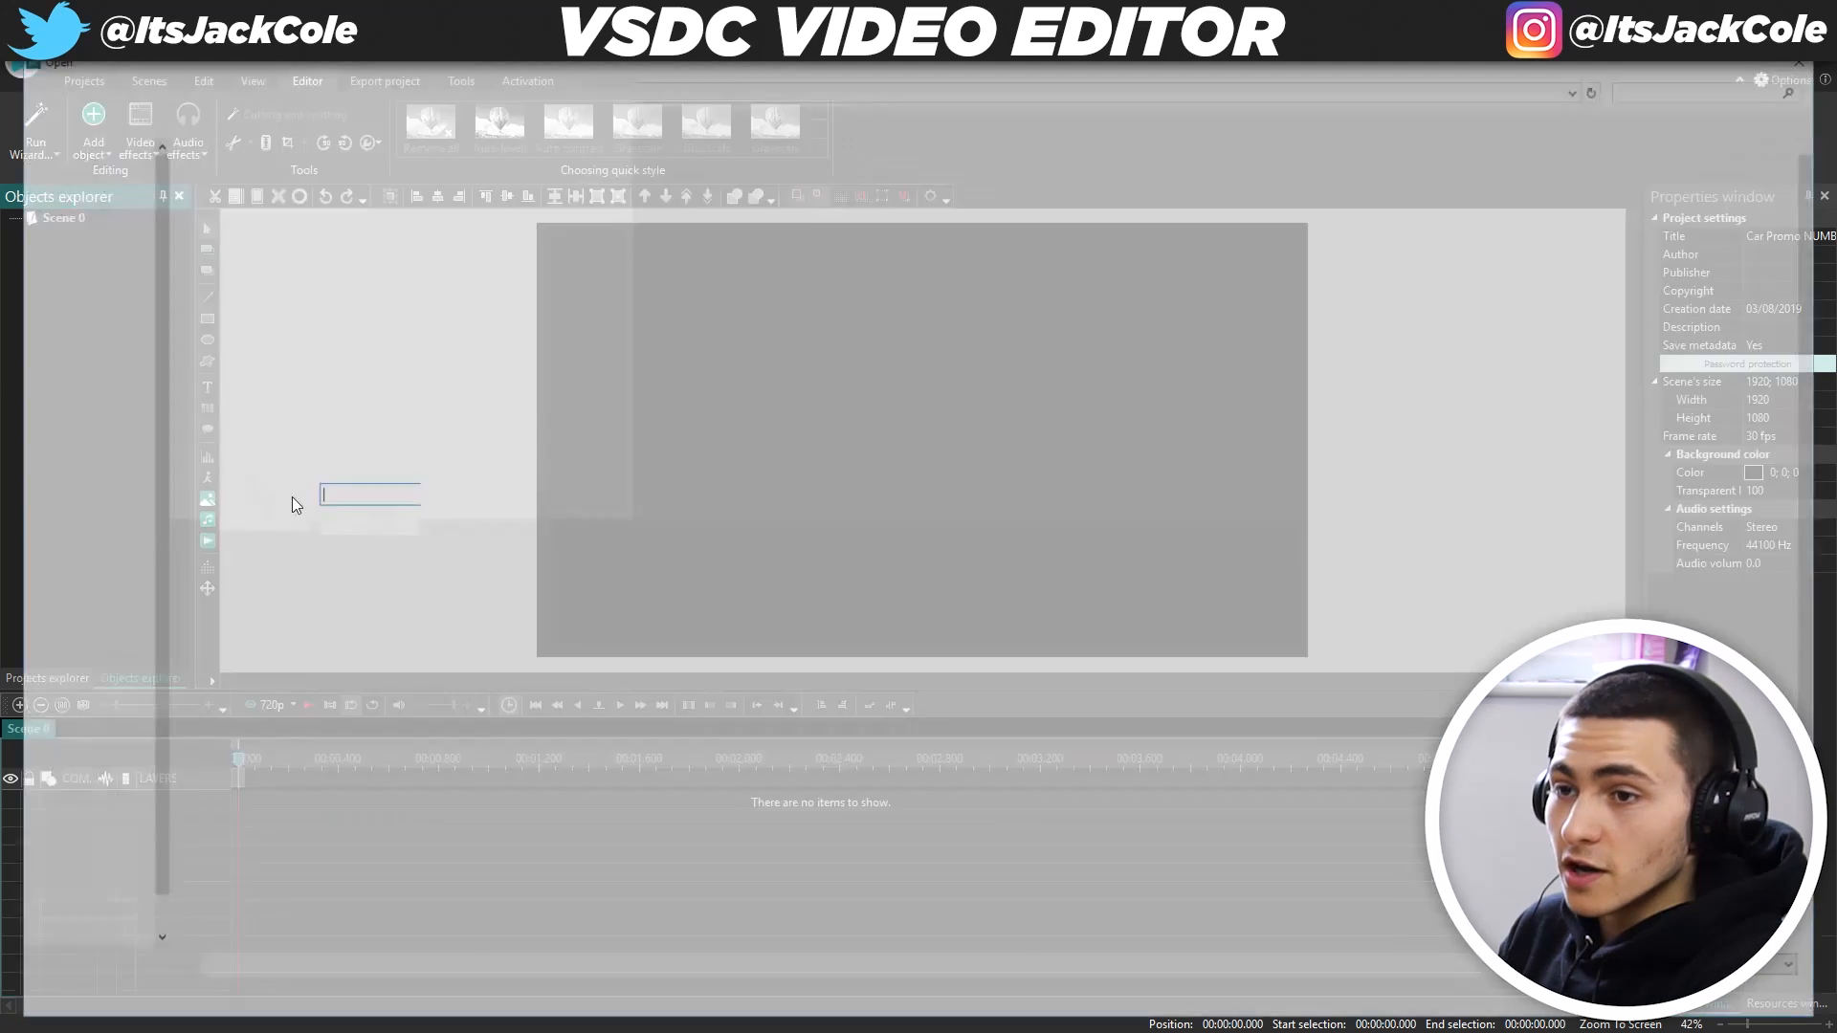
scroll(369, 861, "down", 3)
left_click(277, 941)
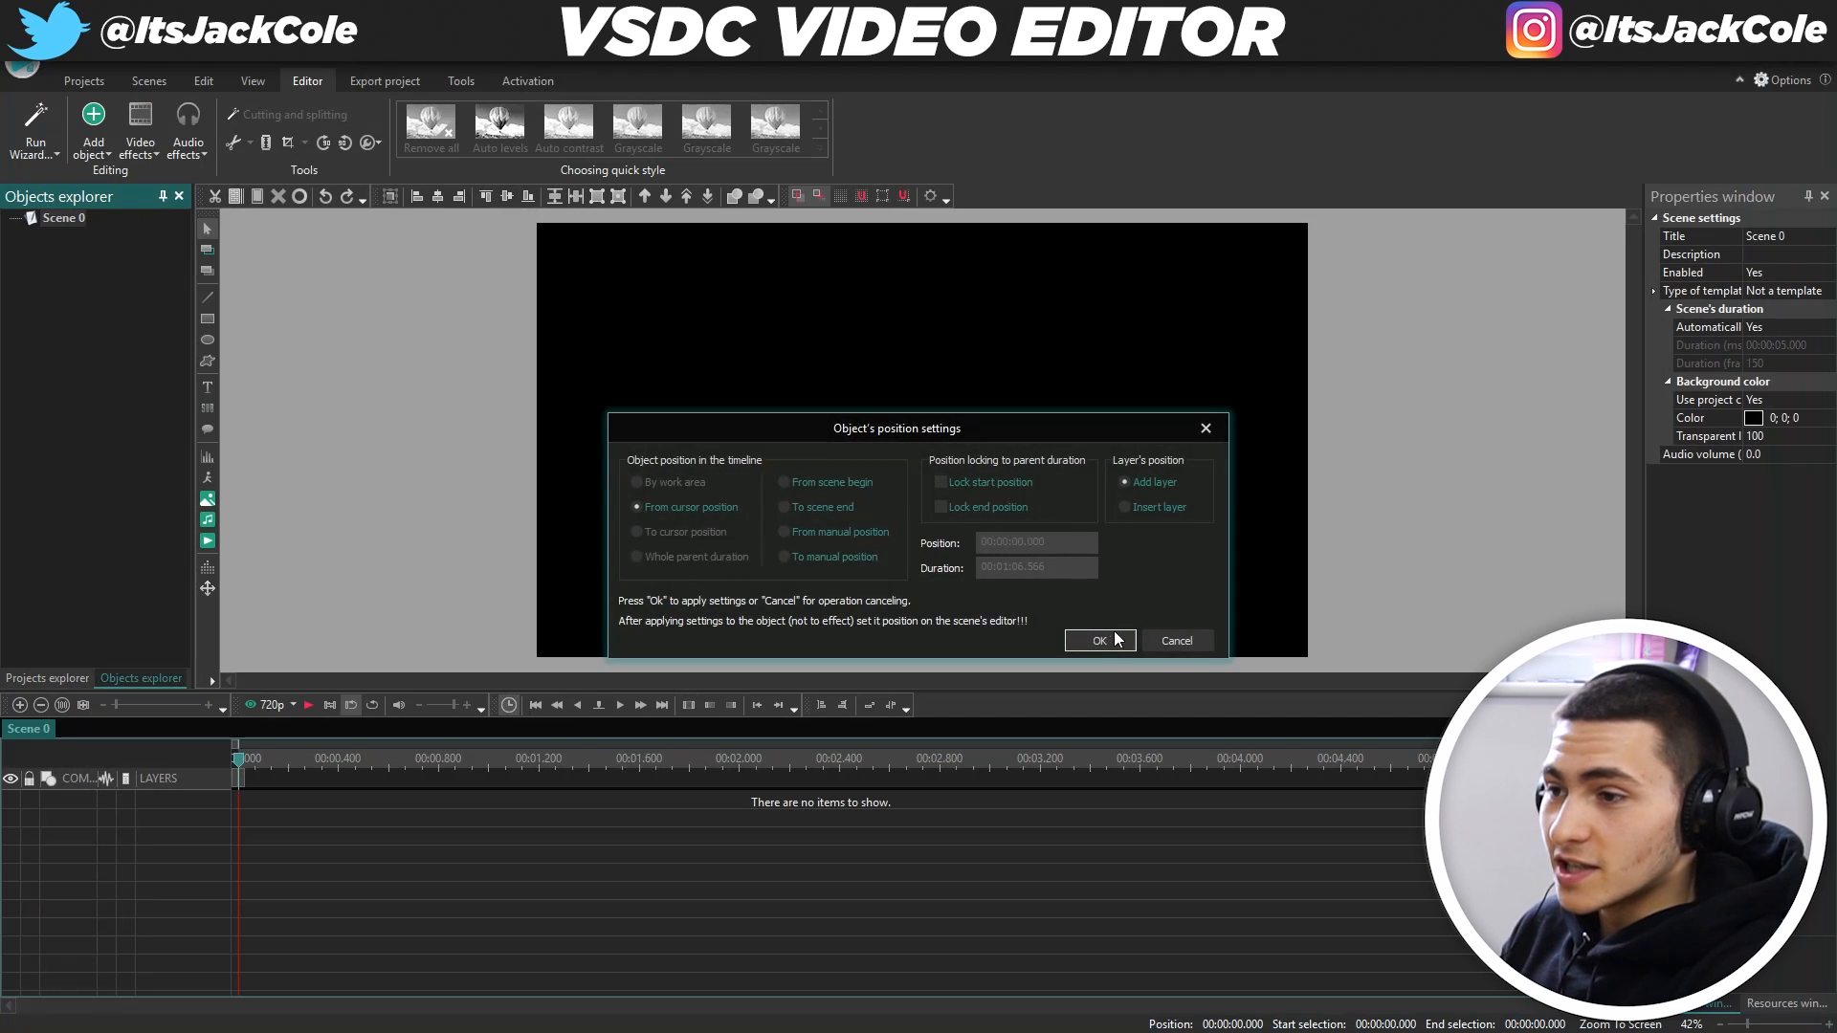
left_click(1110, 639)
left_click(308, 859)
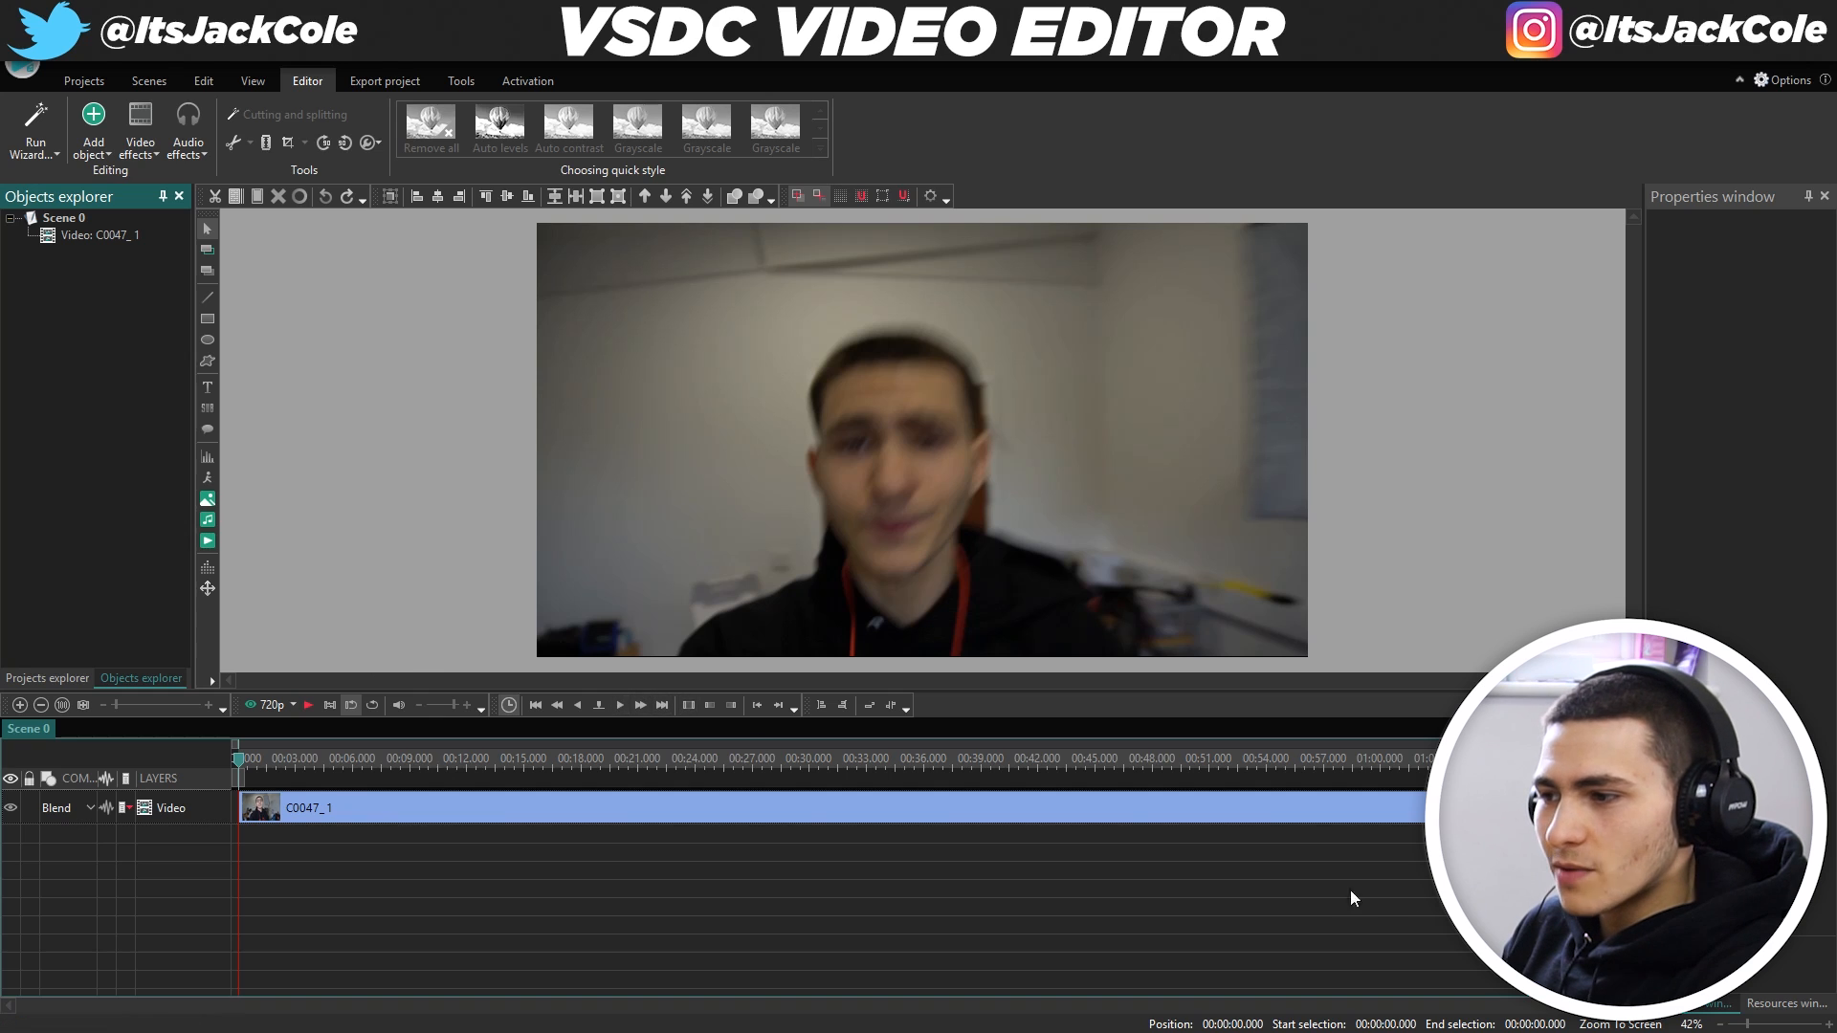
Preview the start of the C0047 clip and split it at 00:00:01.433.
left_click(505, 834)
key("space")
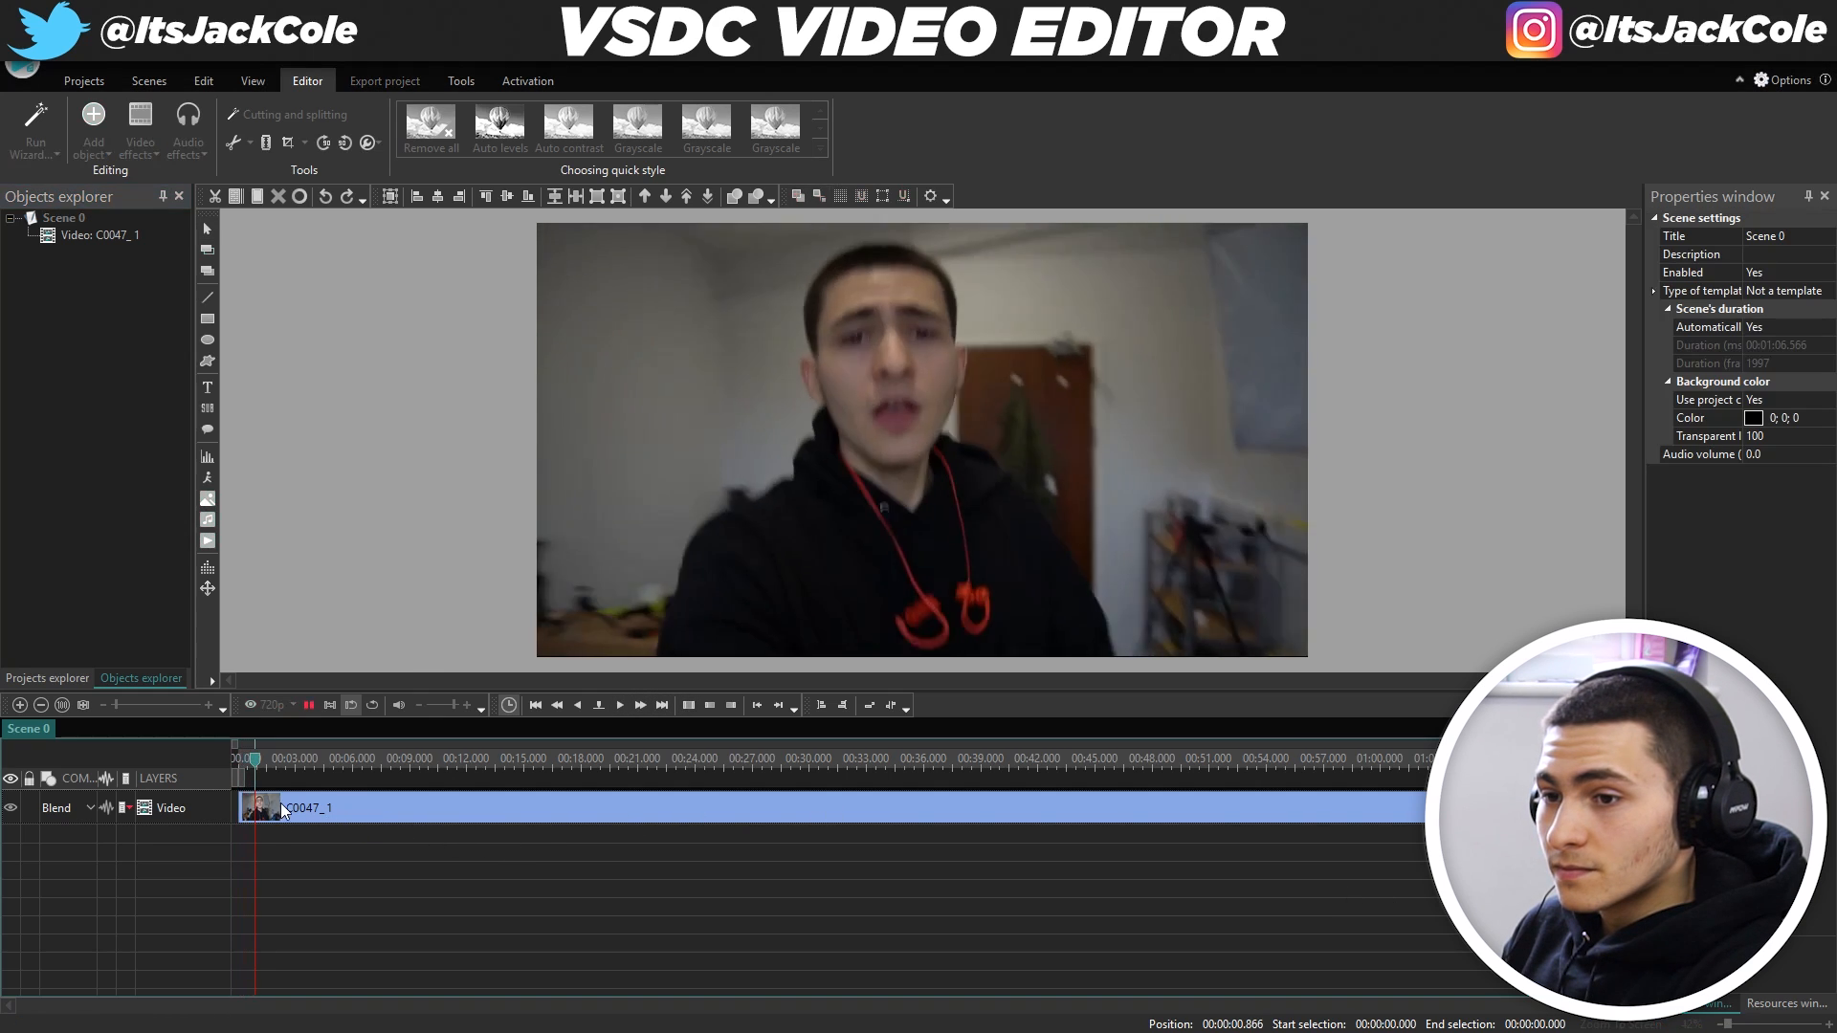
key("space")
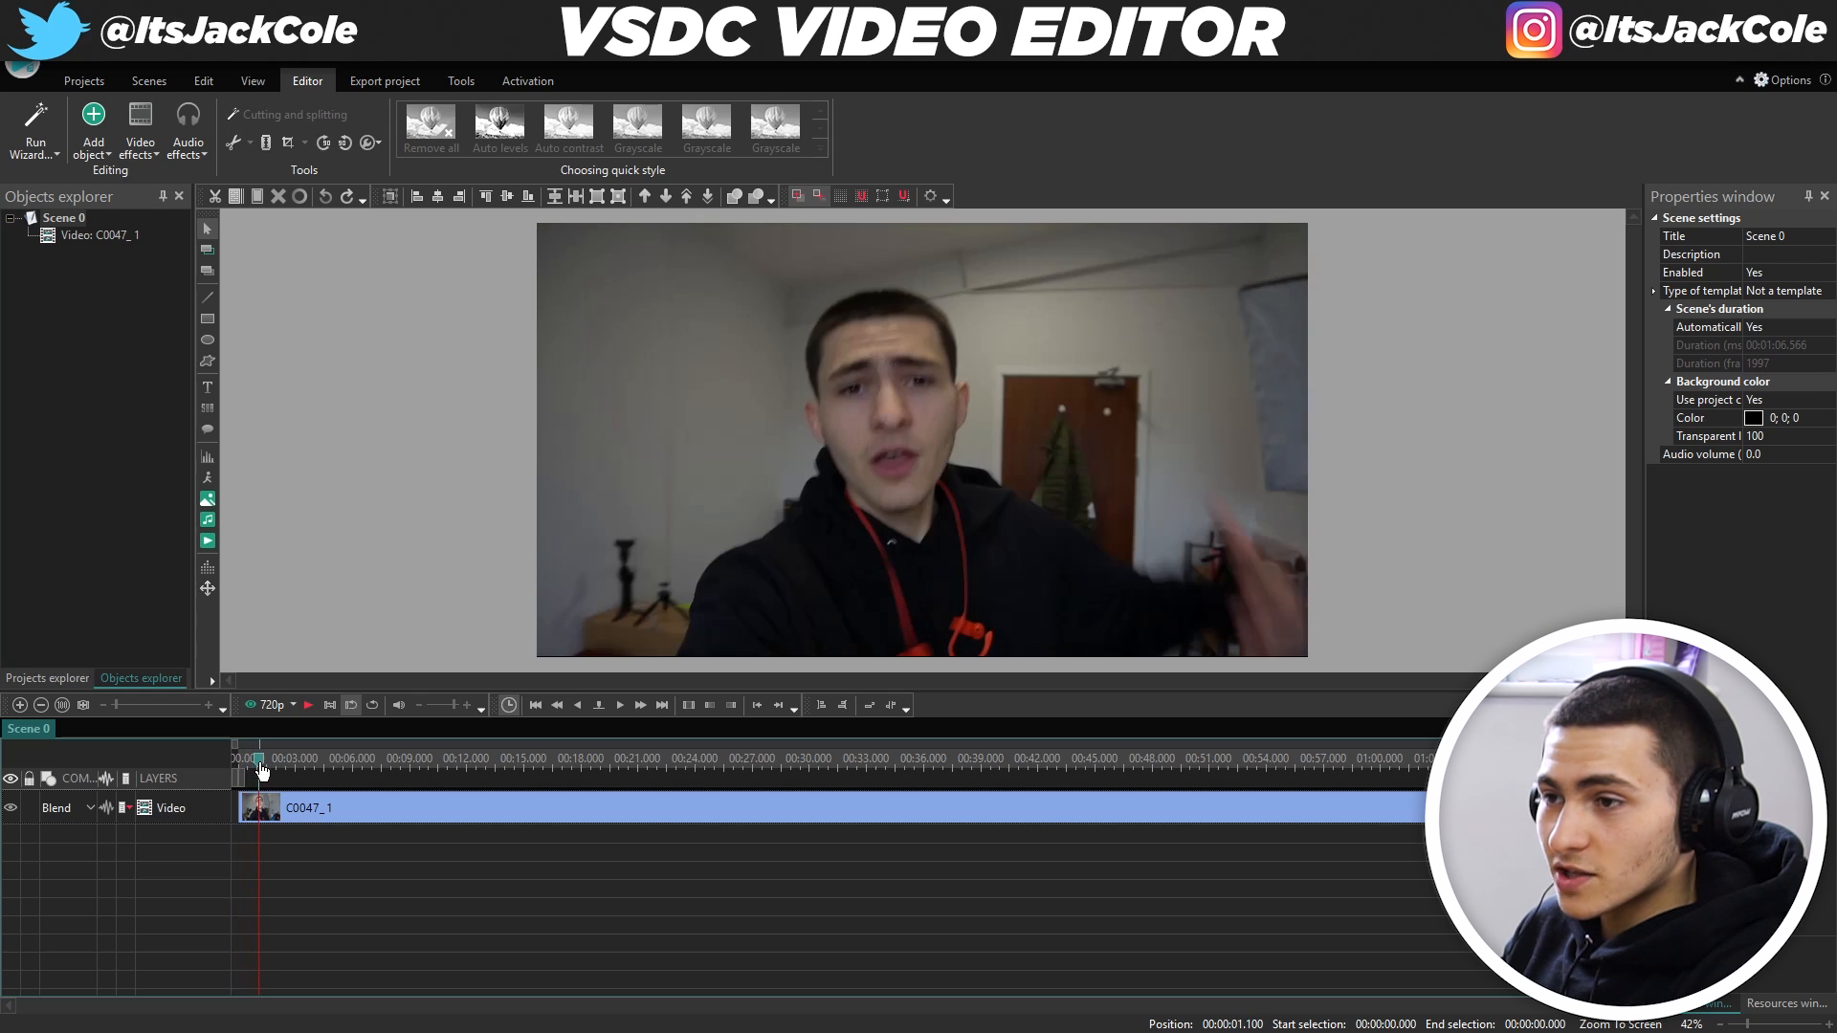
left_click_drag(266, 764, 267, 761)
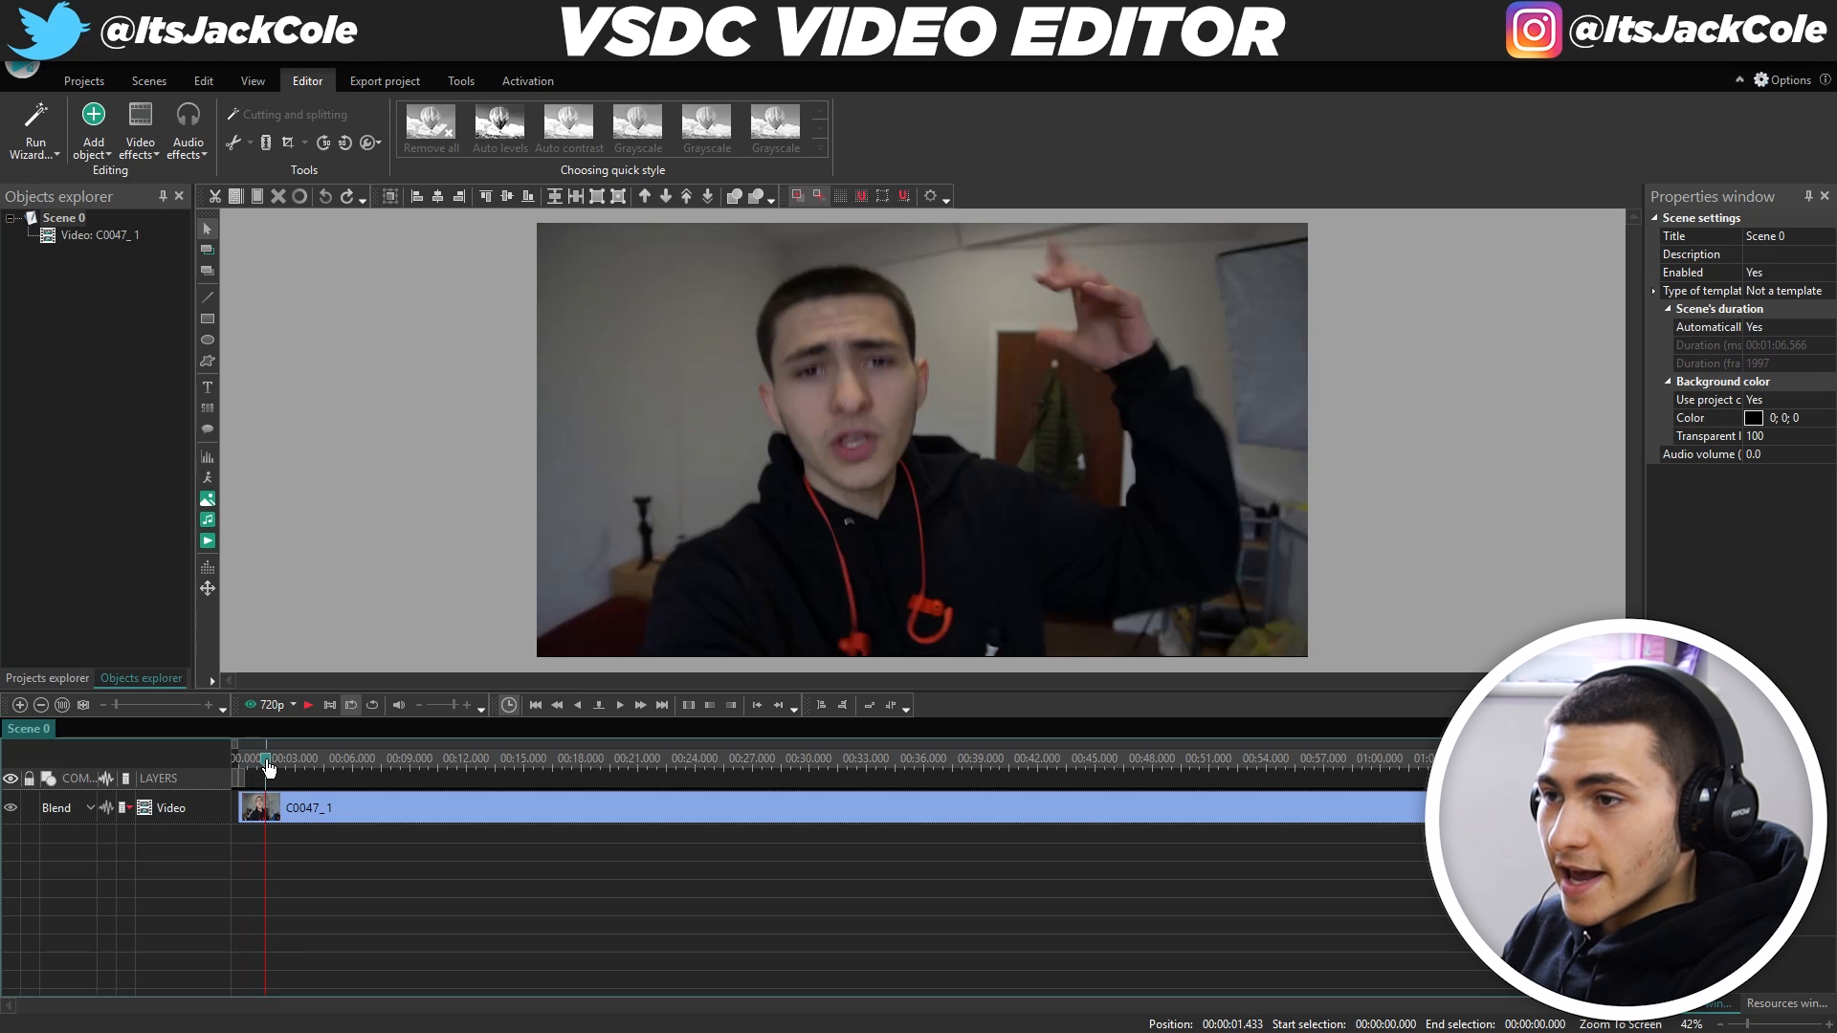
left_click(275, 820)
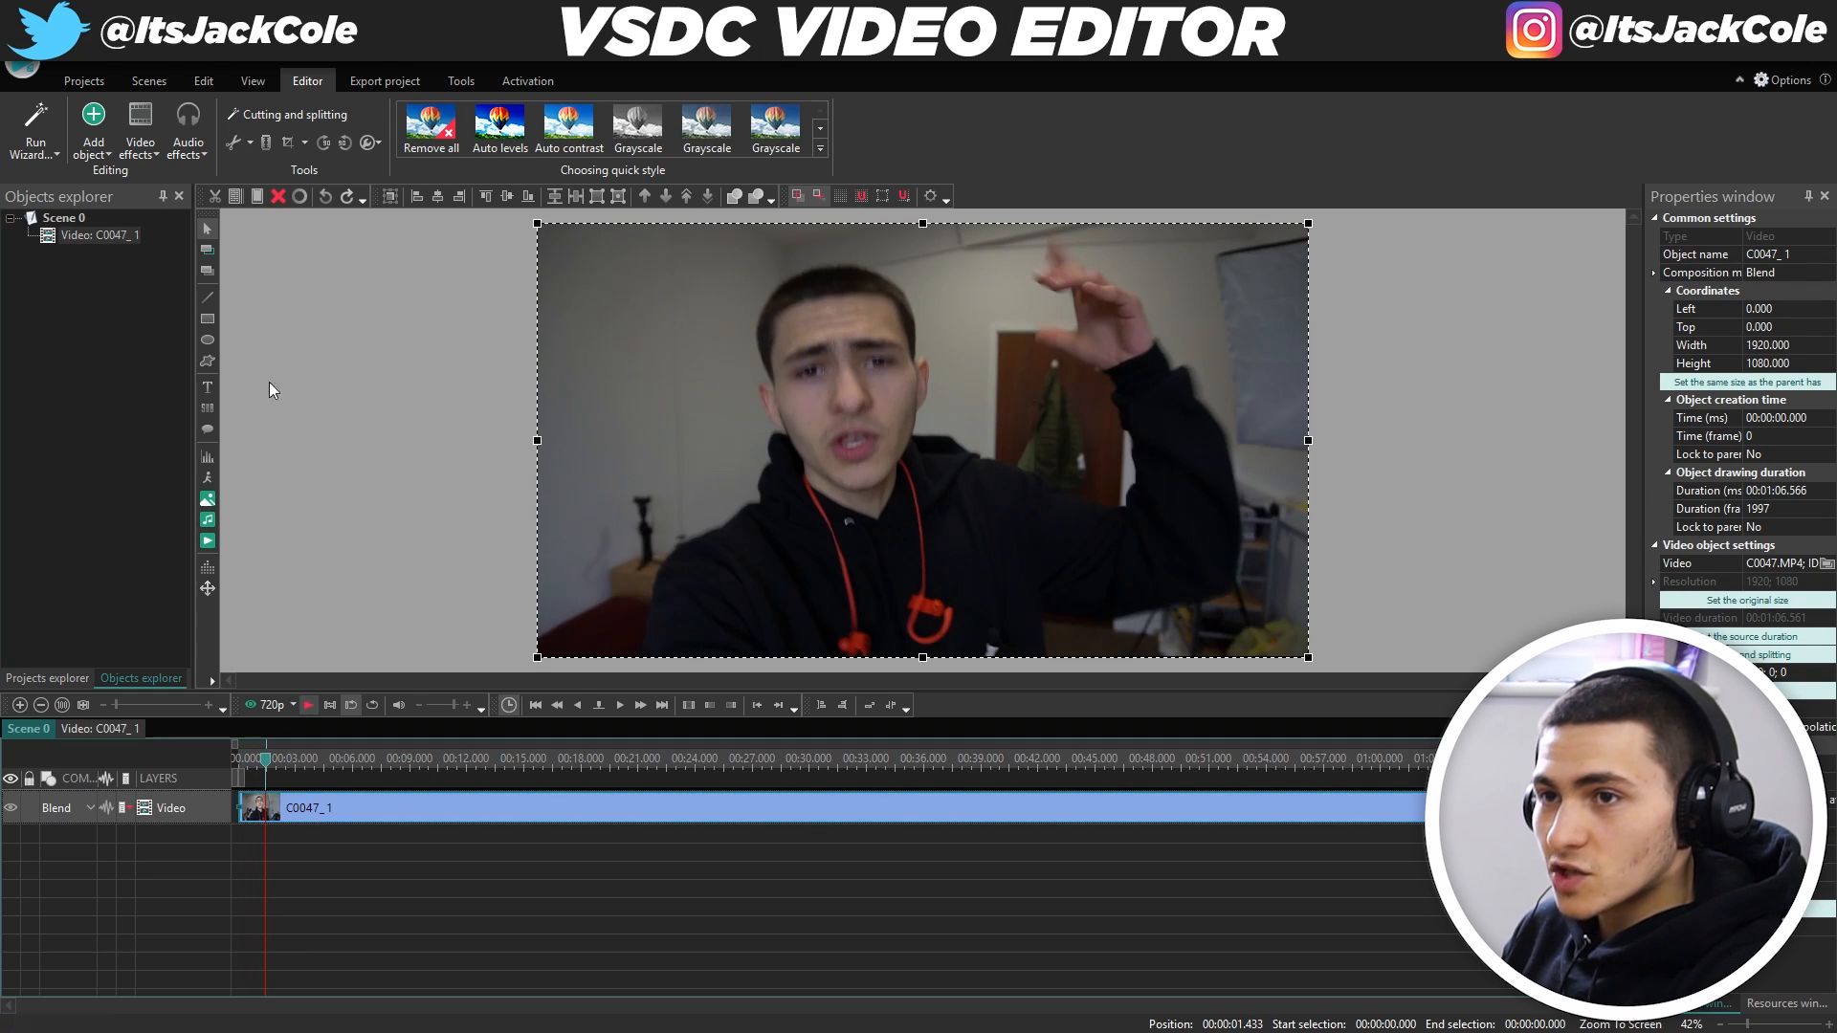
left_click(268, 145)
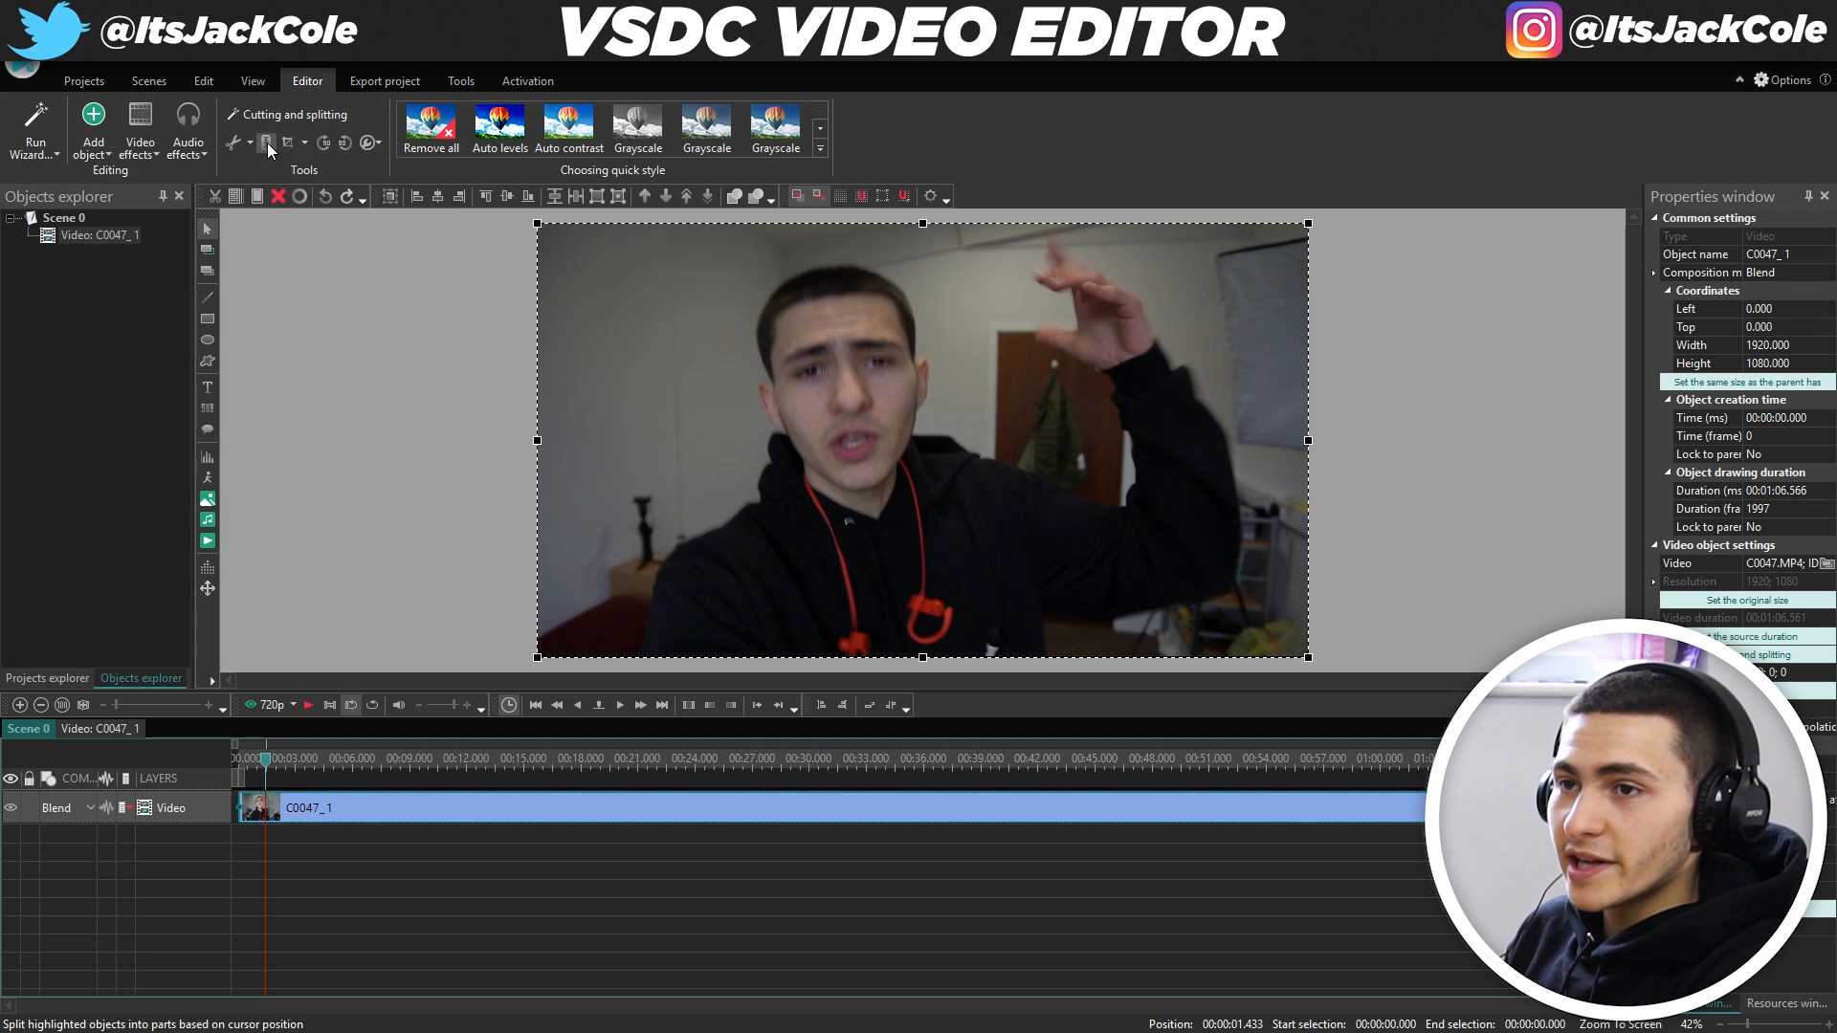
Delete the short piece before the split and move the remaining C0047 clip to the start of the timeline.
left_click(250, 846)
key("Delete")
left_click(239, 811)
left_click(344, 878)
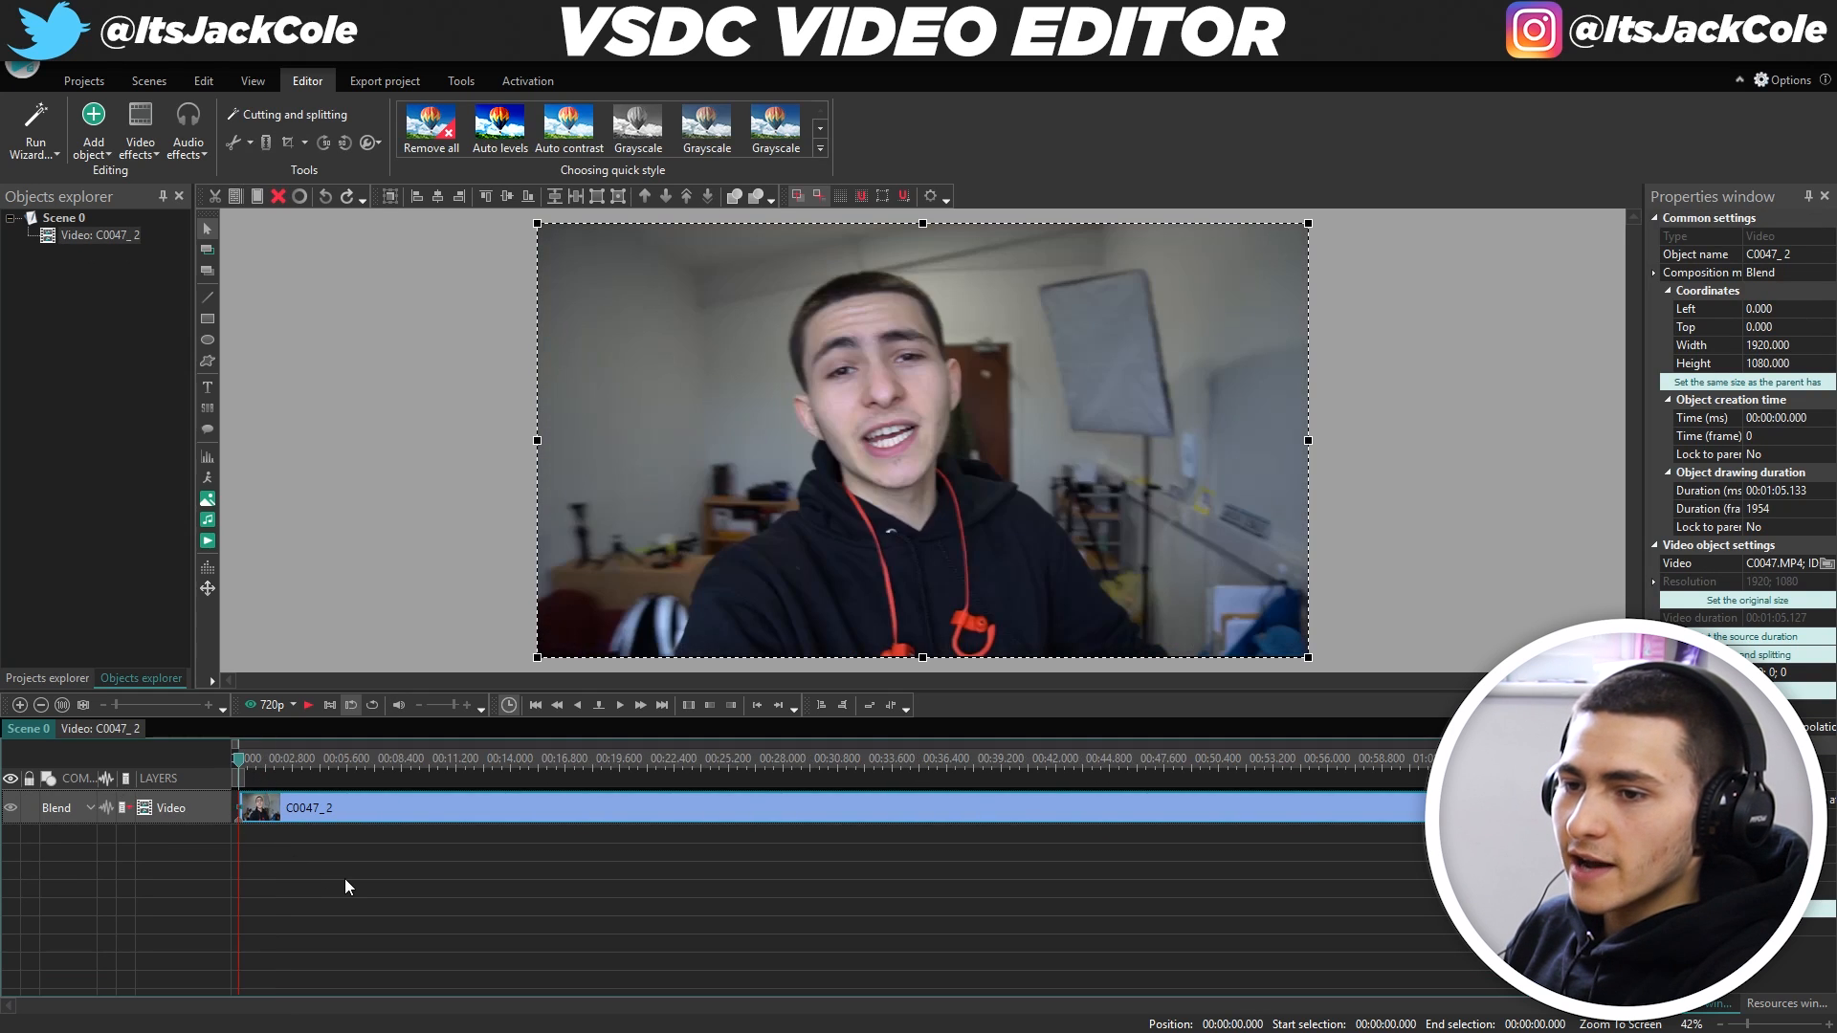
Play the trimmed clip up to the thumbs-up gesture and split it at 00:00:04.600.
key("space")
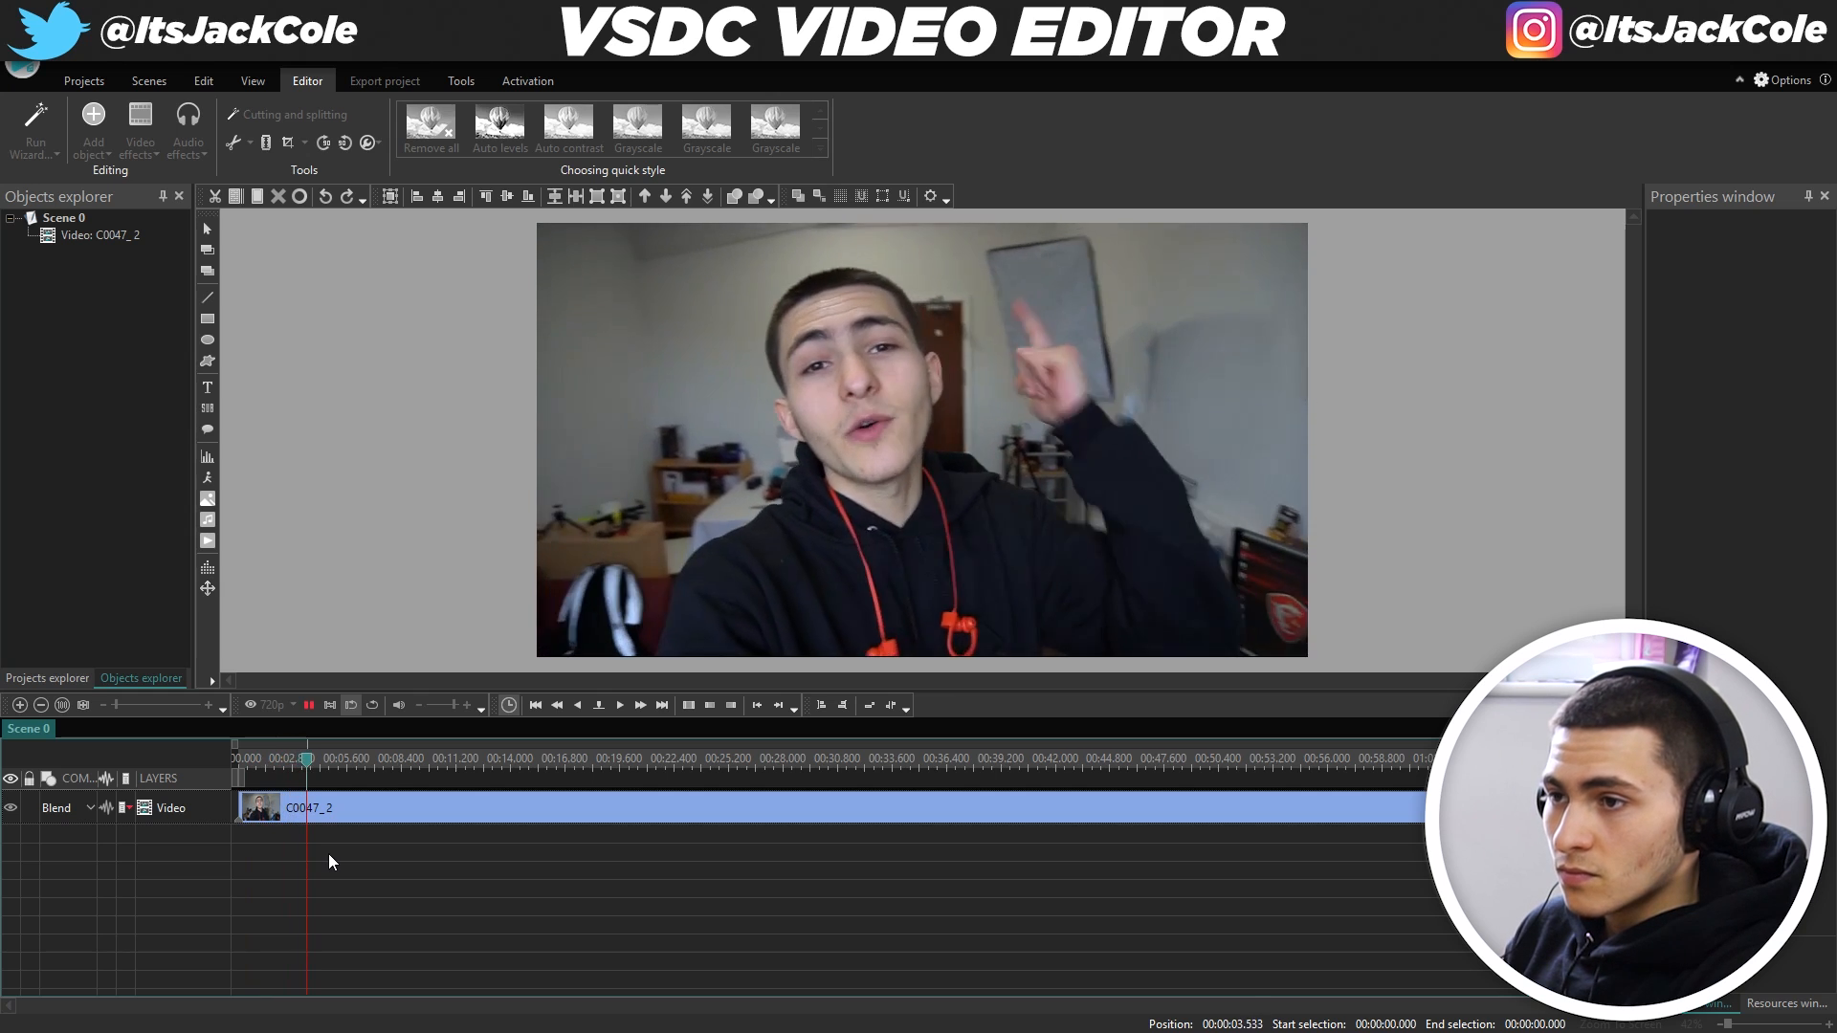
left_click(329, 768)
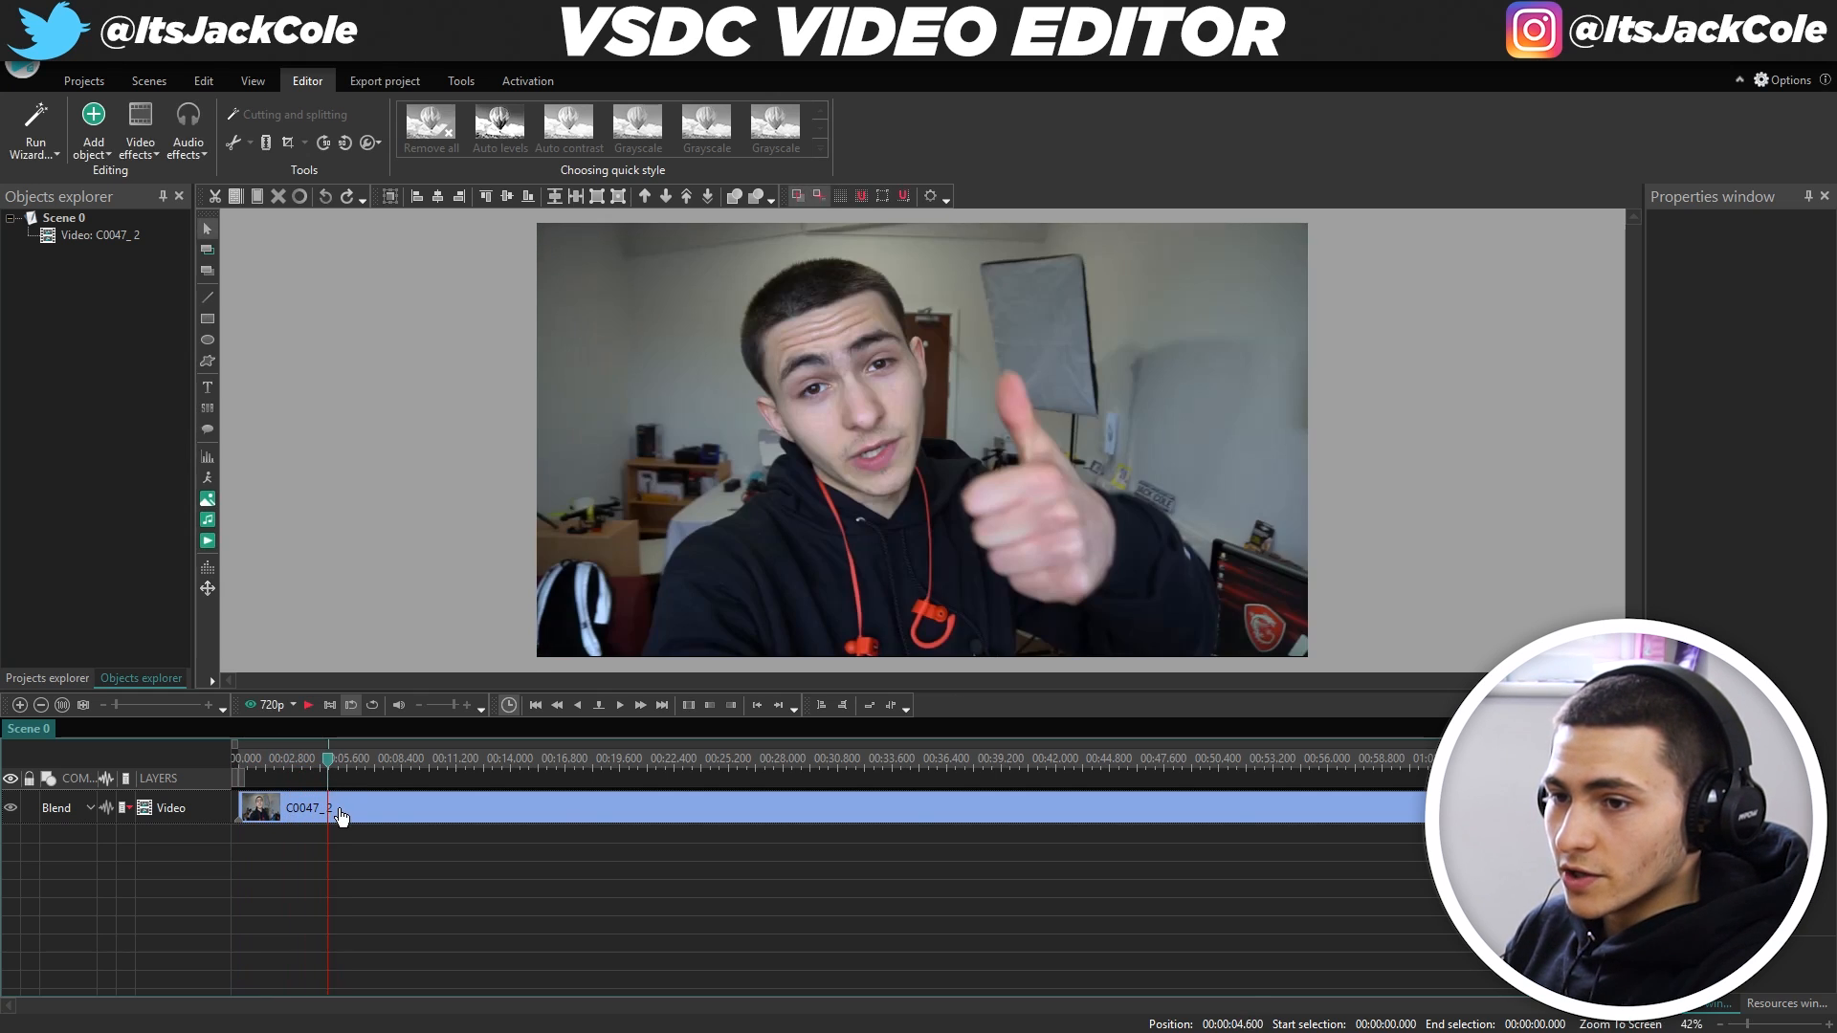
left_click(340, 813)
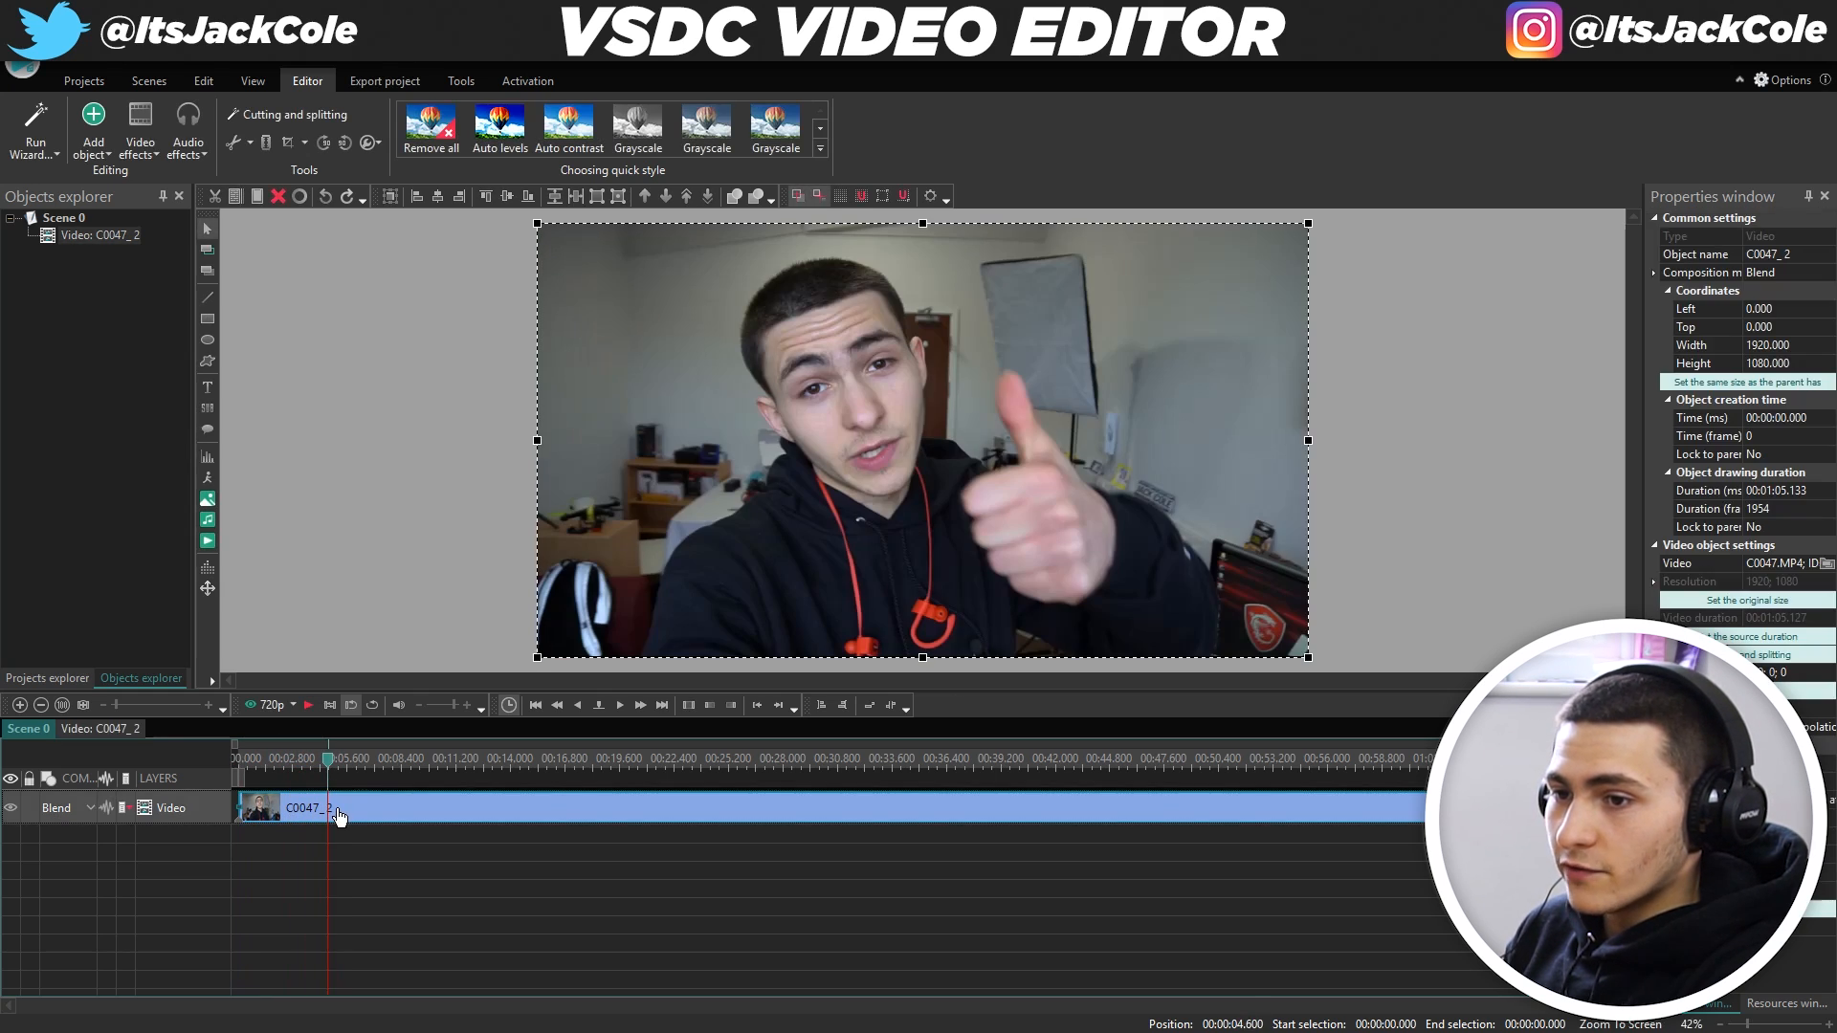
left_click(267, 141)
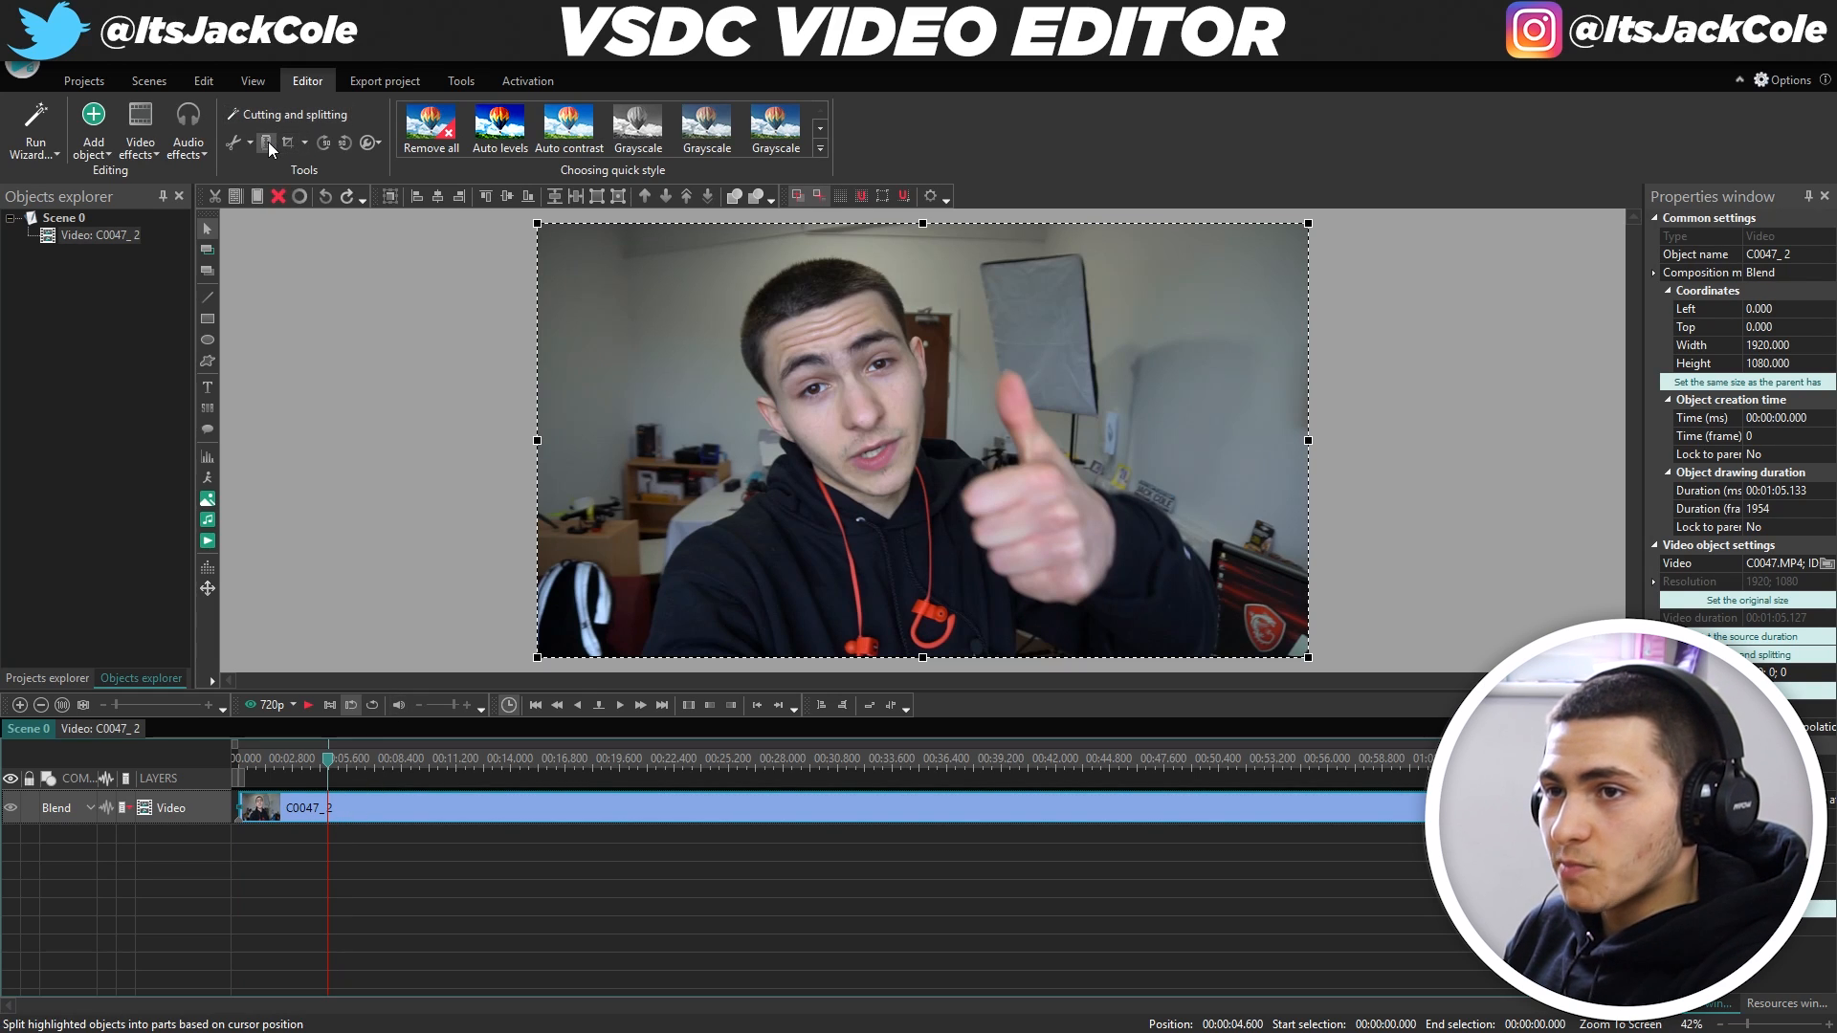
left_click(474, 851)
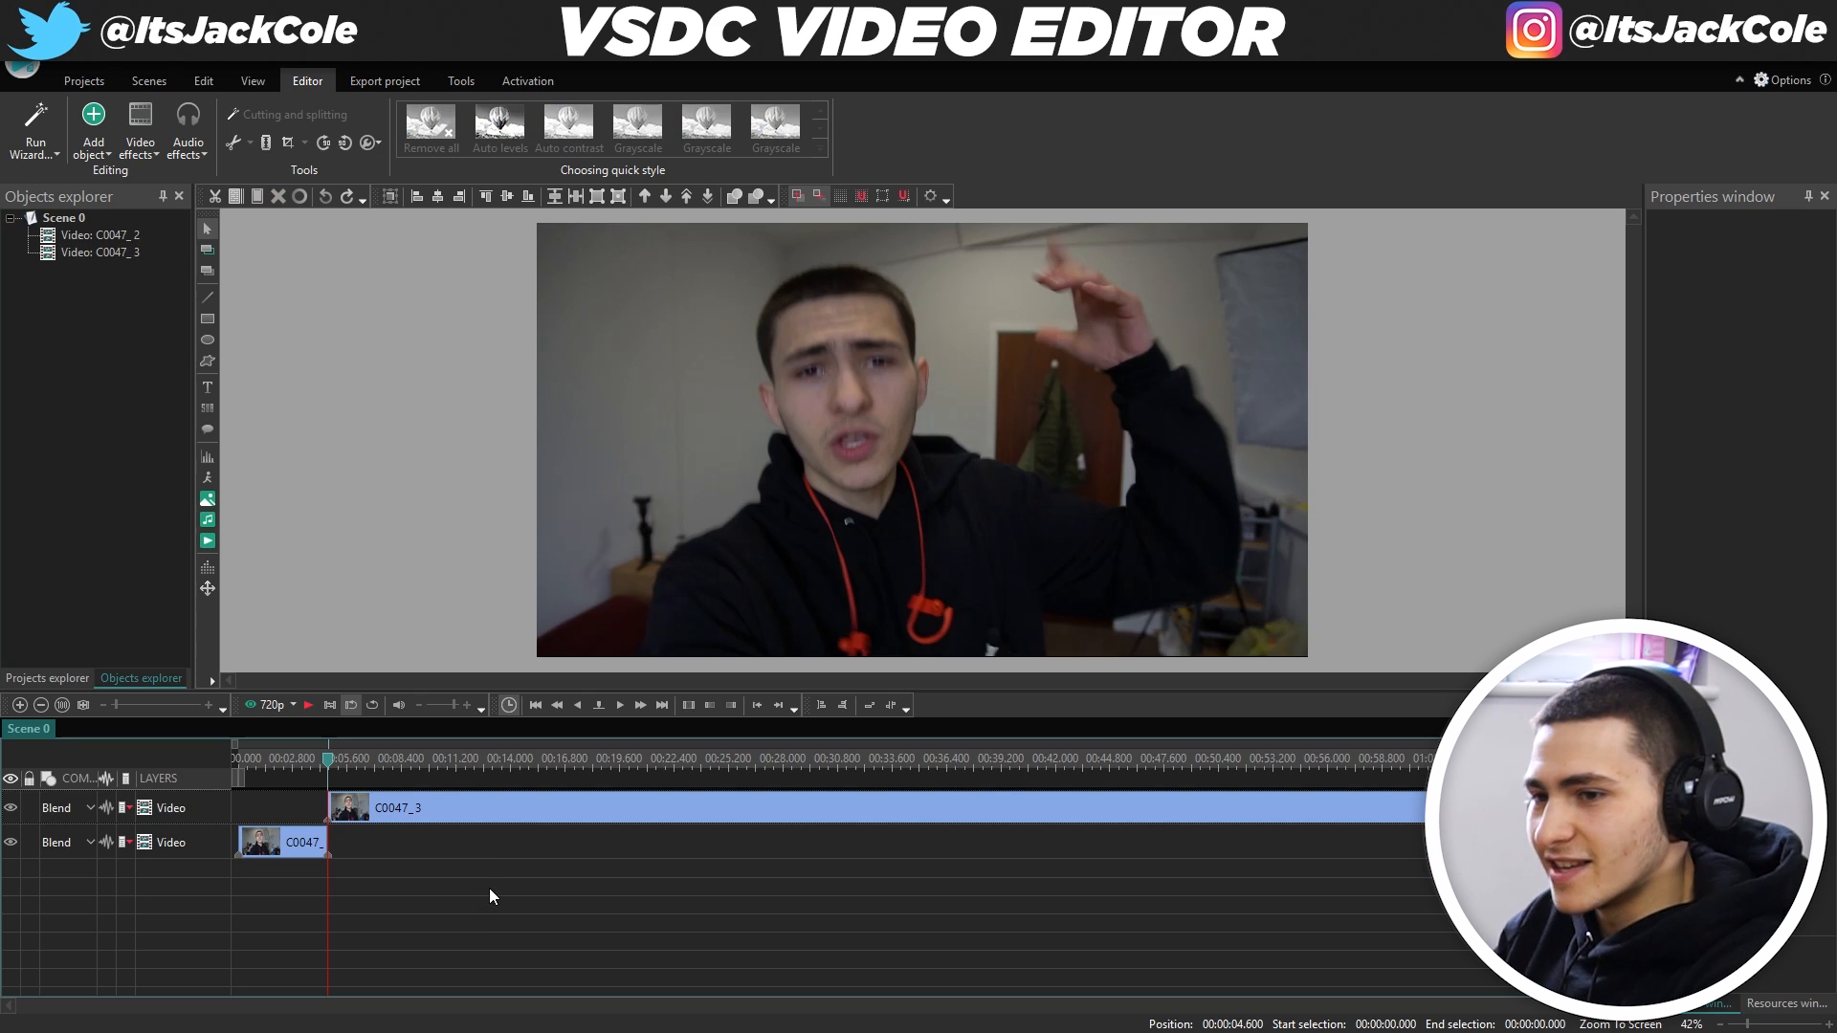
Preview the second part of the footage and split it at 00:00:05.600.
key("space")
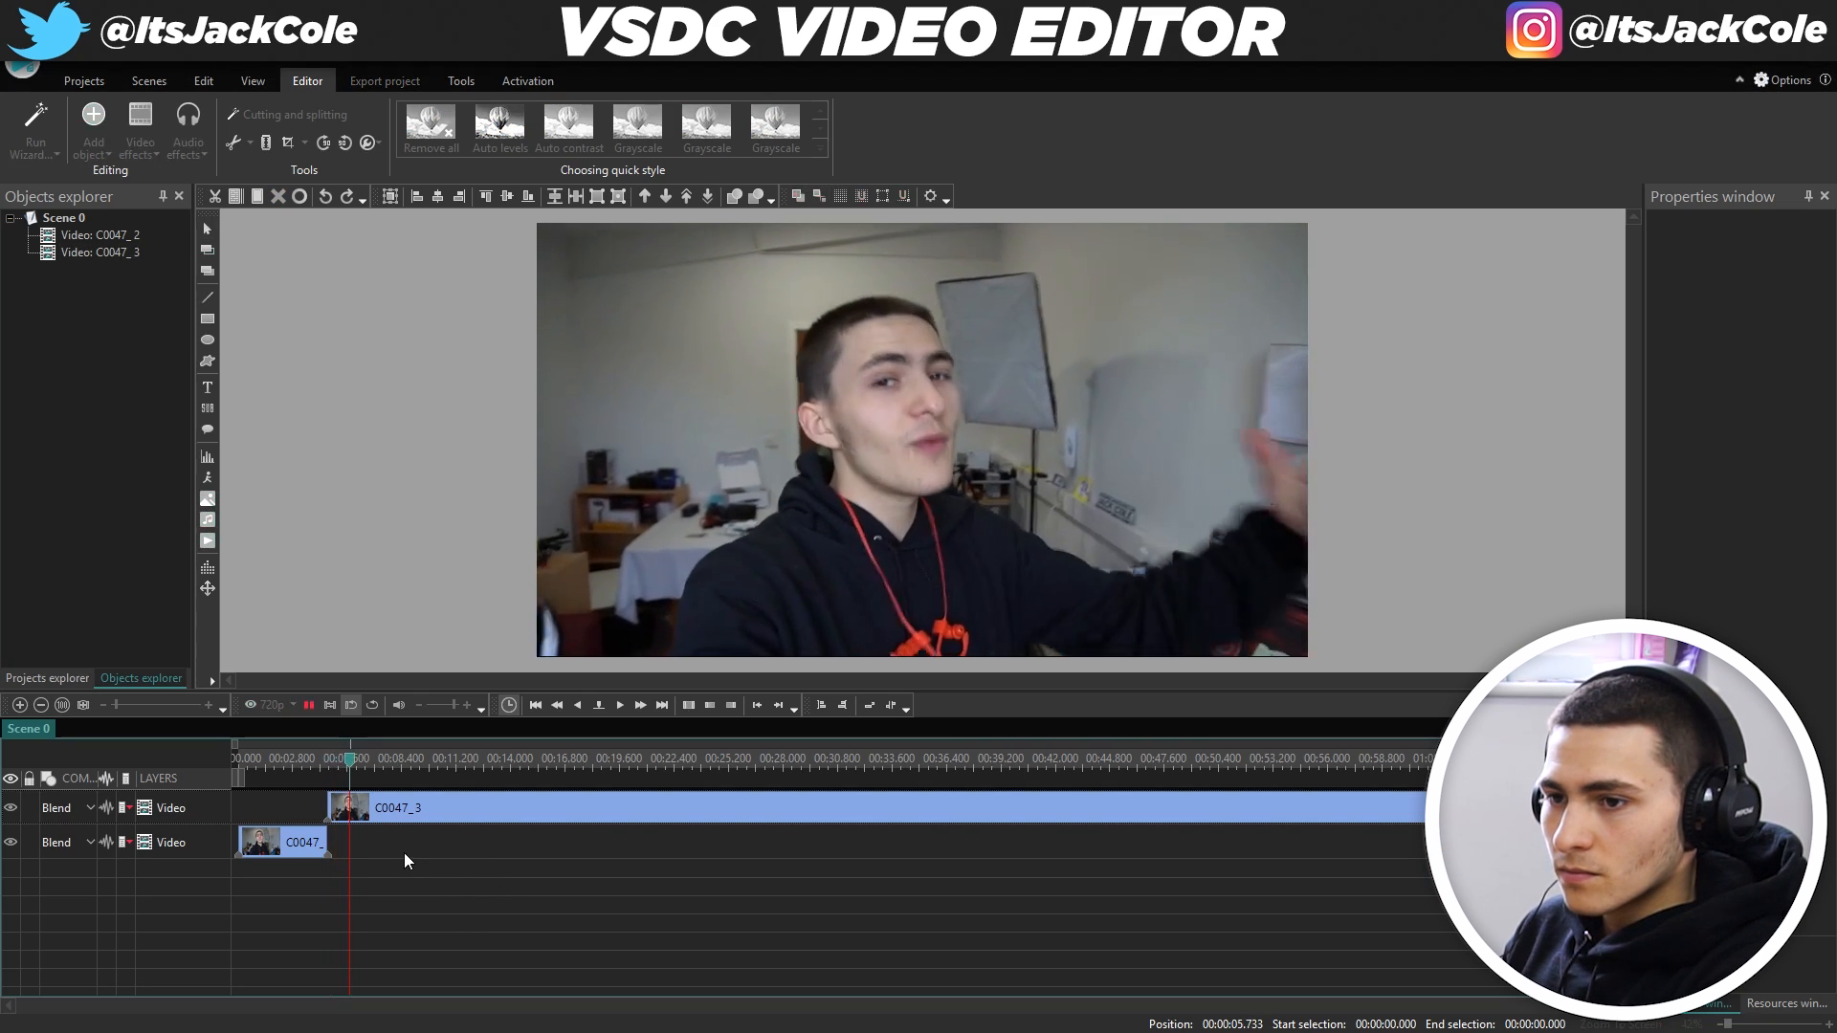
left_click(347, 763)
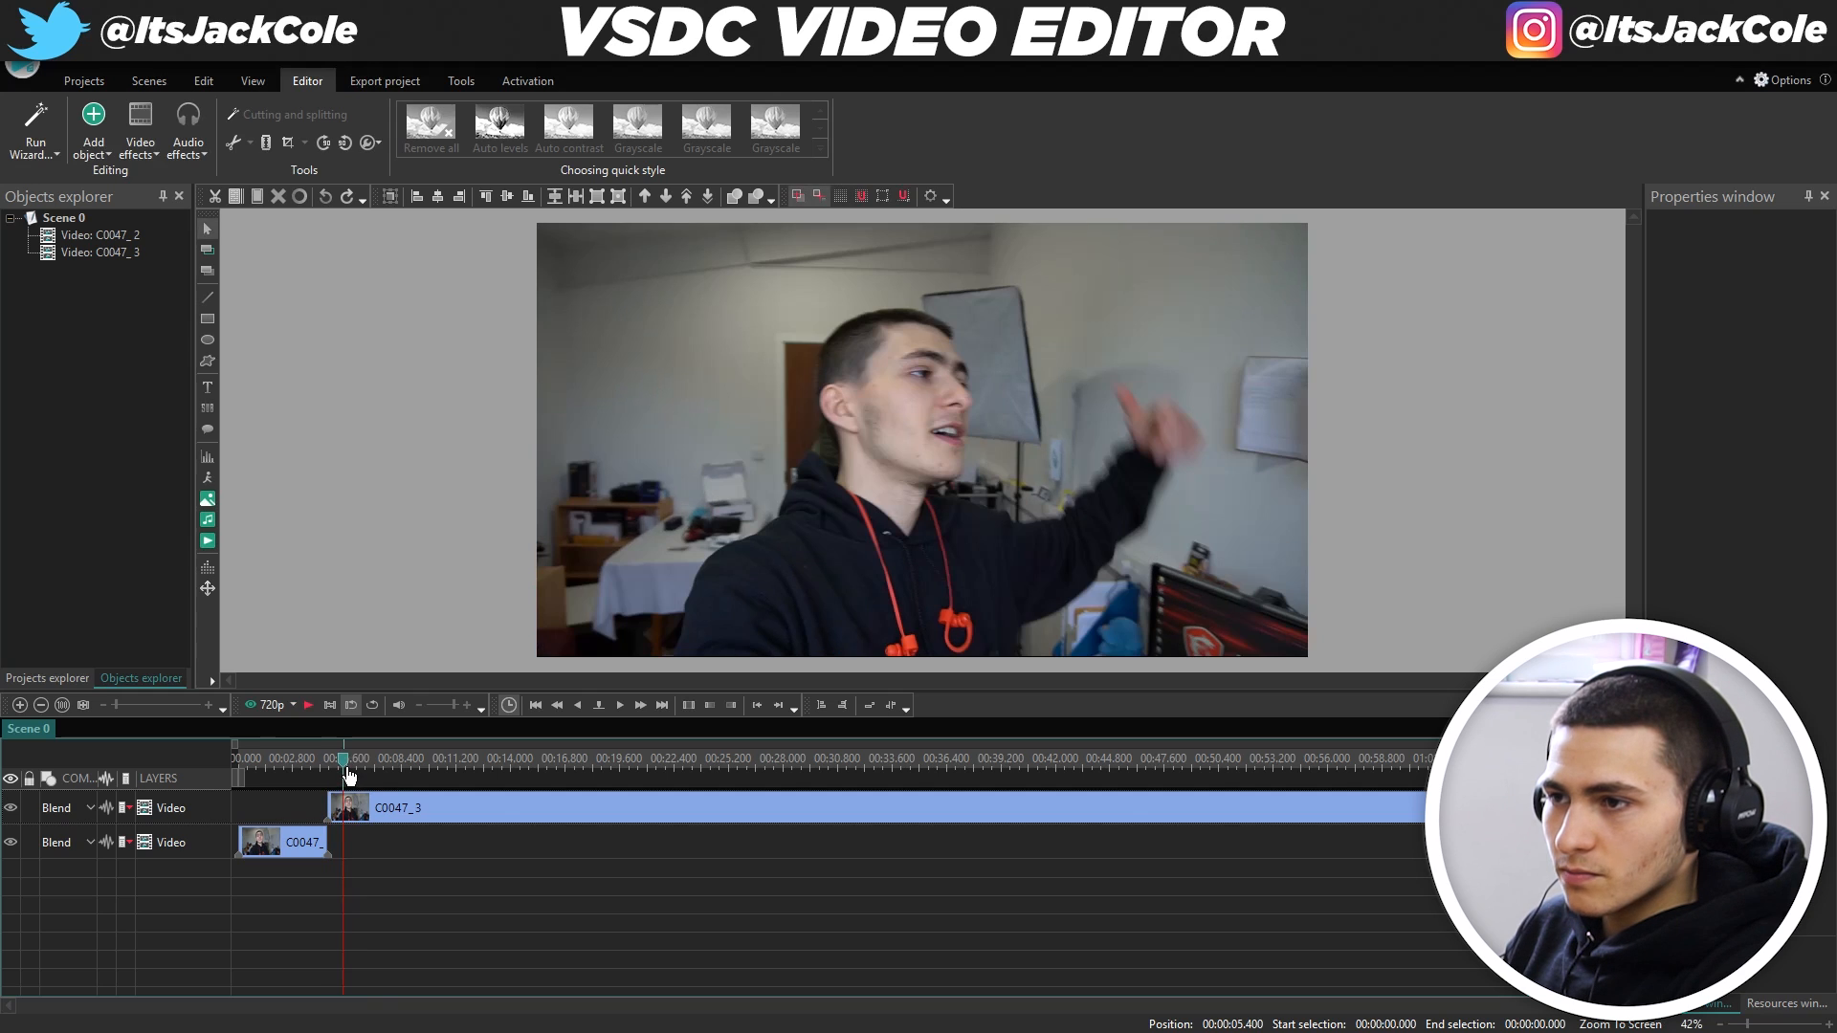
left_click(352, 813)
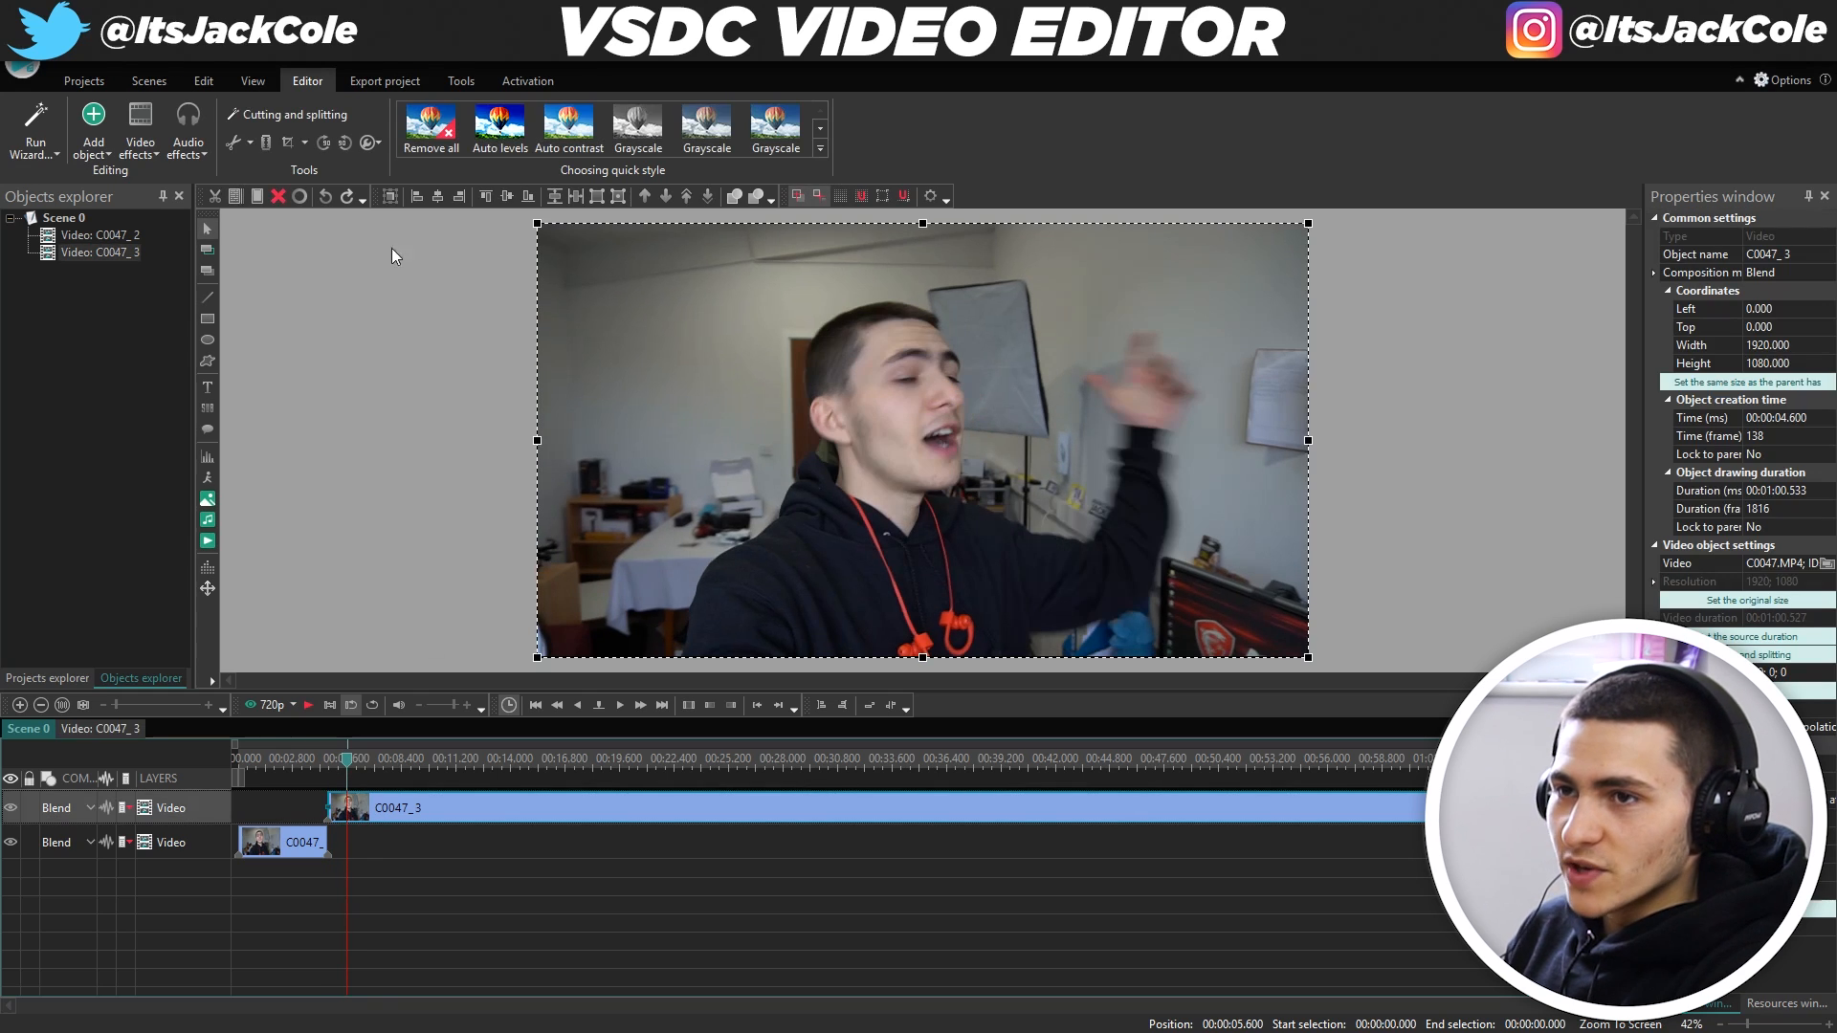
left_click(267, 144)
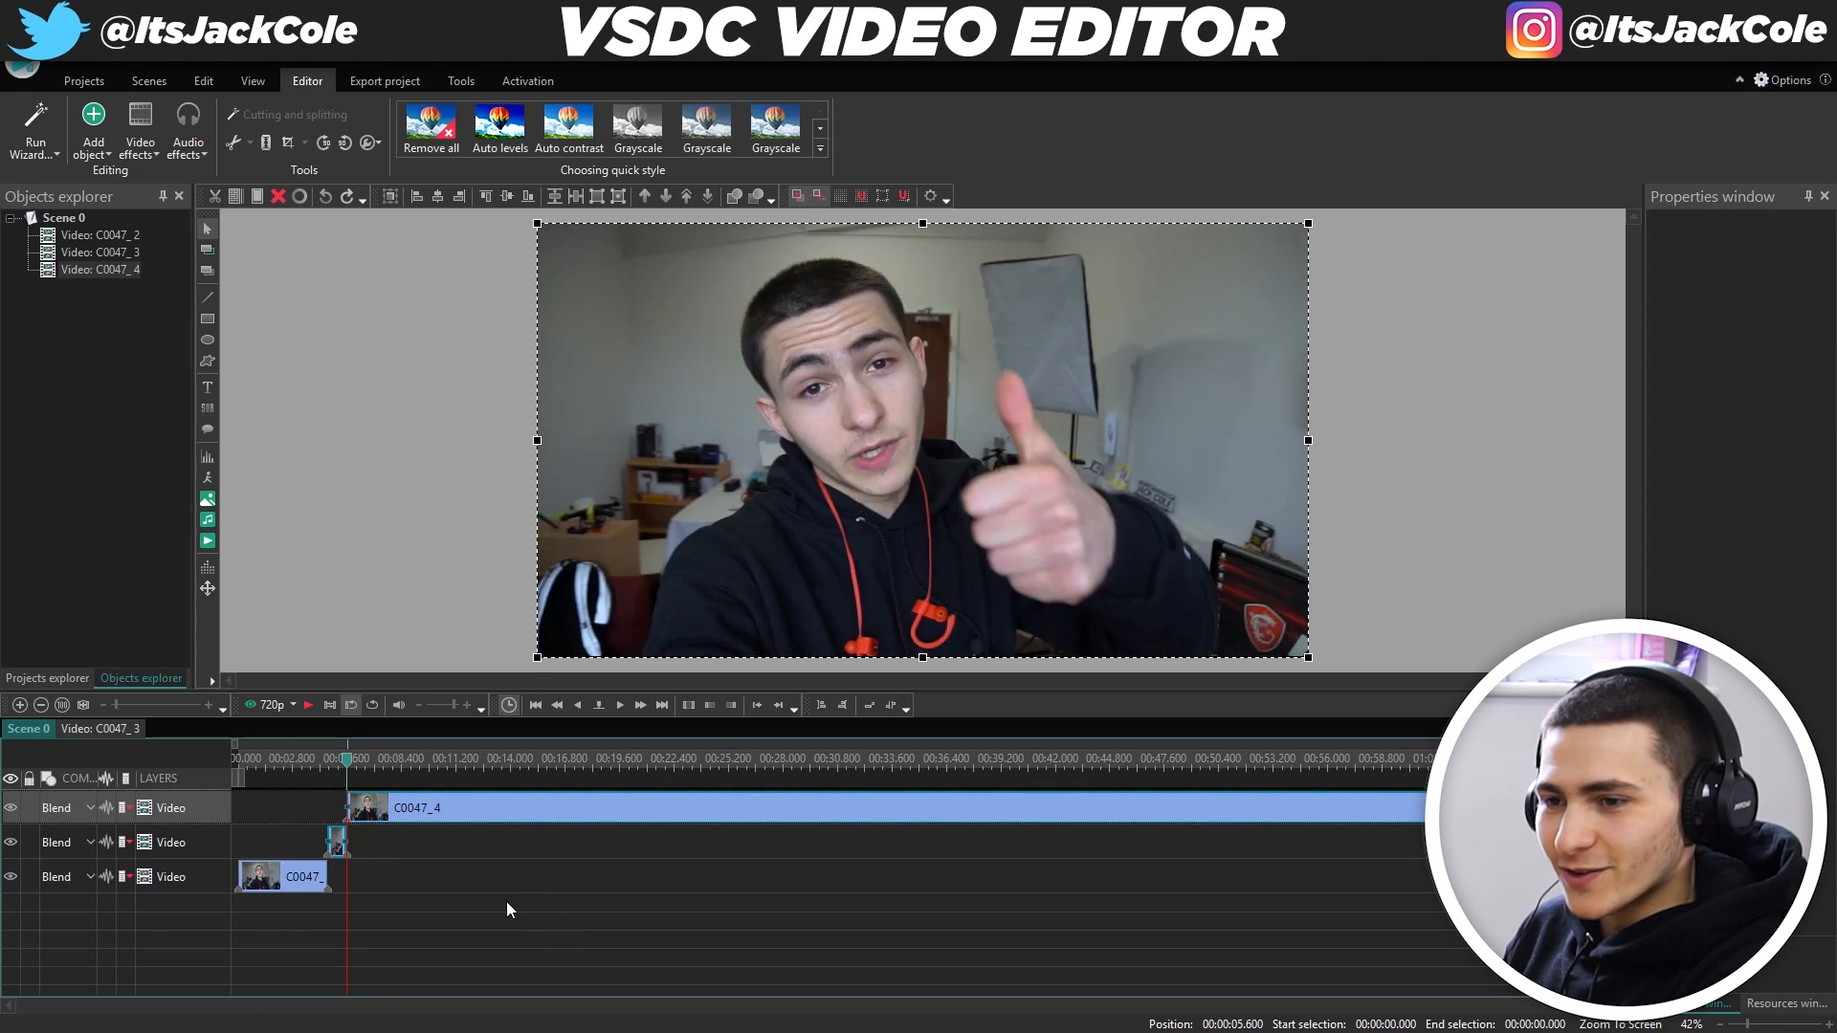
left_click(507, 903)
Delete the short middle piece and move the long remaining clip to start at about 12 seconds, leaving a gap after the first clip.
left_click(339, 845)
key("Delete")
left_click(404, 813)
left_click_drag(404, 813, 516, 815)
left_click(534, 850)
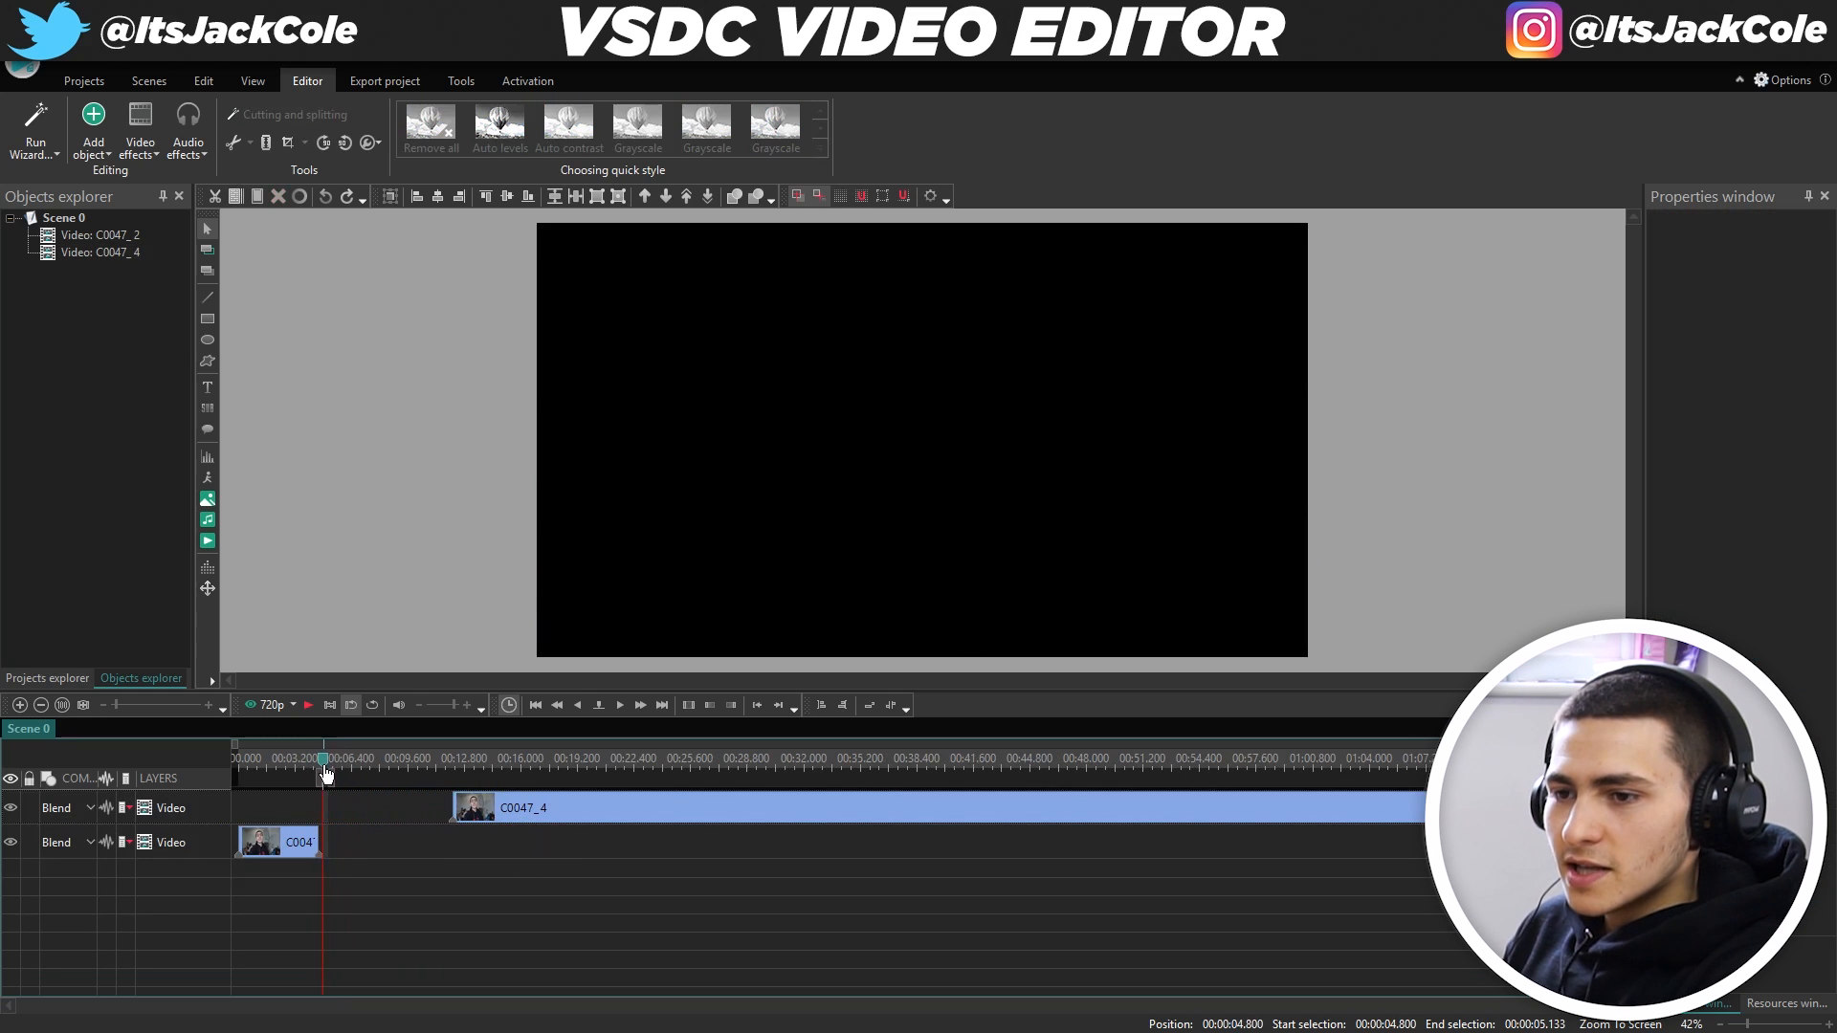
Add the Intro video from the channel's folder in Record Drive at 00:00:04.800 in the gap after the first clip.
left_click(89, 126)
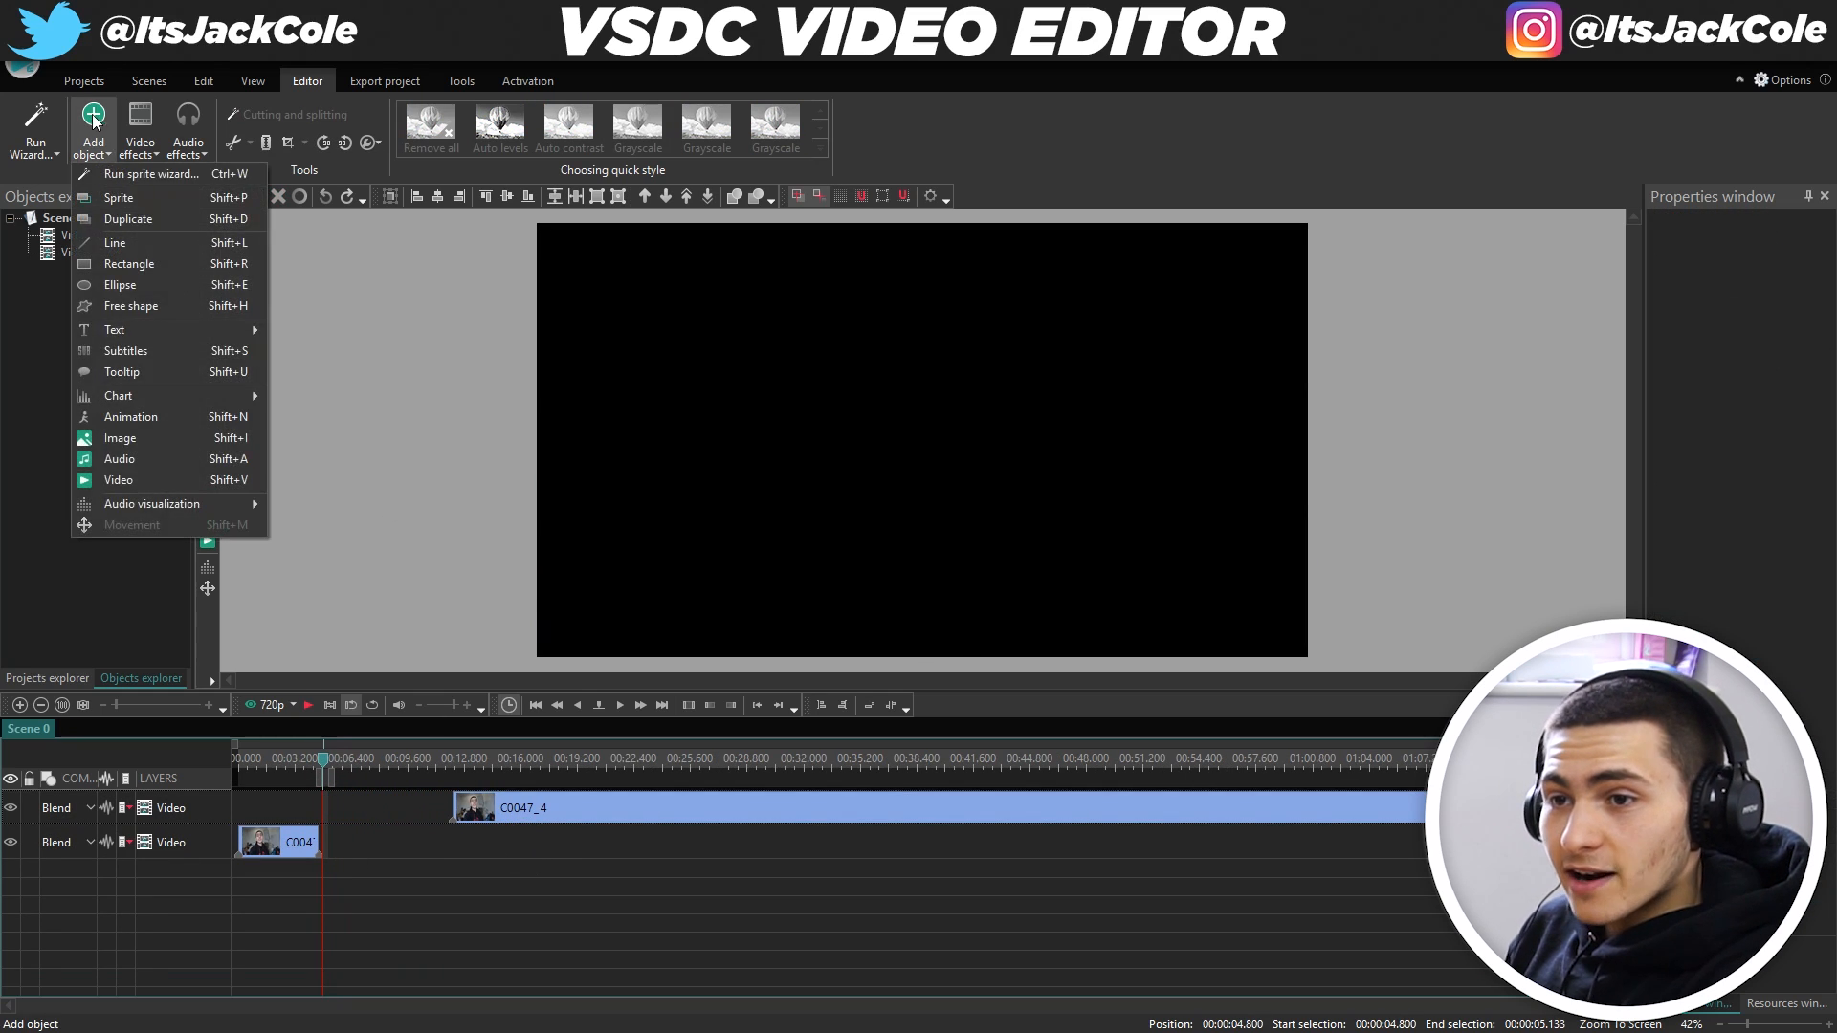
left_click(159, 479)
left_click(70, 547)
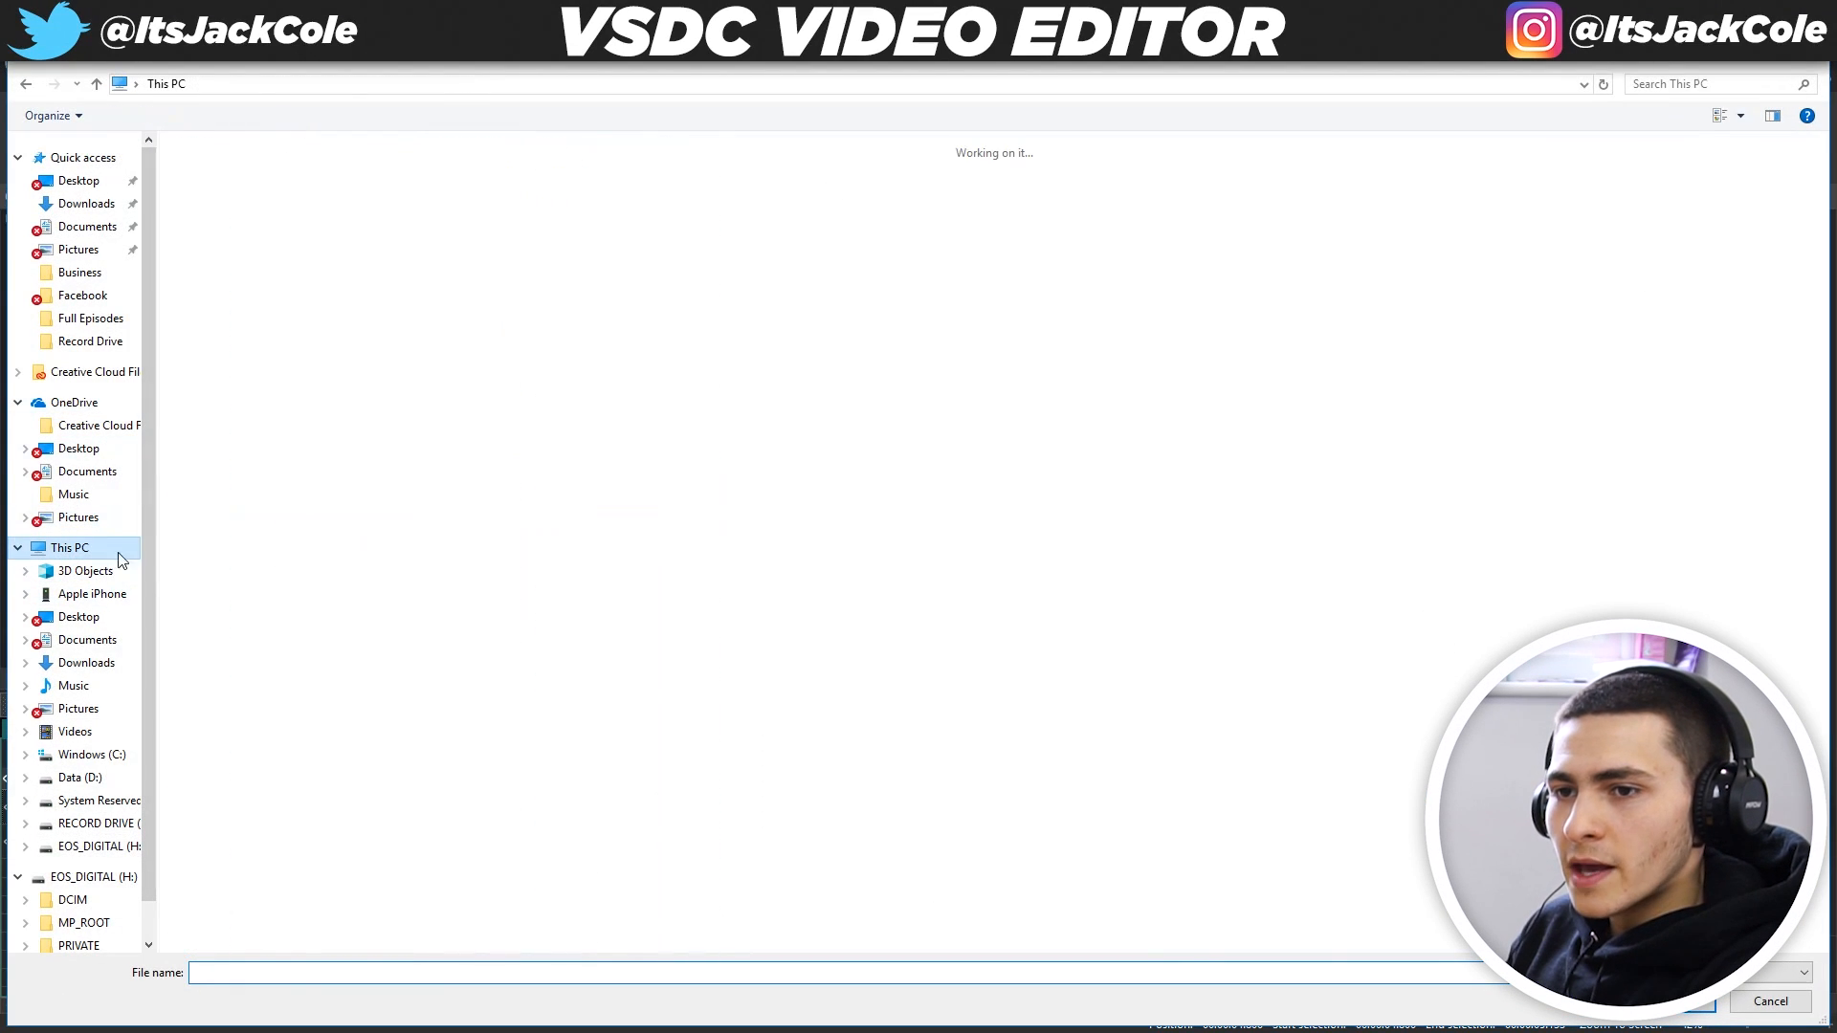
double_click(737, 330)
double_click(287, 332)
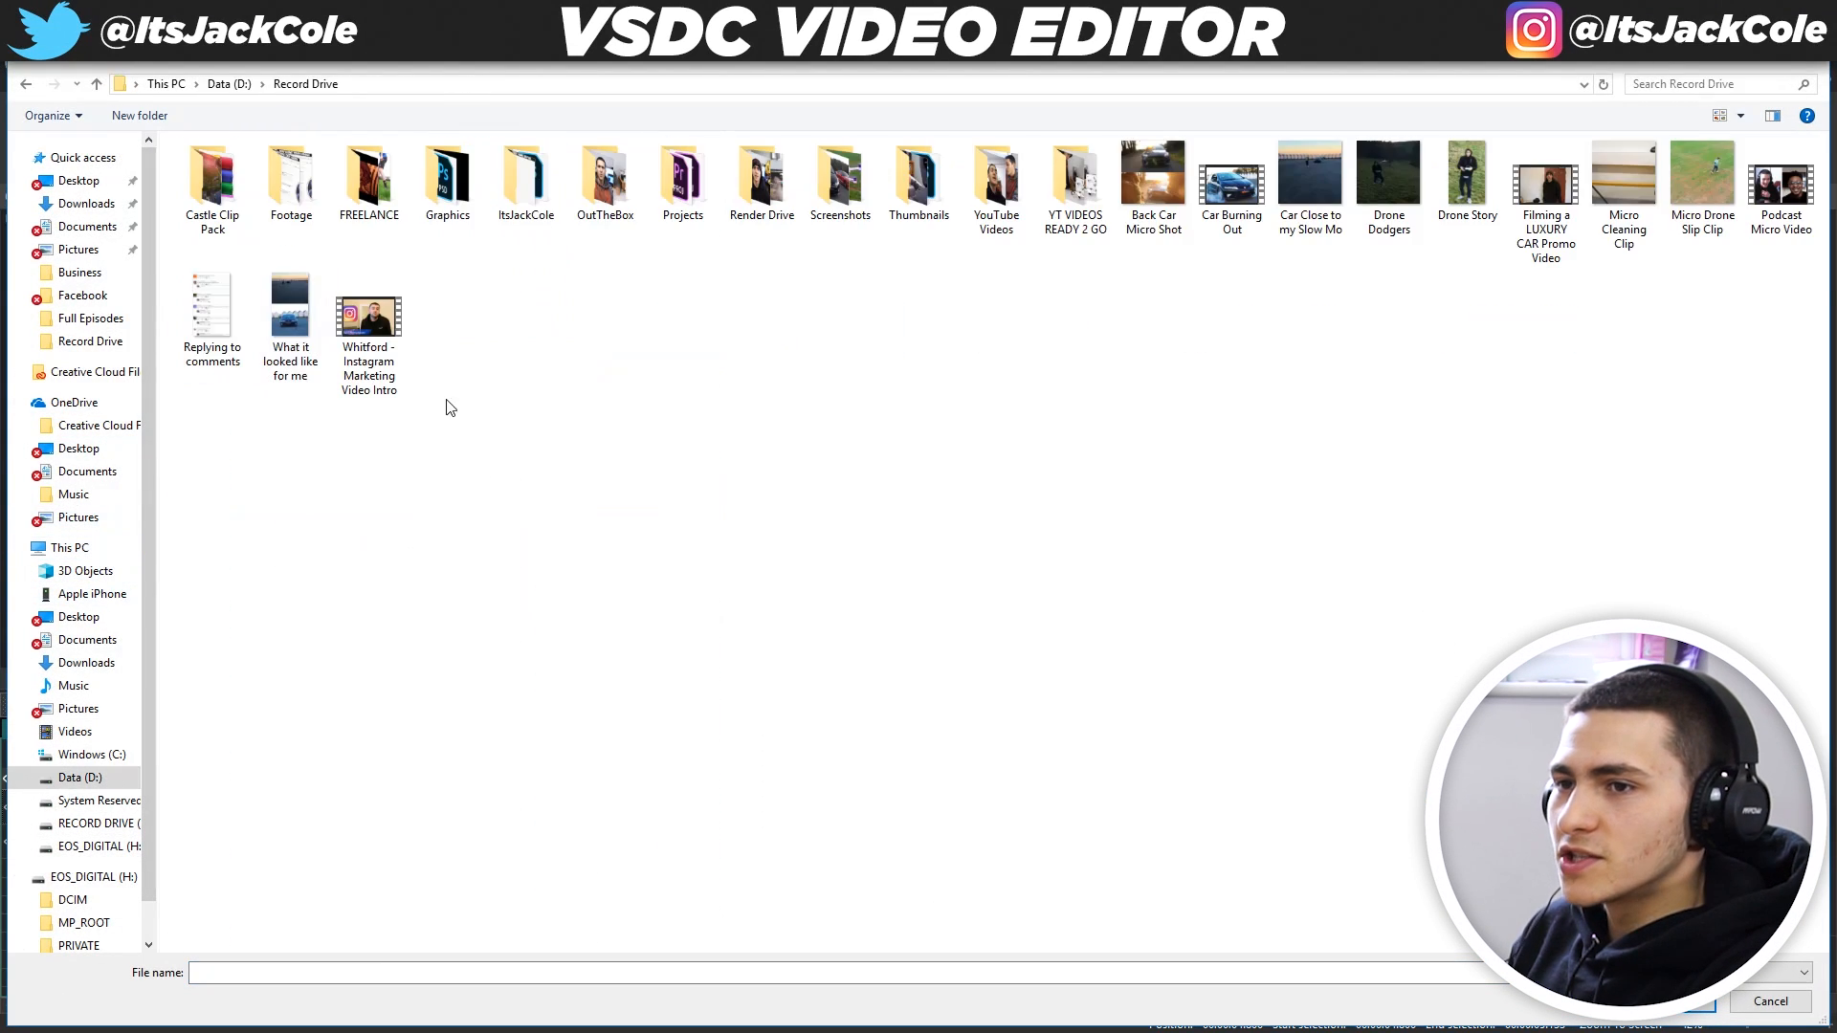
double_click(565, 226)
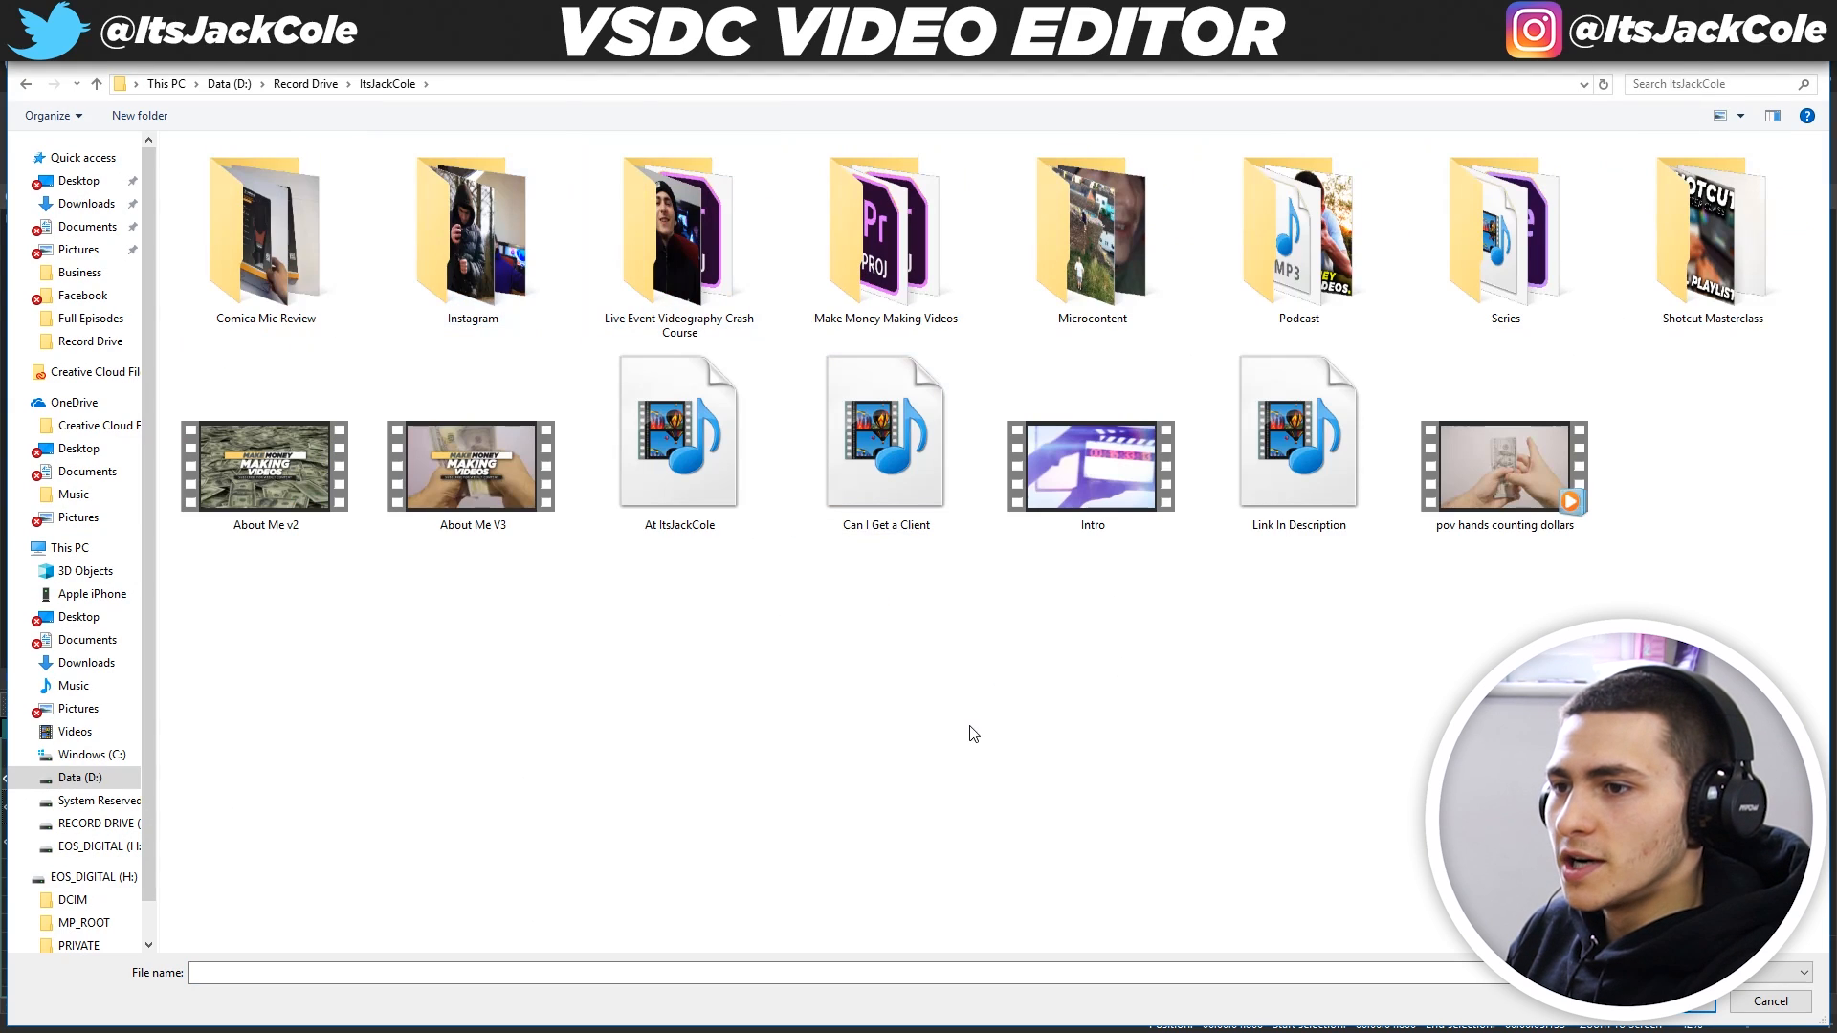
left_click(1023, 495)
left_click(1689, 1001)
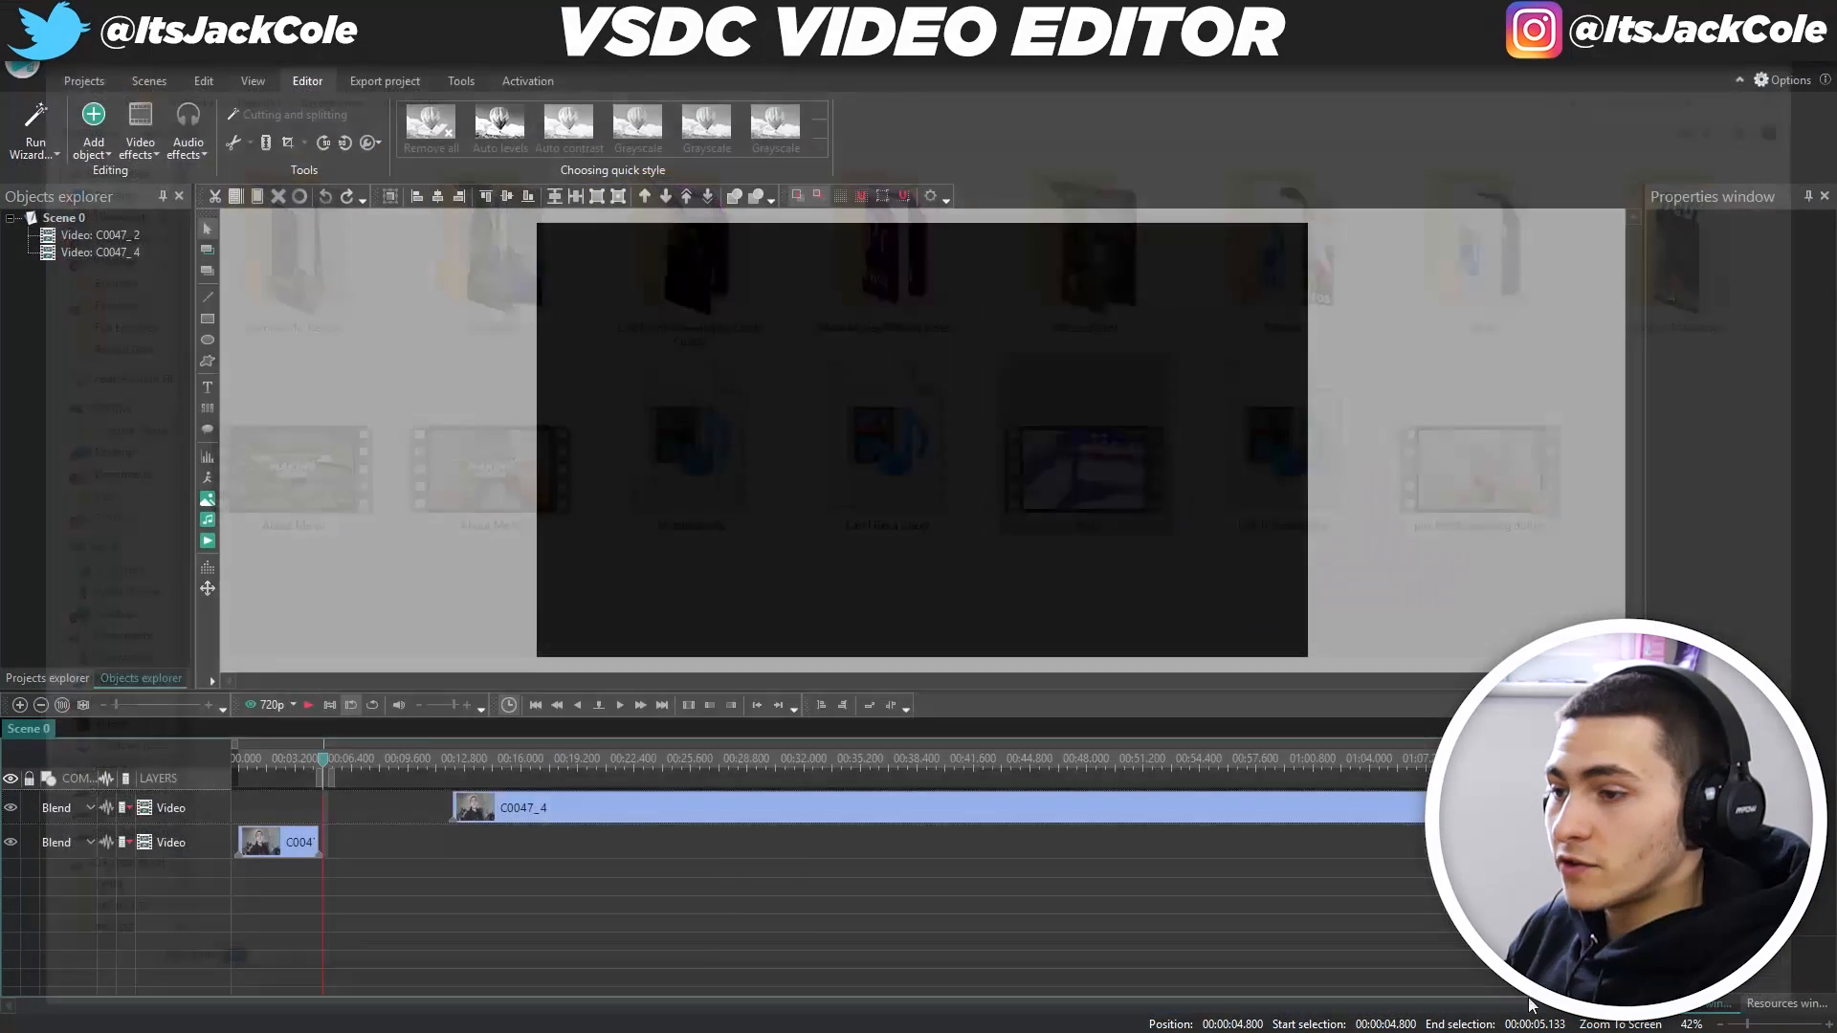
left_click(1100, 640)
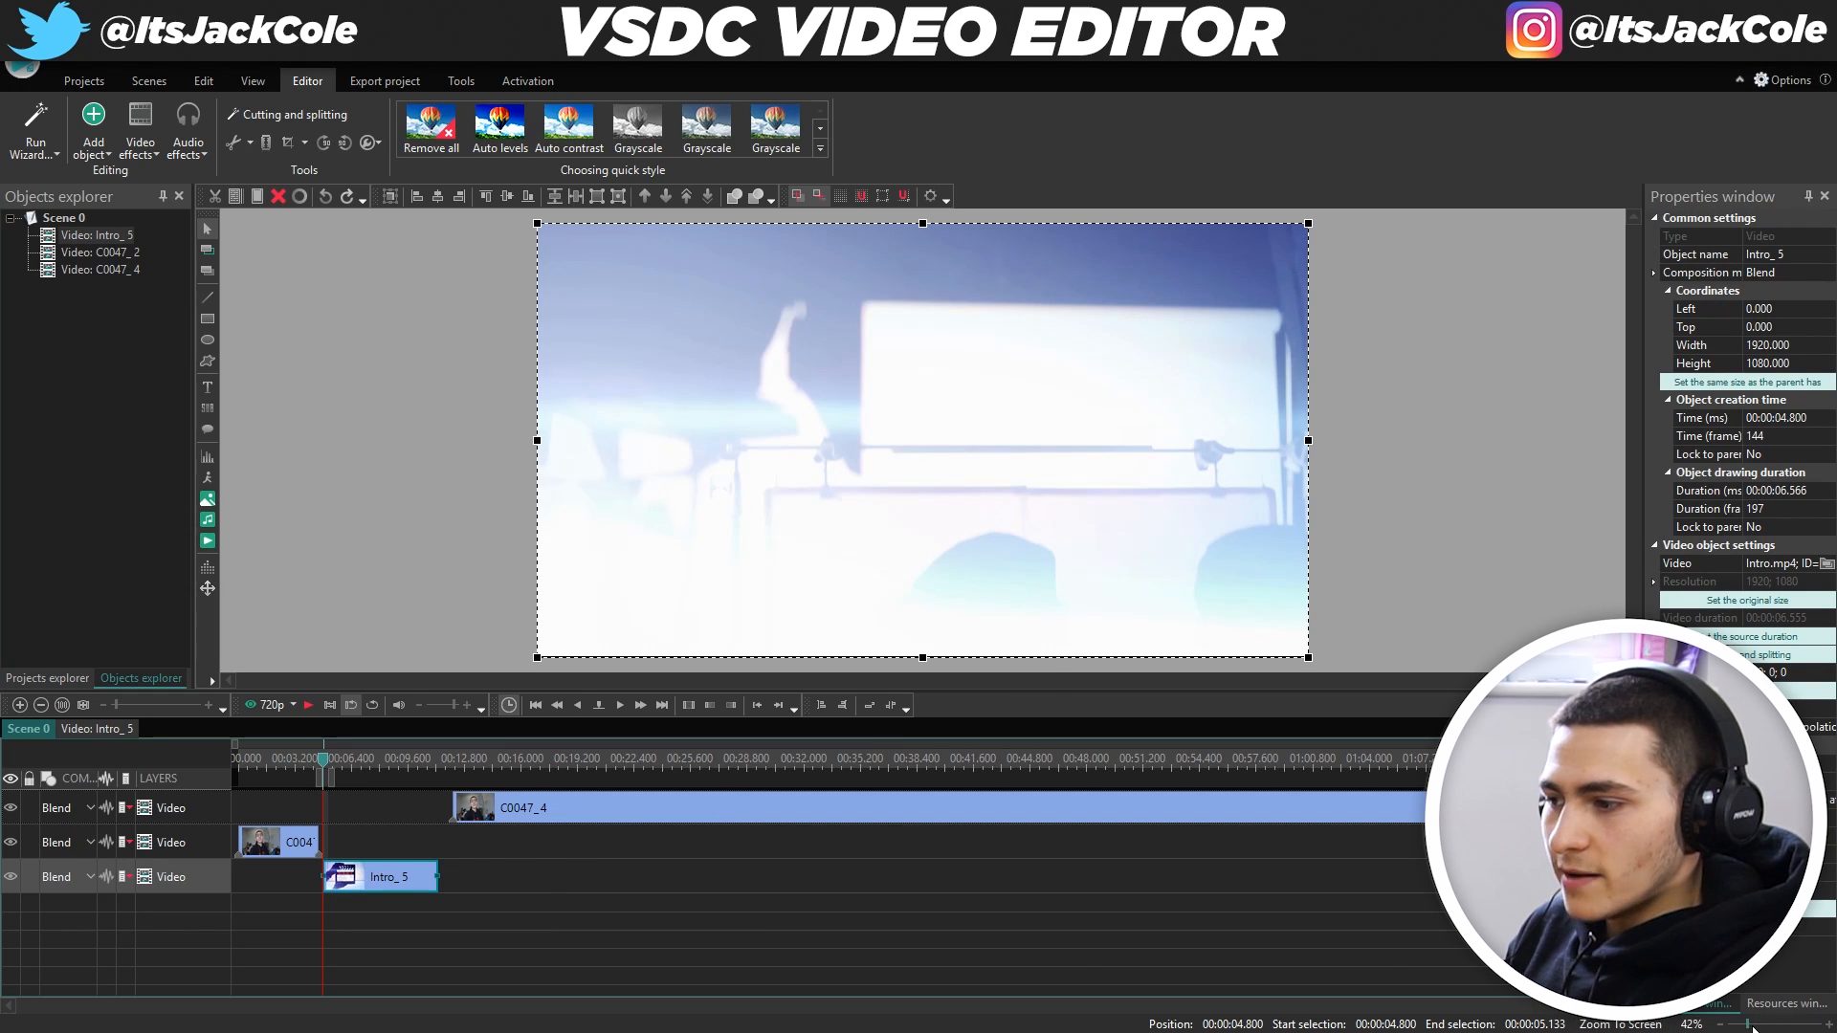
Move the Intro clip to start at 00:00:04.600, directly against the end of the first clip.
left_click_drag(1753, 1027, 1750, 1028)
left_click_drag(134, 703, 113, 706)
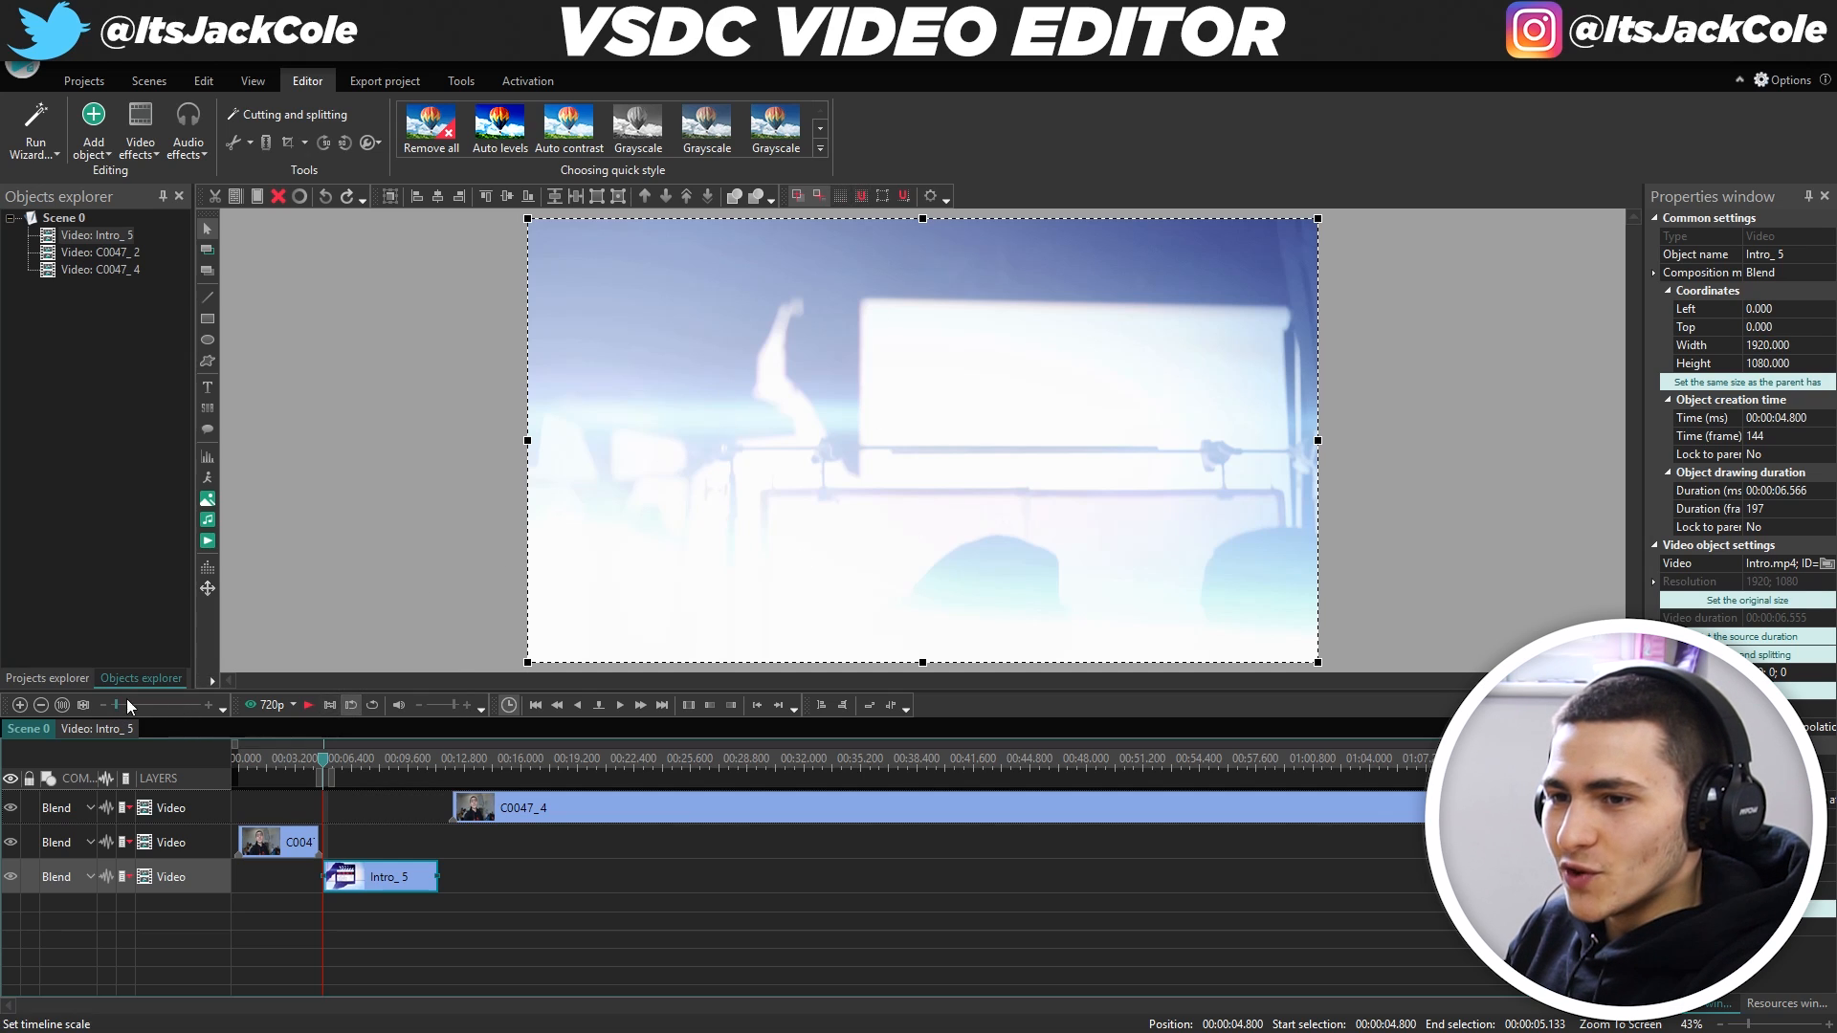
left_click_drag(113, 702, 152, 708)
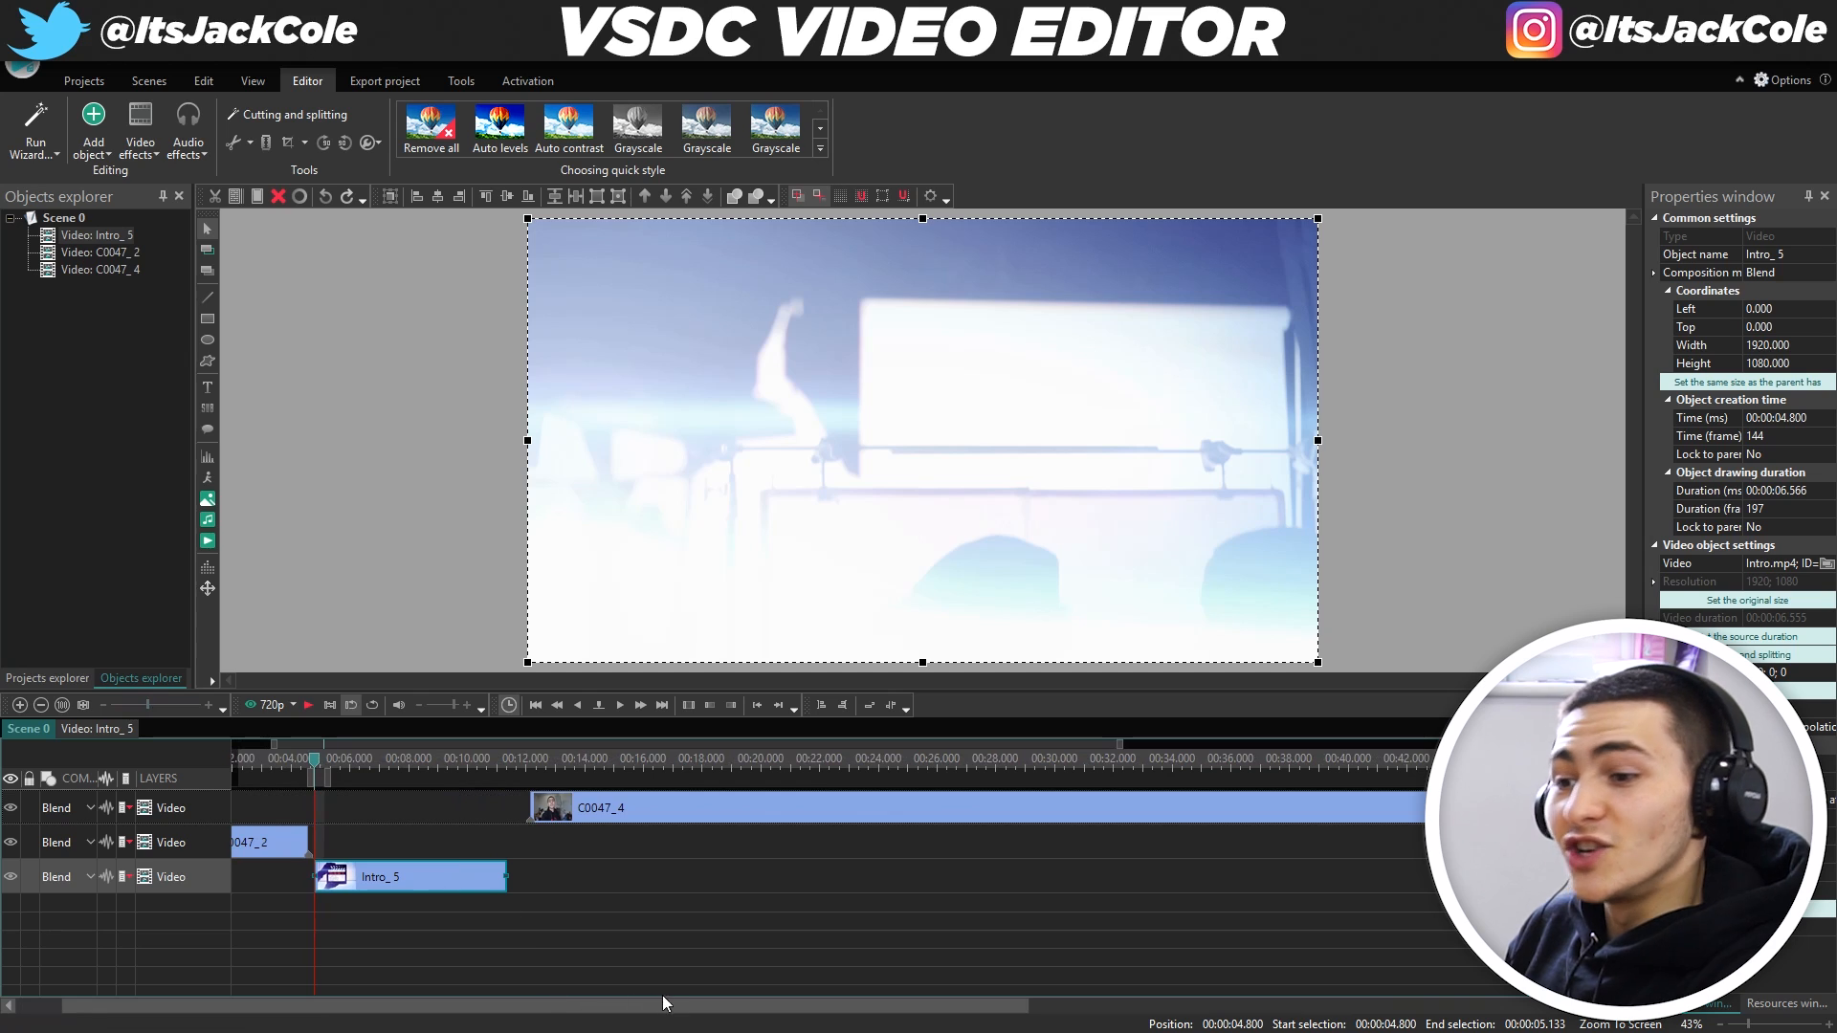
left_click_drag(667, 1007, 620, 1007)
left_click(408, 840)
left_click_drag(383, 776, 374, 774)
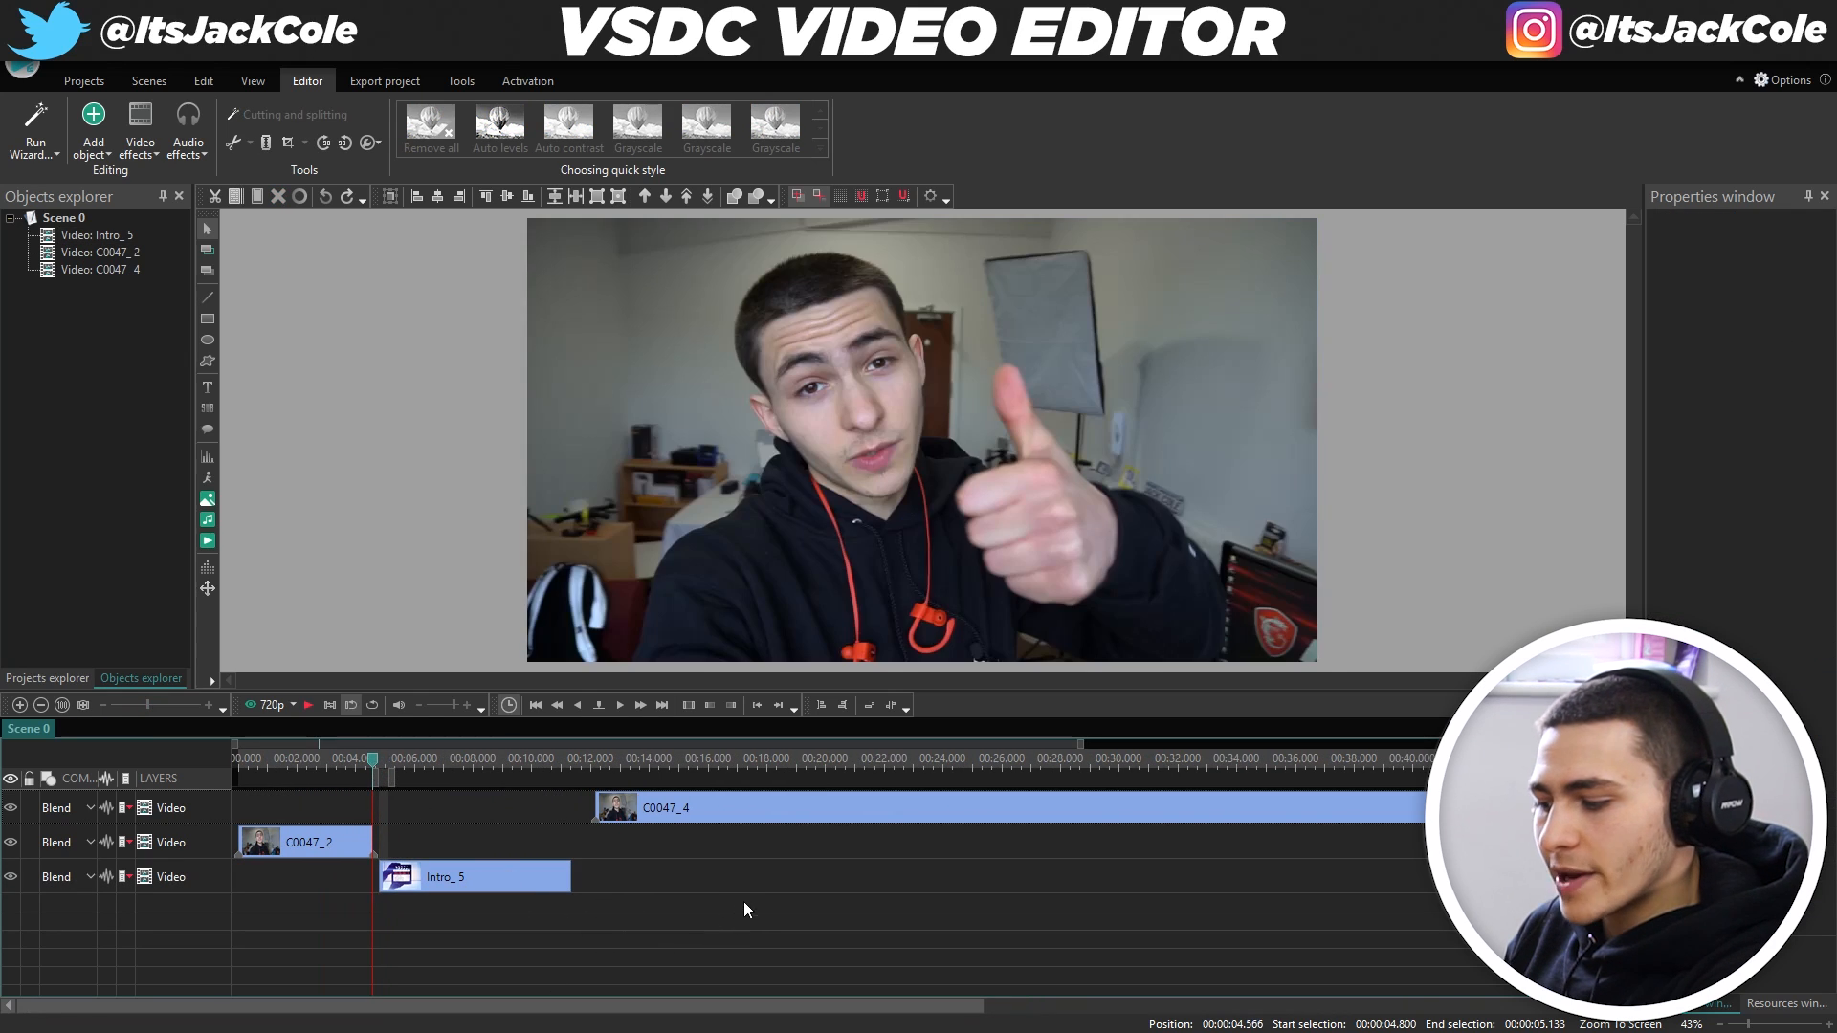
left_click_drag(476, 875, 477, 882)
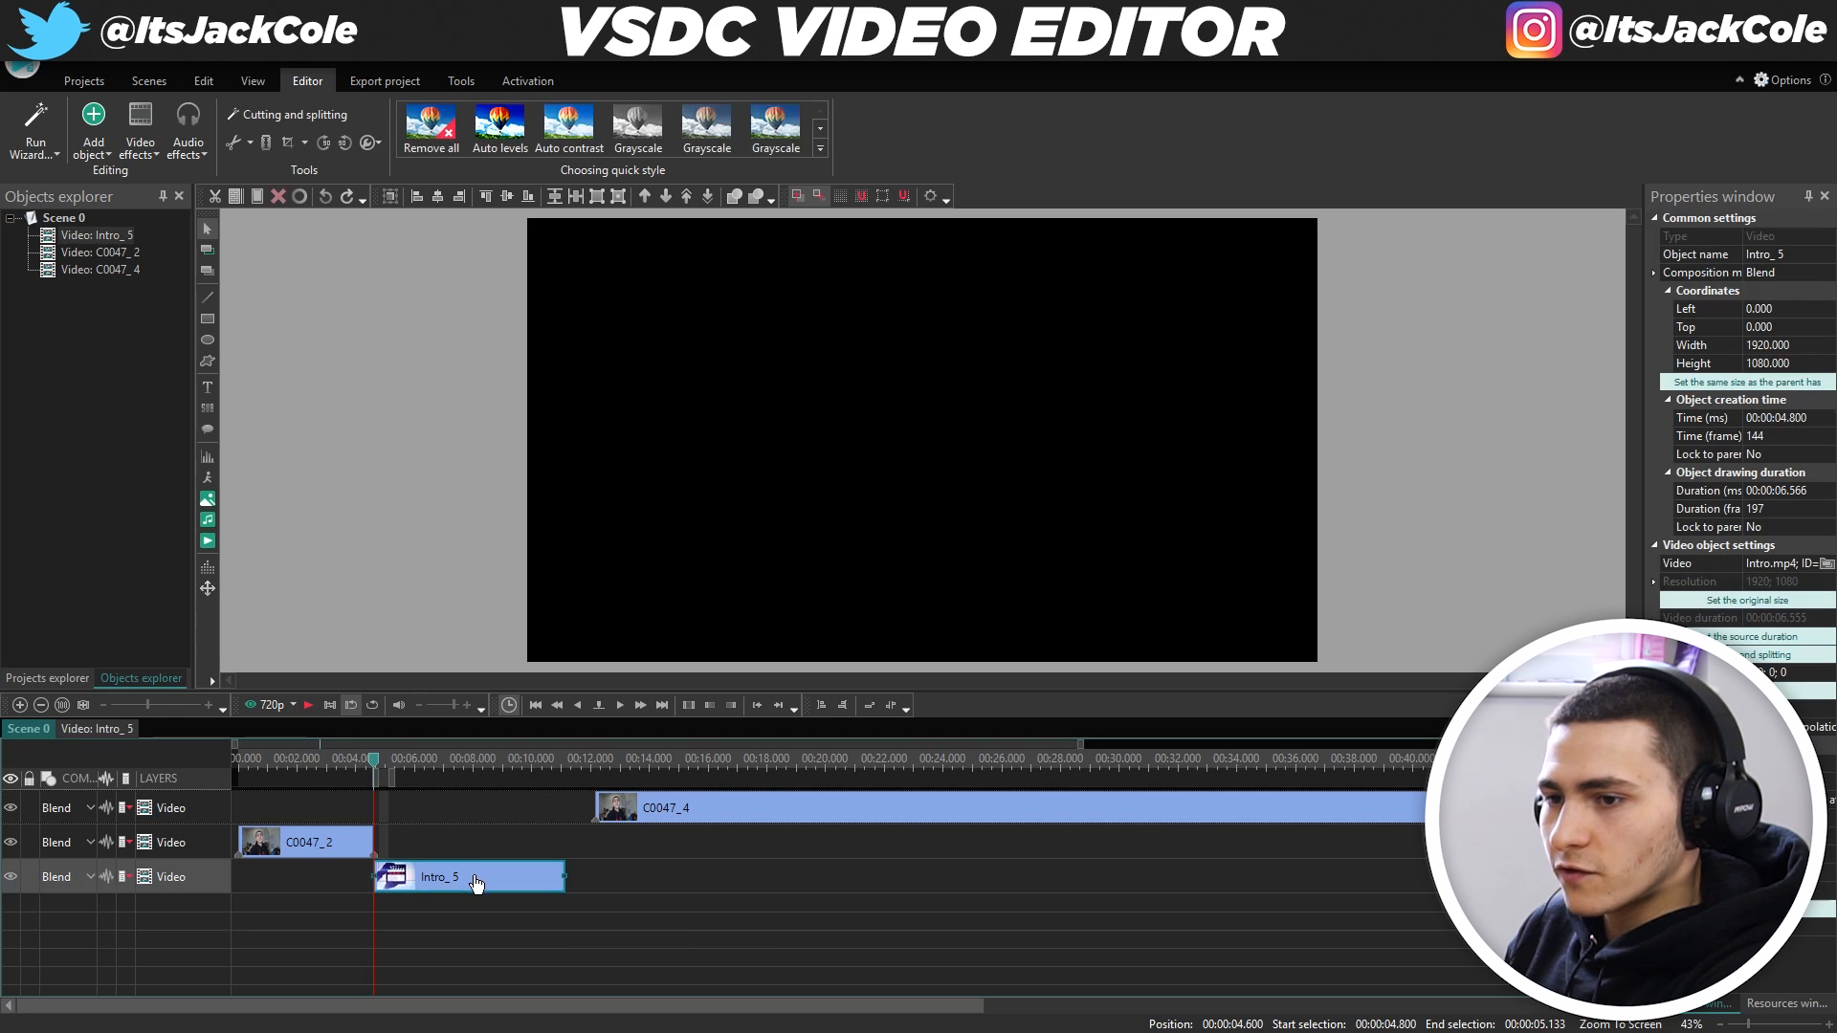
Move the long C0047 clip to start at 00:00:11.166, directly after the Intro clip.
left_click(565, 761)
left_click_drag(656, 826, 630, 816)
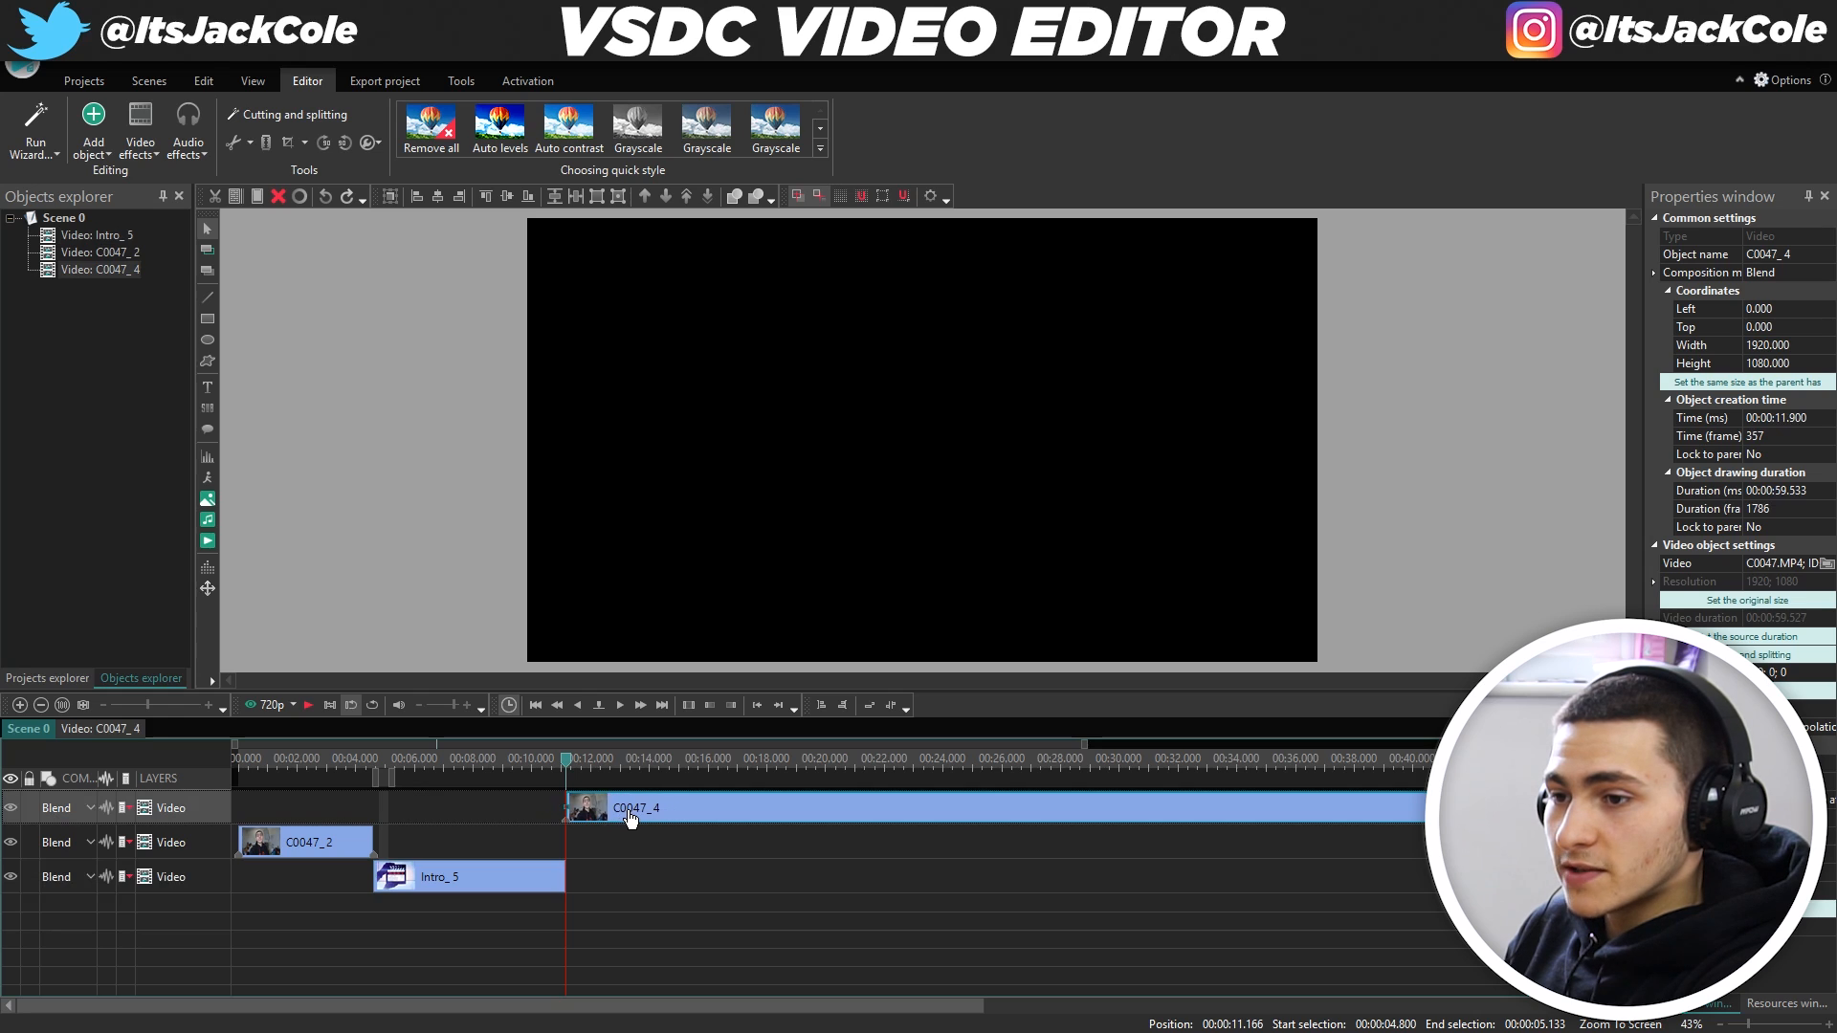
left_click(657, 877)
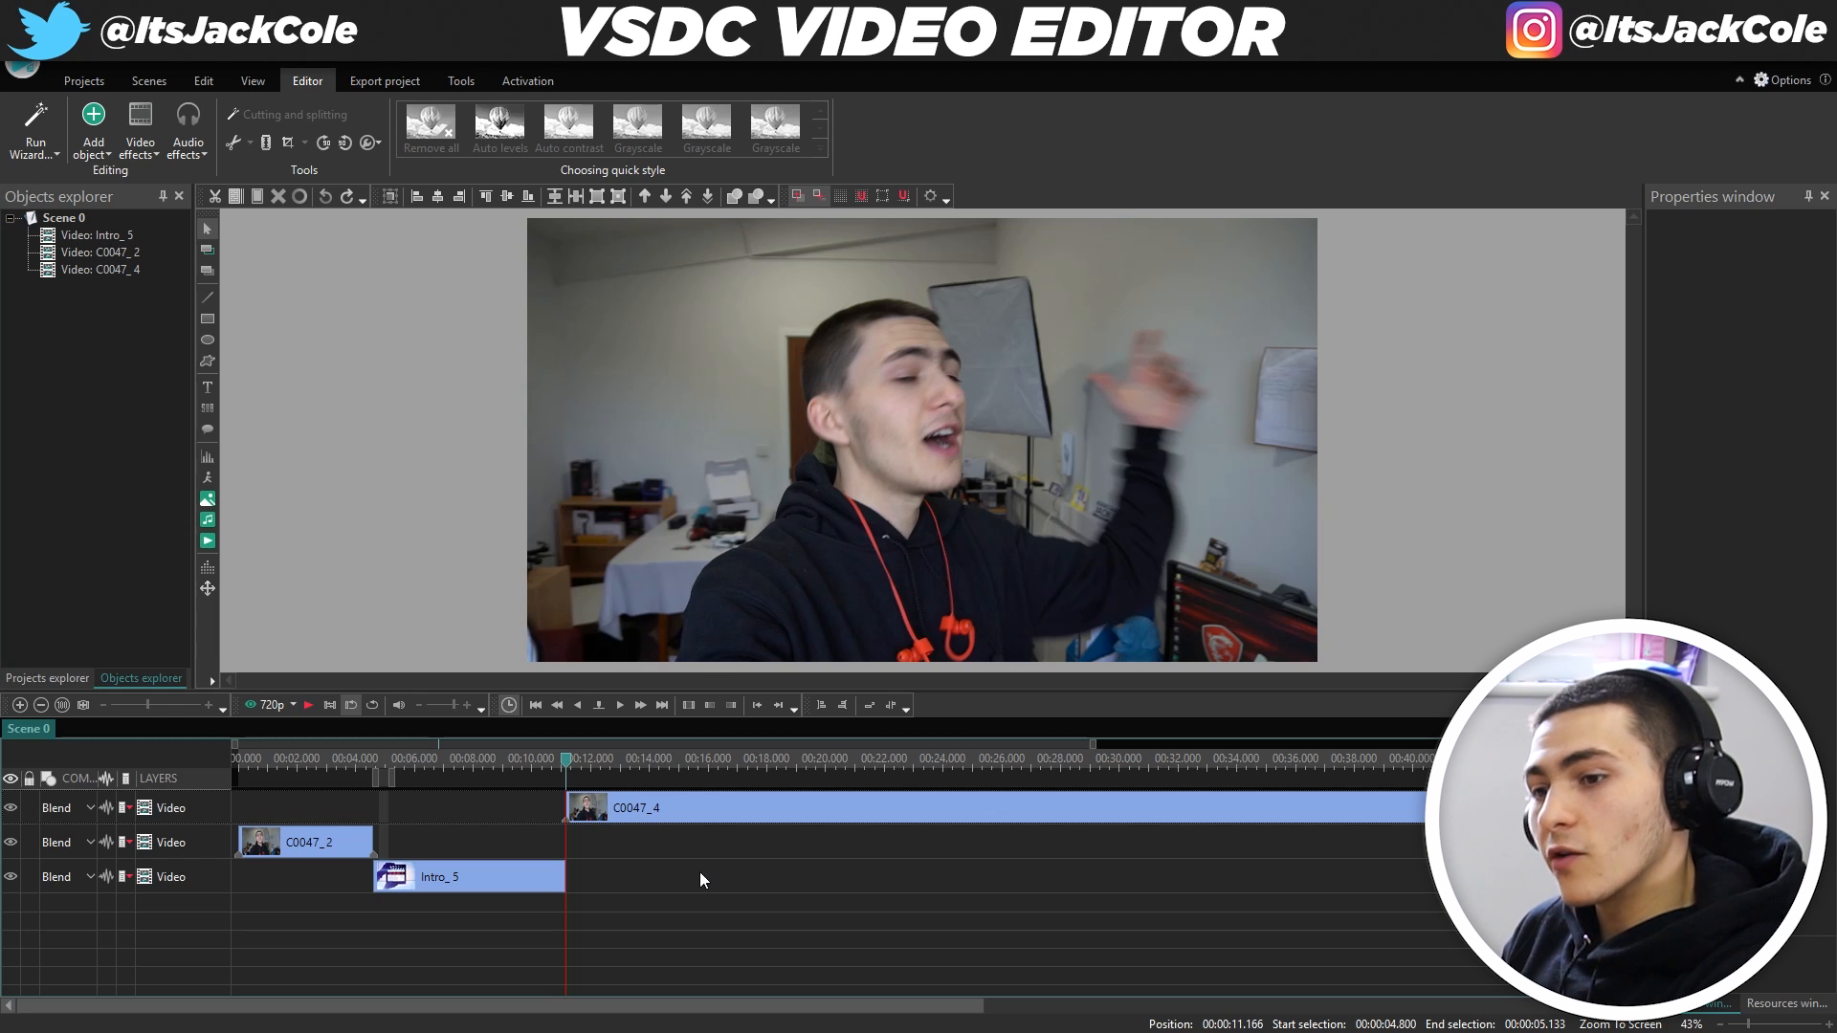
Play the long clip after the intro and set the playhead at 00:00:19.000 for a title.
key("space")
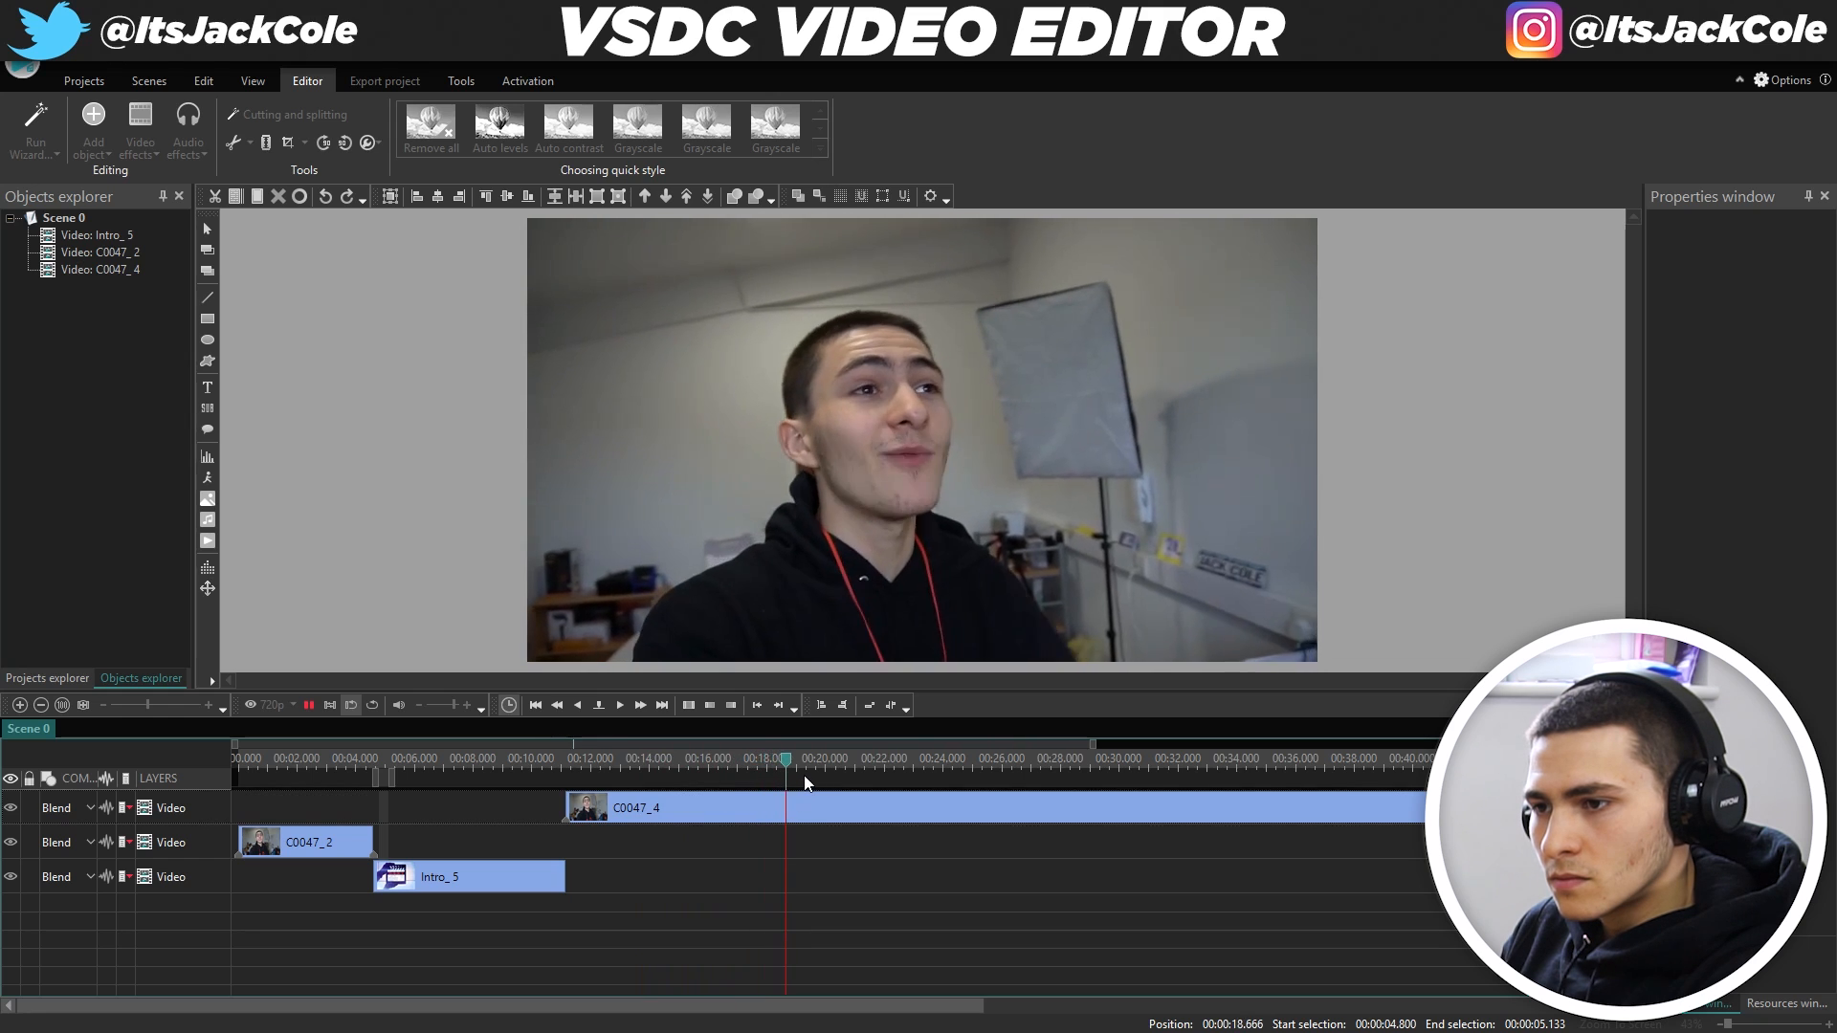
key("space")
left_click(797, 771)
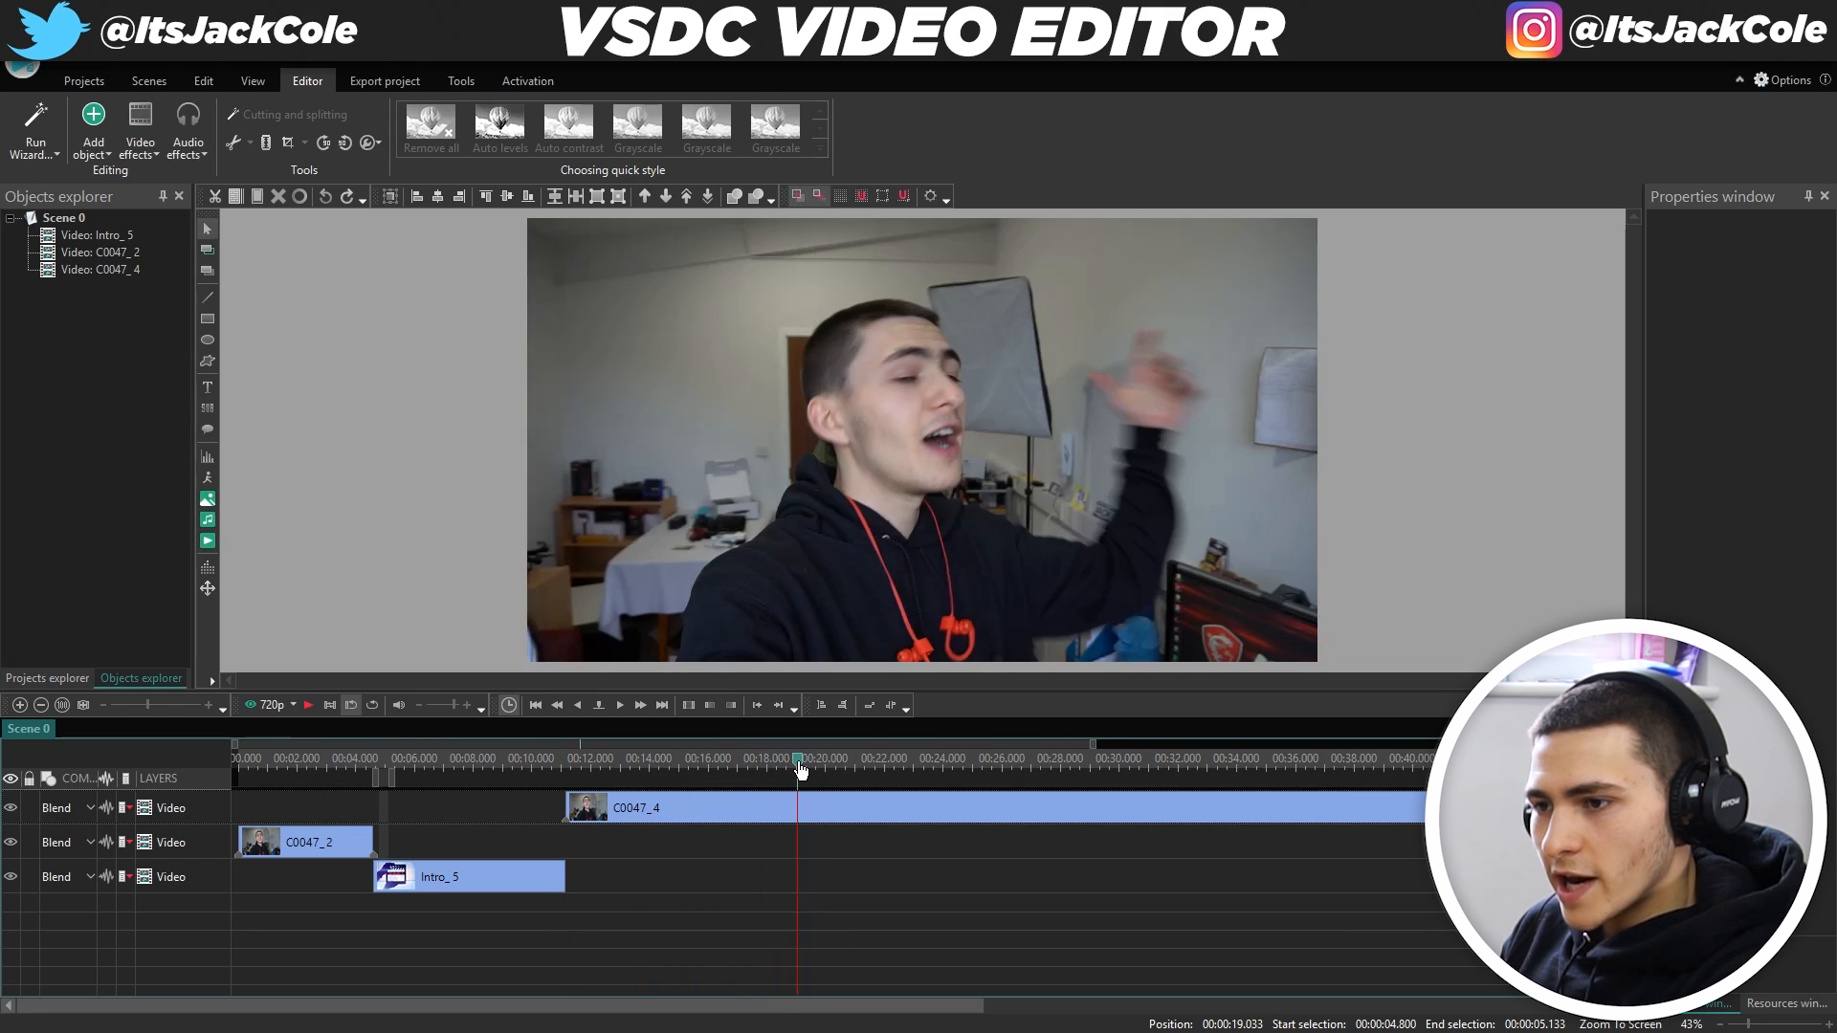
left_click(828, 808)
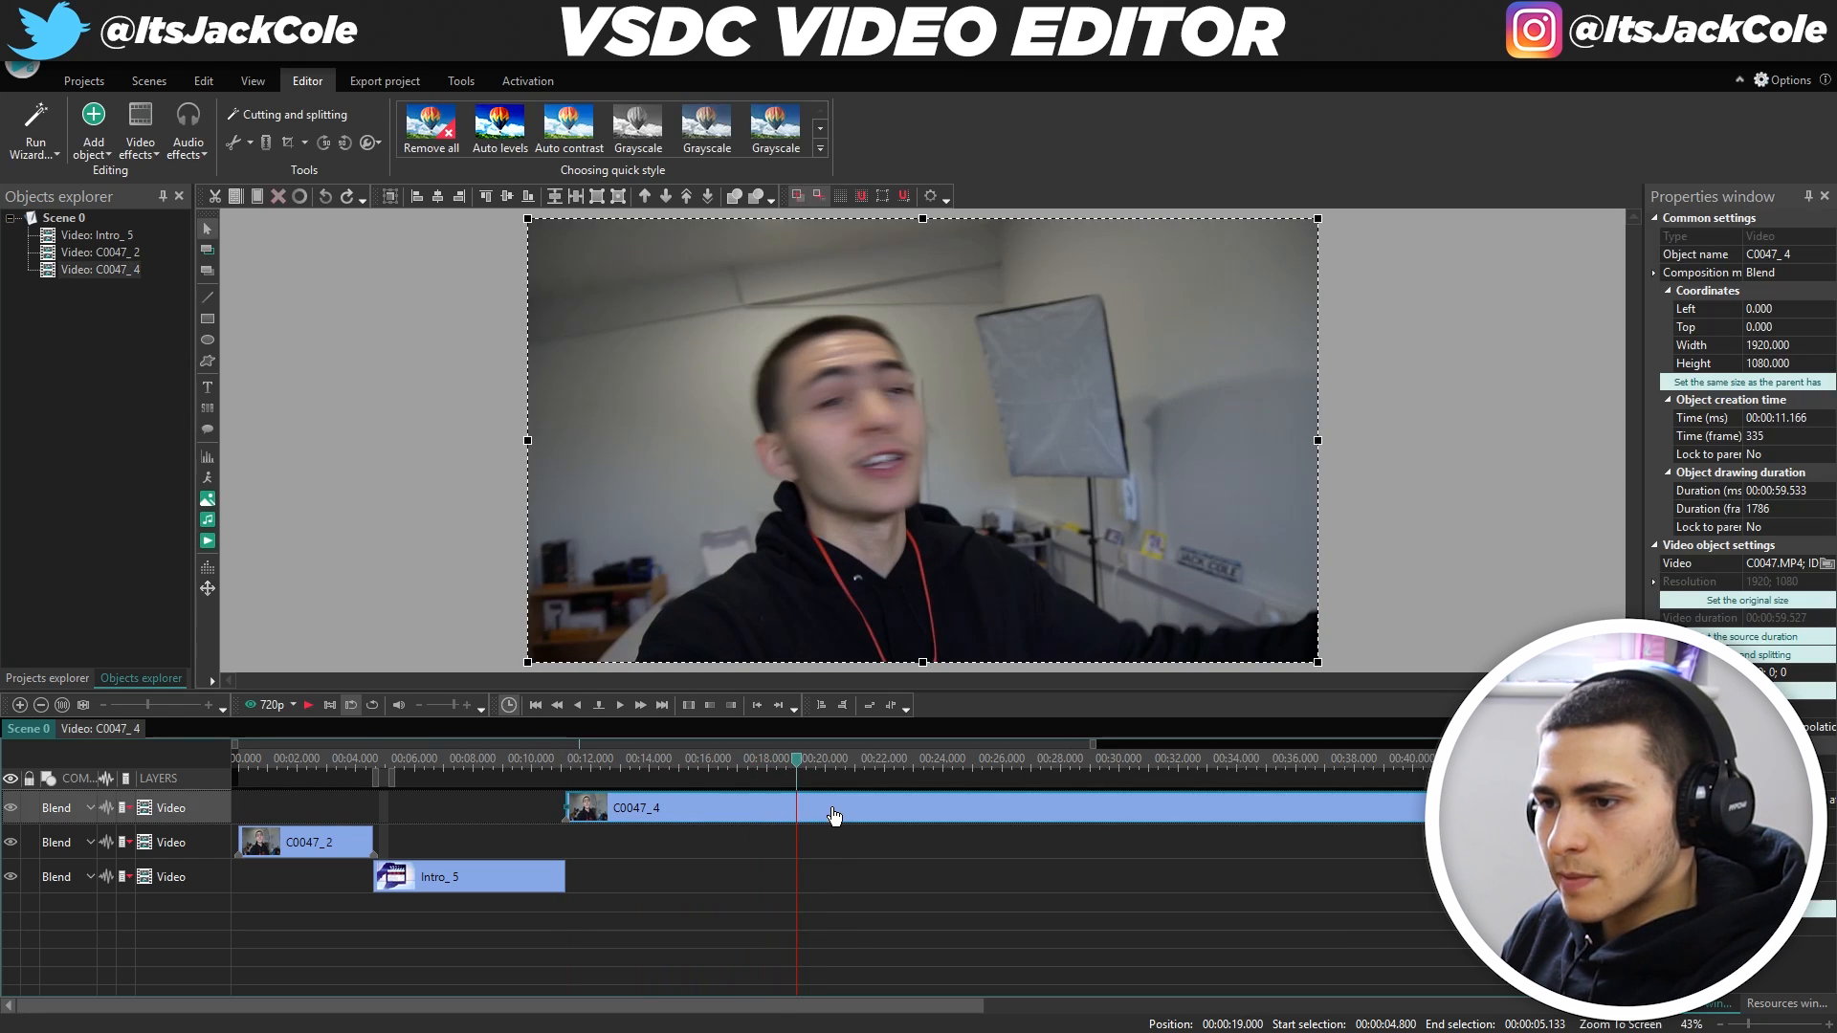
left_click(830, 889)
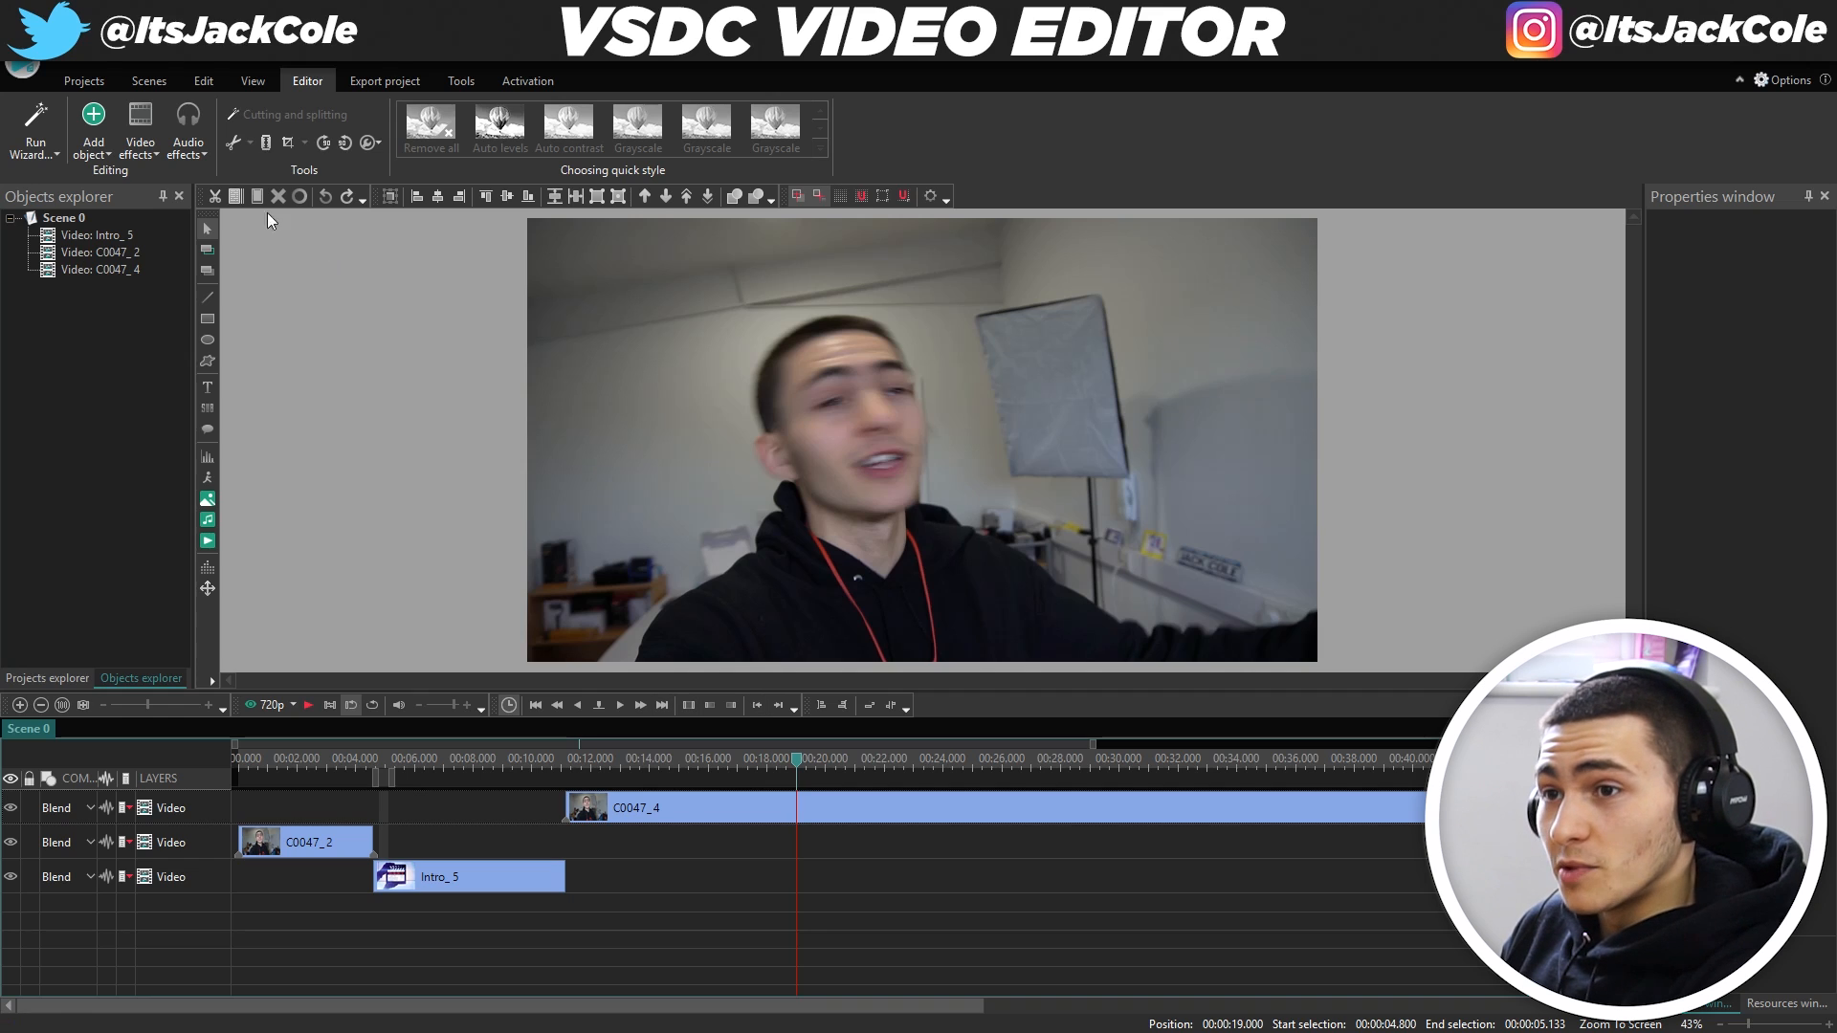
Add a text box about 863 × 223 px in the frame's lower left reading "CAR PROMO VIDEO." and, below it, "BEHIND THE SCENES!".
left_click(102, 126)
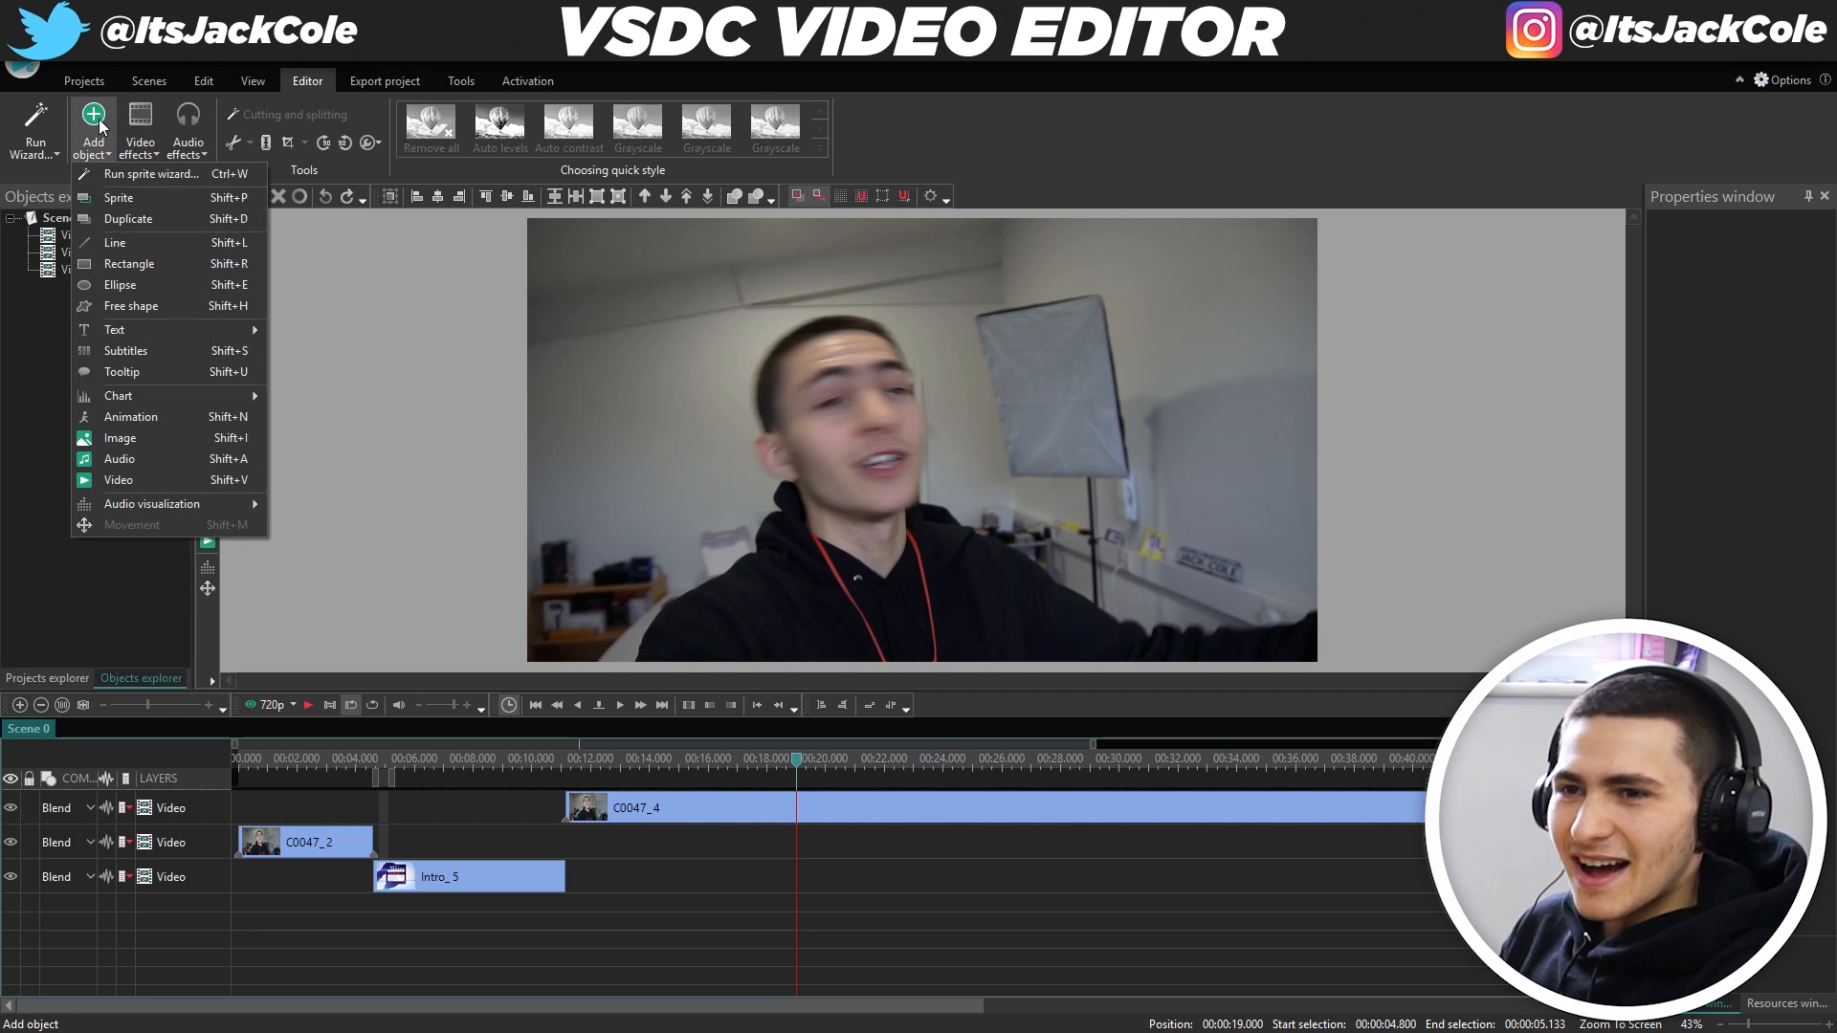
mouse_move(186, 333)
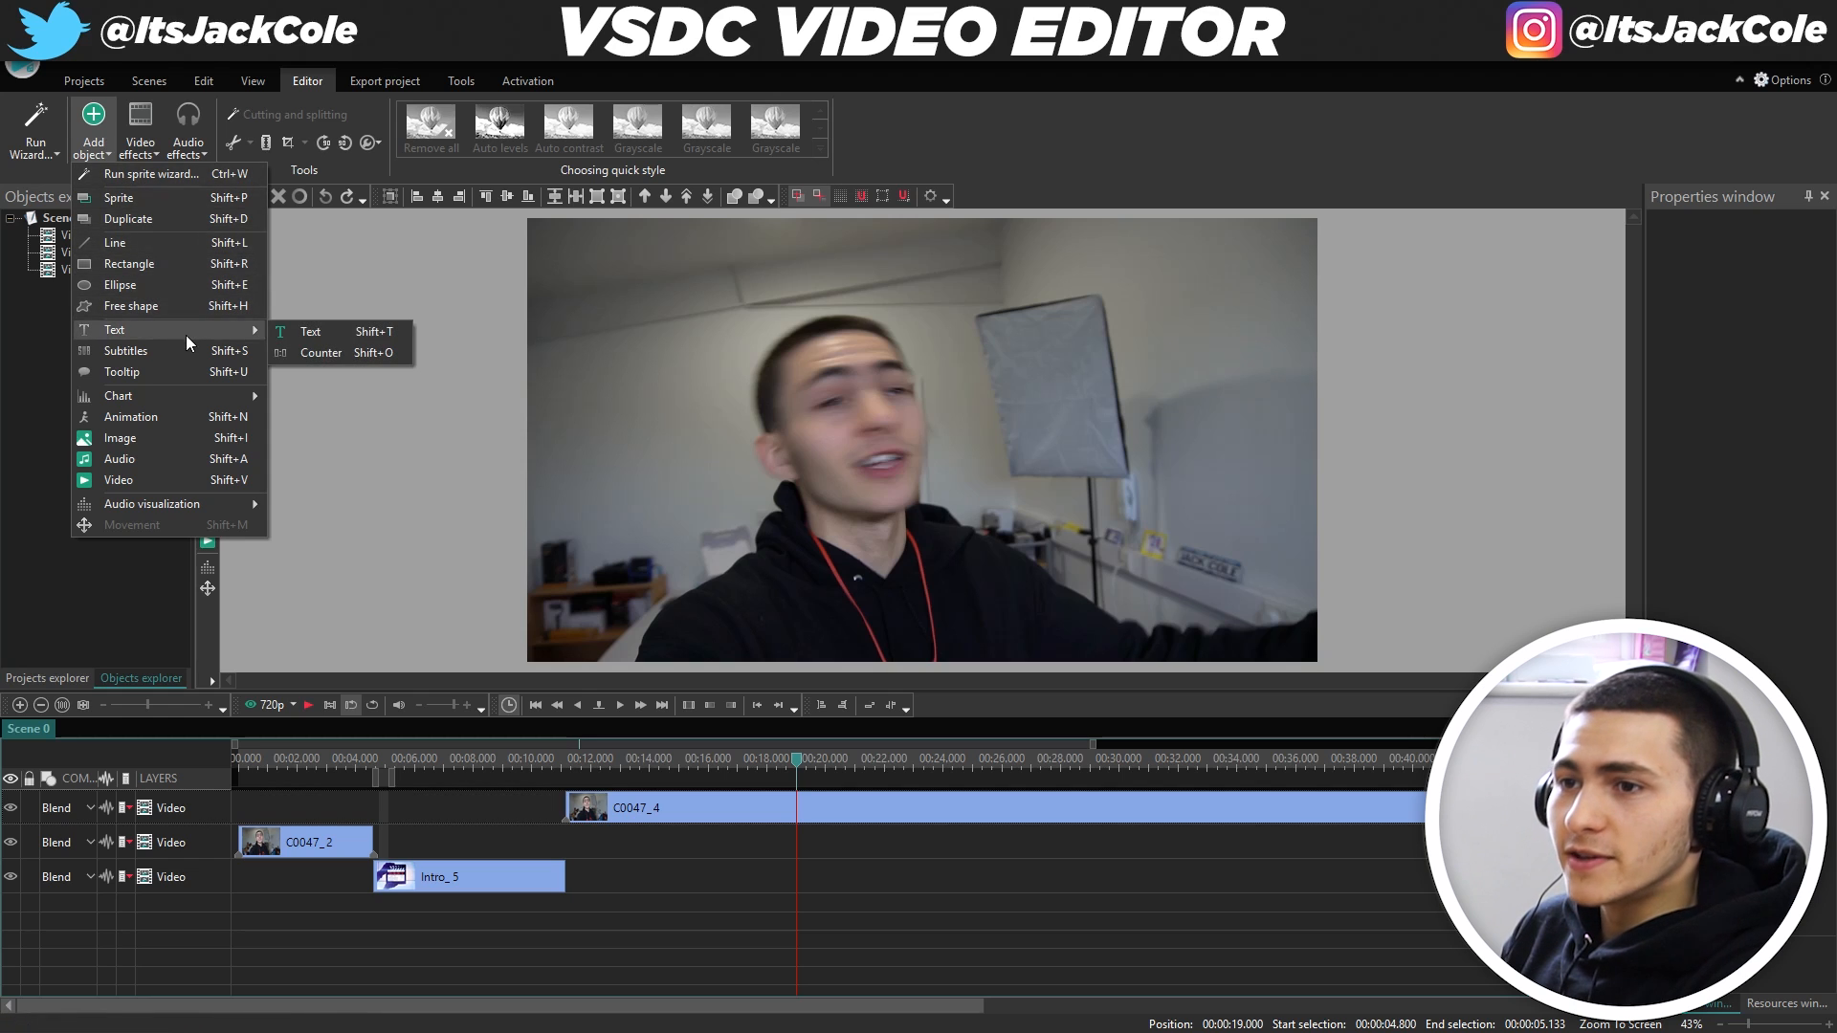
left_click(336, 329)
left_click(1100, 640)
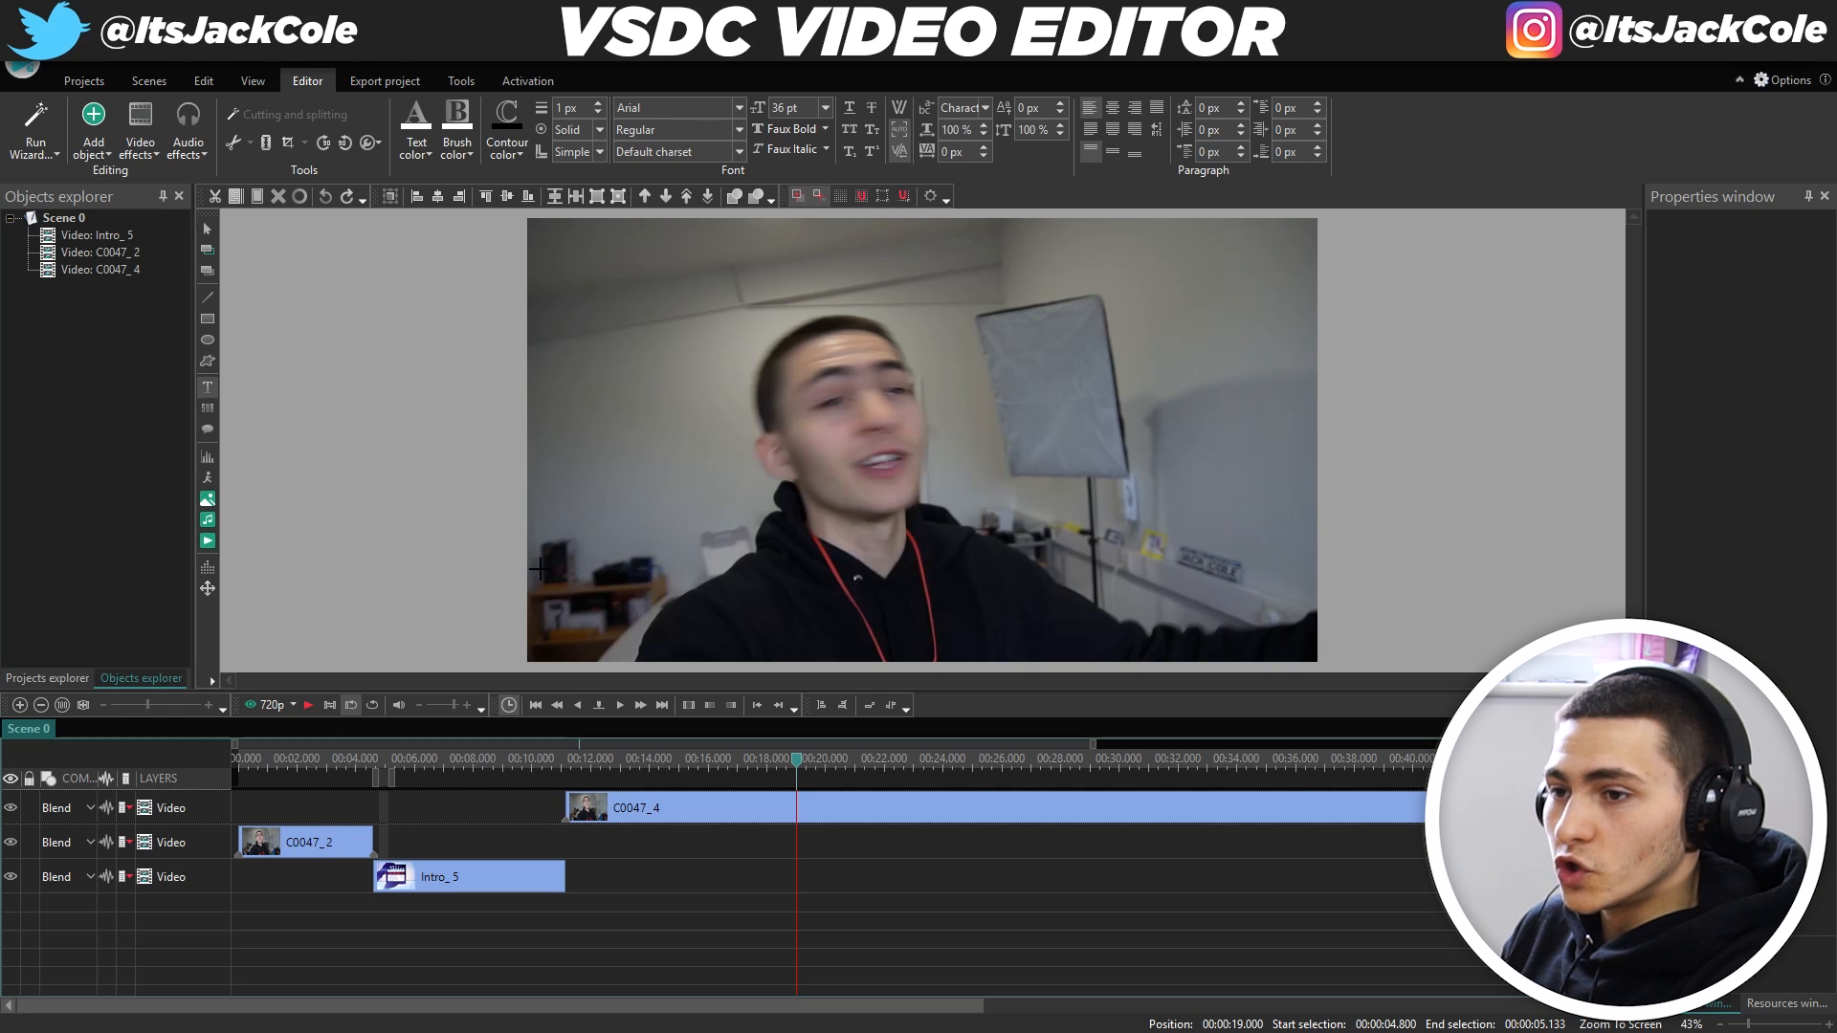
left_click_drag(533, 560, 888, 654)
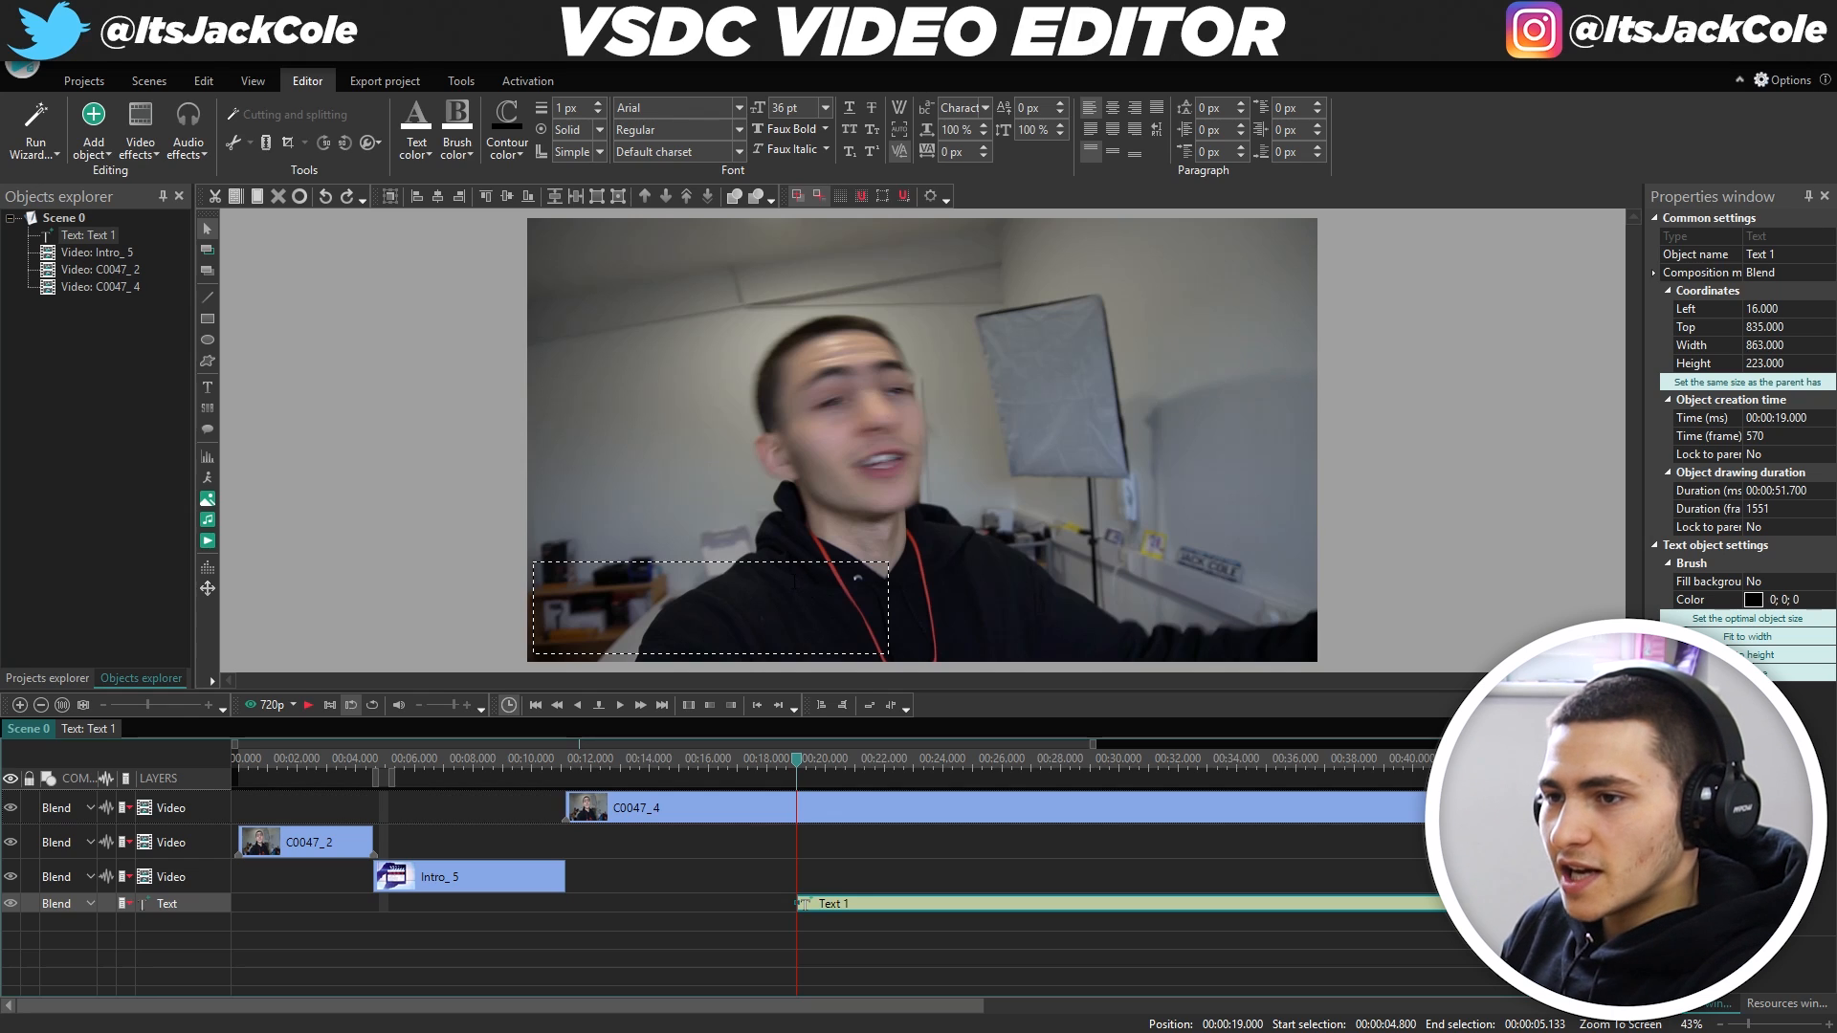
type("CAR PROMO VIDEO")
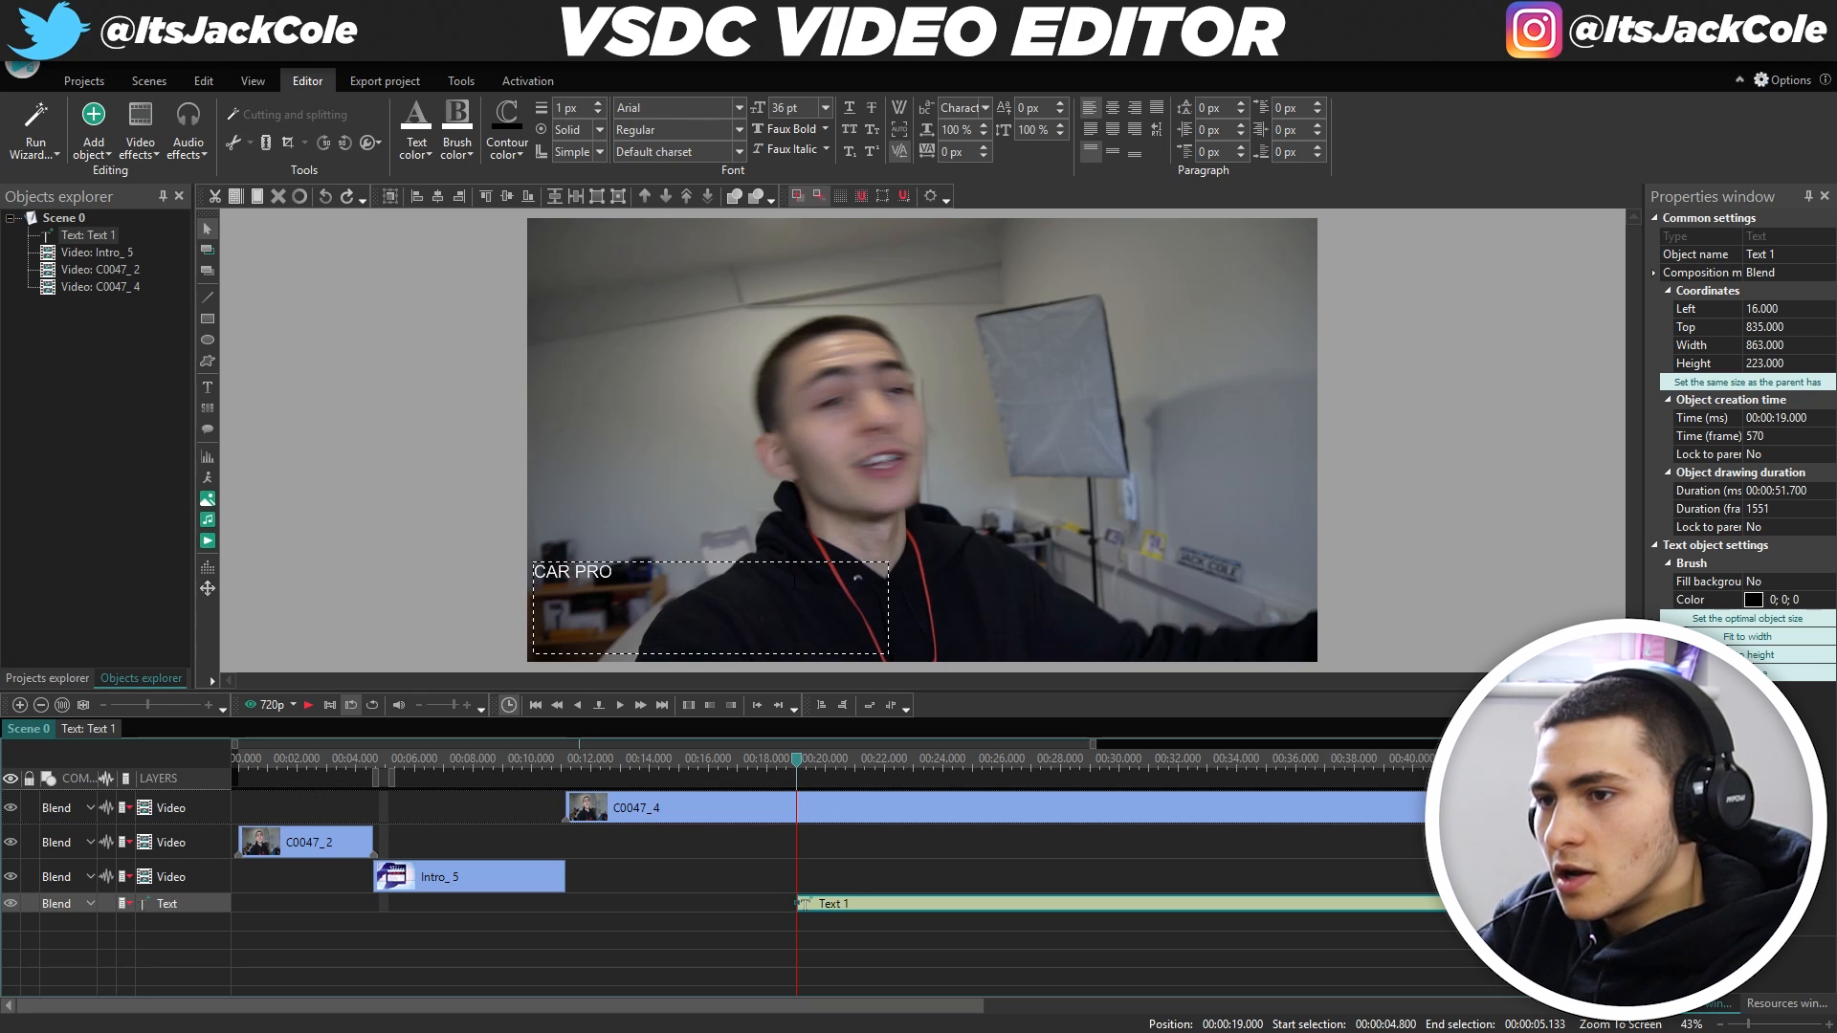
key("Return")
type("BEHIND THE SCENES!")
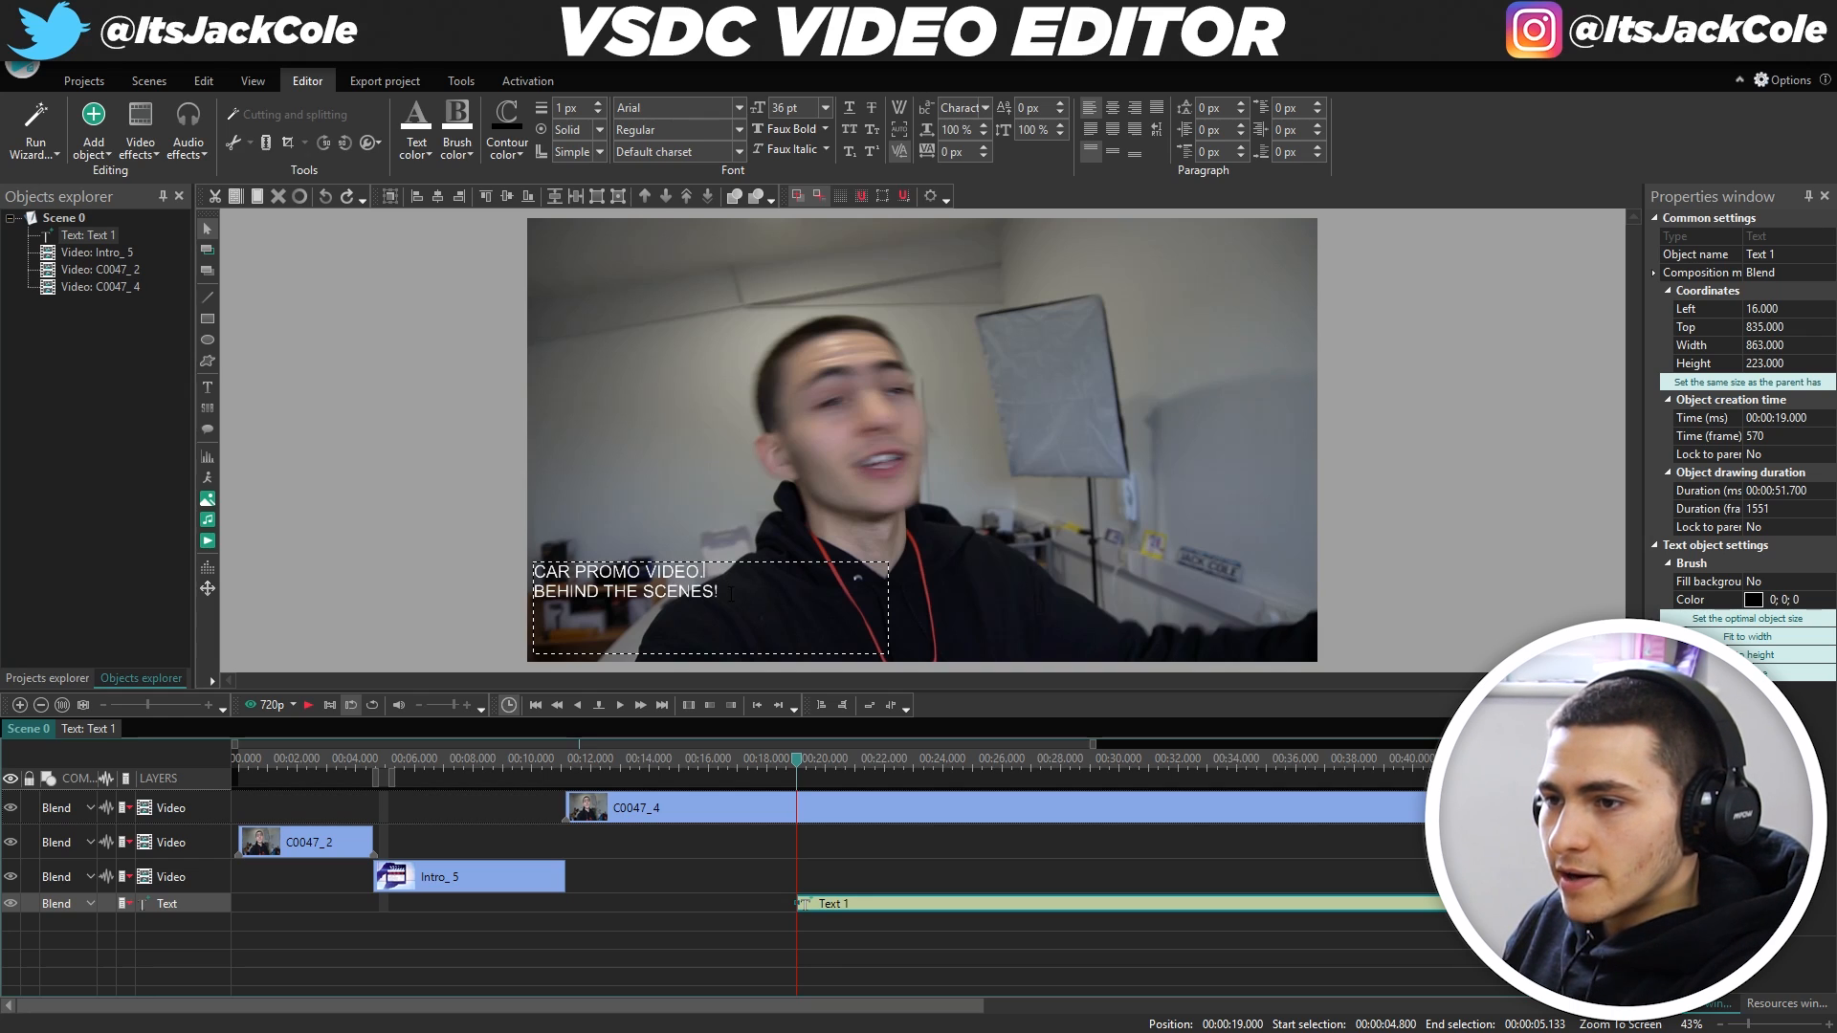
Set the title's first line in Gotham and its "BEHIND THE SCENES!" line in Gotham Ultra.
left_click_drag(730, 593, 534, 571)
left_click(739, 107)
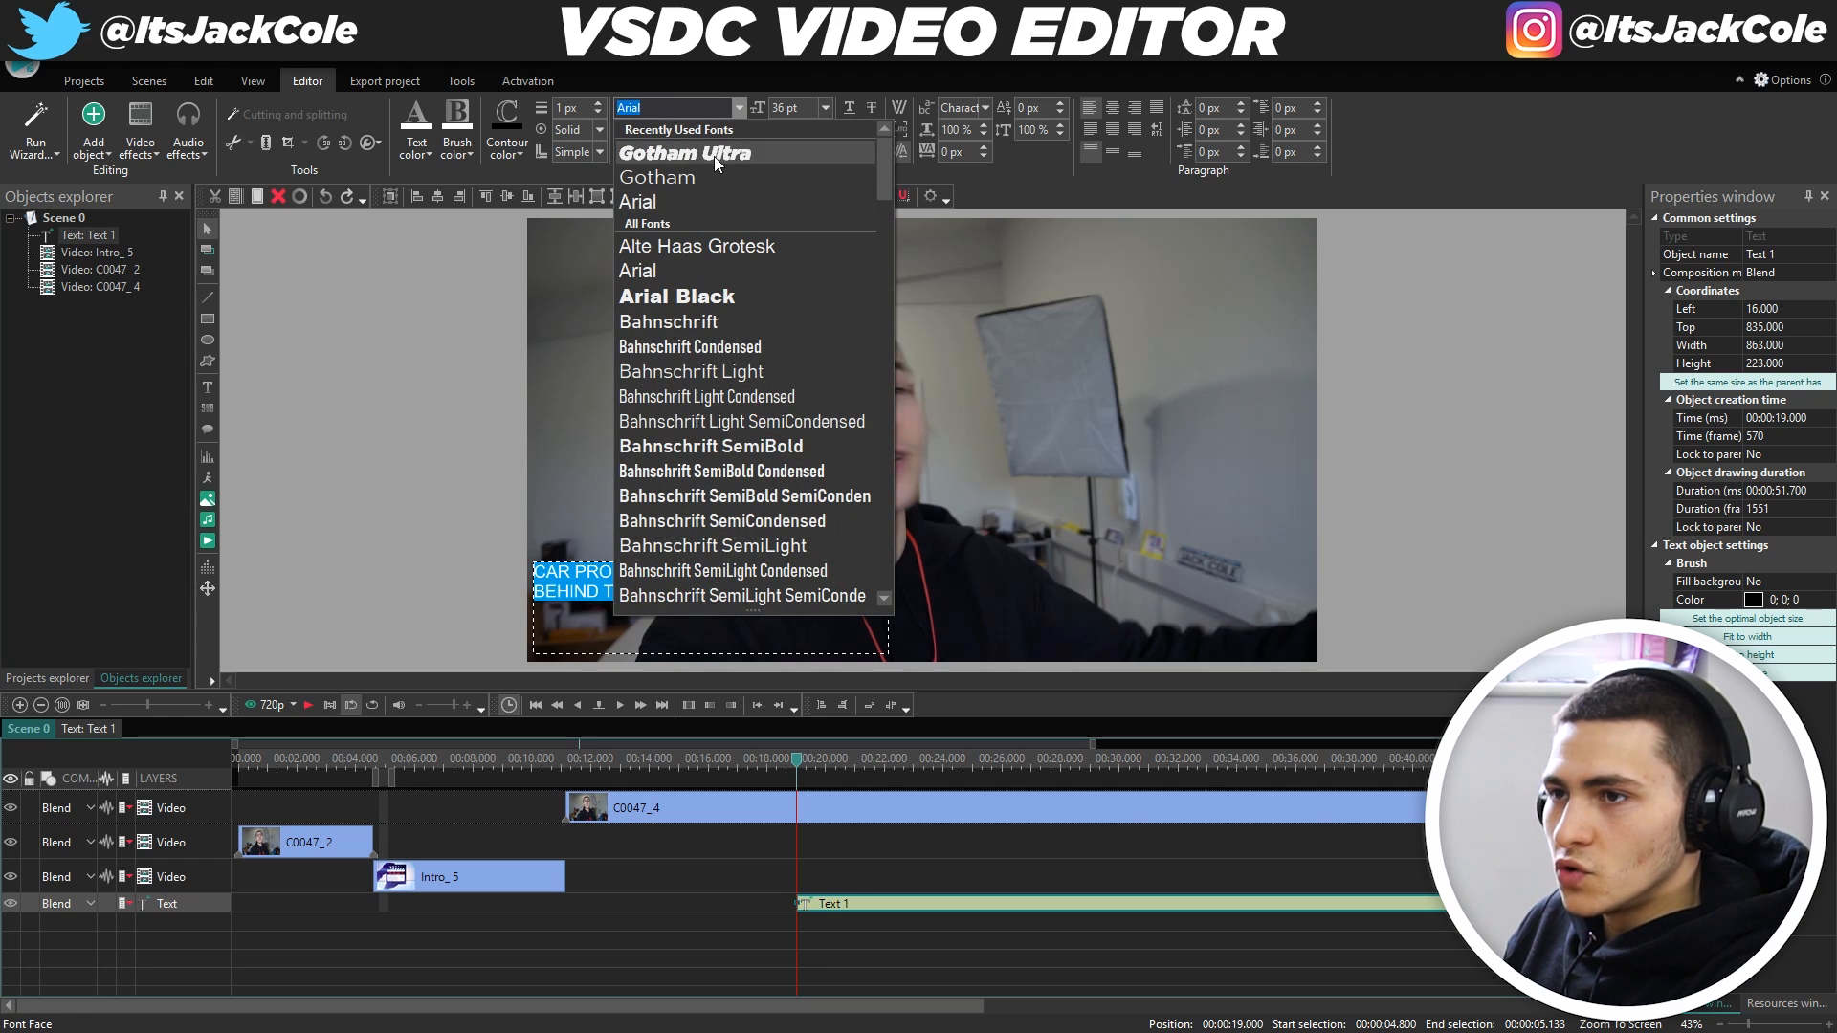
left_click(700, 171)
left_click(760, 601)
left_click_drag(760, 601, 533, 593)
left_click(738, 107)
left_click(703, 181)
left_click(708, 587)
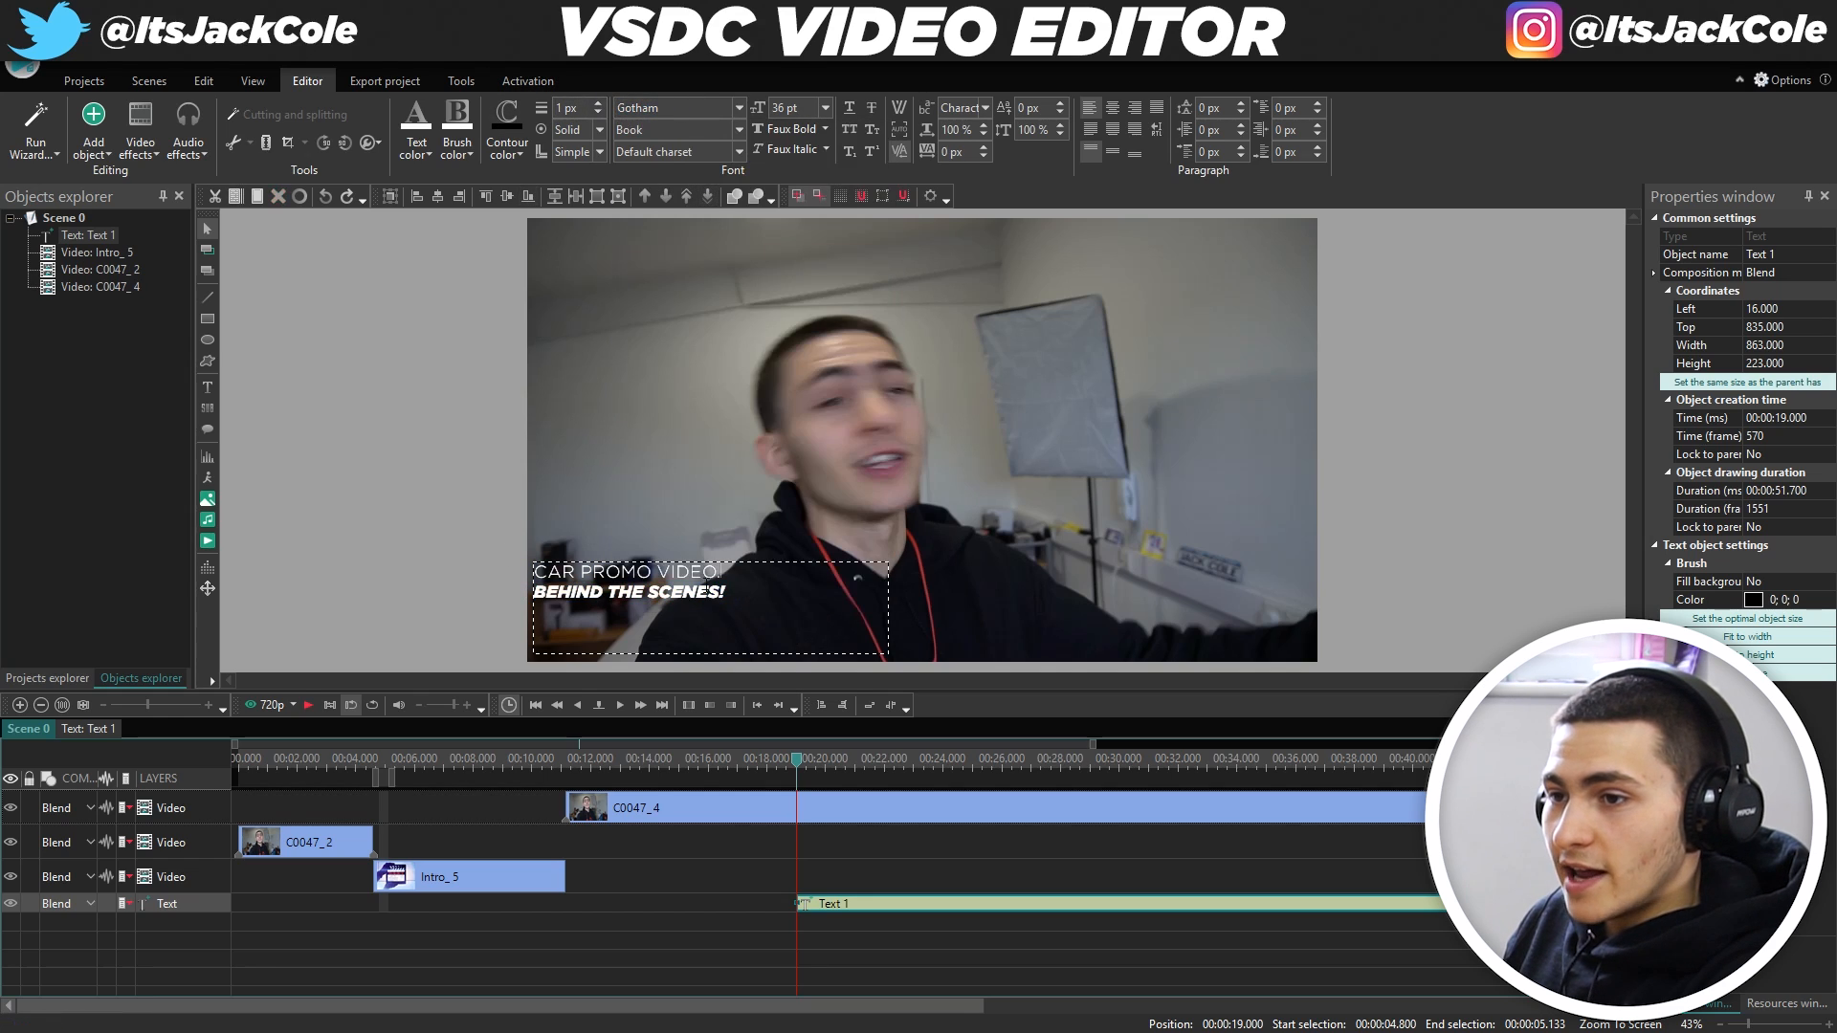
Enlarge both title lines, trying 45 pt and settling on a font size of 55 pt.
left_click(760, 605)
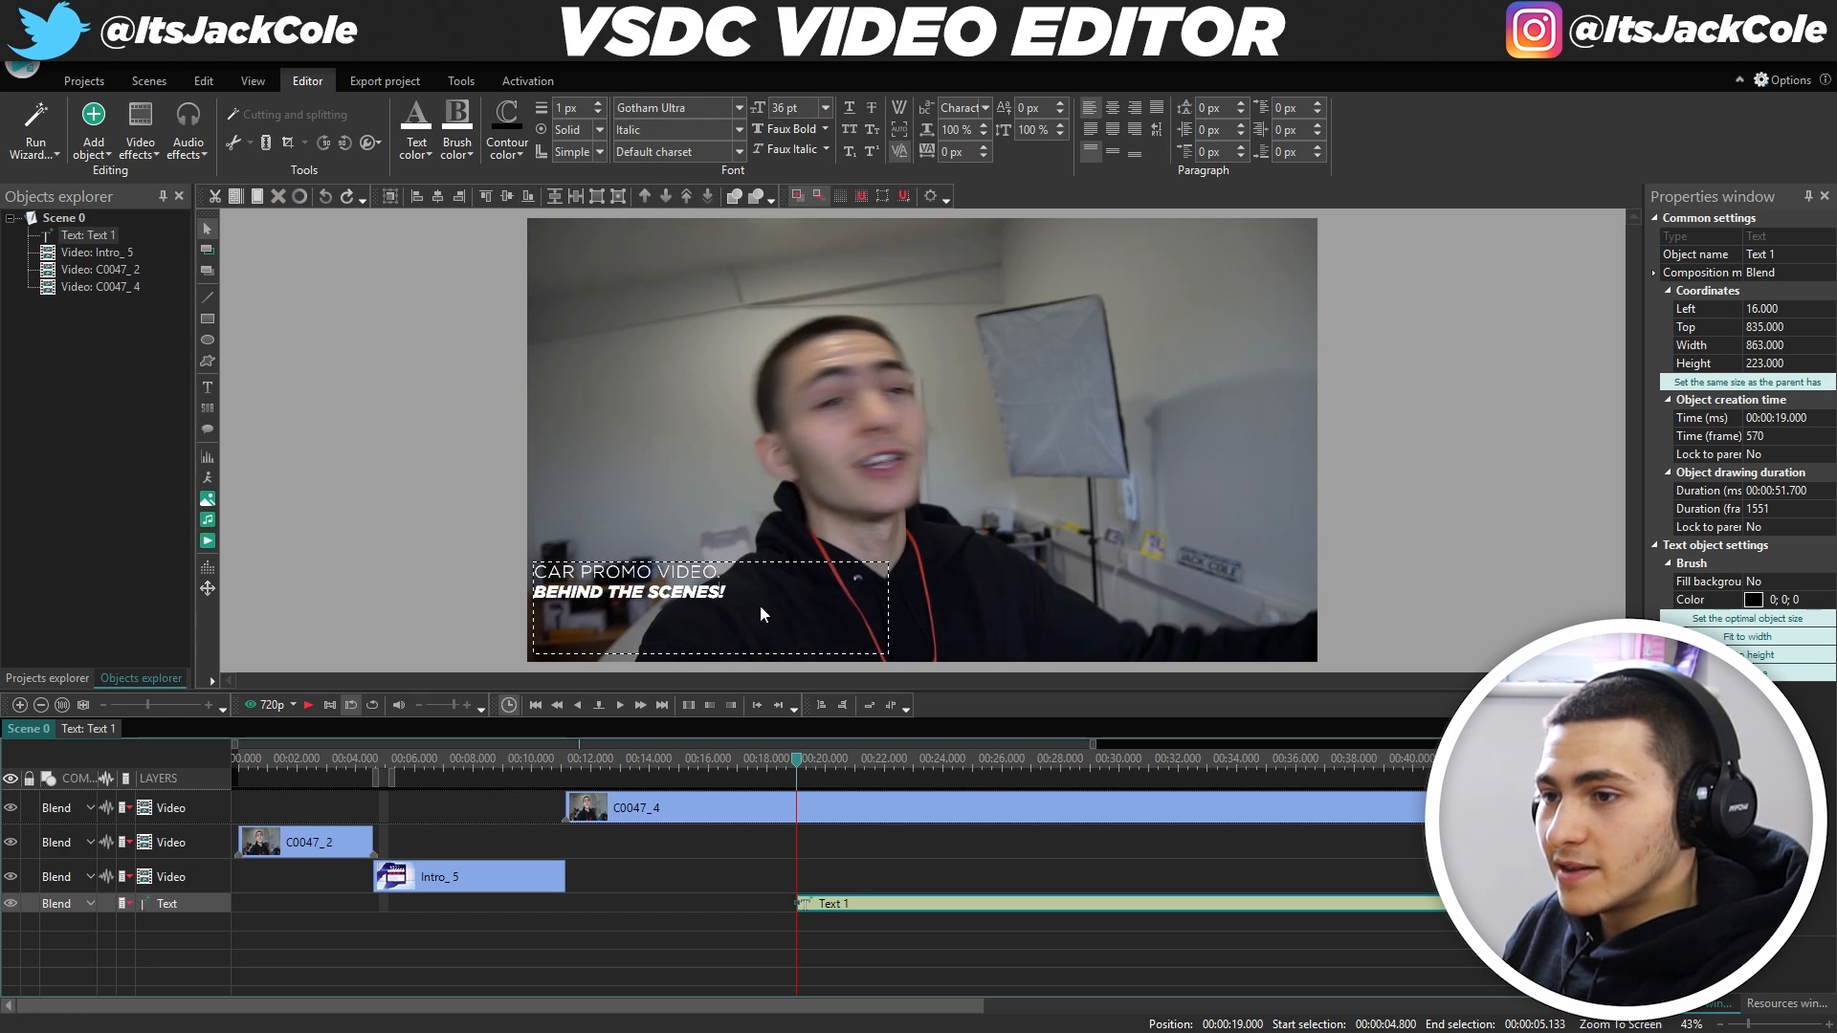
left_click_drag(769, 601, 521, 593)
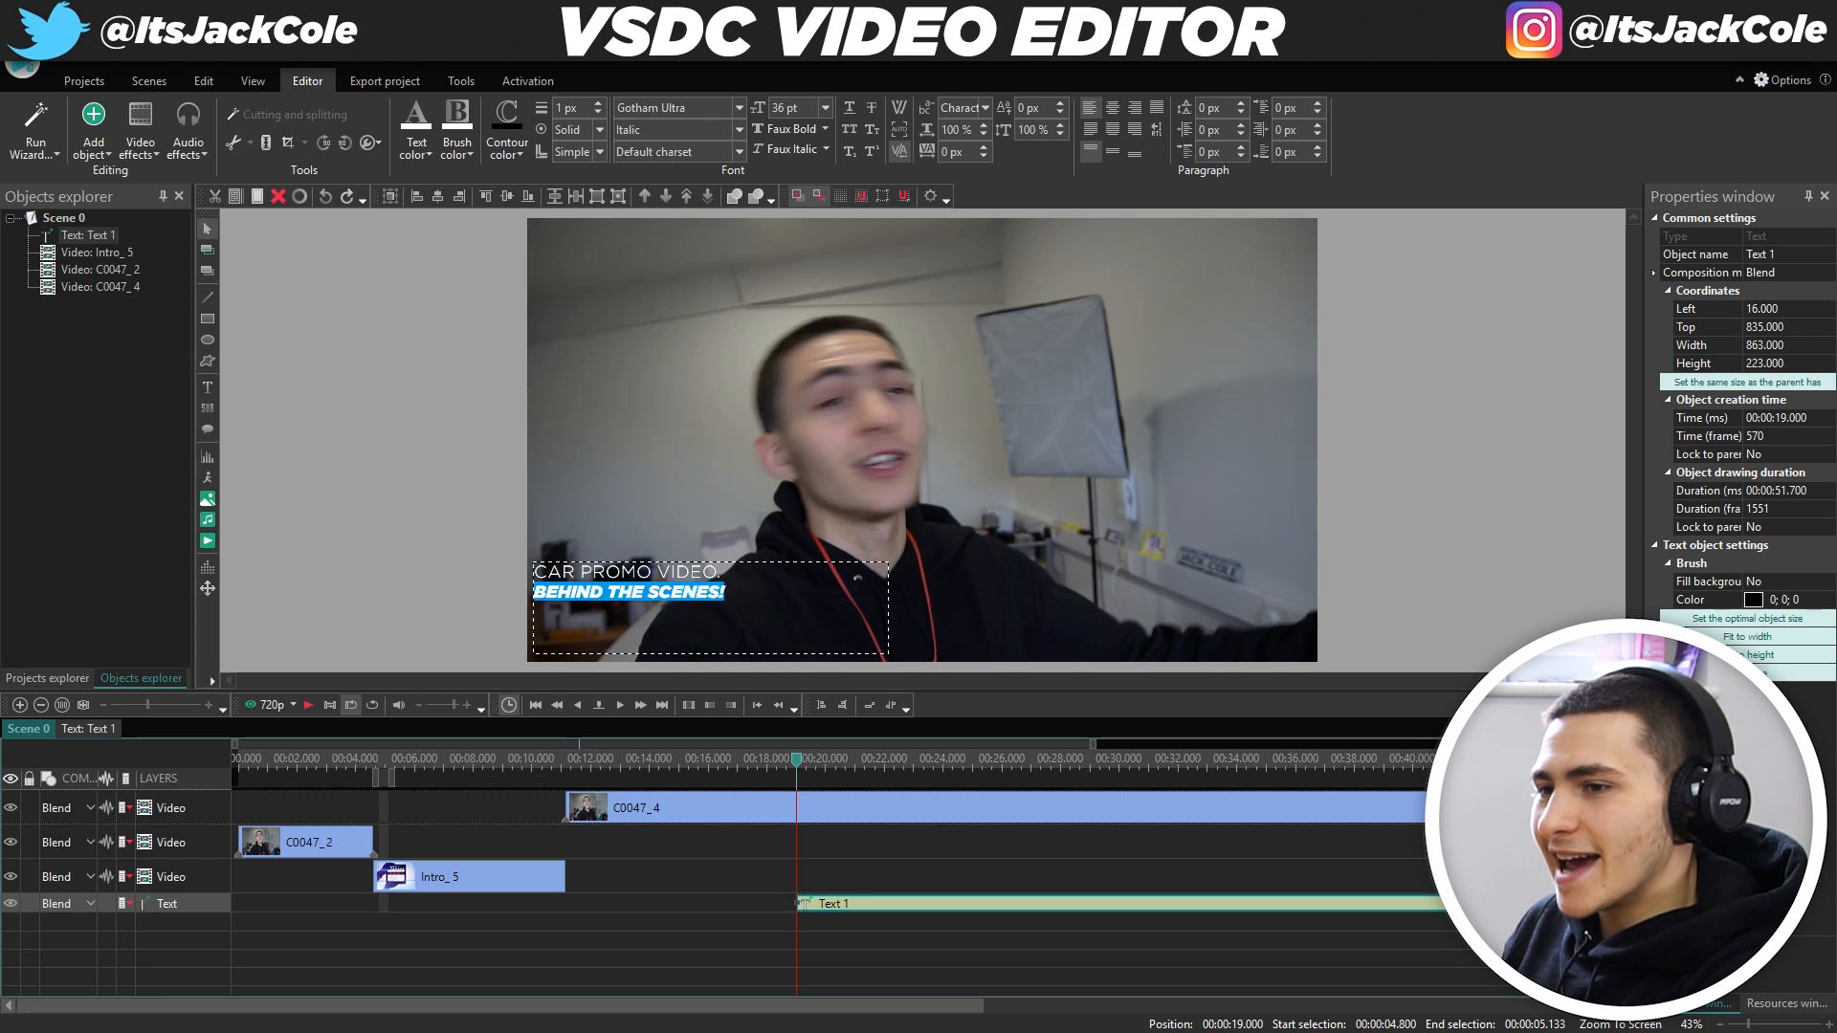
left_click_drag(751, 600, 533, 572)
left_click(784, 108)
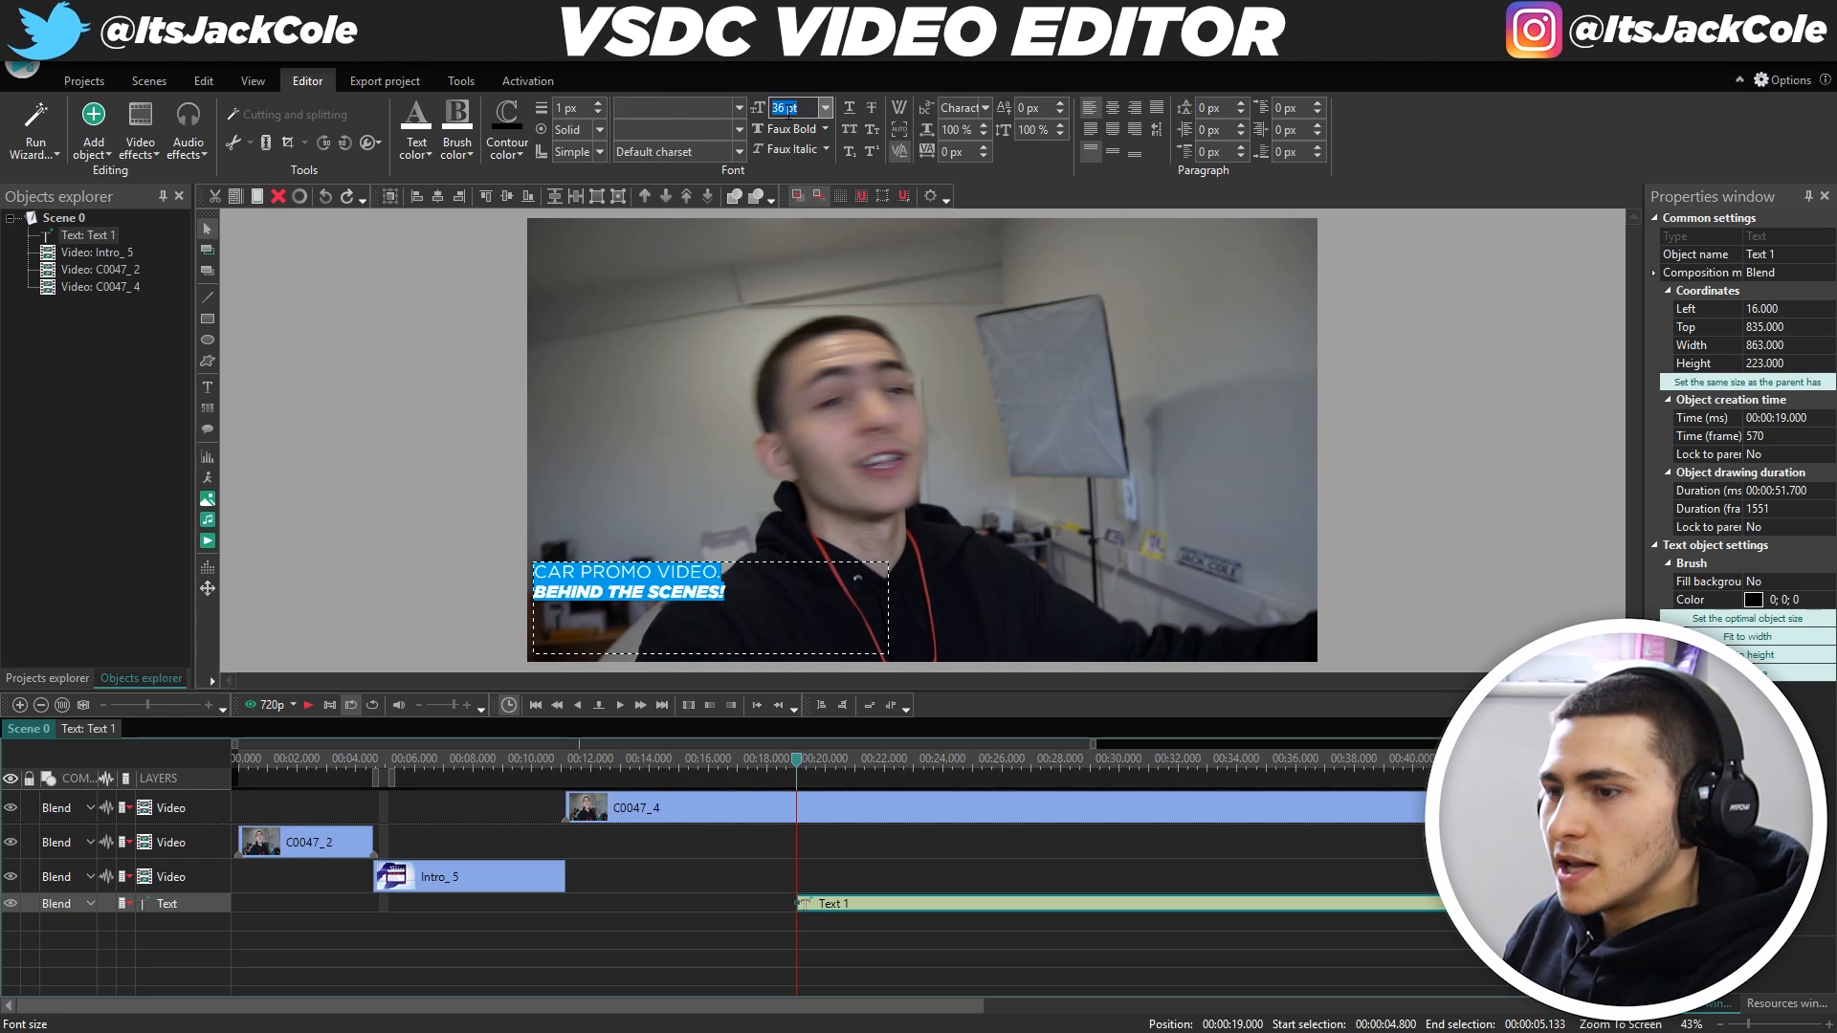
type("45")
key("Return")
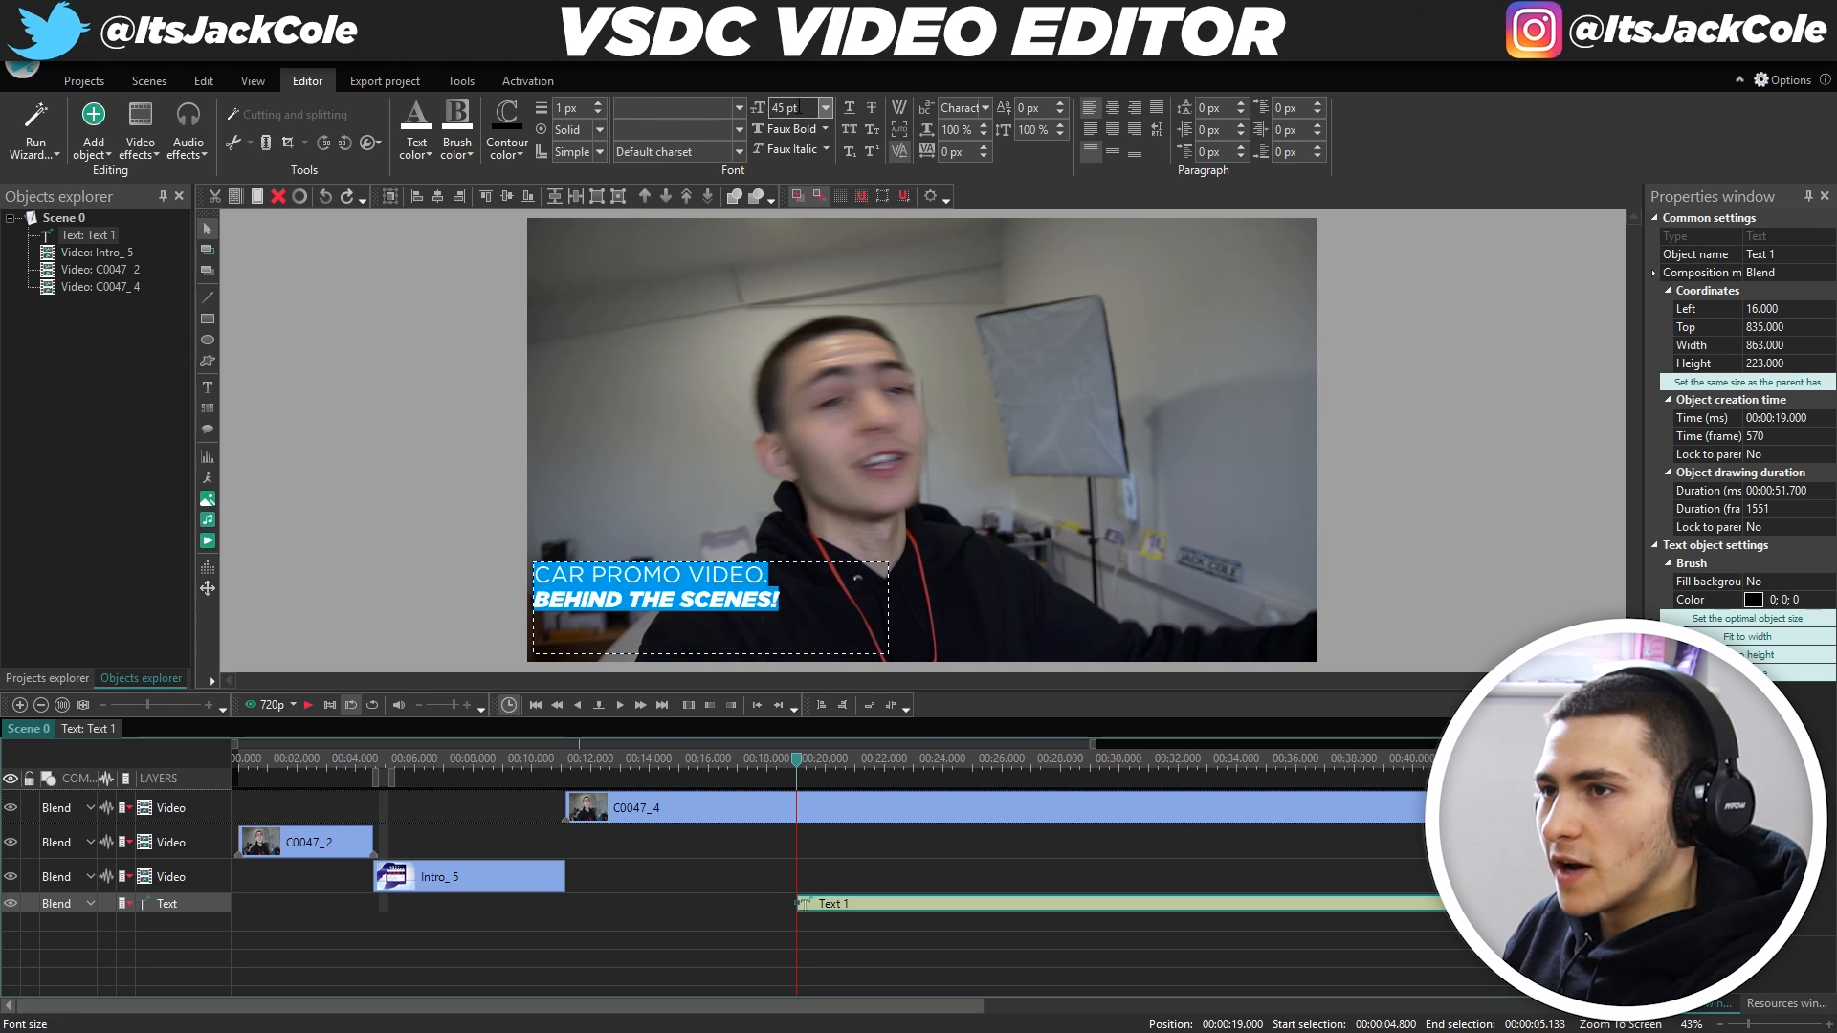
type("55")
key("Return")
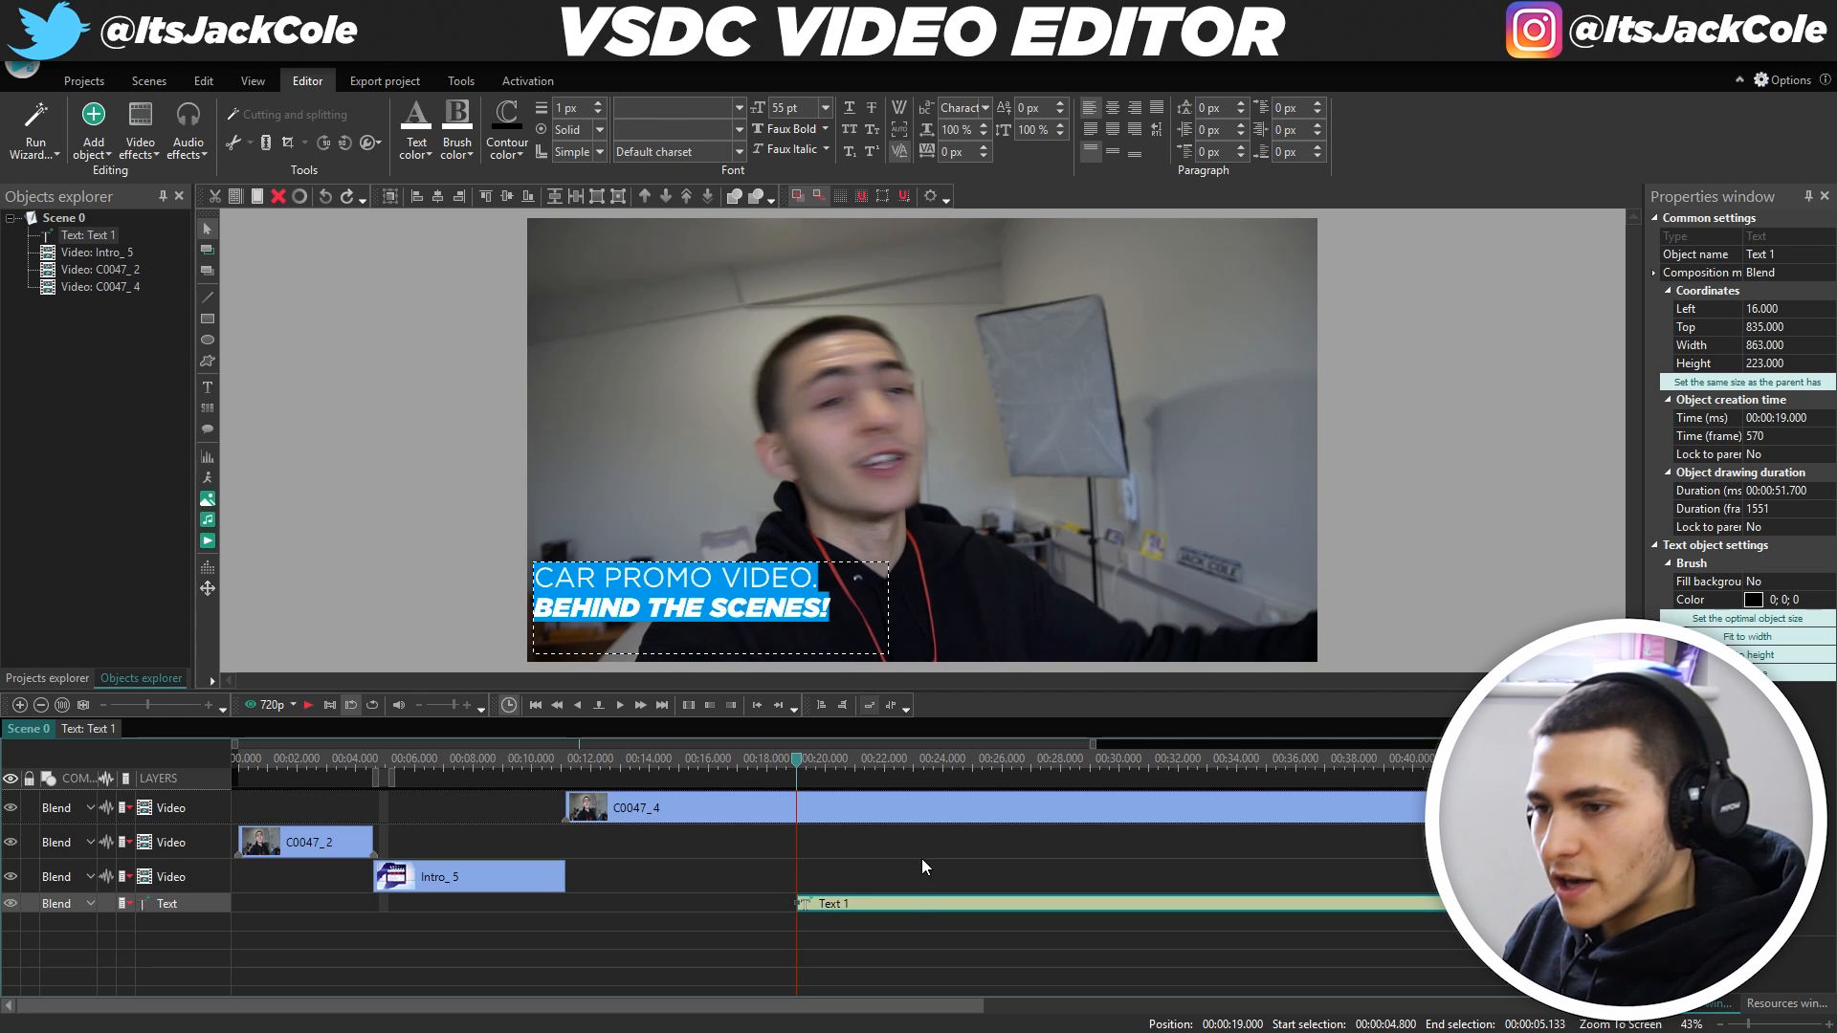
Apply the standard orange contour color to the "BEHIND THE SCENES!" line and deselect the text to check it.
left_click(745, 600)
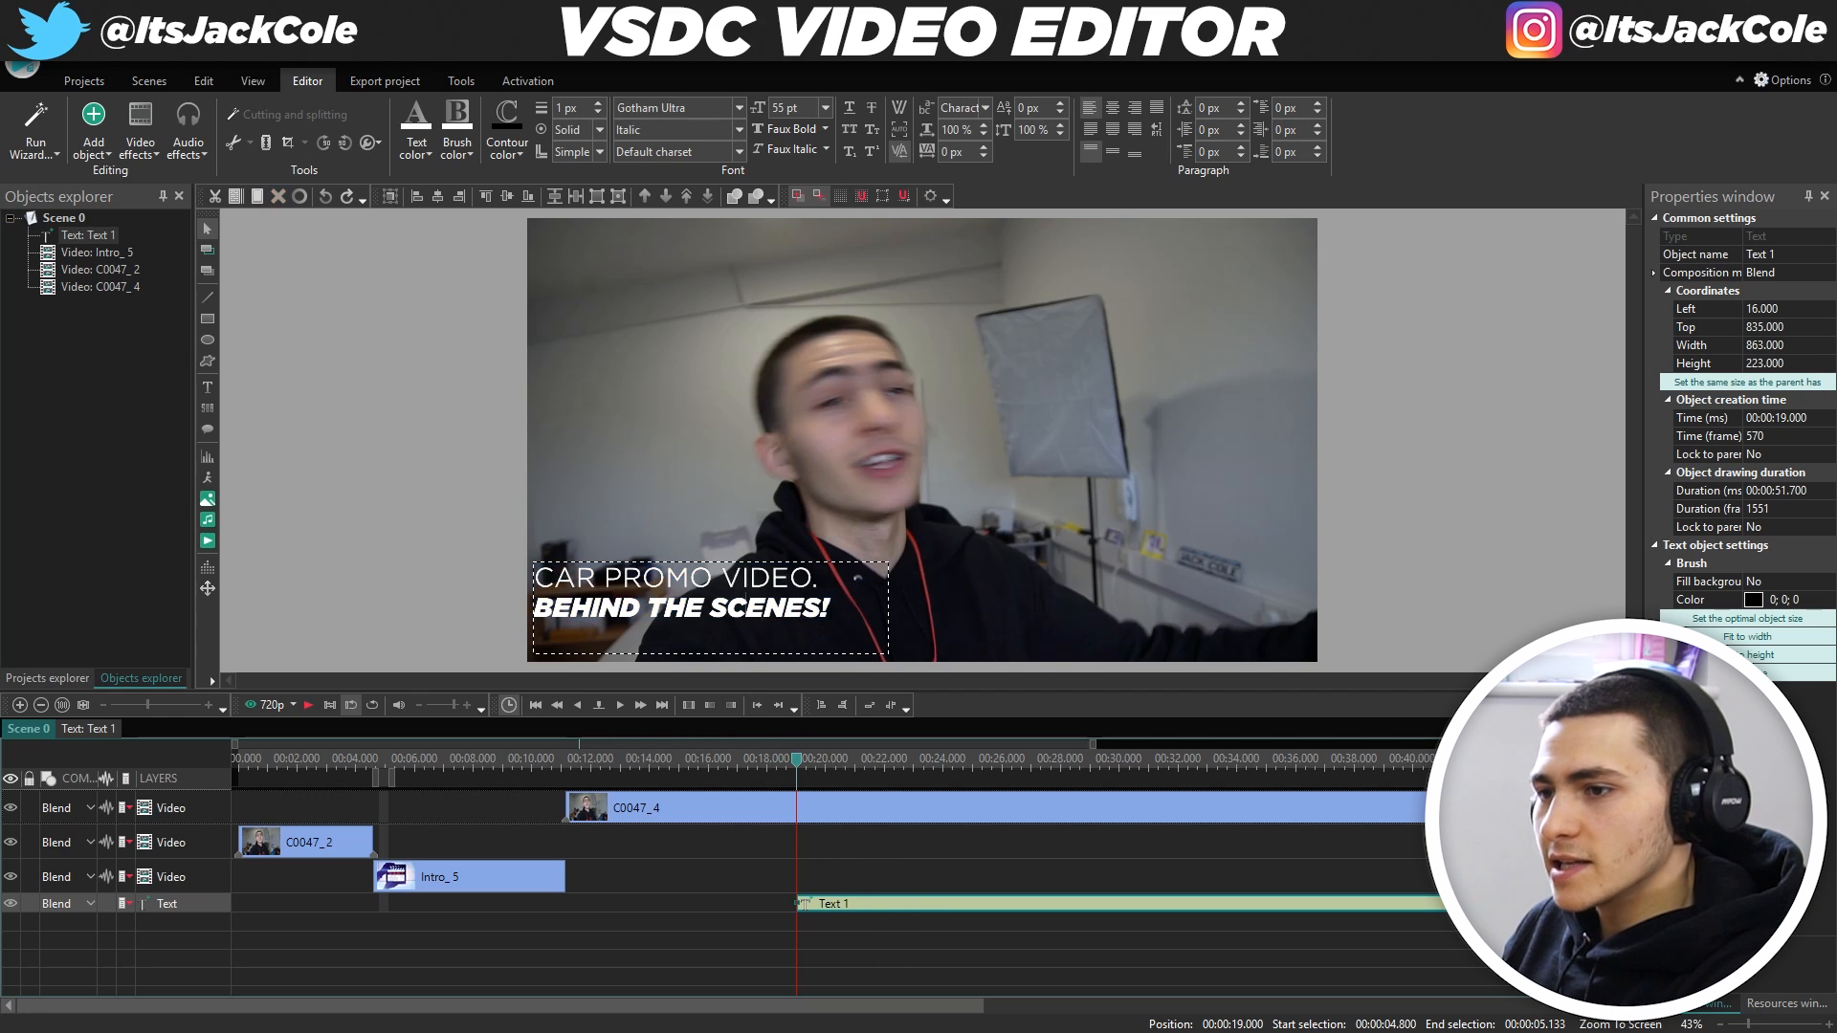
left_click_drag(839, 612, 532, 610)
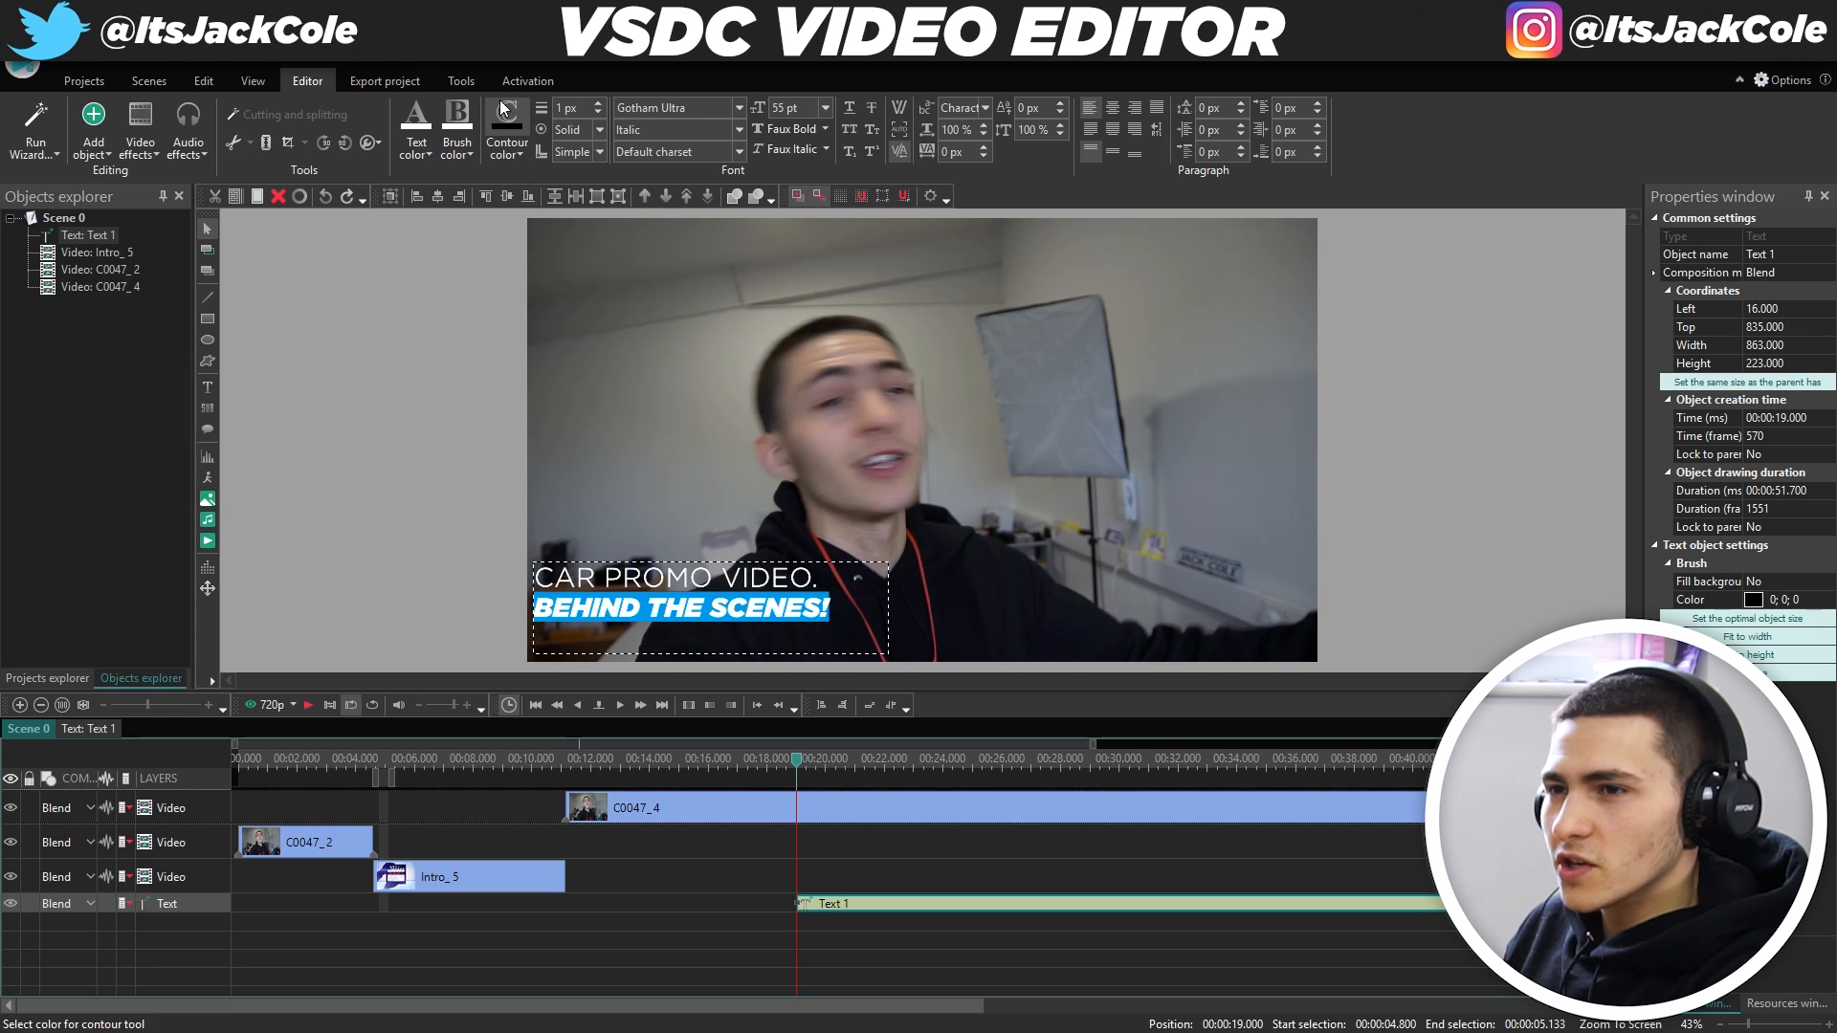
left_click(511, 151)
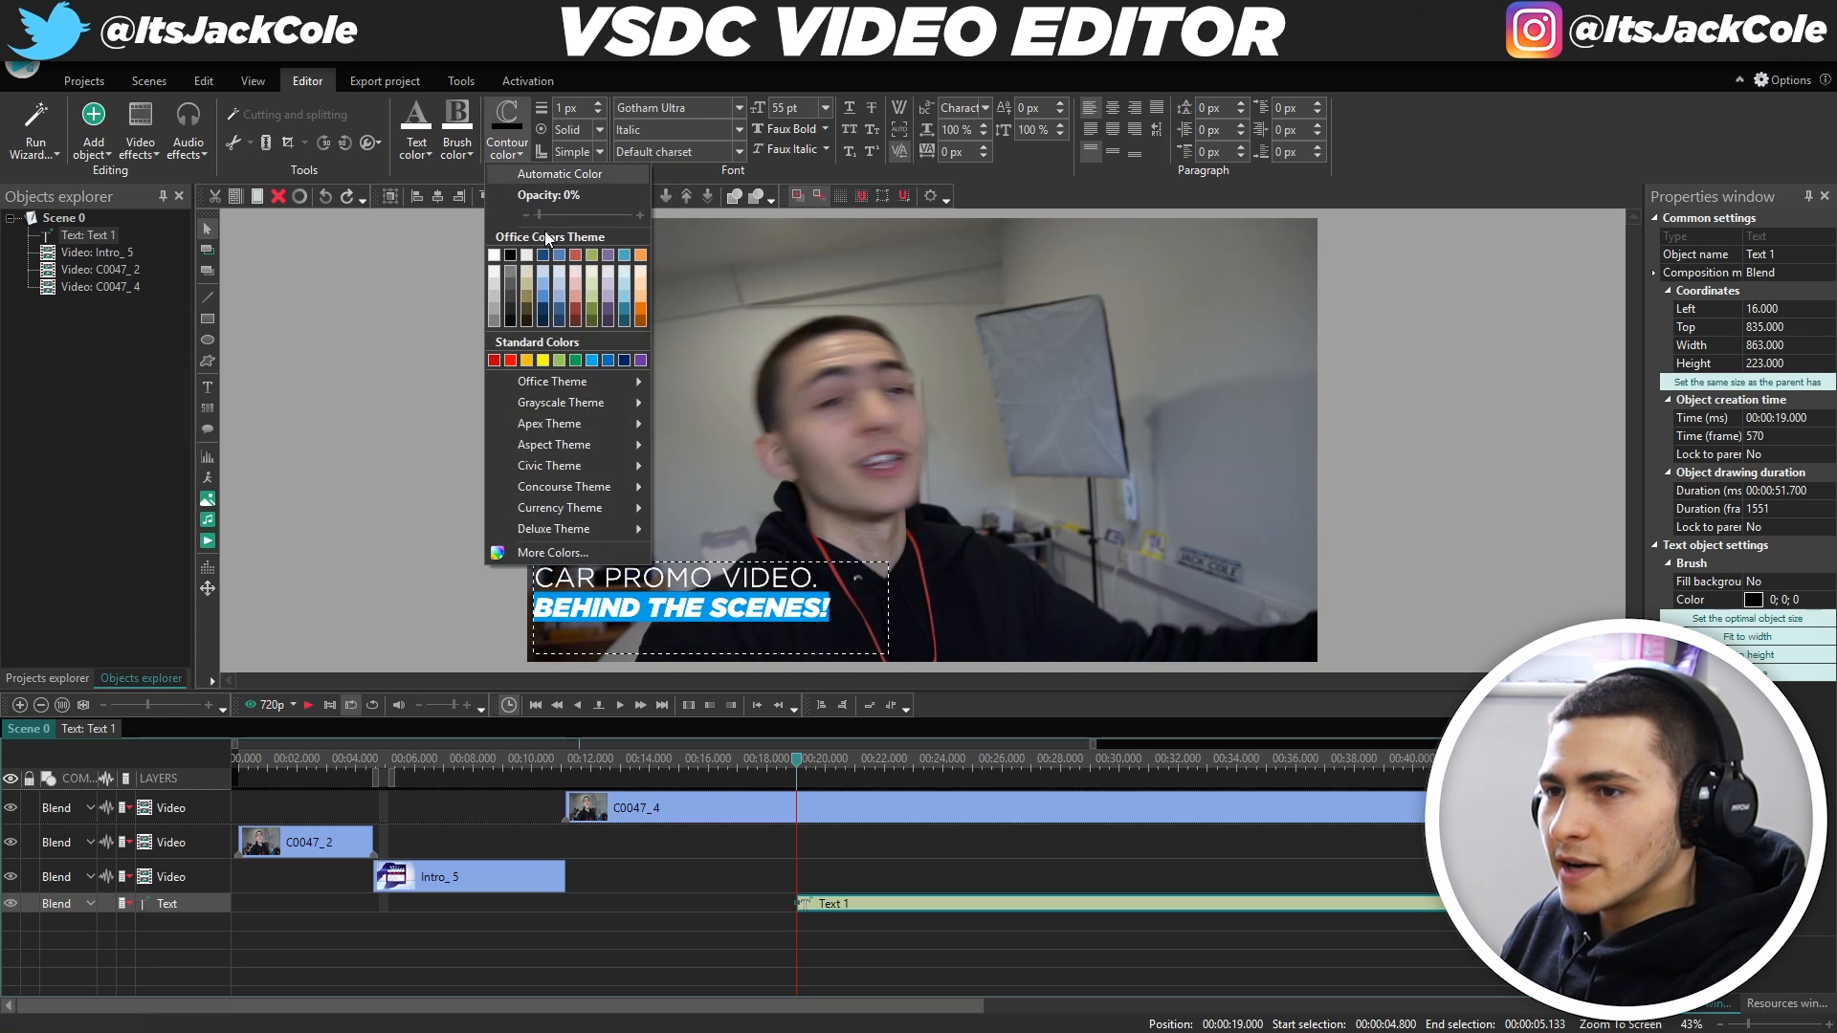
left_click(529, 360)
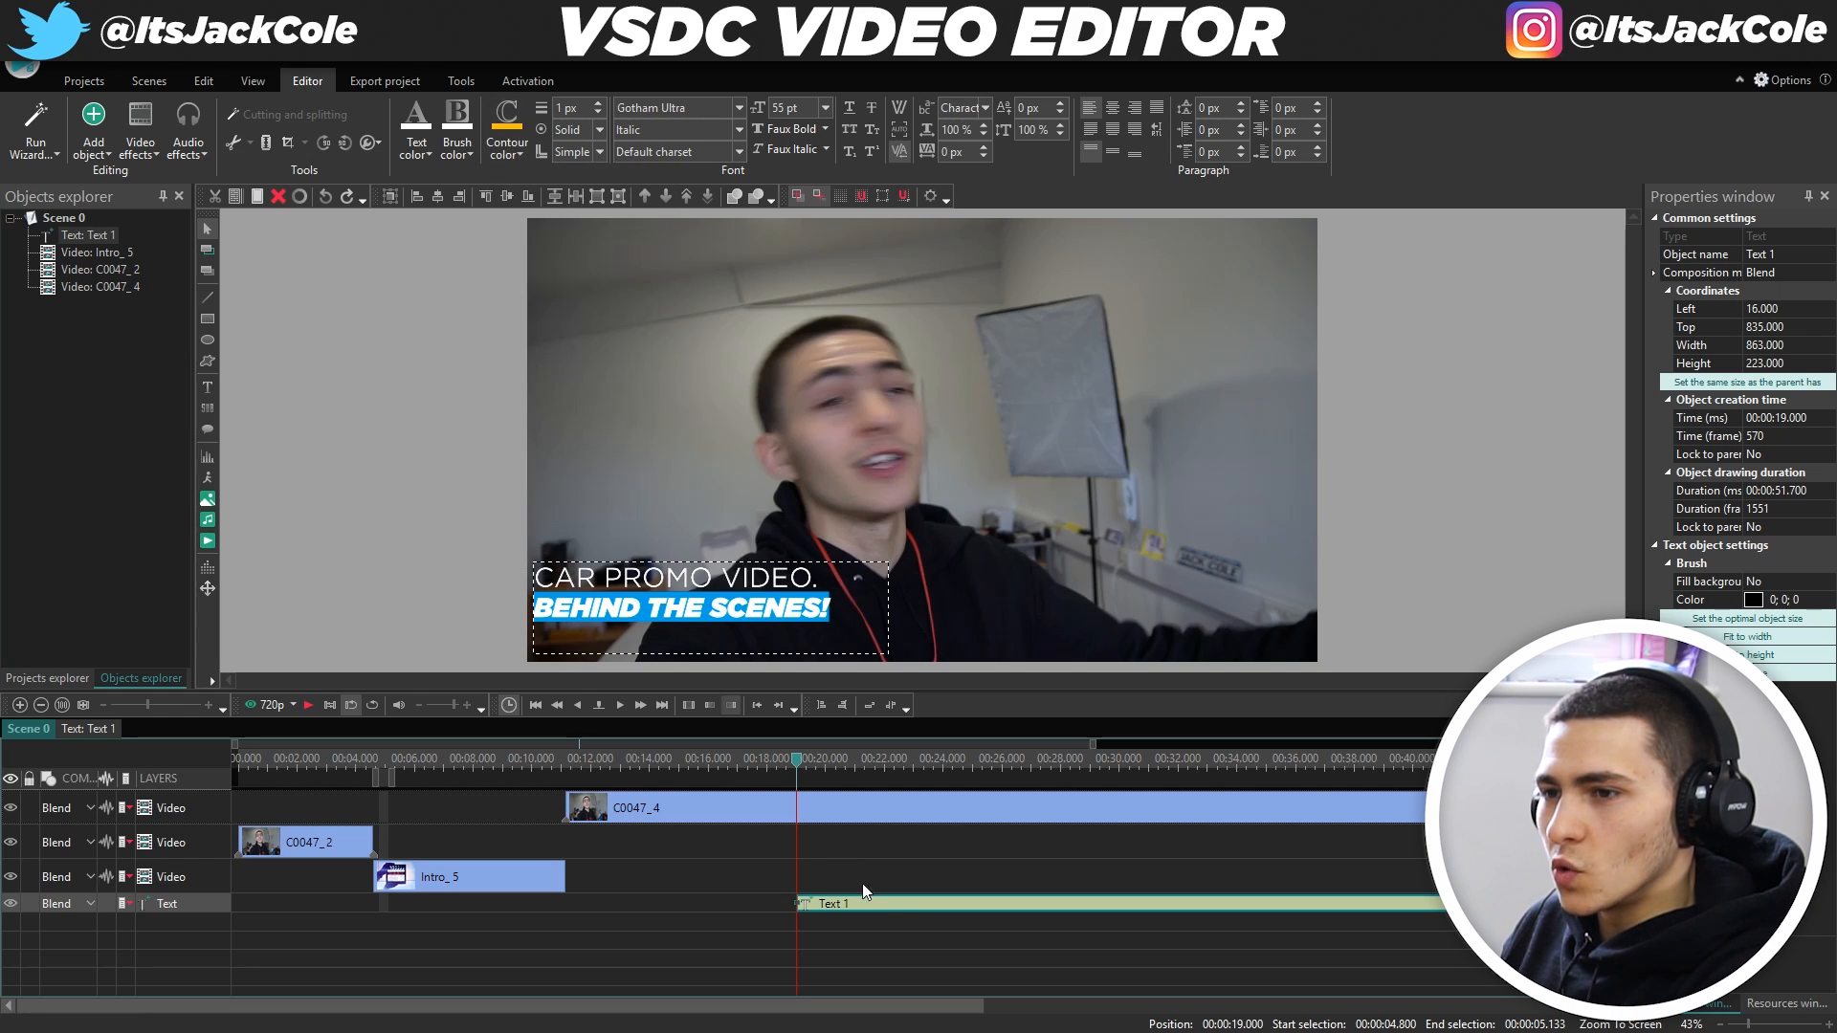
left_click(904, 859)
left_click(777, 609)
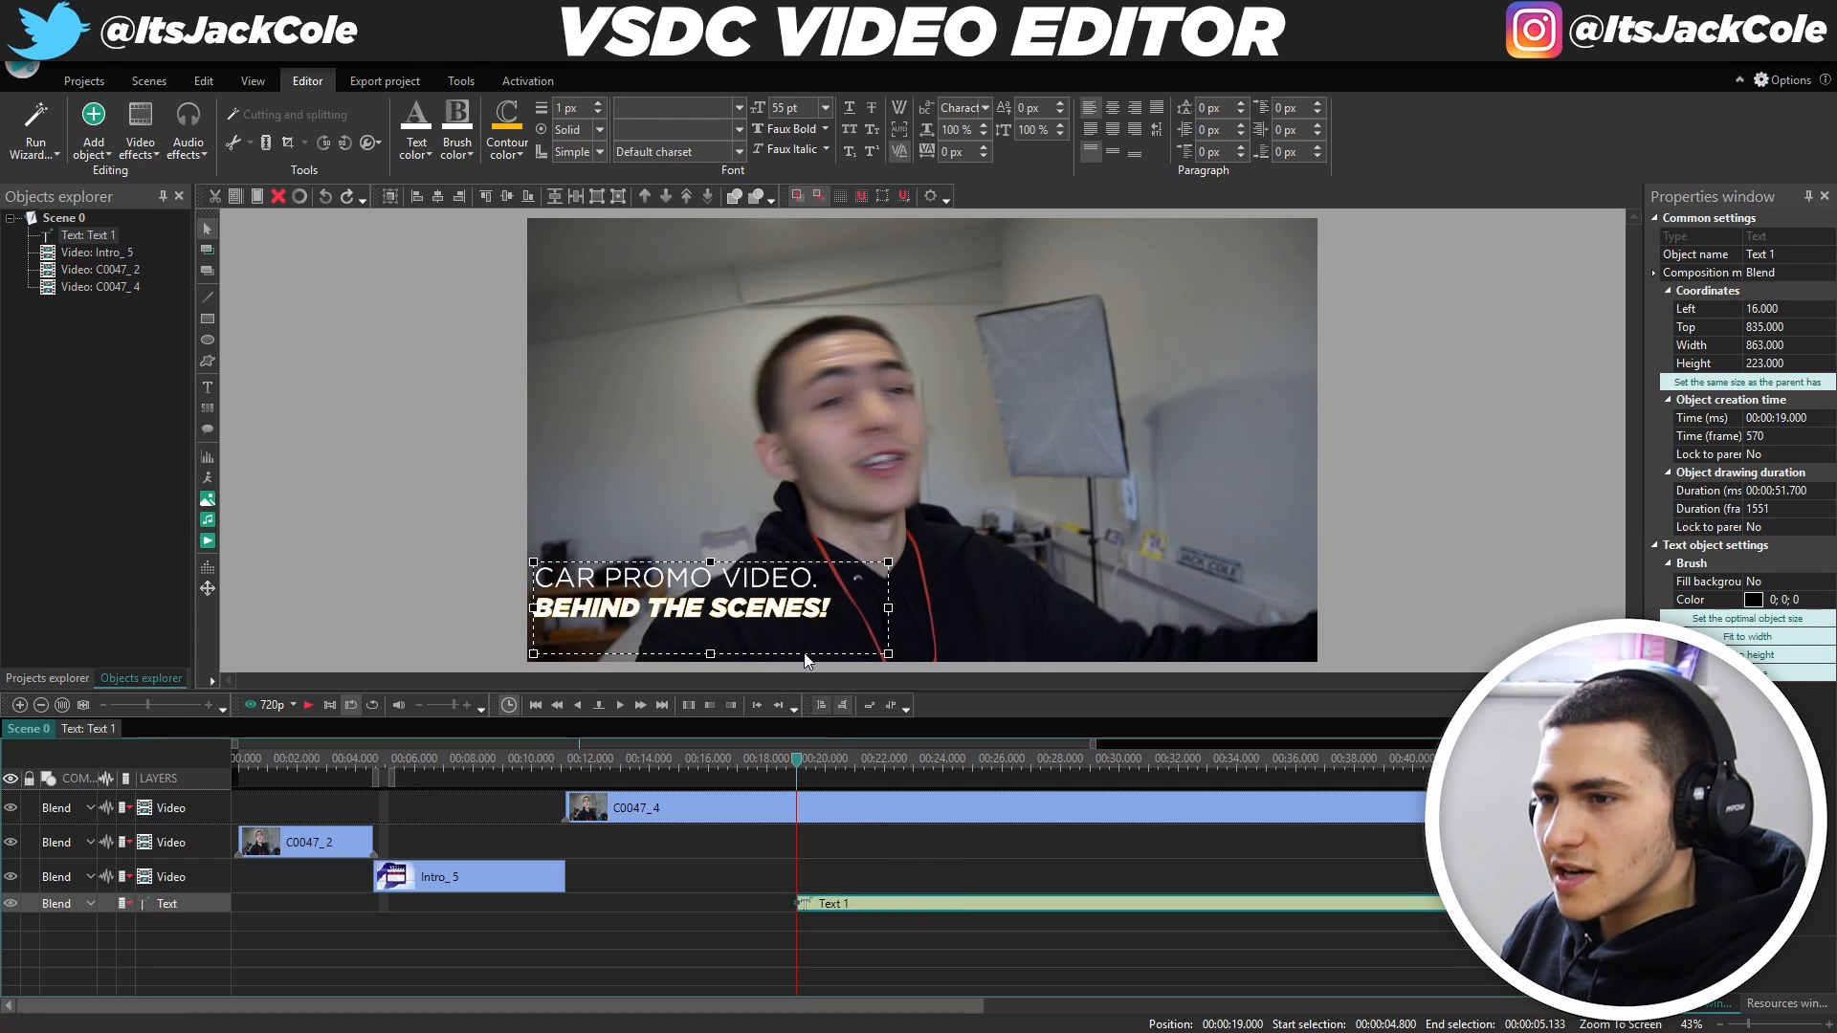
left_click(909, 865)
left_click(895, 908)
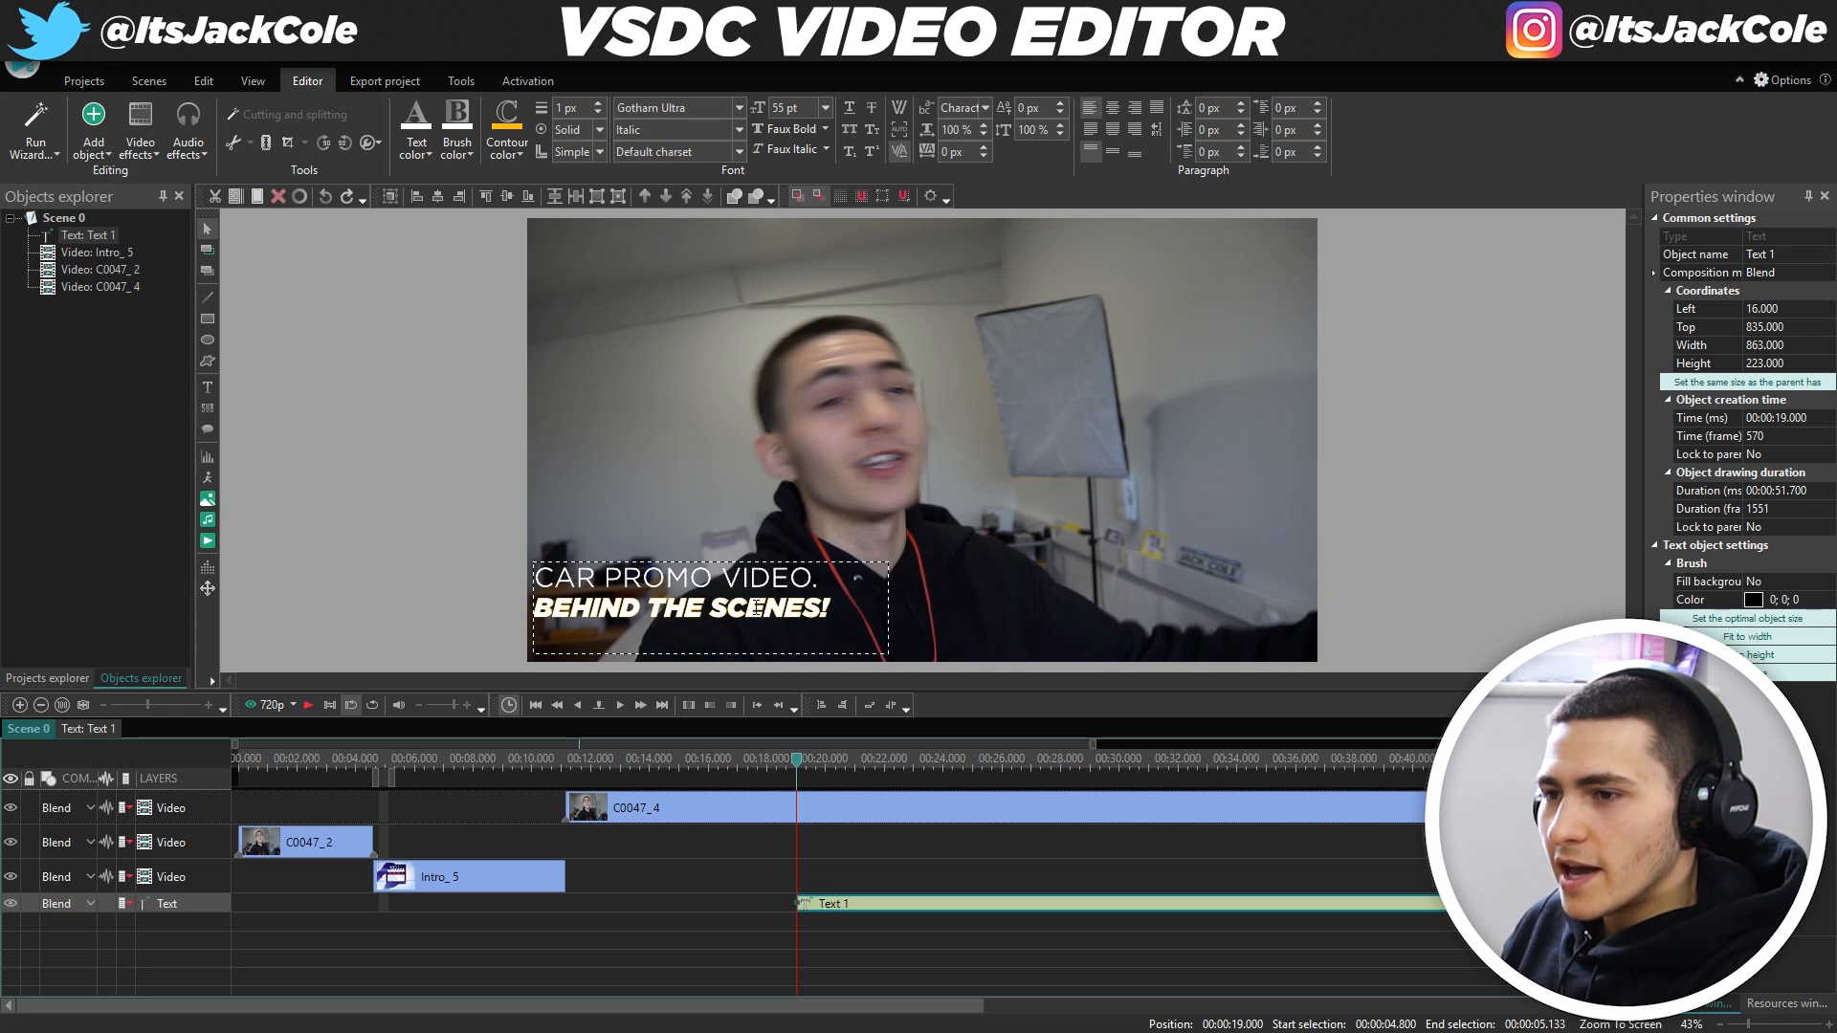
double_click(756, 609)
left_click_drag(830, 609, 504, 614)
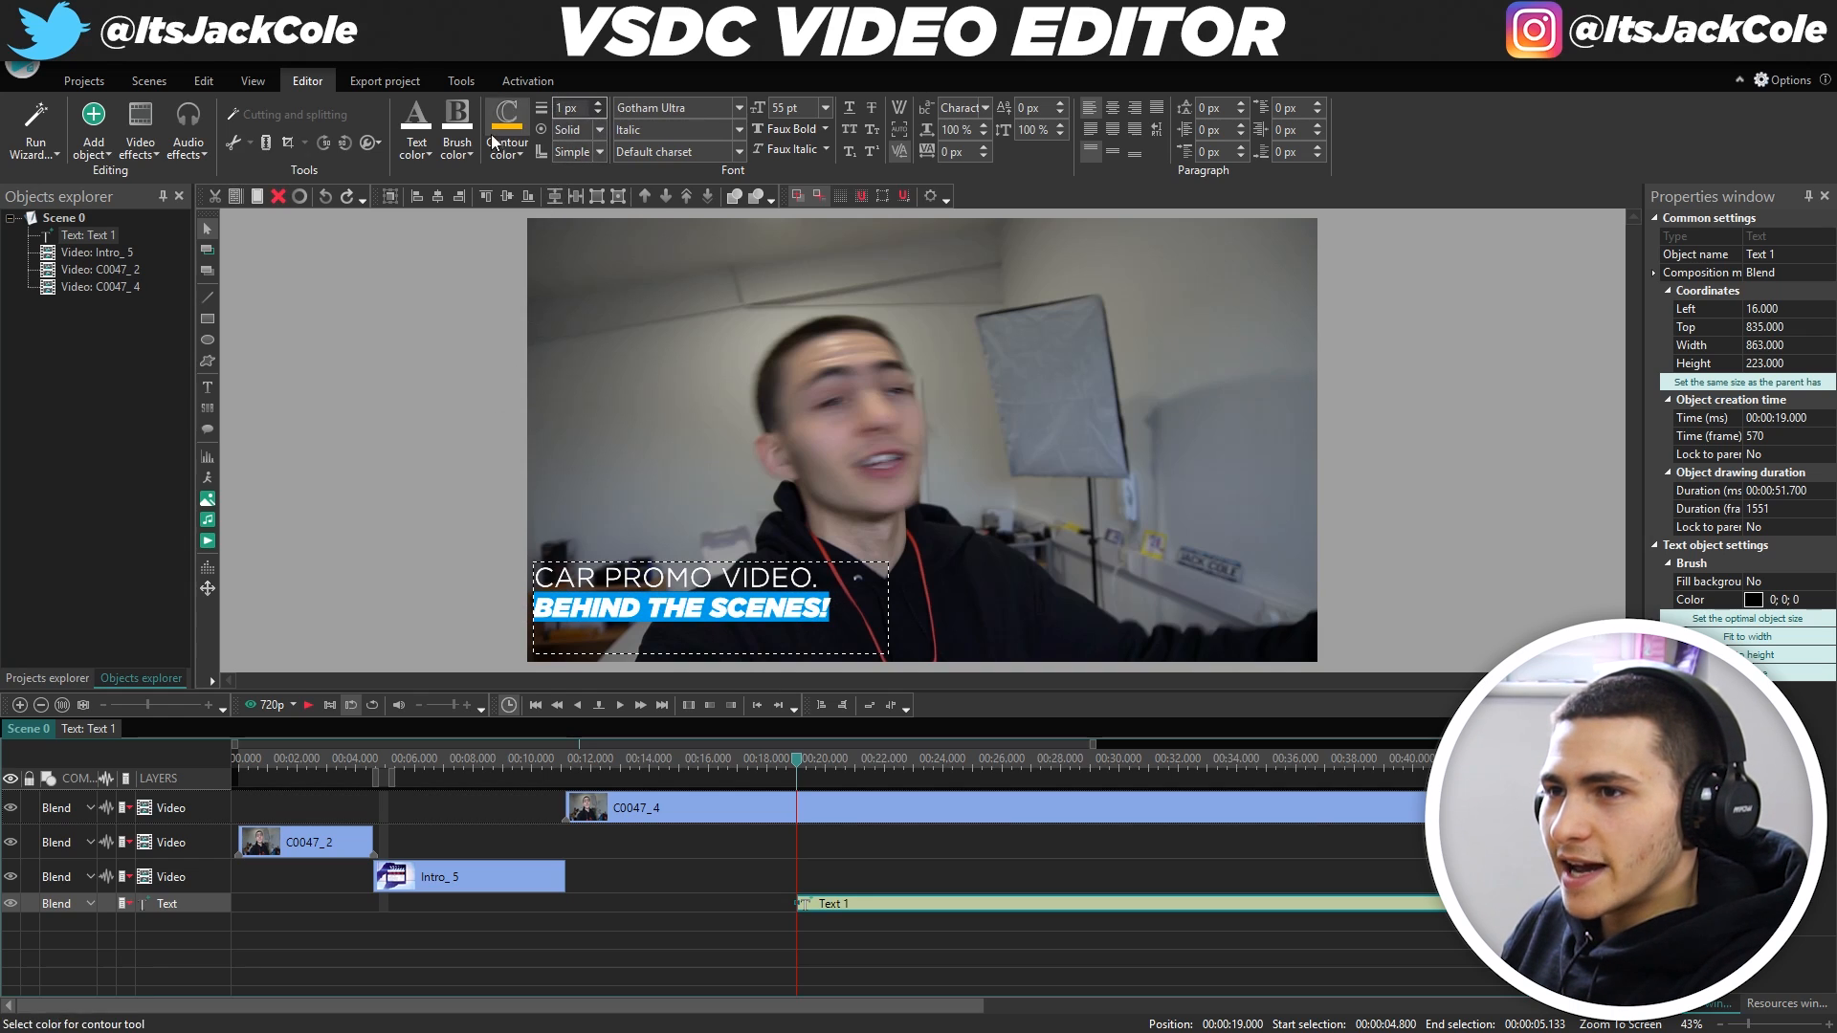
left_click(965, 844)
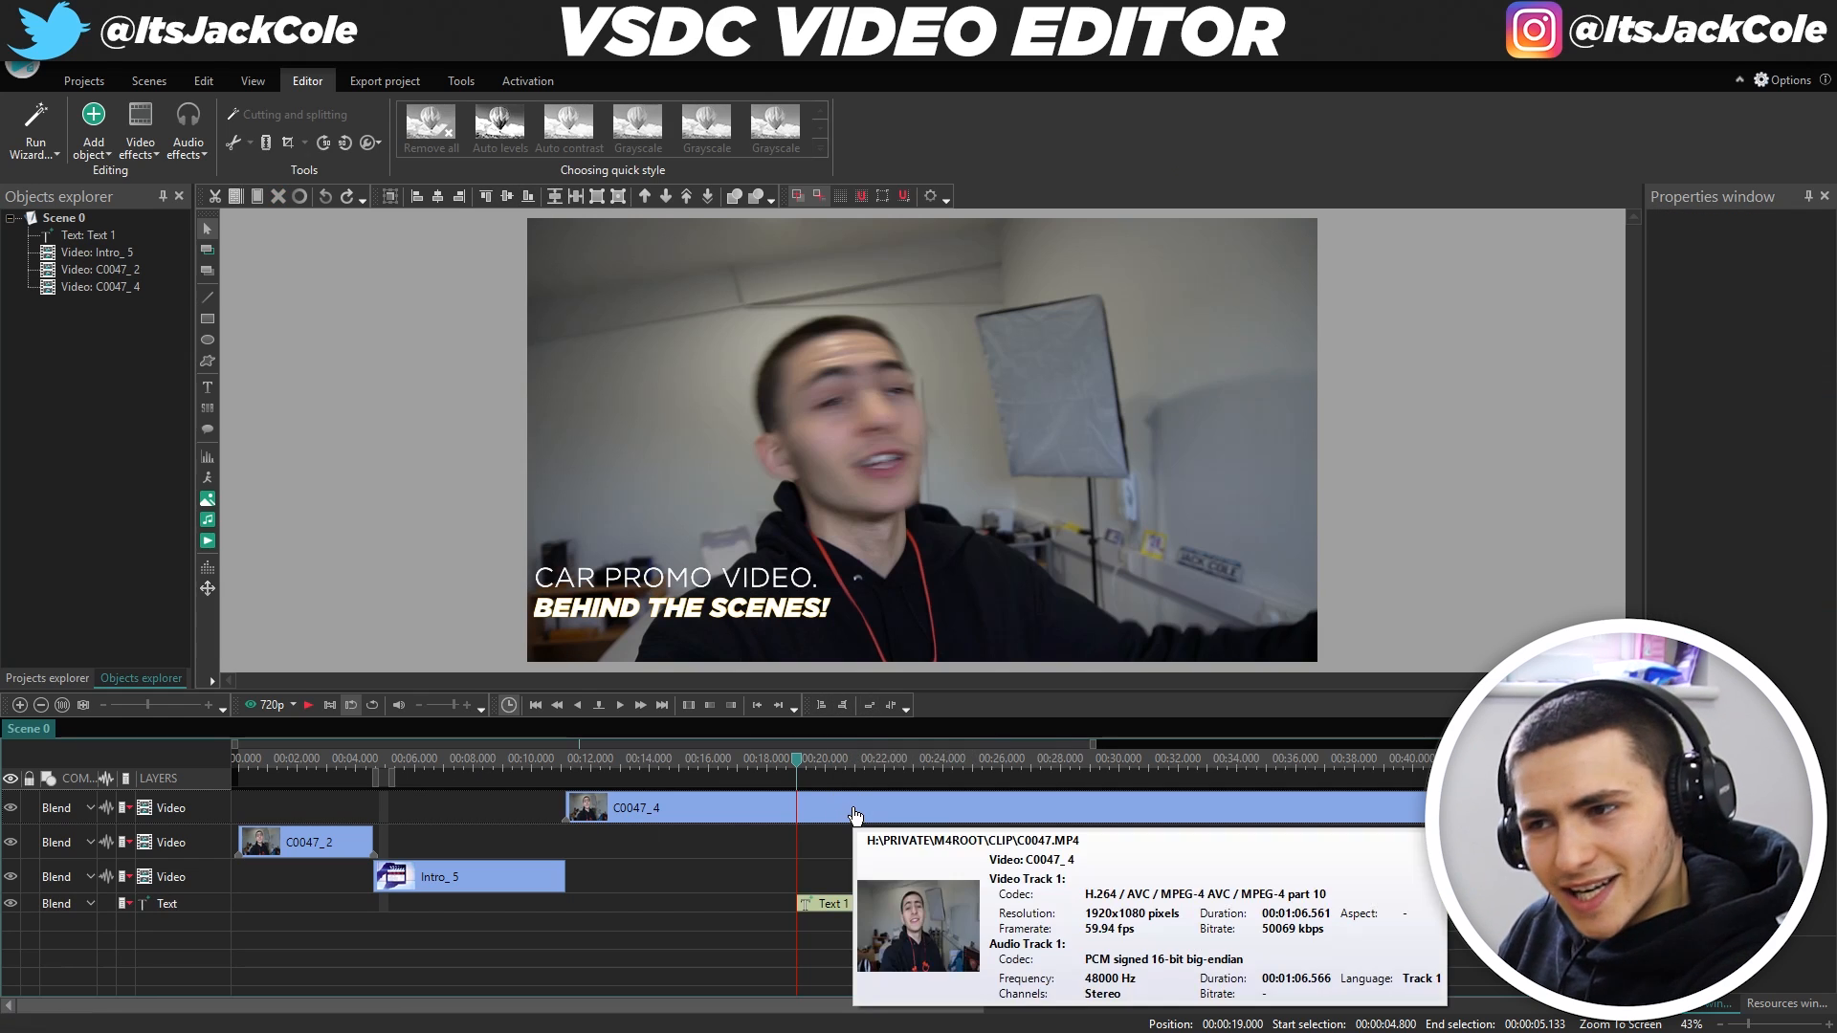
double_click(856, 907)
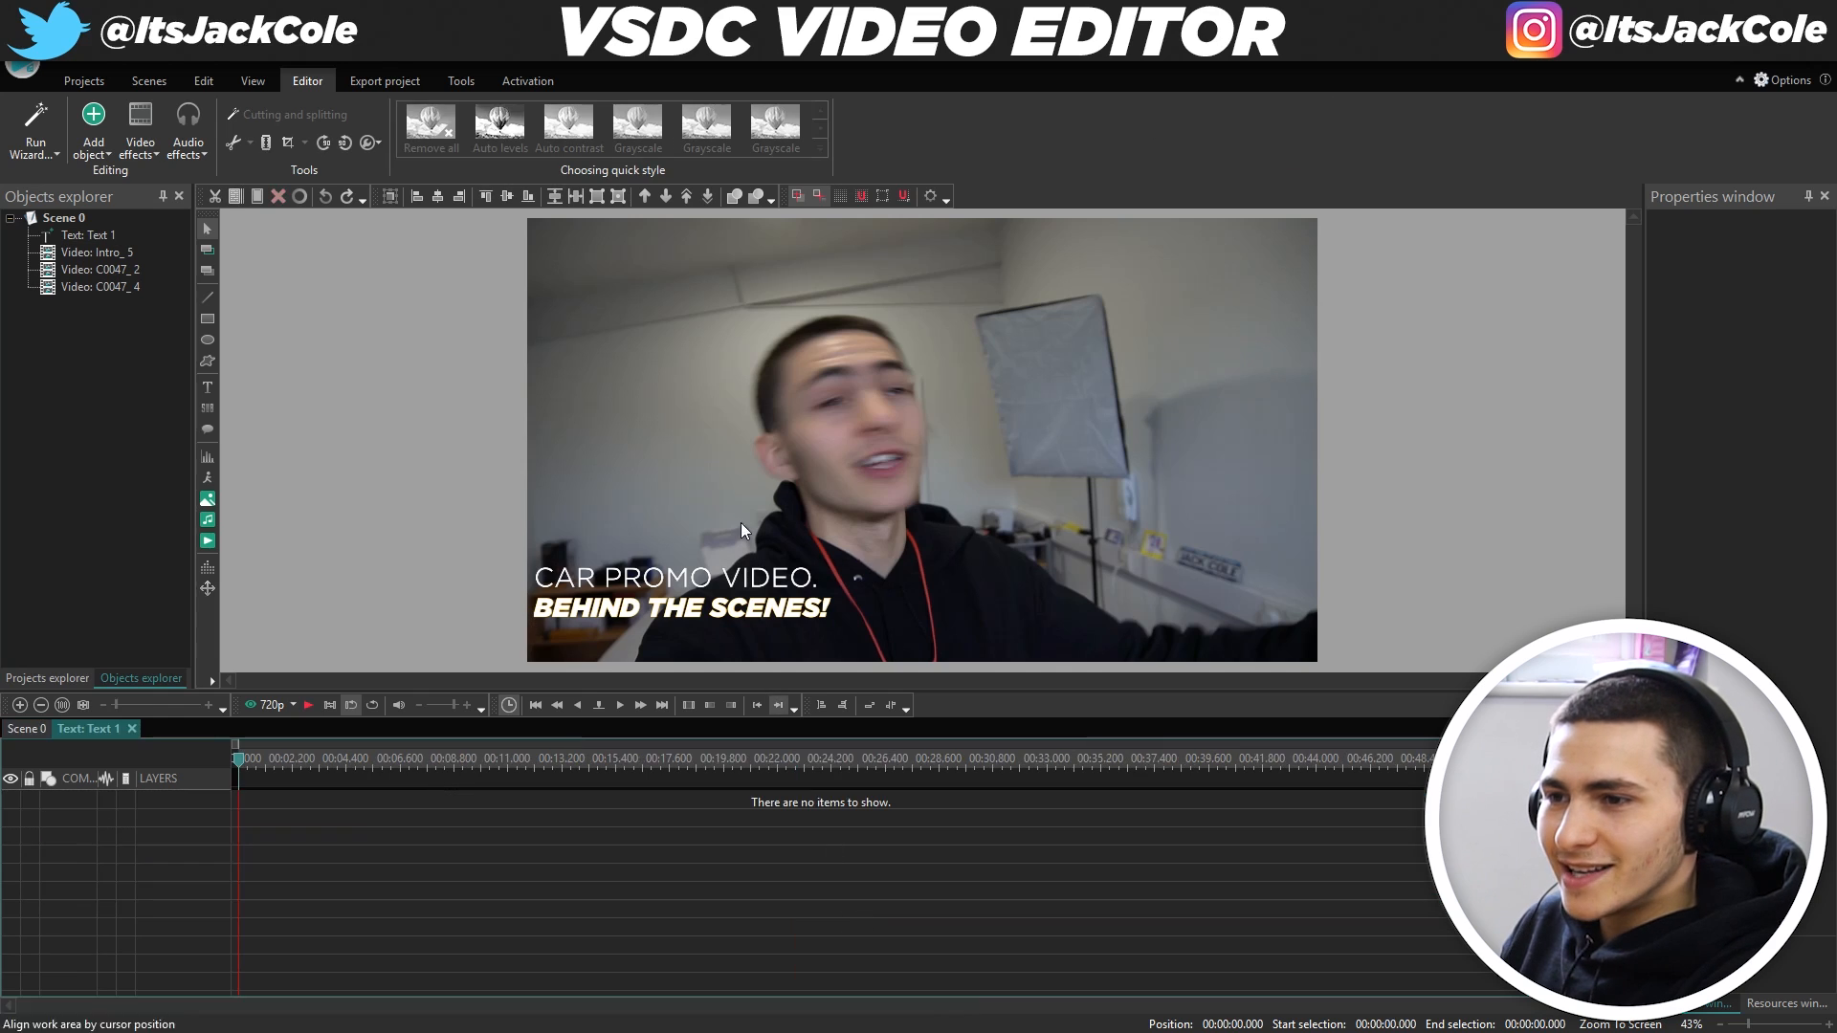
left_click(38, 733)
left_click(743, 848)
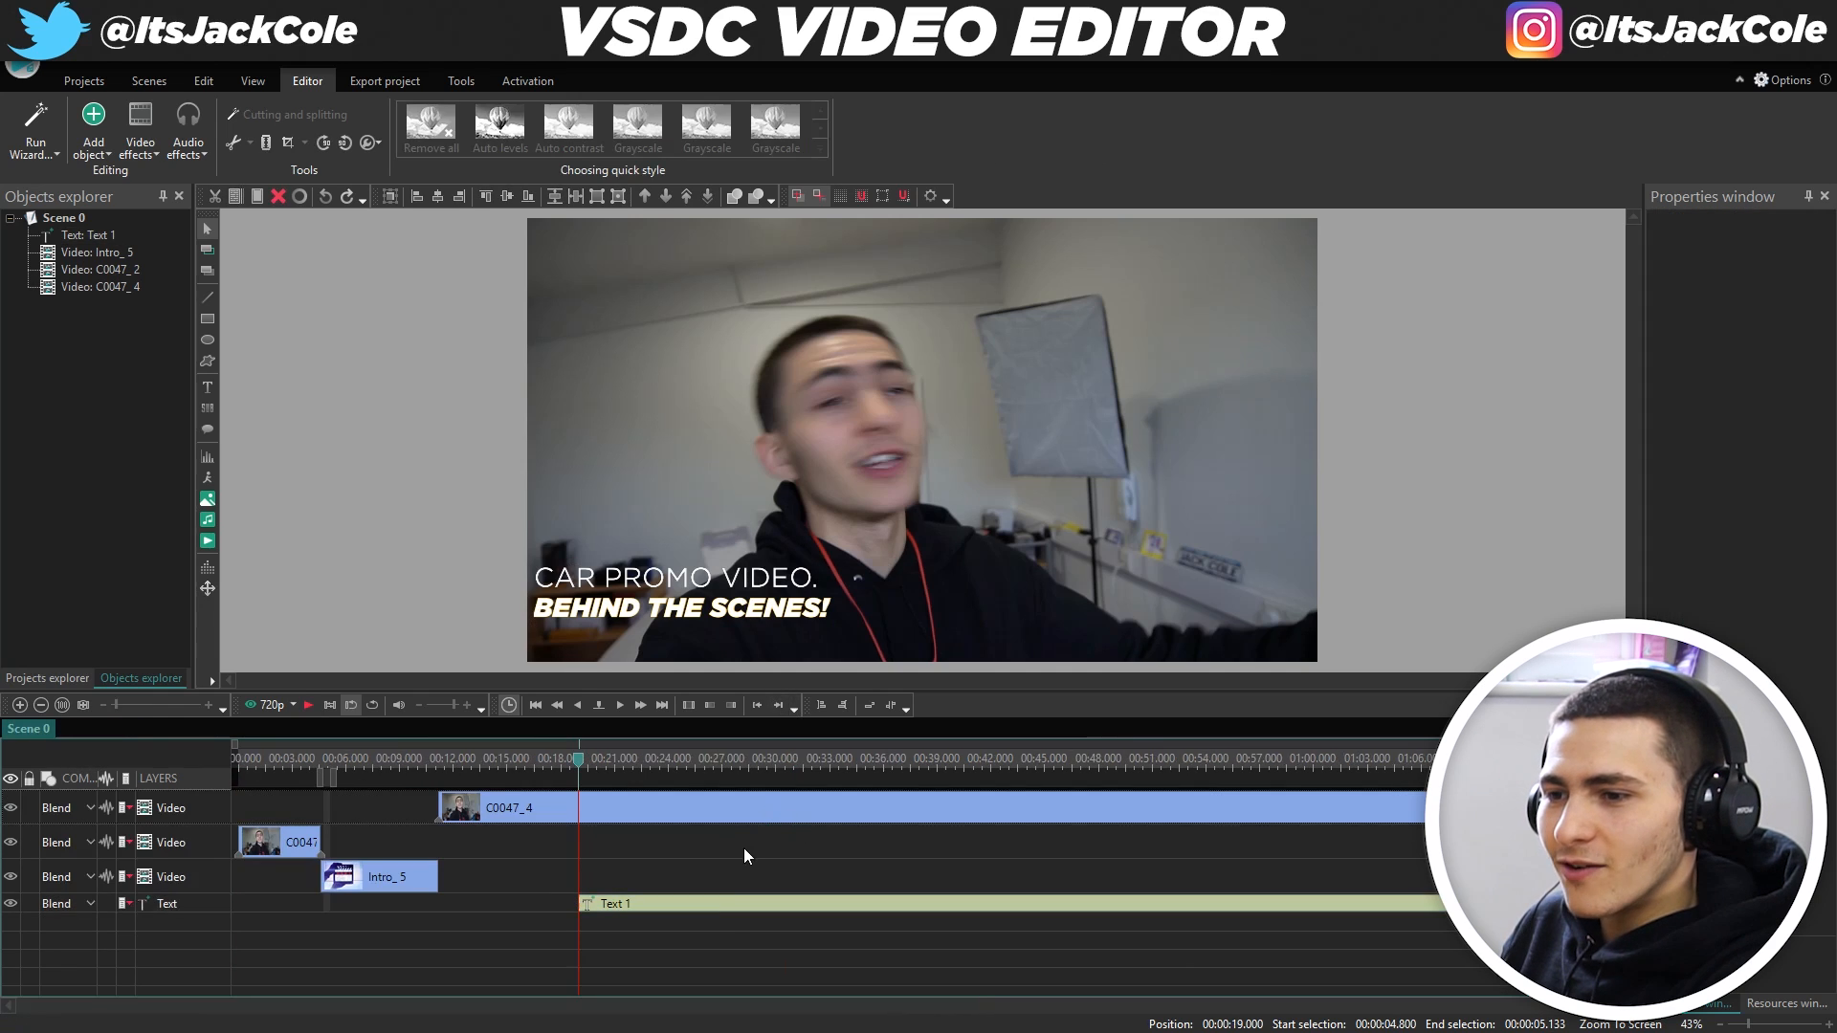
Move the title text box slightly inward and down to about 49 px left, 893 px top.
left_click(744, 580)
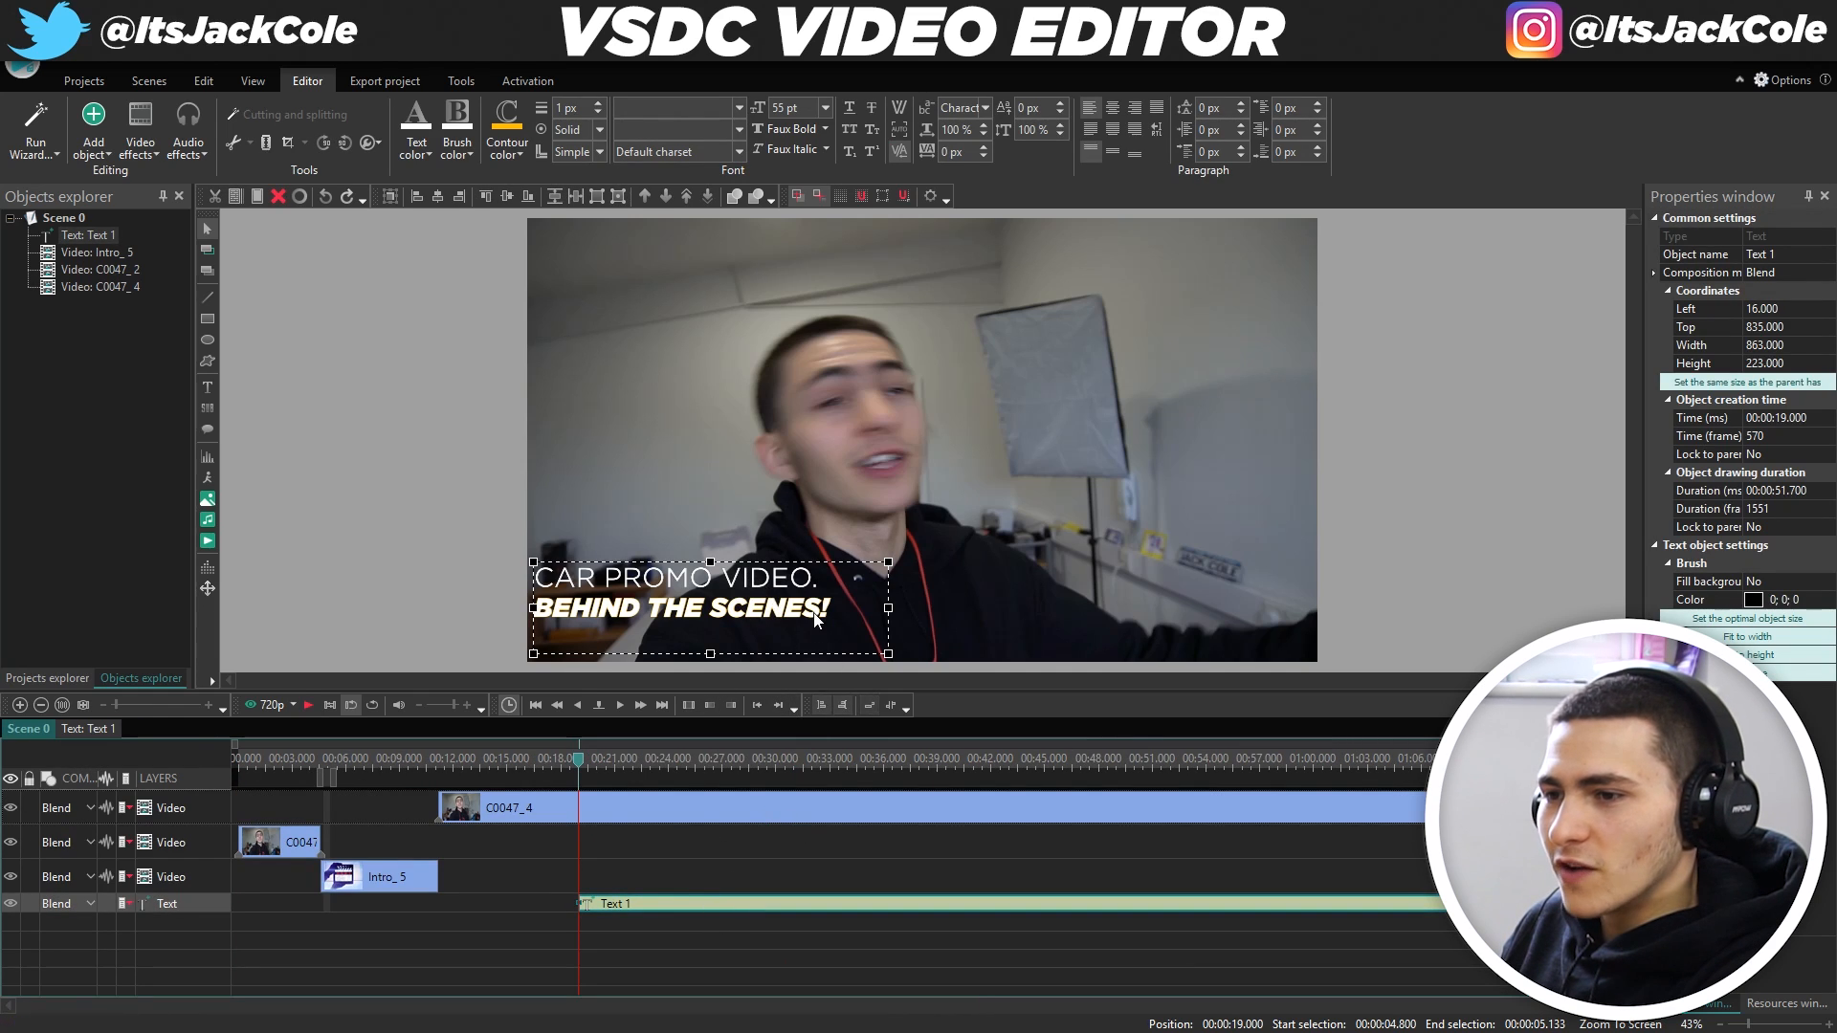
left_click_drag(795, 585, 810, 600)
left_click(671, 906)
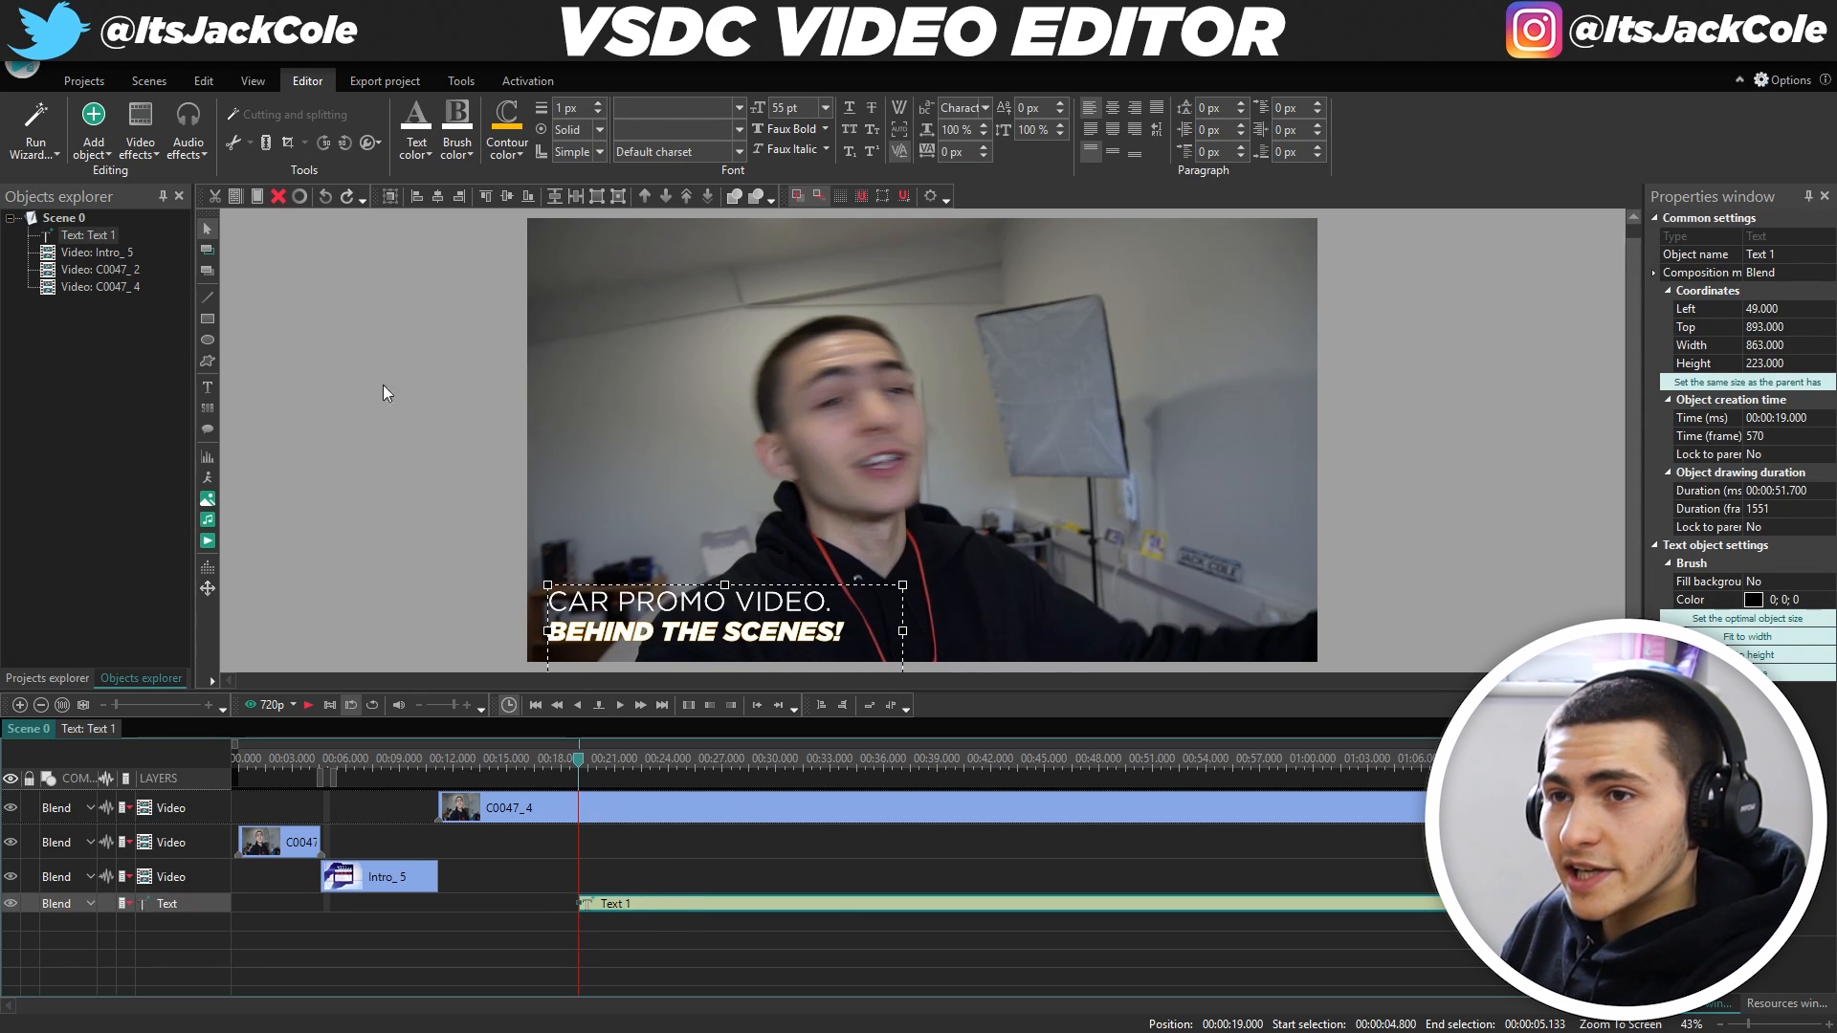
Add a one-second Wipe transition at the end of the title text object.
left_click(141, 141)
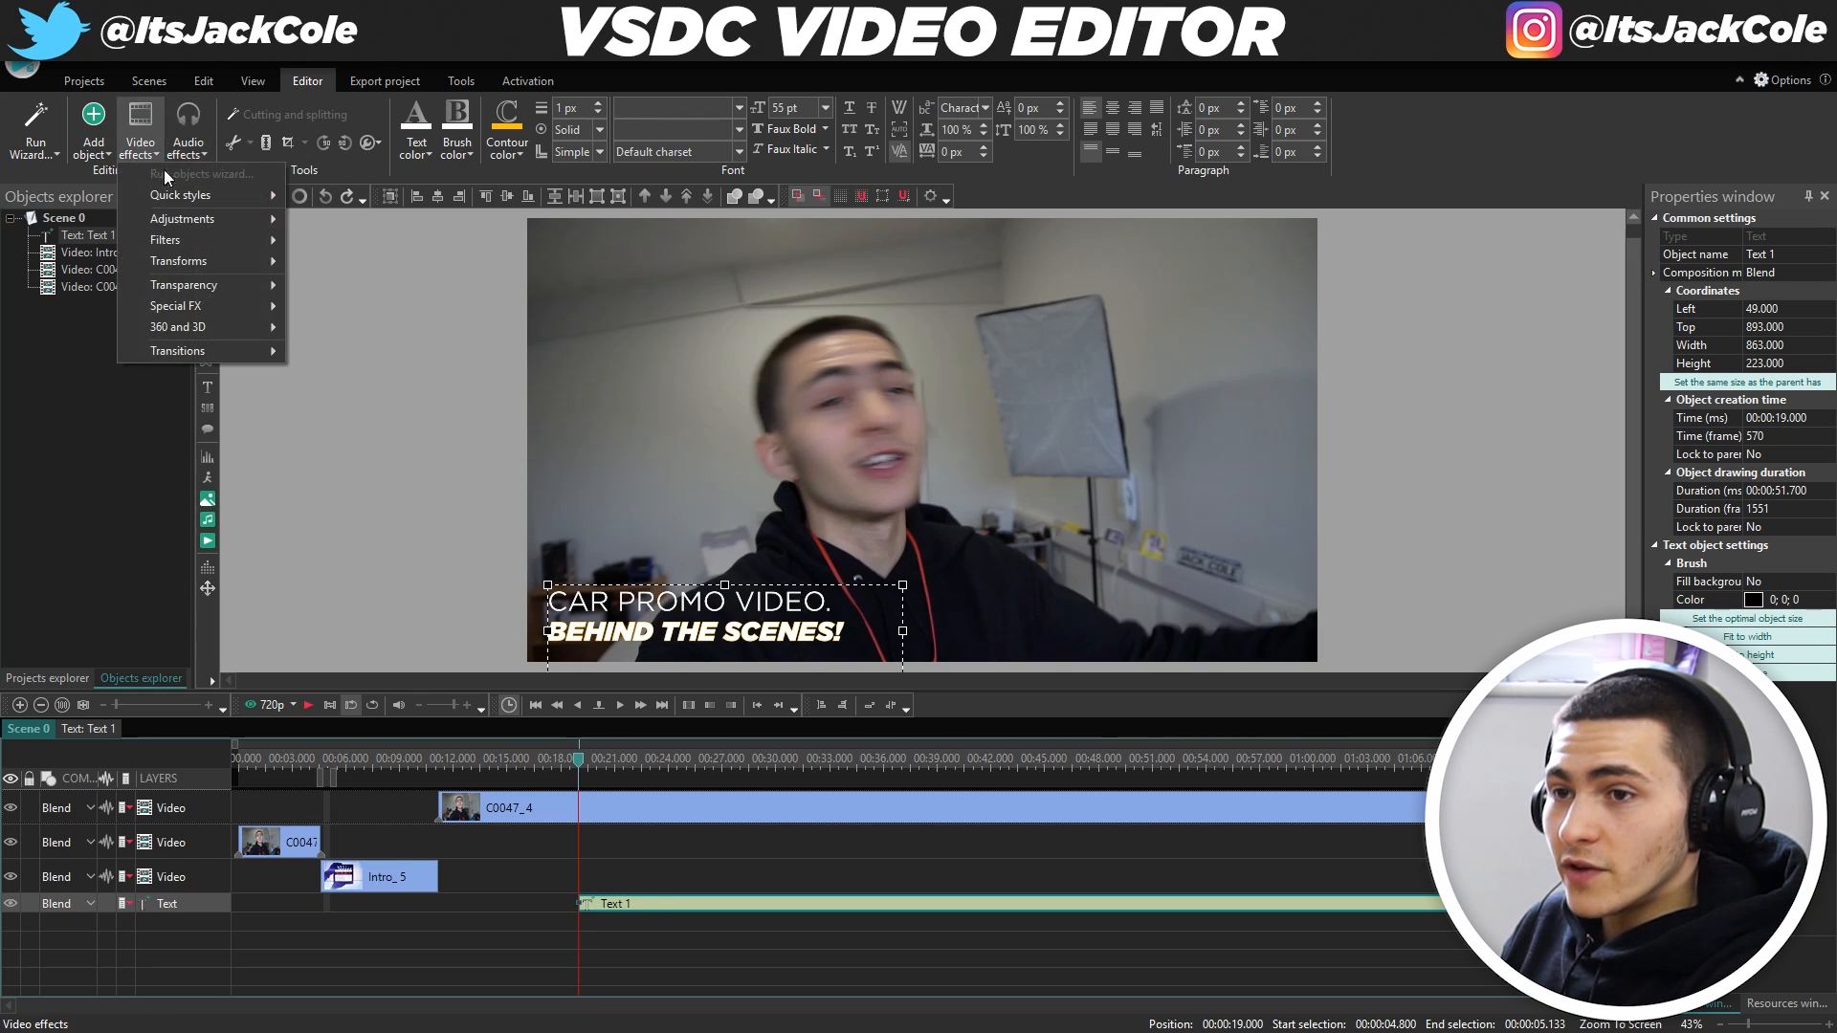
mouse_move(220, 352)
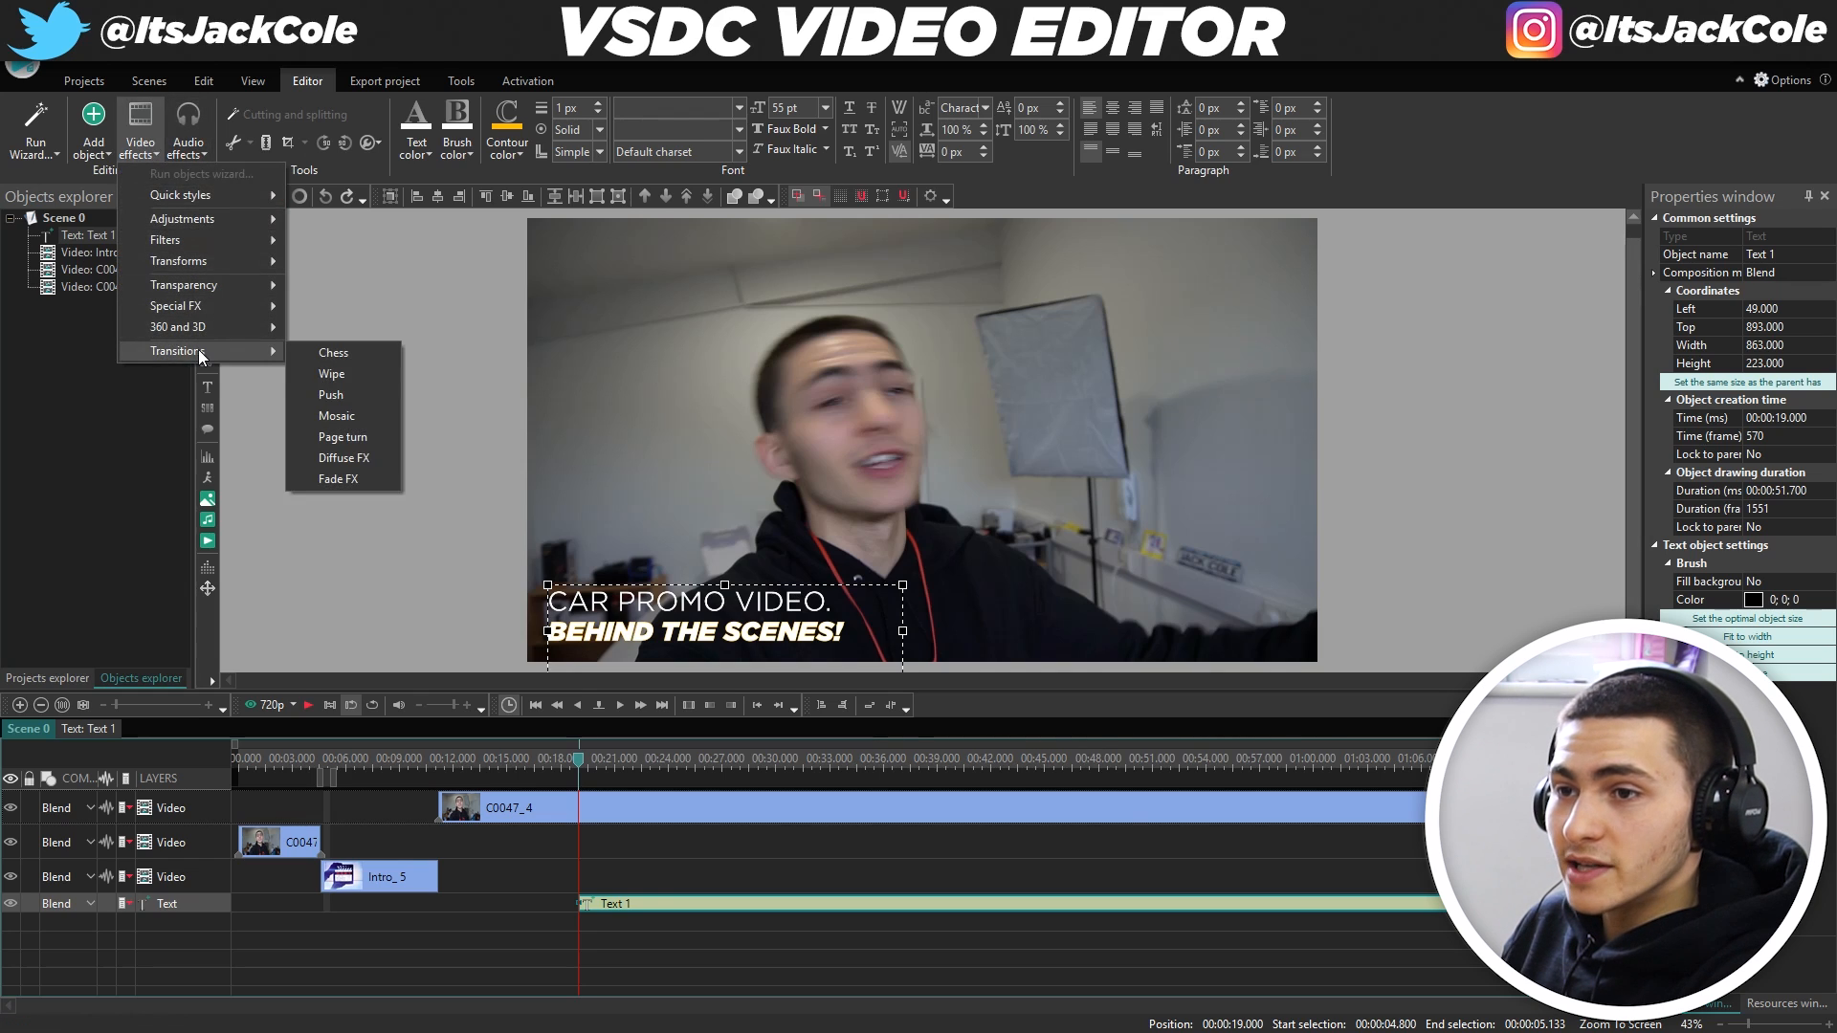
left_click(358, 394)
left_click(1099, 639)
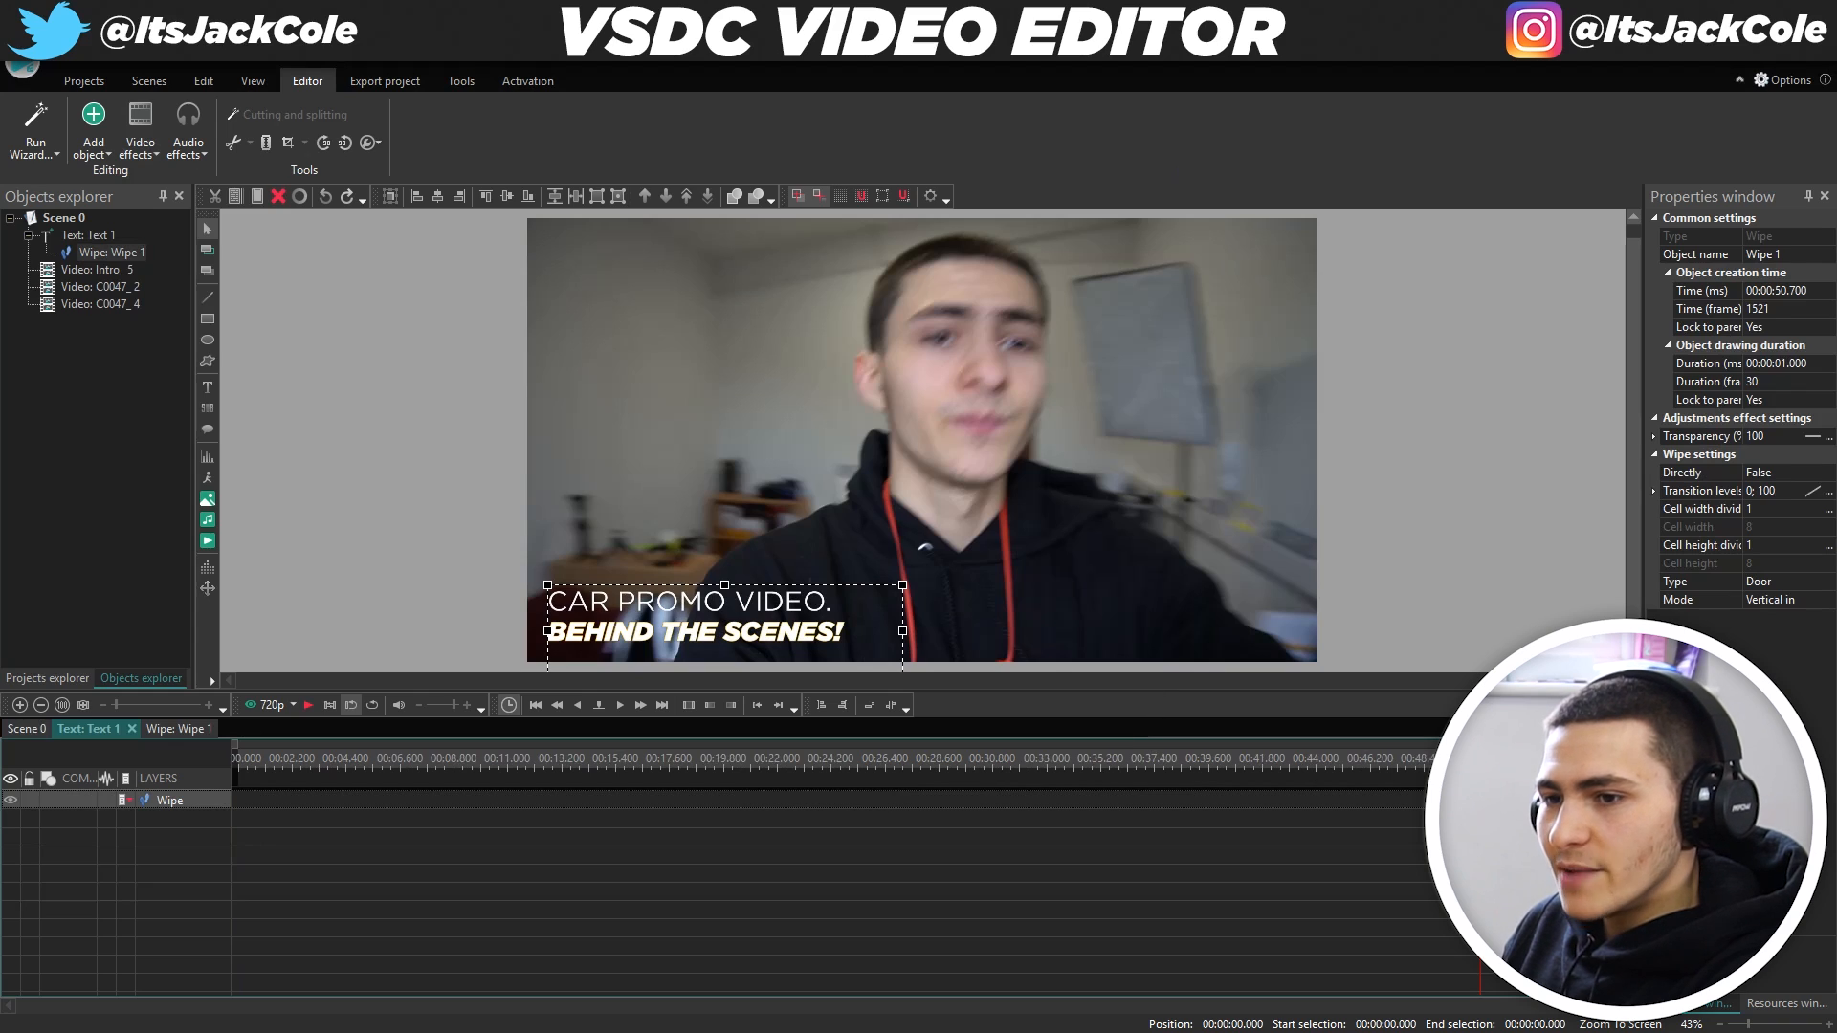
left_click(1531, 880)
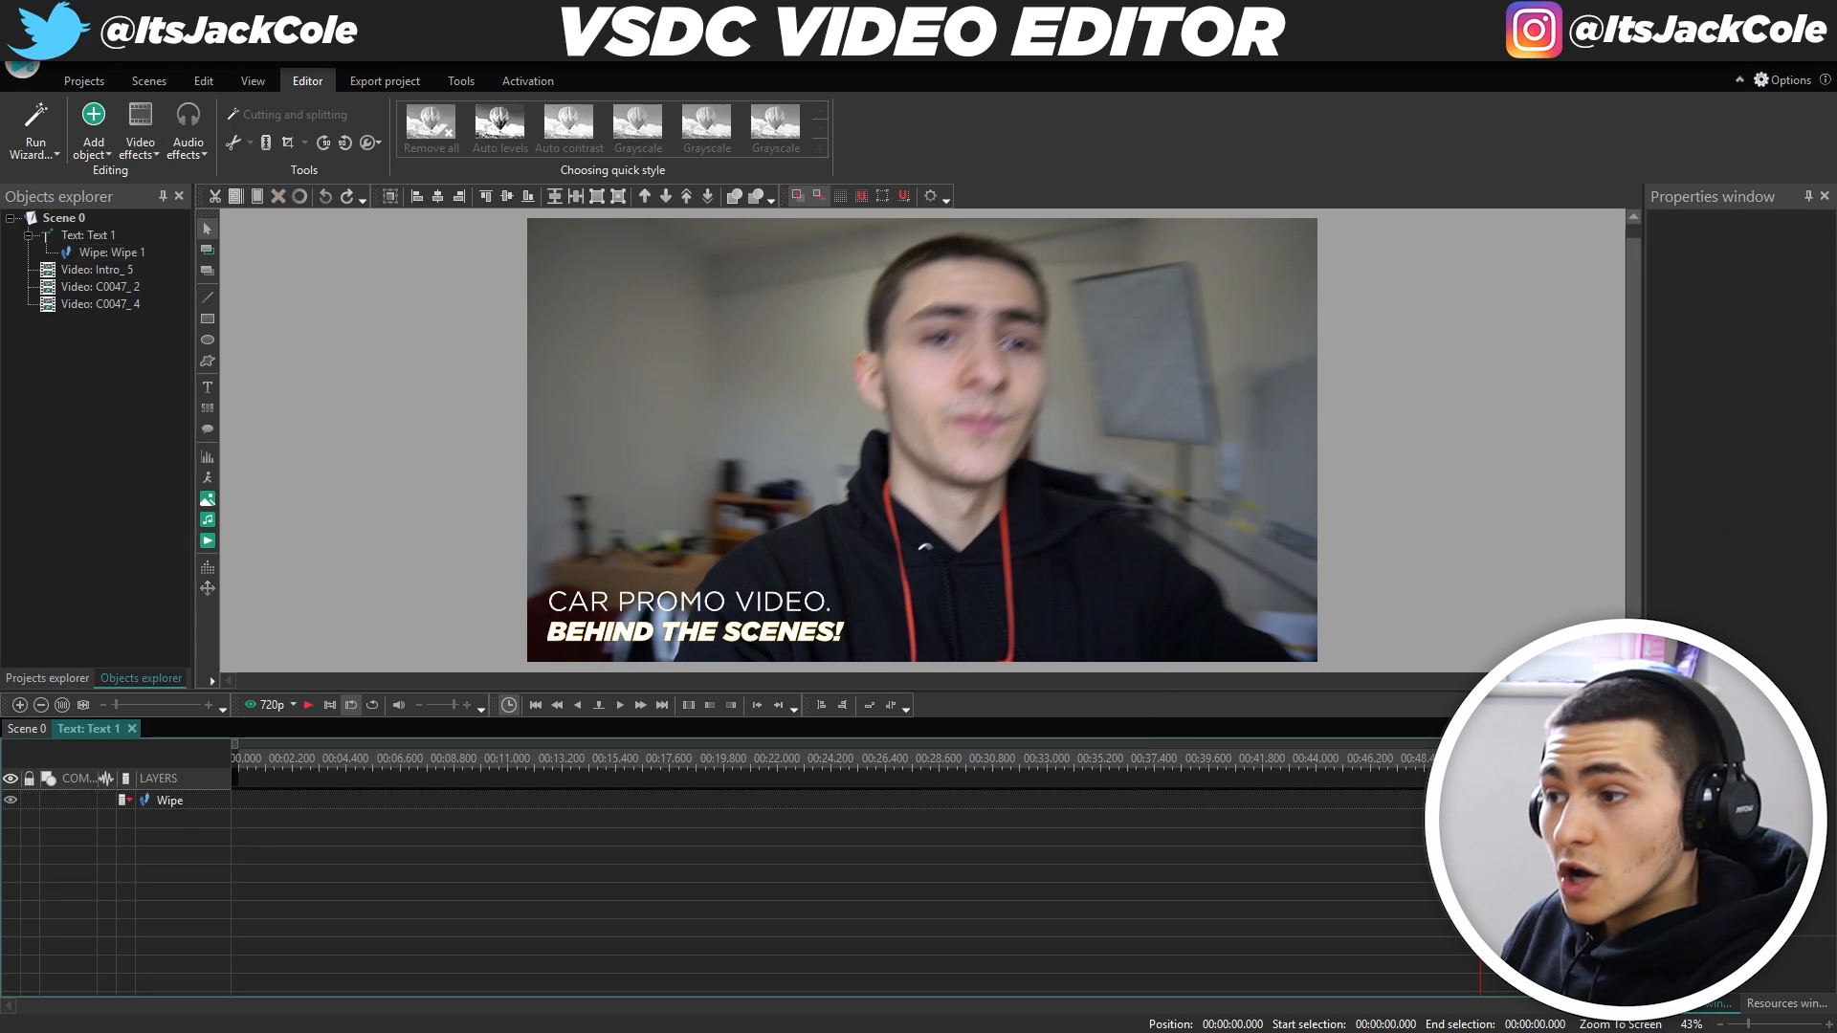
left_click(987, 876)
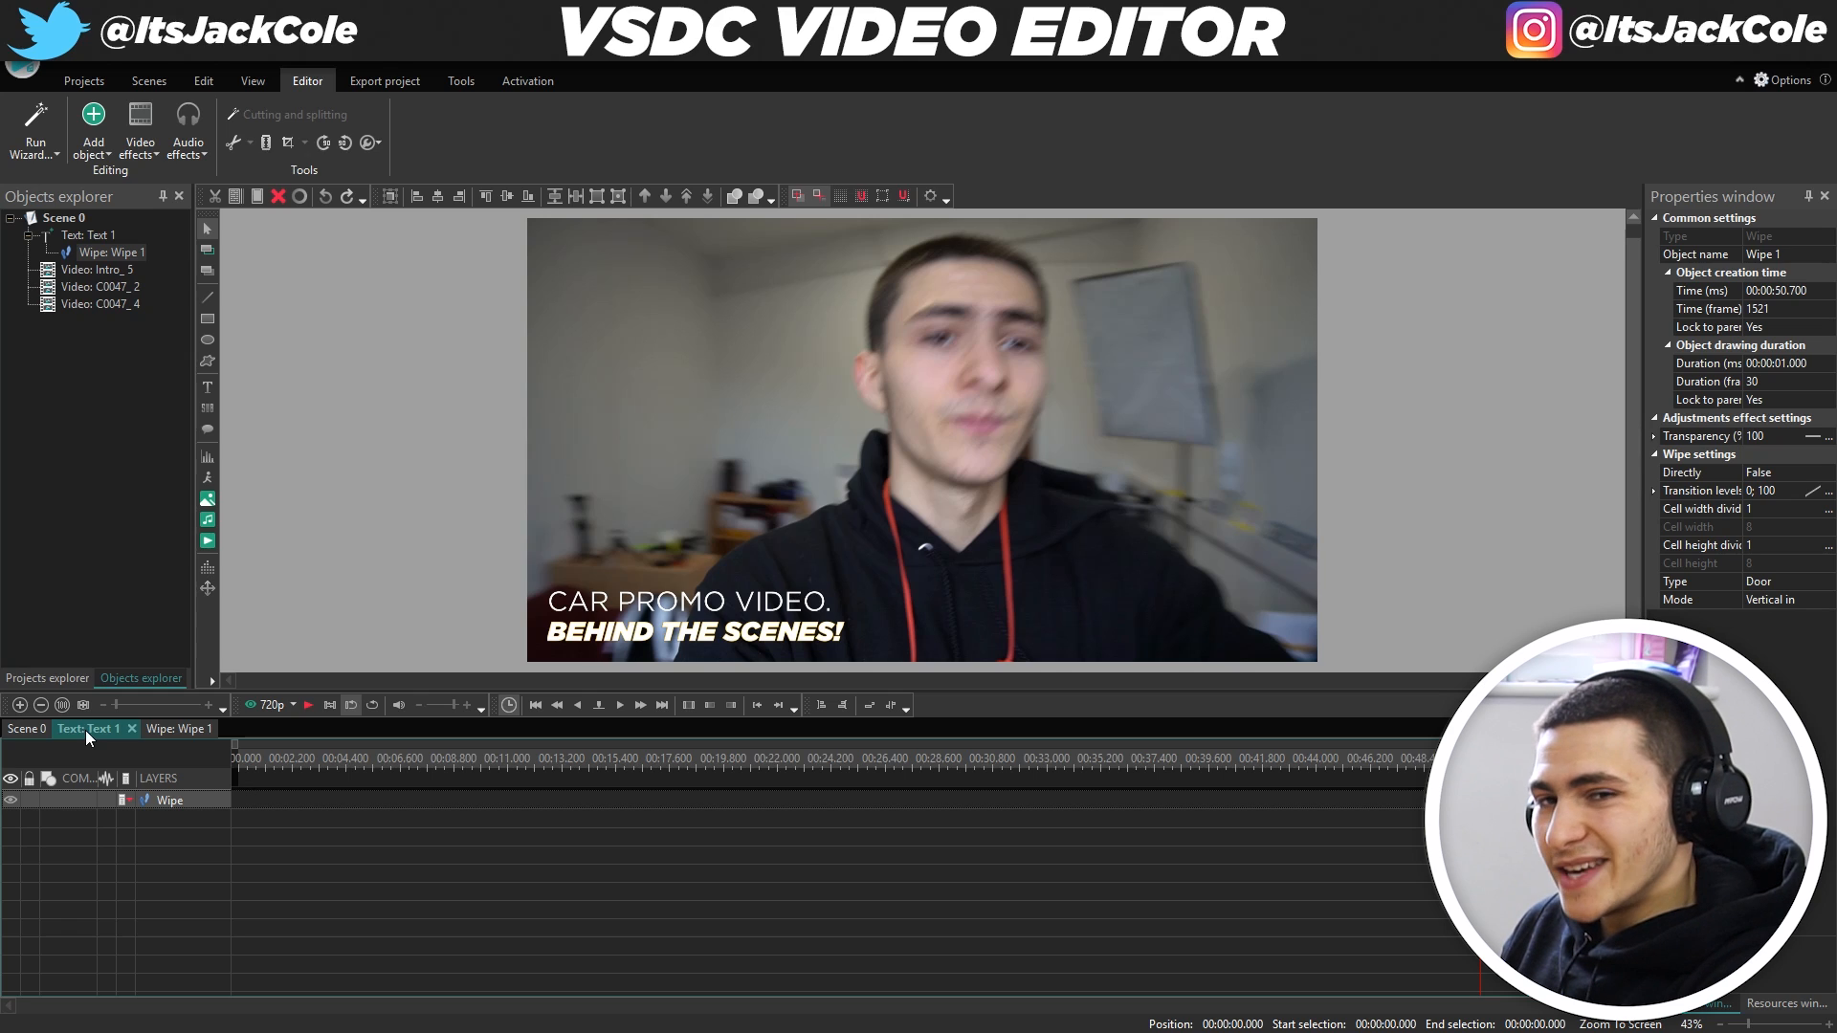
Set the title's closing wipe to type Side with mode Right to left.
left_click(32, 731)
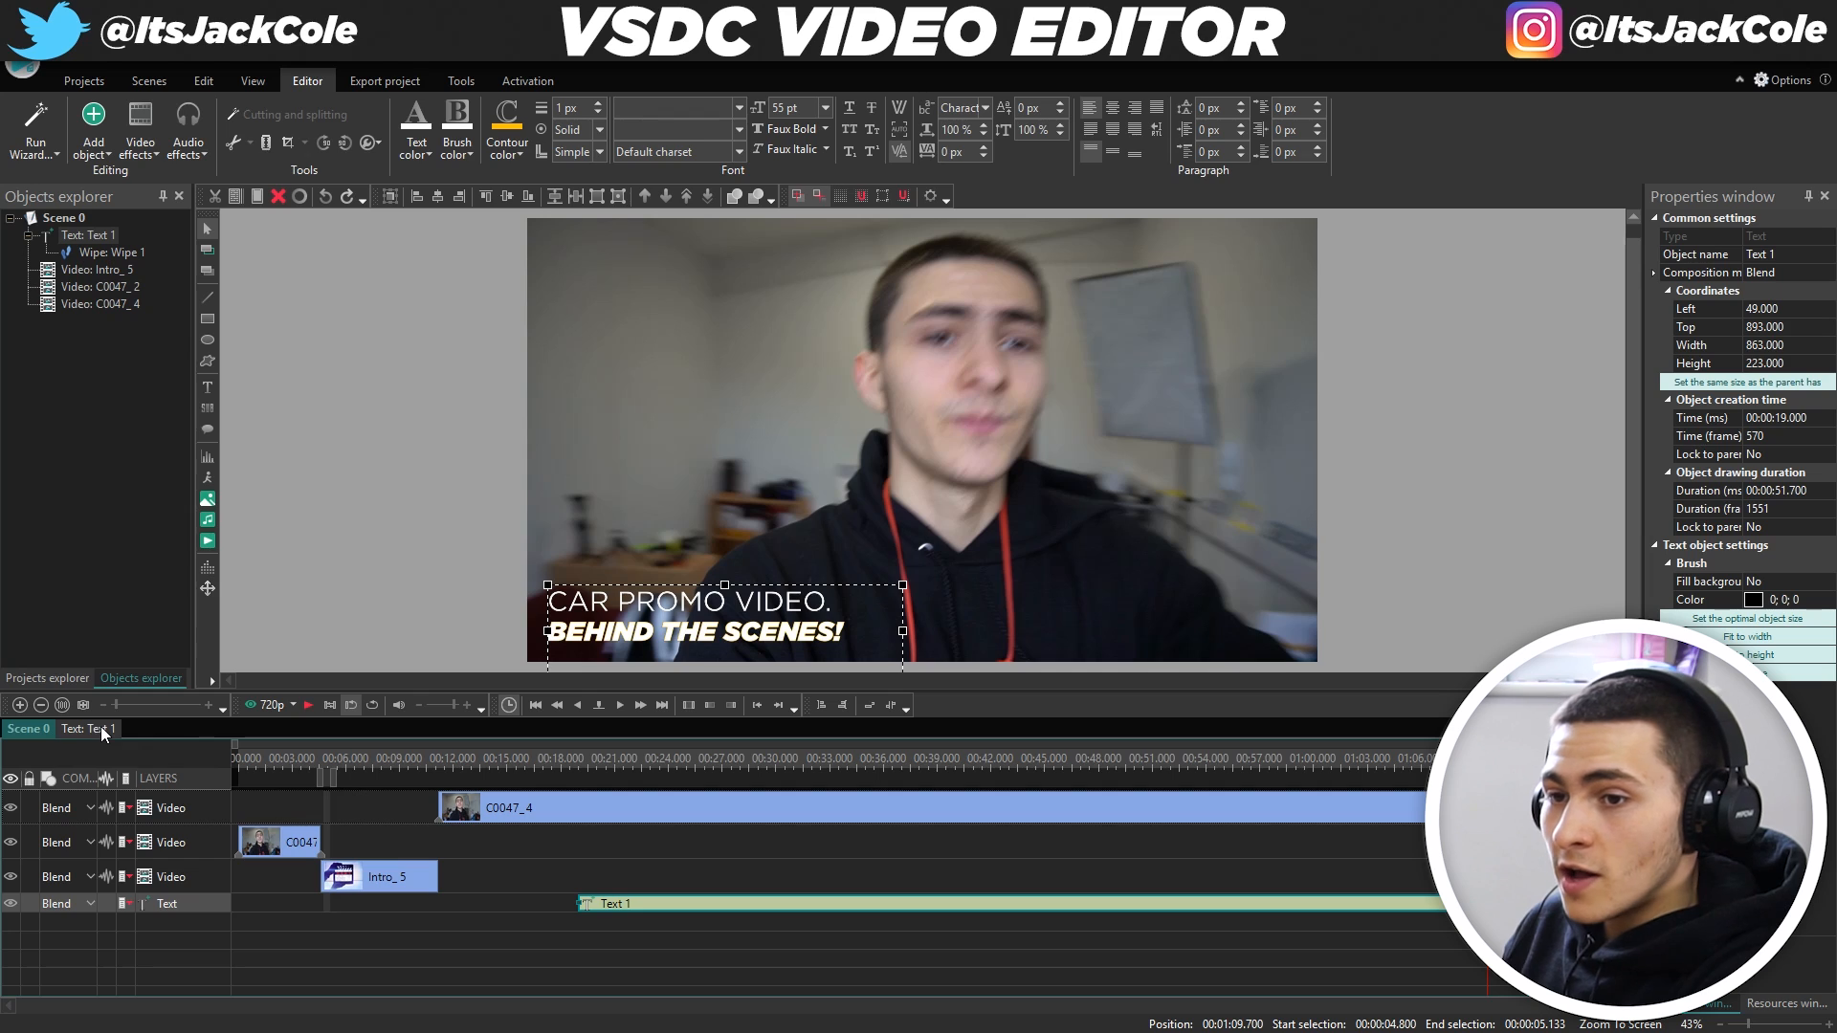
double_click(687, 904)
left_click(34, 731)
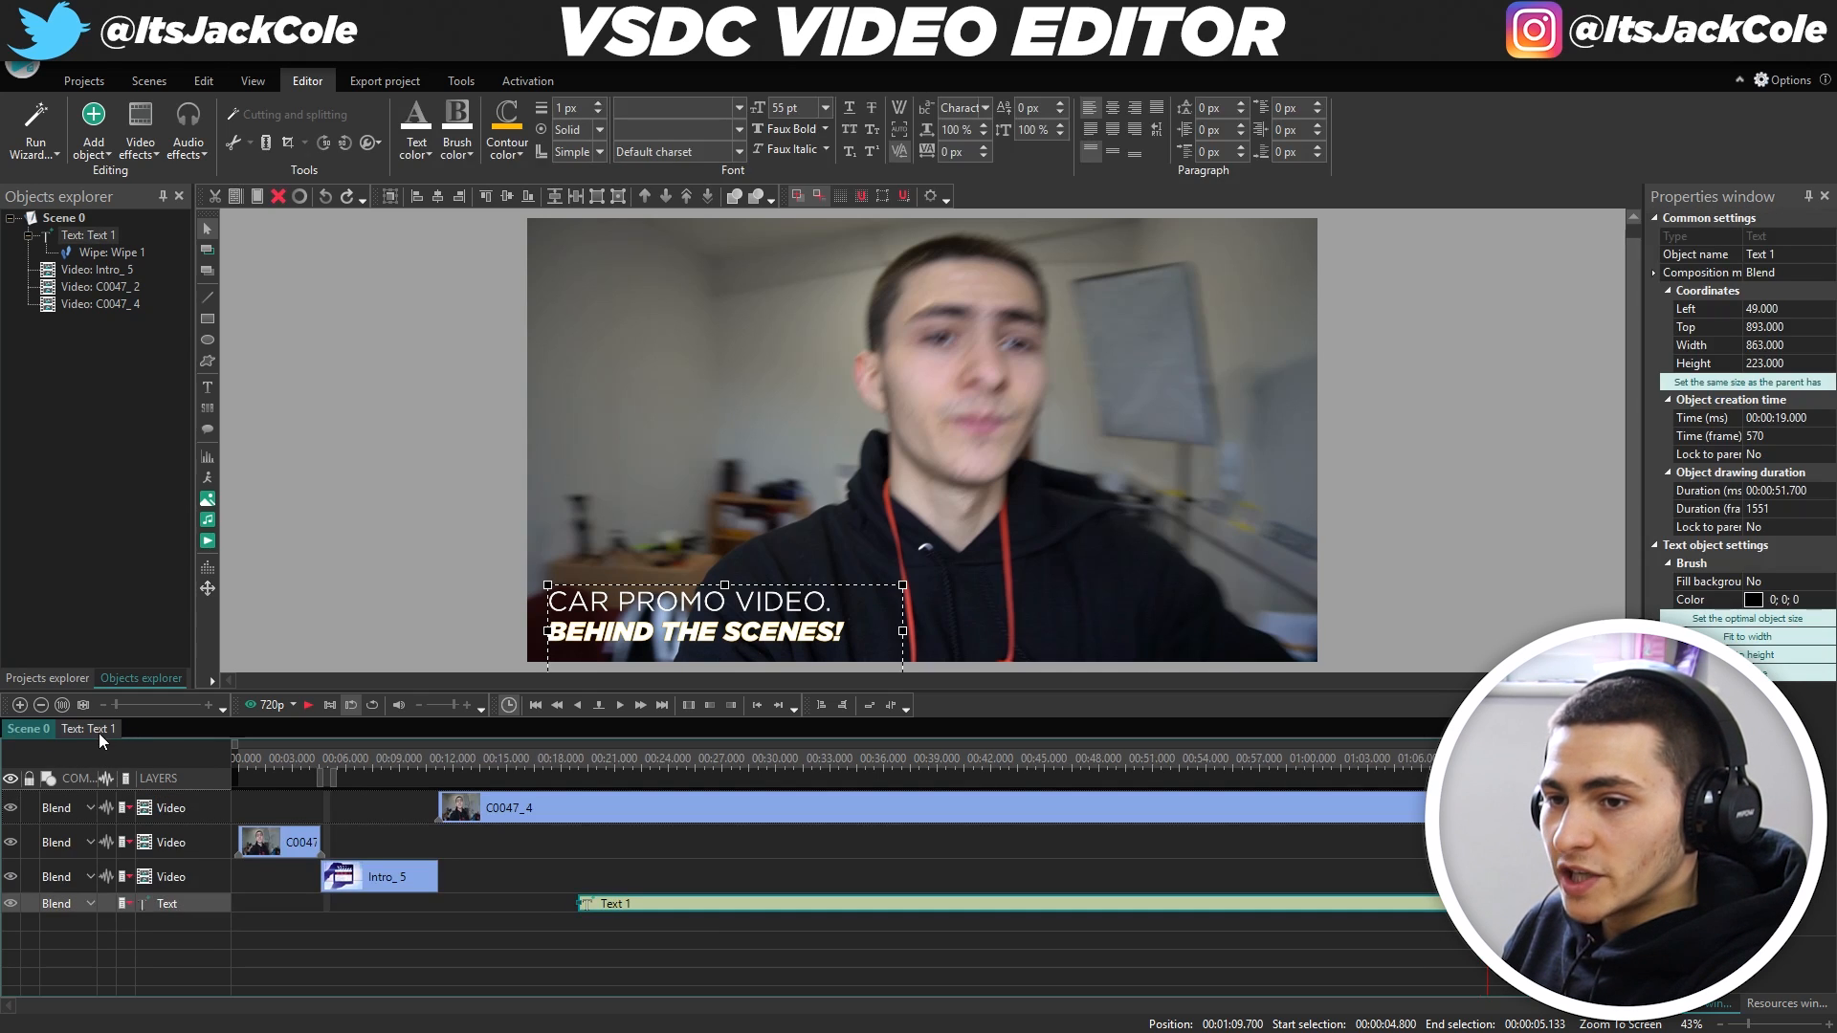
left_click(97, 732)
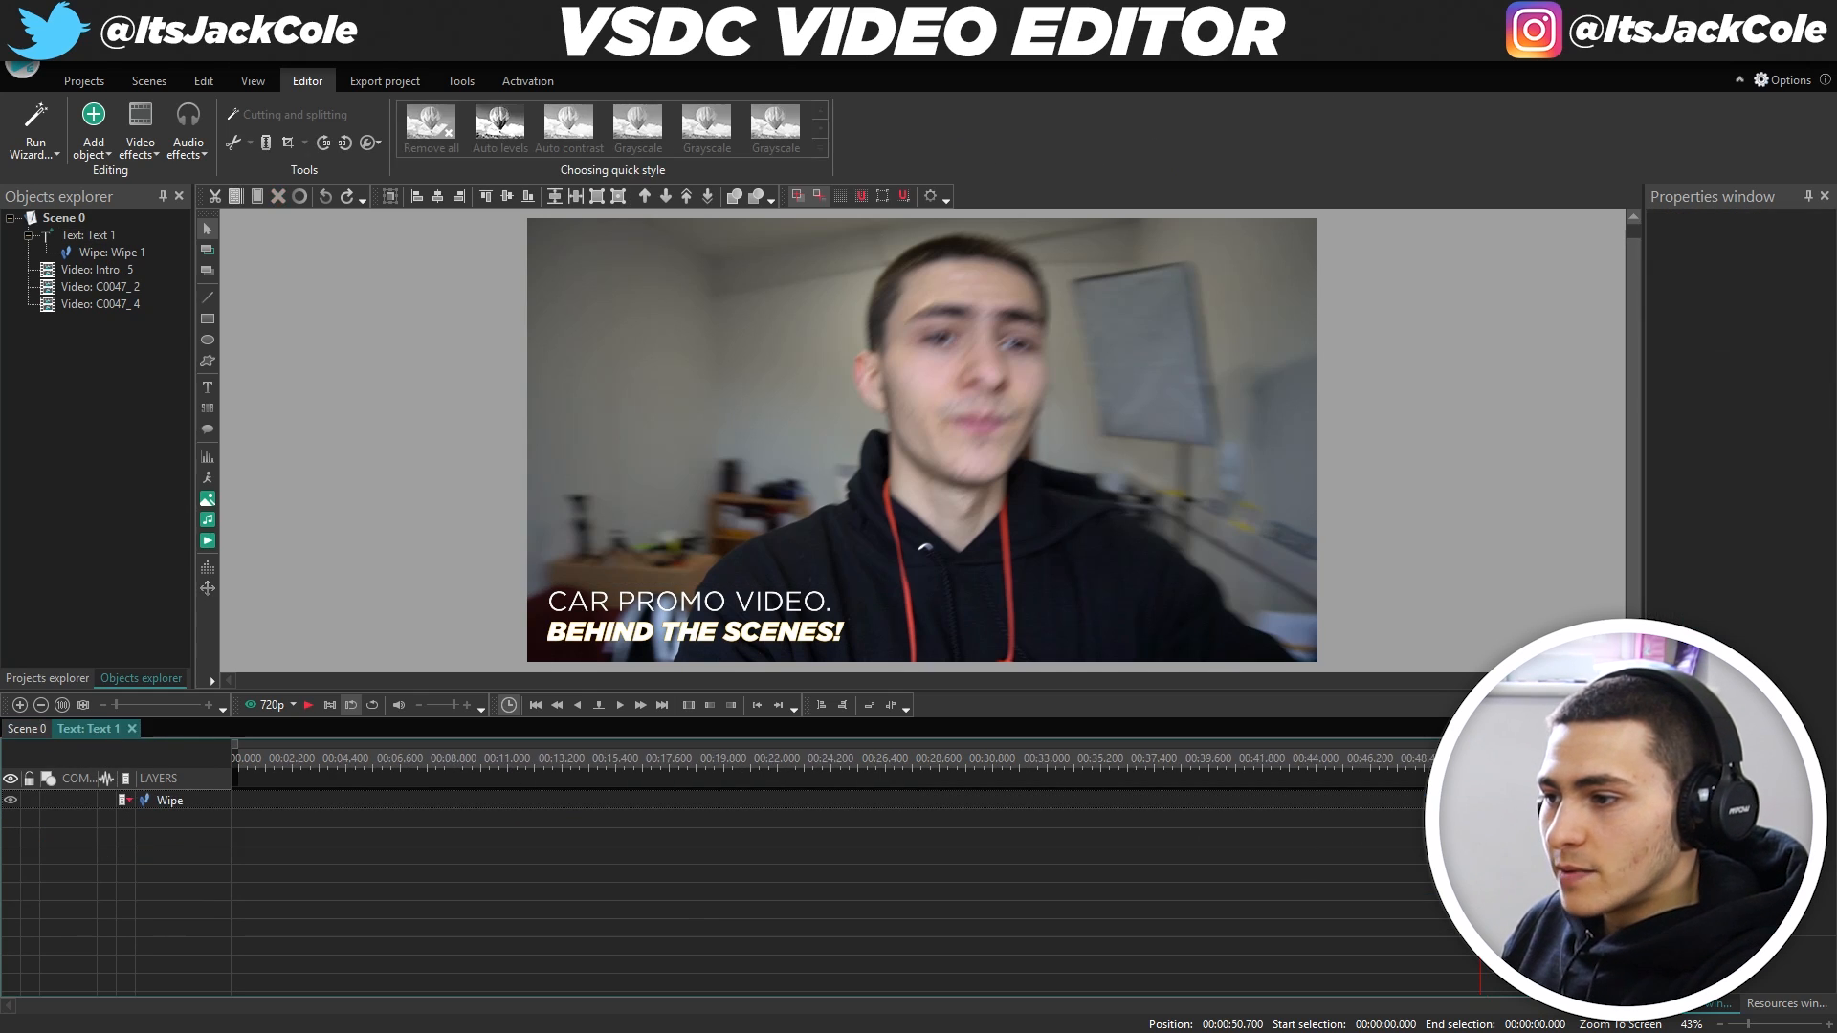
left_click(170, 801)
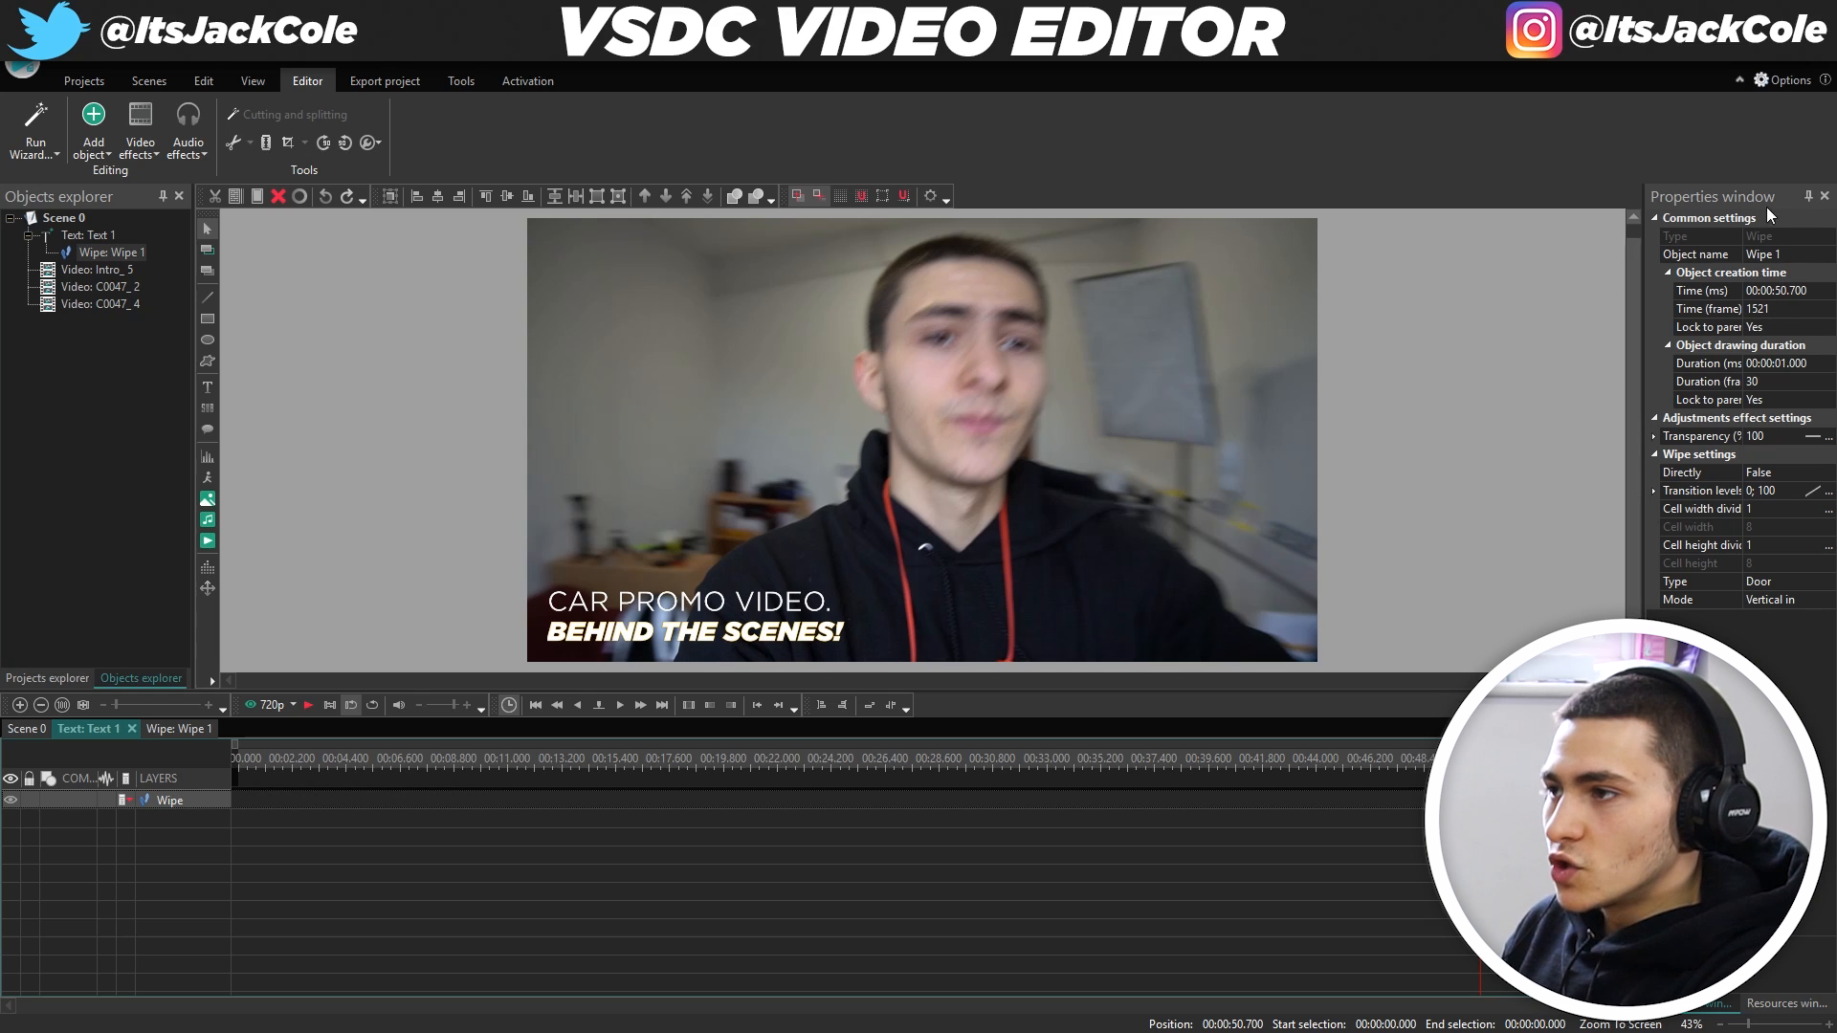
double_click(1760, 582)
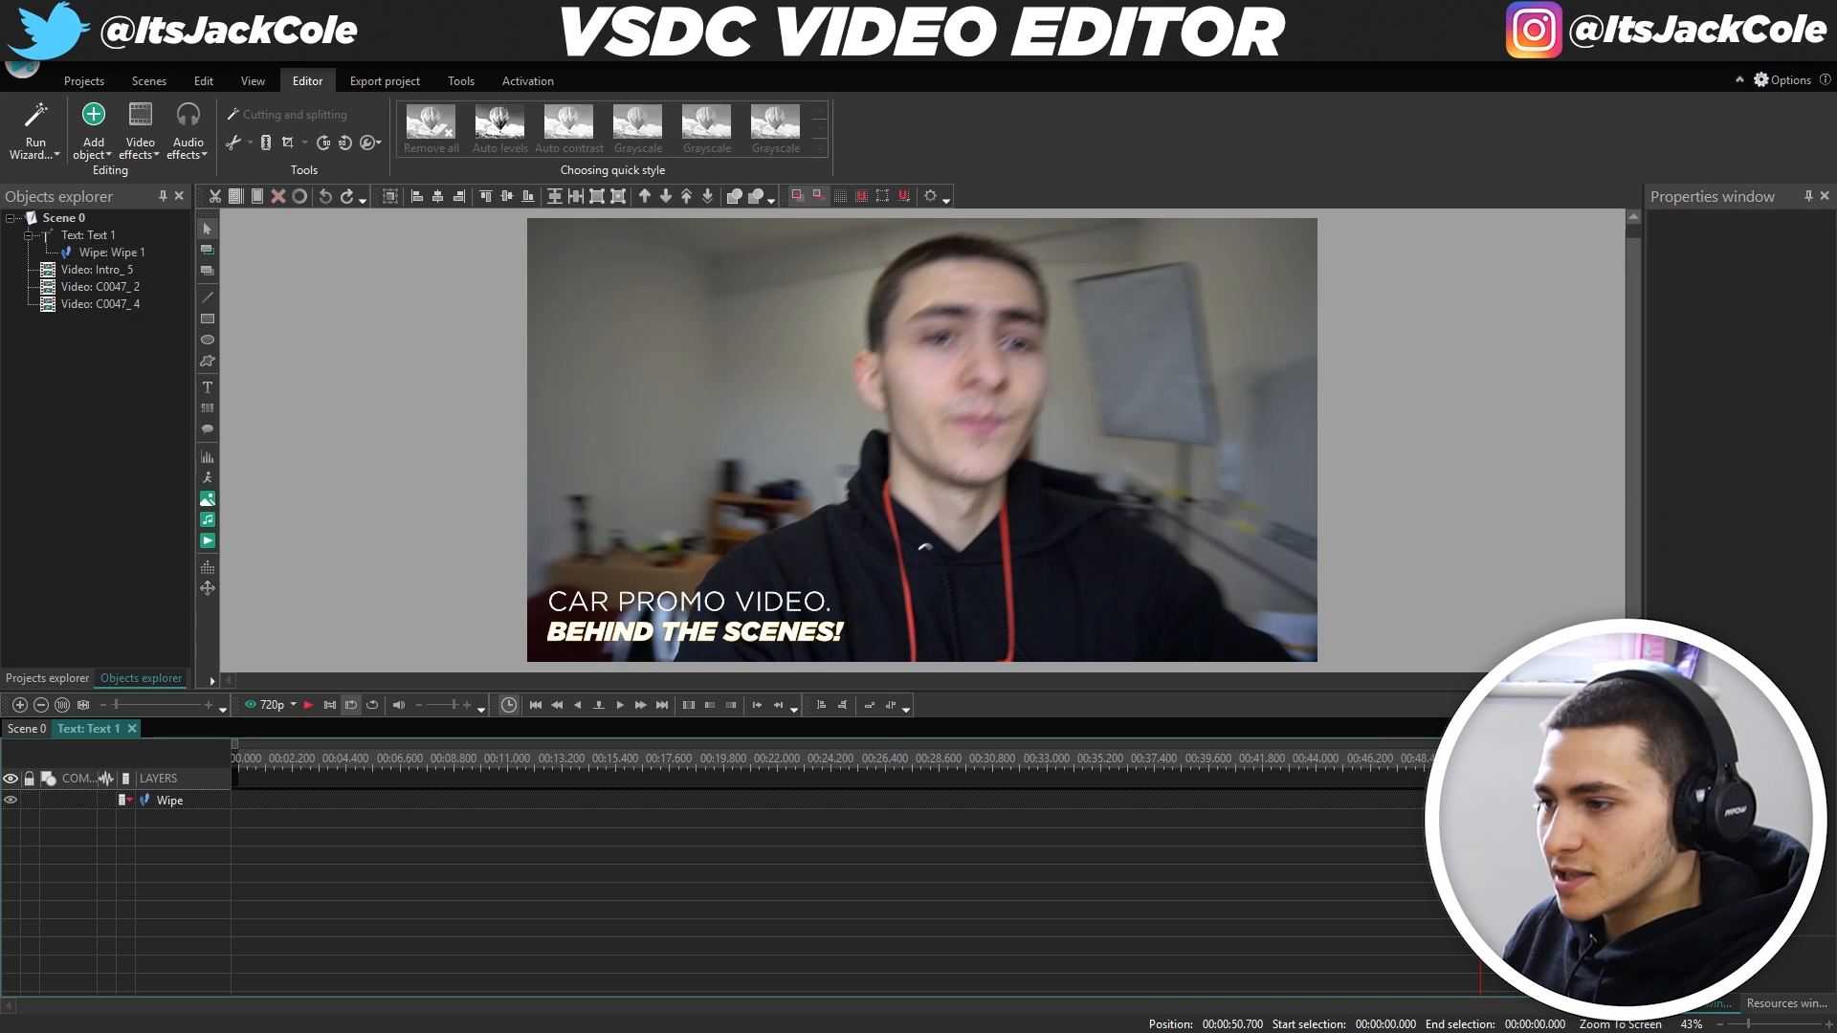
Duplicate the wipe inside the title object and move the copy to the title's start at 00:00:00.000.
left_click(171, 801)
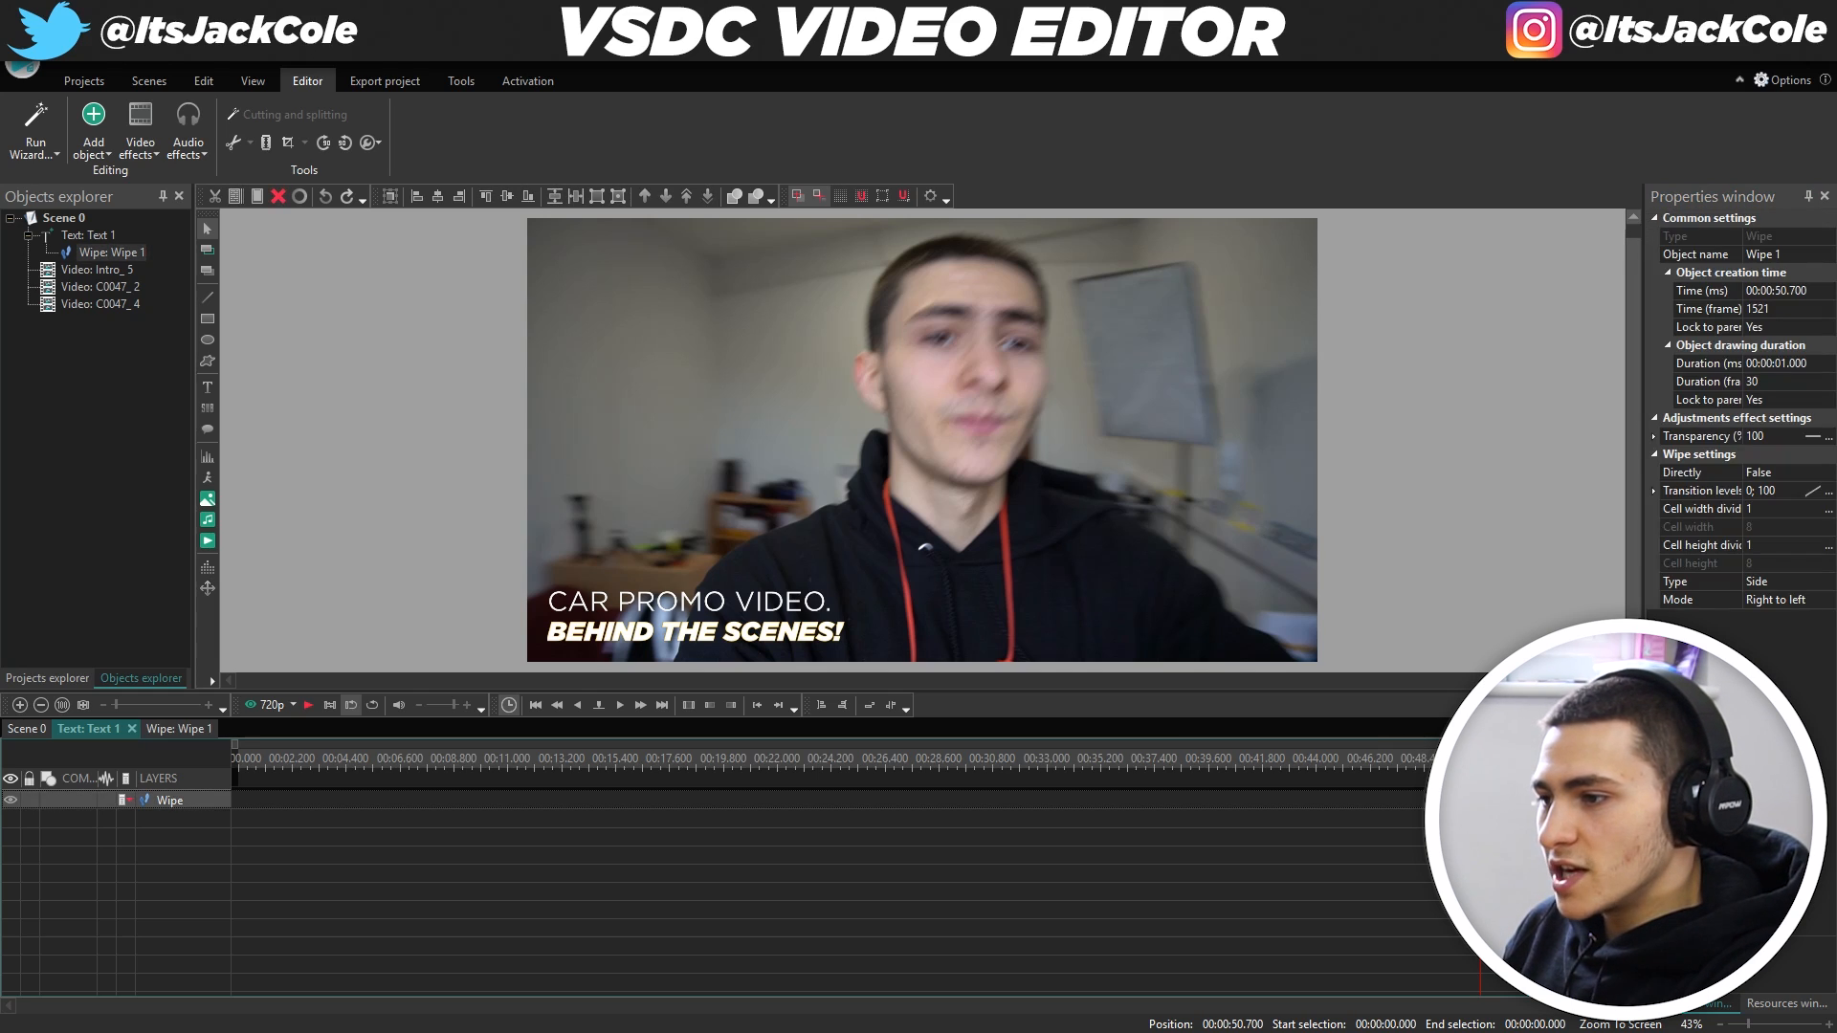
key("ctrl+v")
left_click_drag(1490, 820, 243, 829)
left_click_drag(269, 759, 163, 762)
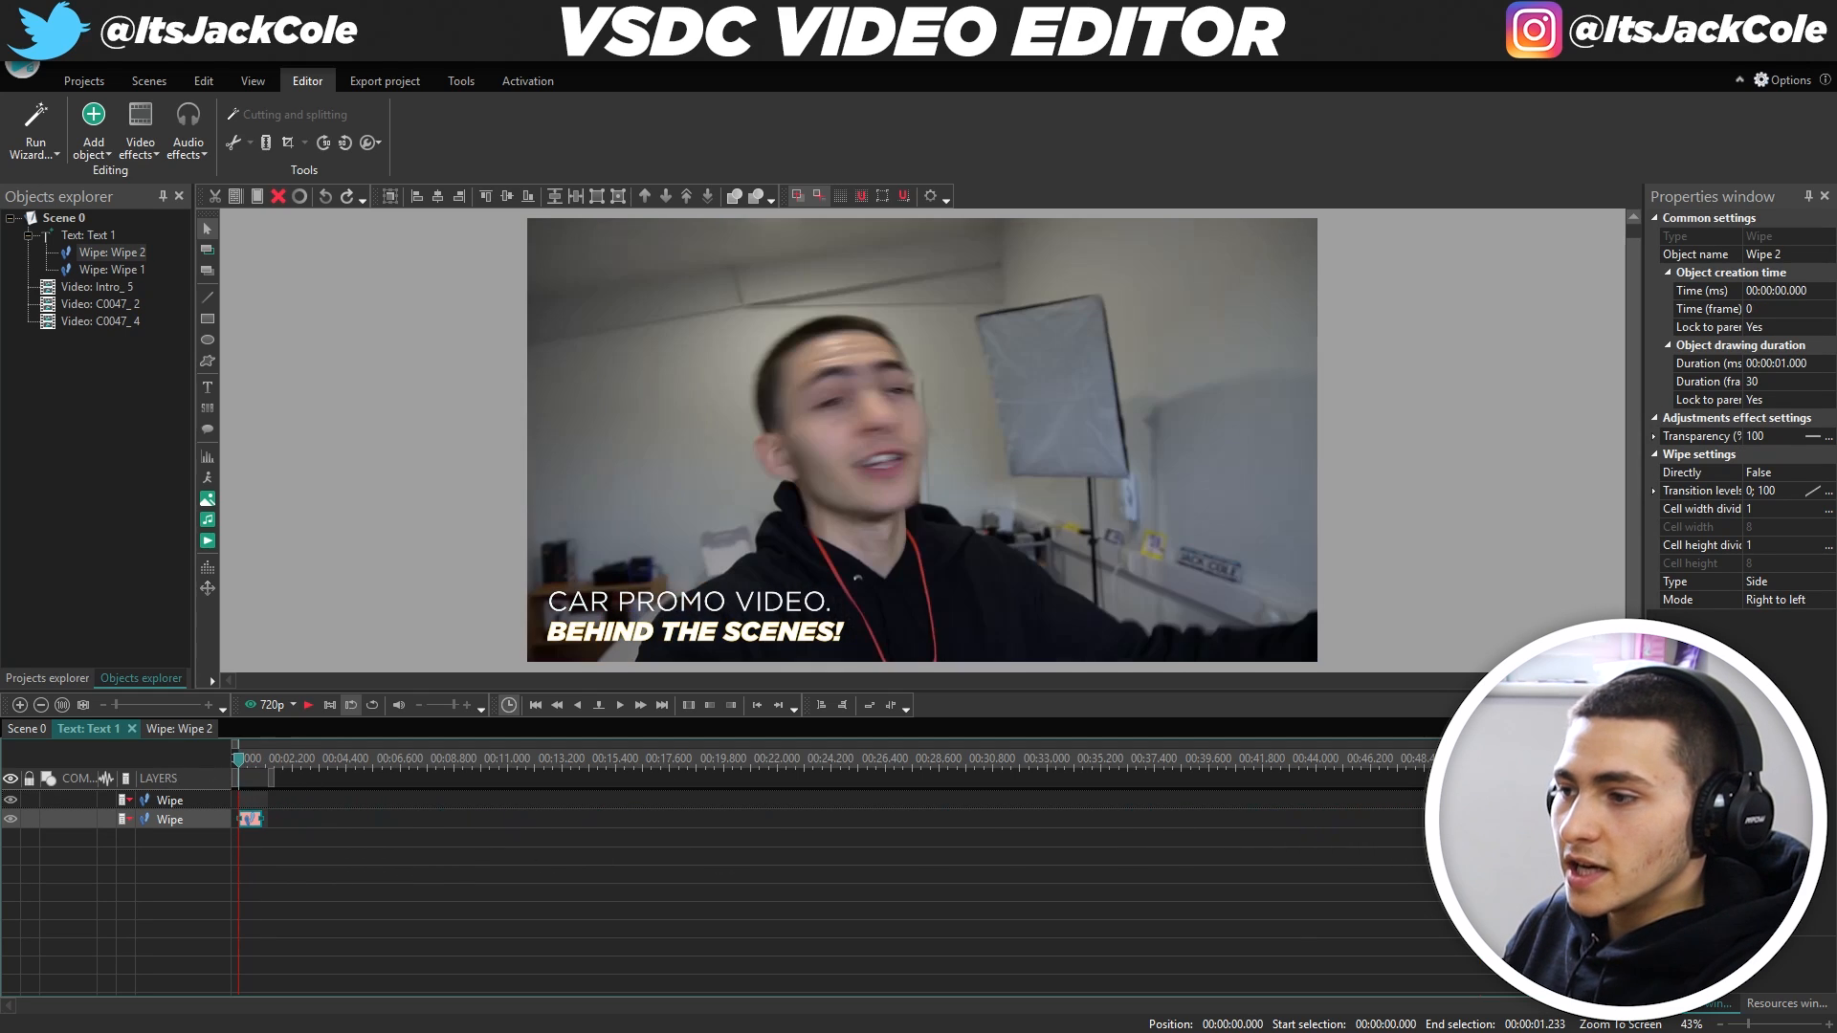
left_click(1476, 760)
left_click(649, 818)
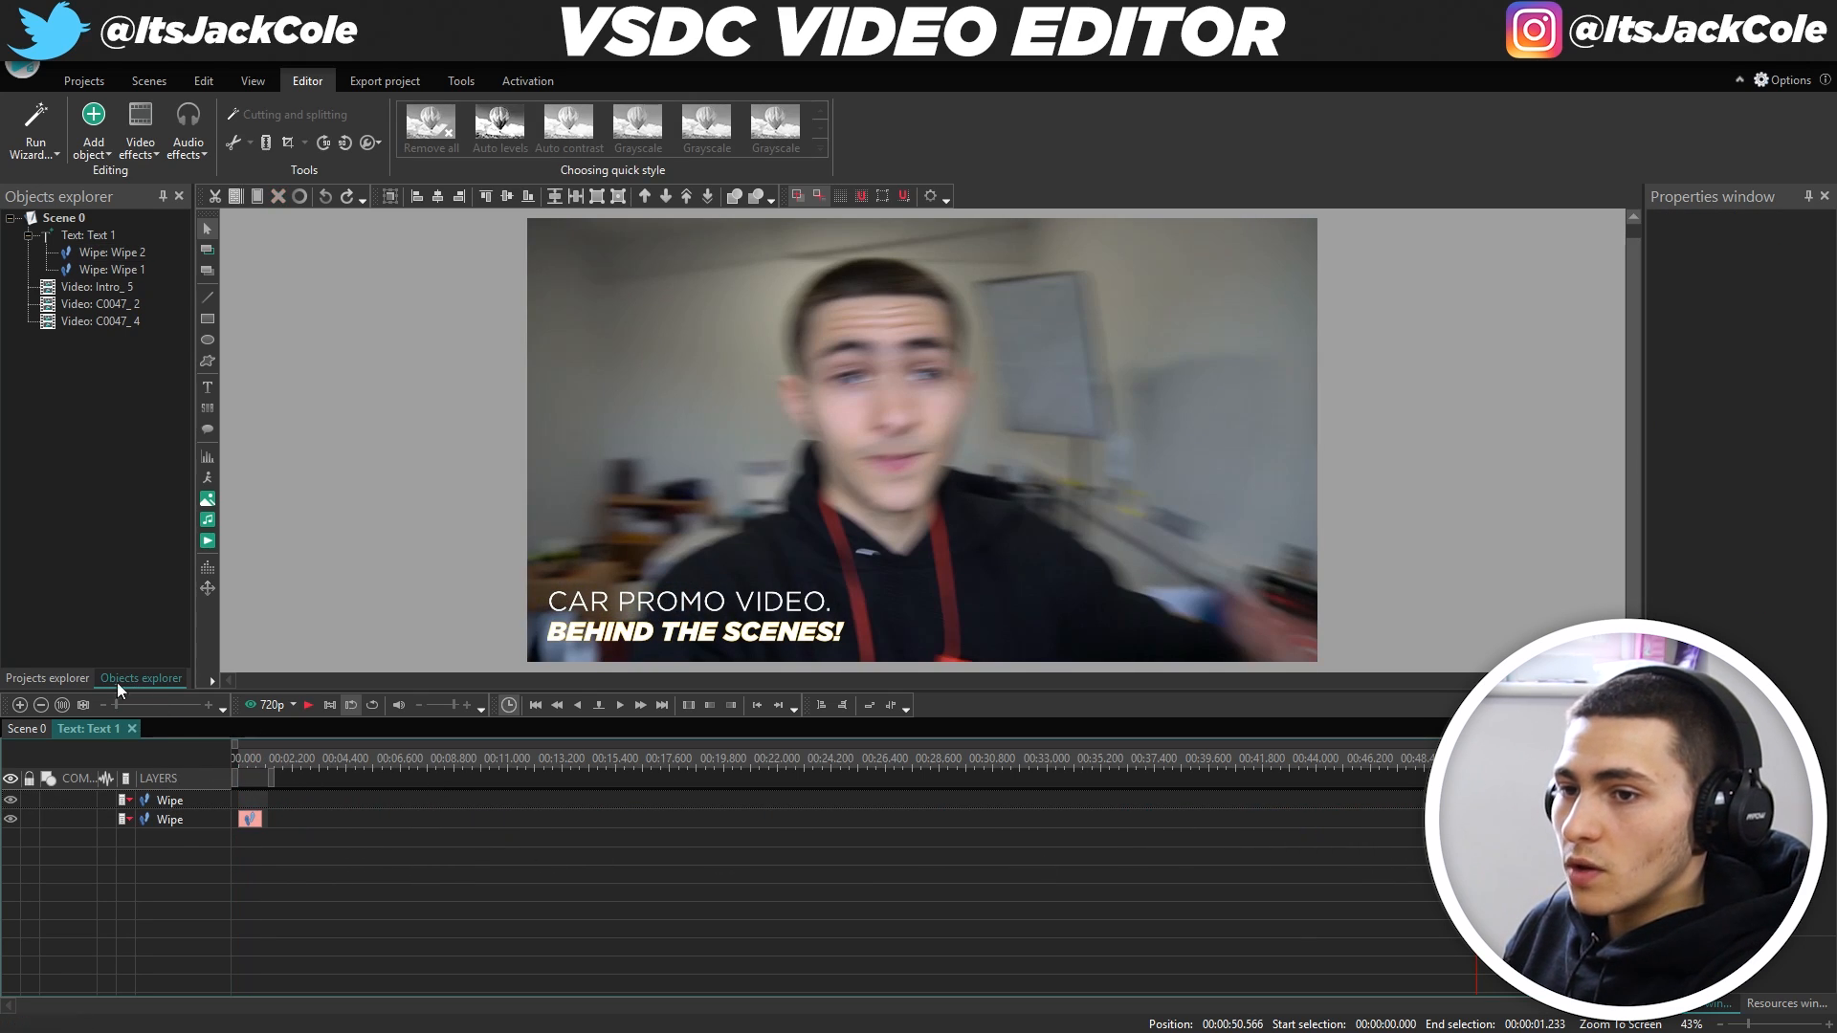
Play the scene from just before the title to check its opening wipe.
left_click(27, 729)
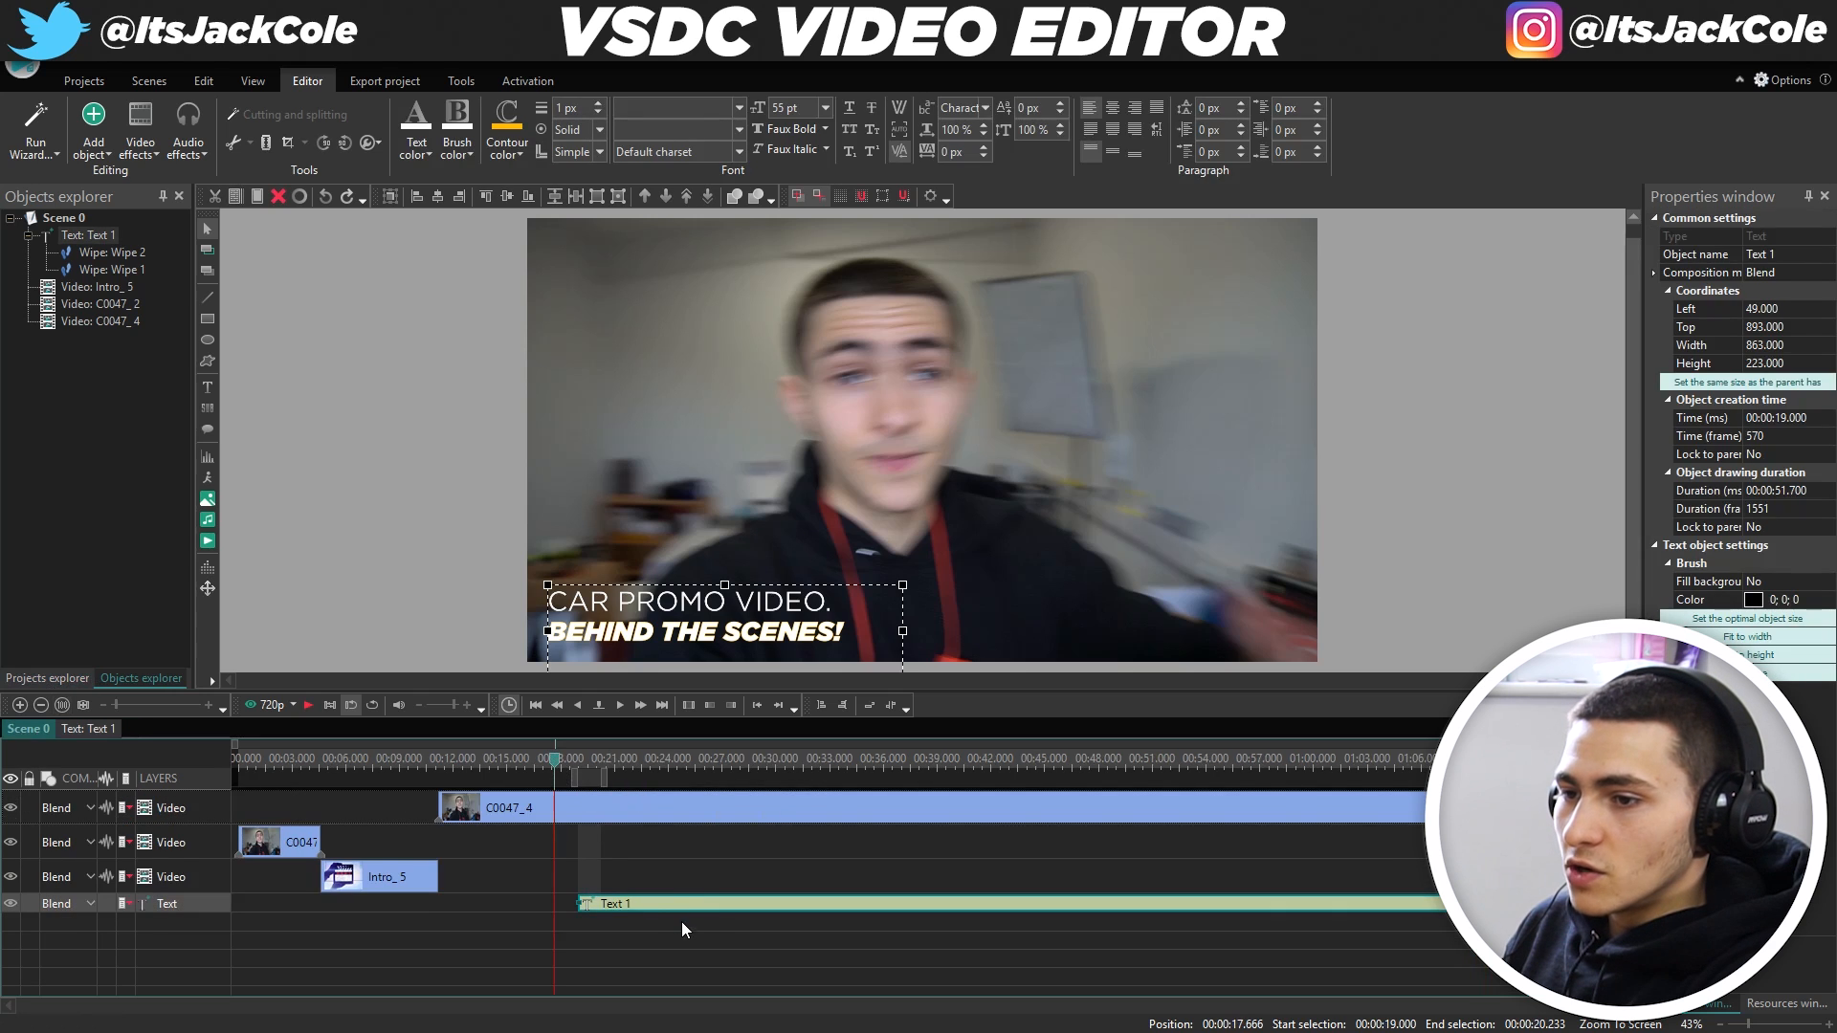
key("space")
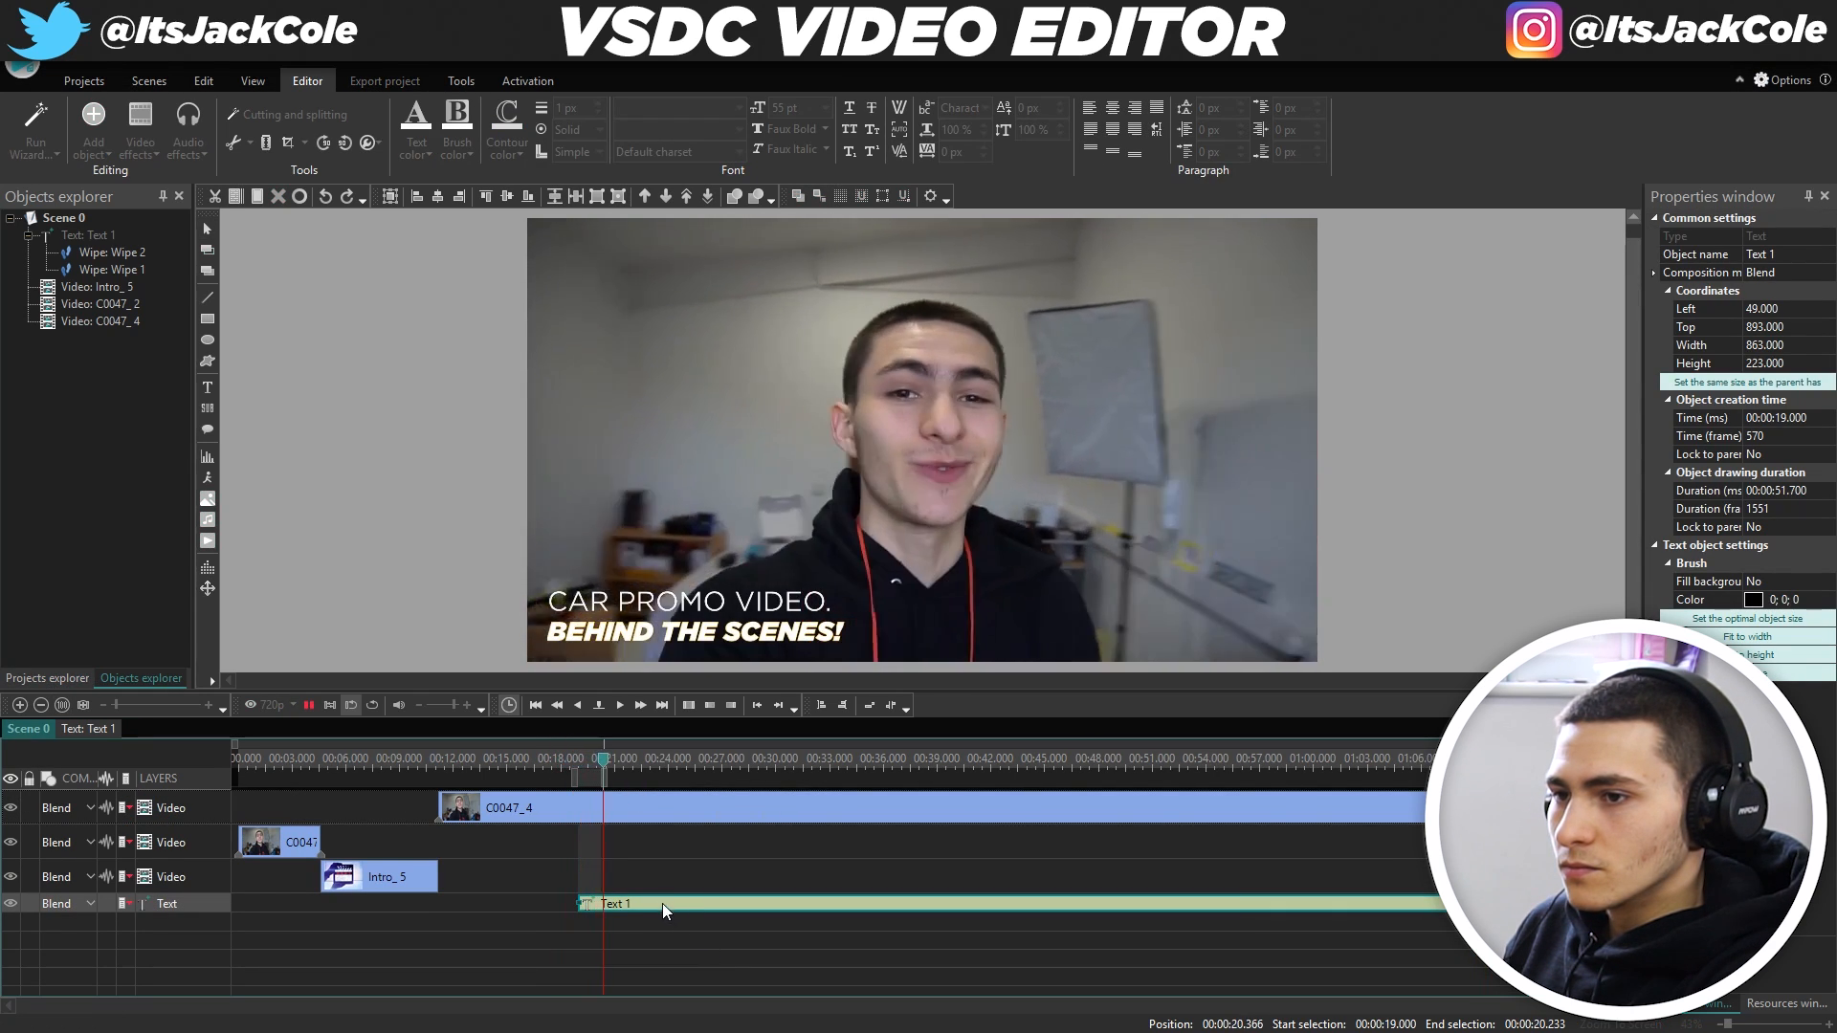
key("space")
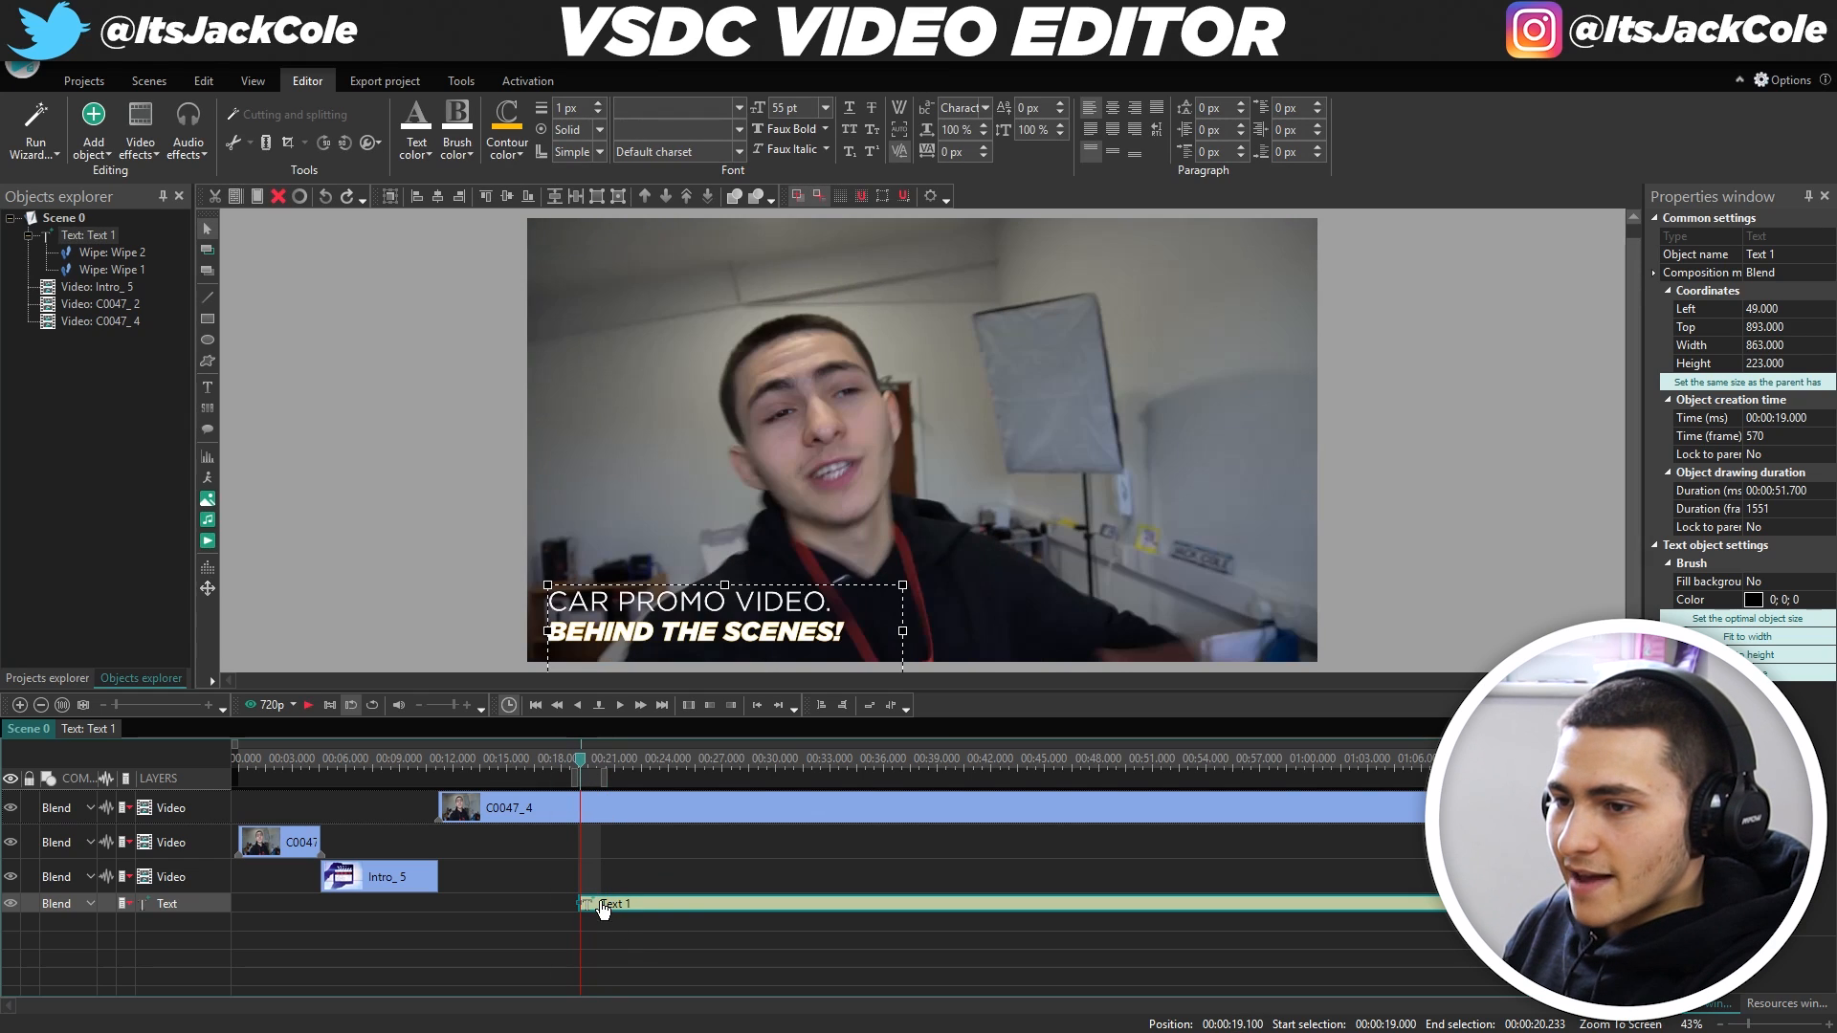
Toggle the Directly setting of the opening wipe so the title is revealed instead of wiped away.
double_click(601, 903)
left_click(245, 818)
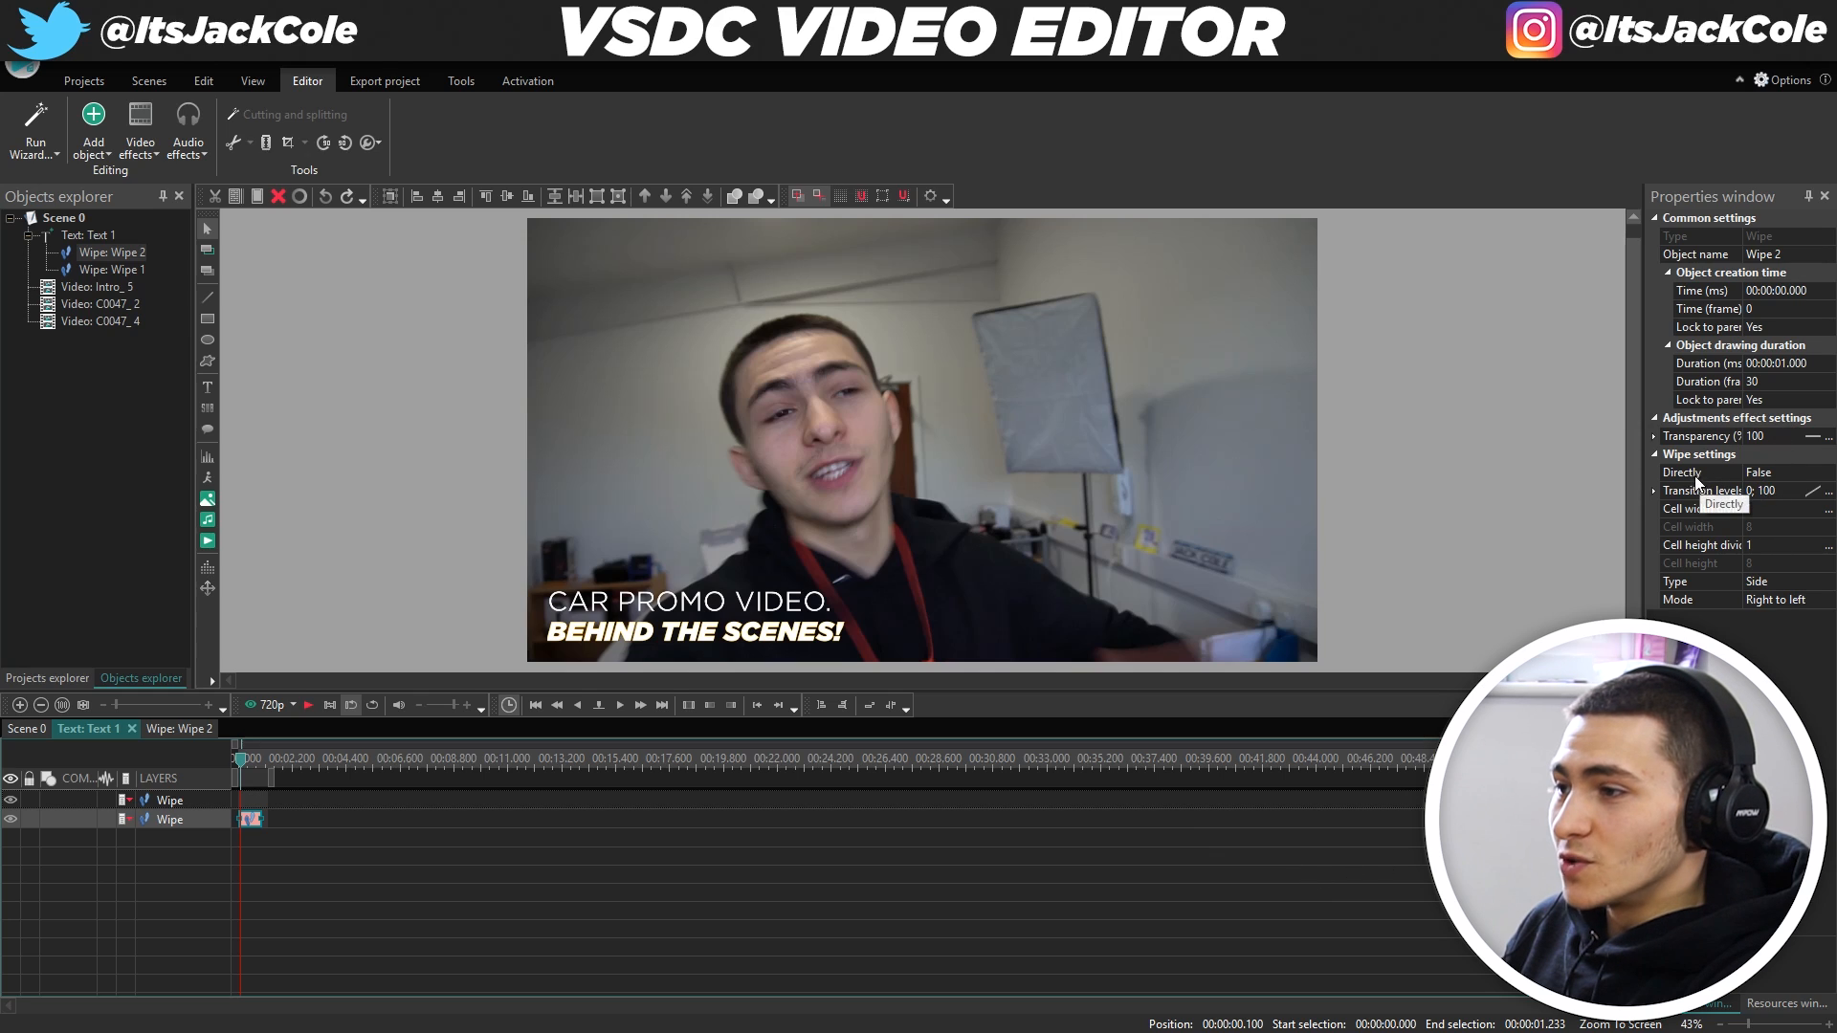
double_click(1769, 482)
left_click(1330, 912)
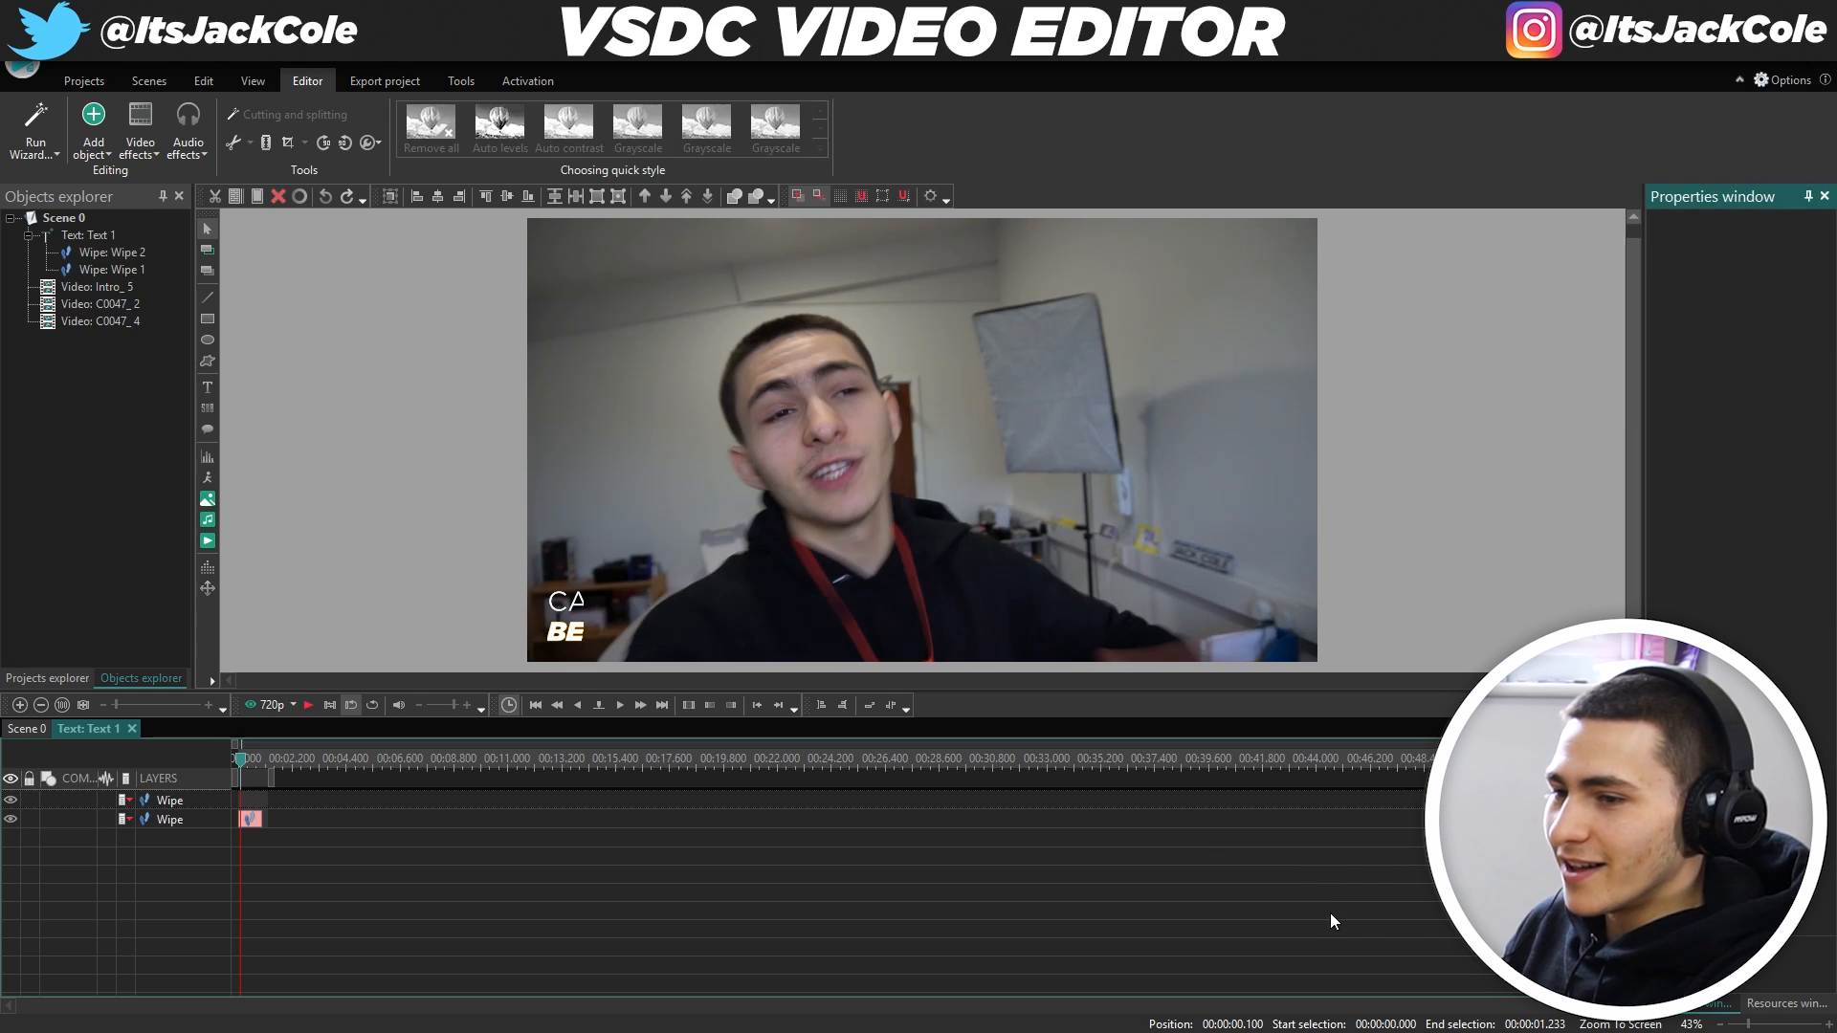
Play the scene from about 17.7 s to review how the title wipes in.
left_click(21, 731)
left_click(689, 949)
left_click(560, 761)
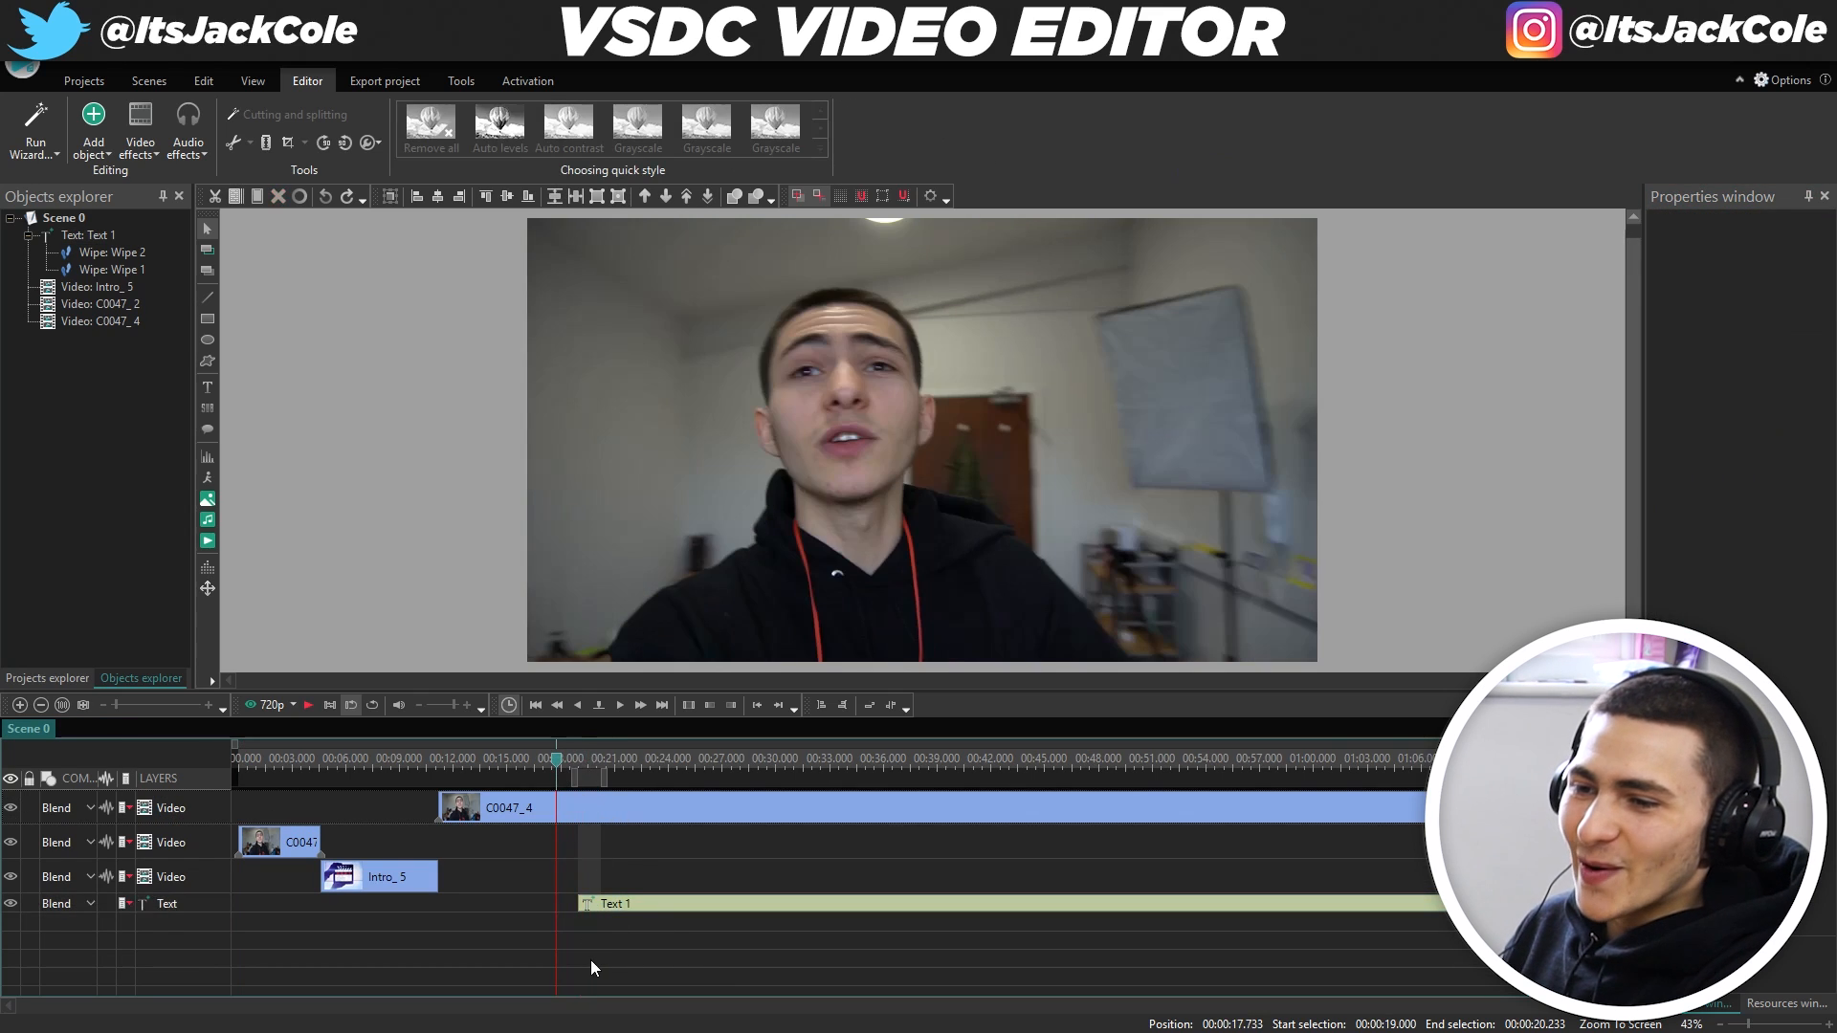
key("space")
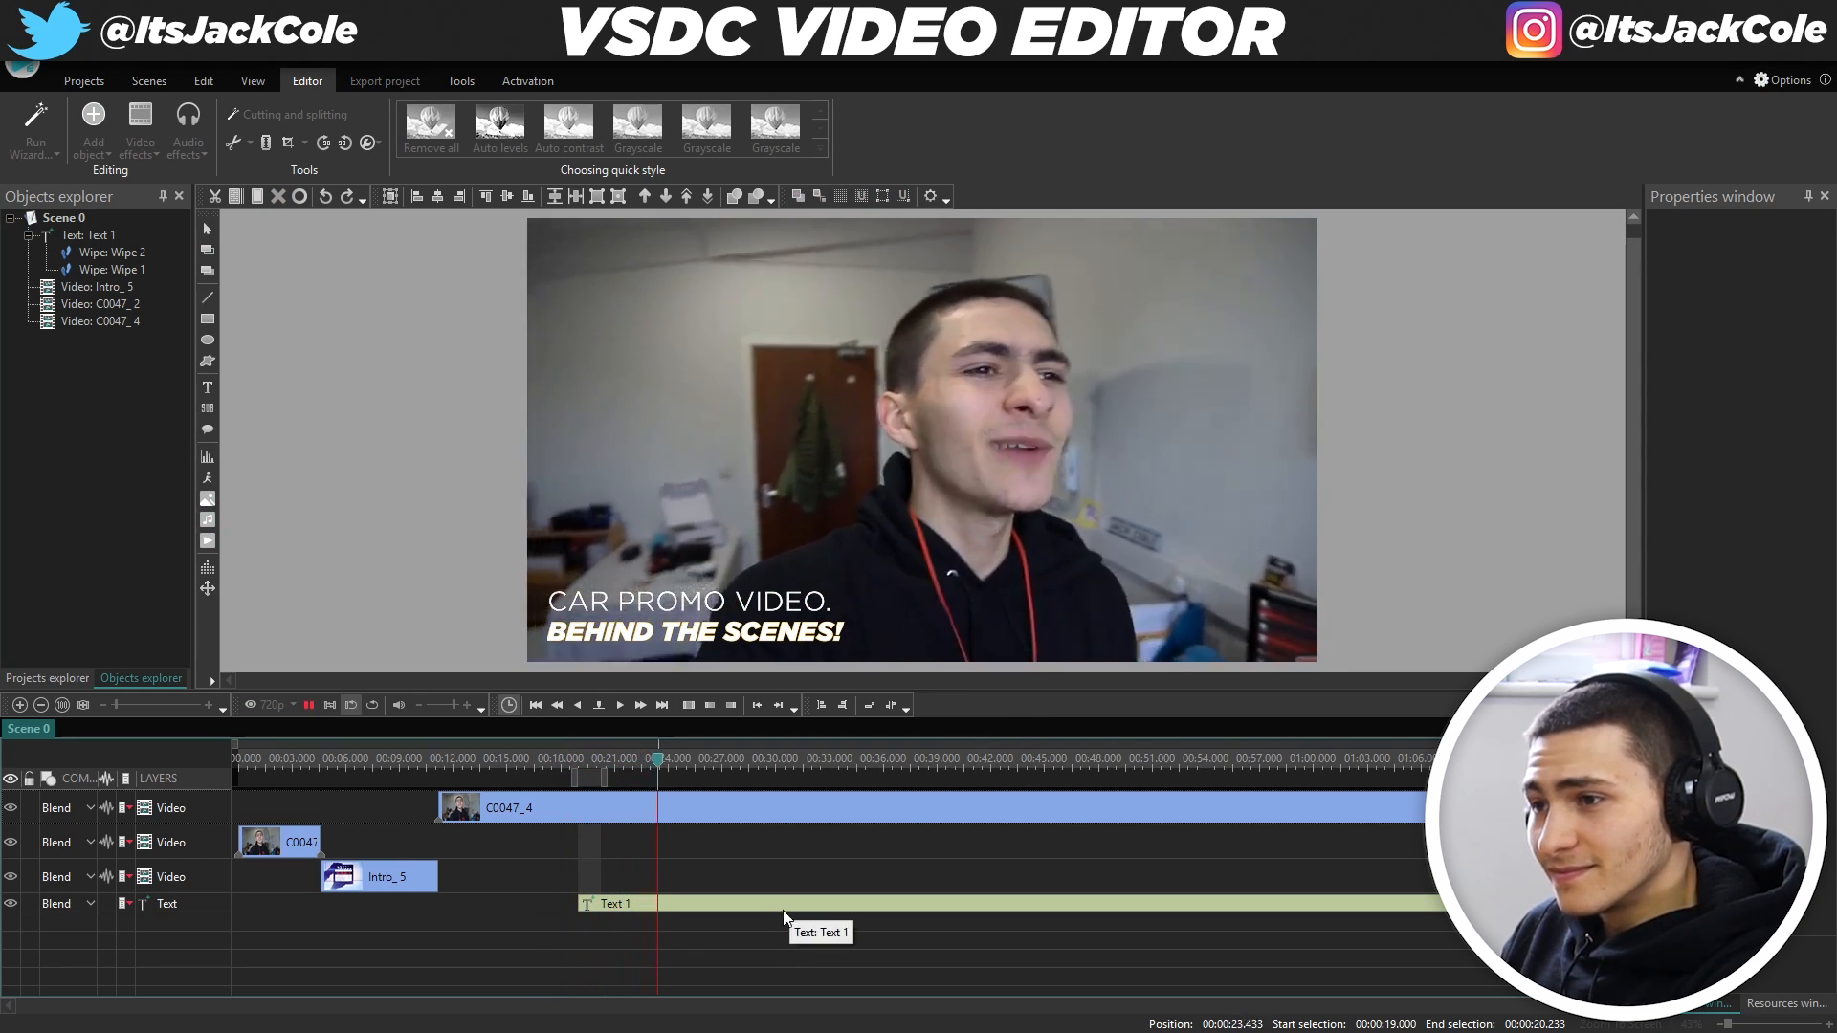
key("space")
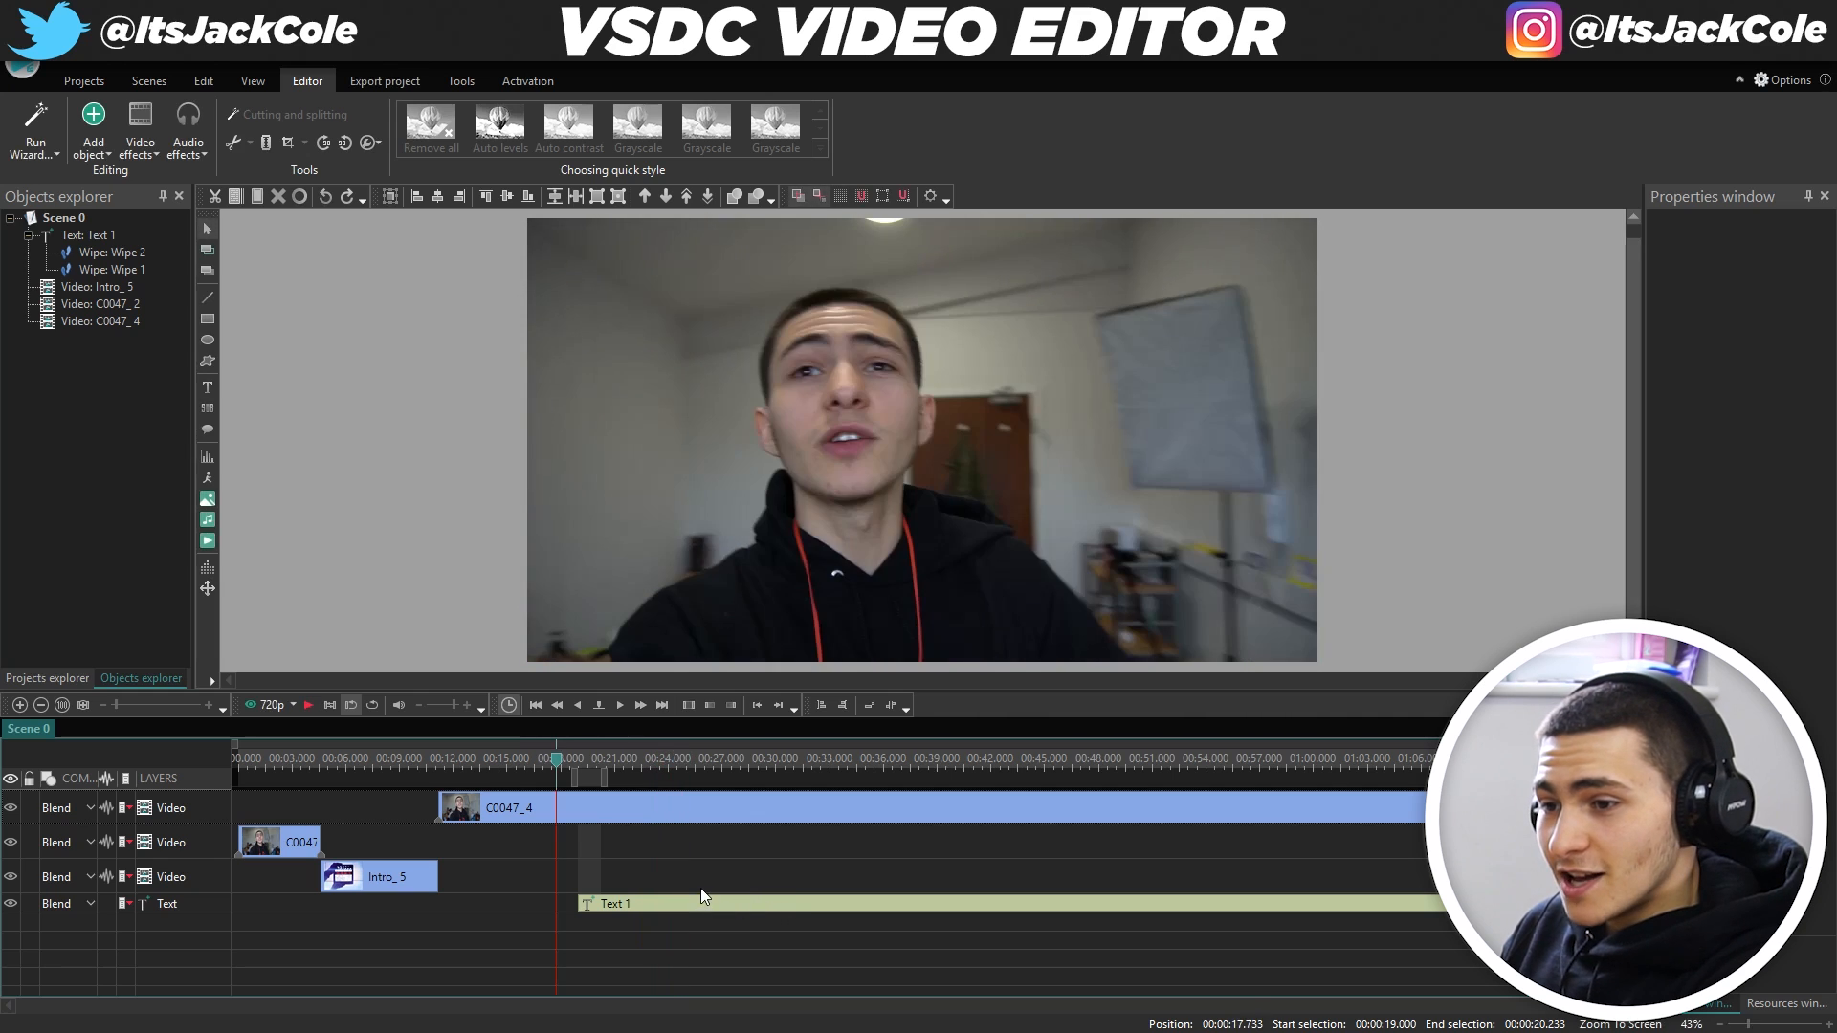
Trim the end of the title clip on the timeline so it lasts 6 seconds.
left_click(674, 764)
left_click_drag(677, 768, 681, 768)
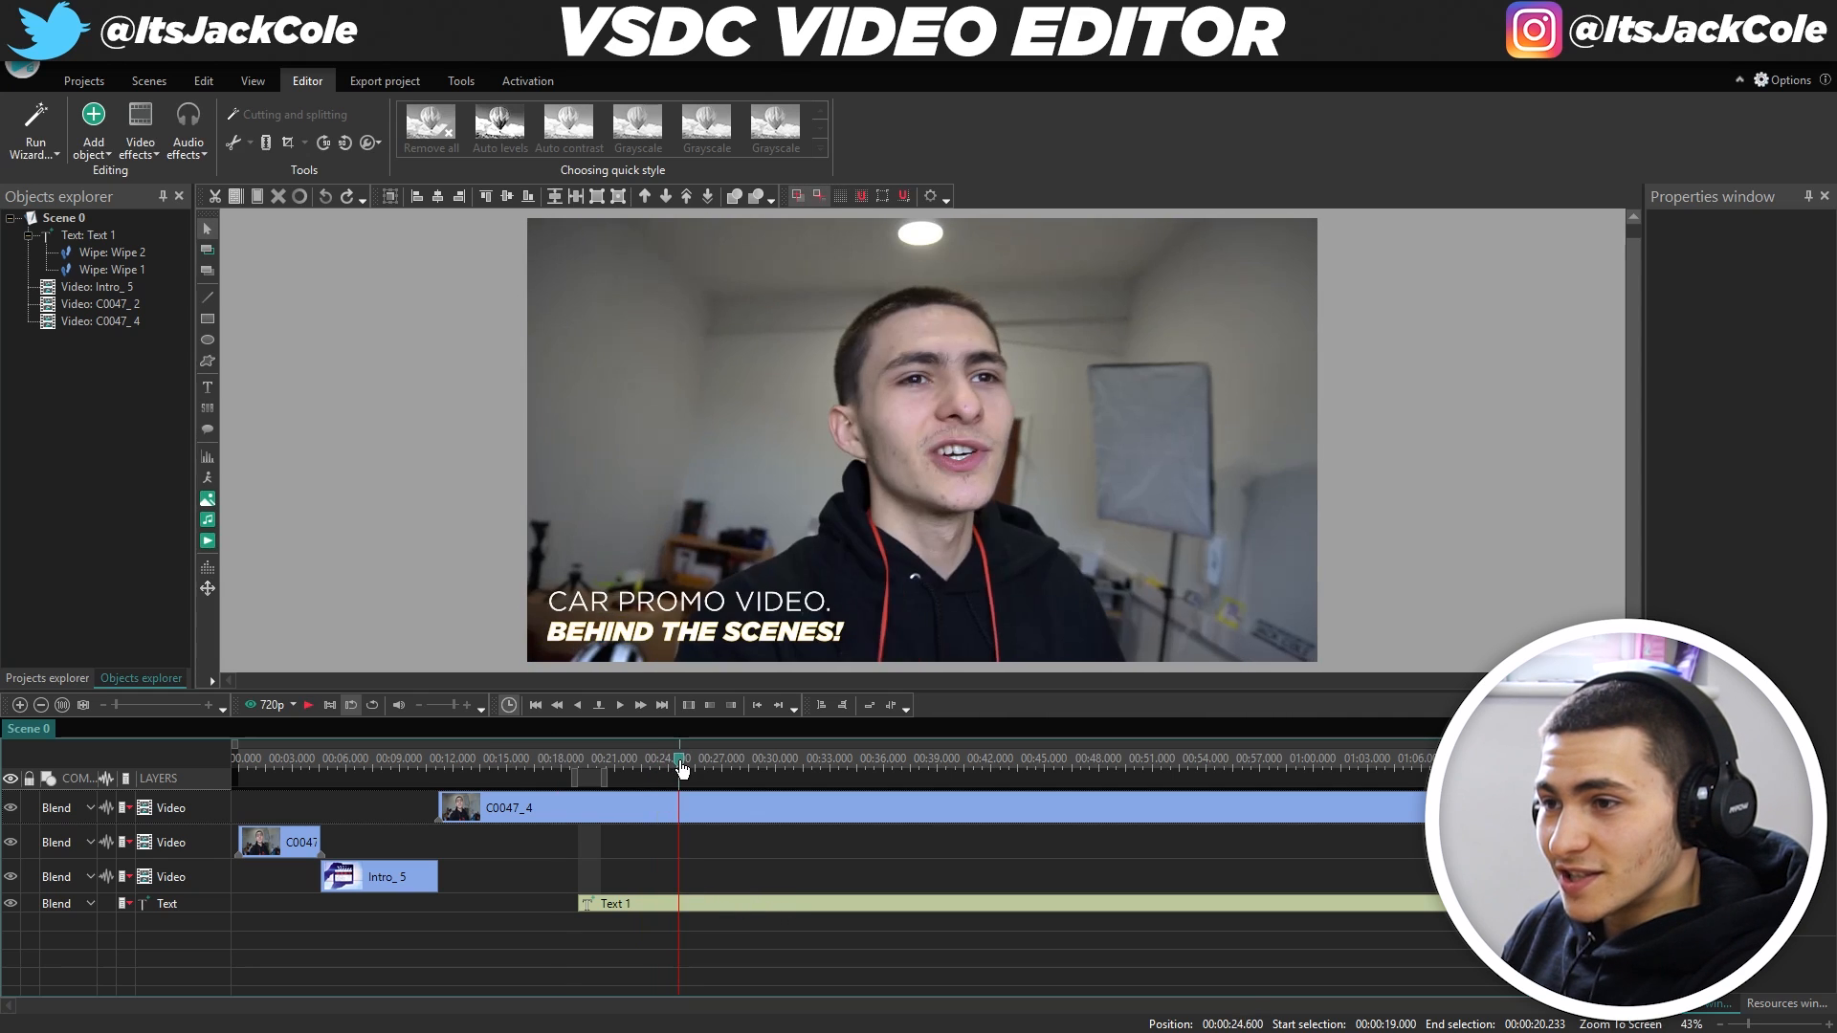
left_click(716, 906)
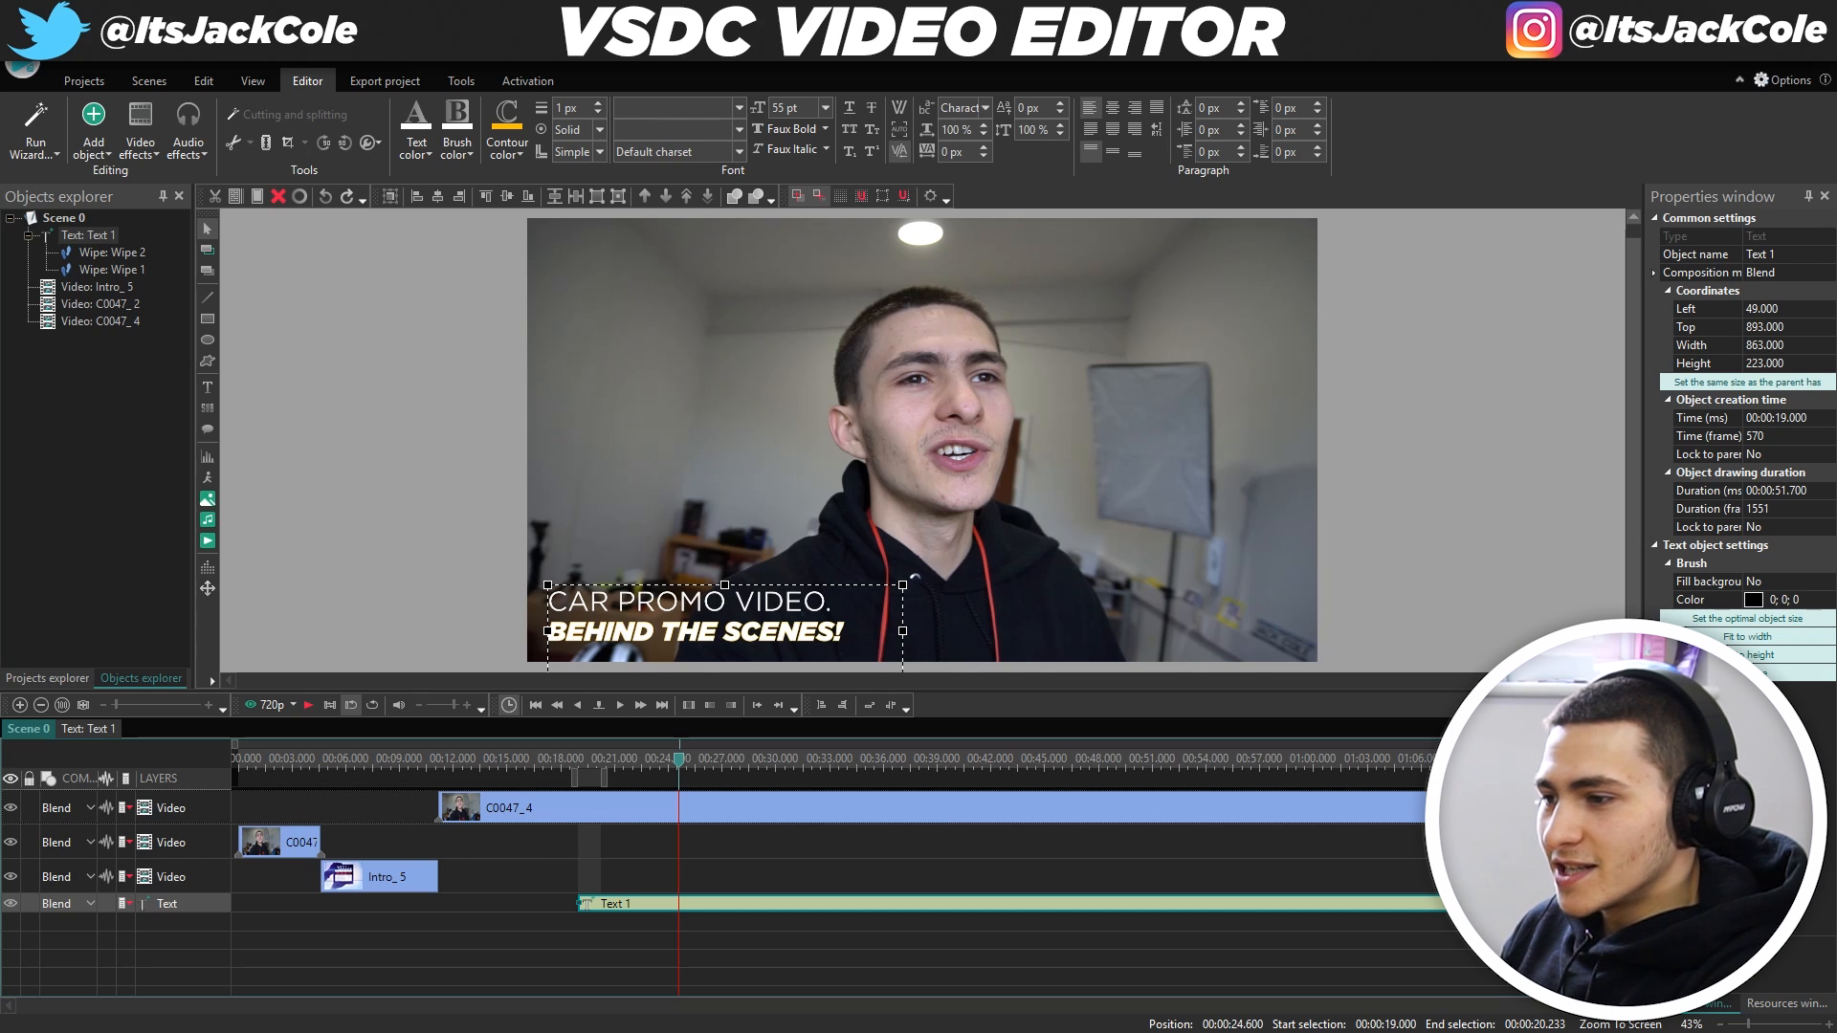
left_click_drag(1498, 903, 684, 928)
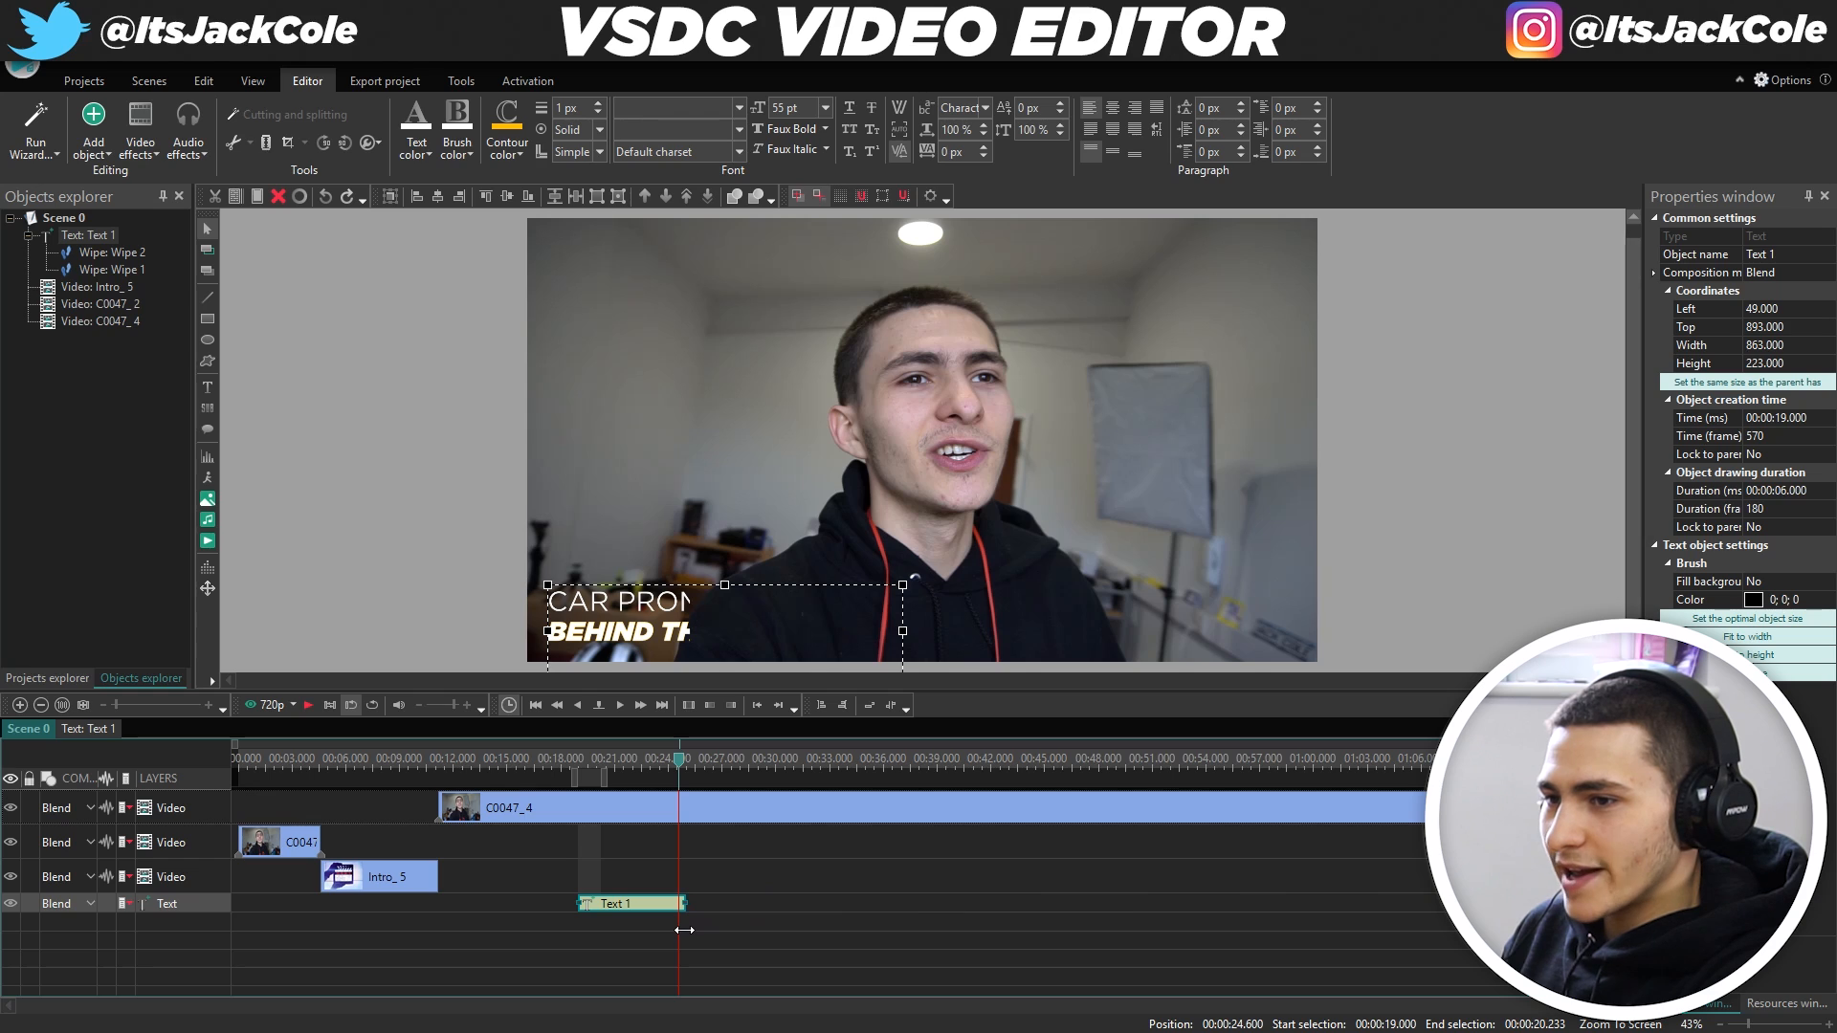
Play the scene from about 22.9 s past the title's end and place the playhead at about 28.3 s.
left_click(649, 760)
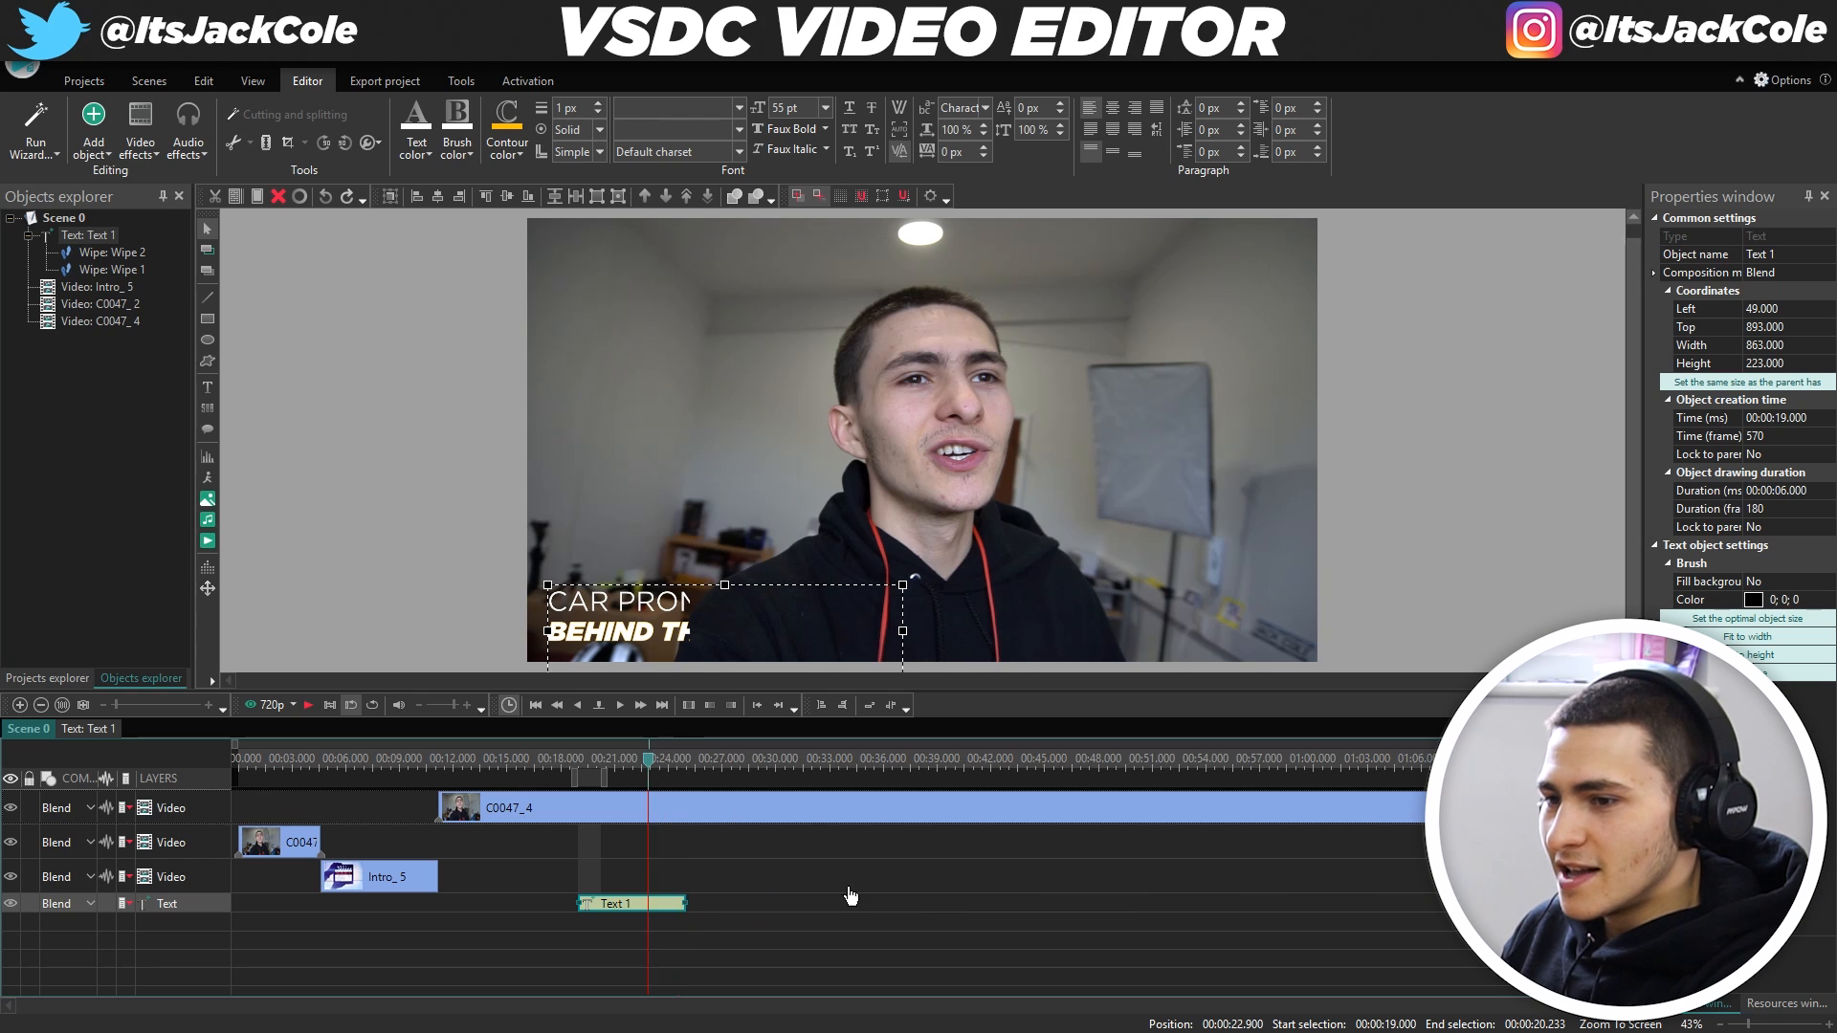
left_click(848, 895)
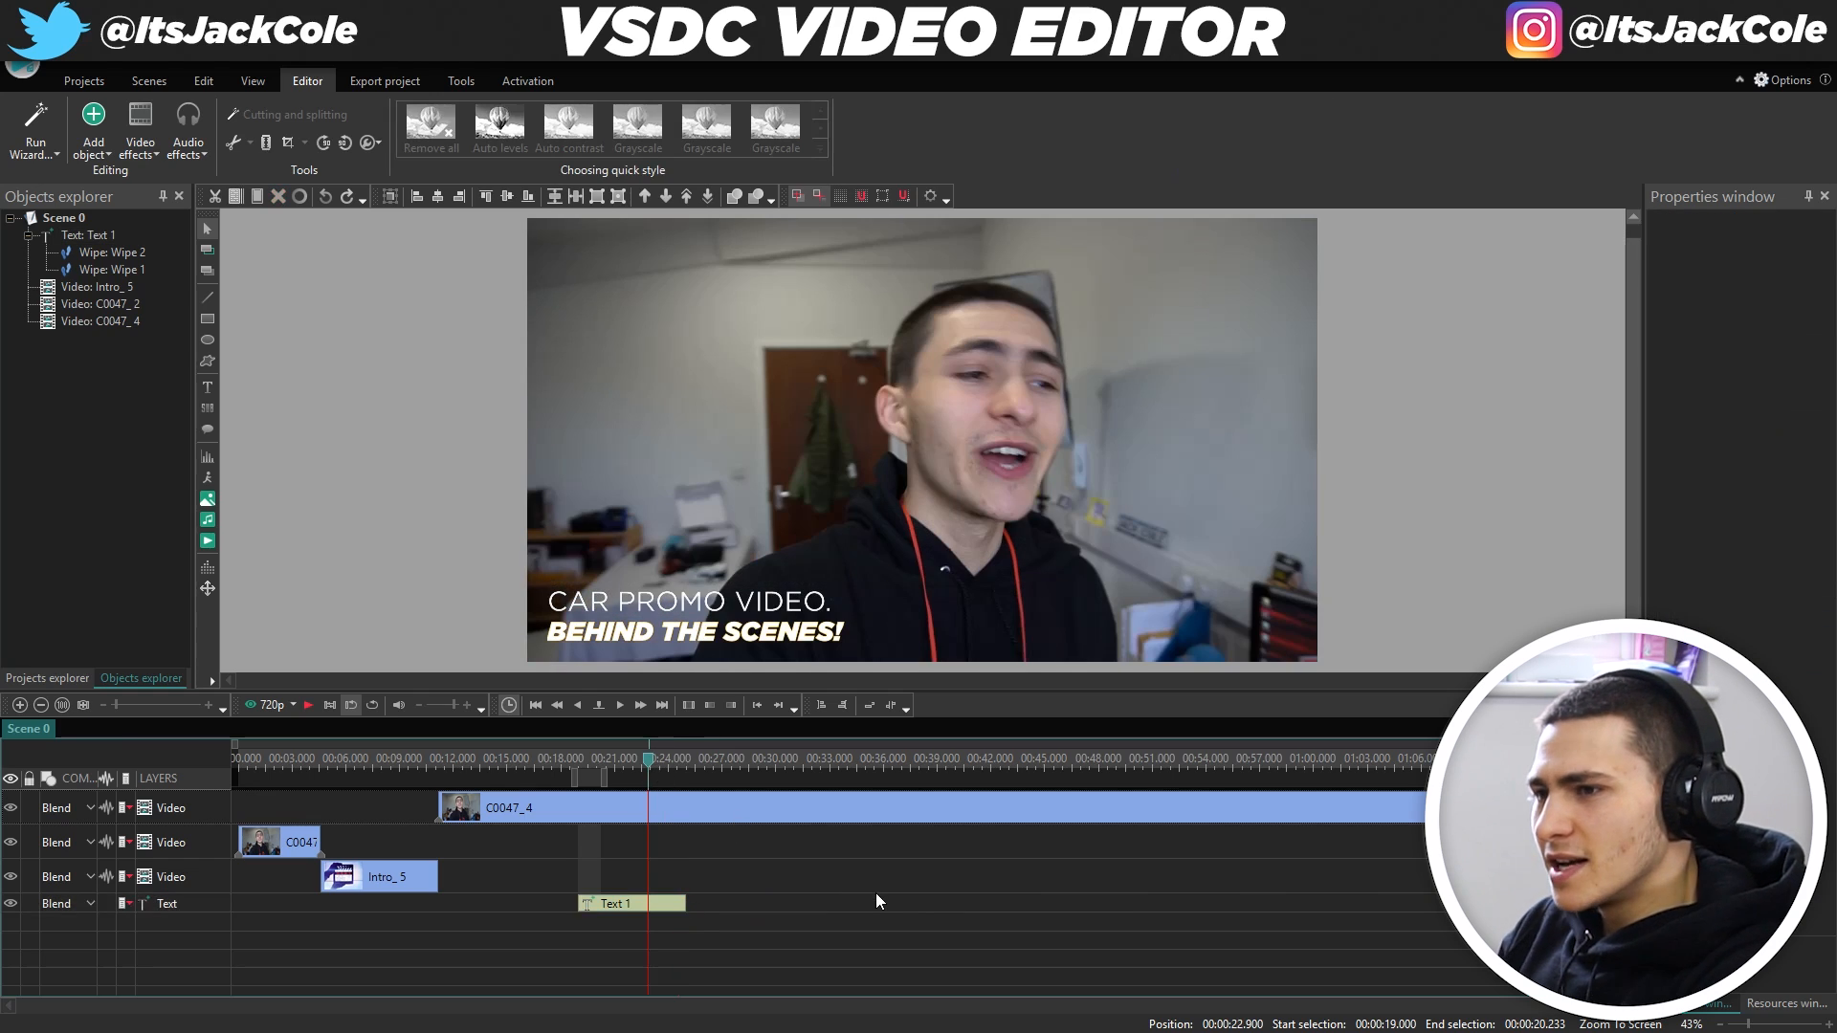
key("space")
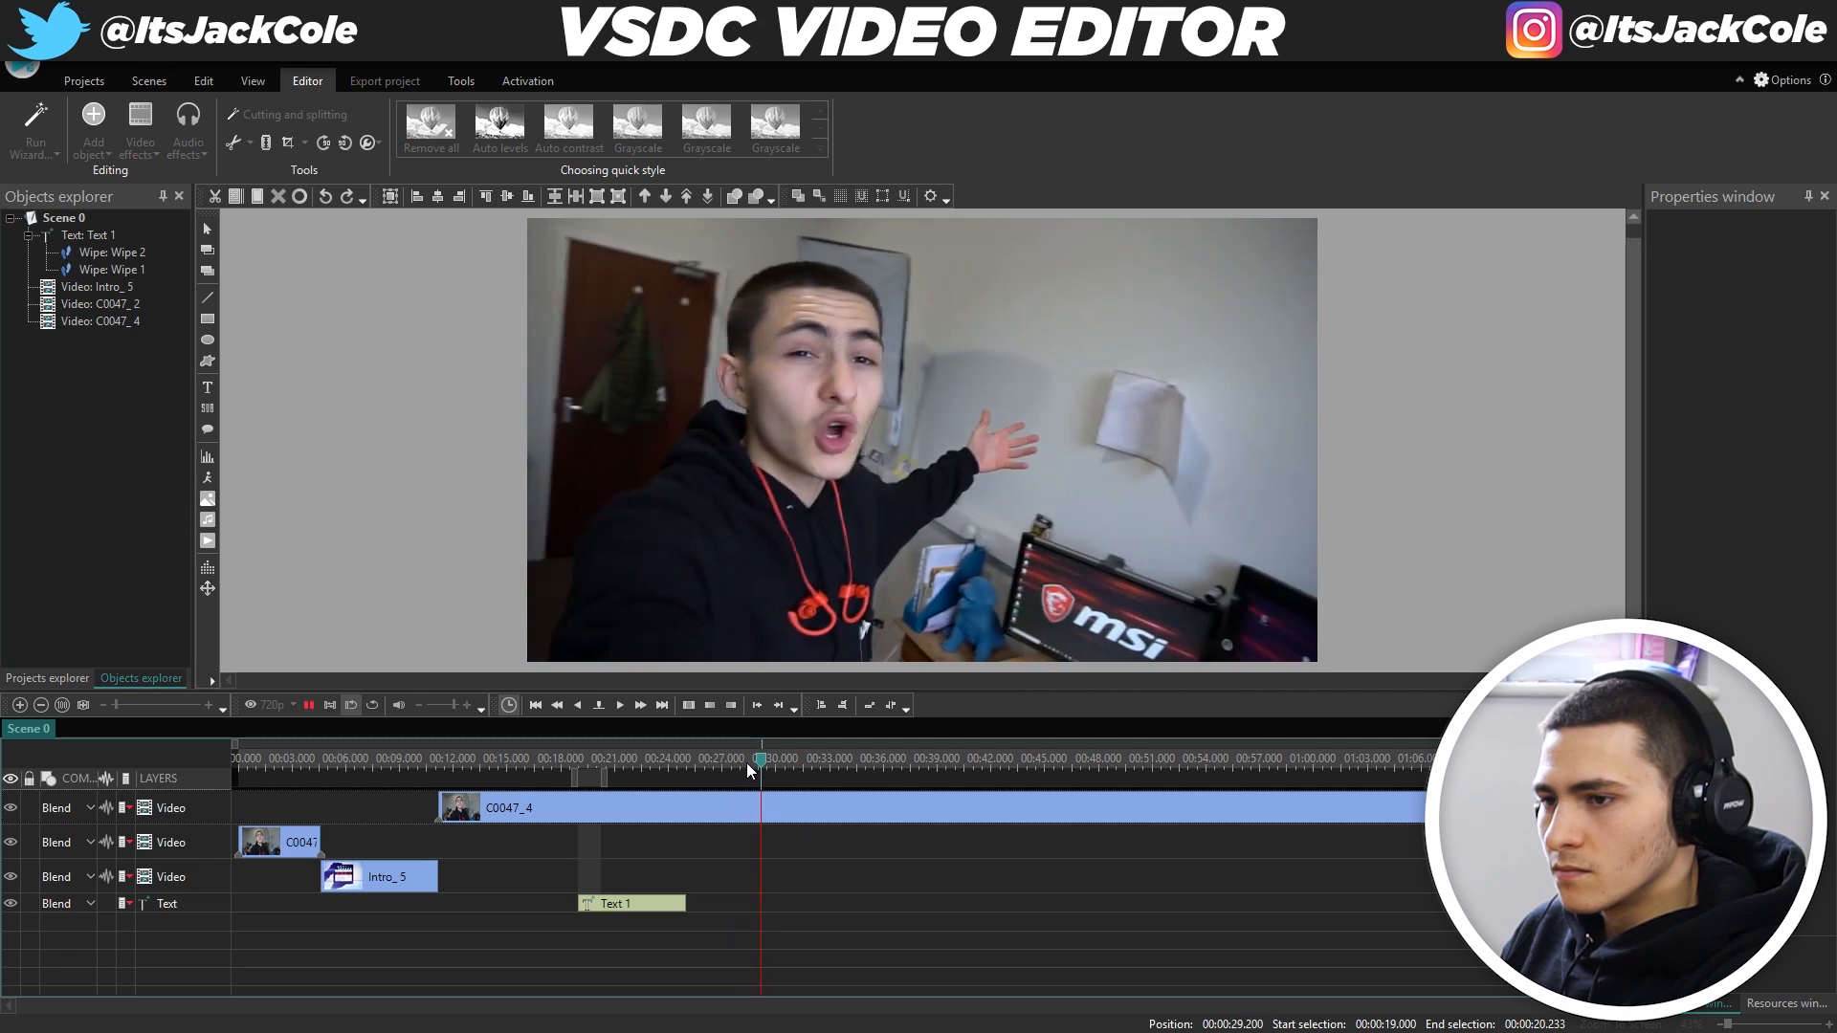
key("space")
left_click(749, 772)
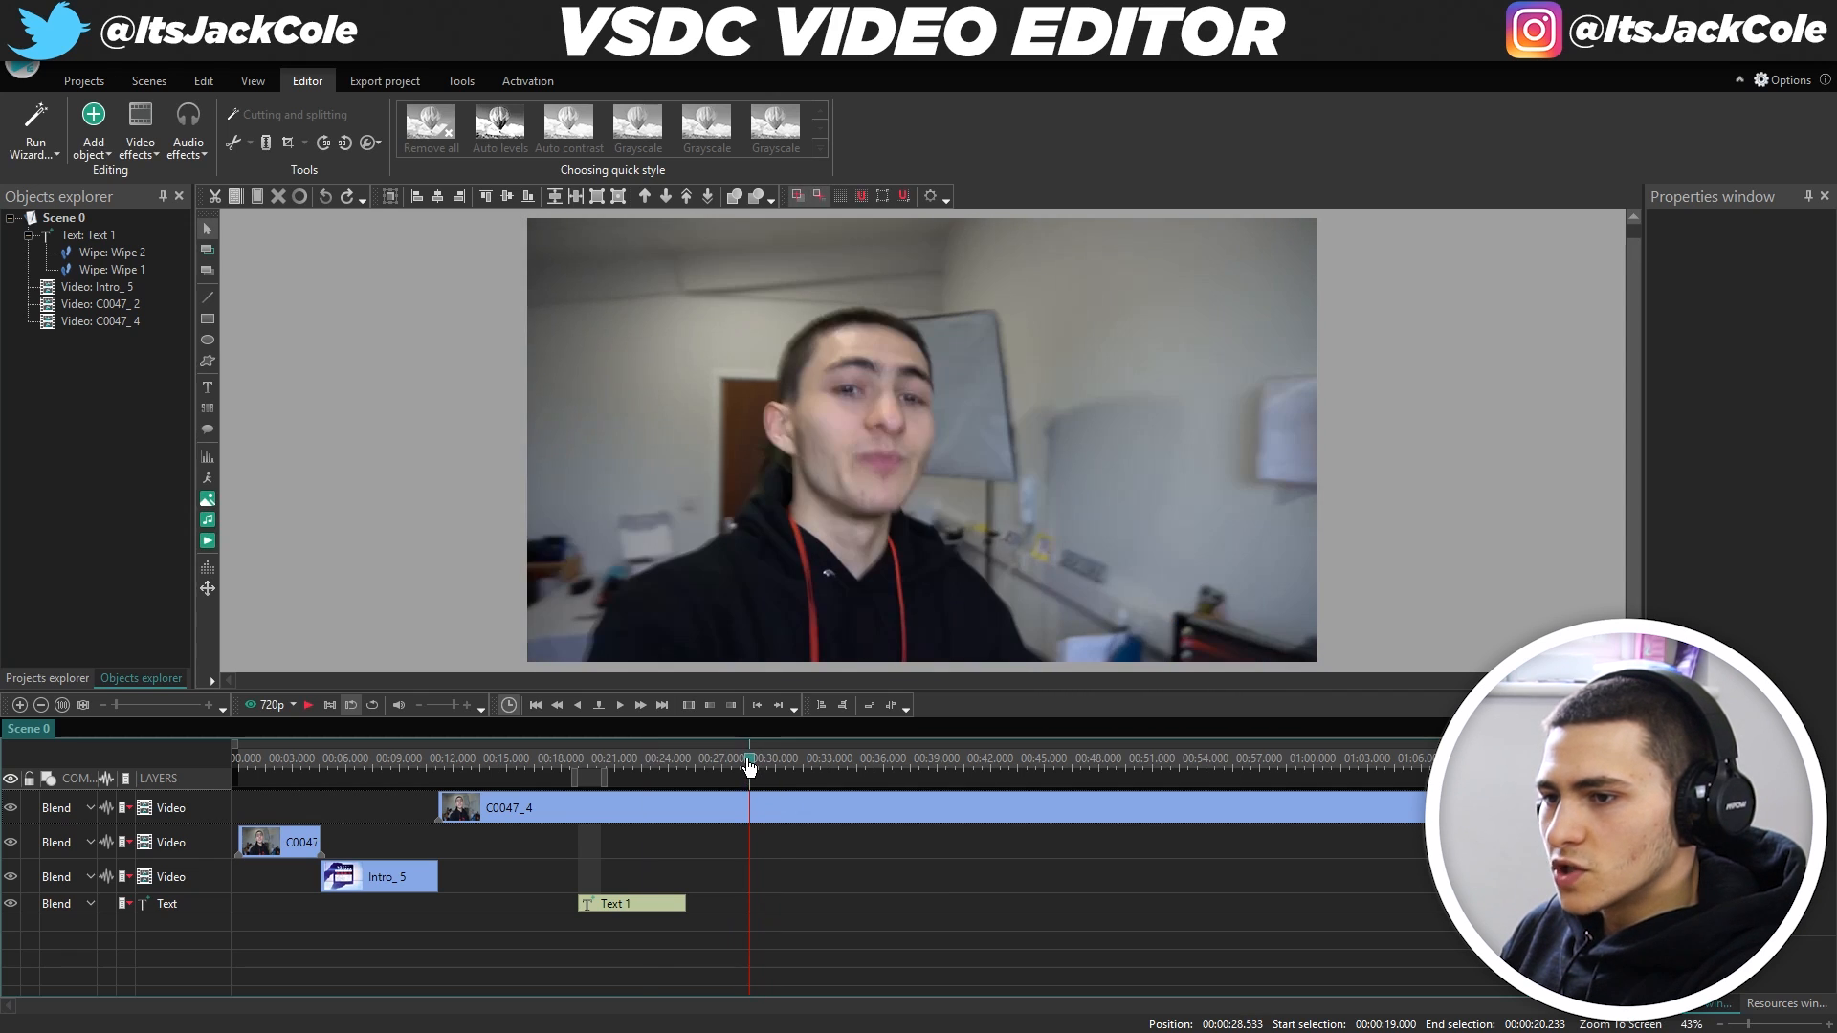
left_click_drag(749, 766, 747, 766)
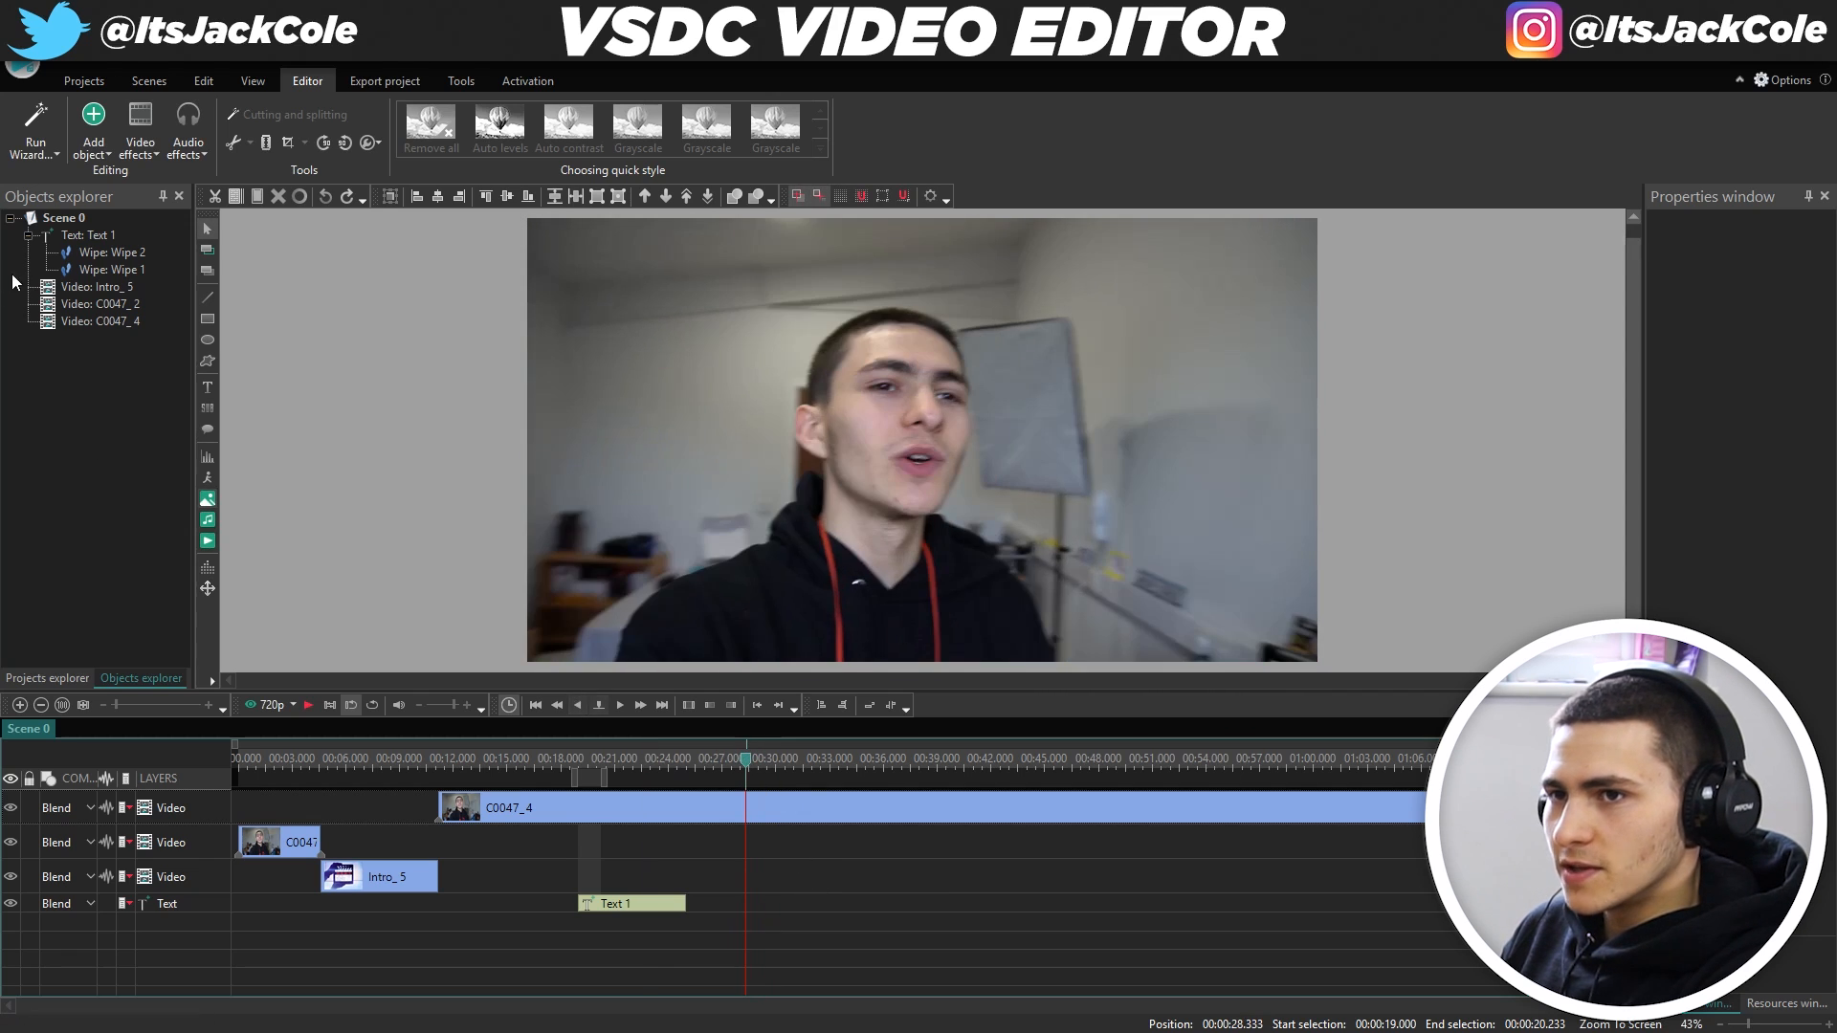
Add the video "WinThis - X6 x RS" from the FINISHED PROJECTS folder on RECORD DRIVE to a new layer at the cursor position.
left_click(100, 151)
left_click(224, 481)
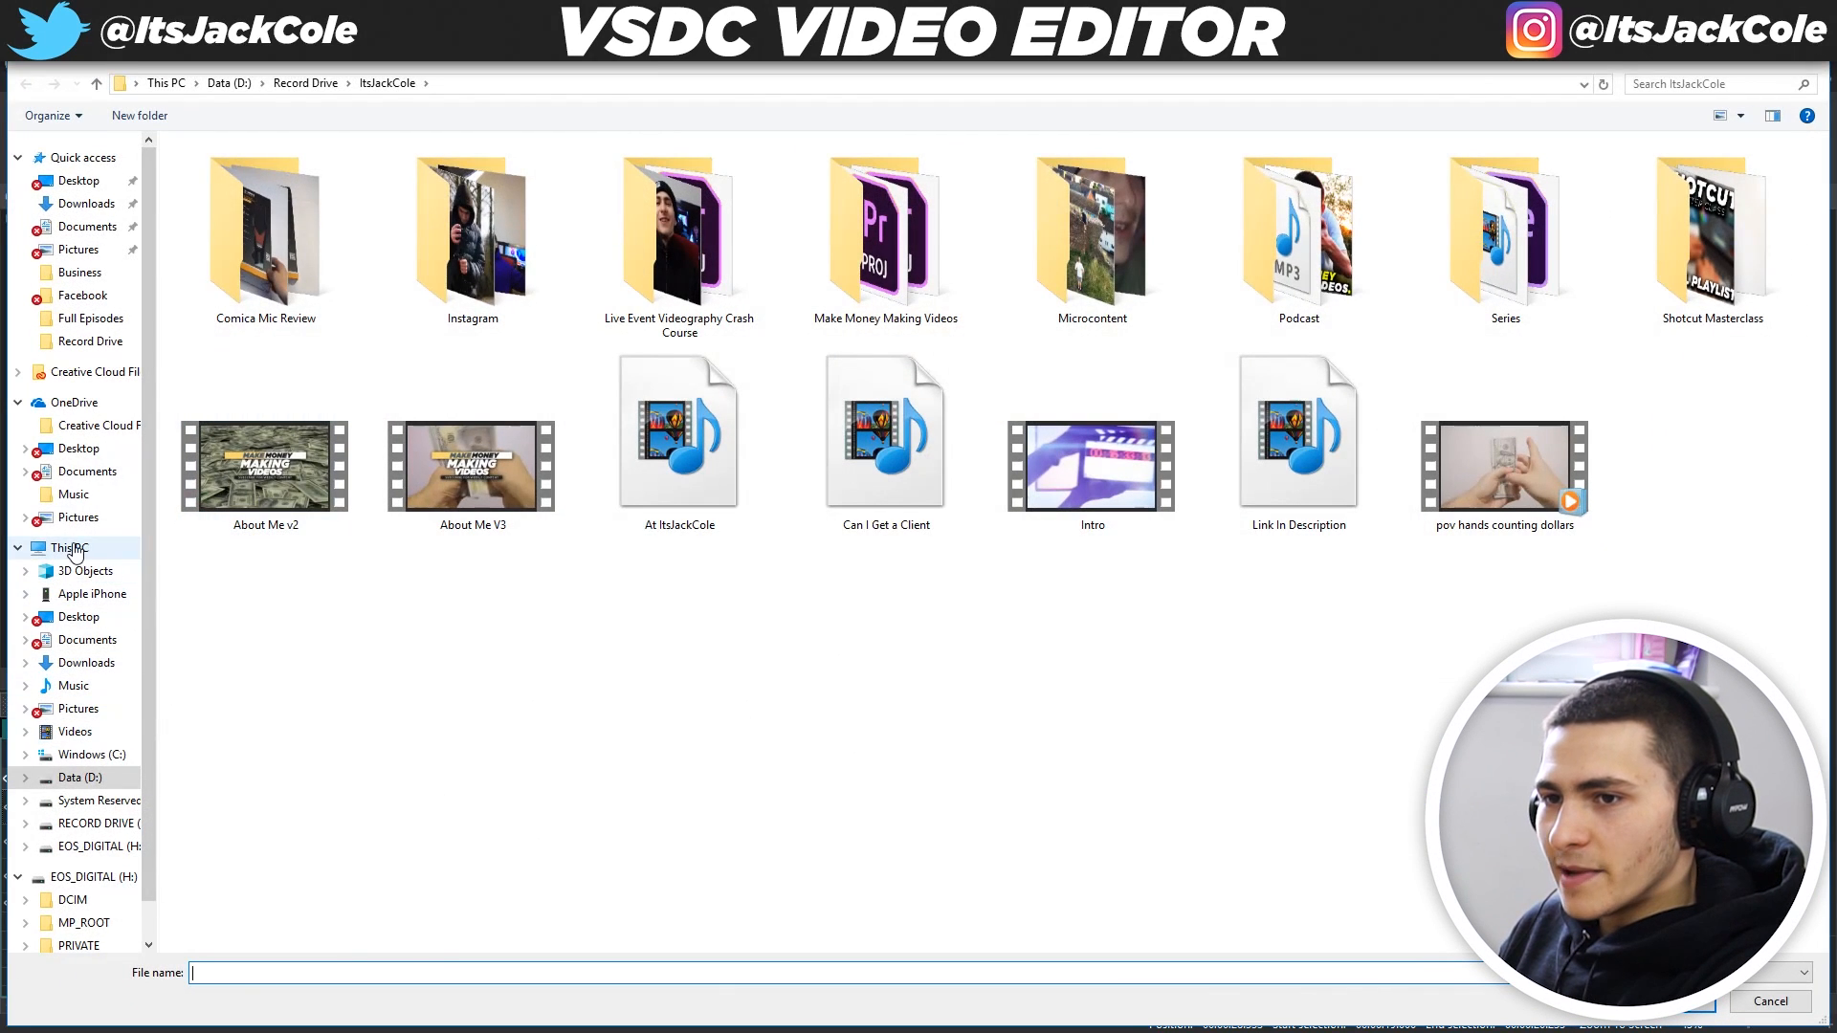
left_click(70, 547)
double_click(1443, 334)
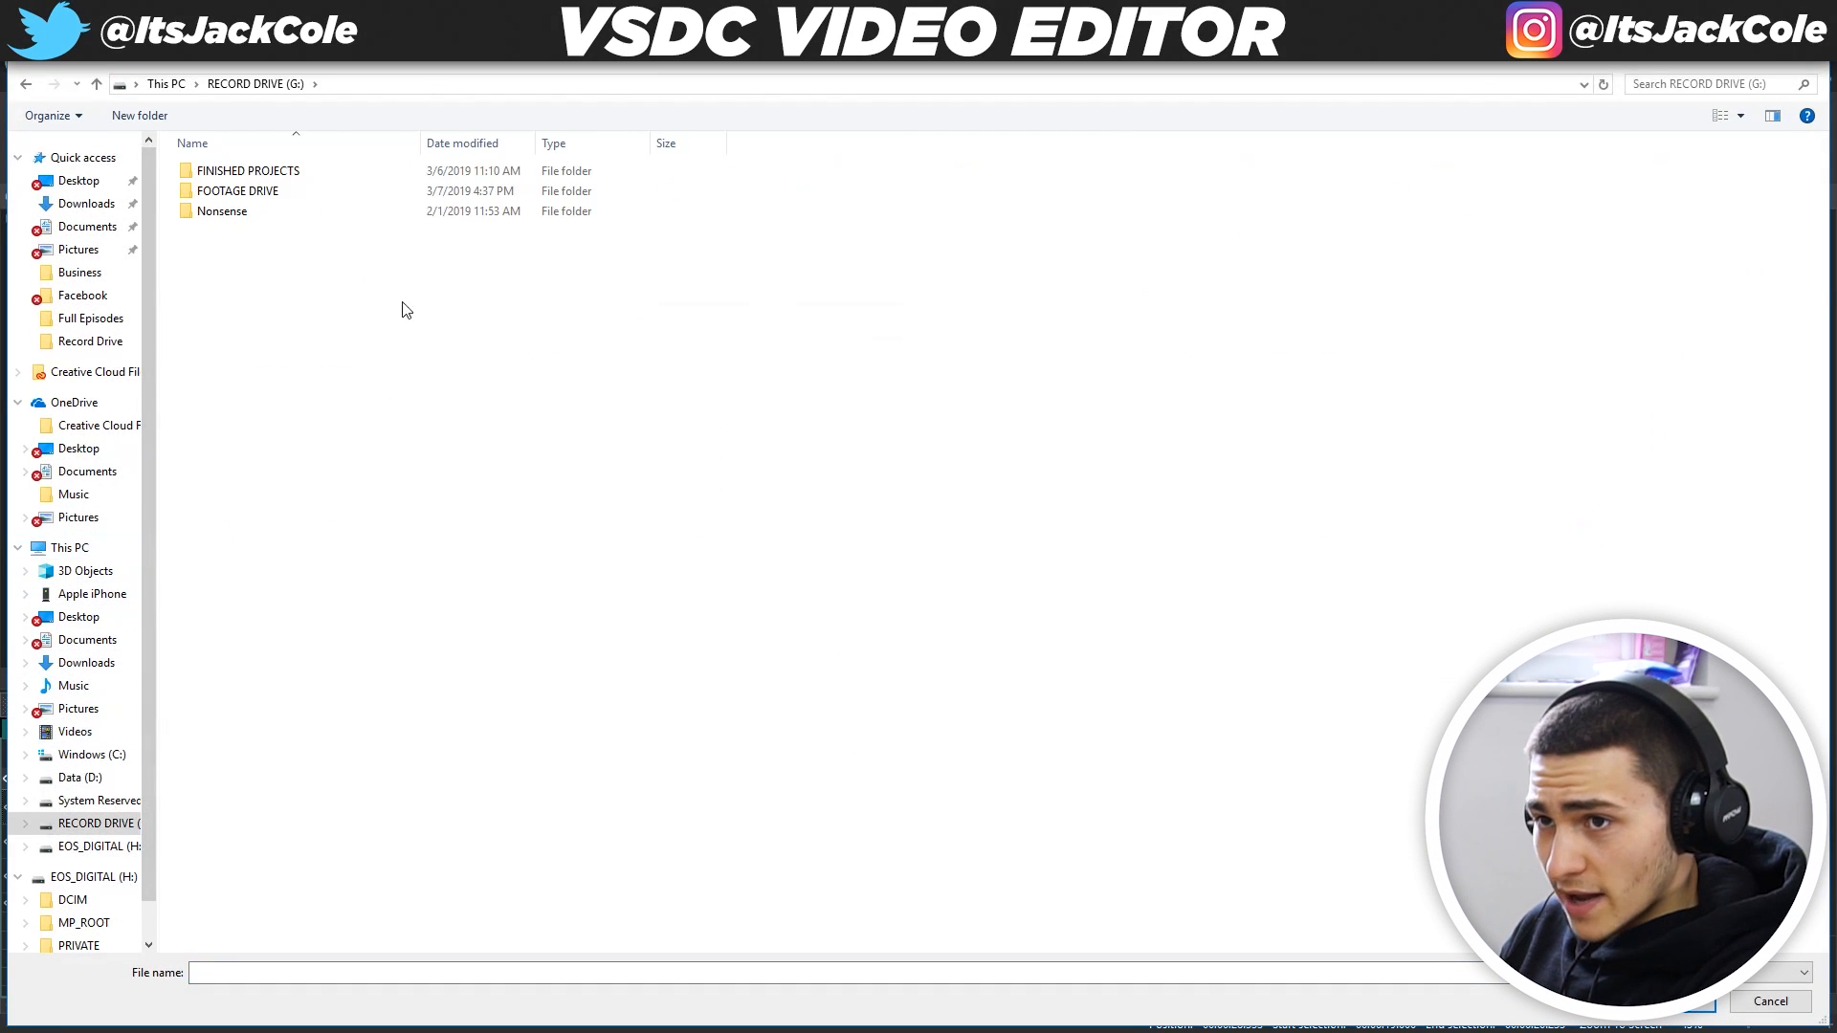
double_click(317, 172)
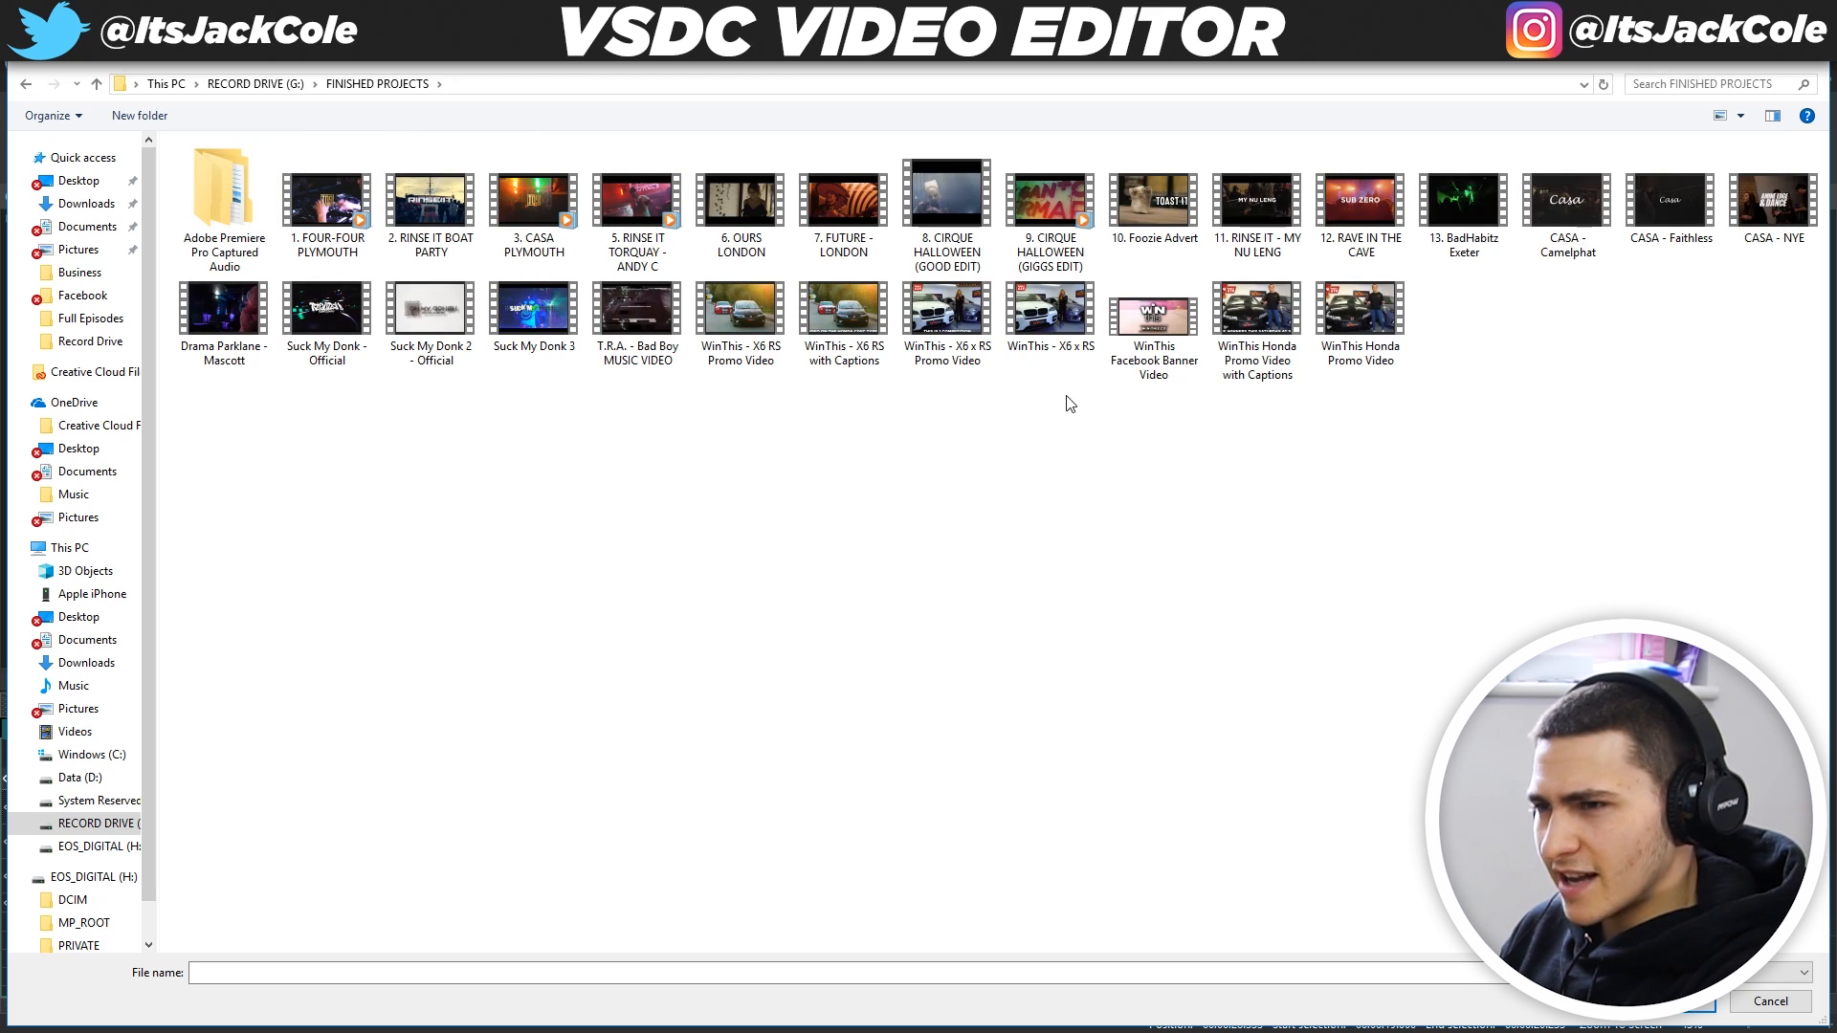
left_click(1053, 316)
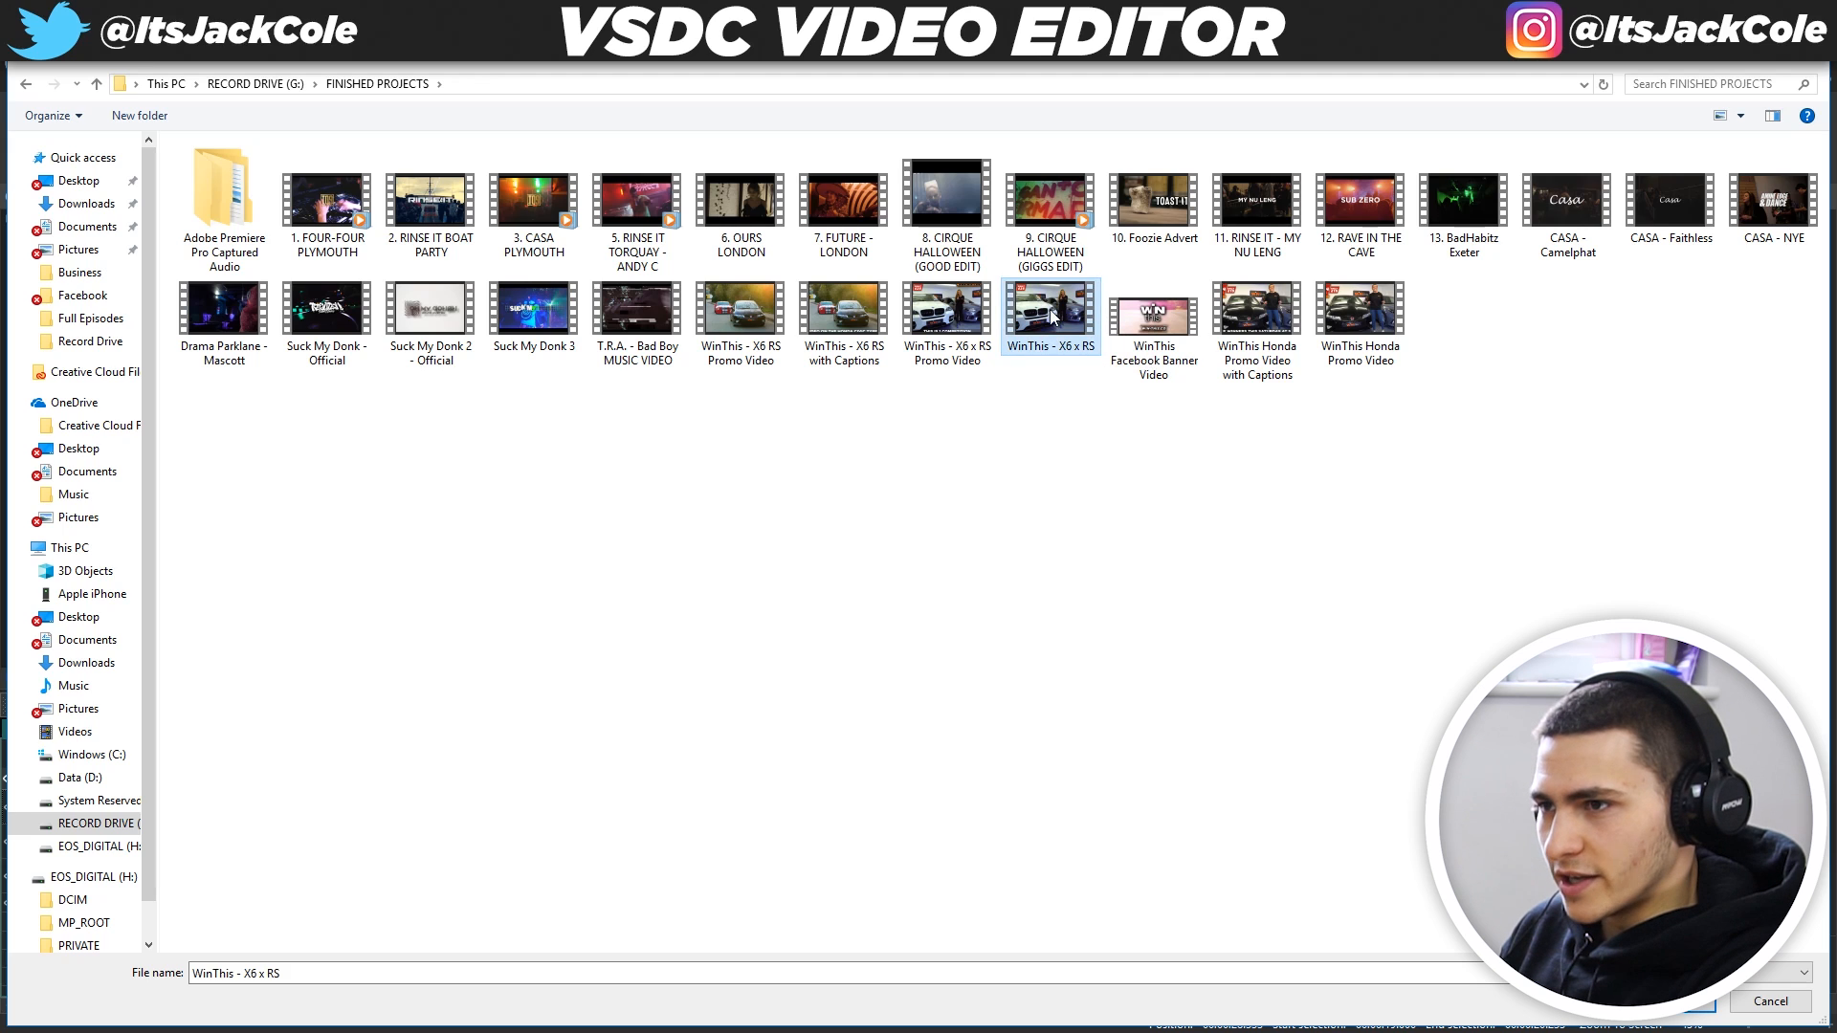
left_click(1693, 1006)
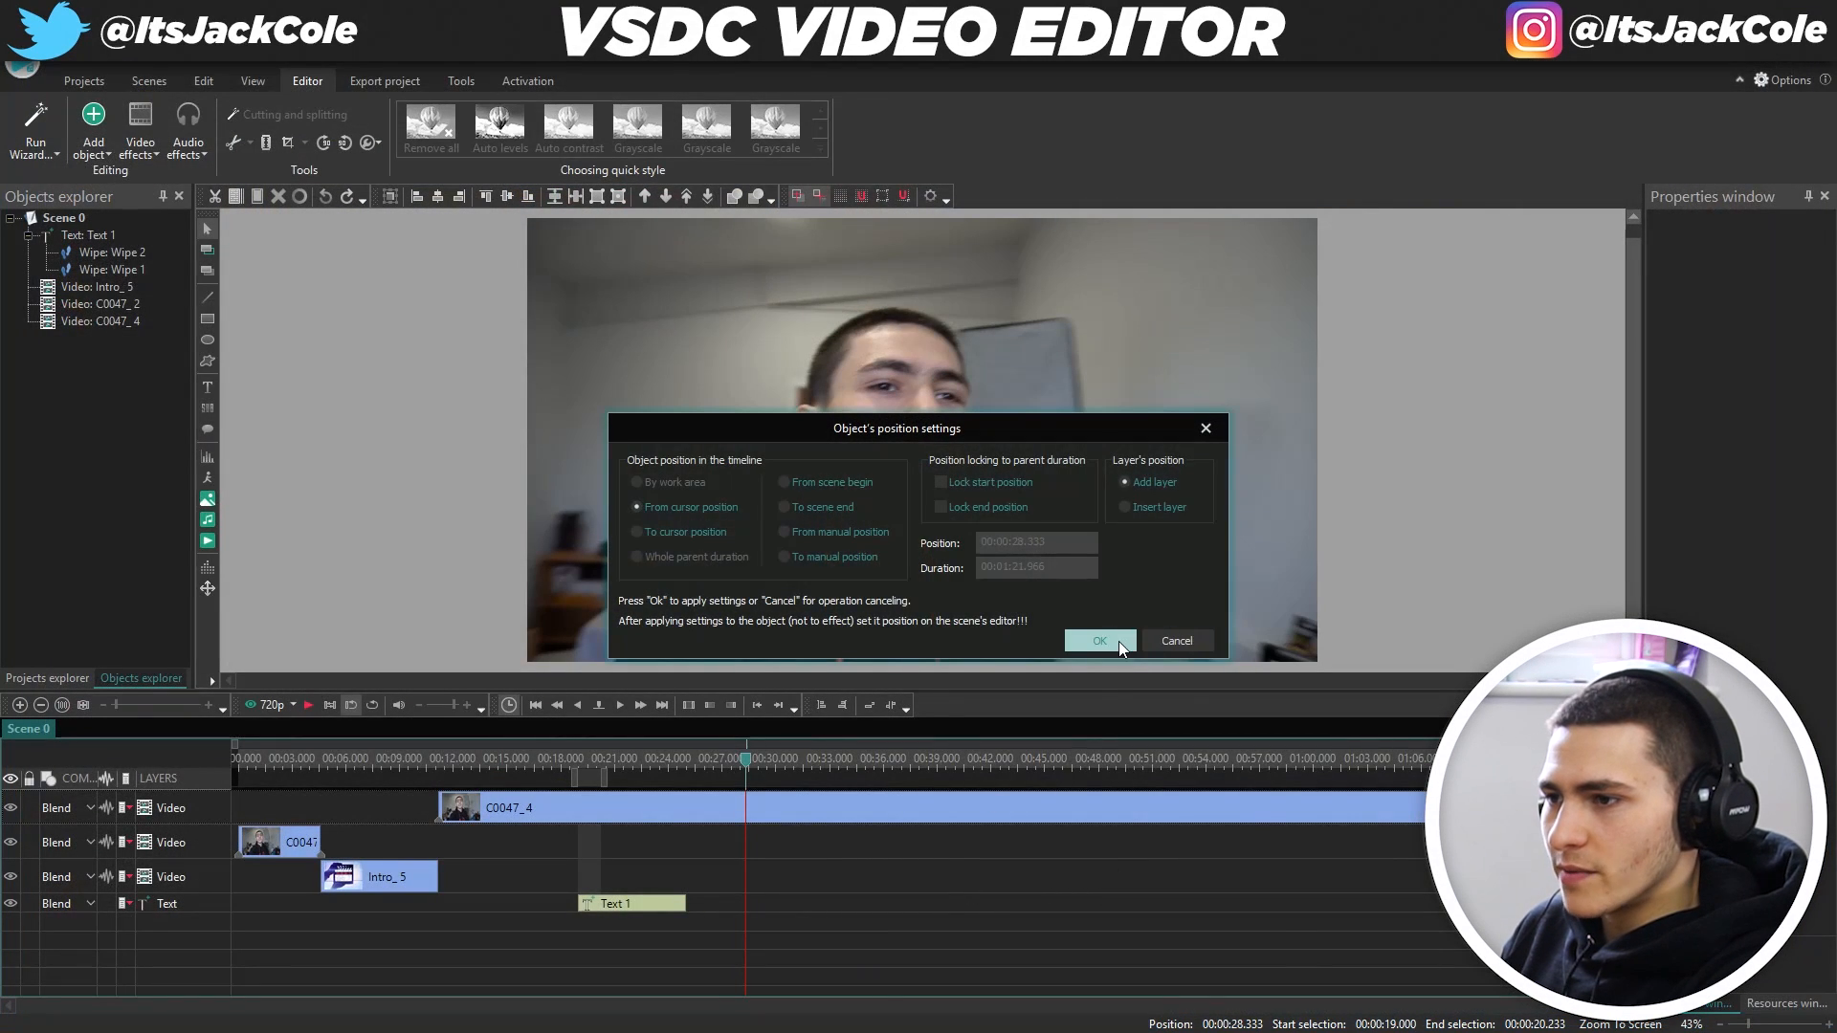
left_click(1118, 641)
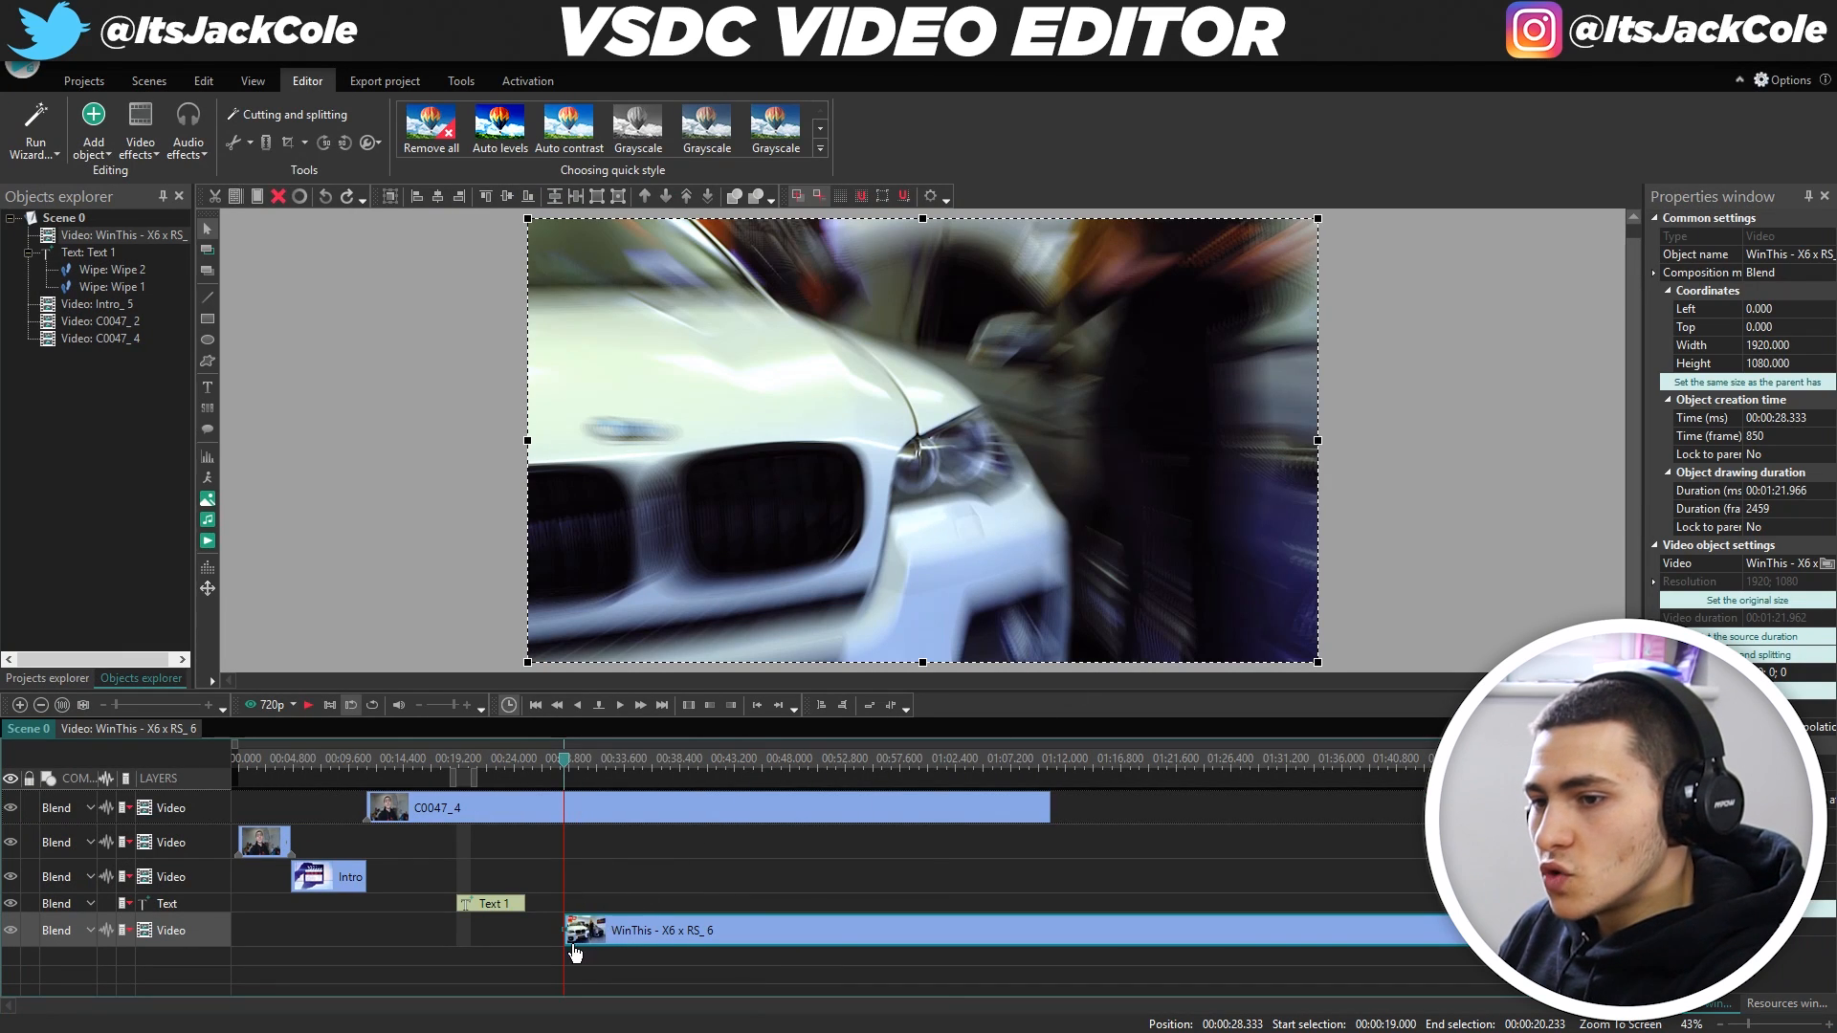
Split the WinThis car clip at about 45.9 s on the timeline.
left_click(537, 938)
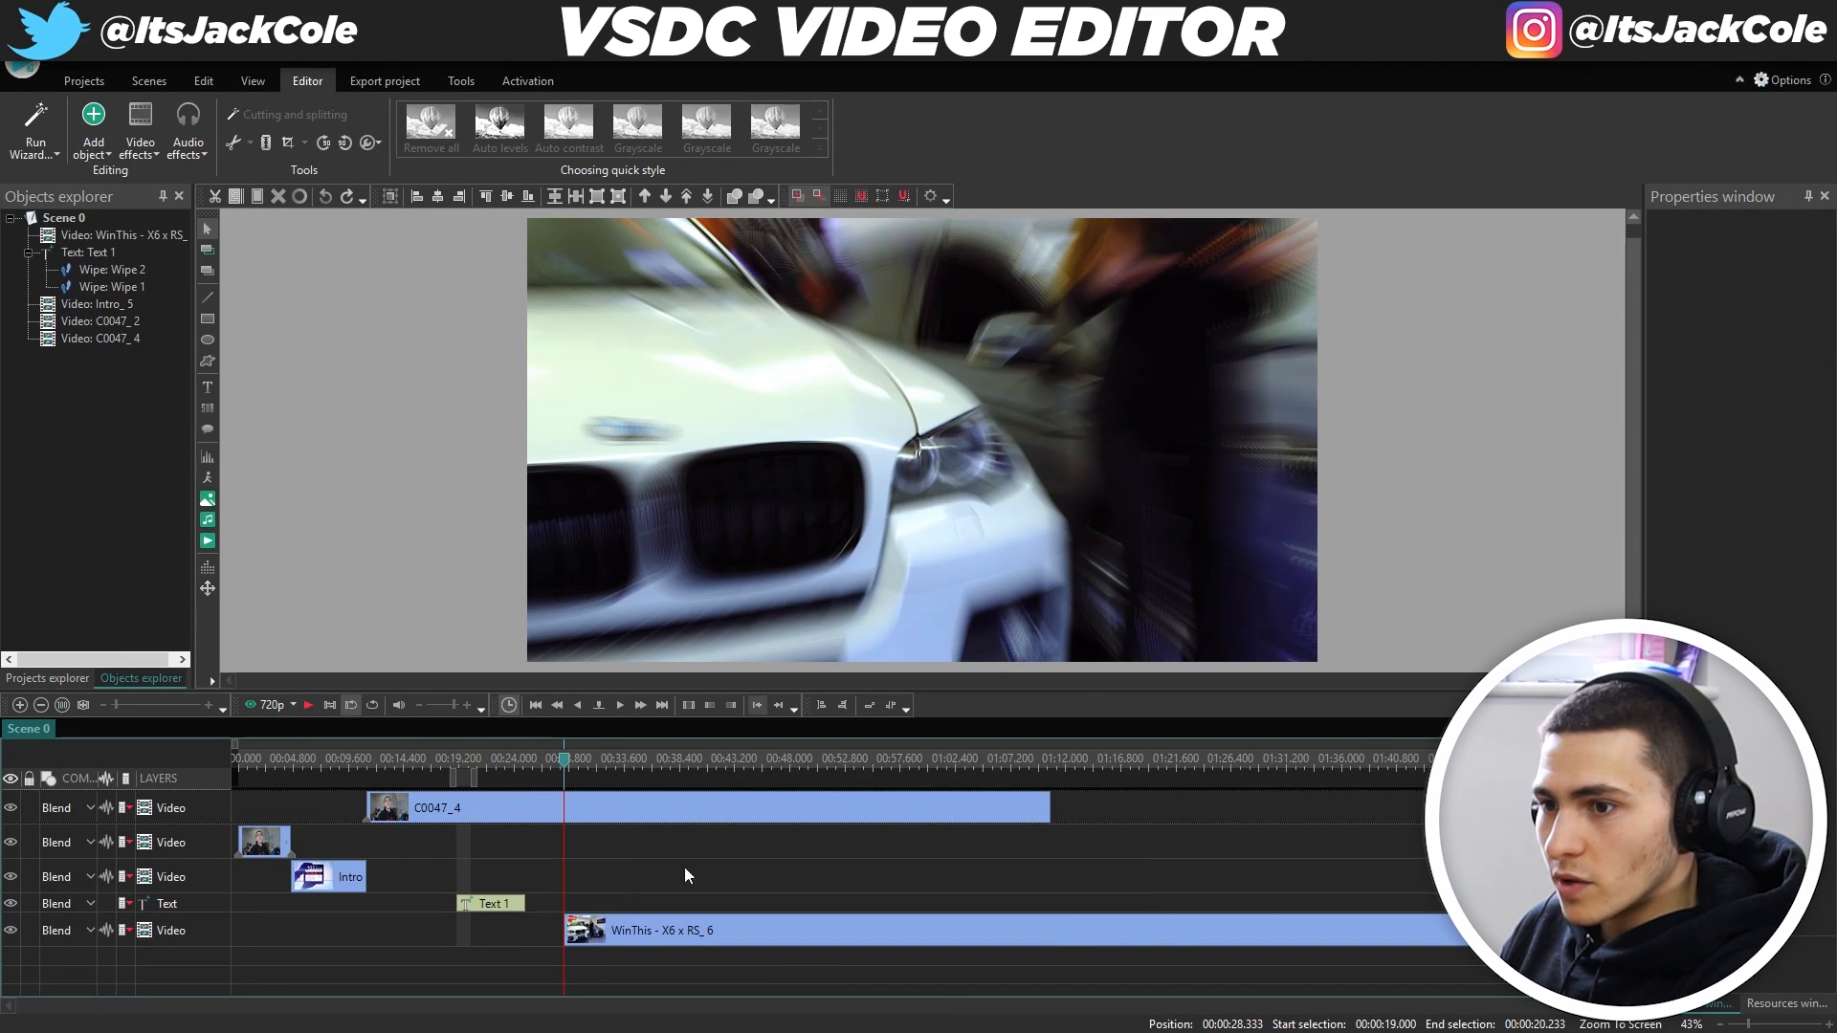
left_click(618, 942)
left_click(571, 812)
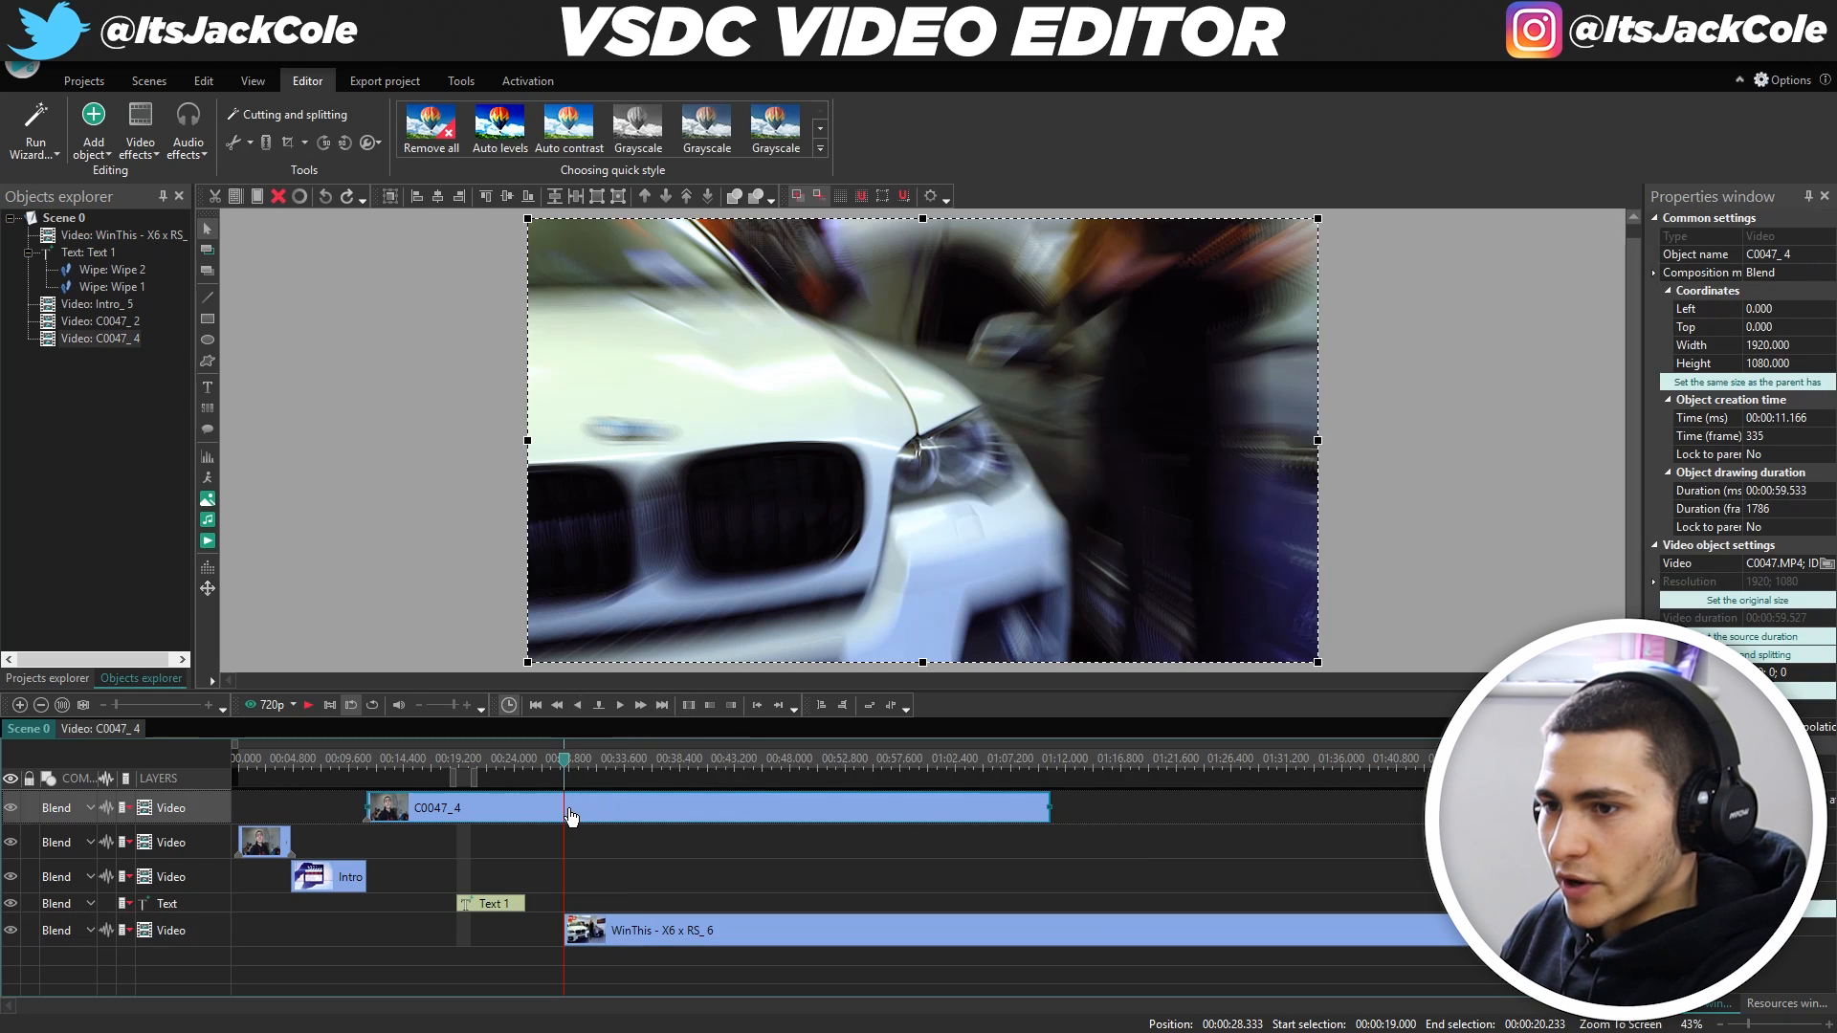
left_click(607, 943)
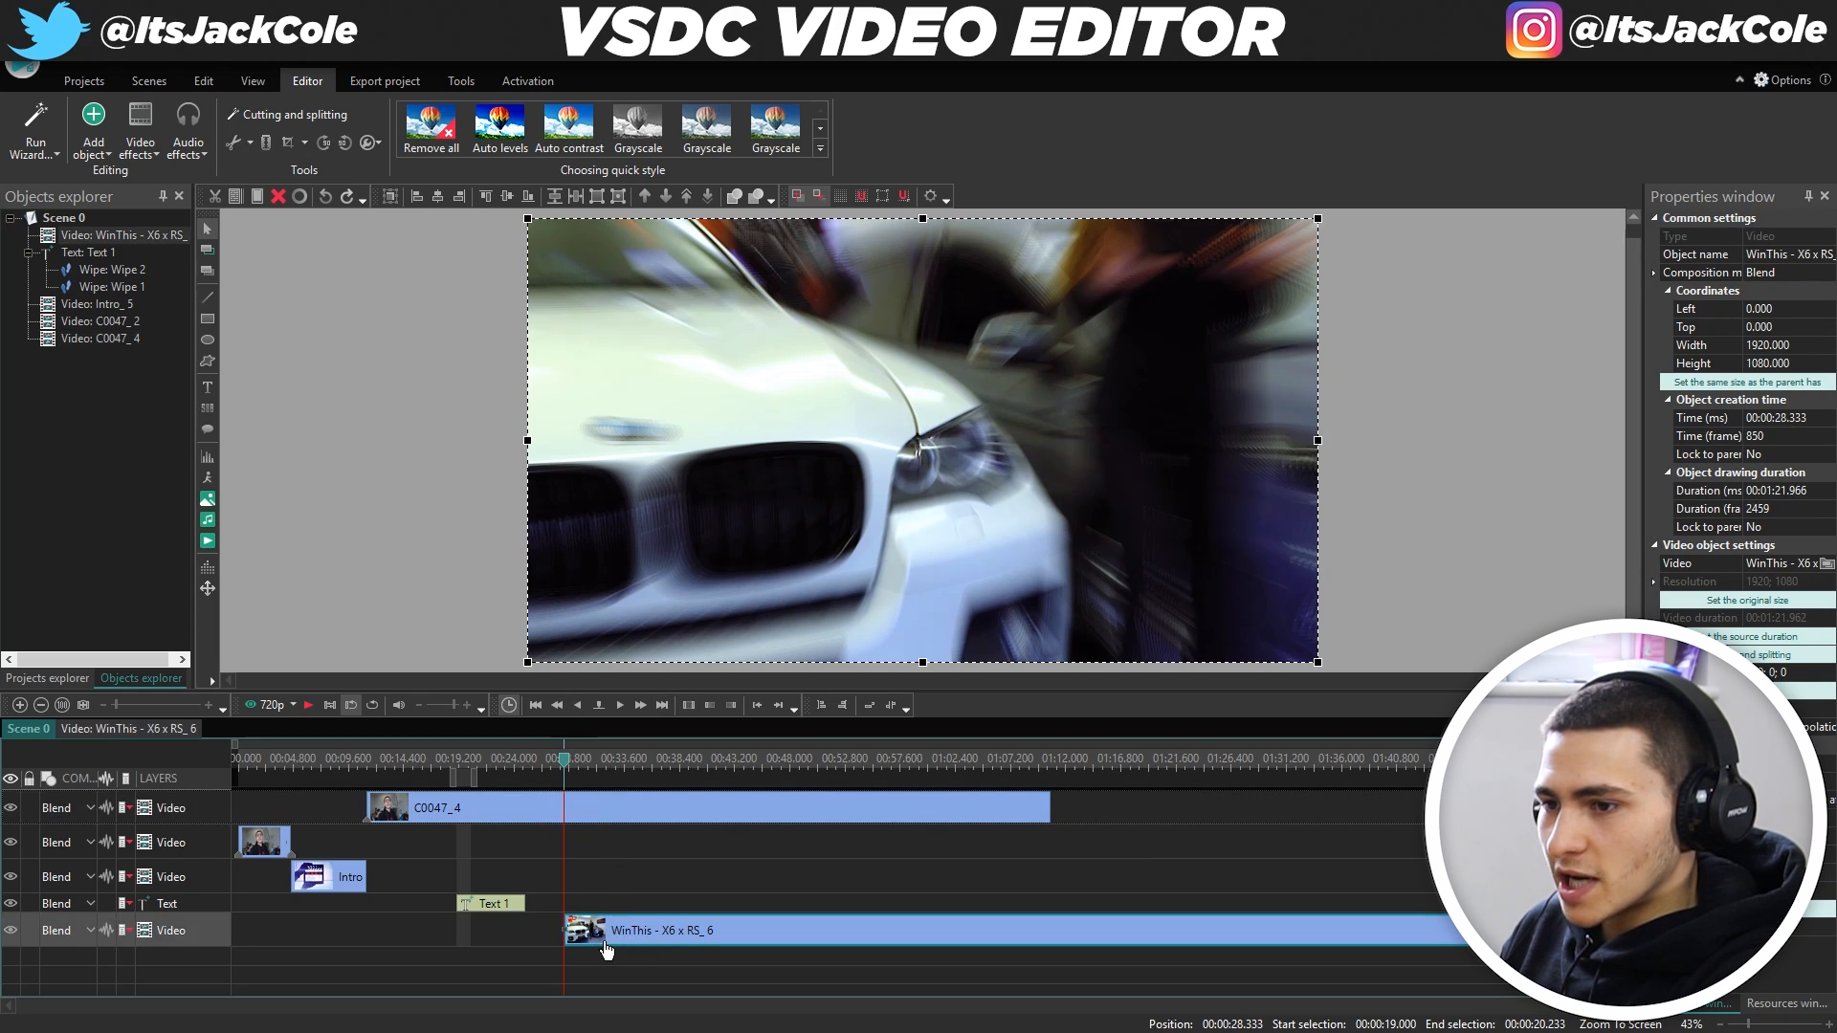
left_click_drag(572, 765, 768, 784)
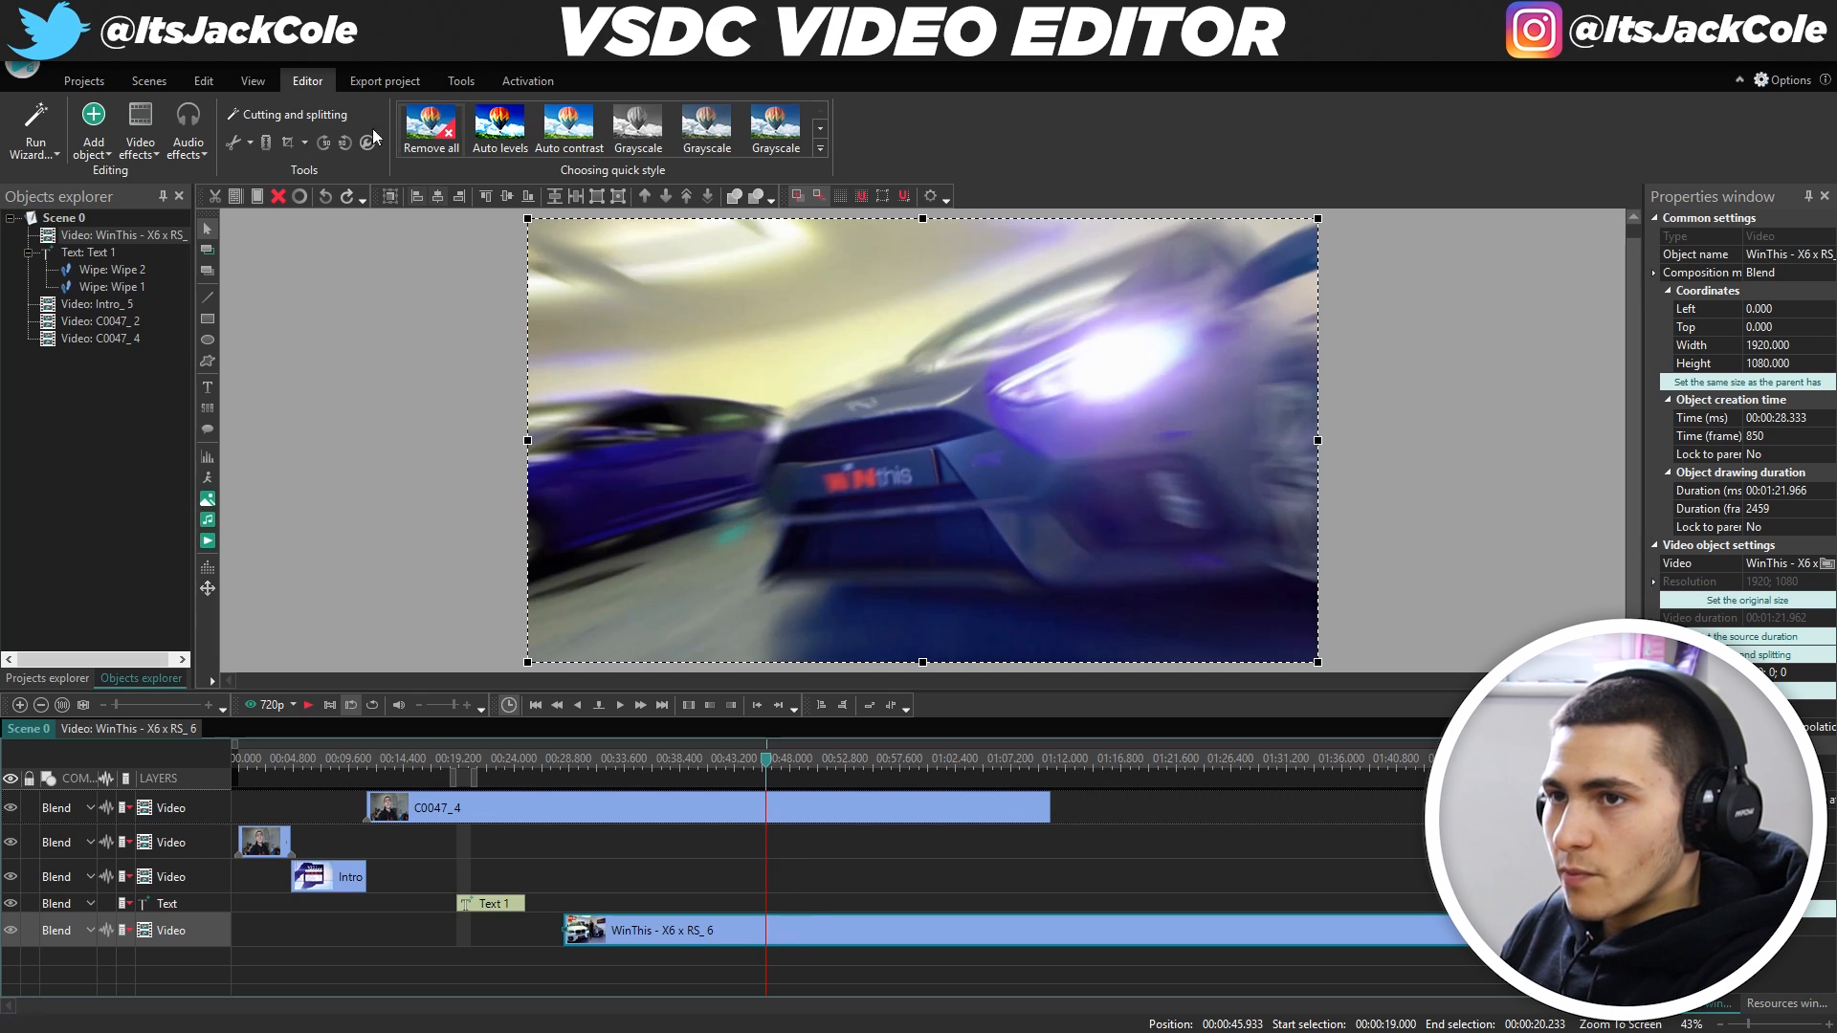
left_click(266, 144)
Move the second piece of the WinThis clip so it starts at about 28.3 s on the timeline.
left_click_drag(909, 932, 762, 934)
left_click(607, 766)
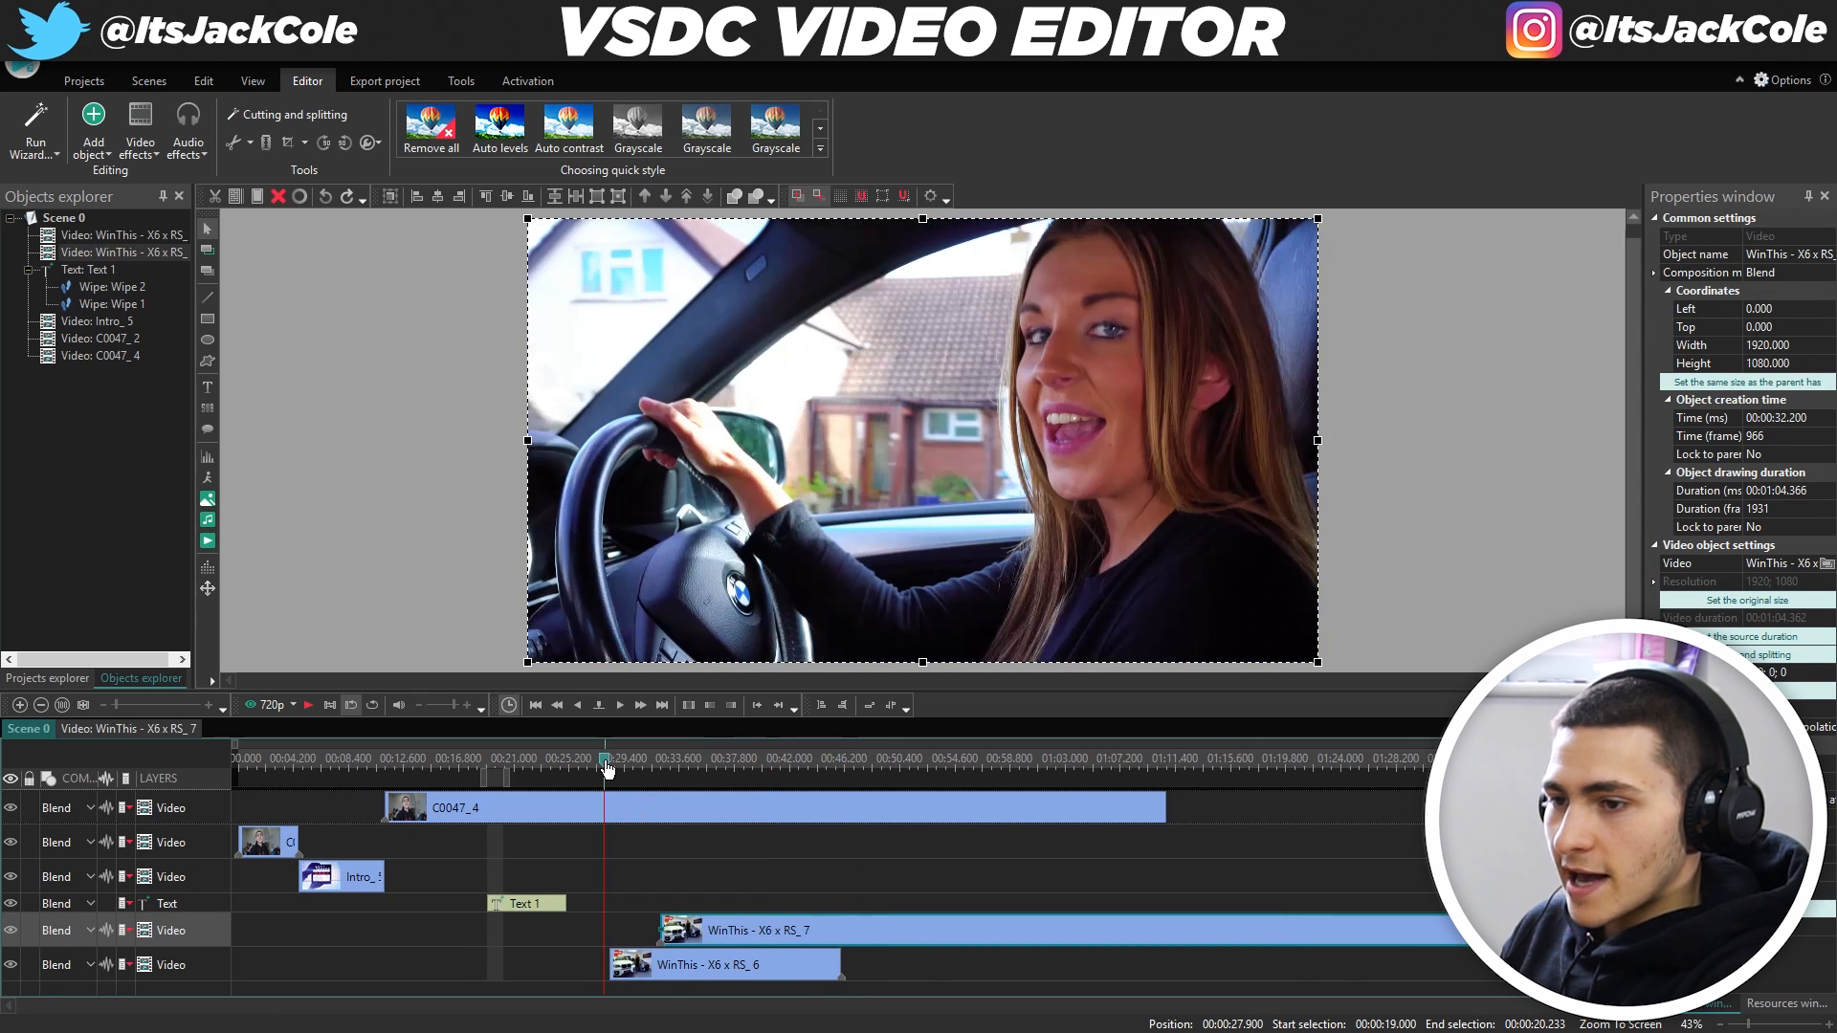
key("Right")
key("Right")
key("Right")
key("Right")
key("Right")
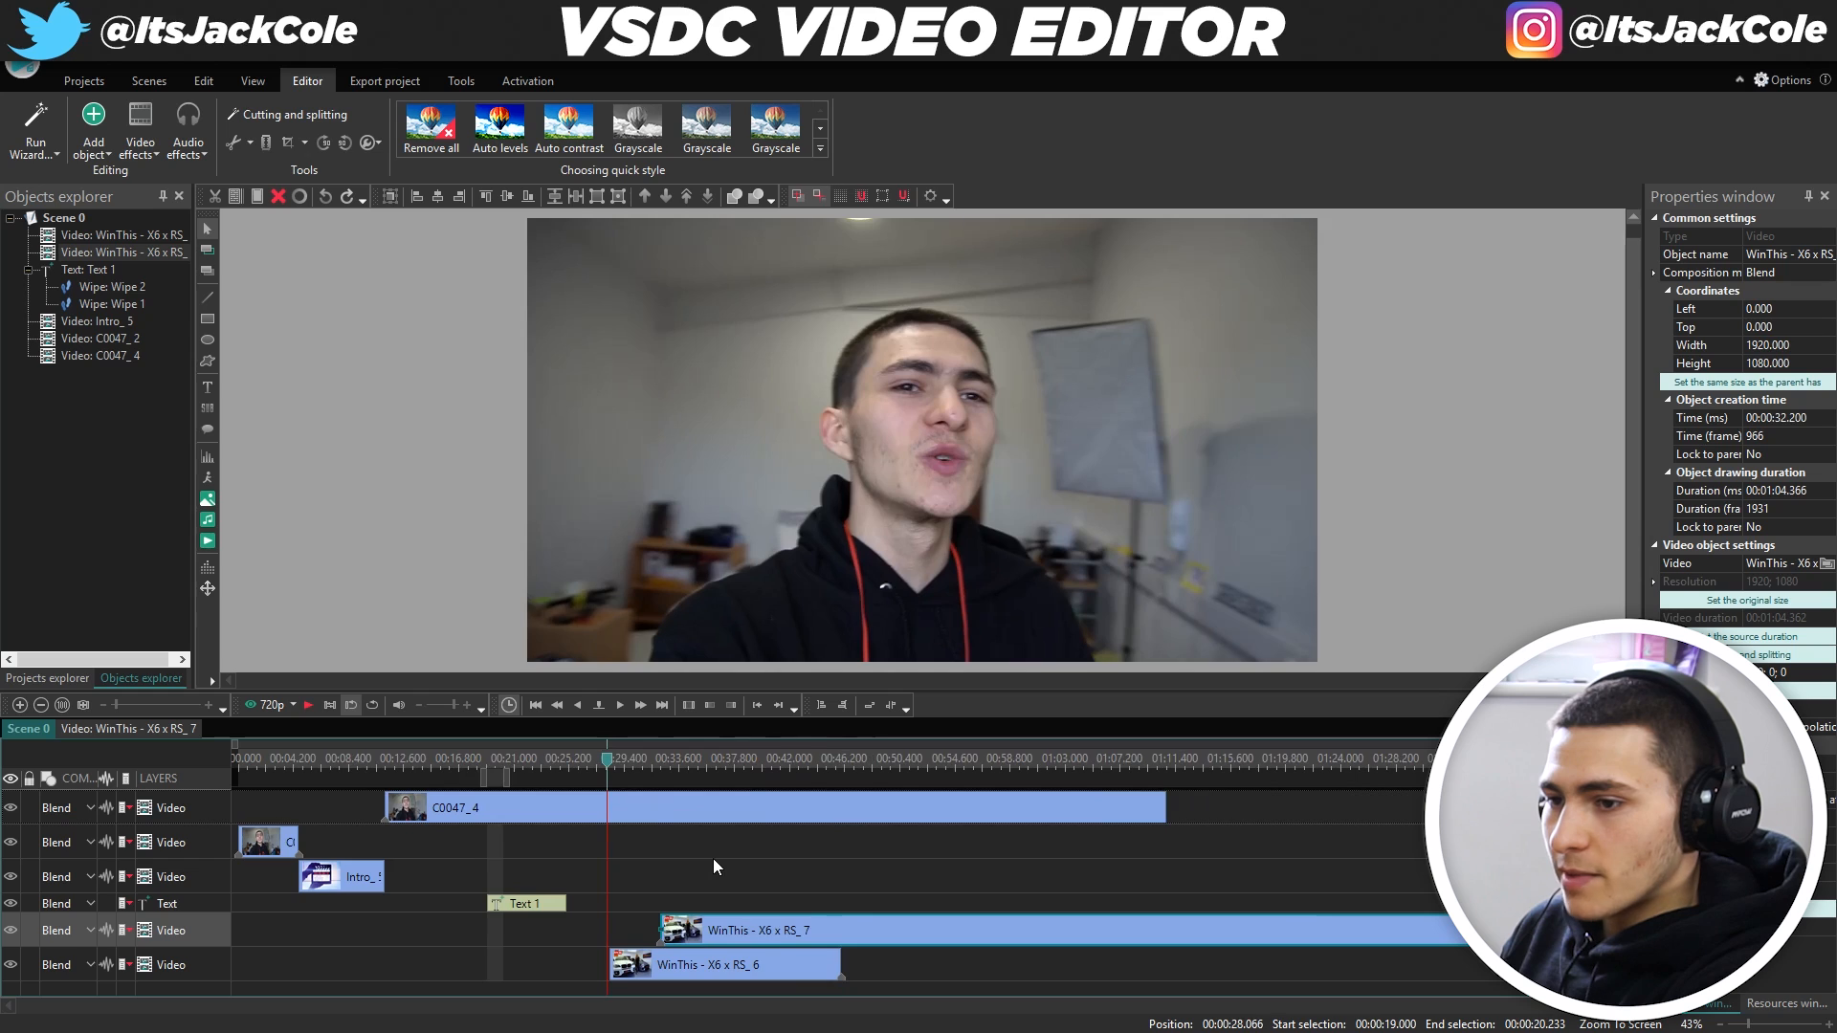
key("Right")
key("Right")
key("Right")
key("Right")
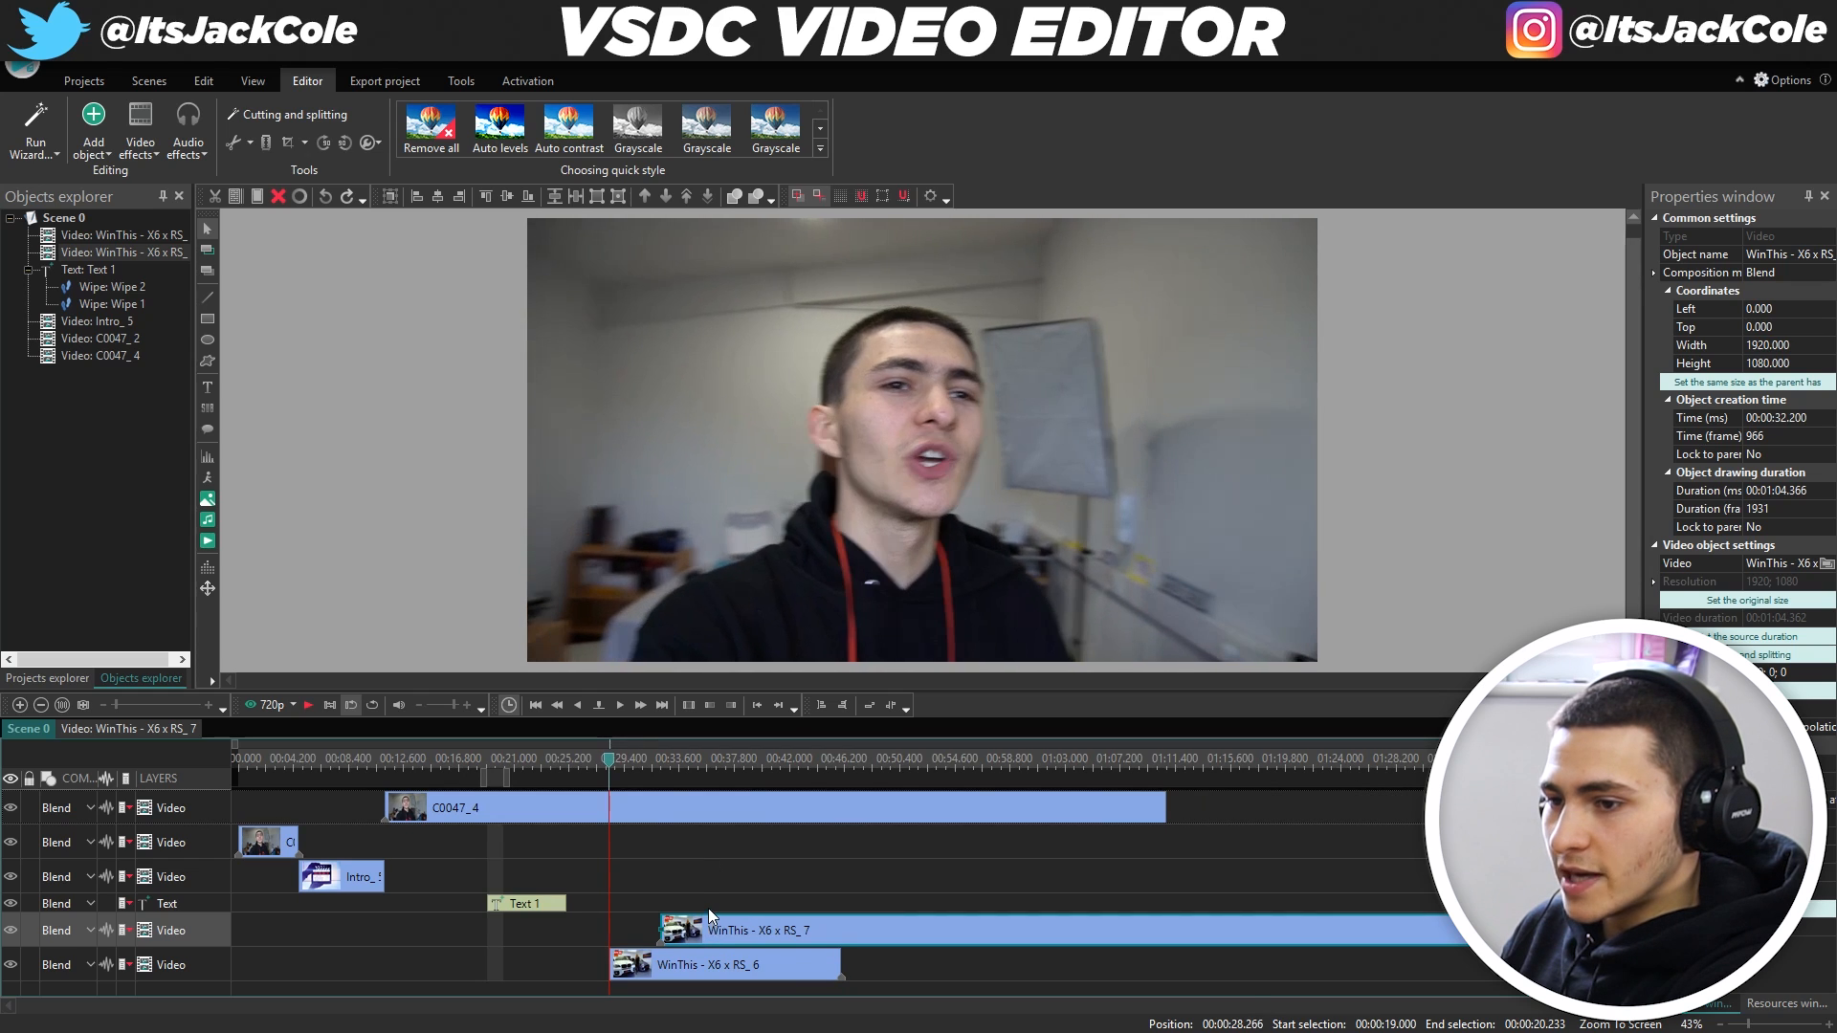
left_click_drag(713, 936, 662, 936)
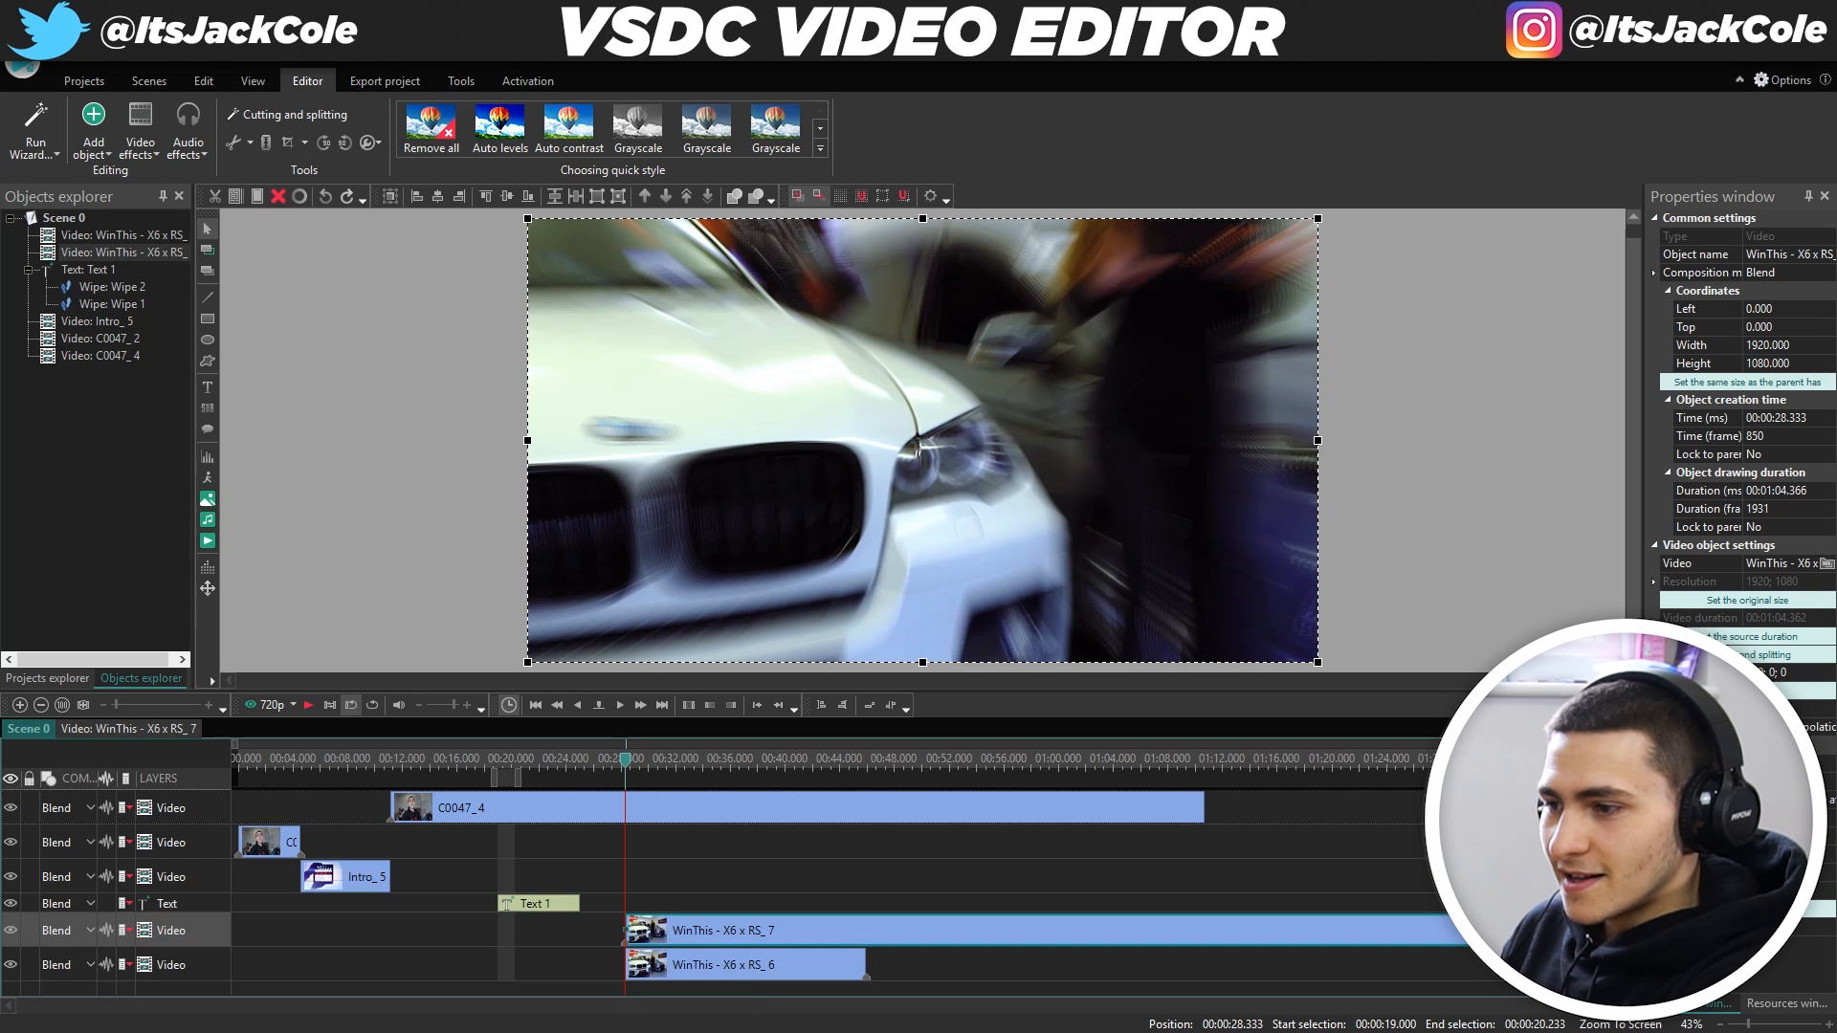
Delete the shorter first piece of the WinThis clip from the timeline.
mouse_move(117, 705)
left_mouse_down()
mouse_move(216, 701)
mouse_move(122, 699)
left_mouse_up()
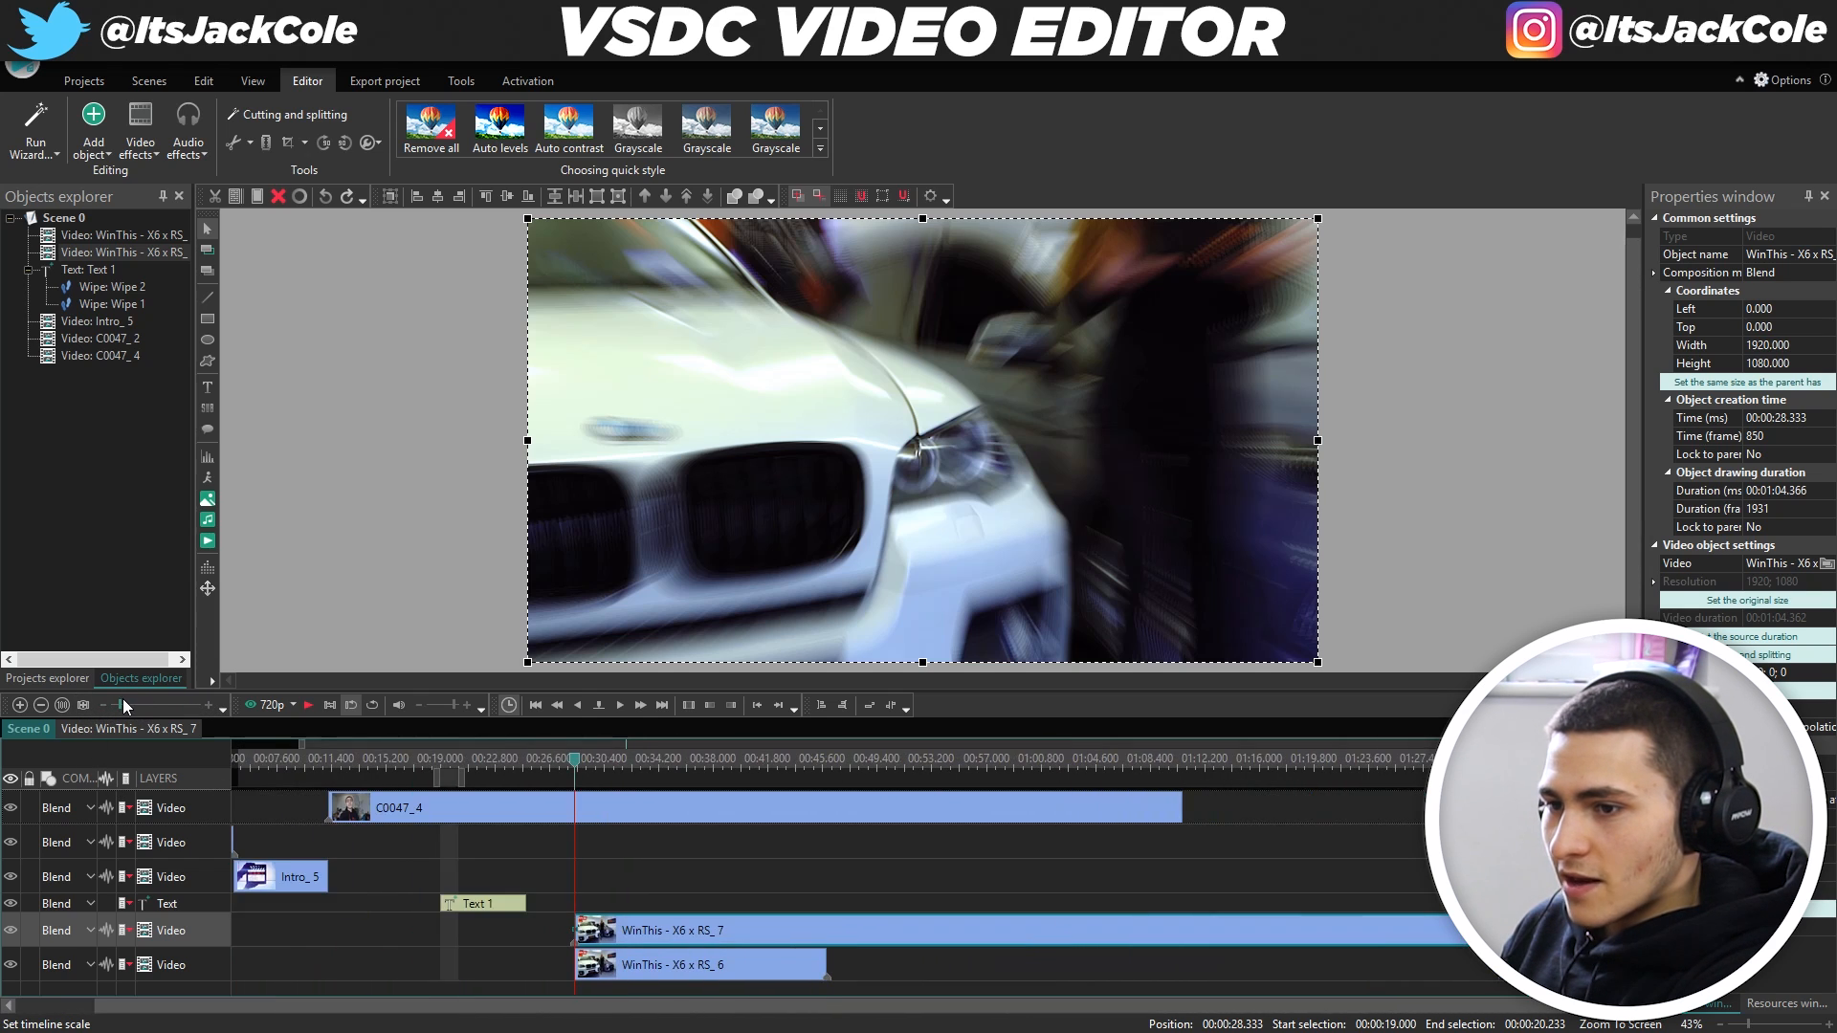
left_click(673, 981)
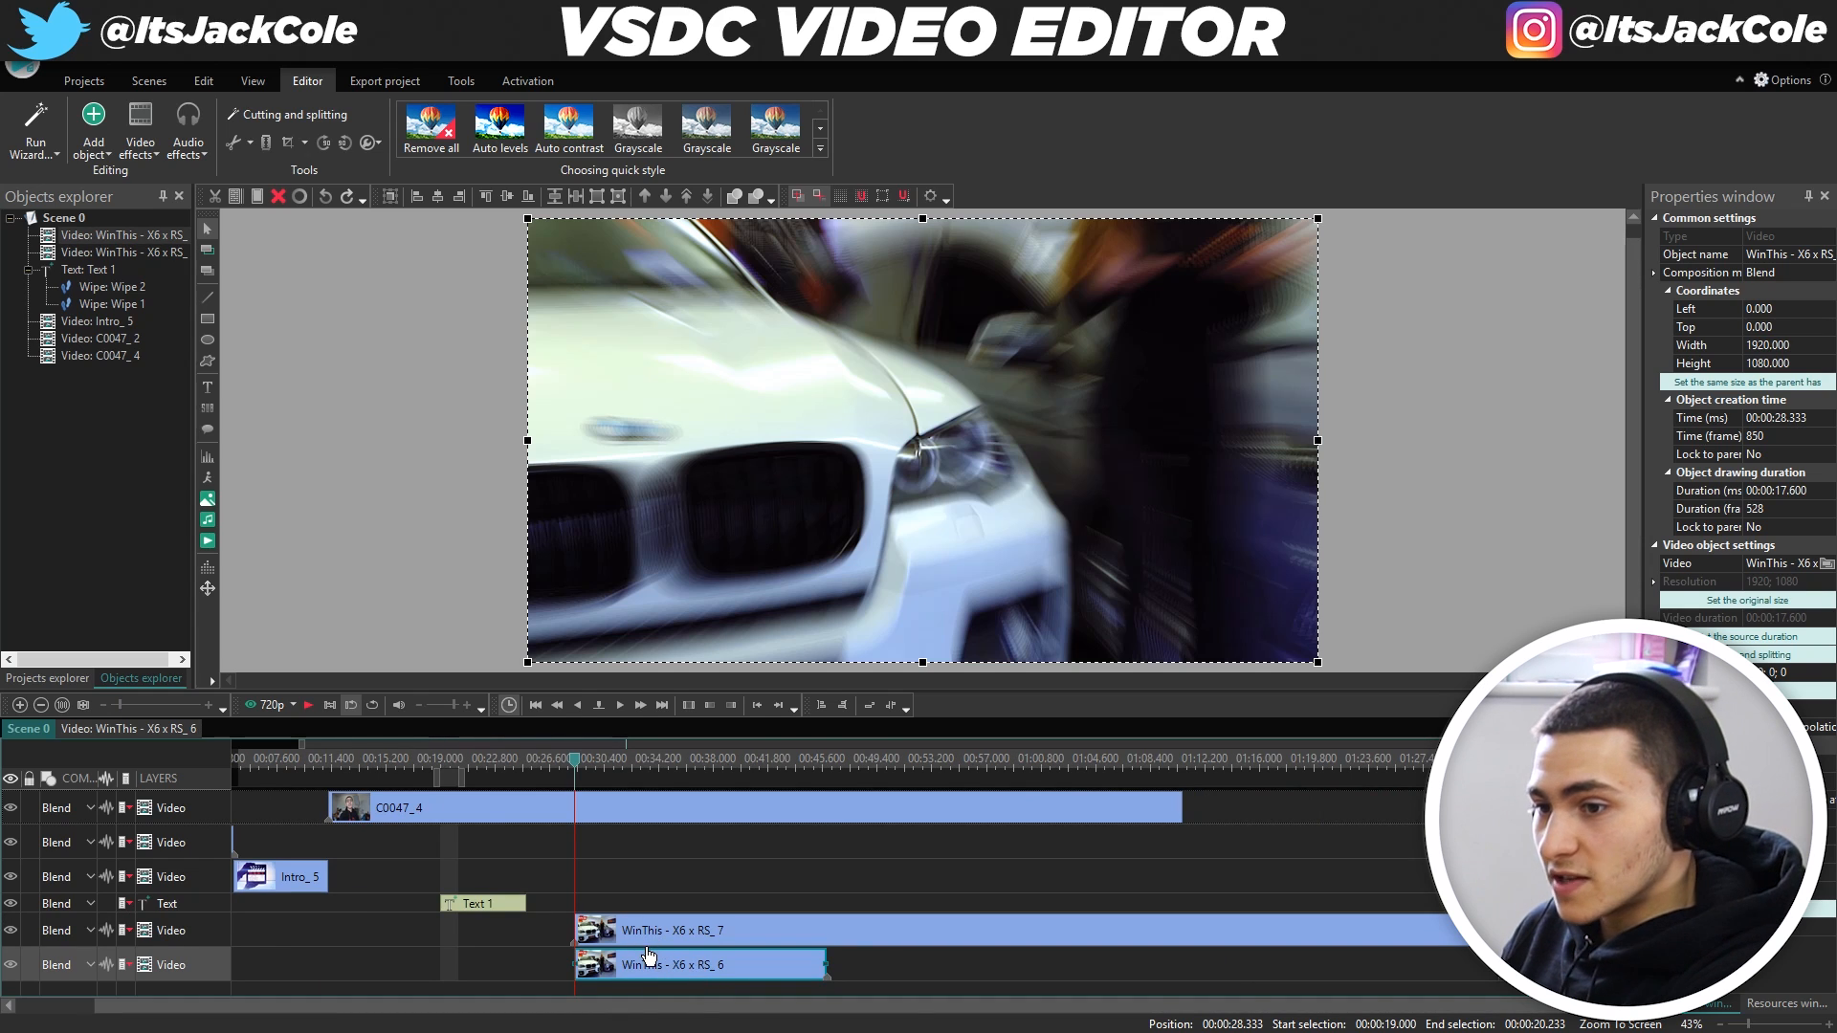
key("Delete")
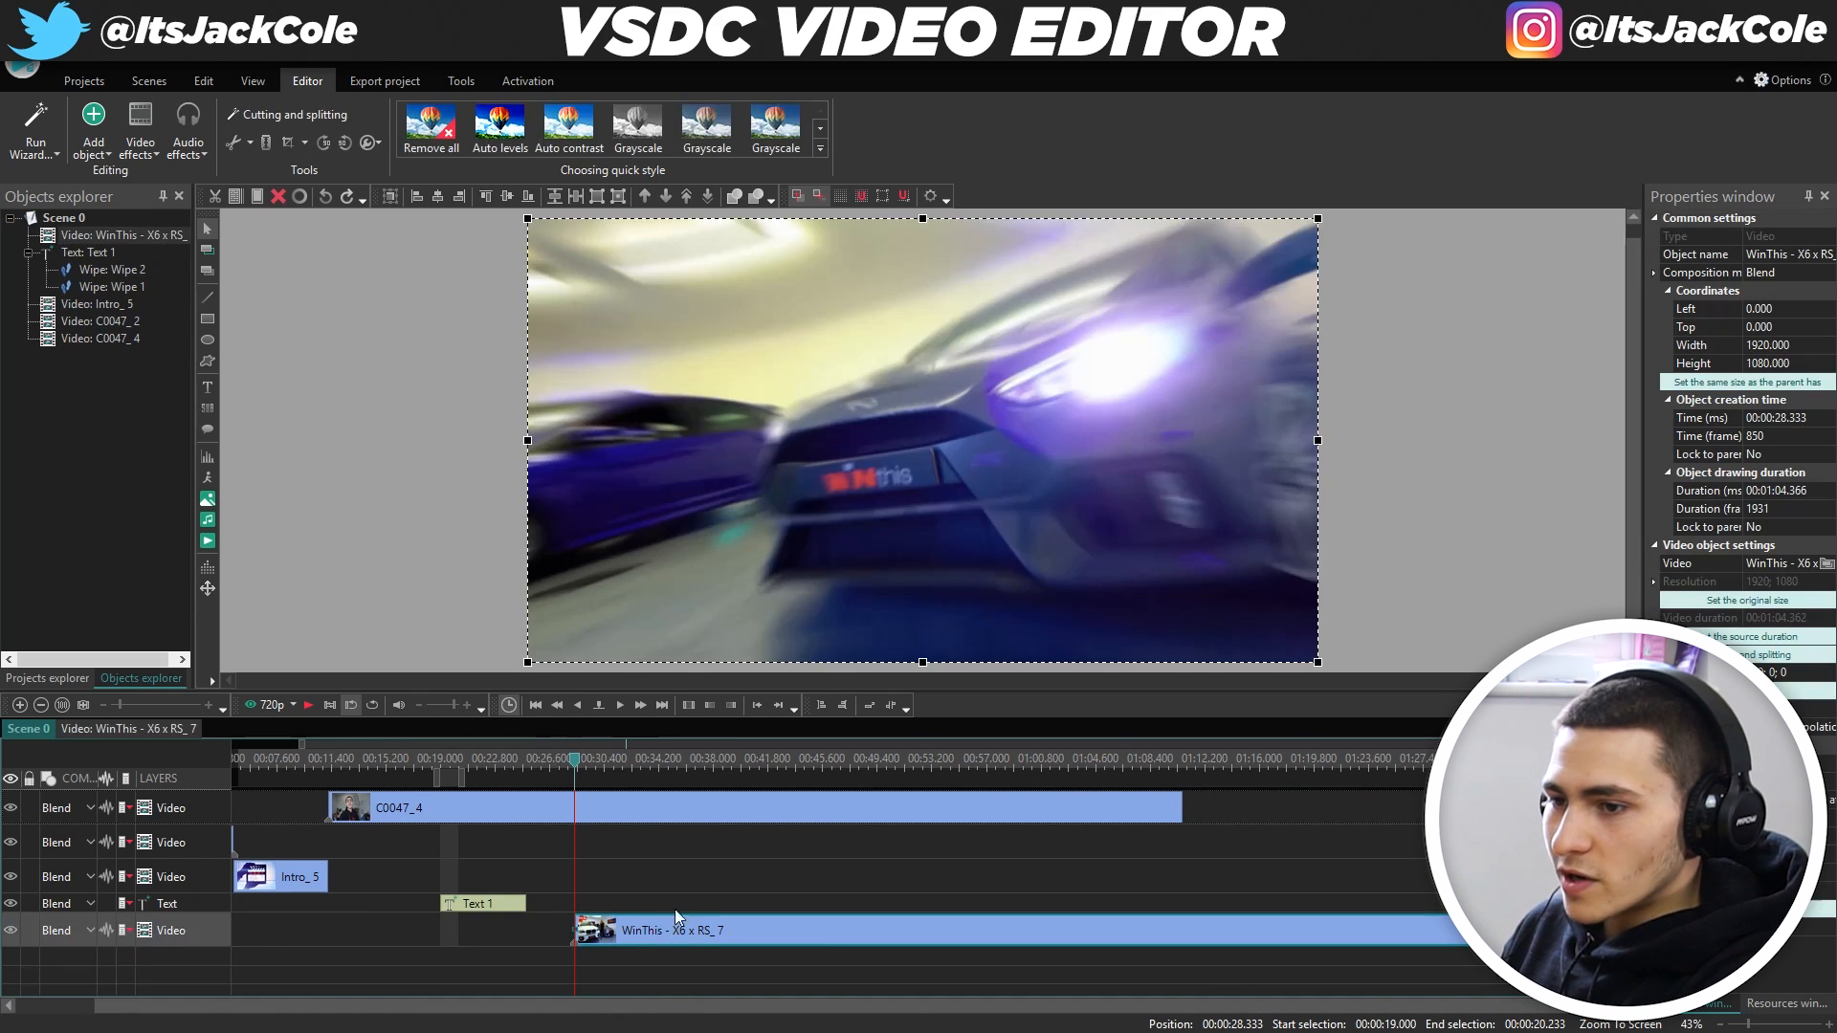
Shrink the WinThis clip to about 743 × 418 px in the lower-right corner of the frame as a picture-in-picture.
left_click(552, 759)
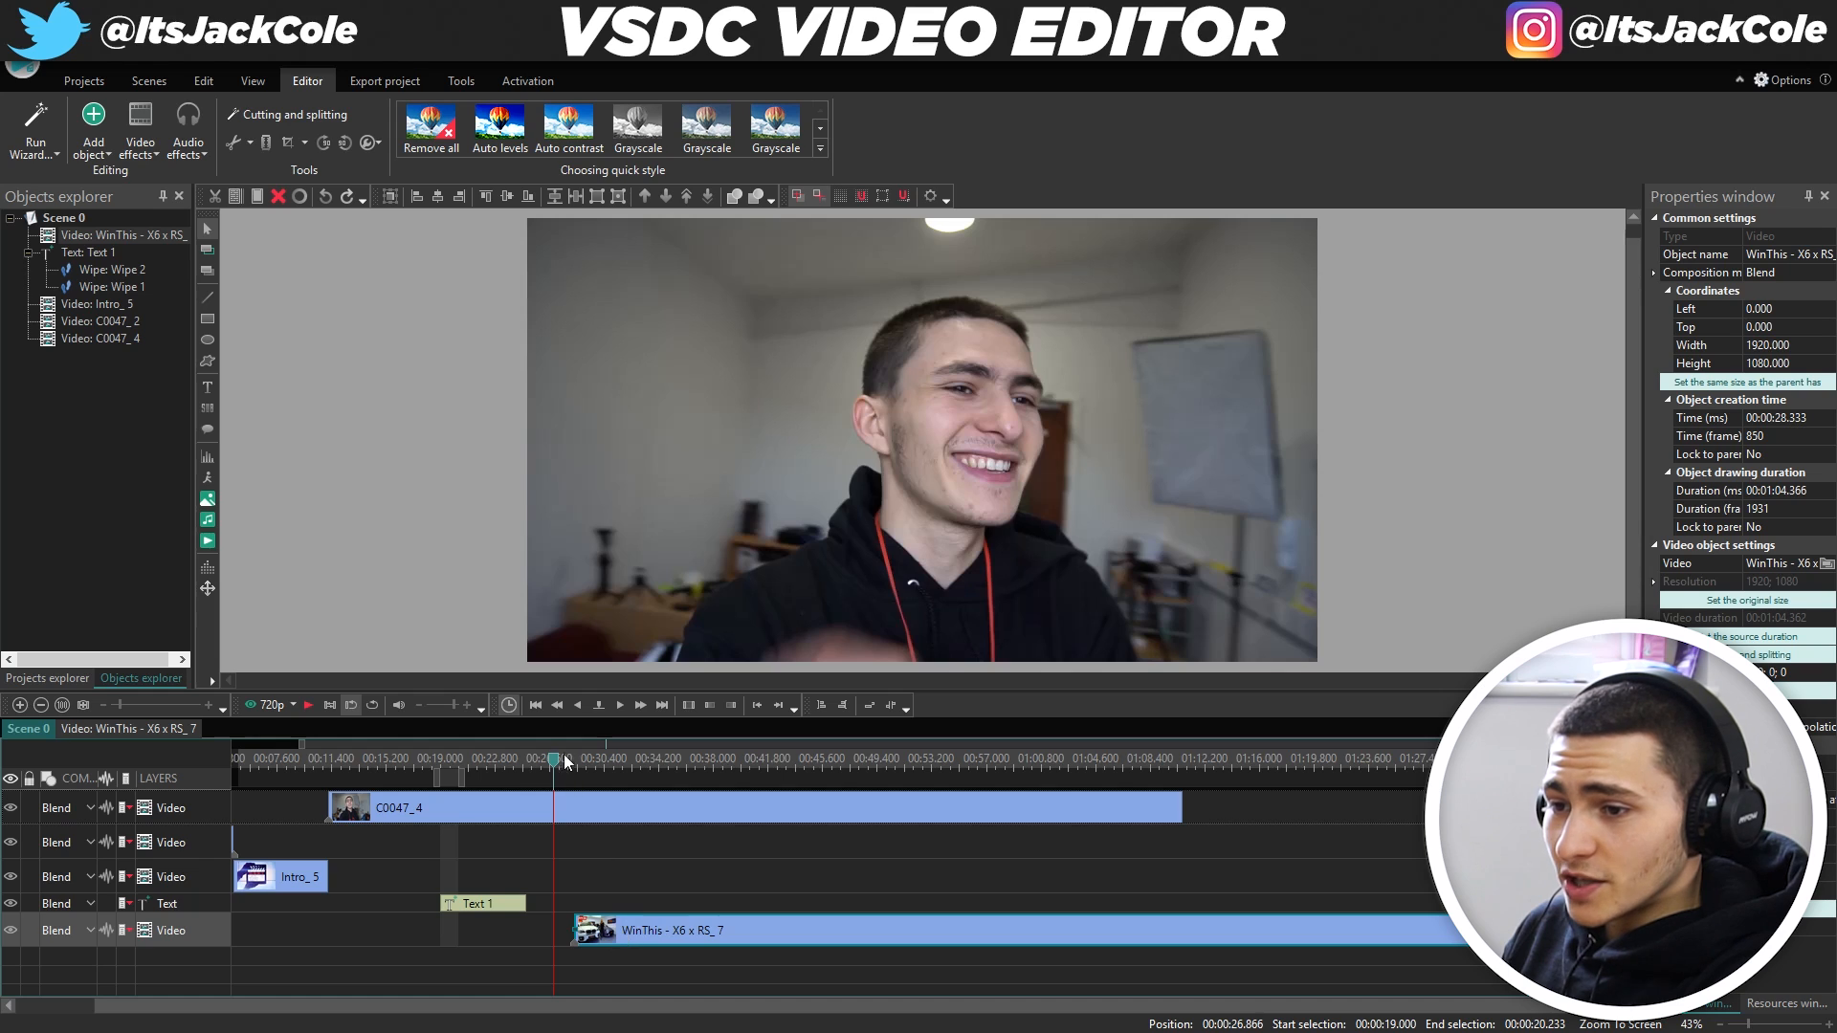
left_click(574, 768)
left_click(580, 769)
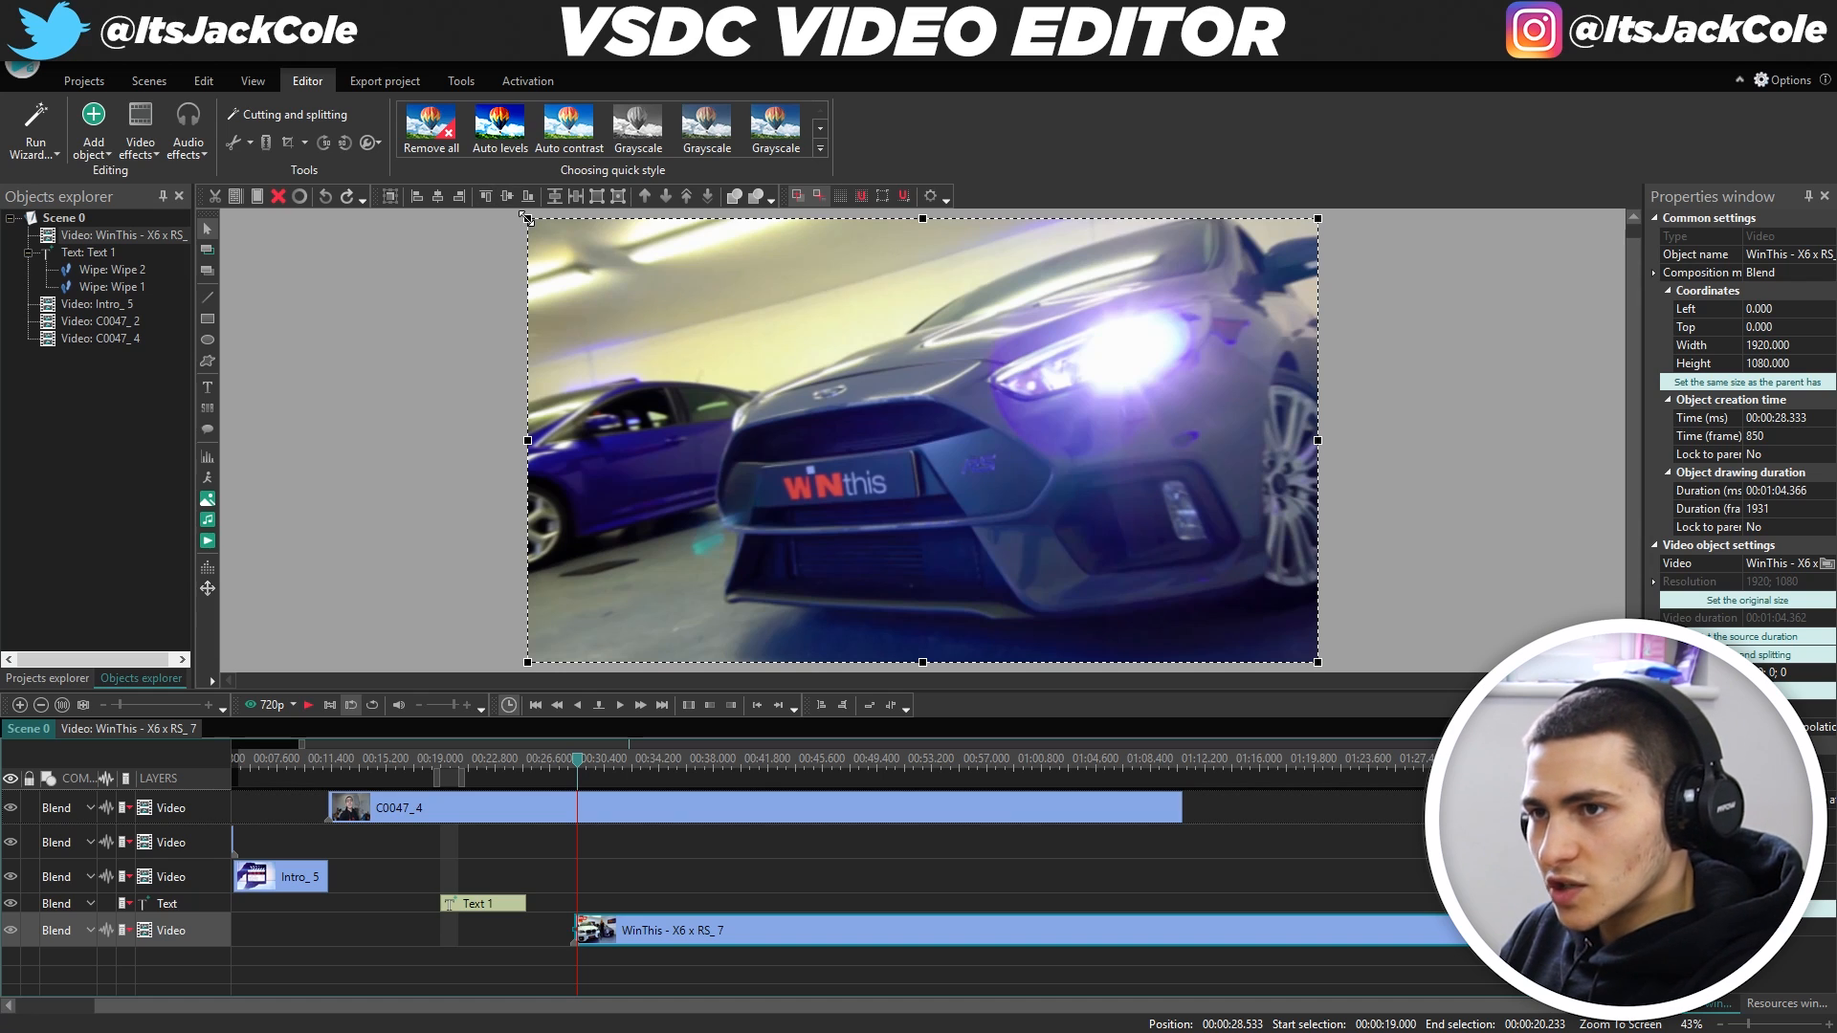
left_click_drag(526, 218, 1011, 495)
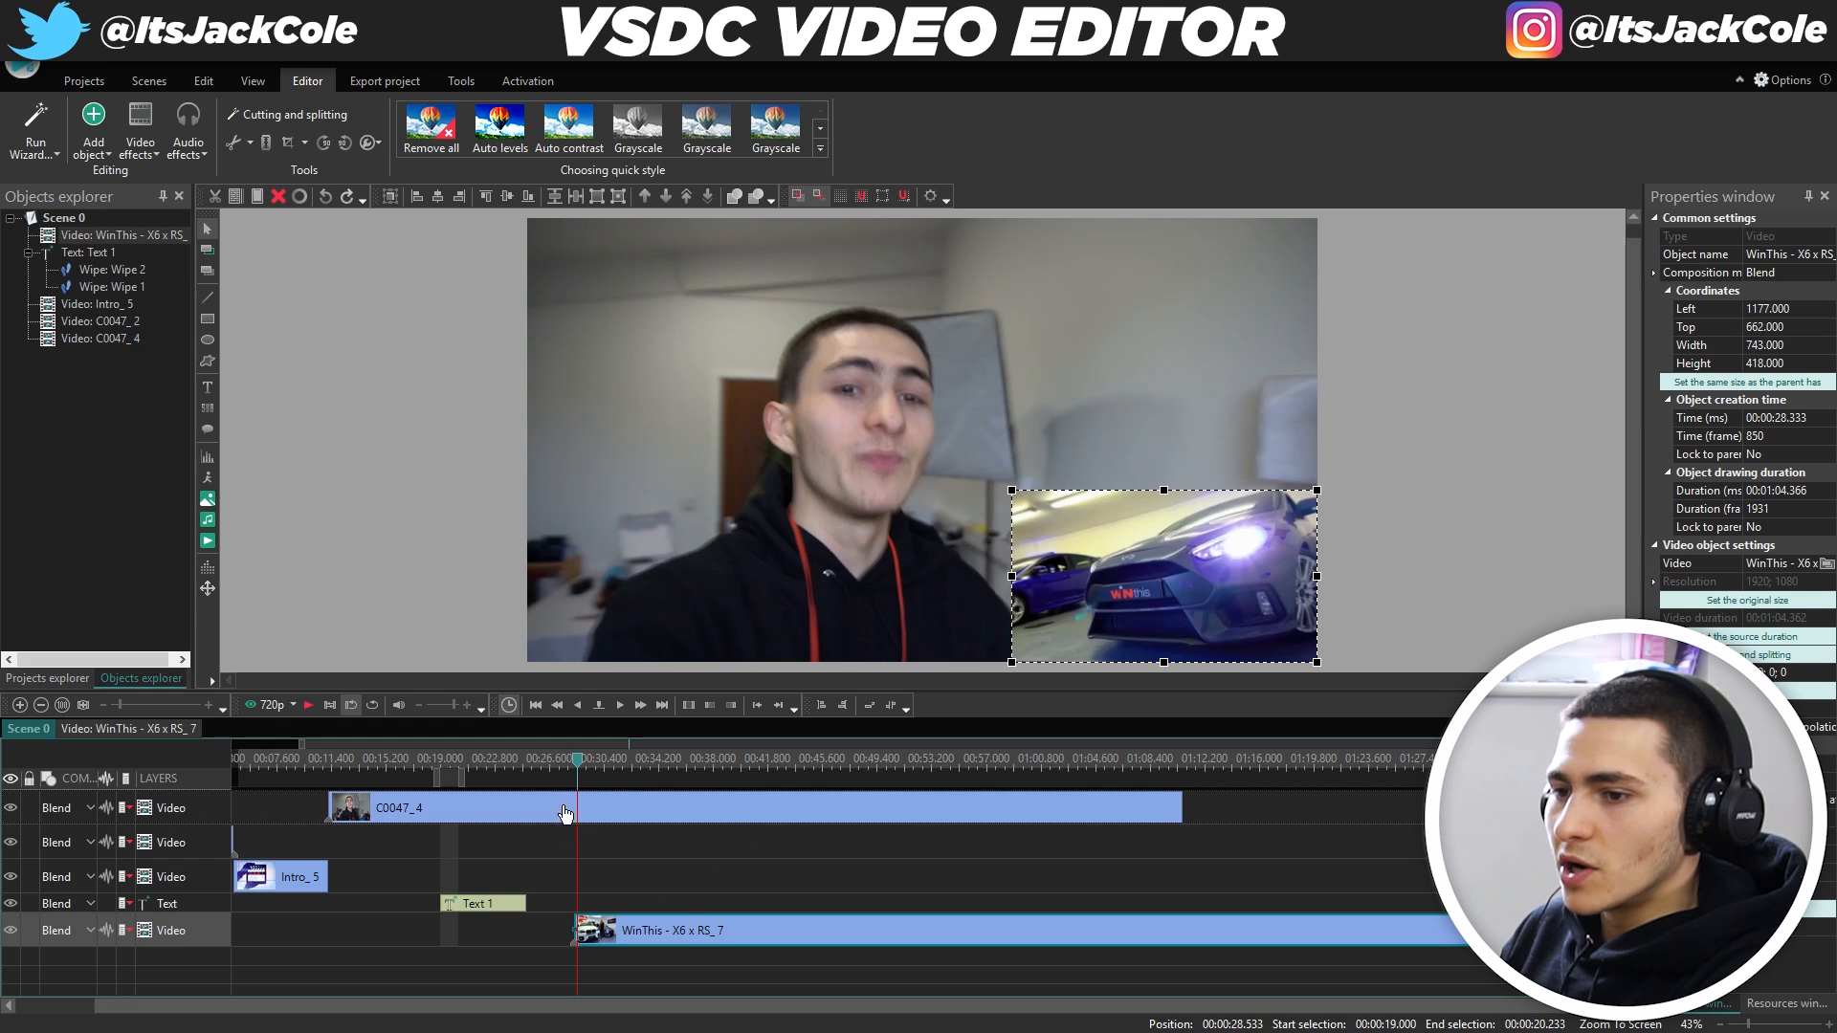
Play the scene from about 27.5 s to about 38.9 s to review the car clip overlaid on the vlog footage.
left_click(568, 763)
key("space")
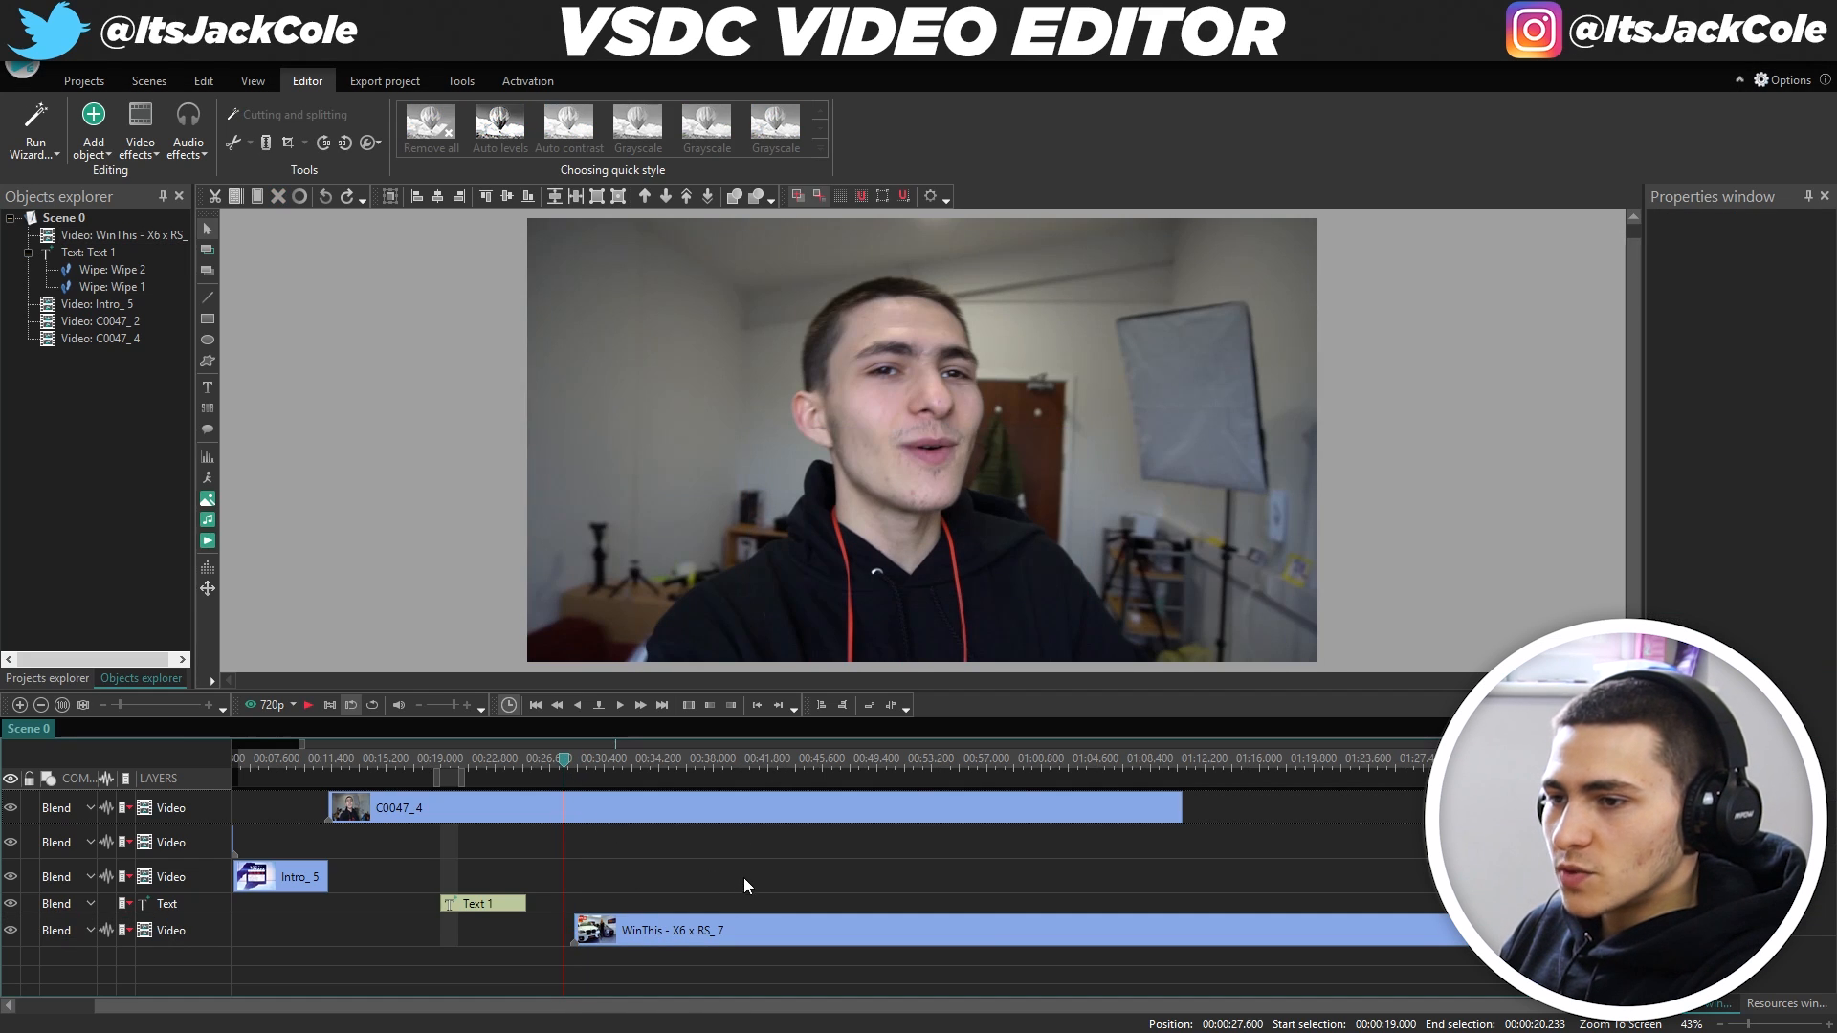
key("space")
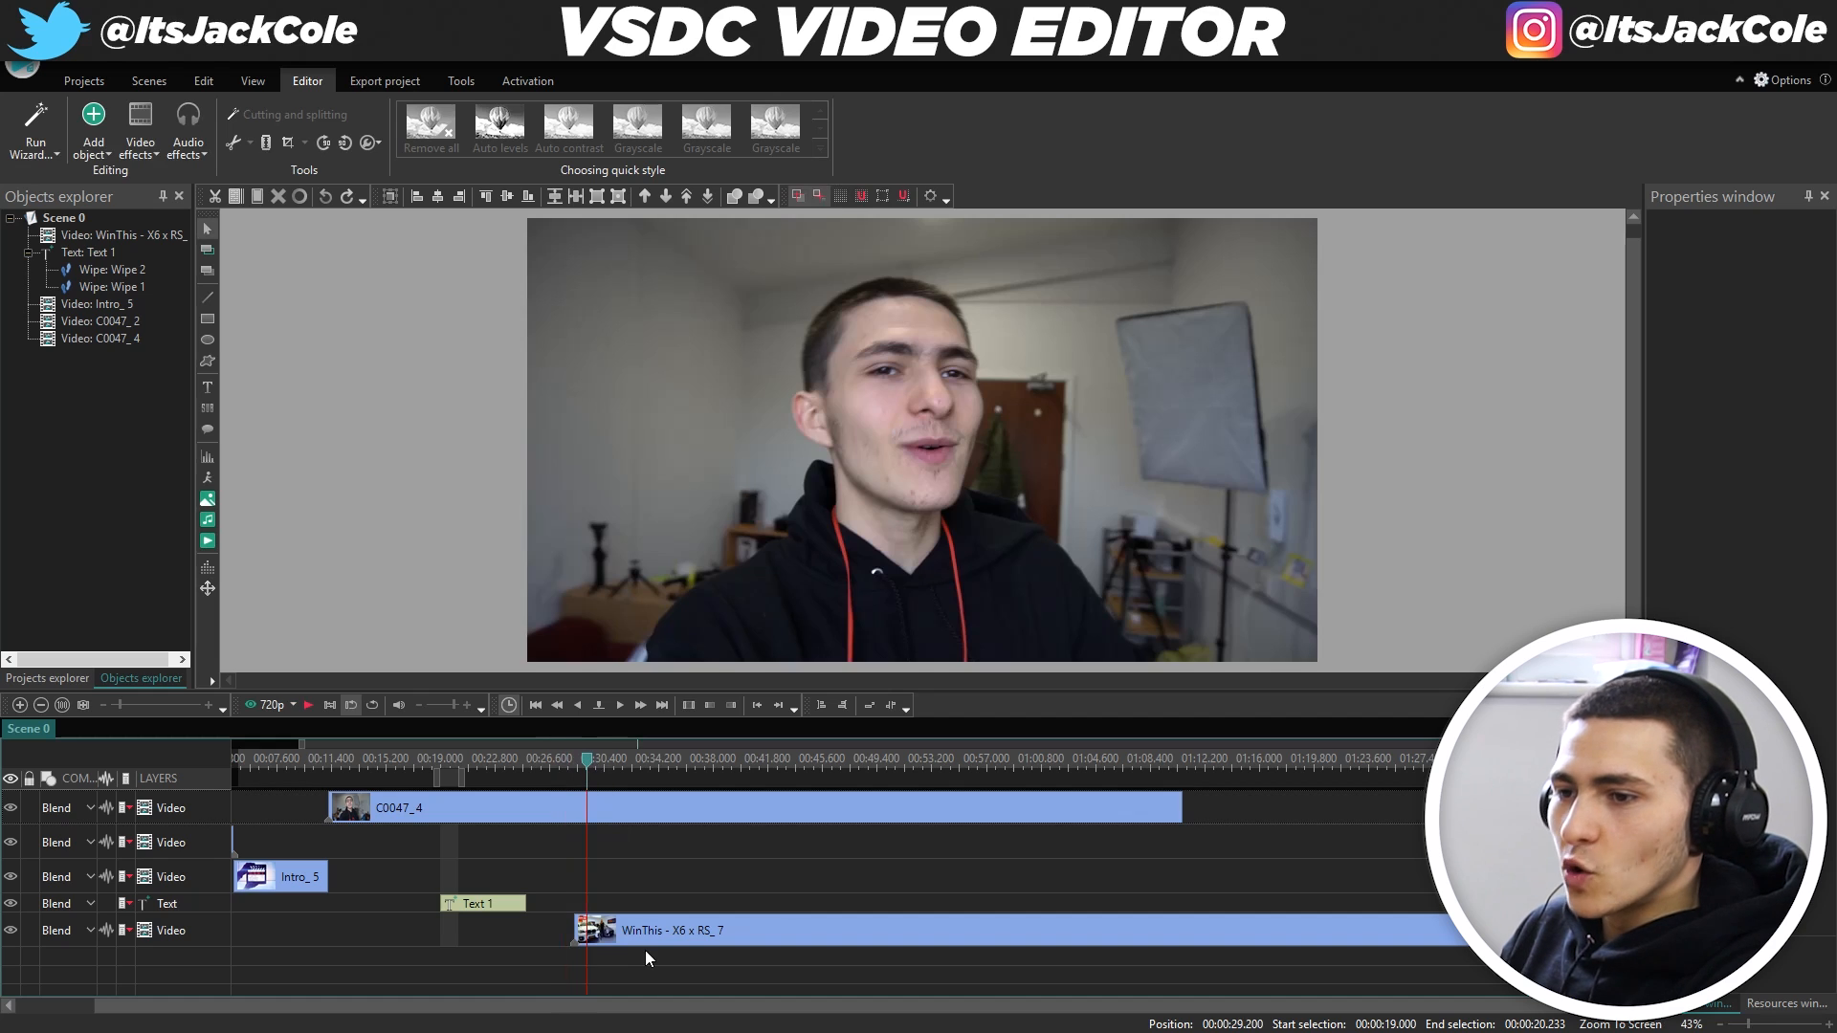
left_click(640, 941)
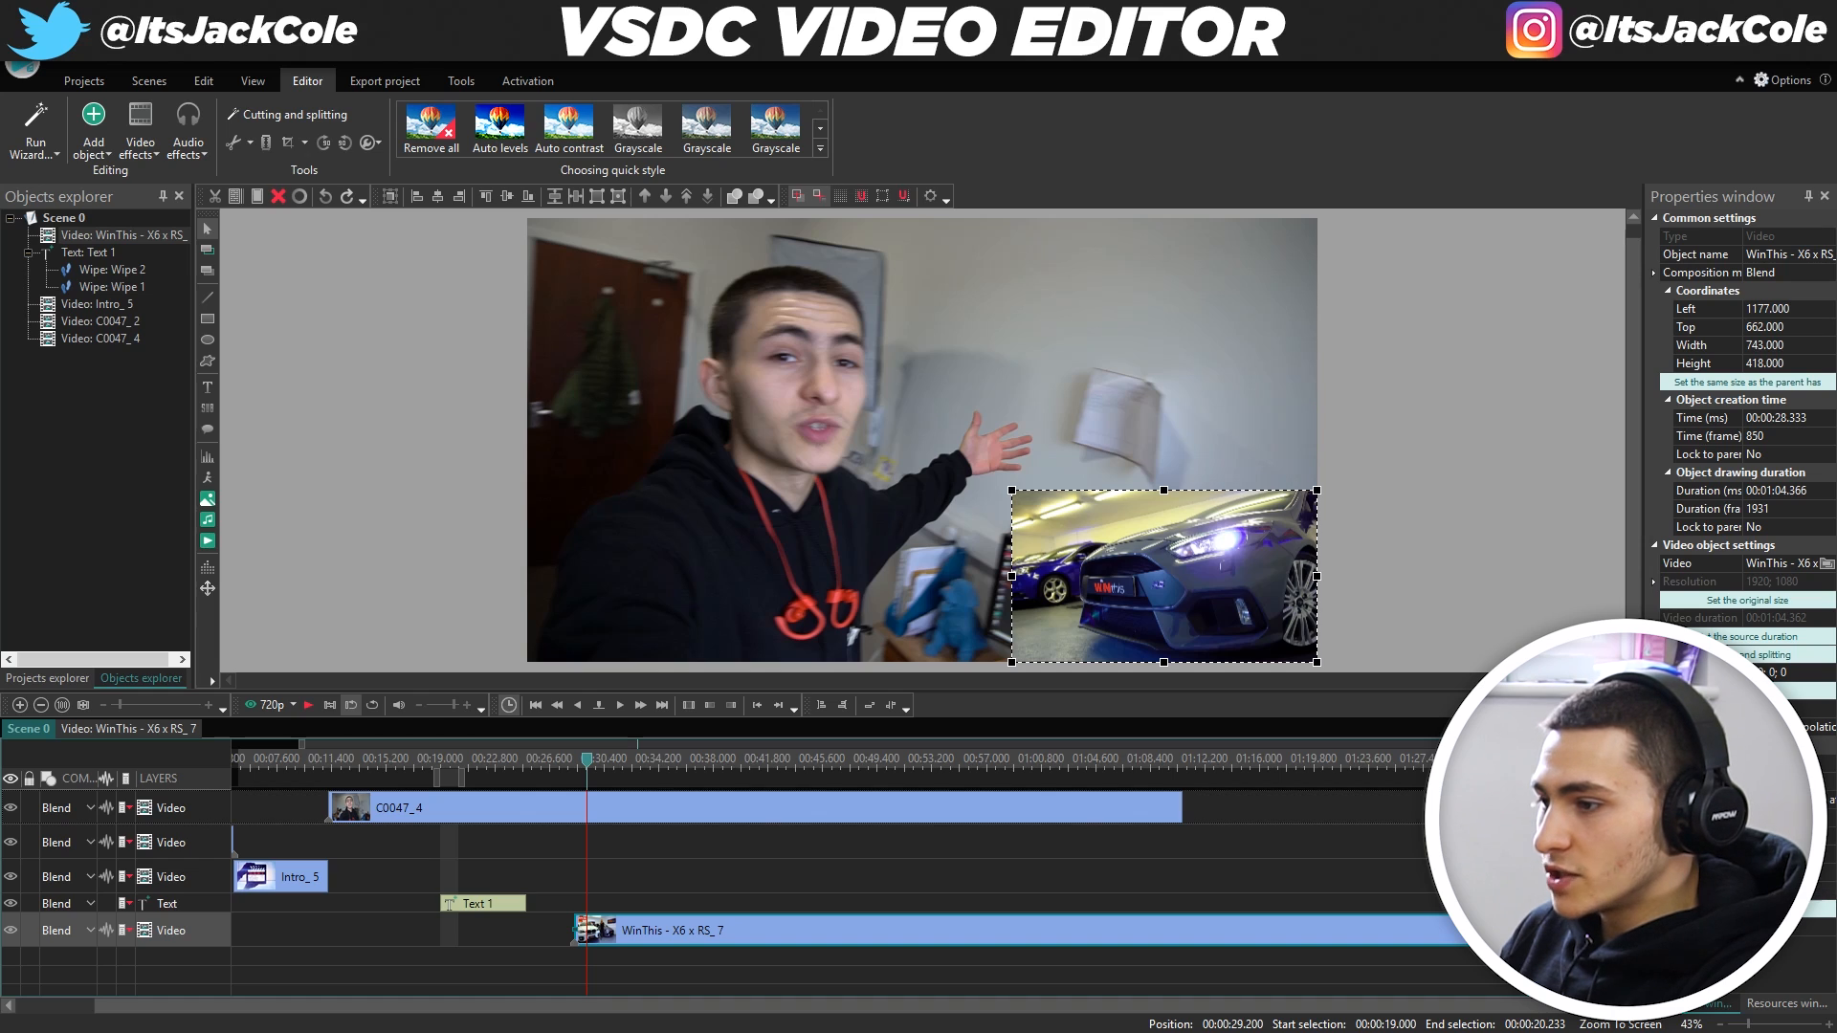
left_click(1782, 874)
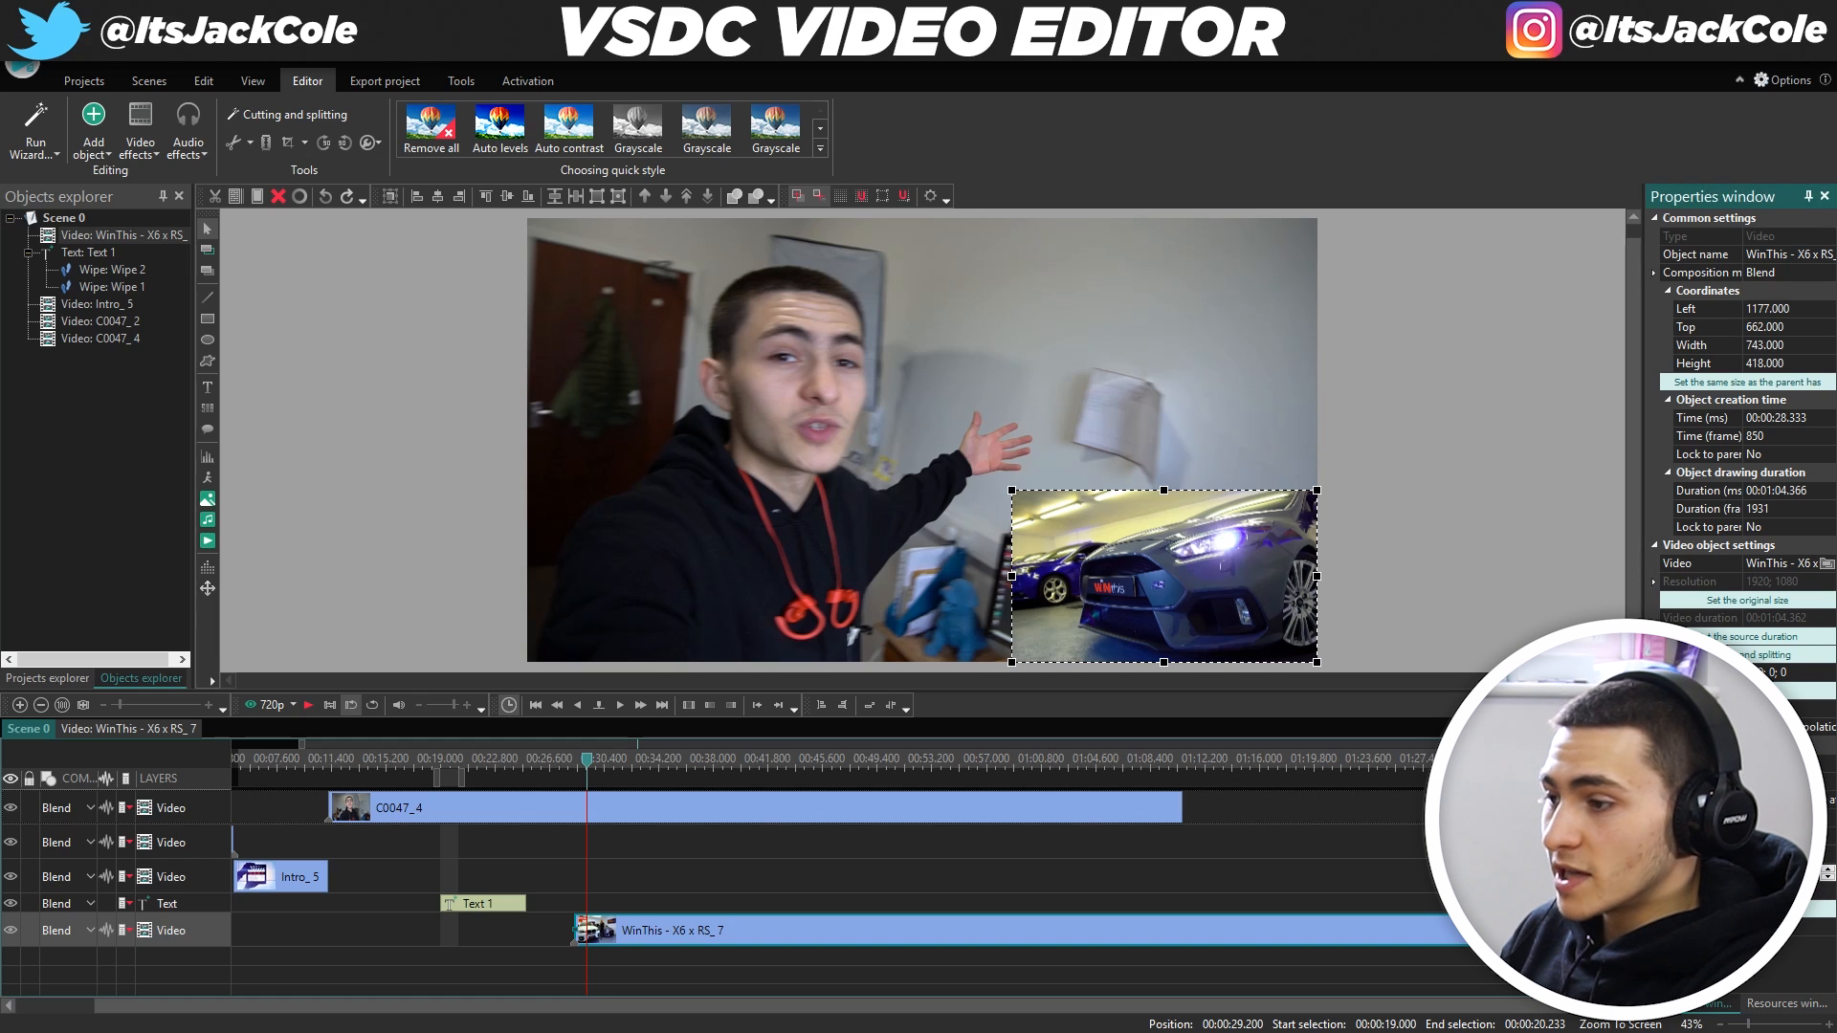
left_click(760, 875)
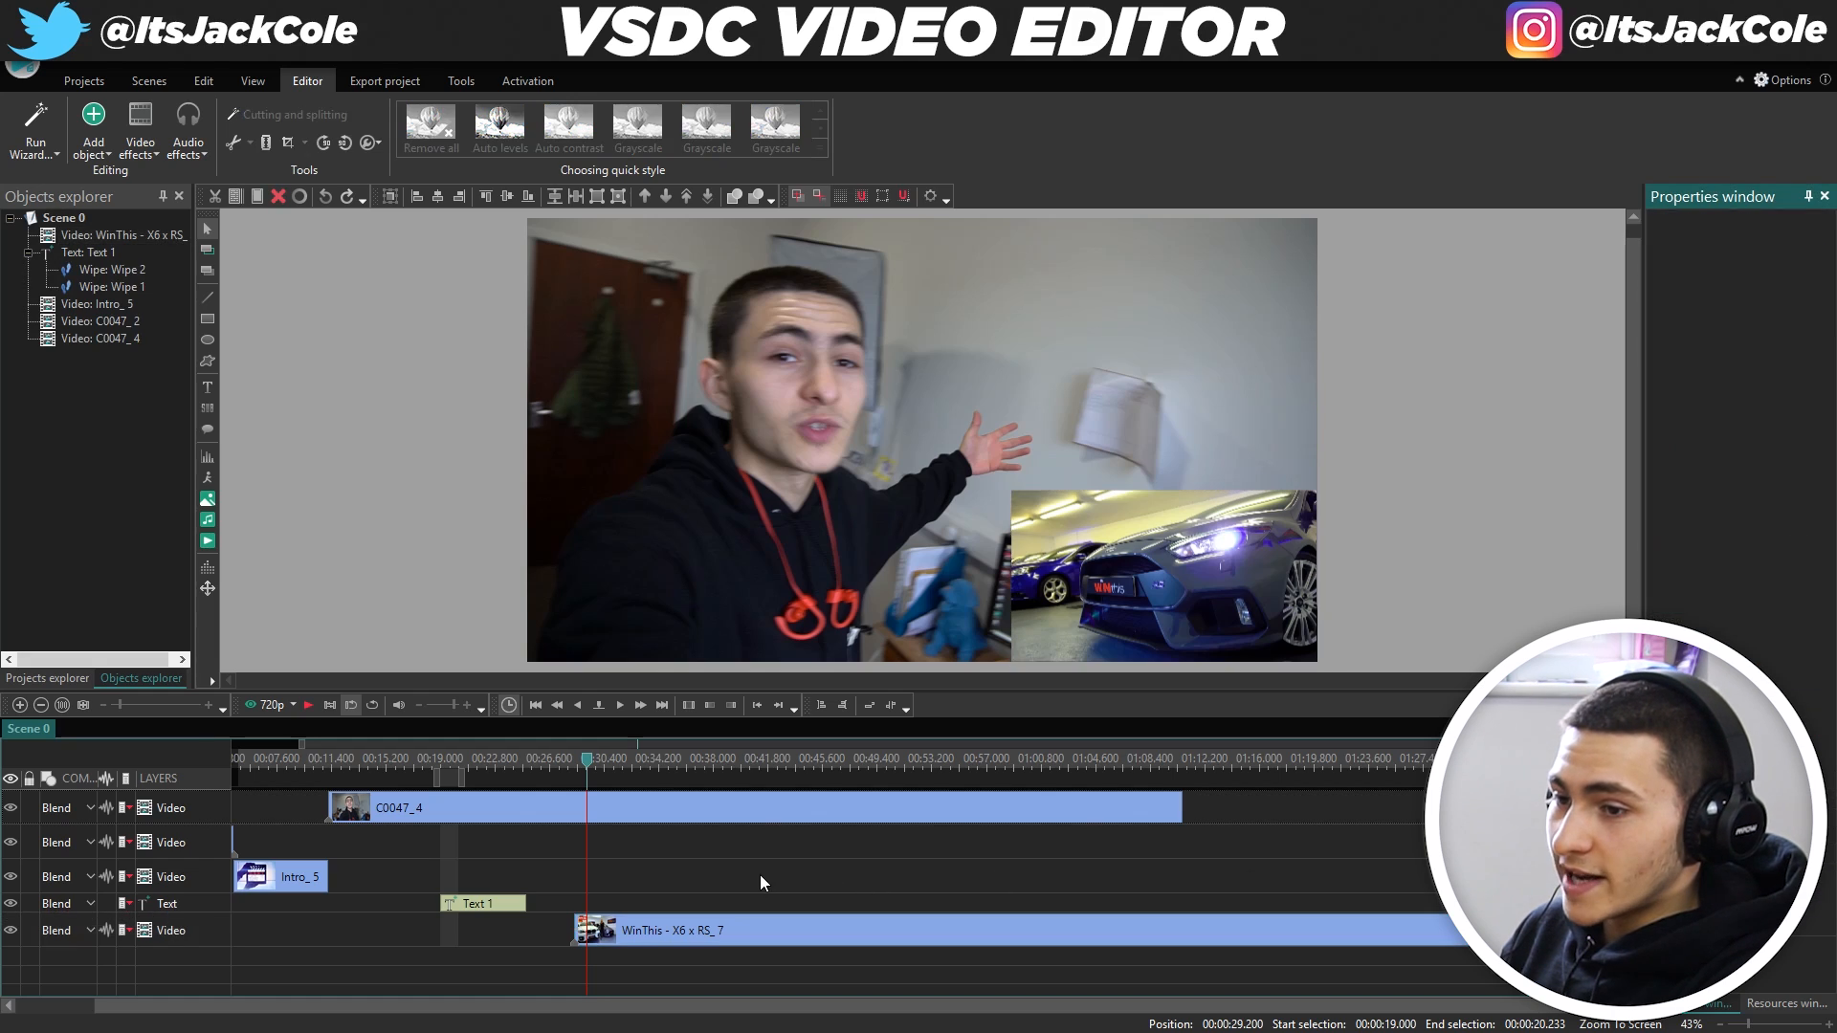
left_click(563, 753)
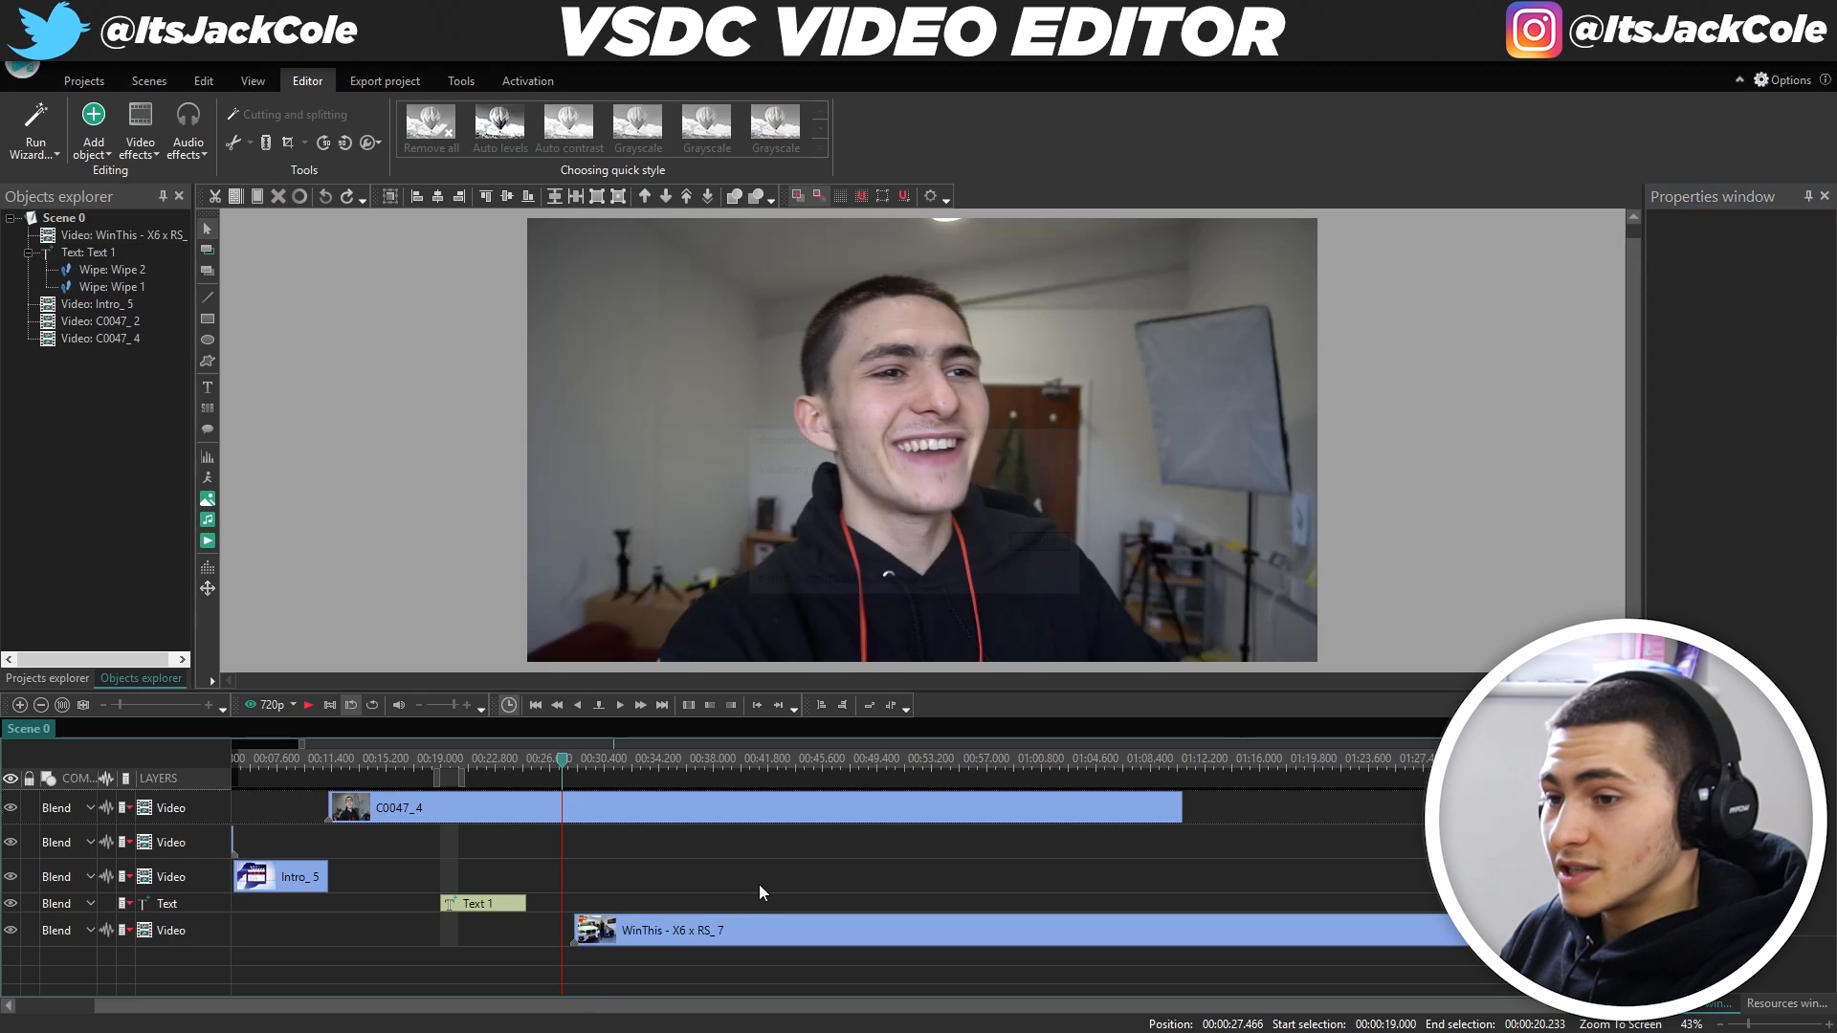
key("space")
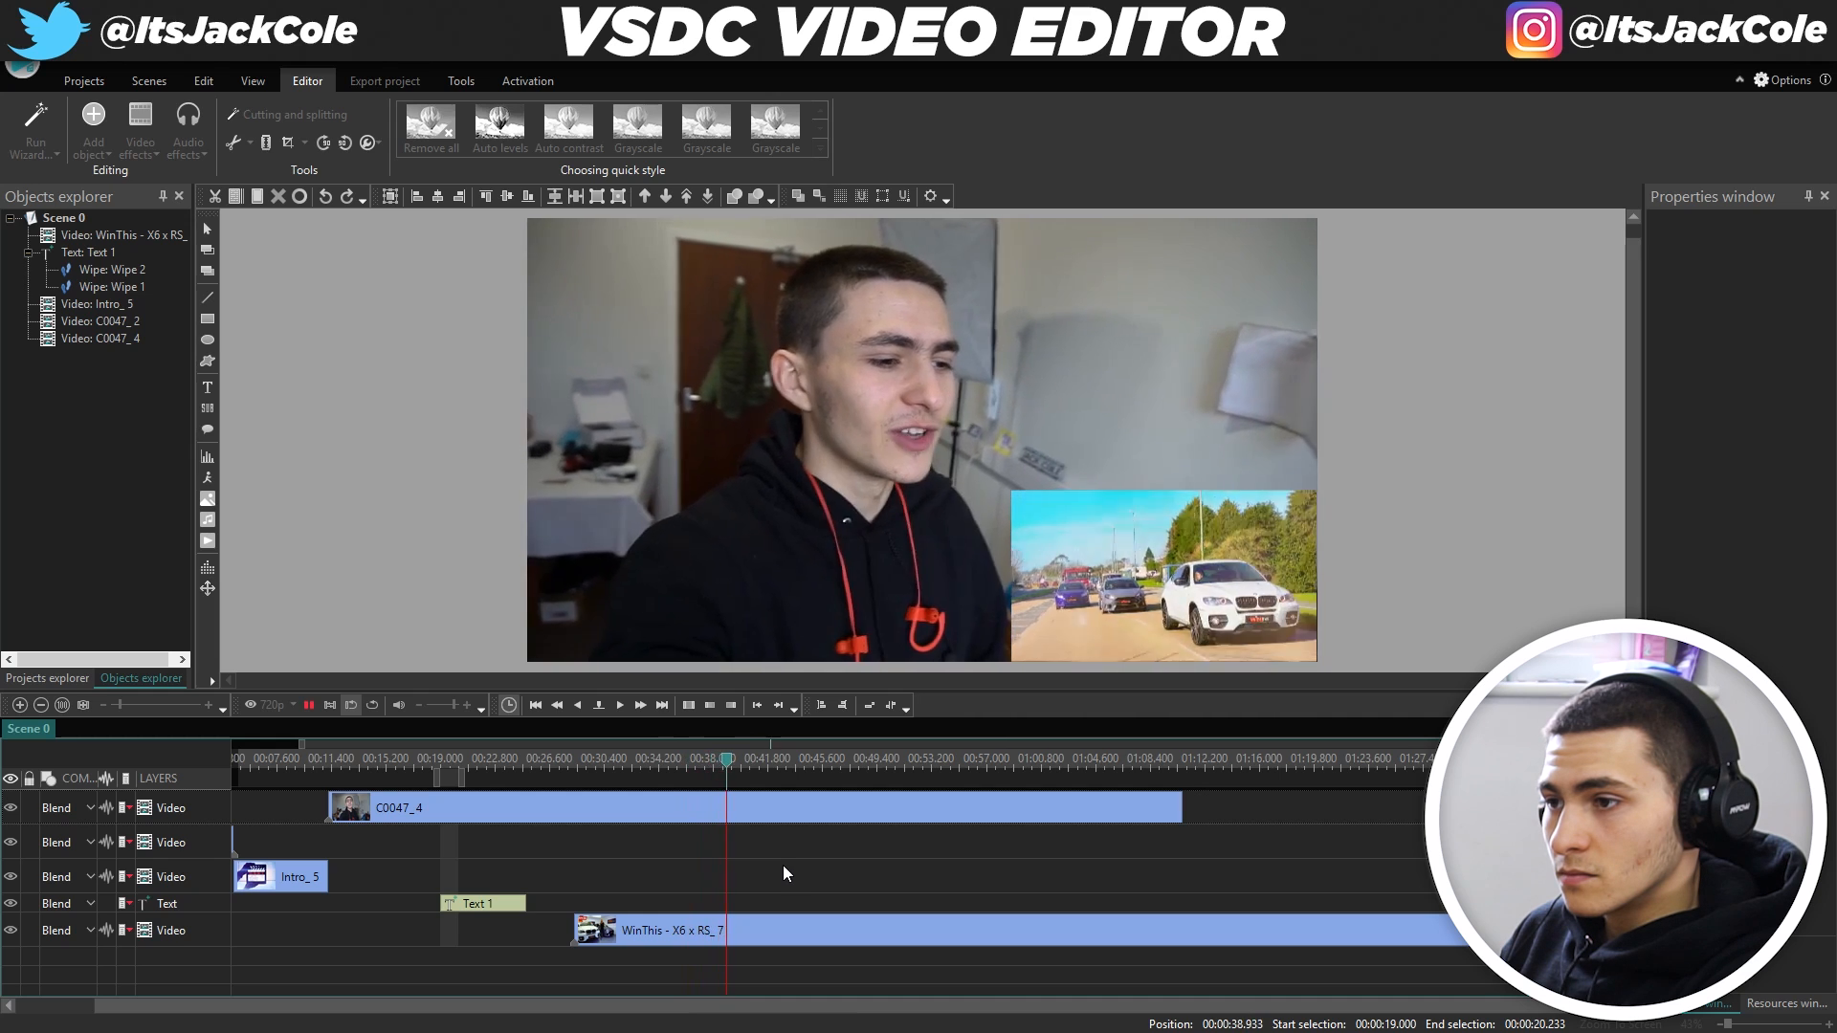
key("space")
Split the overlaid WinThis clip at about 39.1 s, where its shot changes, and delete the part after the cut.
left_click(722, 762)
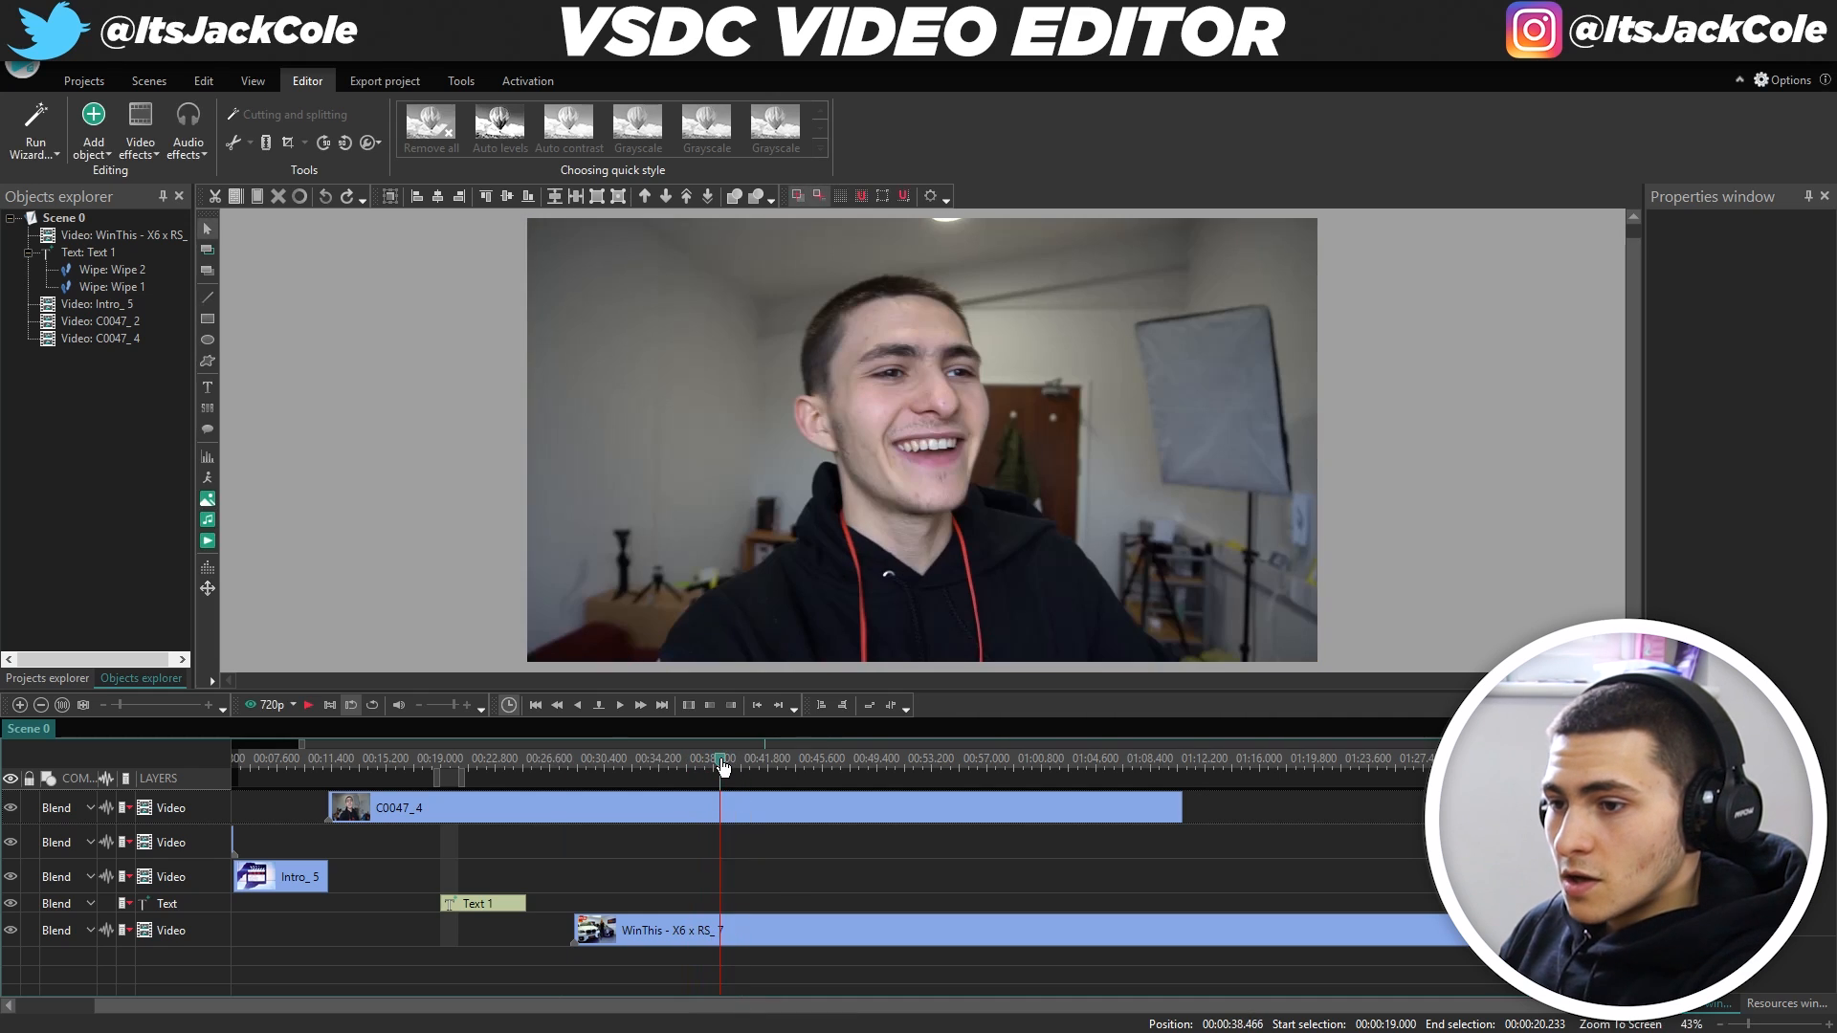
left_click(725, 765)
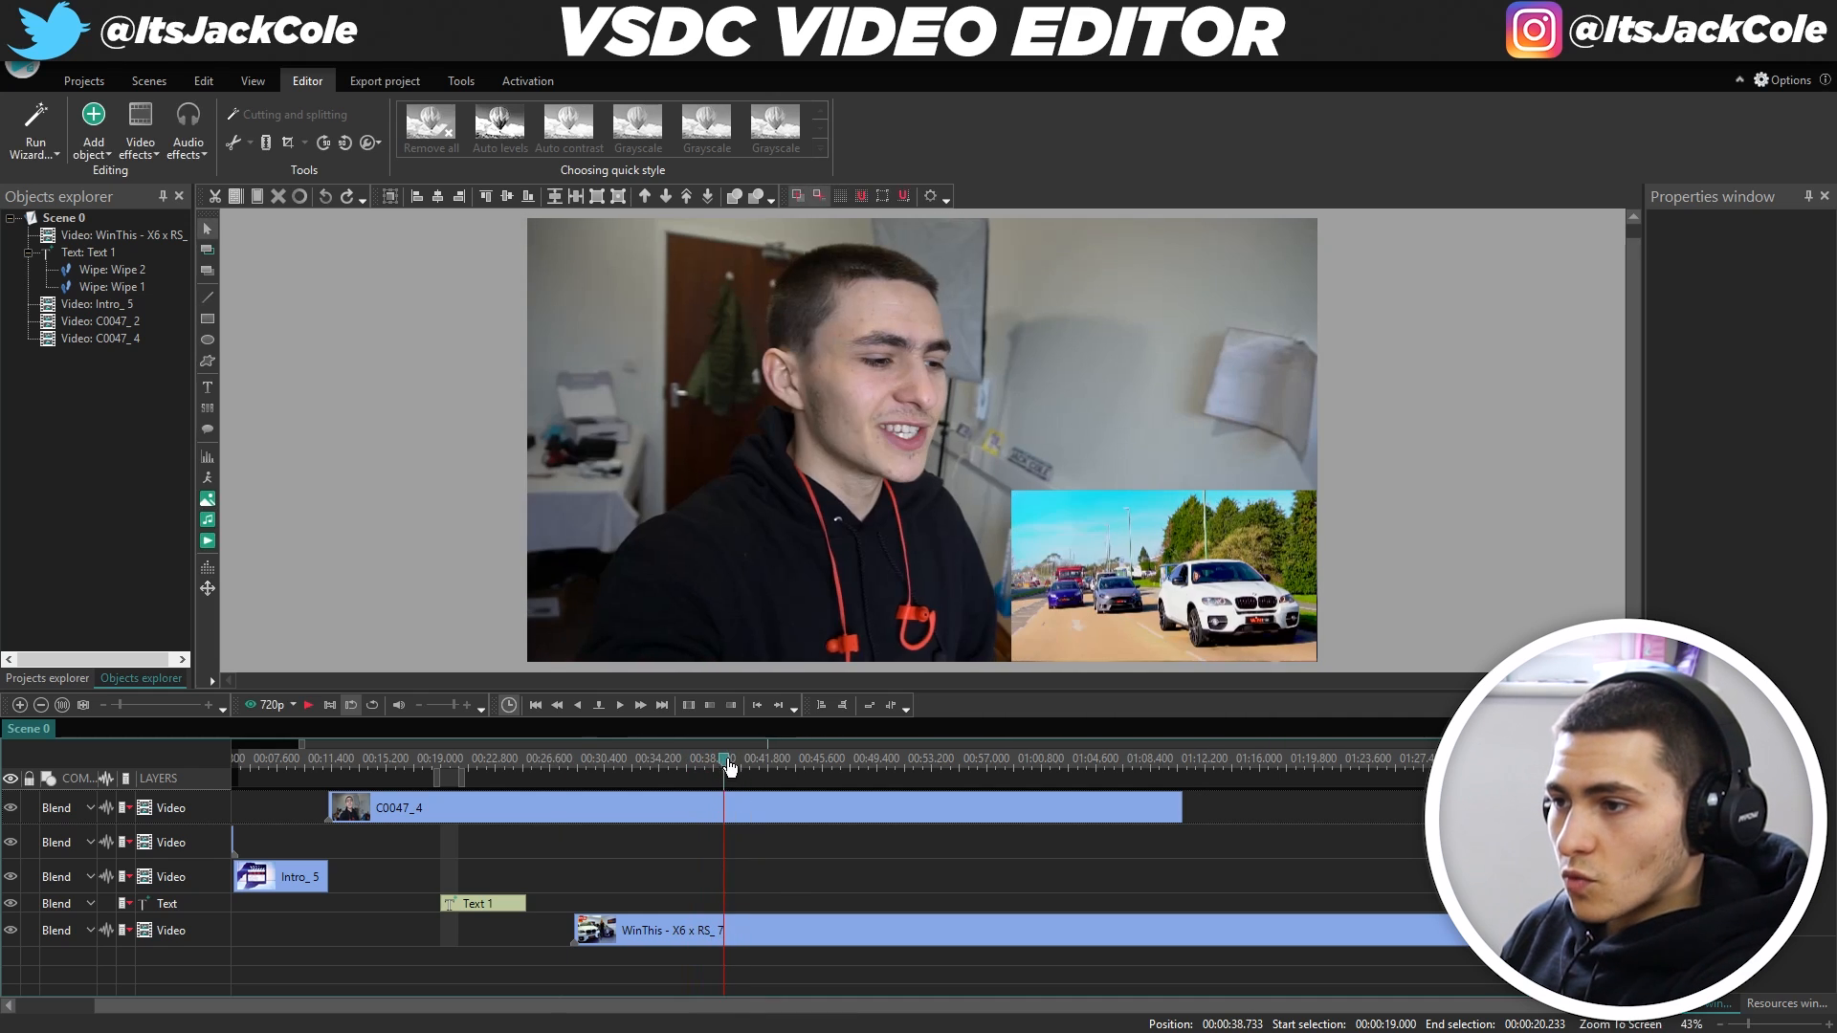
key("Right")
key("Right")
key("Right")
key("Right")
key("Right")
key("Right")
key("Right")
key("Right")
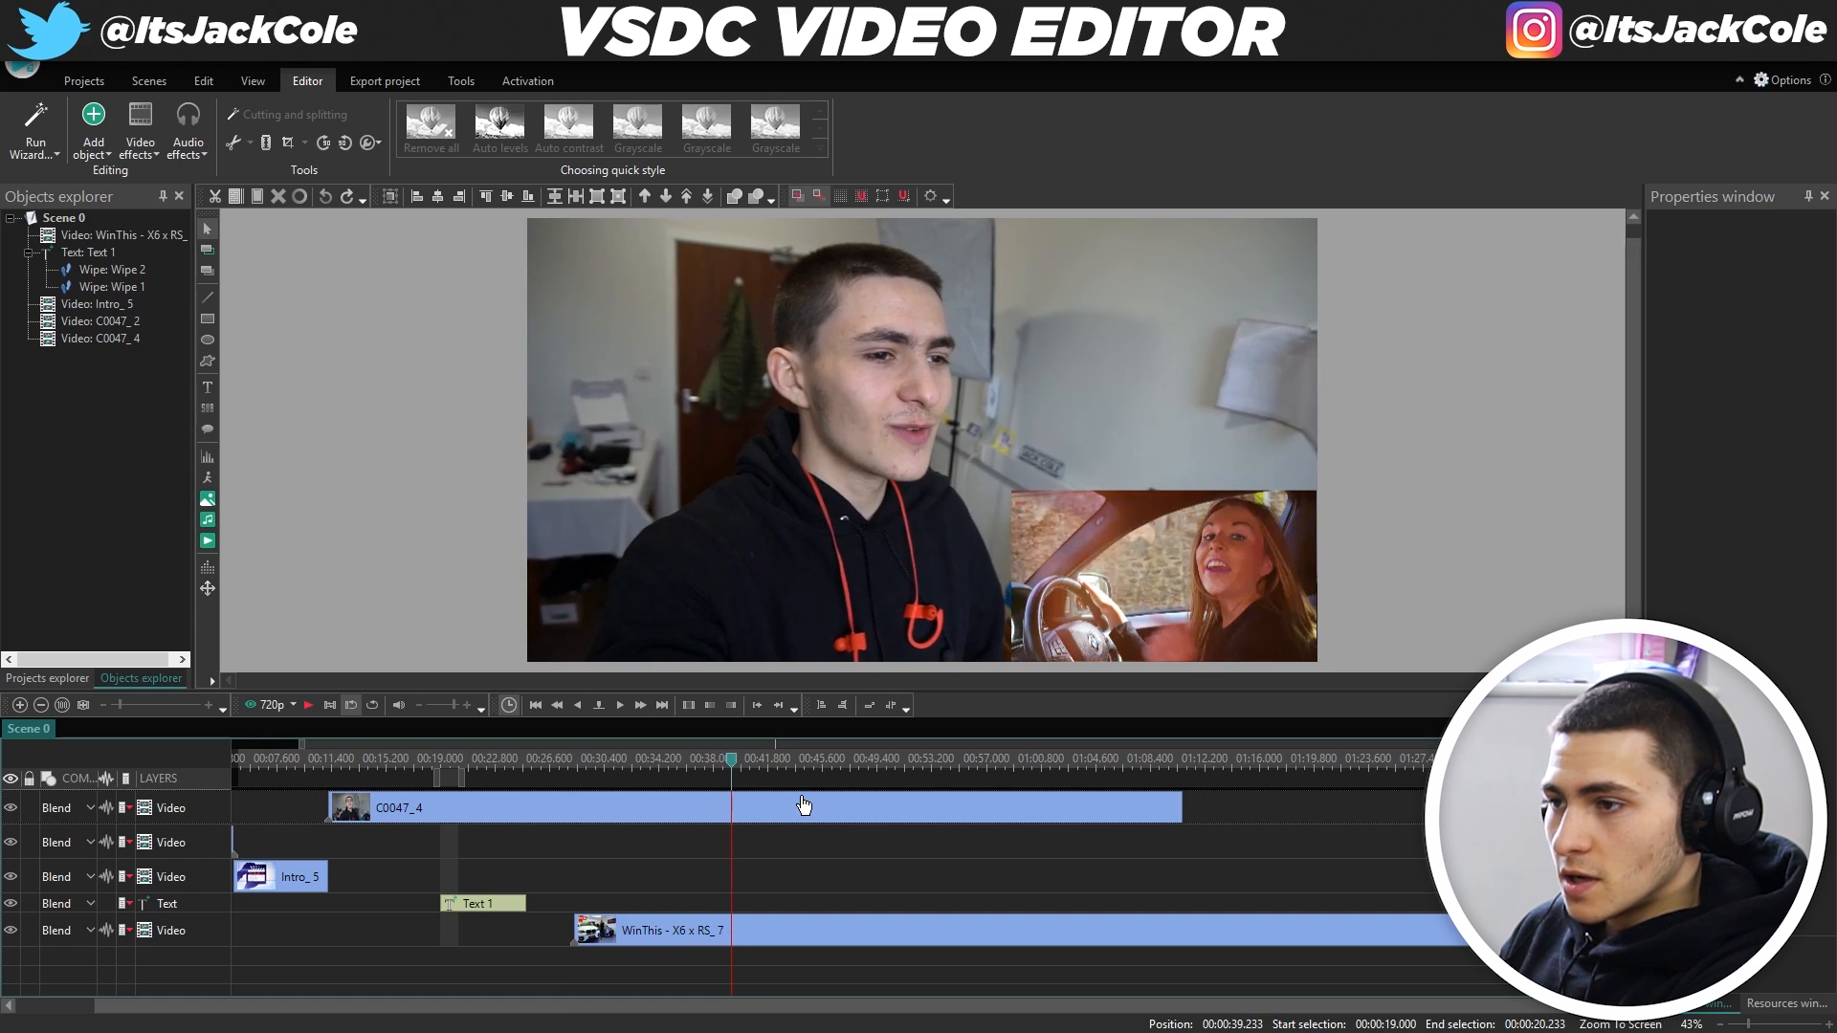
key("Left")
key("Left")
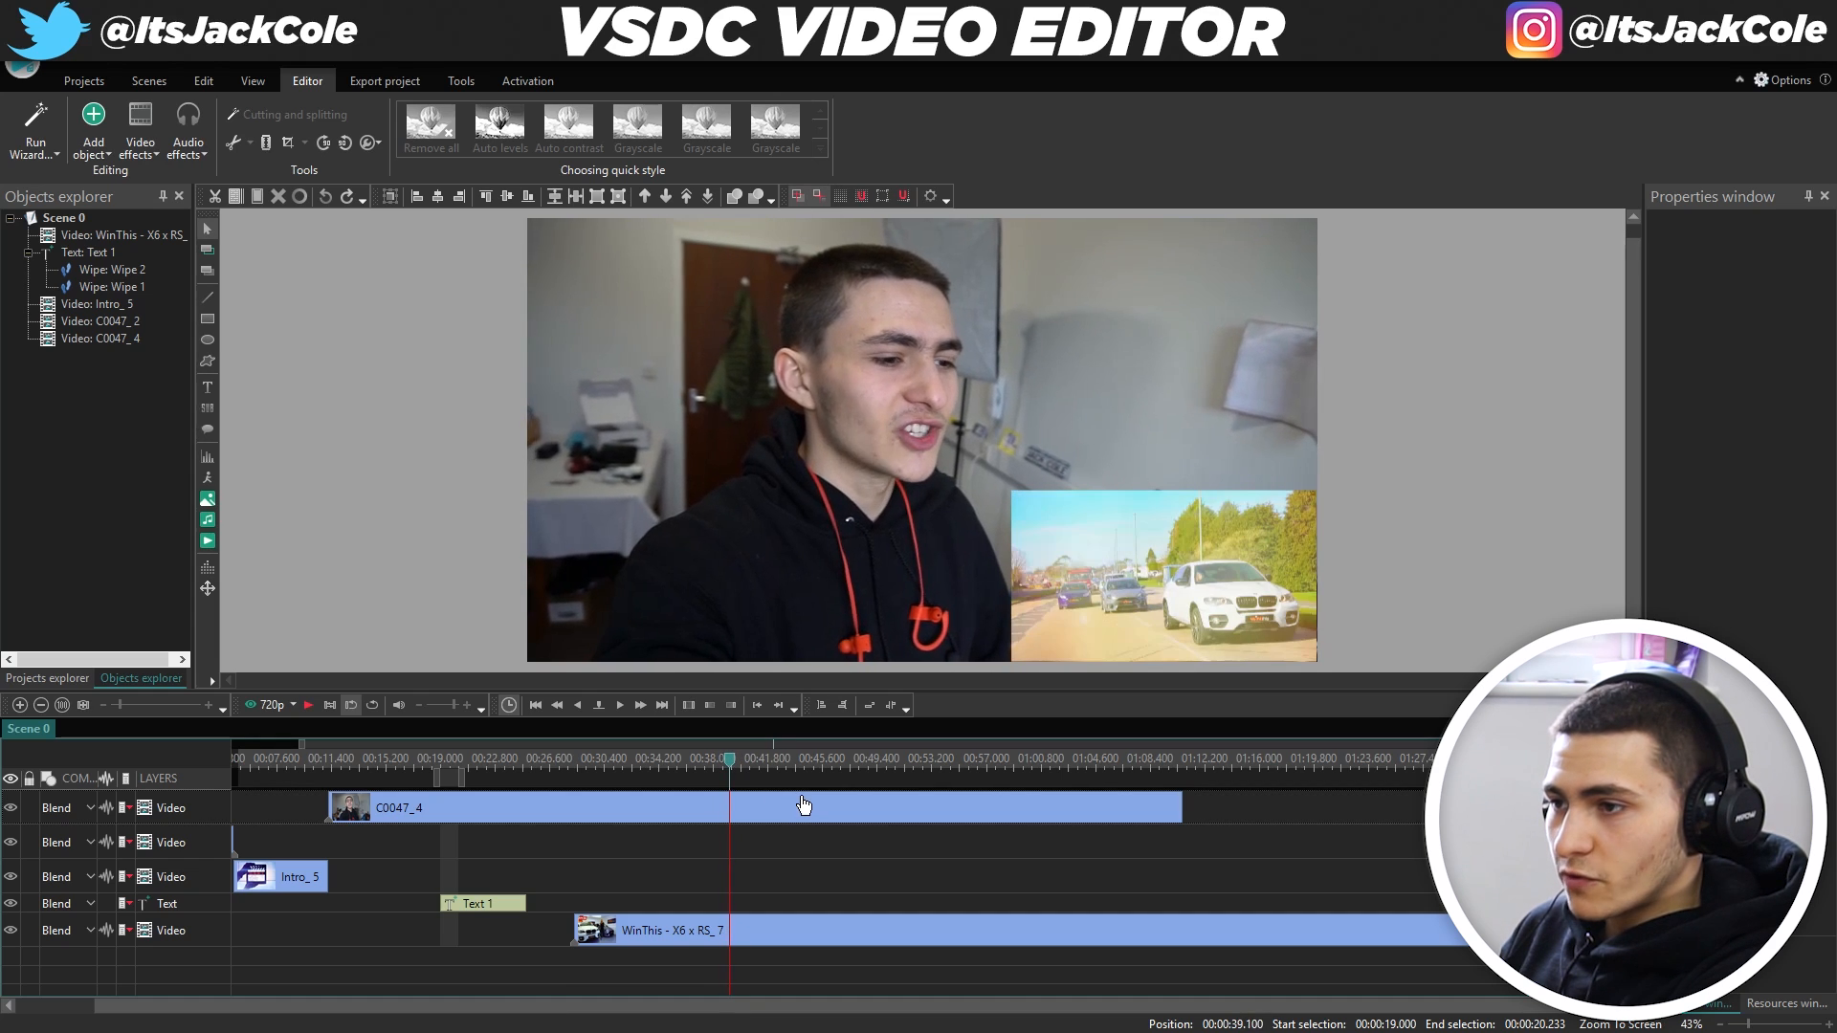
key("Right")
left_click(738, 933)
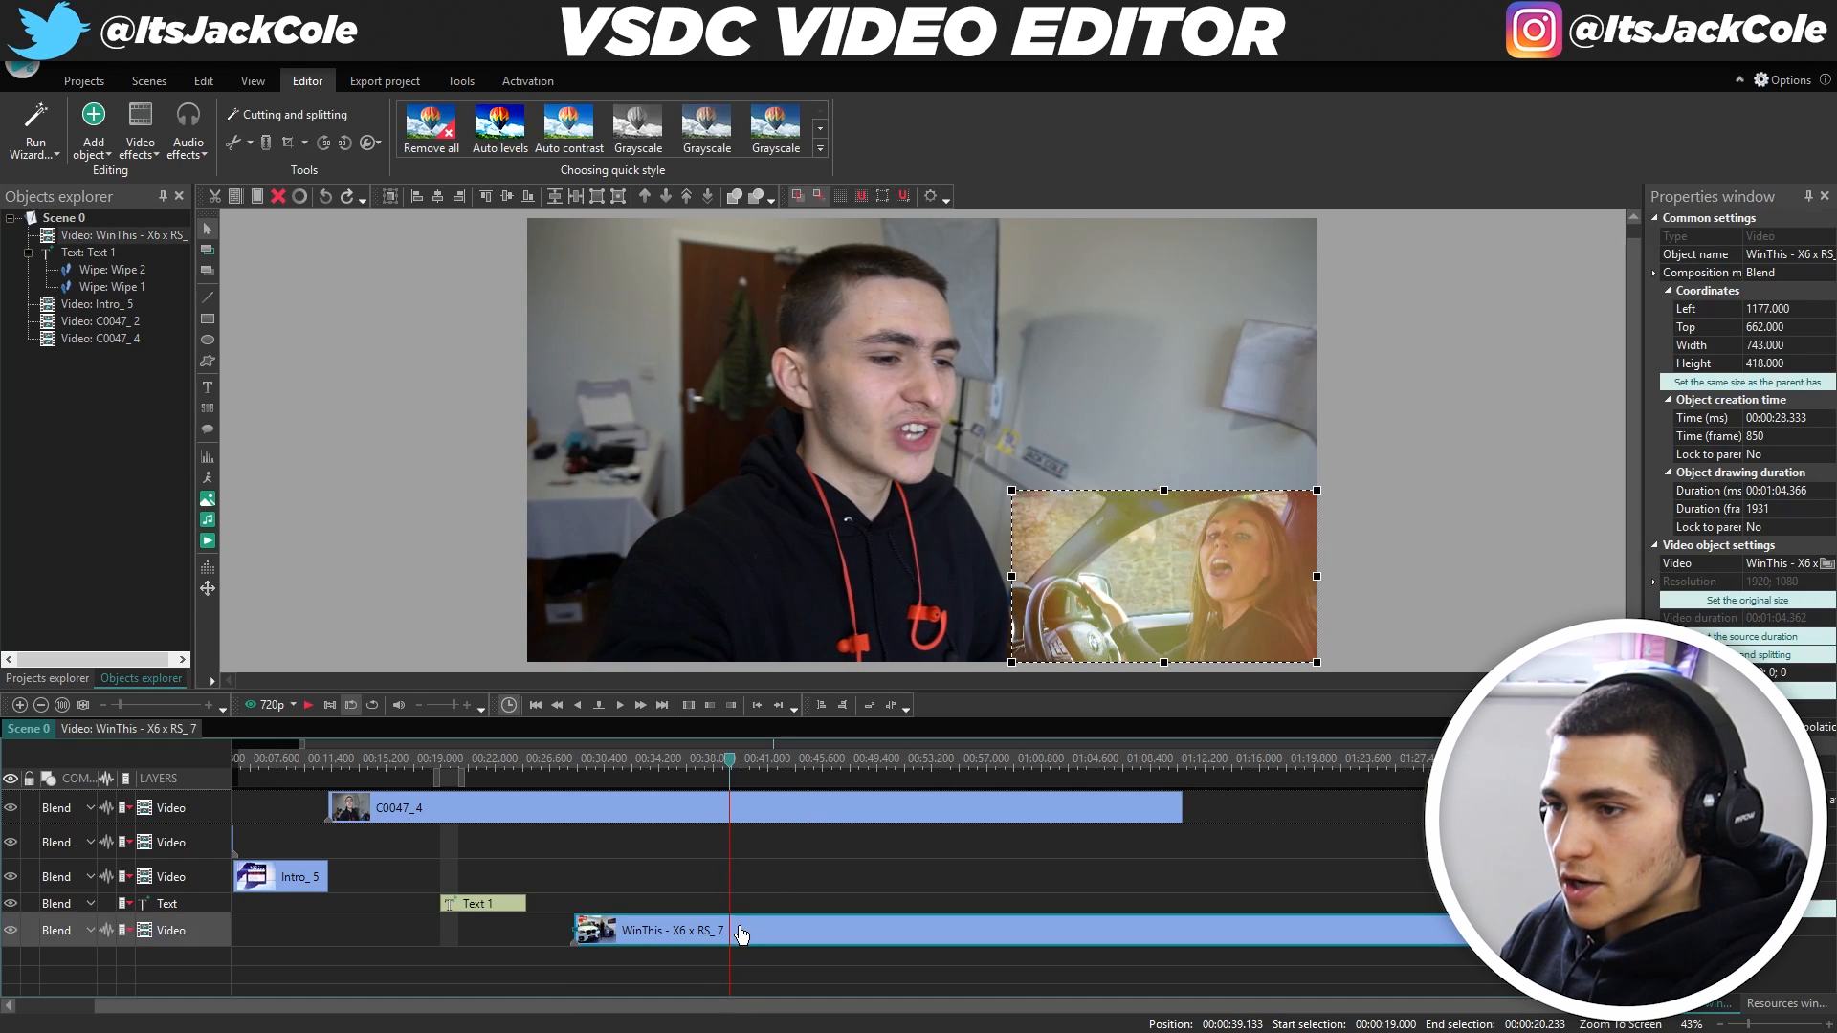
key("ctrl+k")
left_click(823, 928)
key("Delete")
Play the scene from about 38.1 s past the overlay's end and place the playhead at about 39.2 s.
left_click(715, 764)
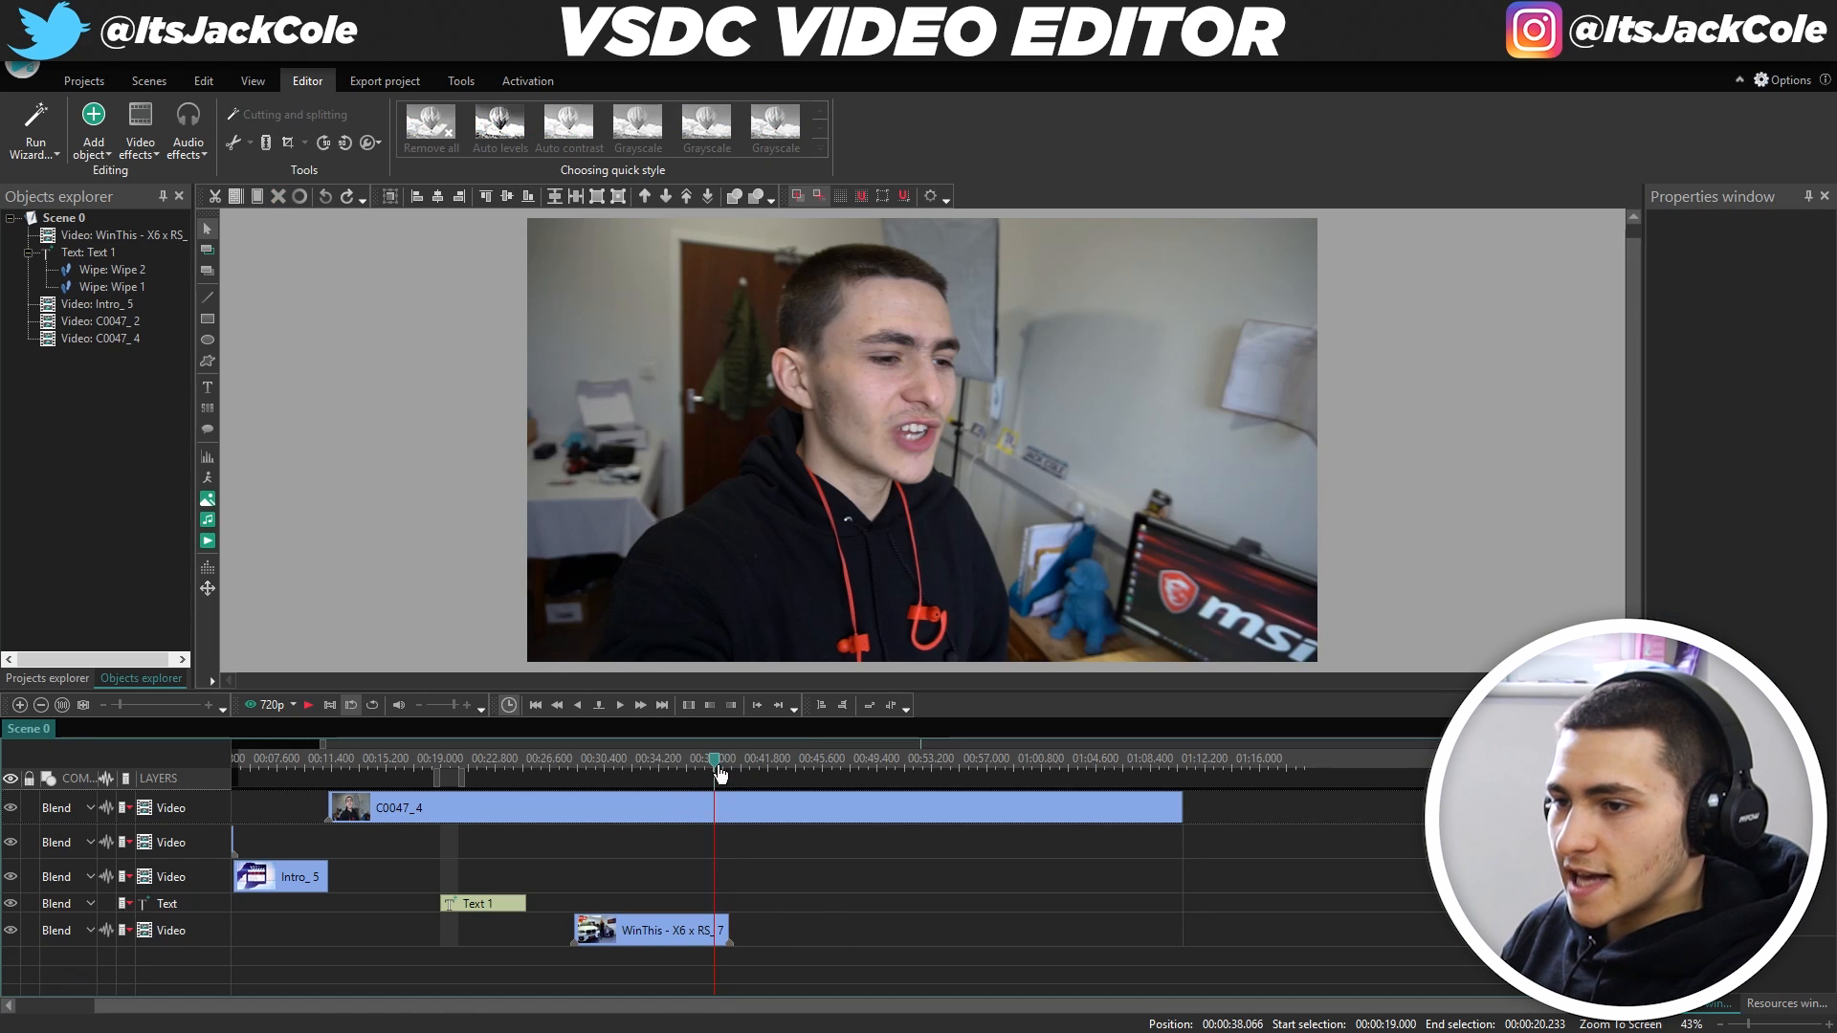
key("space")
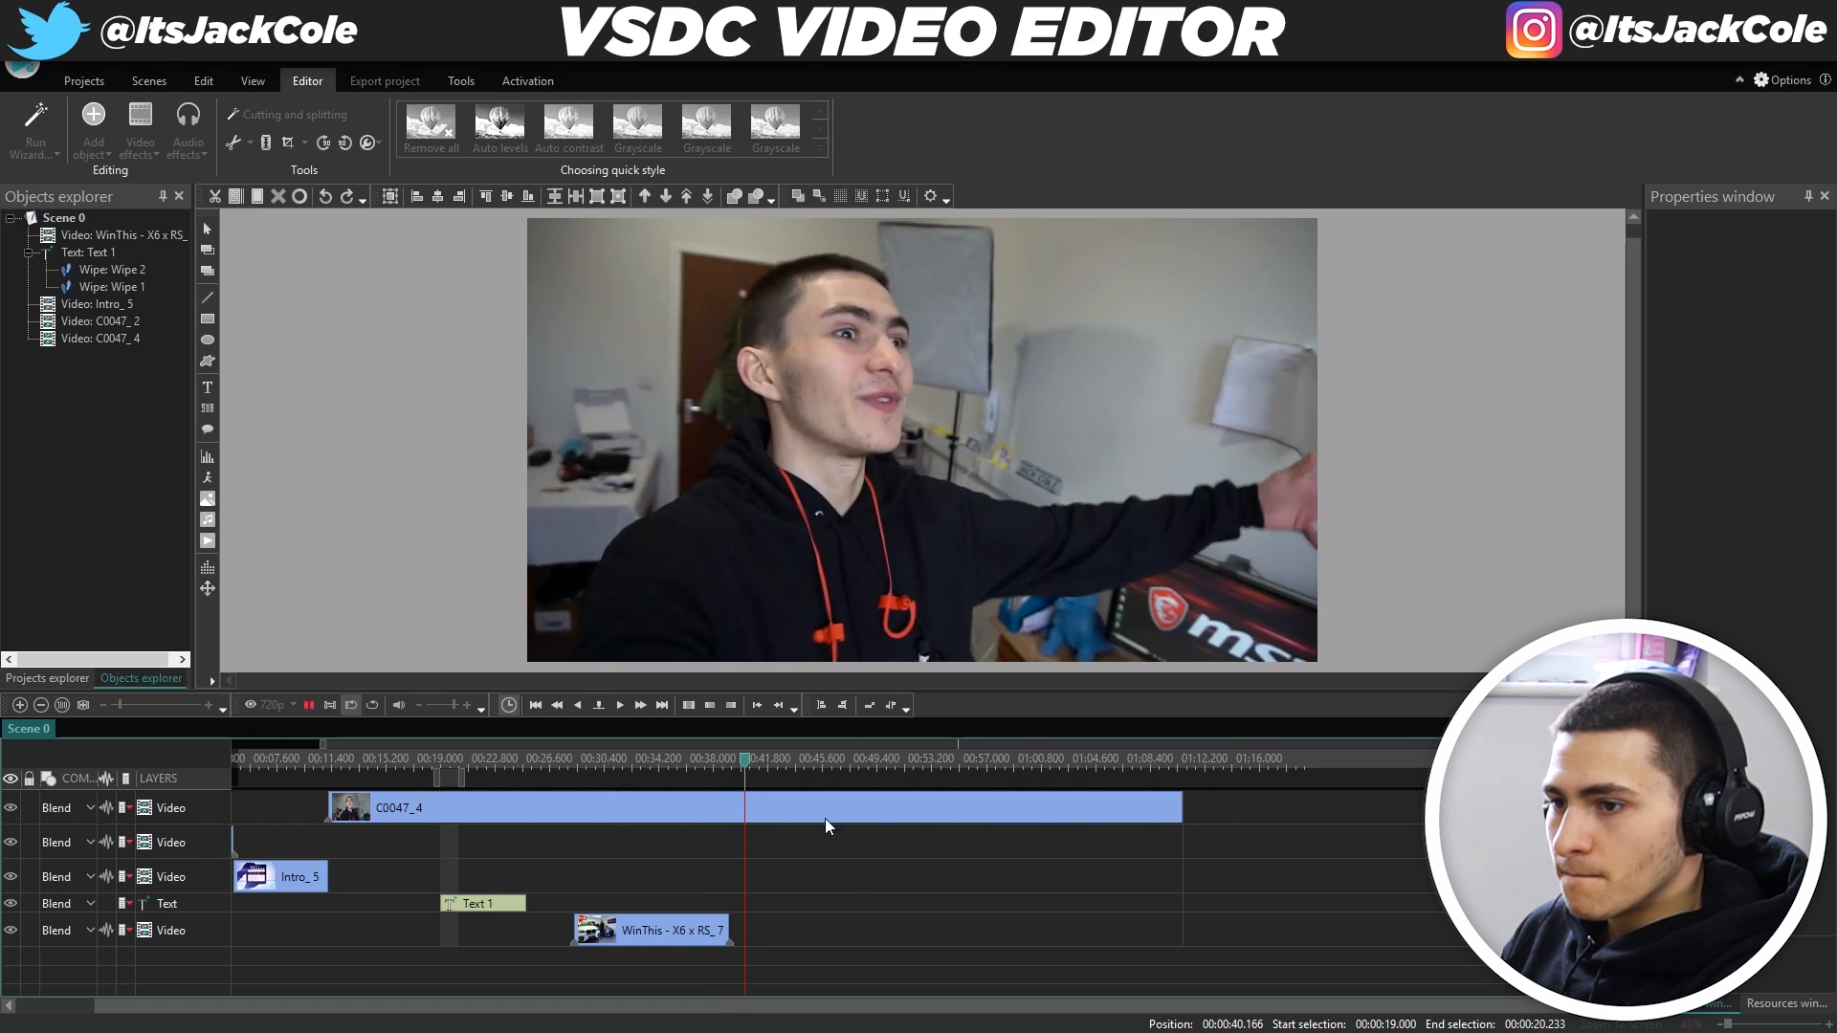
left_click(740, 766)
left_click_drag(739, 766, 730, 765)
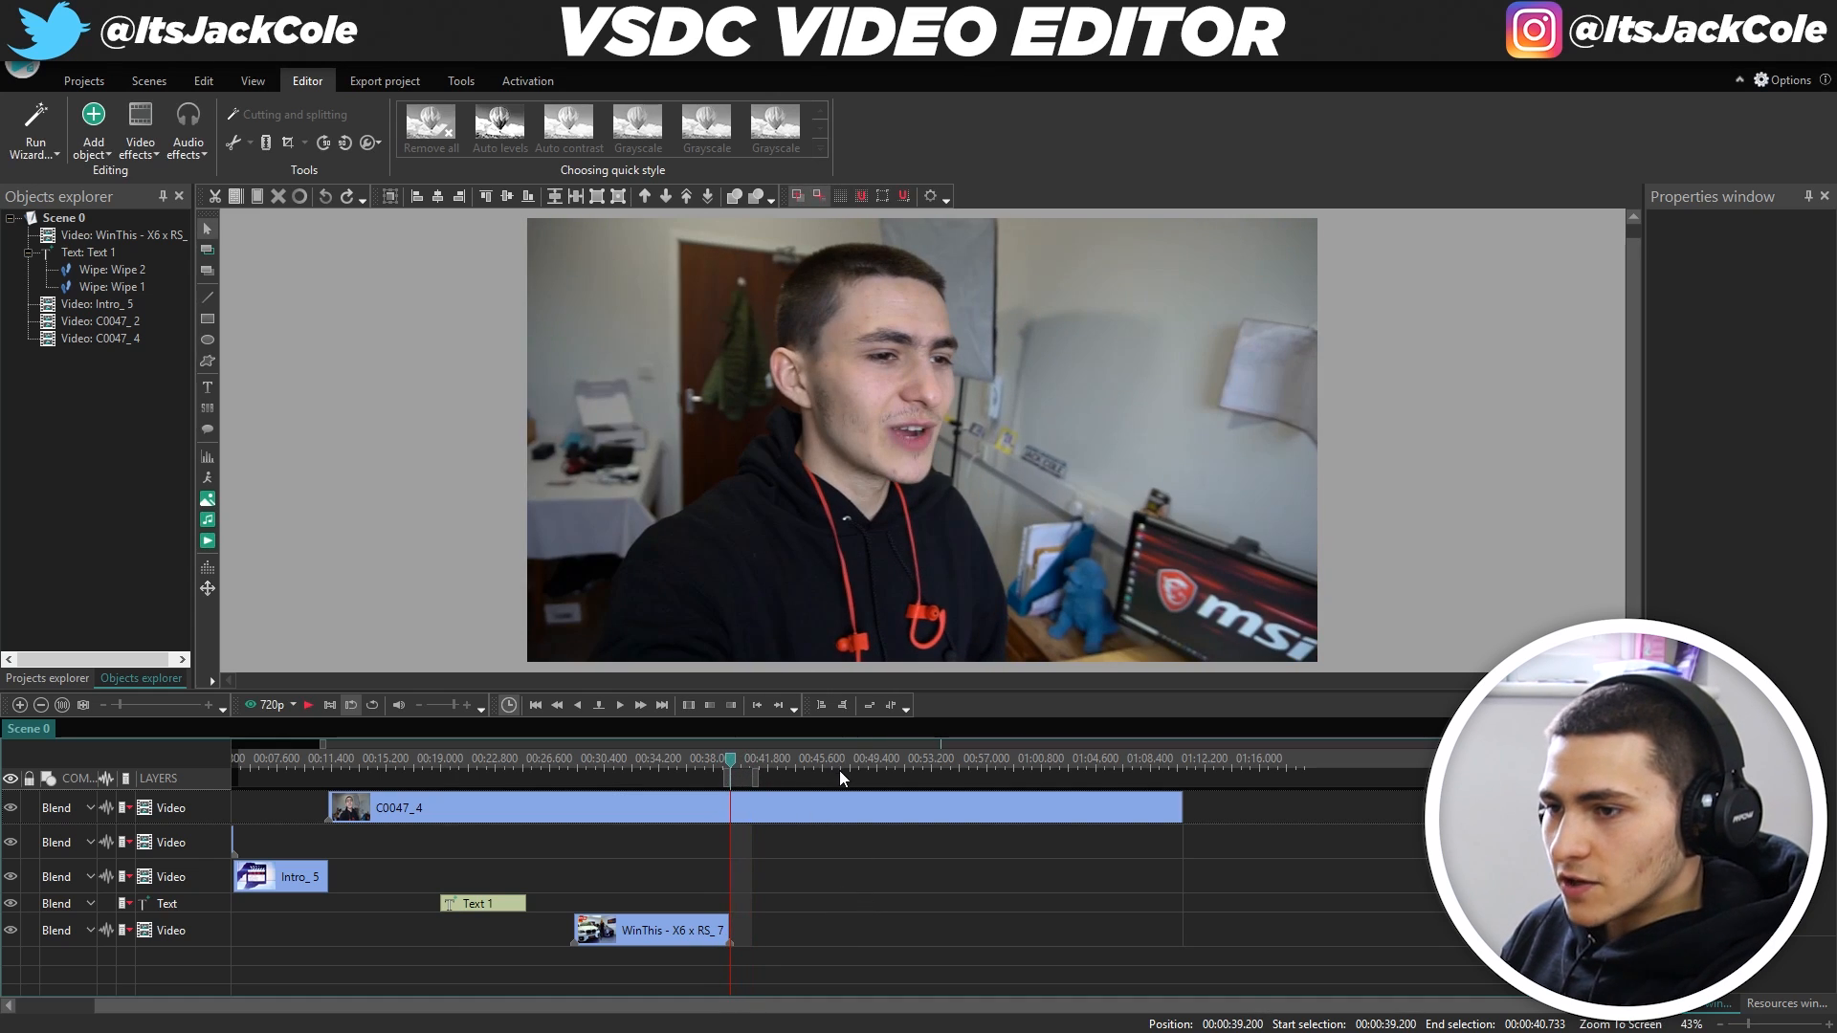
Add a text object at 39.2 s, about 1890 × 1042 px across the frame, reading CAR PROMO on two lines.
left_click(86, 127)
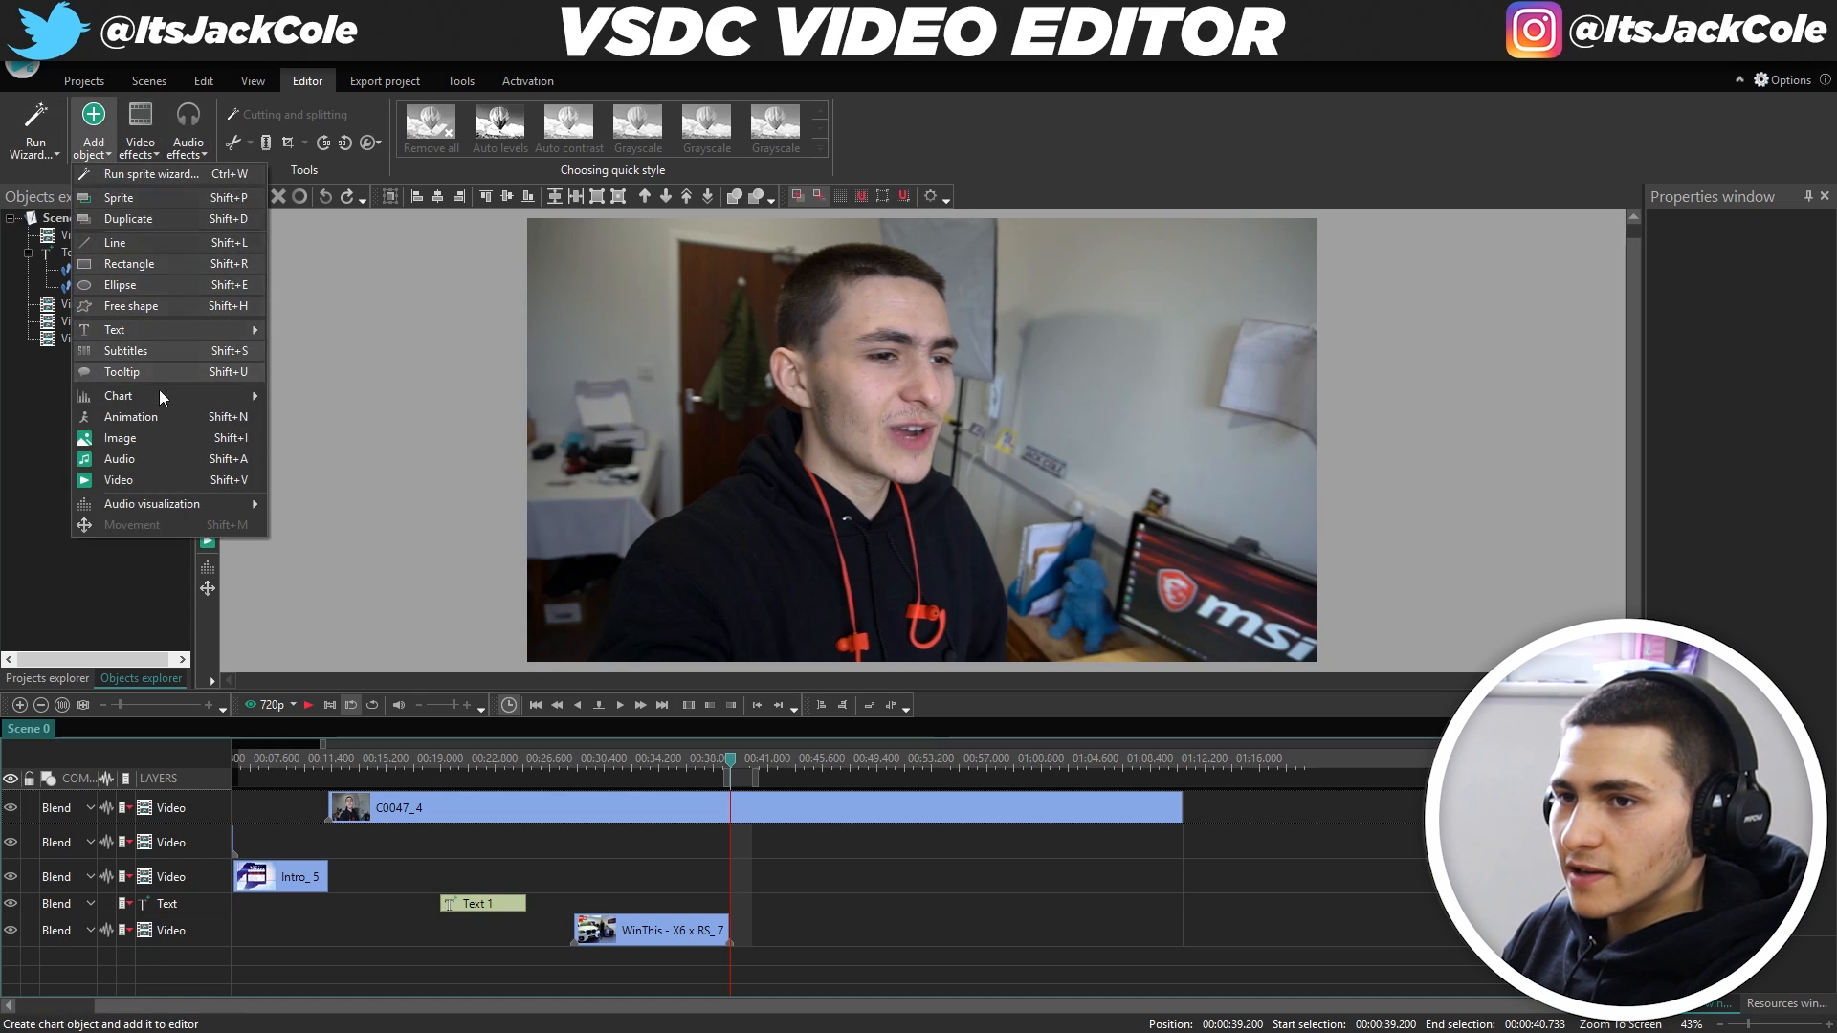
mouse_move(244, 327)
left_click(329, 331)
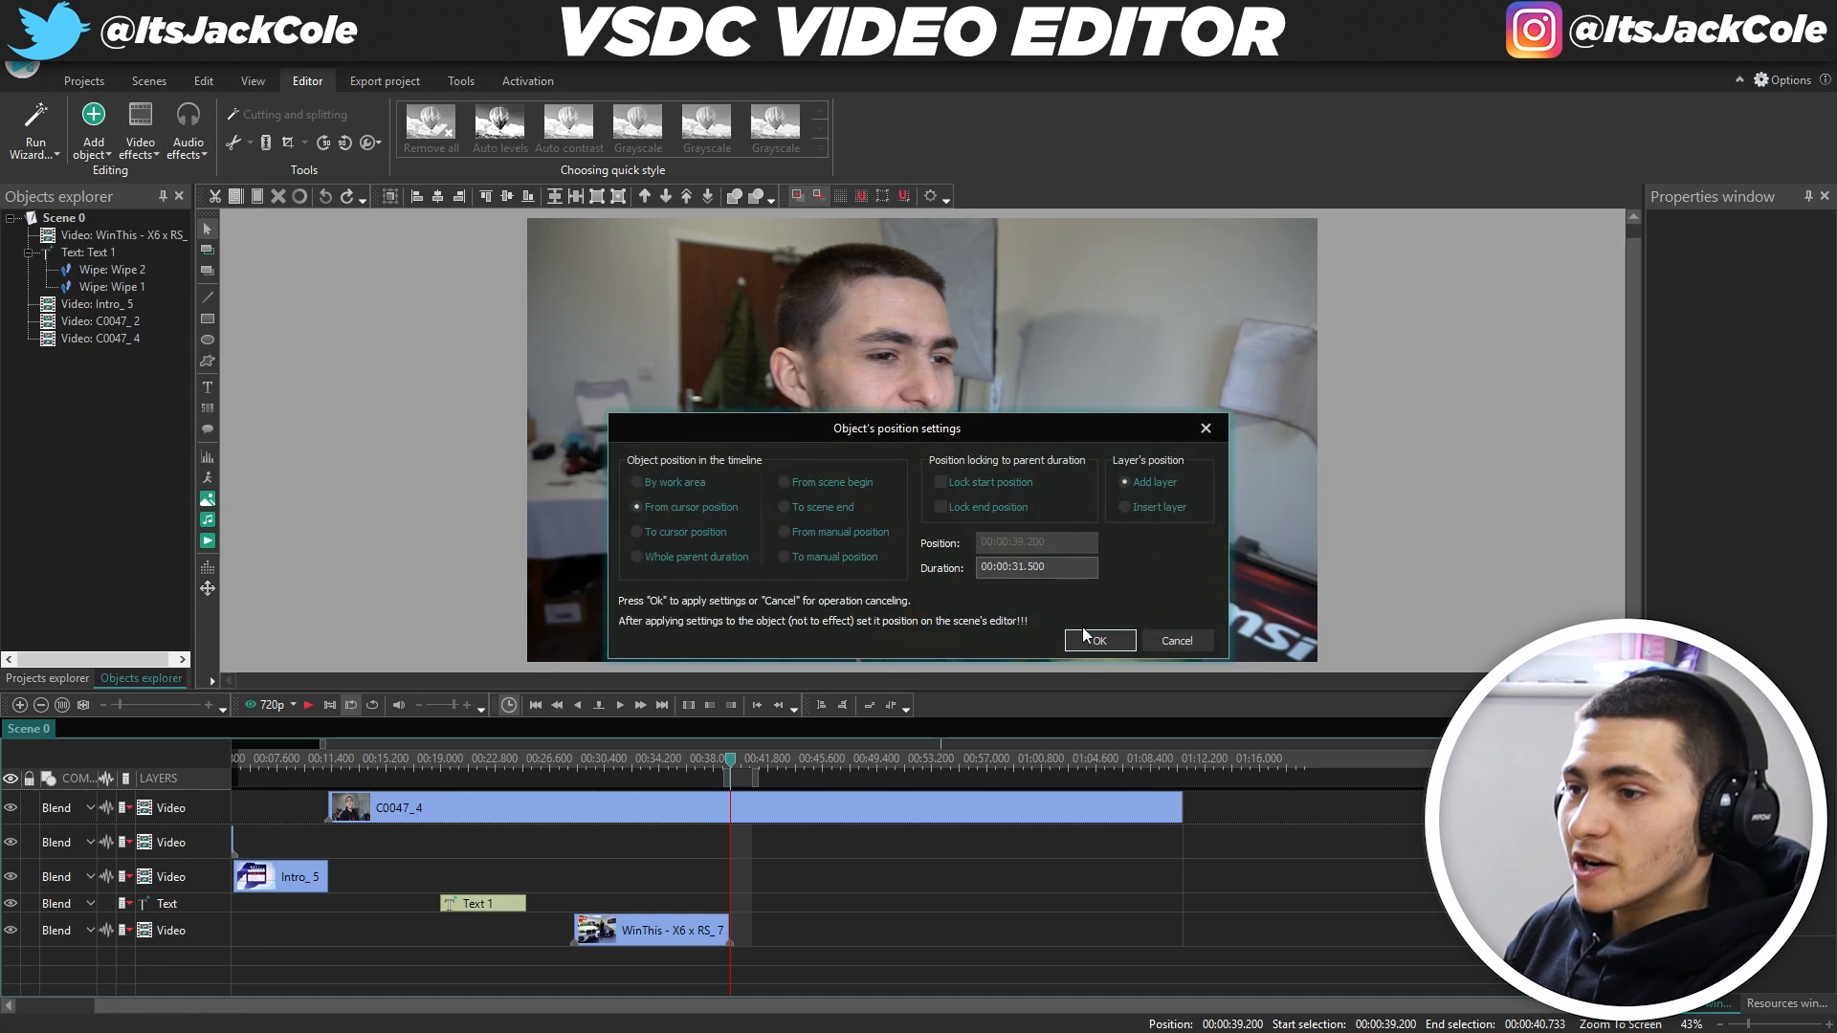
left_click(1099, 640)
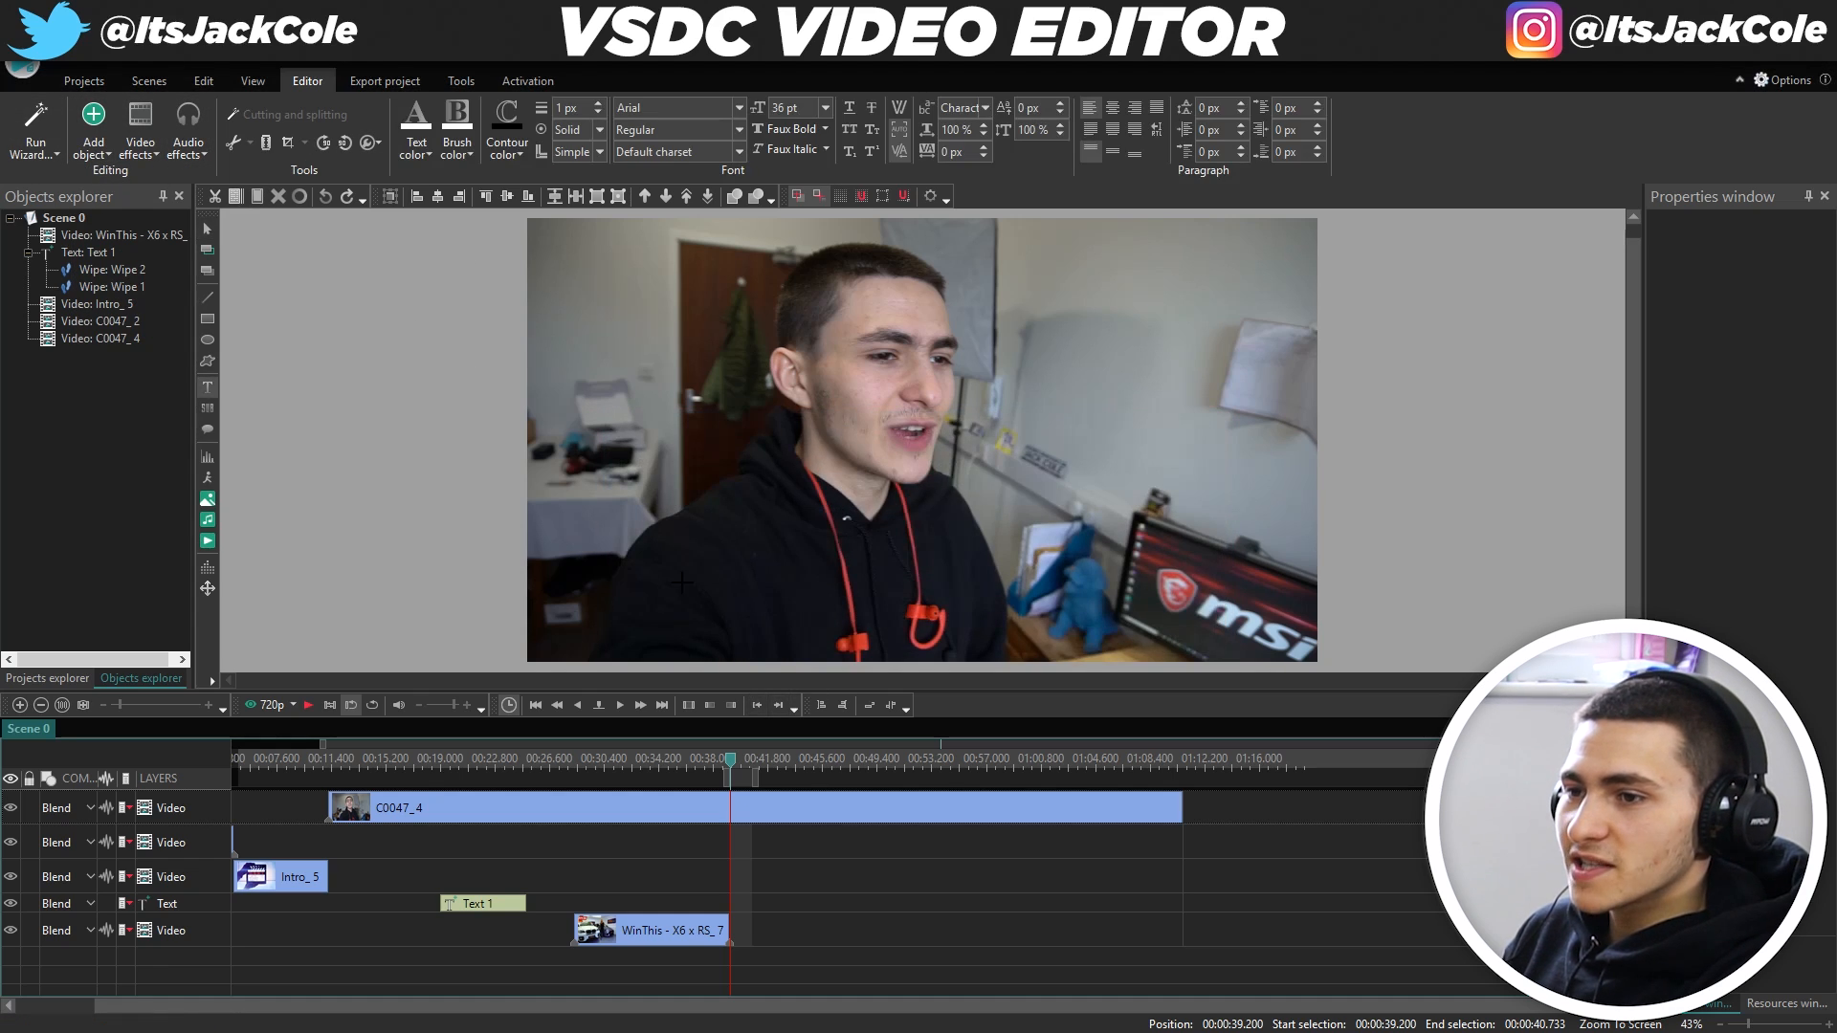
left_click_drag(532, 224, 1311, 653)
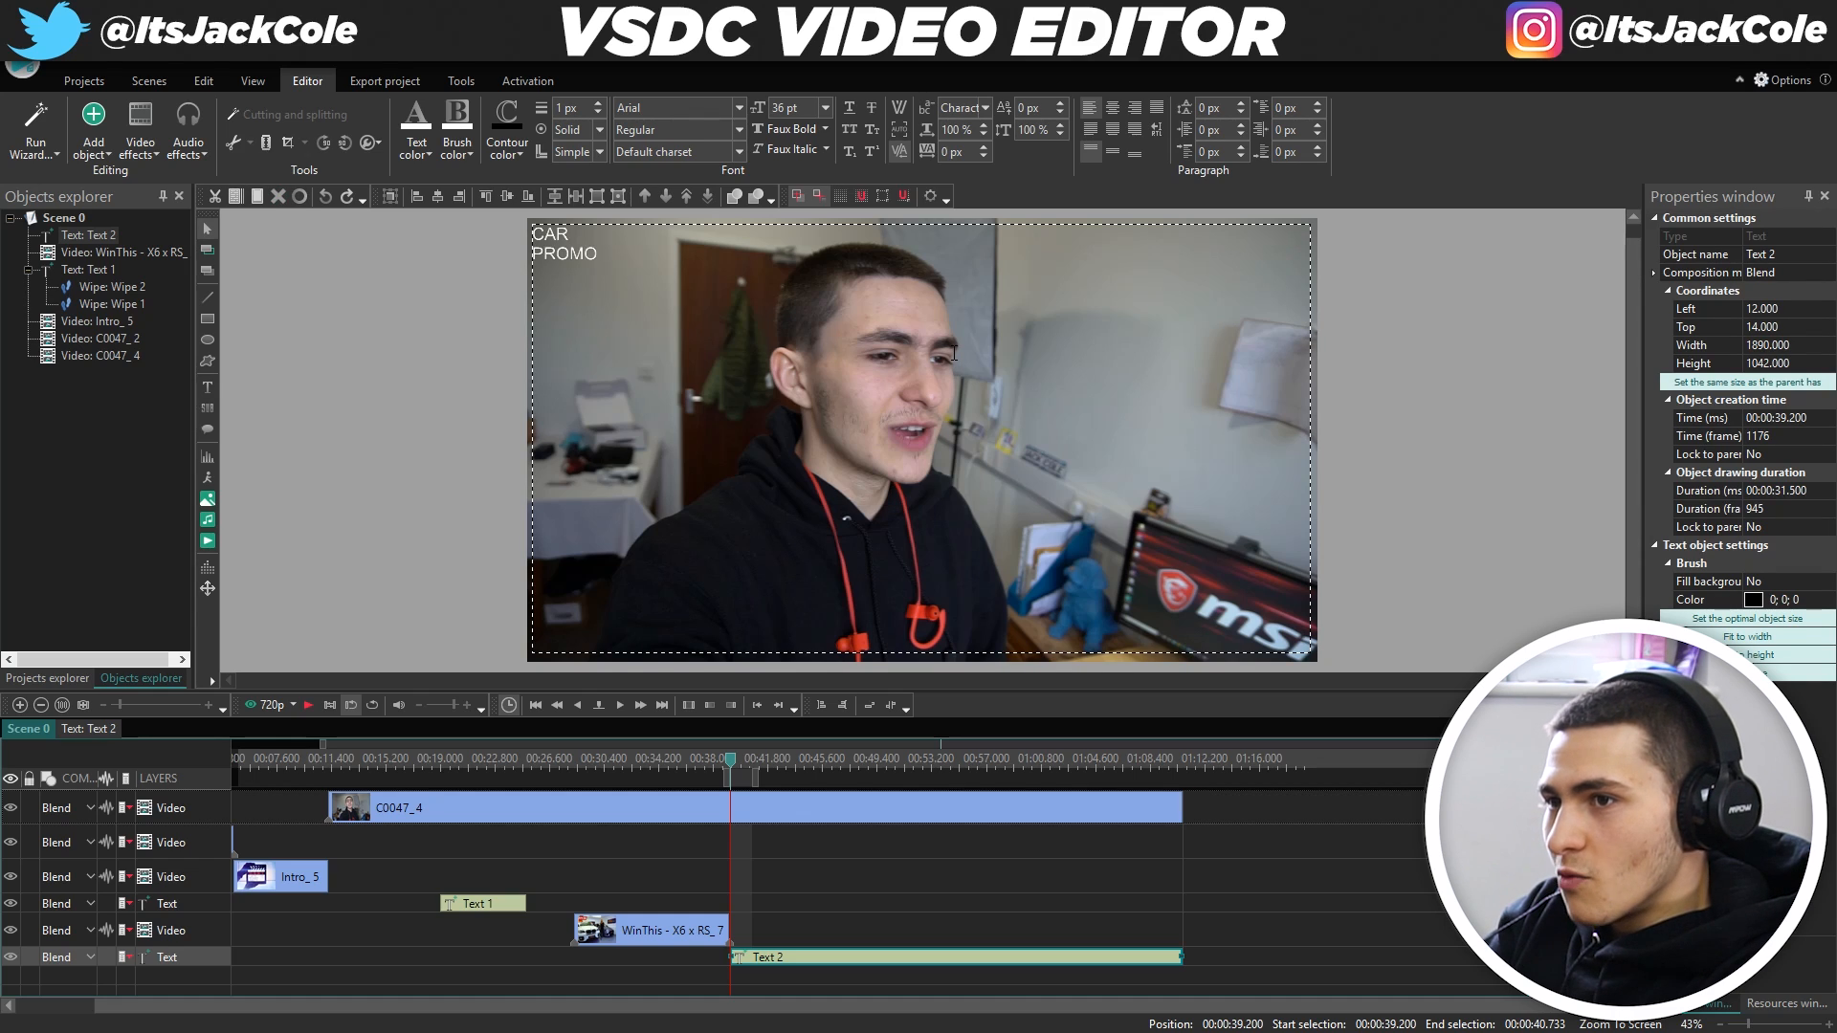
Centre the whole CAR PROMO text horizontally and enlarge its font size to 400 pt.
key("ctrl+a")
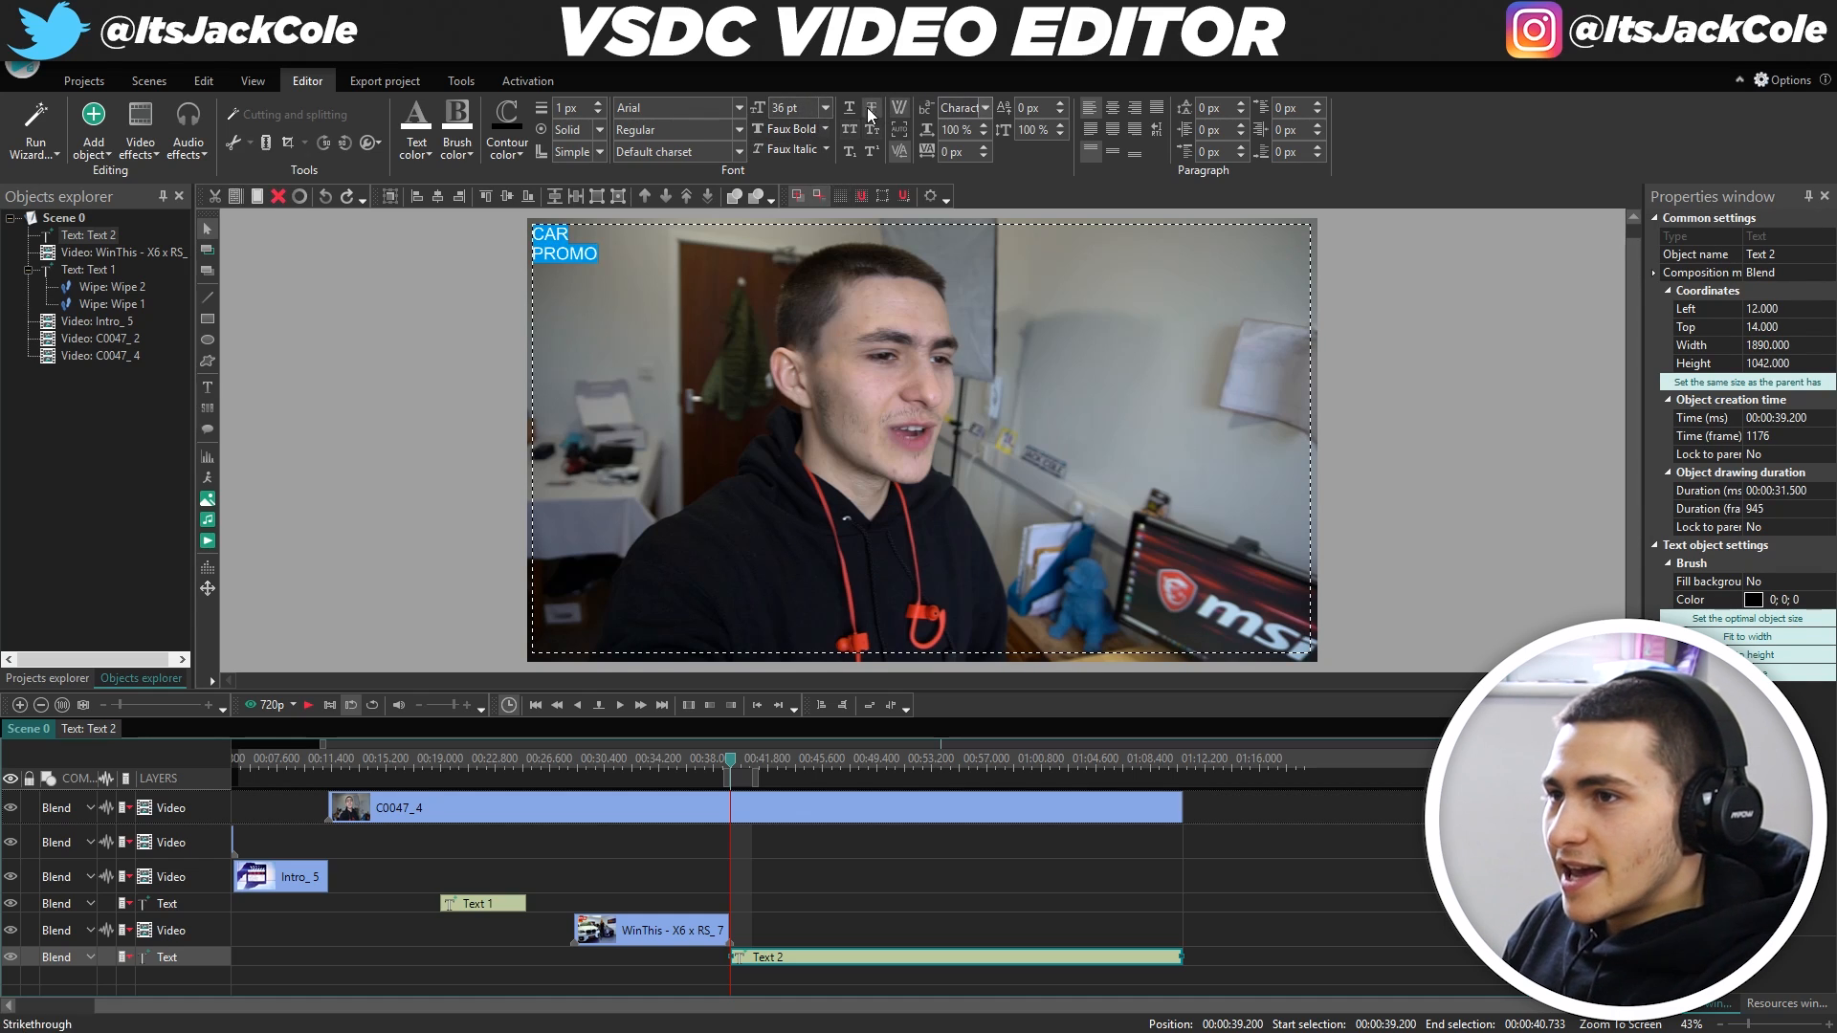
left_click(1113, 108)
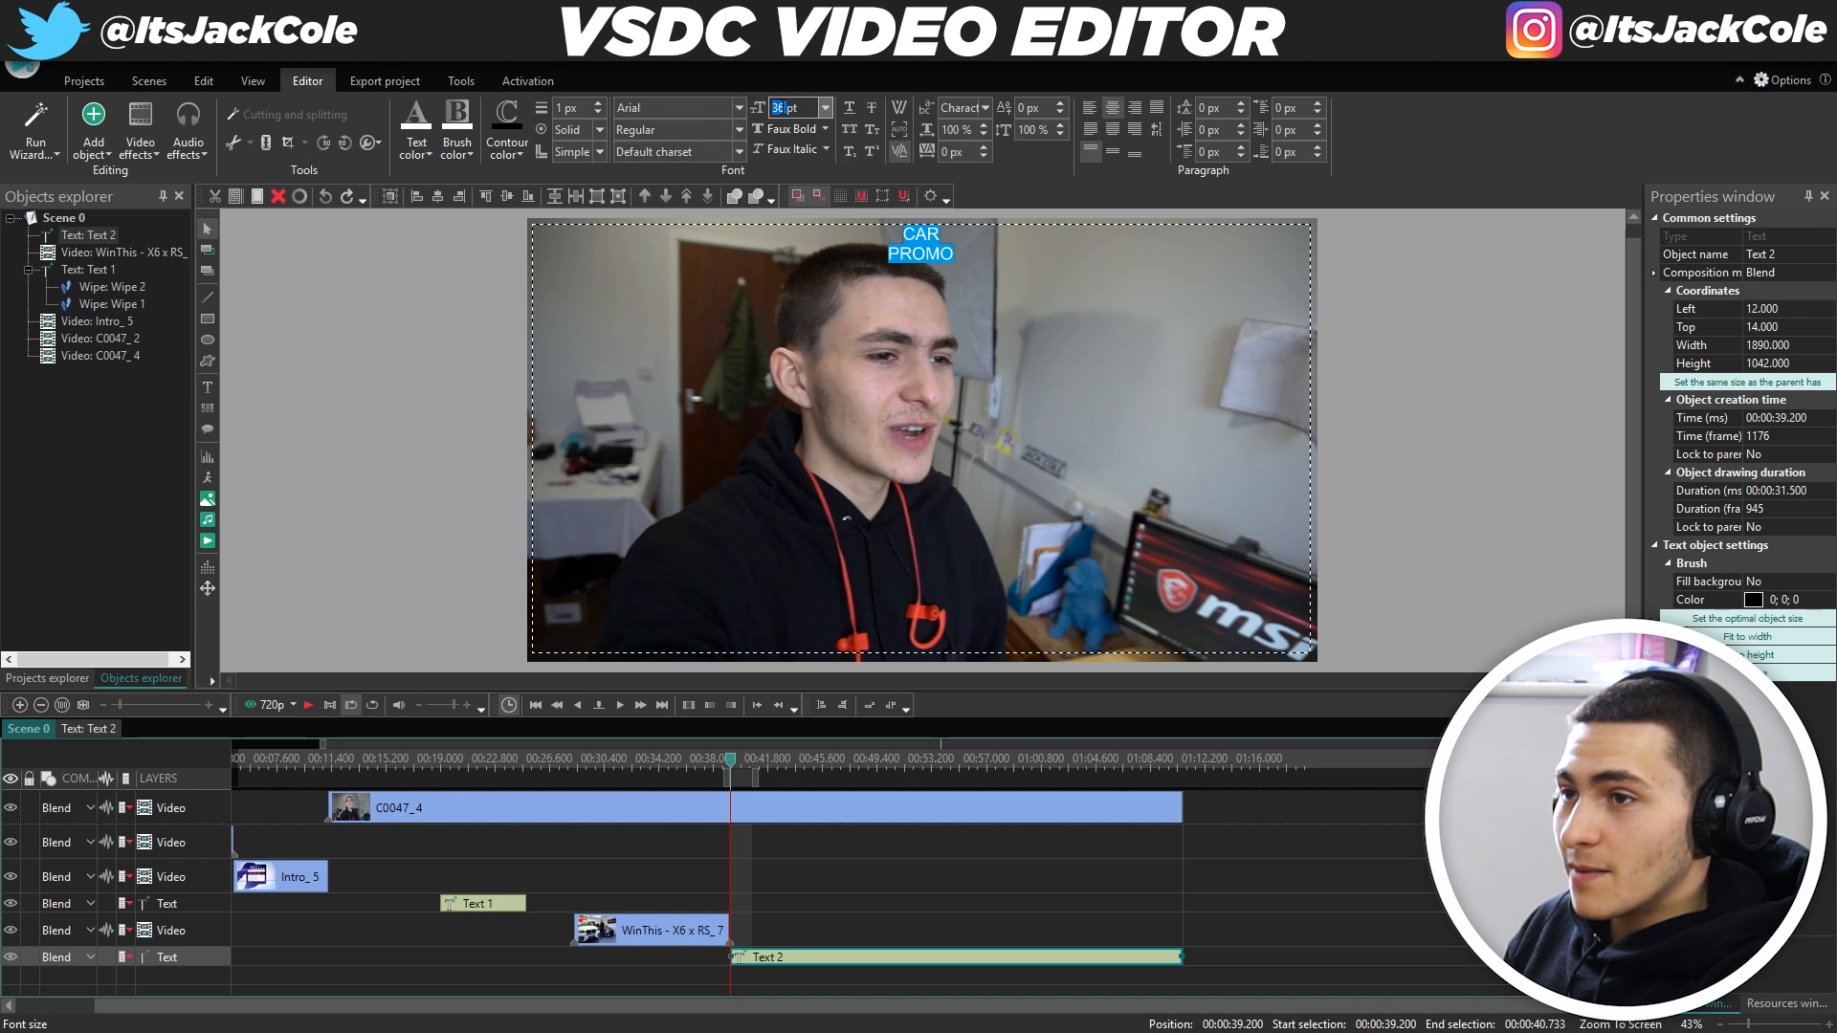
key("Return")
left_click(796, 111)
type("3")
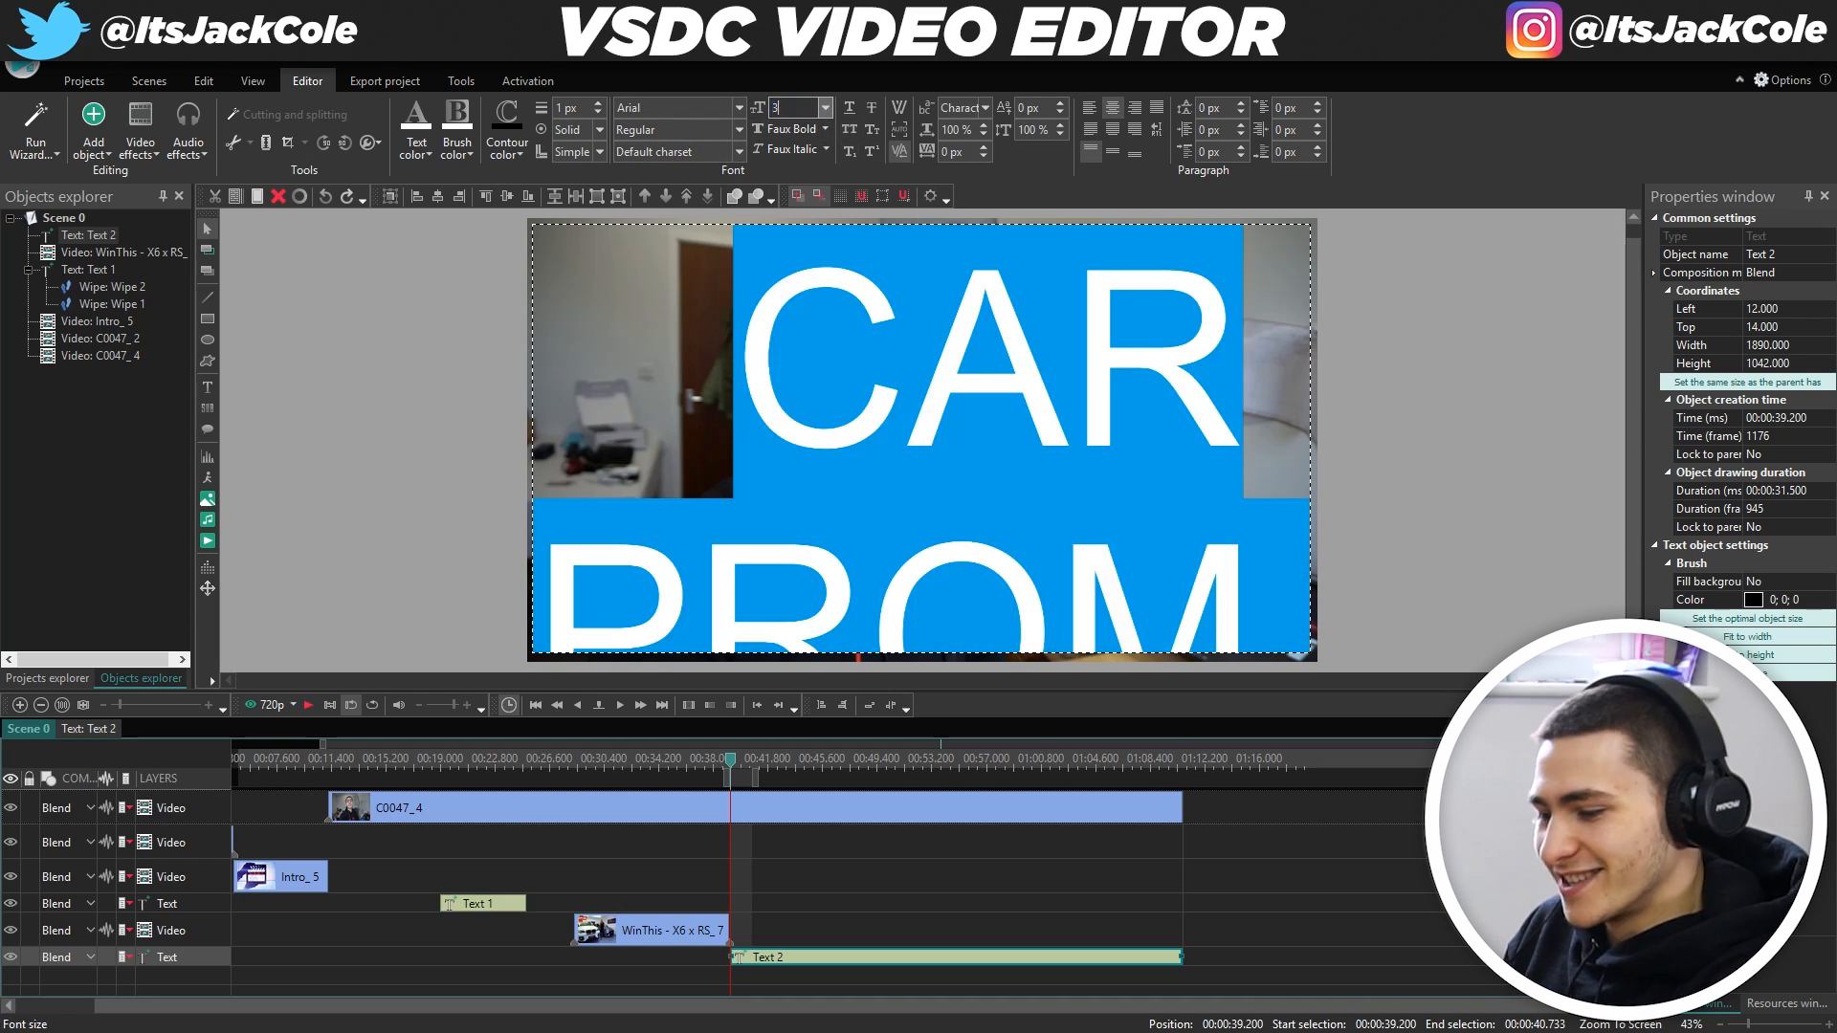
type("00")
key("Return")
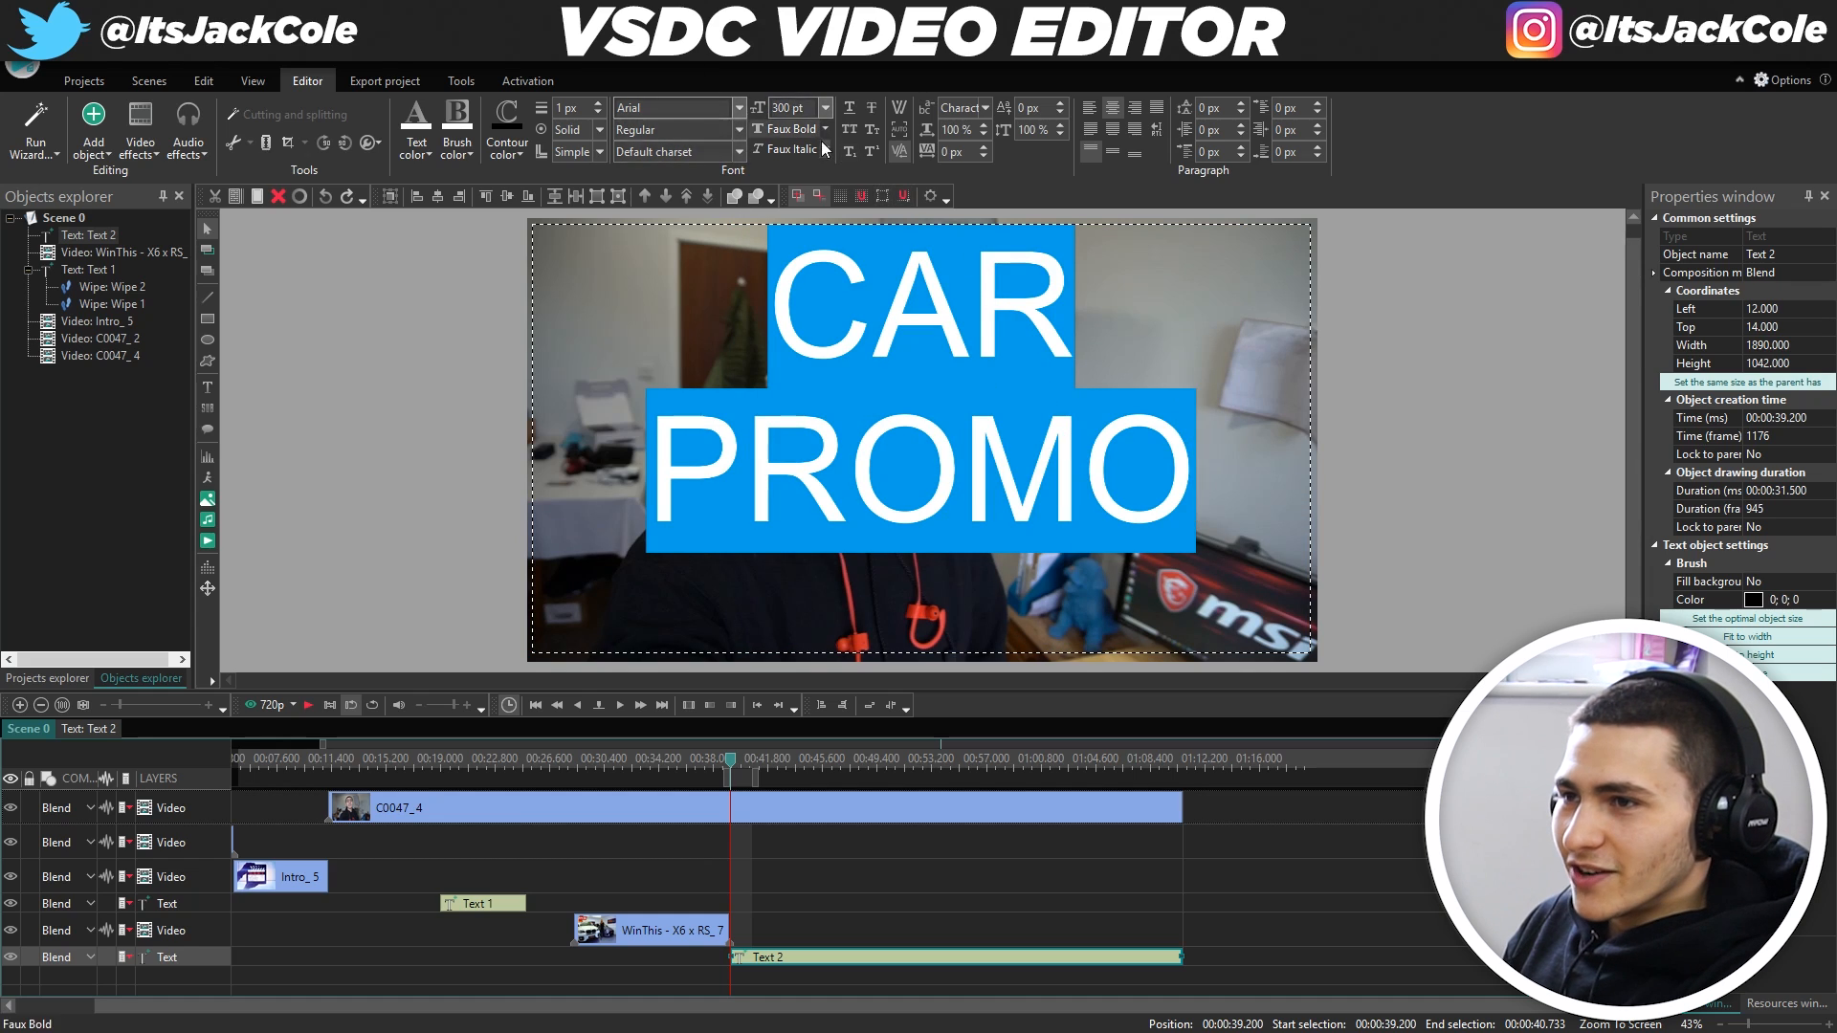
type("350")
key("Return")
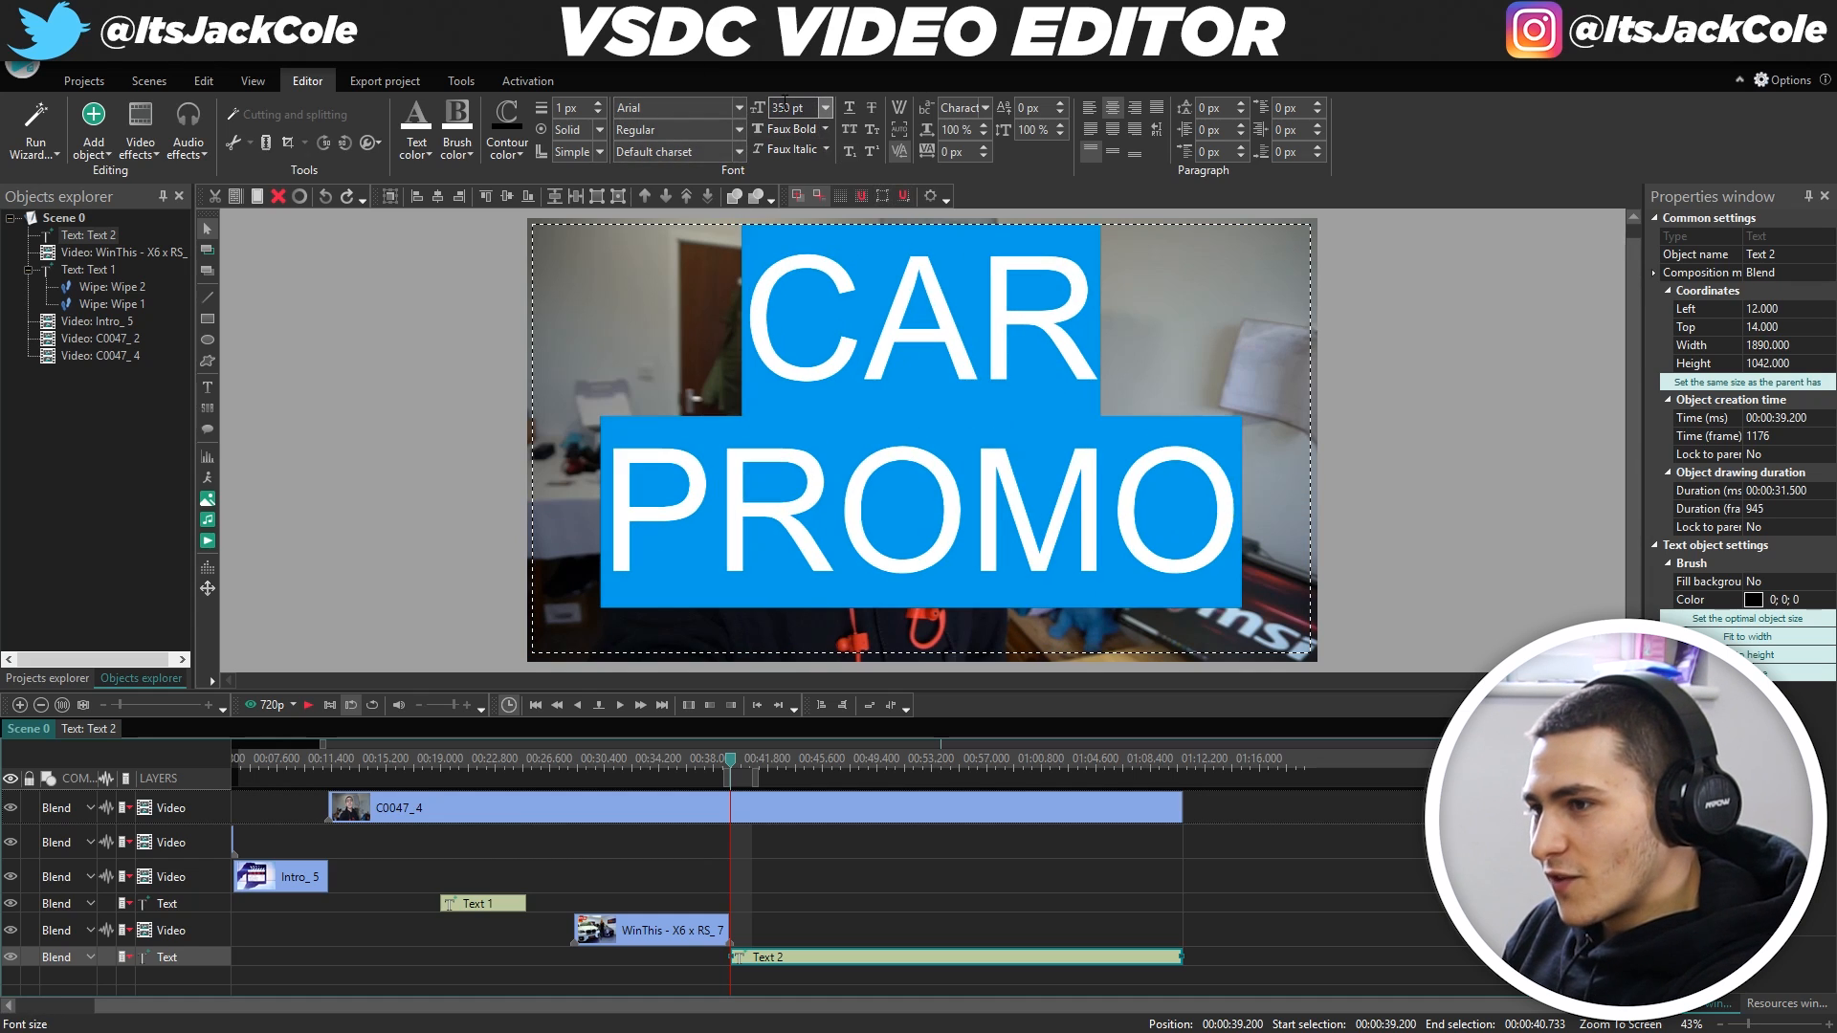
type("400")
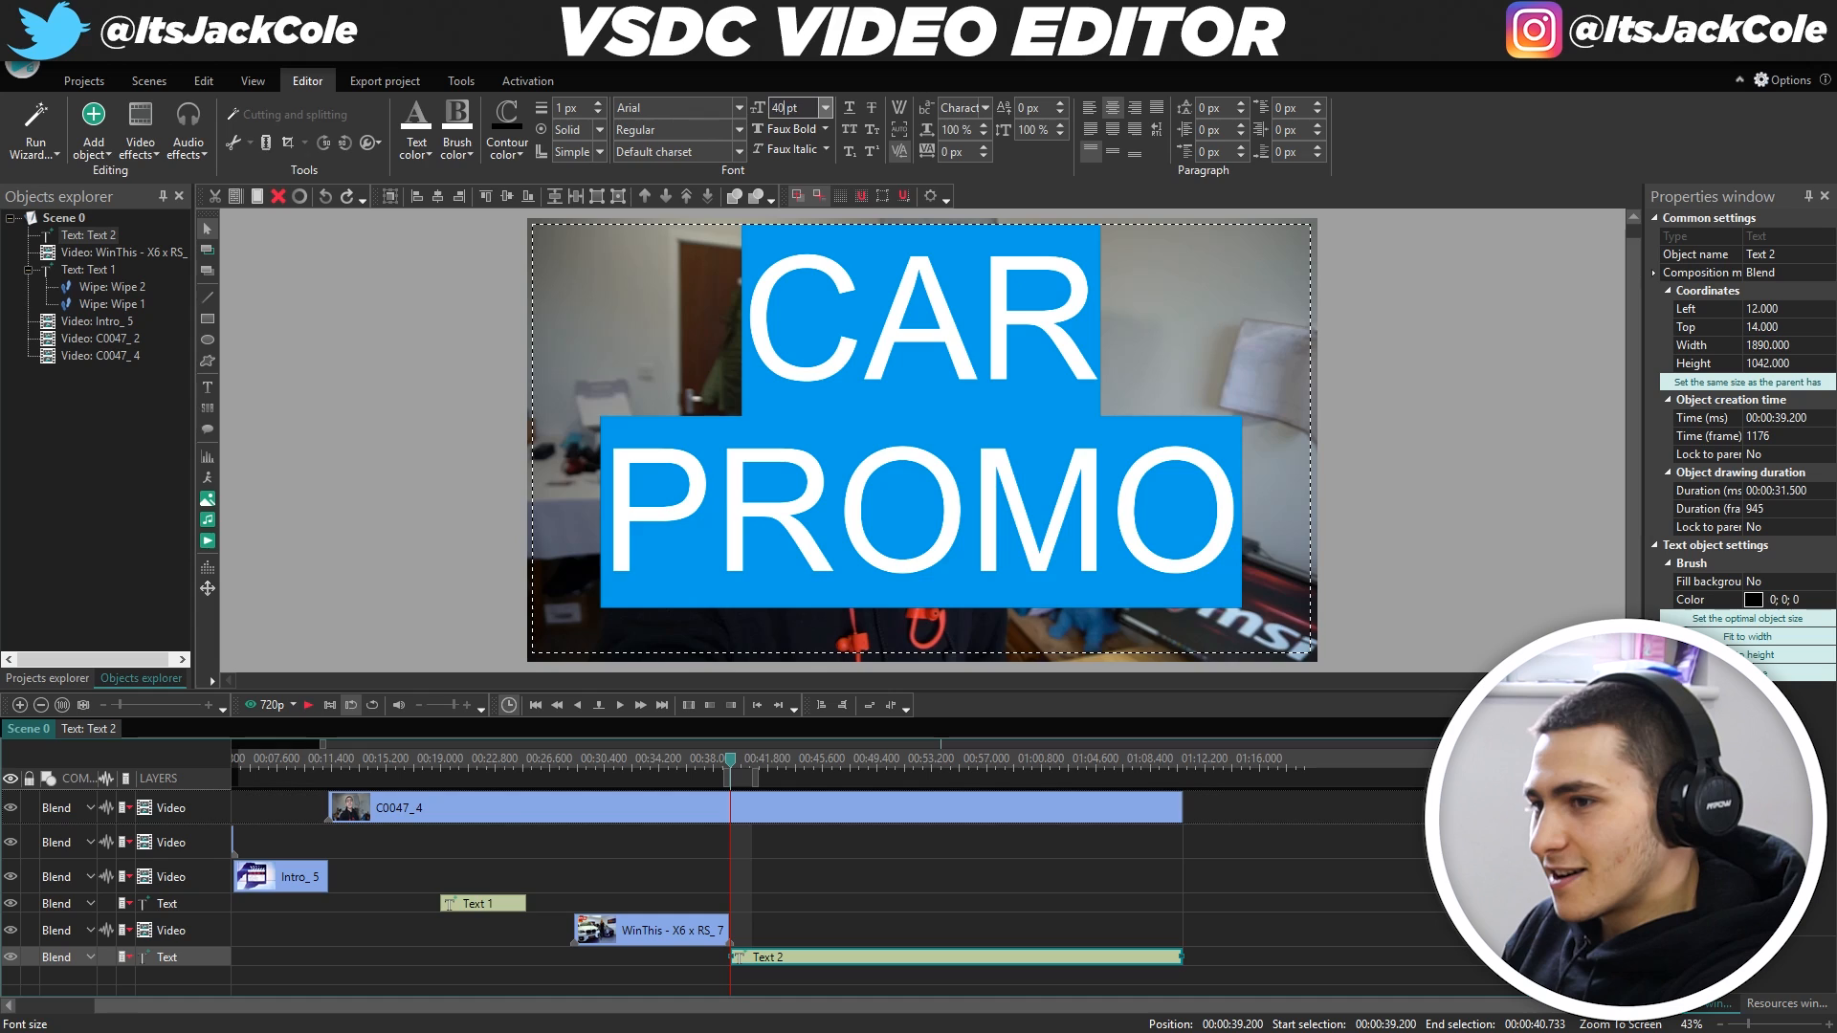
key("Return")
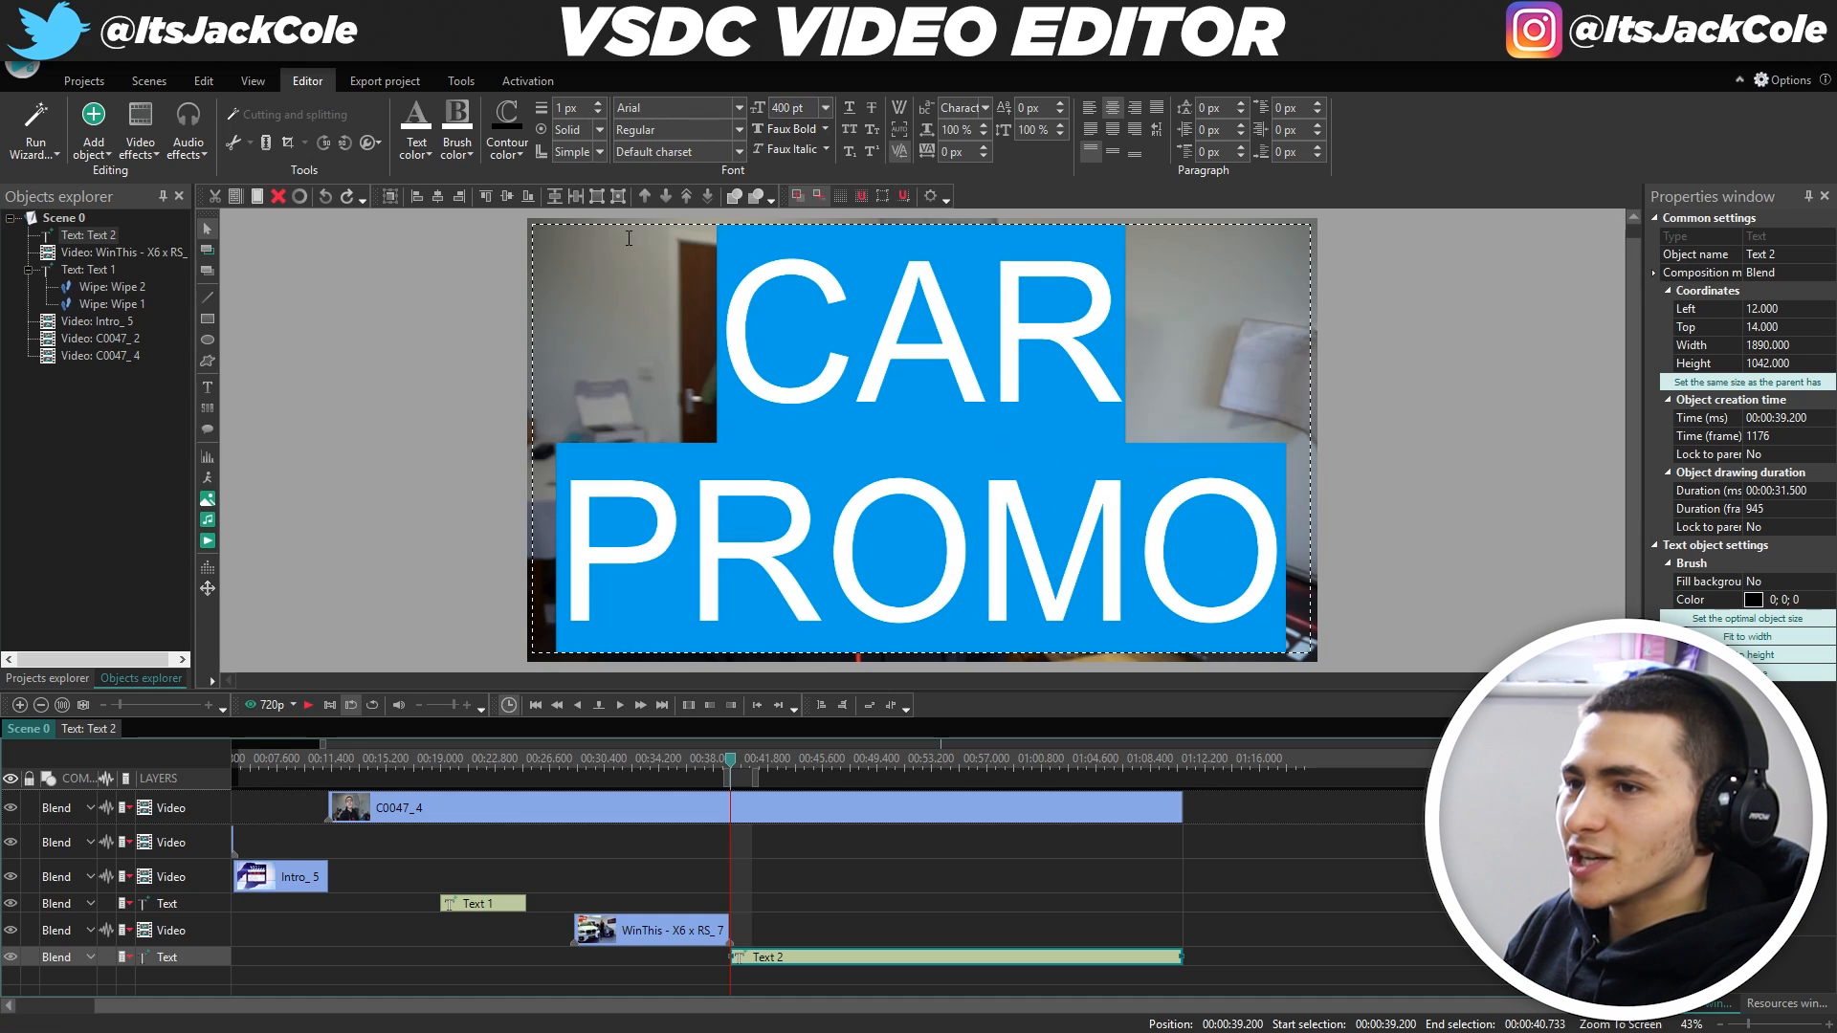
Set the CAR PROMO text in Gotham Ultra and shift the text box to about 24 px left and 2 px top.
left_click(735, 106)
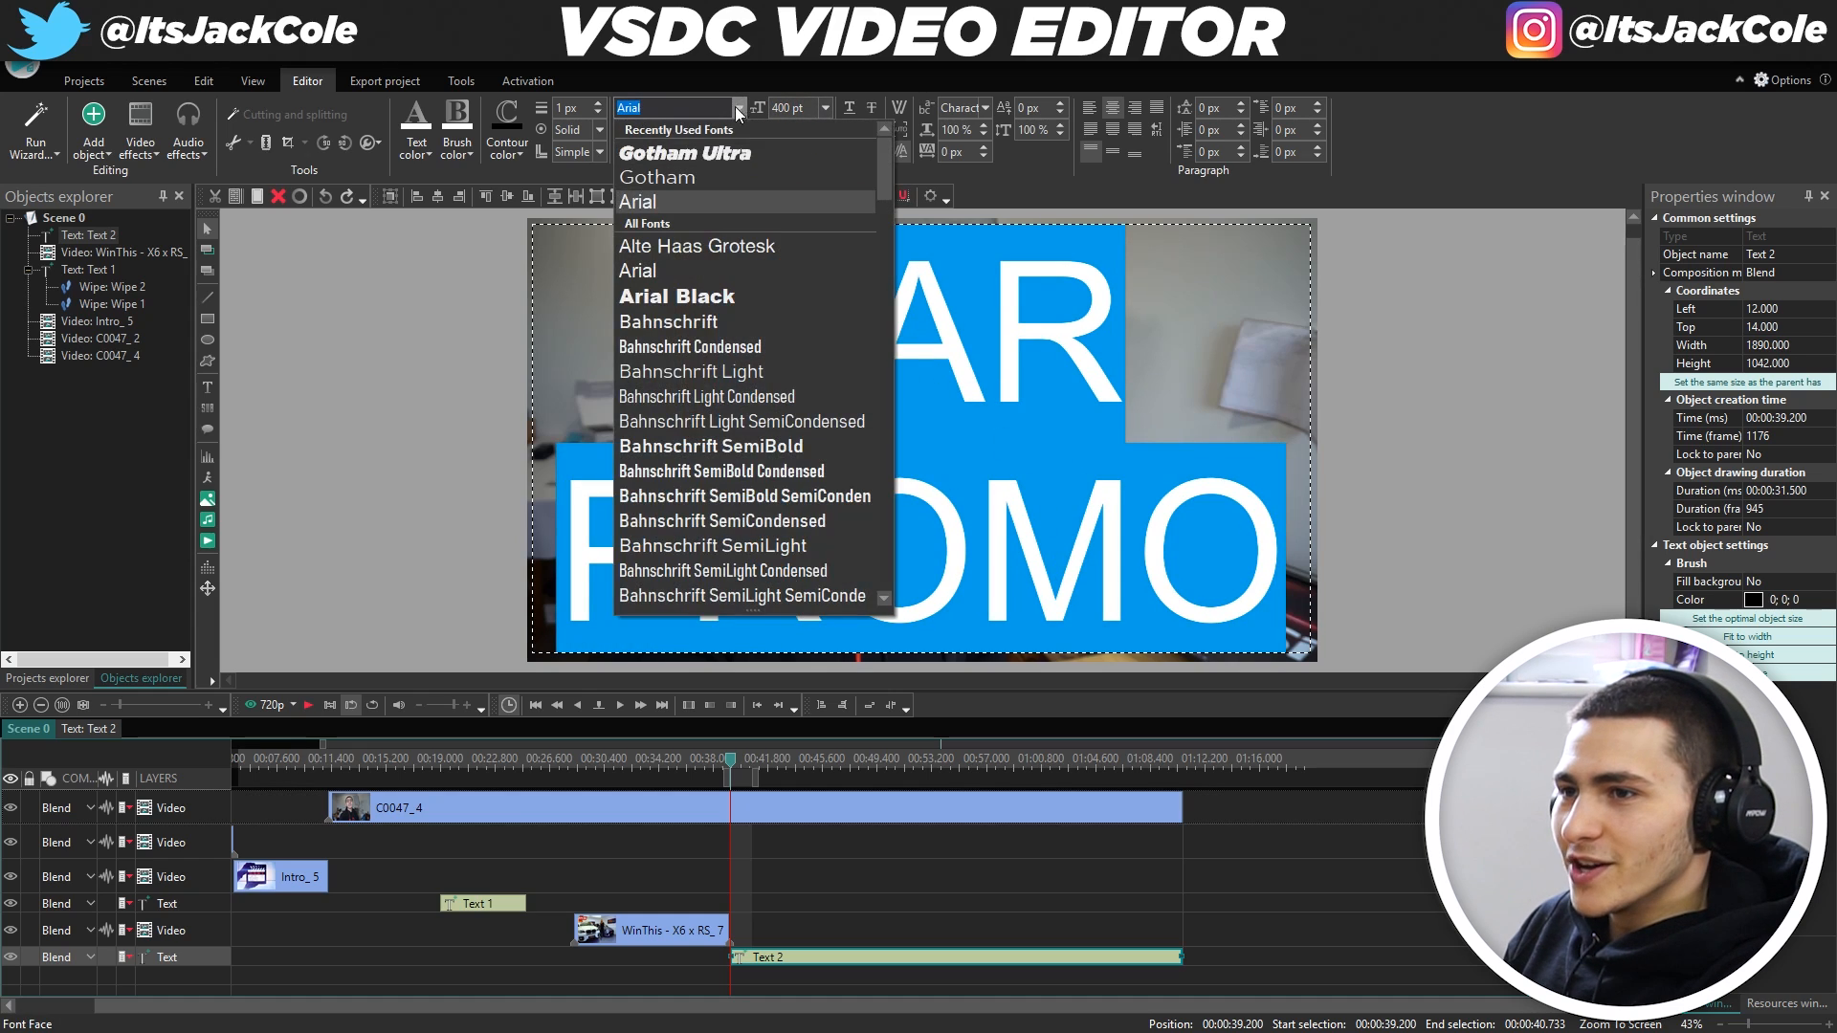
left_click(715, 153)
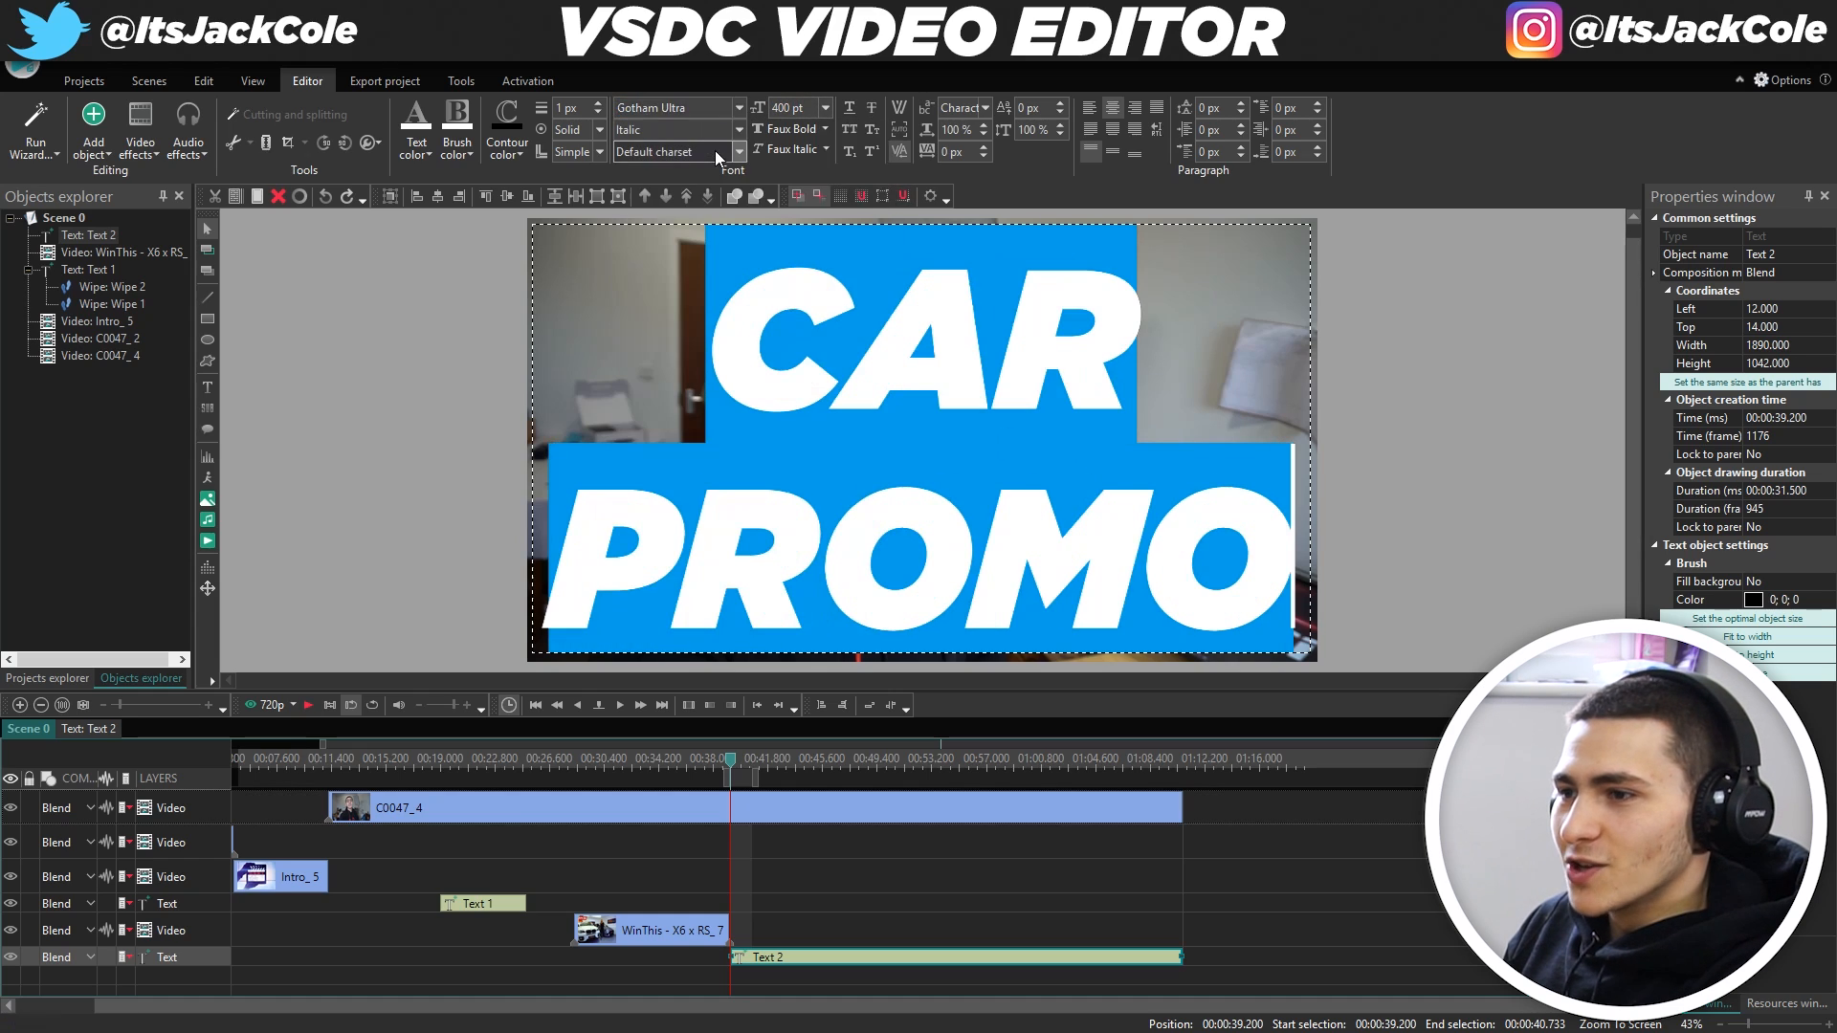
left_click(1283, 926)
left_click(861, 956)
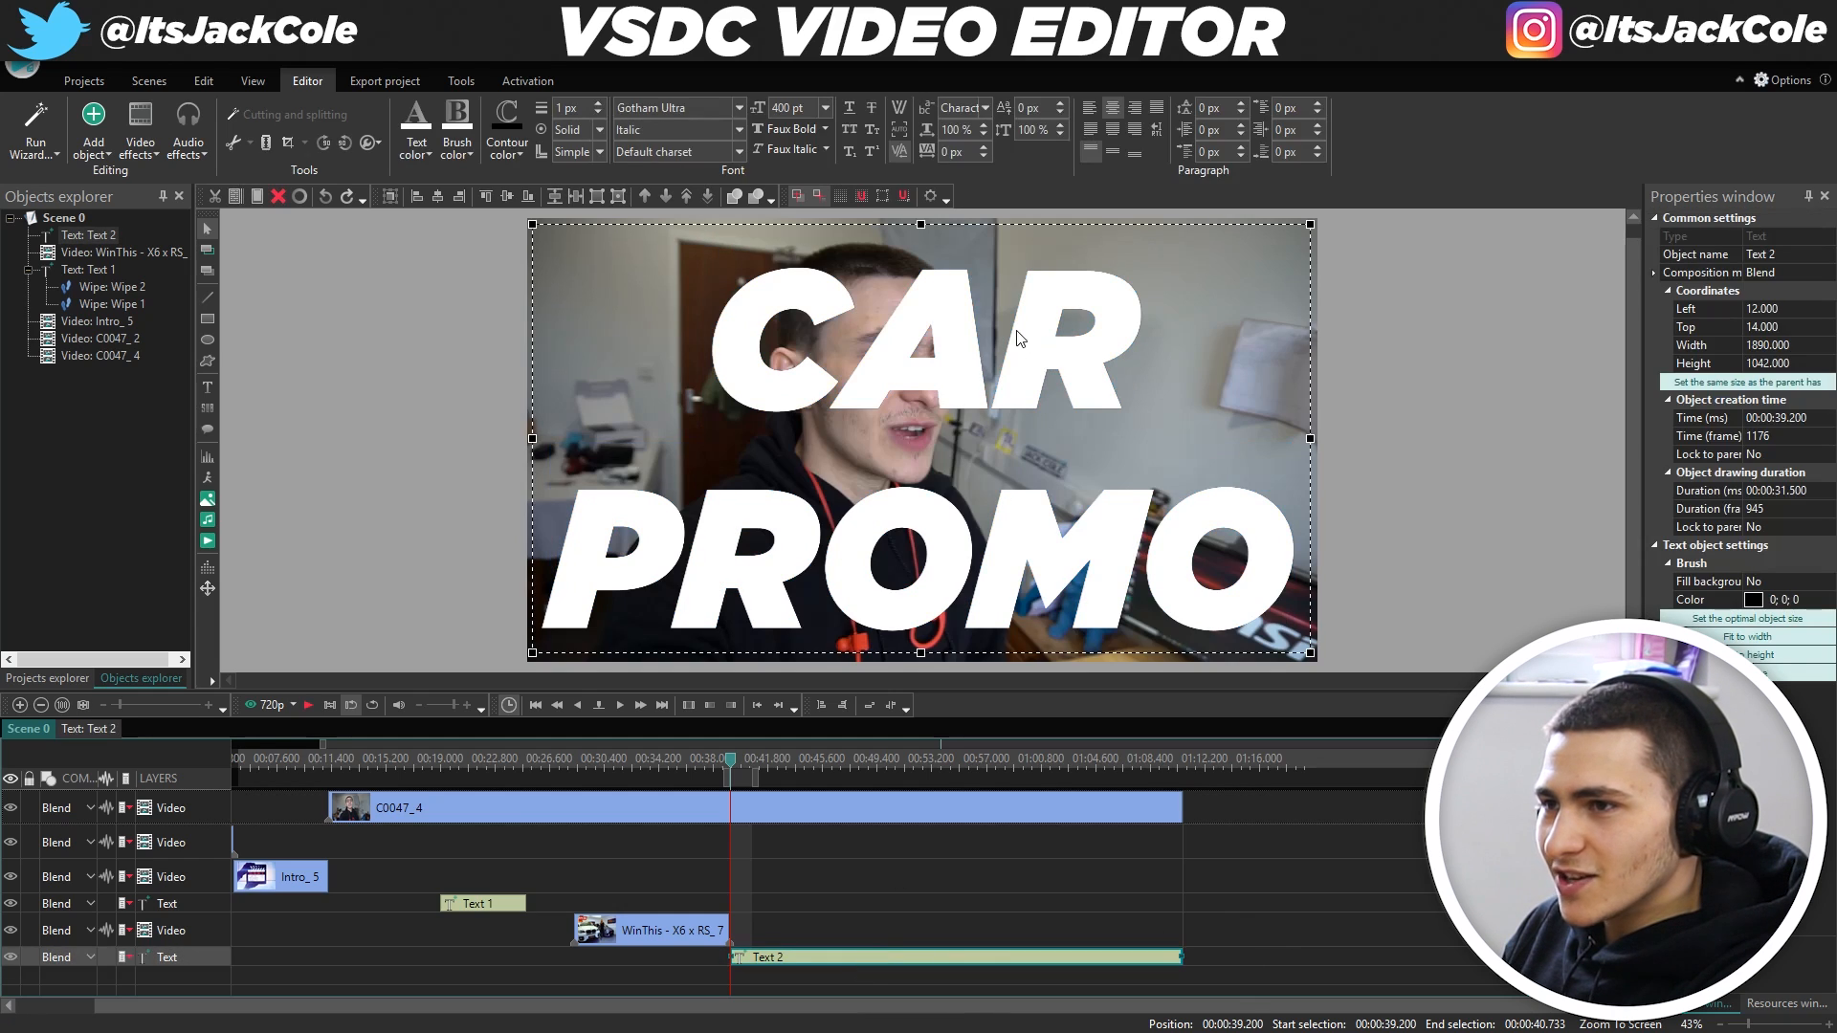
left_click_drag(1014, 327, 1029, 356)
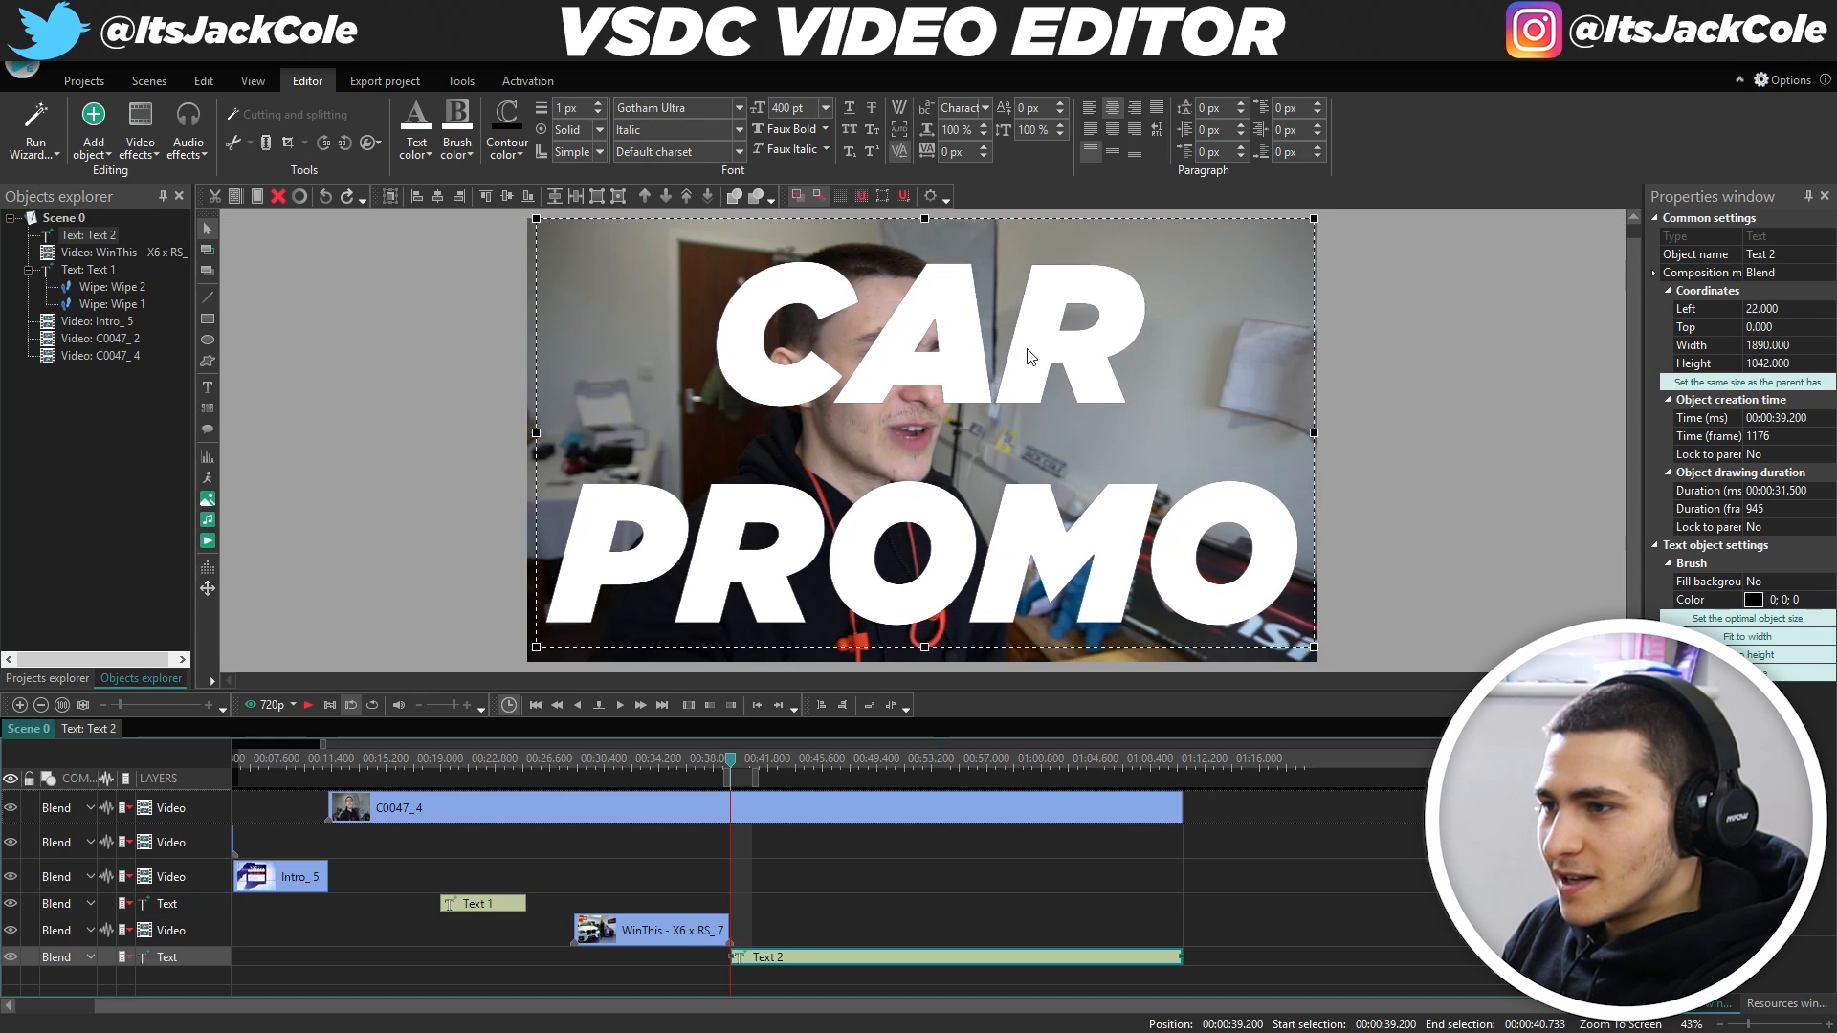
left_click(1293, 889)
left_click(870, 959)
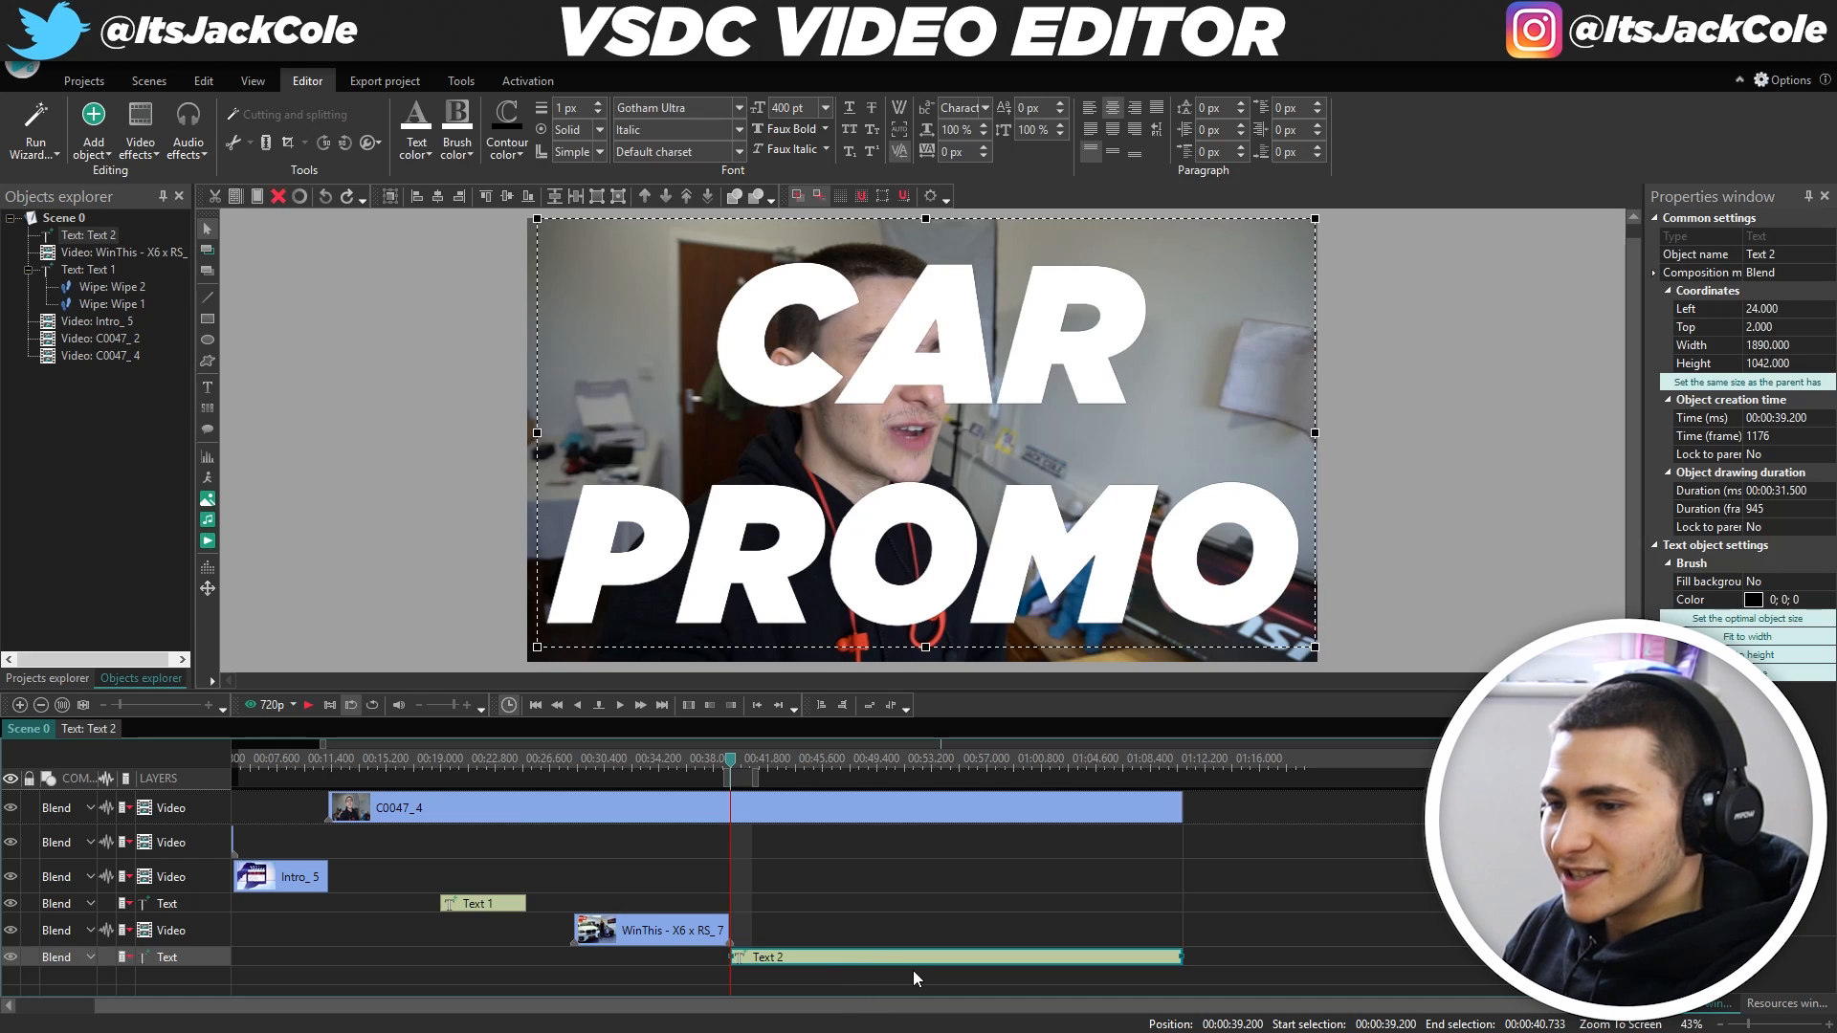
Open the CAR PROMO text's own timeline and insert the Car Burning Out video from Record Drive on Data (D:) at its start.
double_click(805, 963)
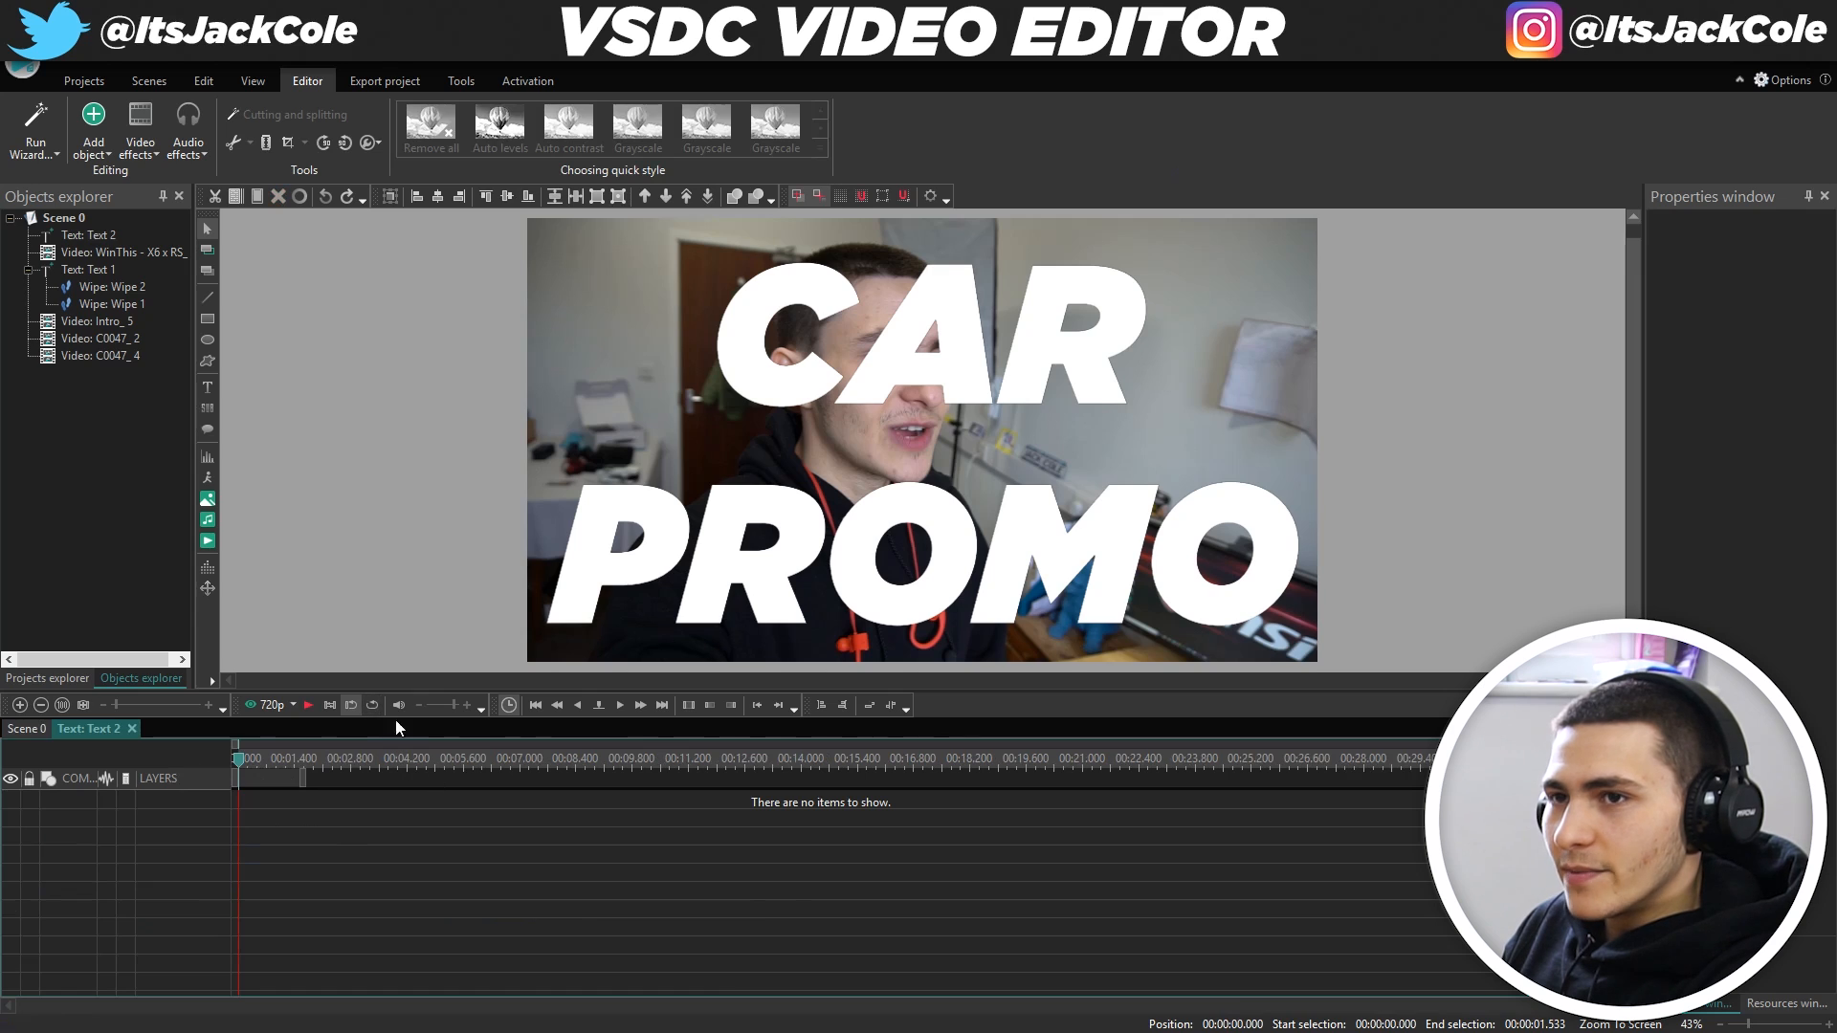
left_click(106, 127)
left_click(186, 478)
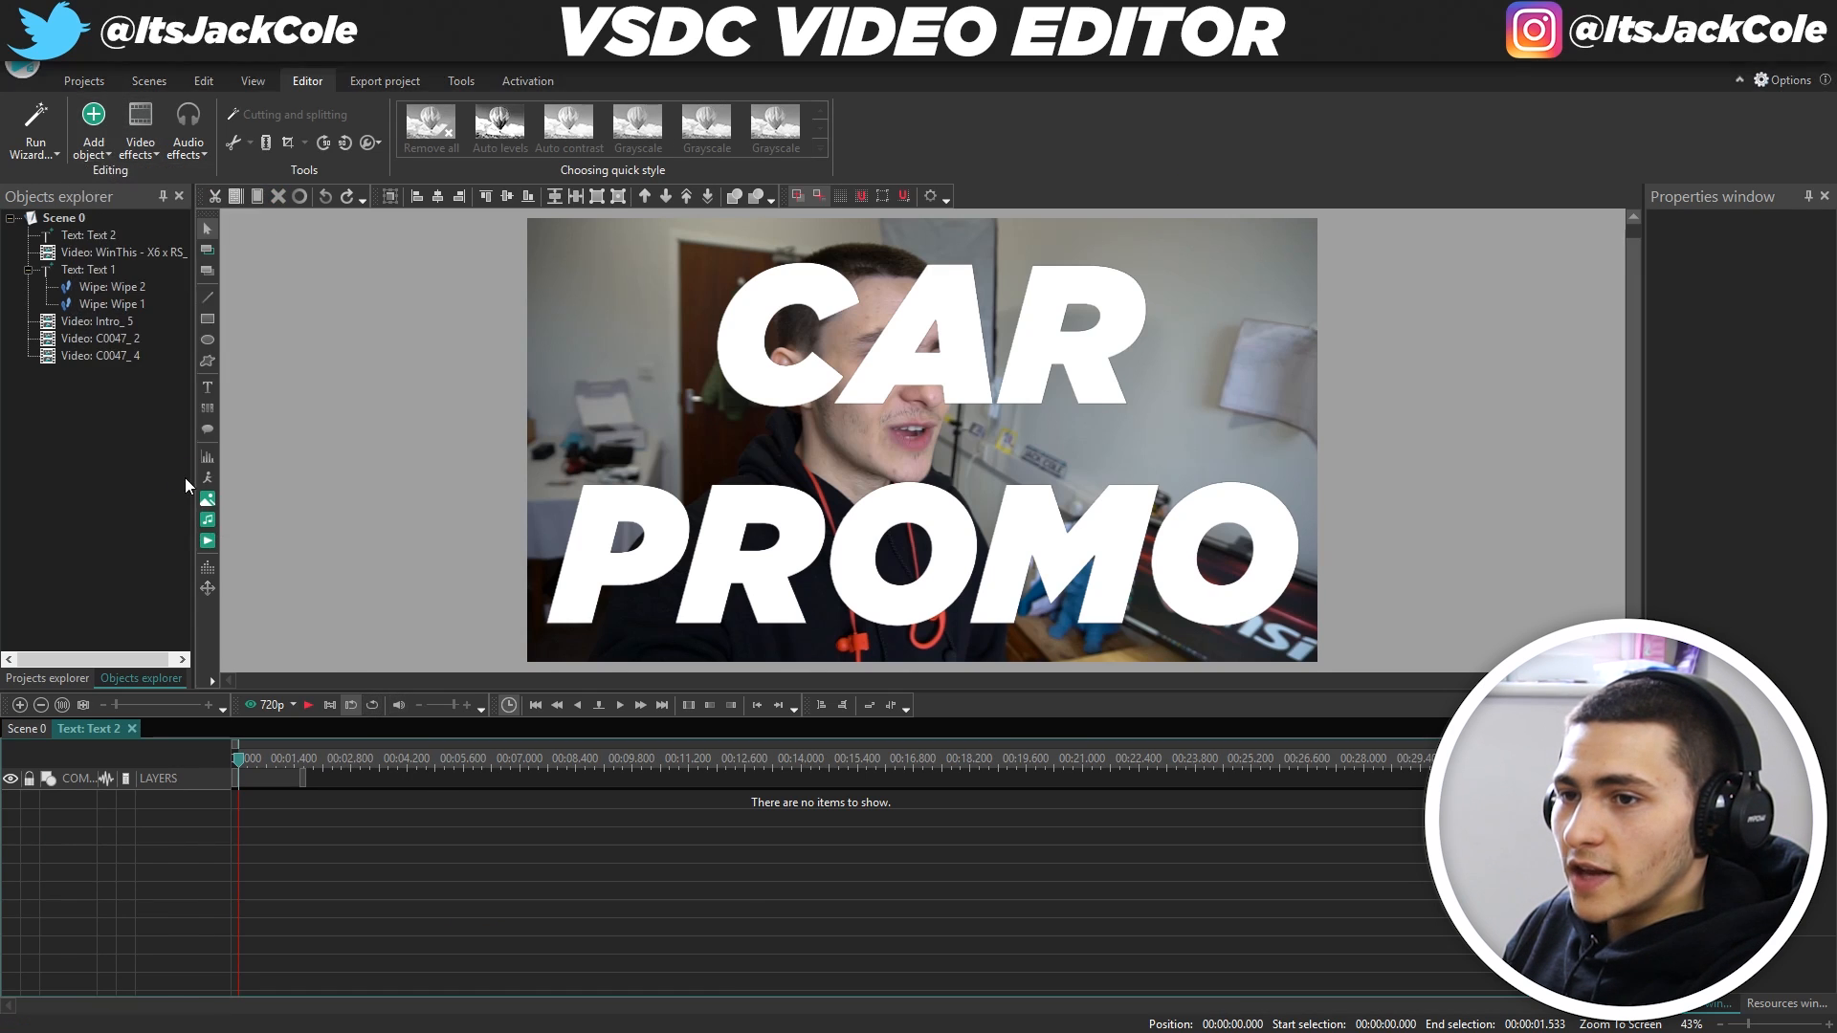
left_click(70, 547)
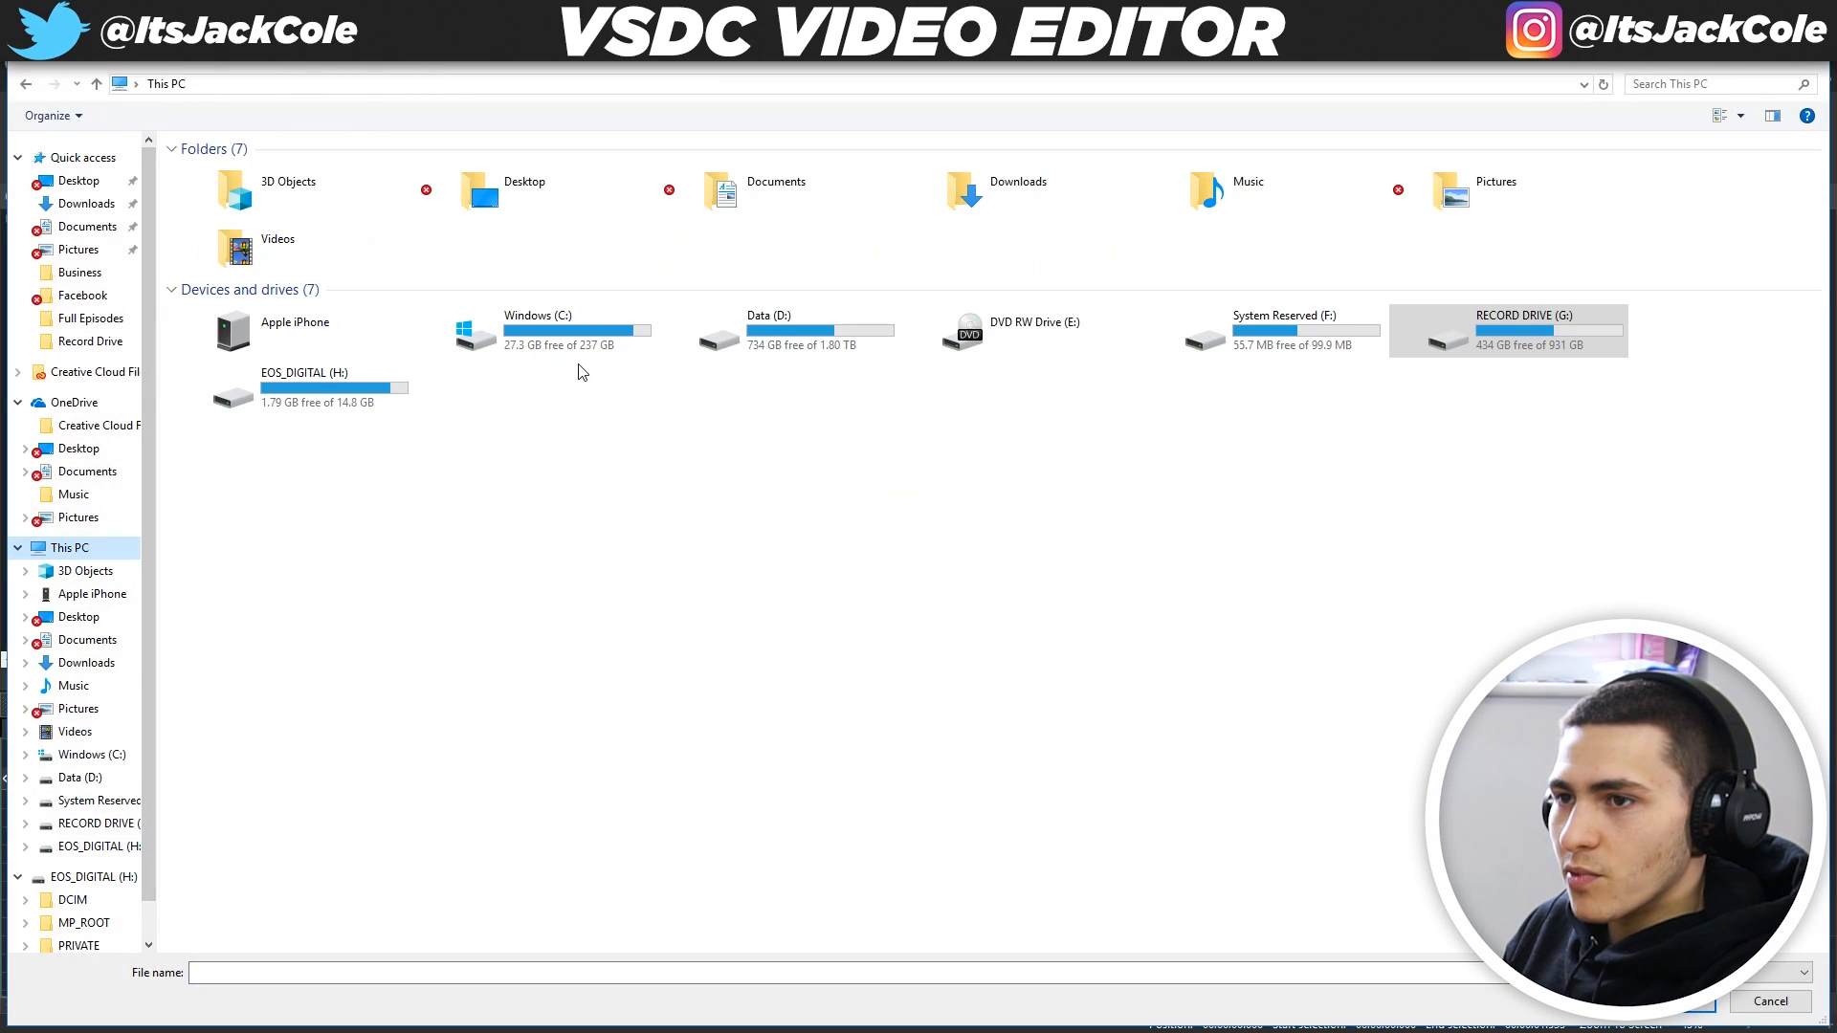
double_click(792, 335)
double_click(296, 335)
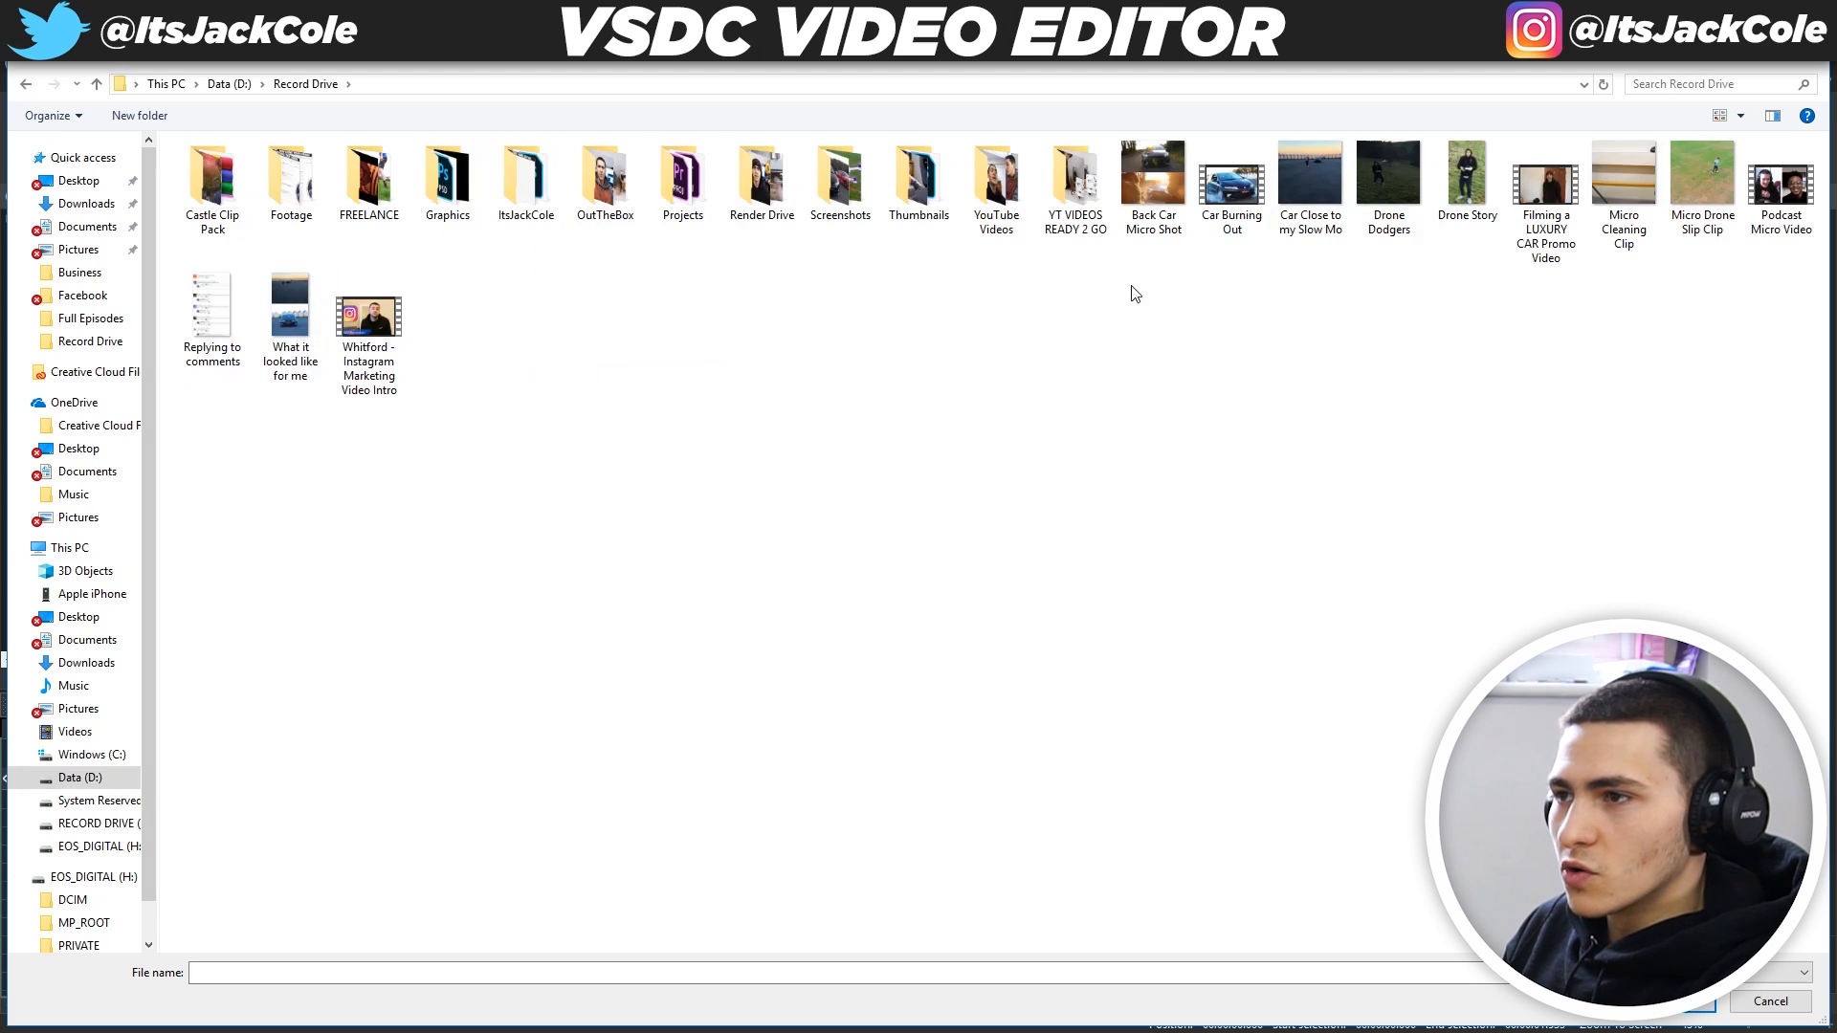
left_click(1236, 200)
key("Return")
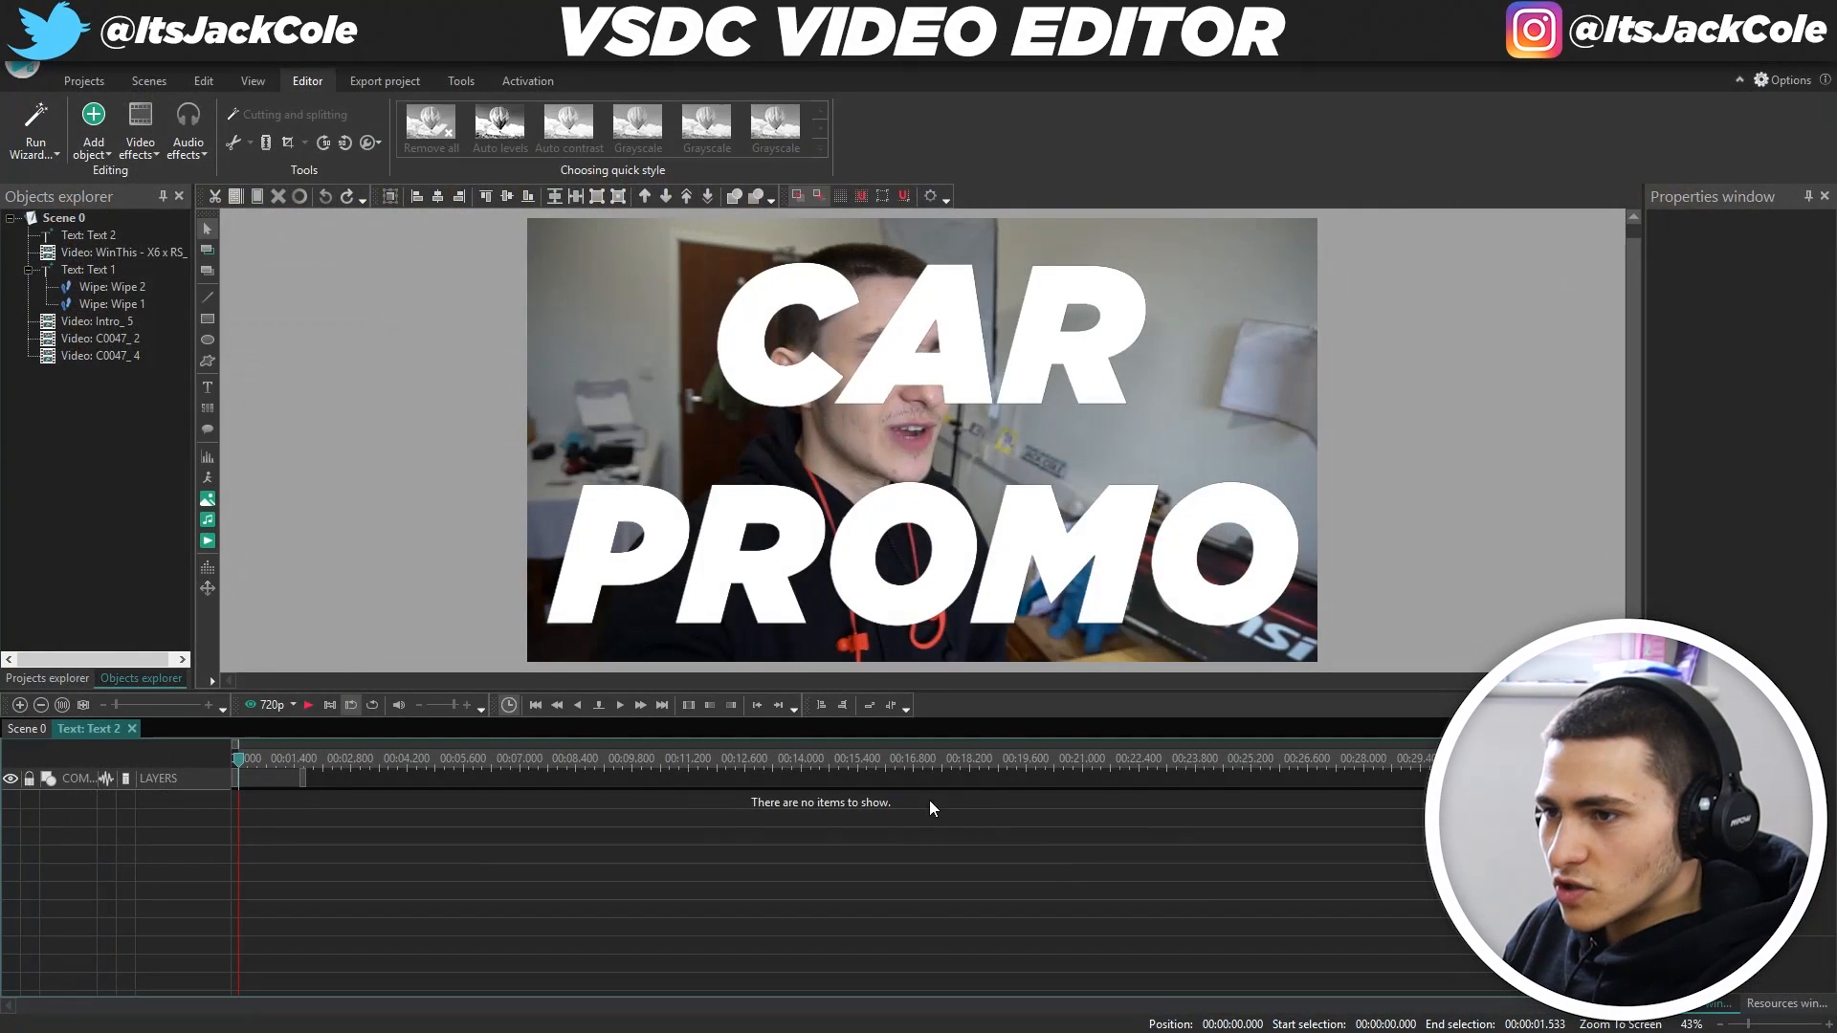
left_click(1098, 641)
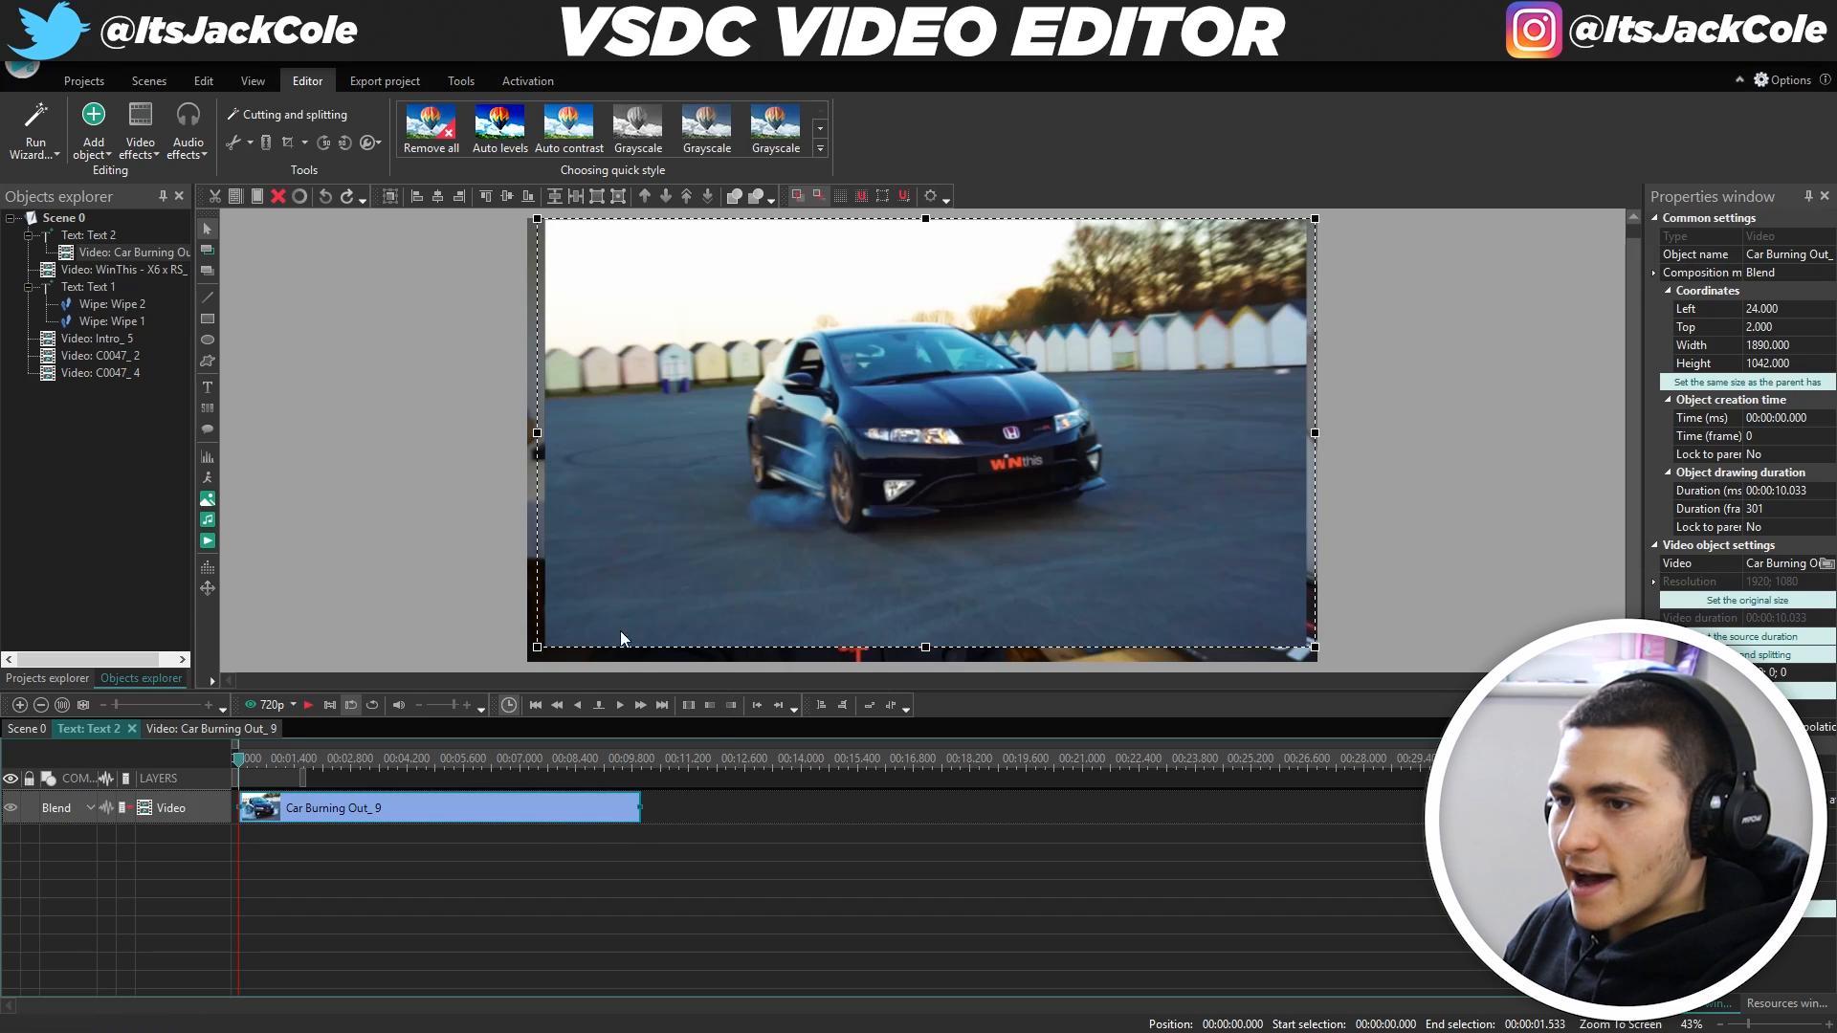
Enlarge the Car Burning Out clip to about 1977 × 1149 px and reposition it to cover the text area.
left_click_drag(534, 648, 517, 664)
left_click_drag(956, 515, 965, 495)
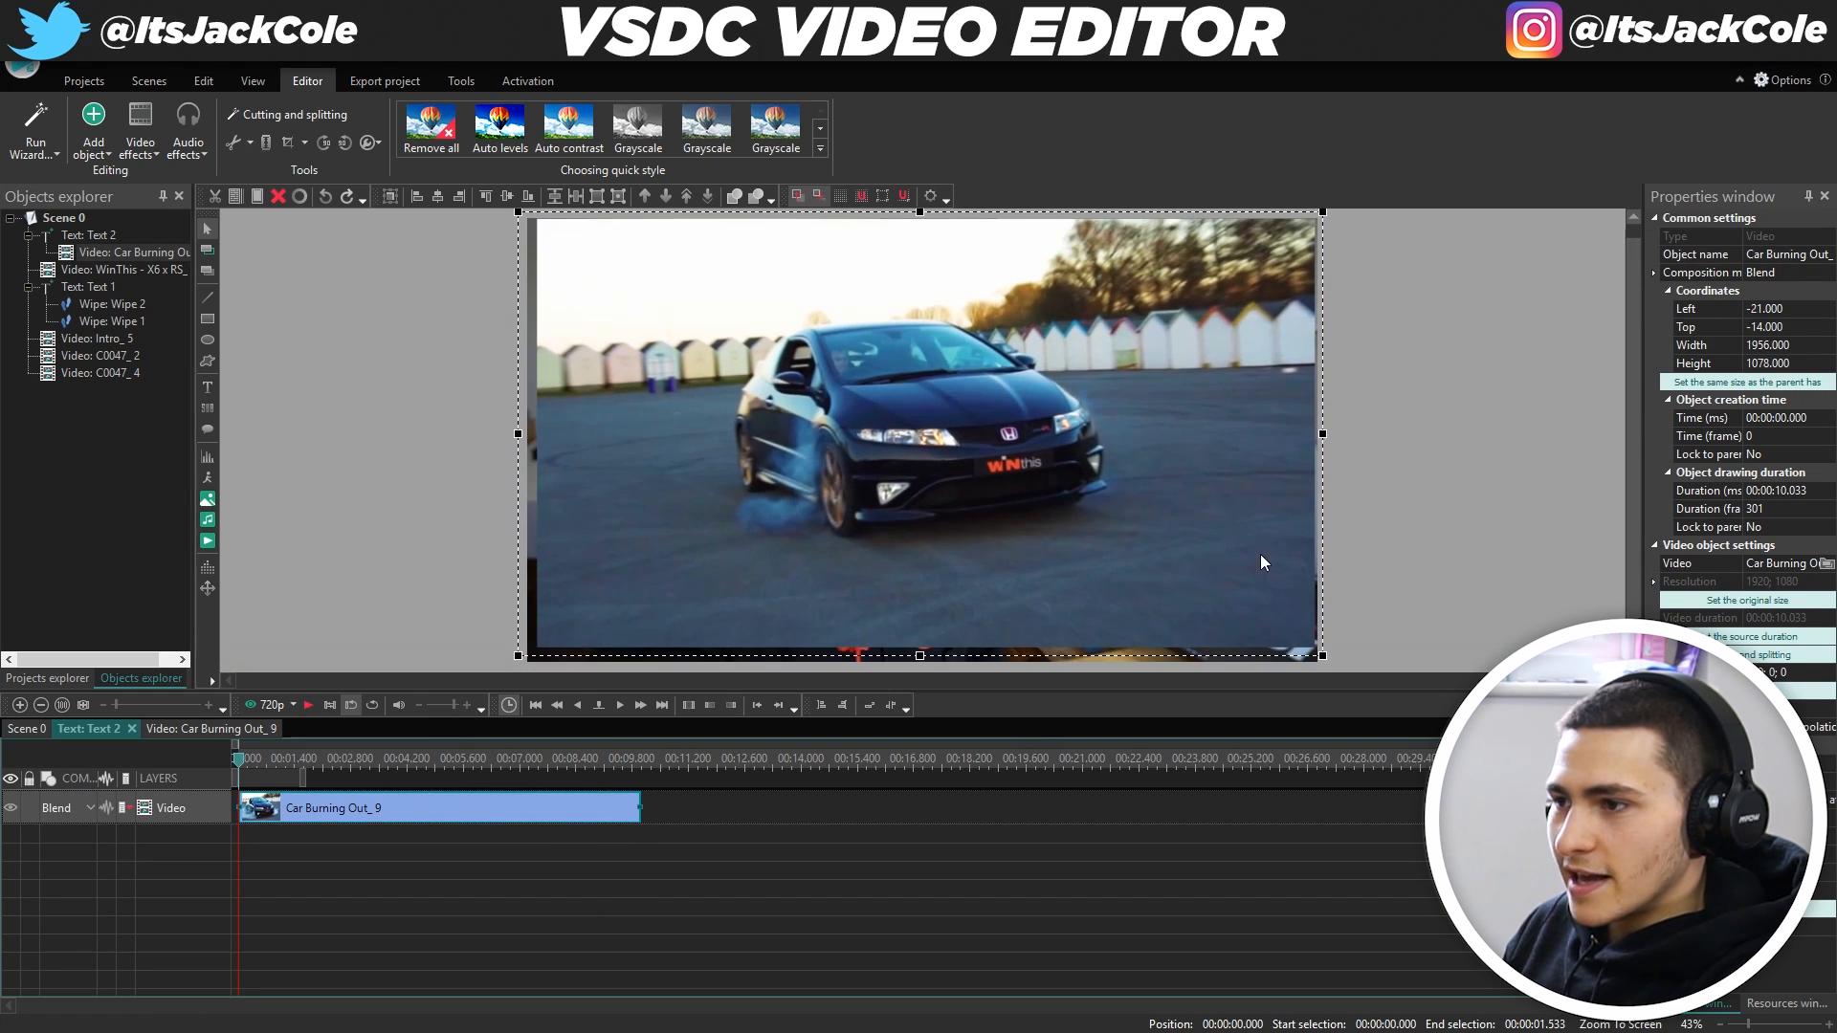
left_click_drag(1321, 656, 1331, 670)
left_click_drag(1251, 519, 1242, 529)
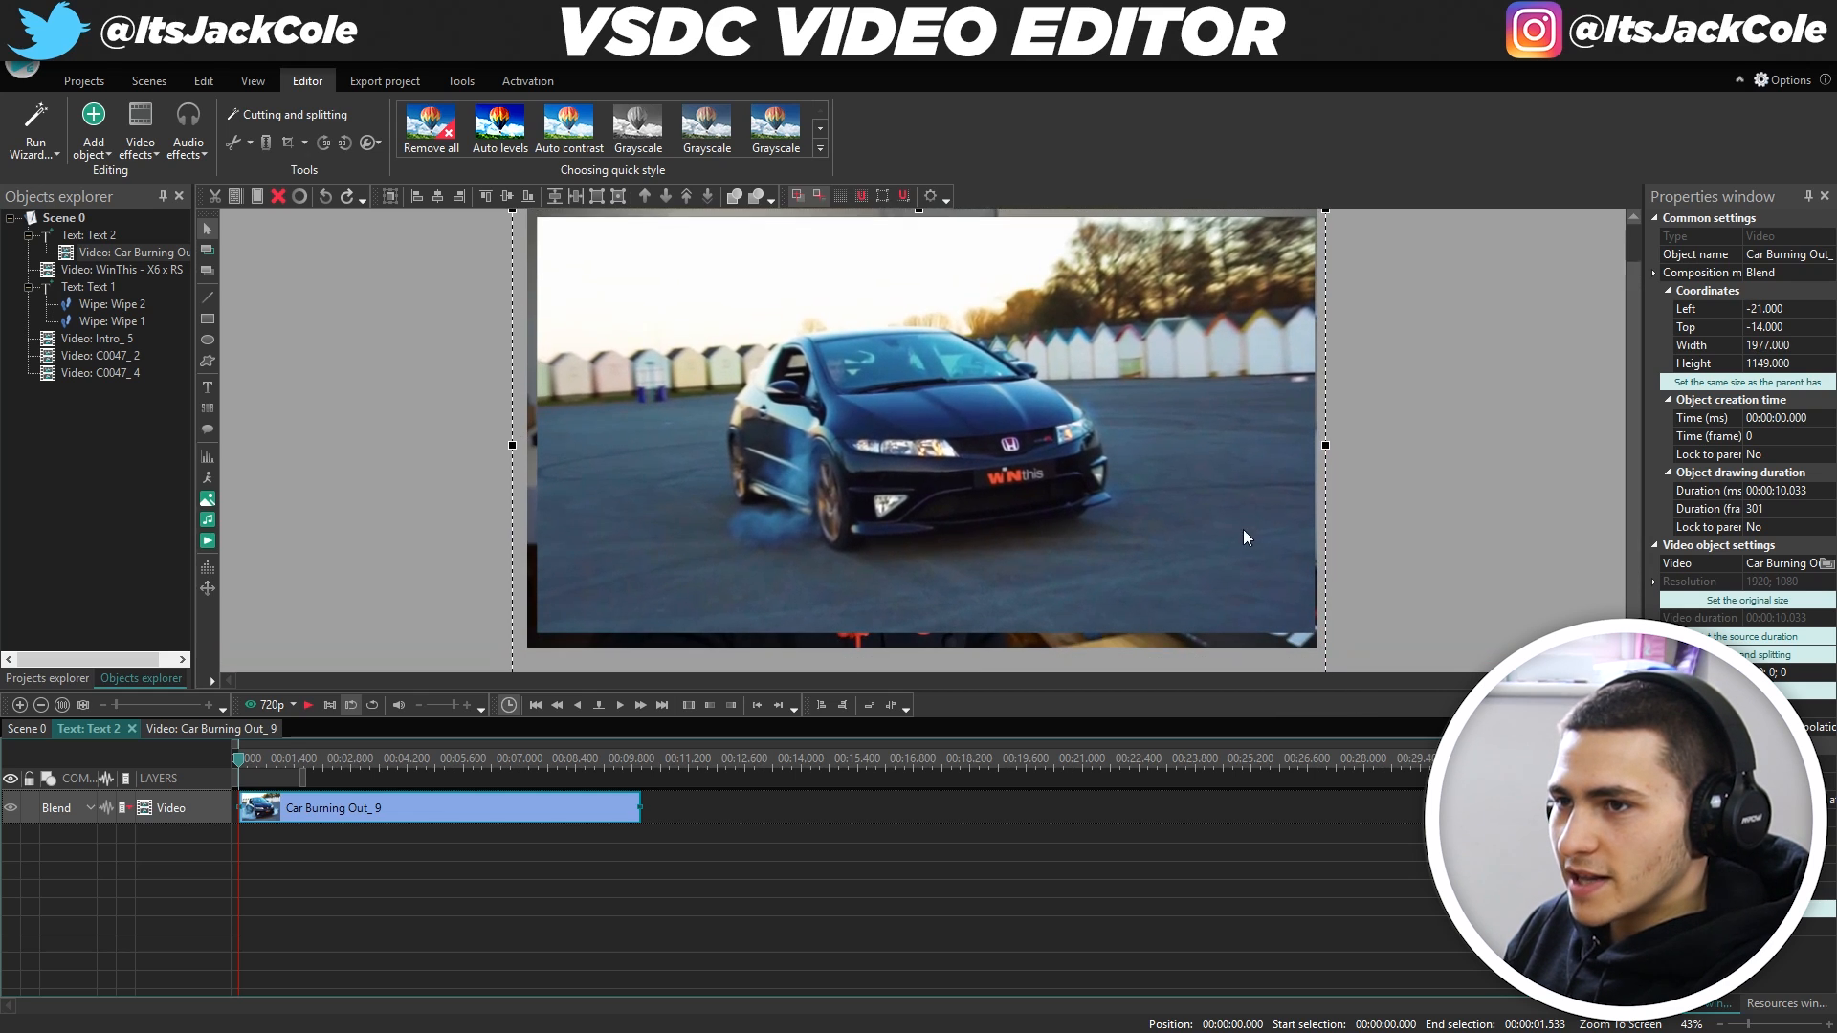
left_click(566, 880)
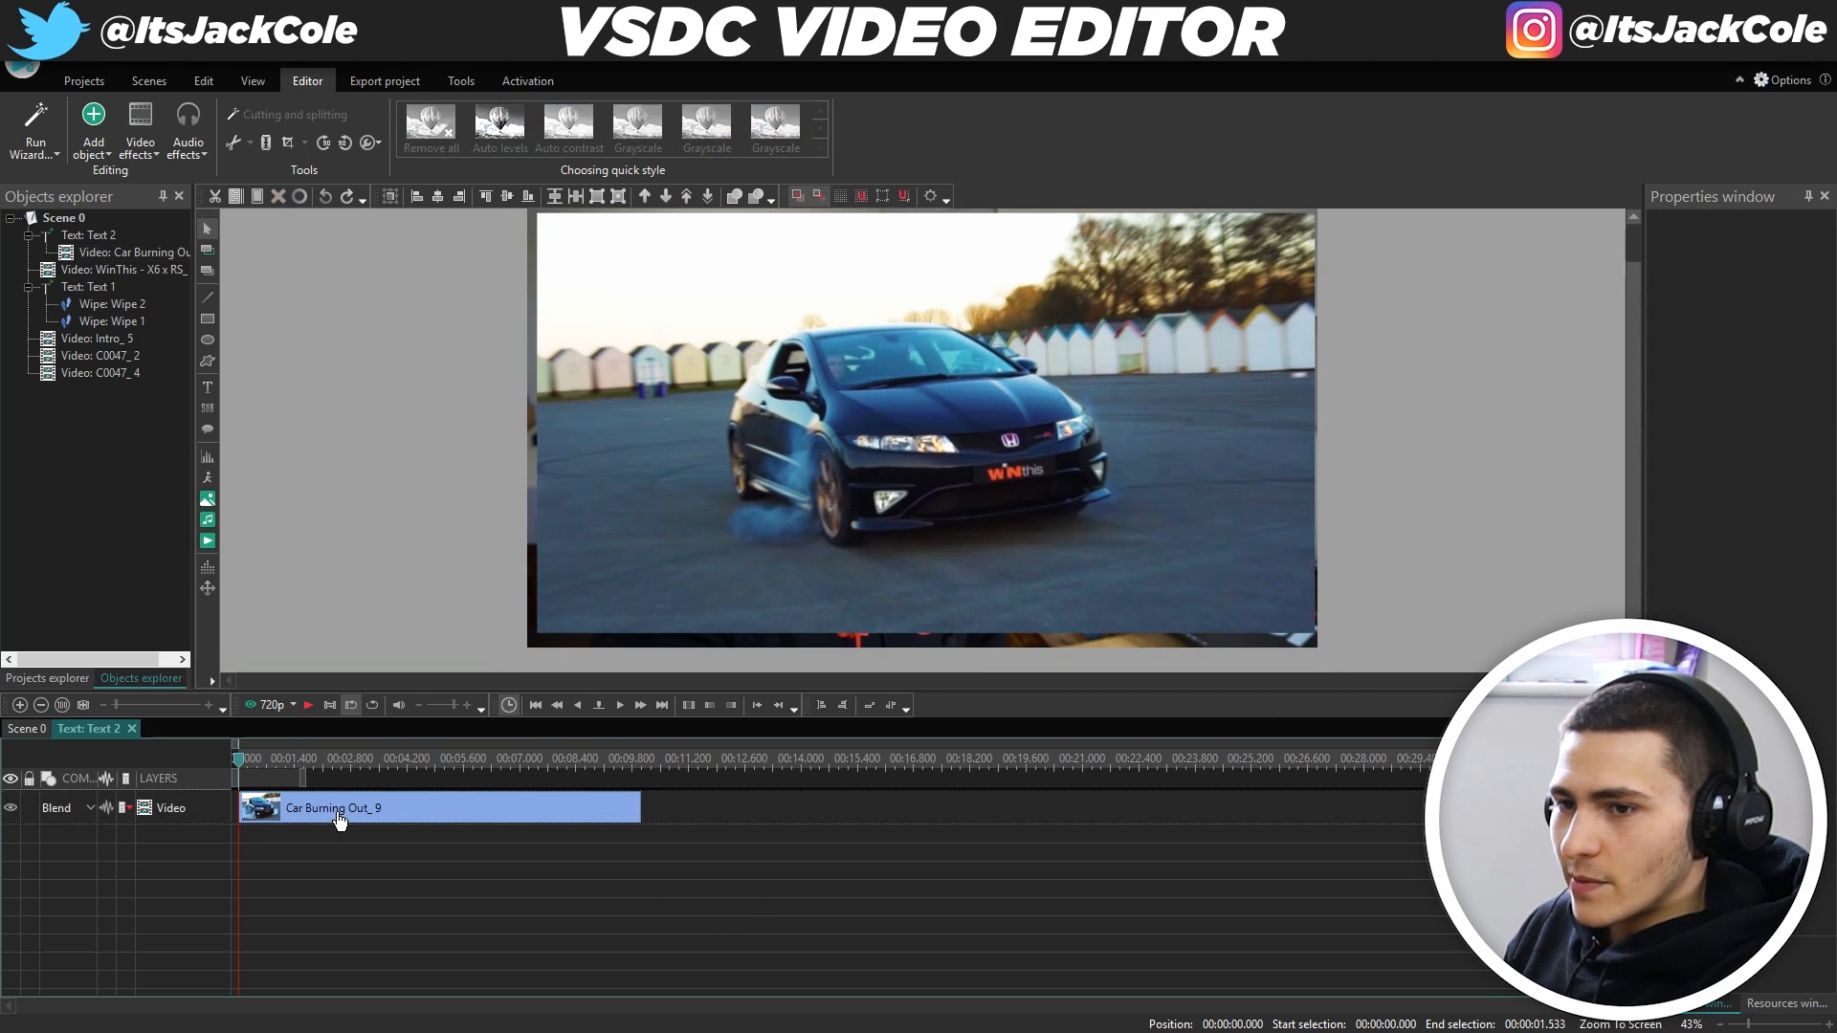
Set the Car Burning Out clip's composition mode to Source in so the footage fills only the letters.
left_click(69, 794)
left_click(84, 807)
mouse_move(82, 805)
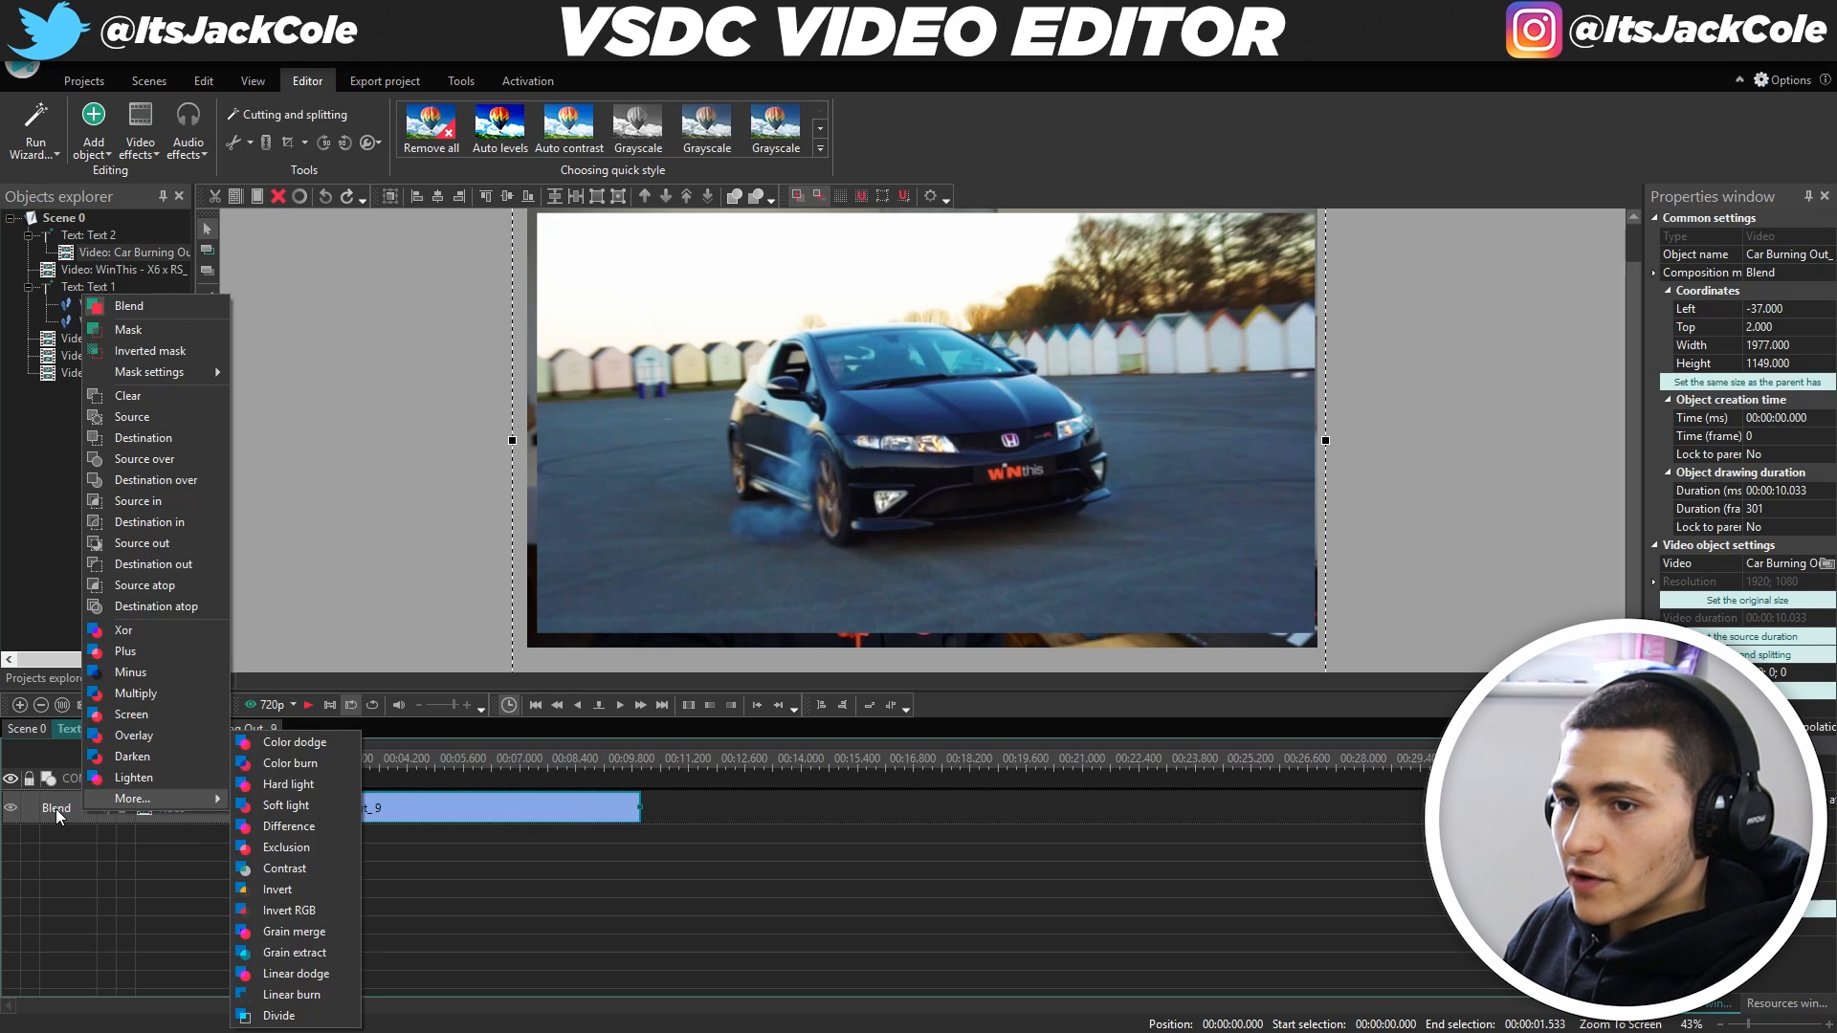
left_click(164, 501)
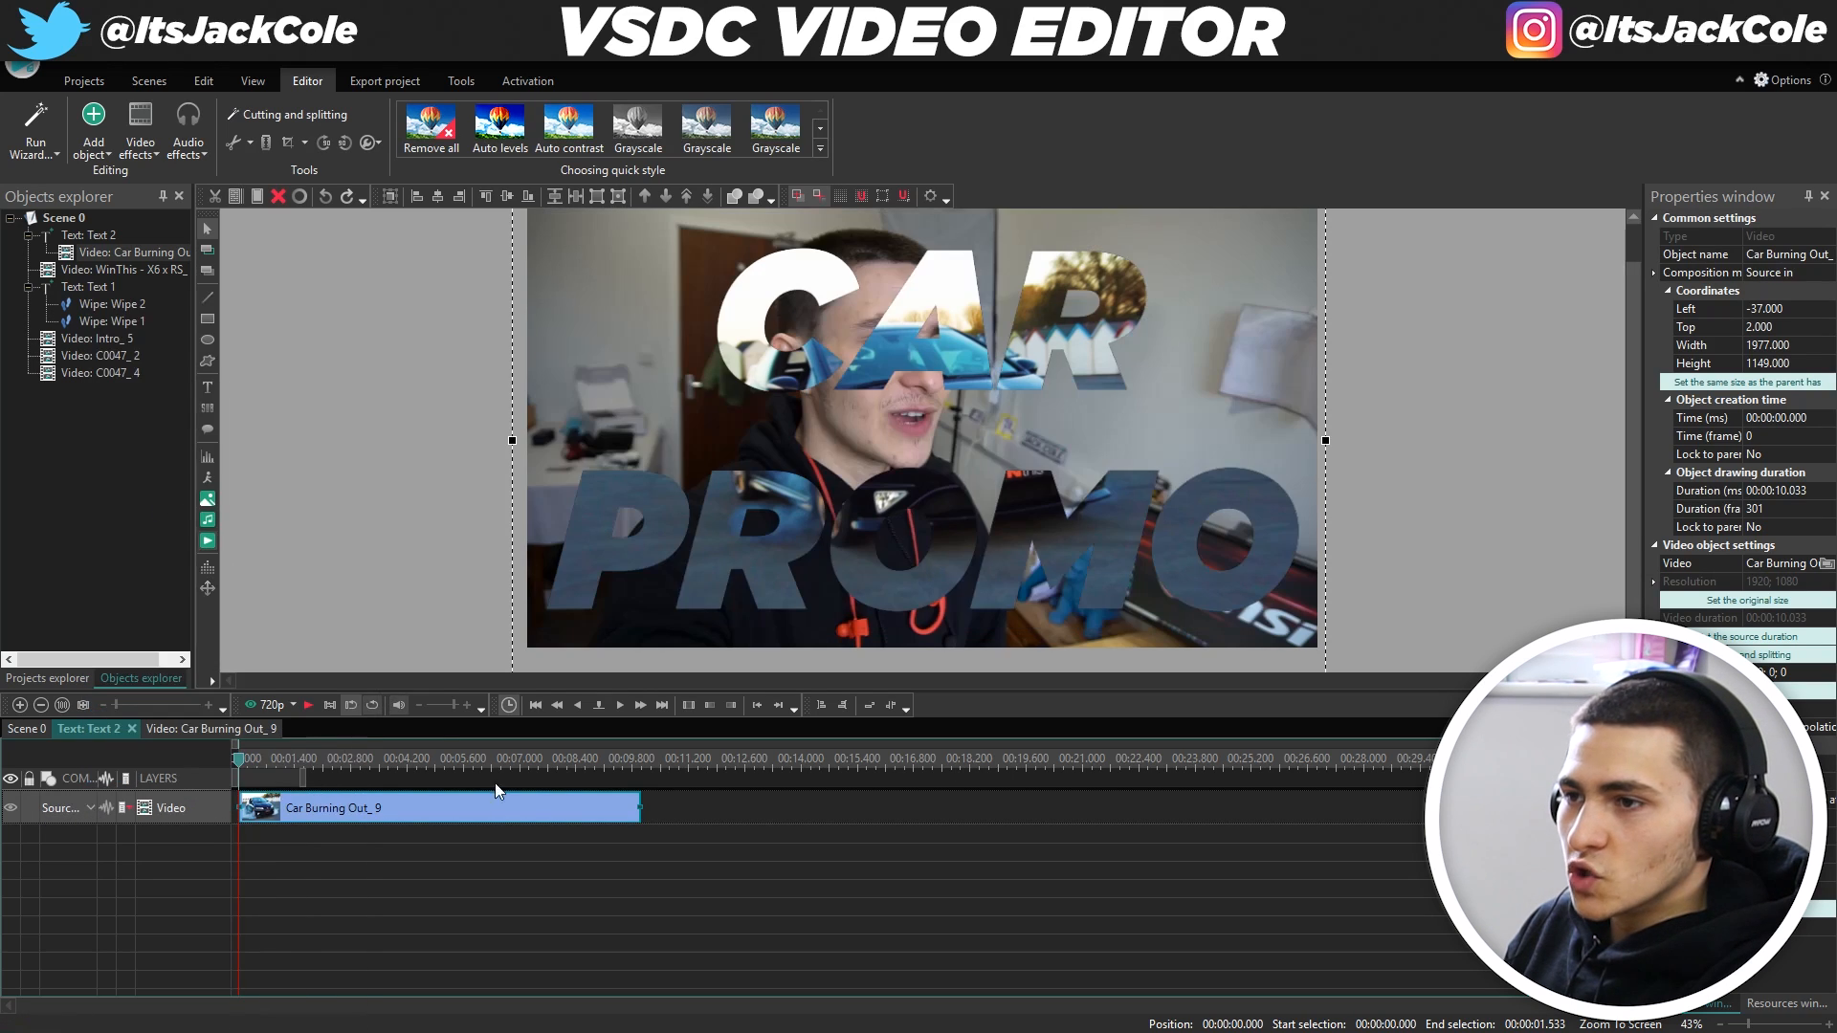
left_click(789, 905)
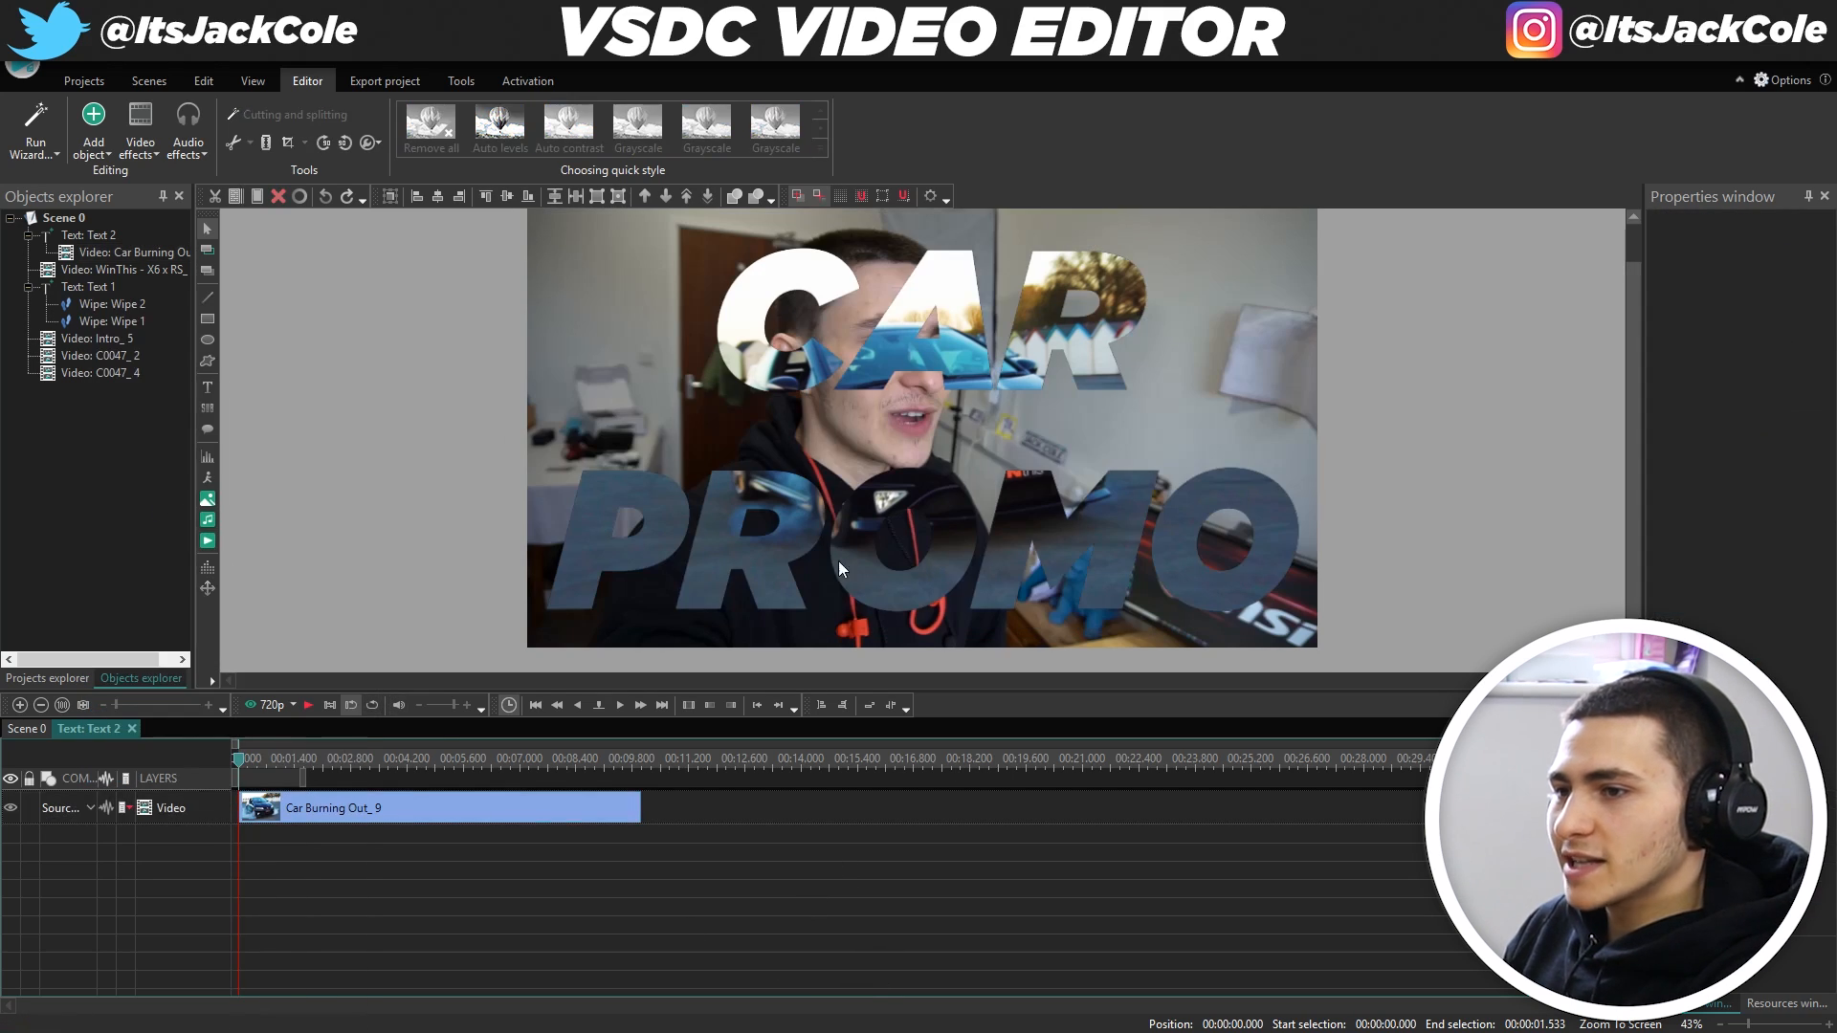
Return to the main scene and reopen the CAR PROMO text's timeline to review the nested car clip.
left_click(23, 730)
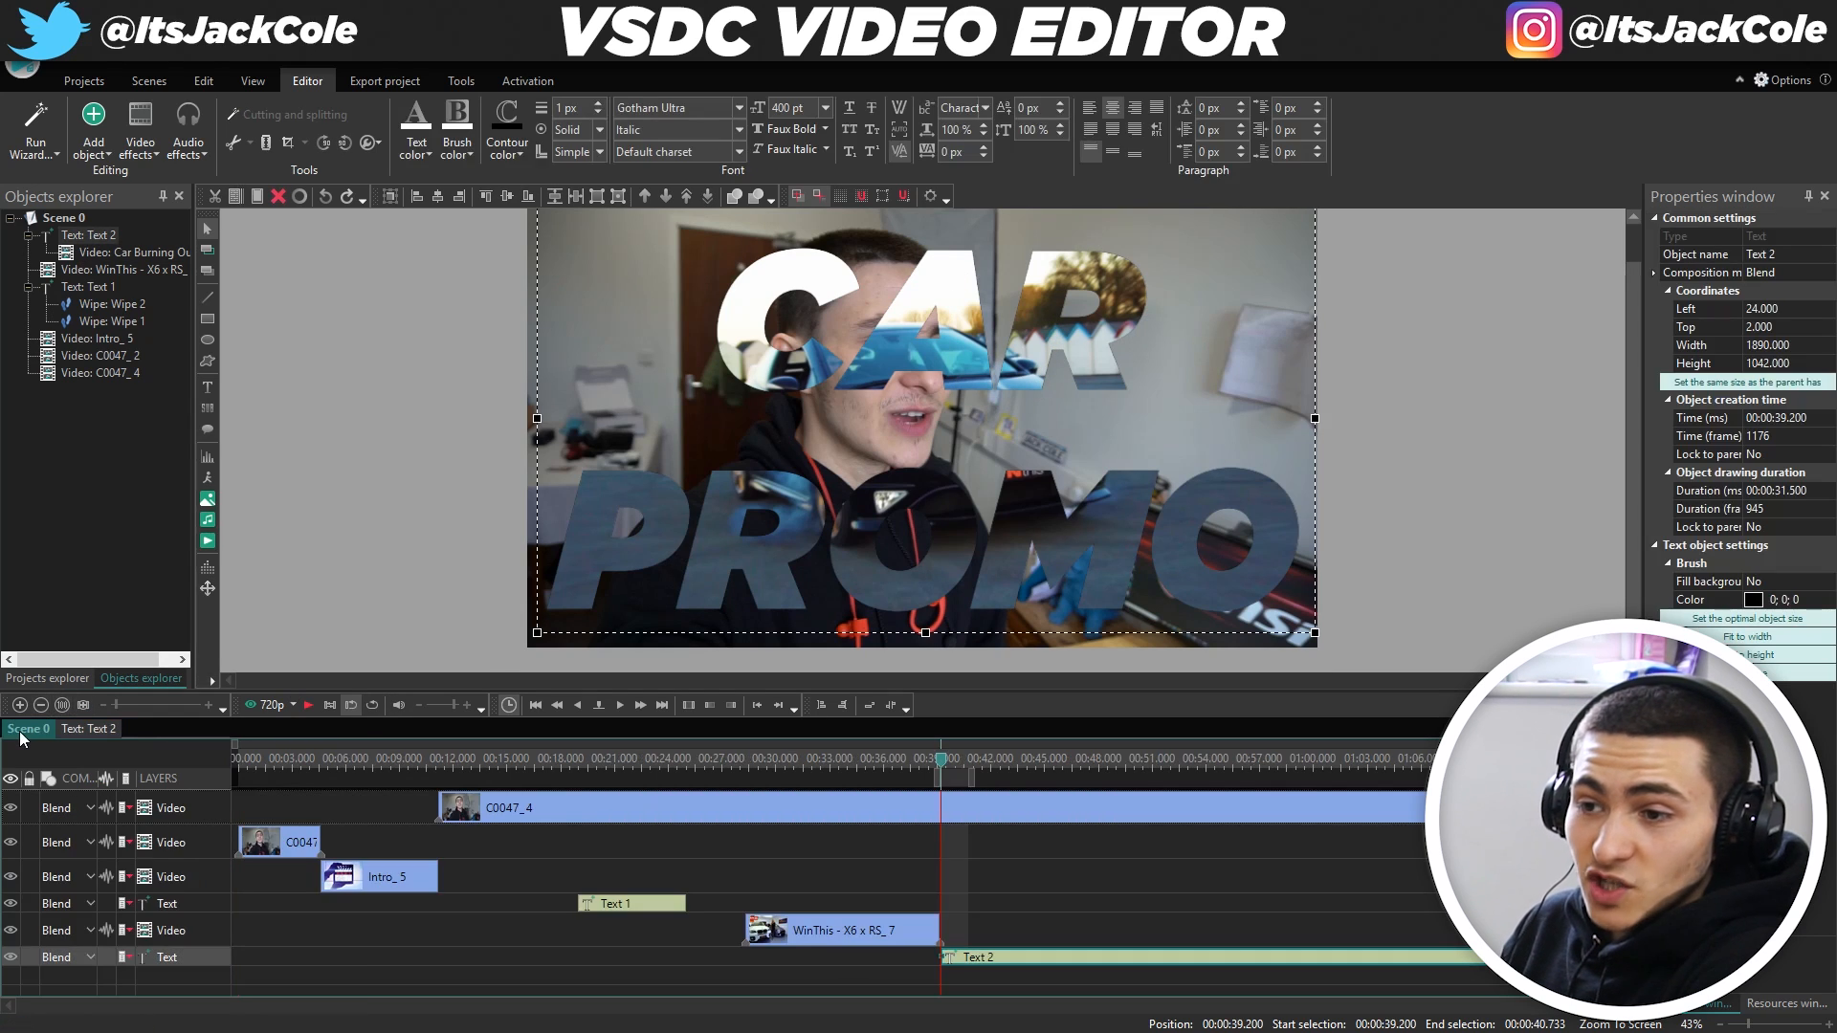
double_click(1003, 974)
left_click(375, 821)
left_click(401, 890)
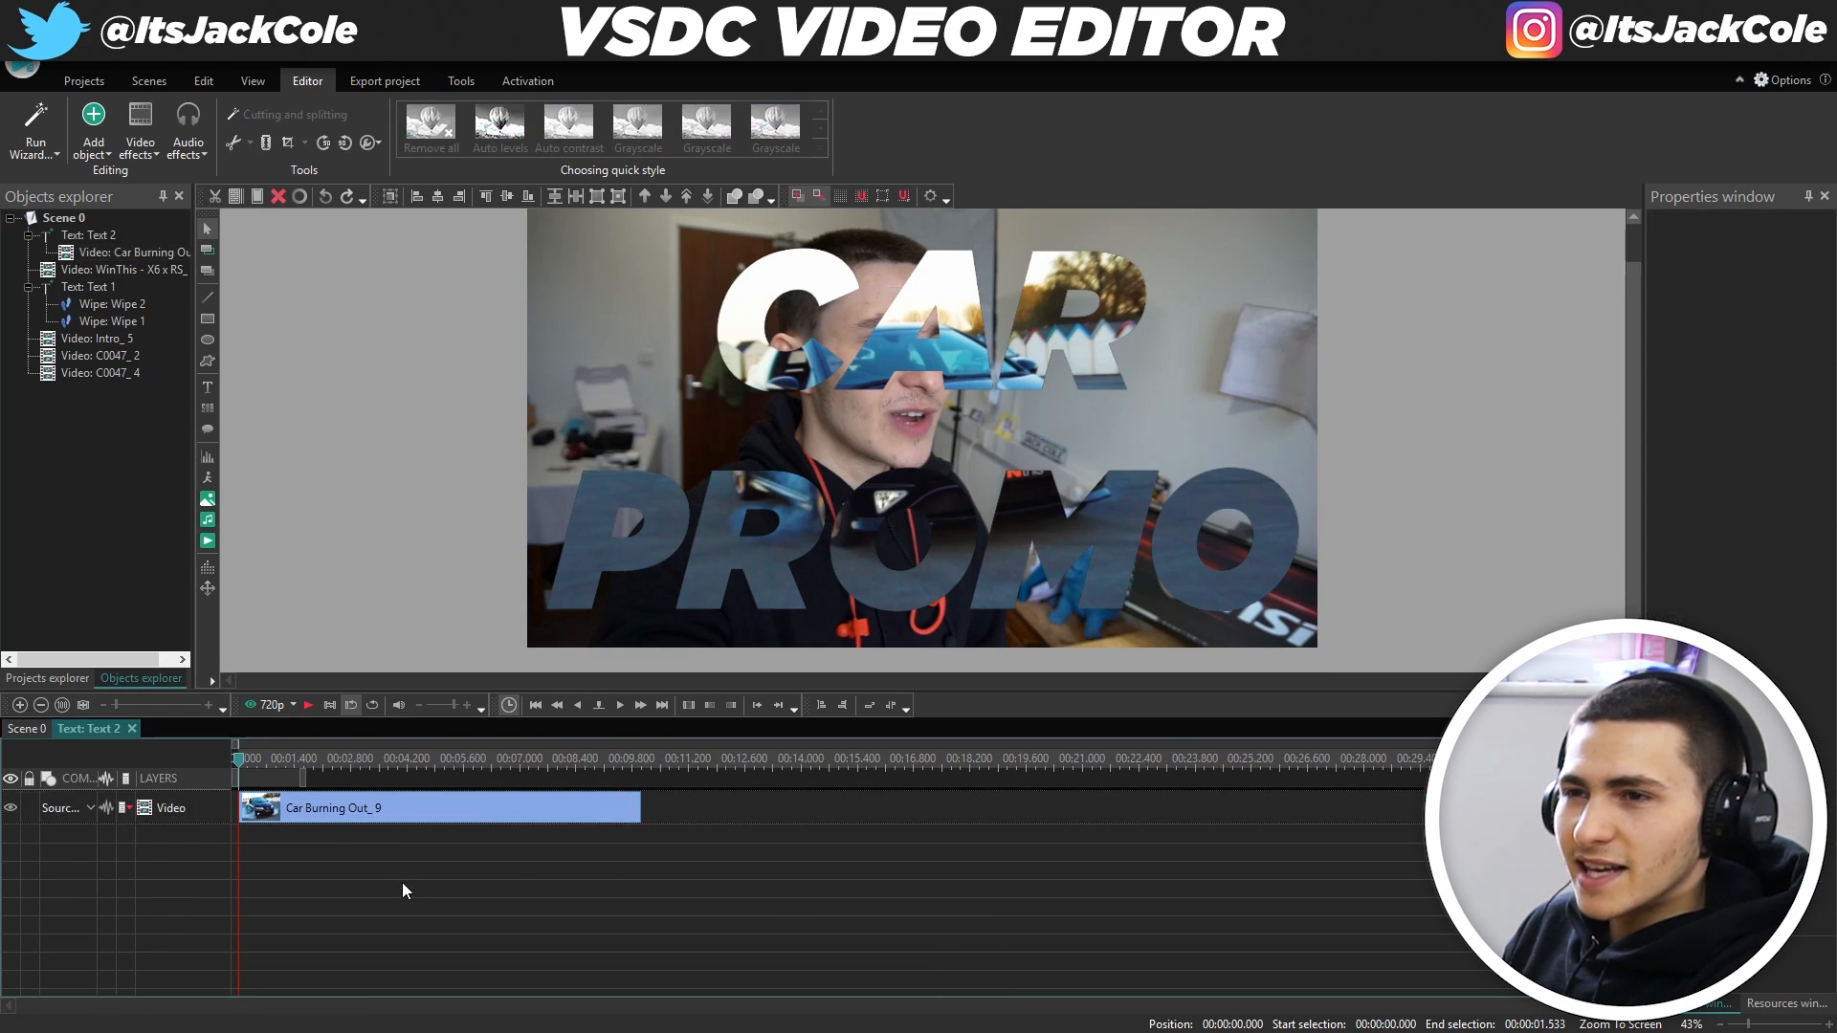
Add a 1-second Push transition at the end of the CAR PROMO text and play it back.
left_click(16, 731)
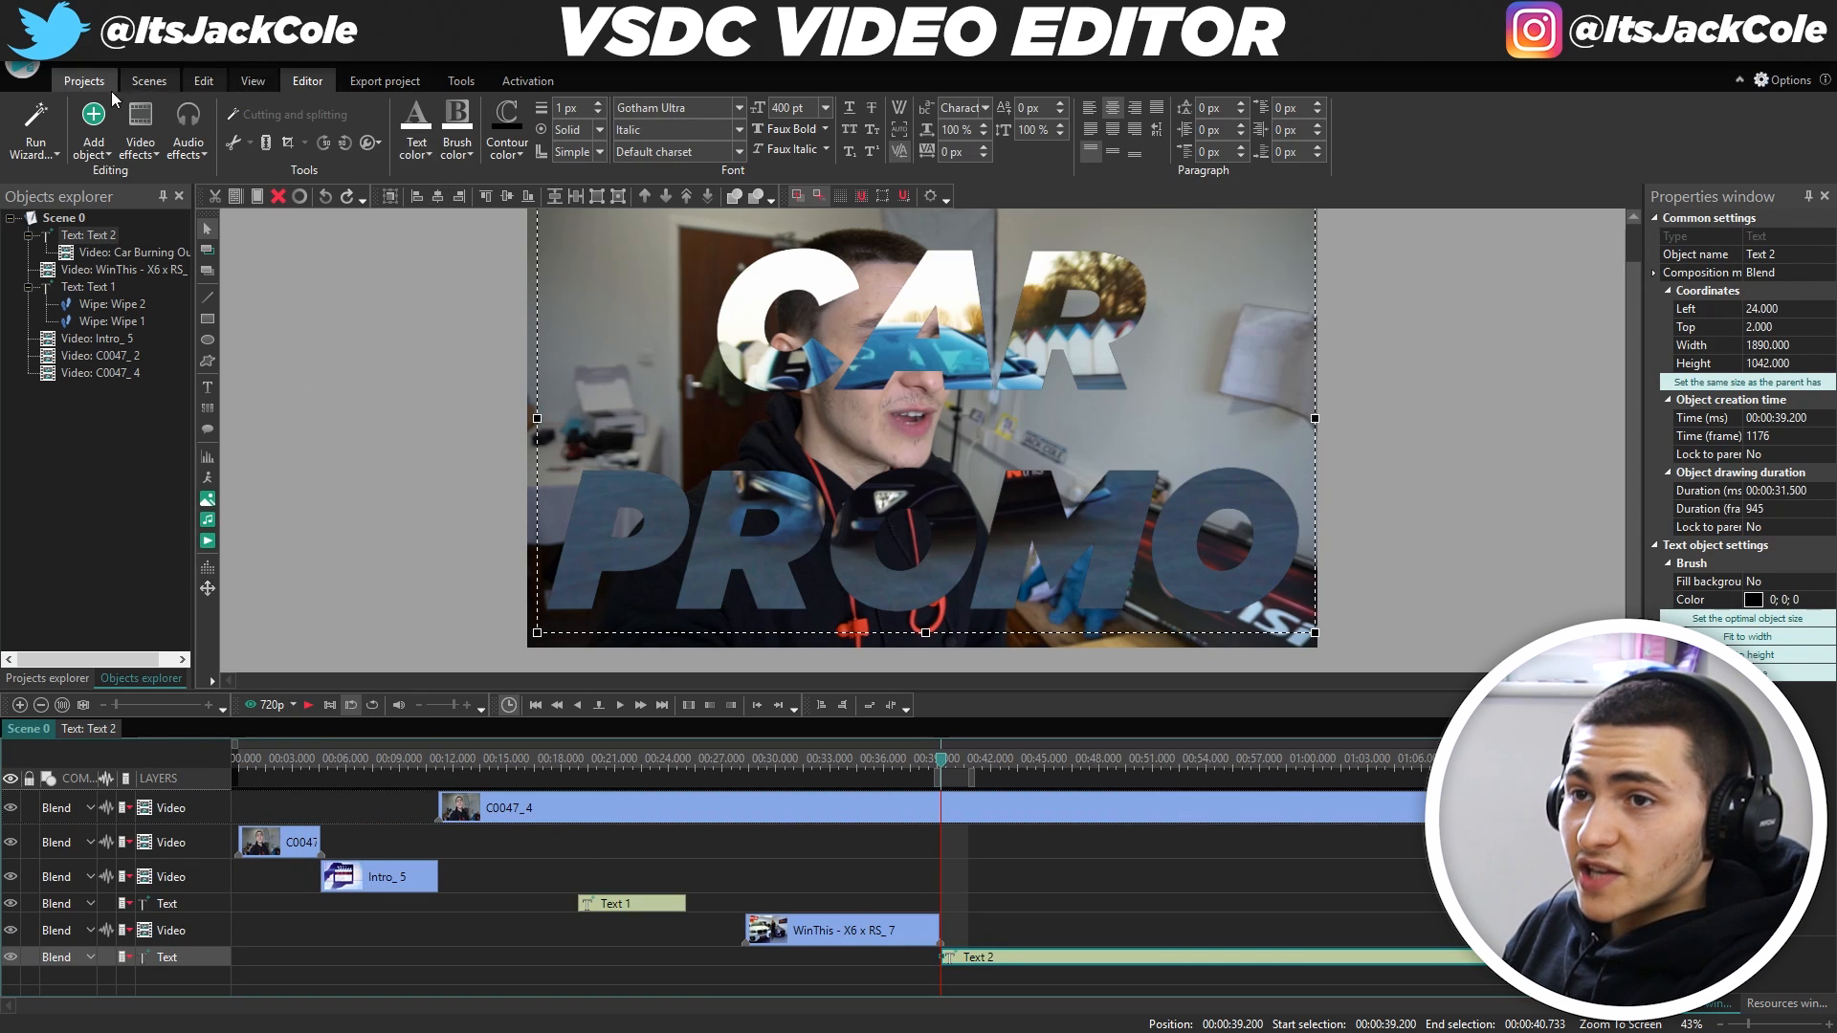
left_click(130, 113)
mouse_move(248, 354)
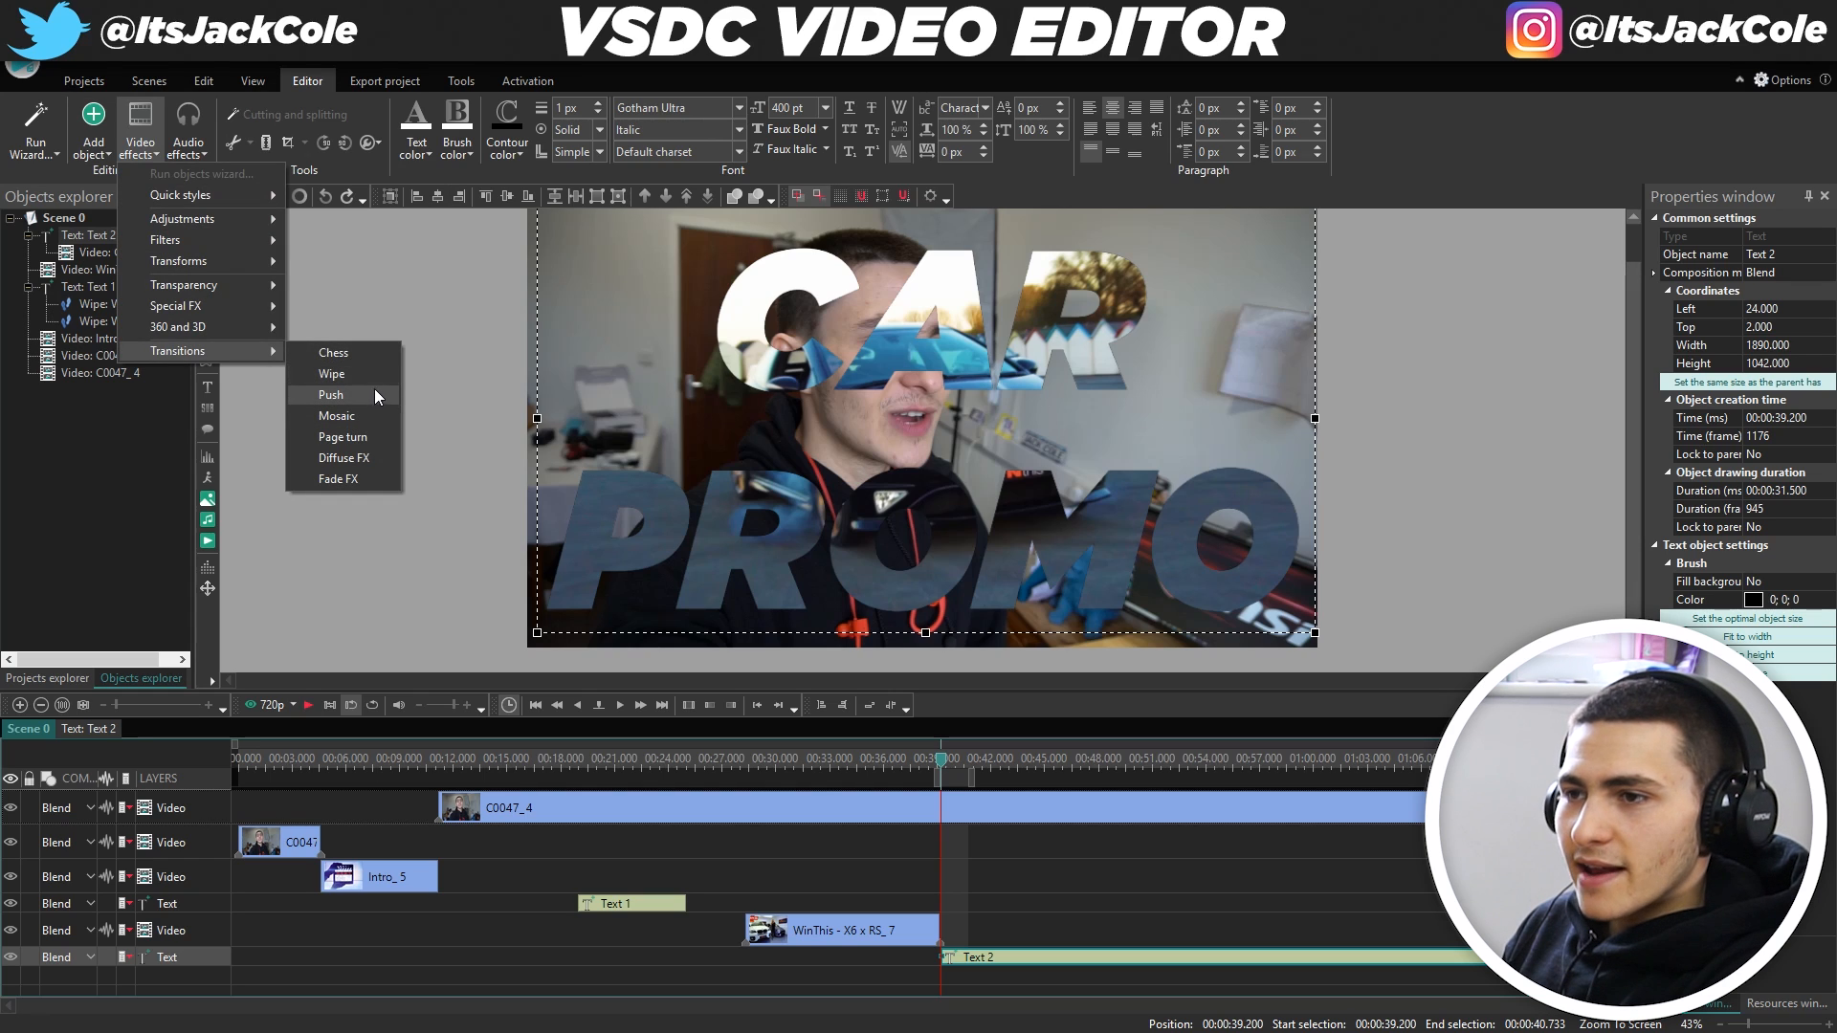
left_click(378, 398)
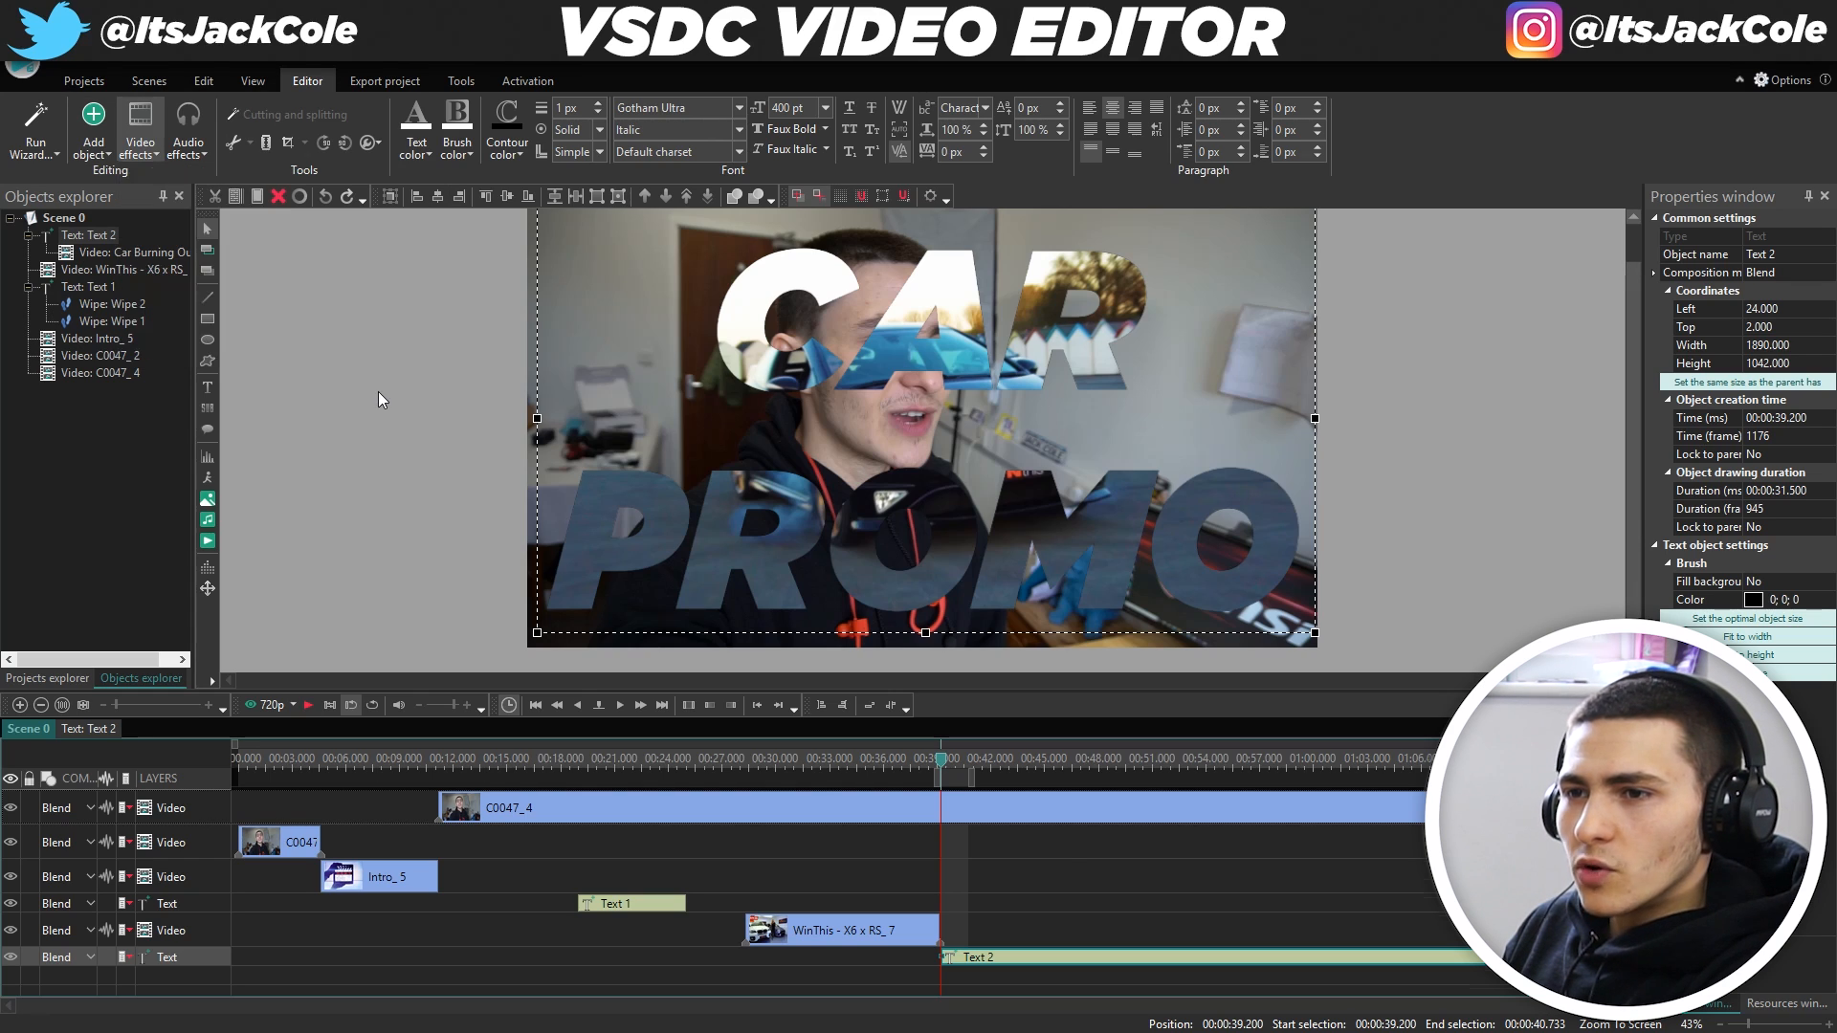
left_click(1176, 639)
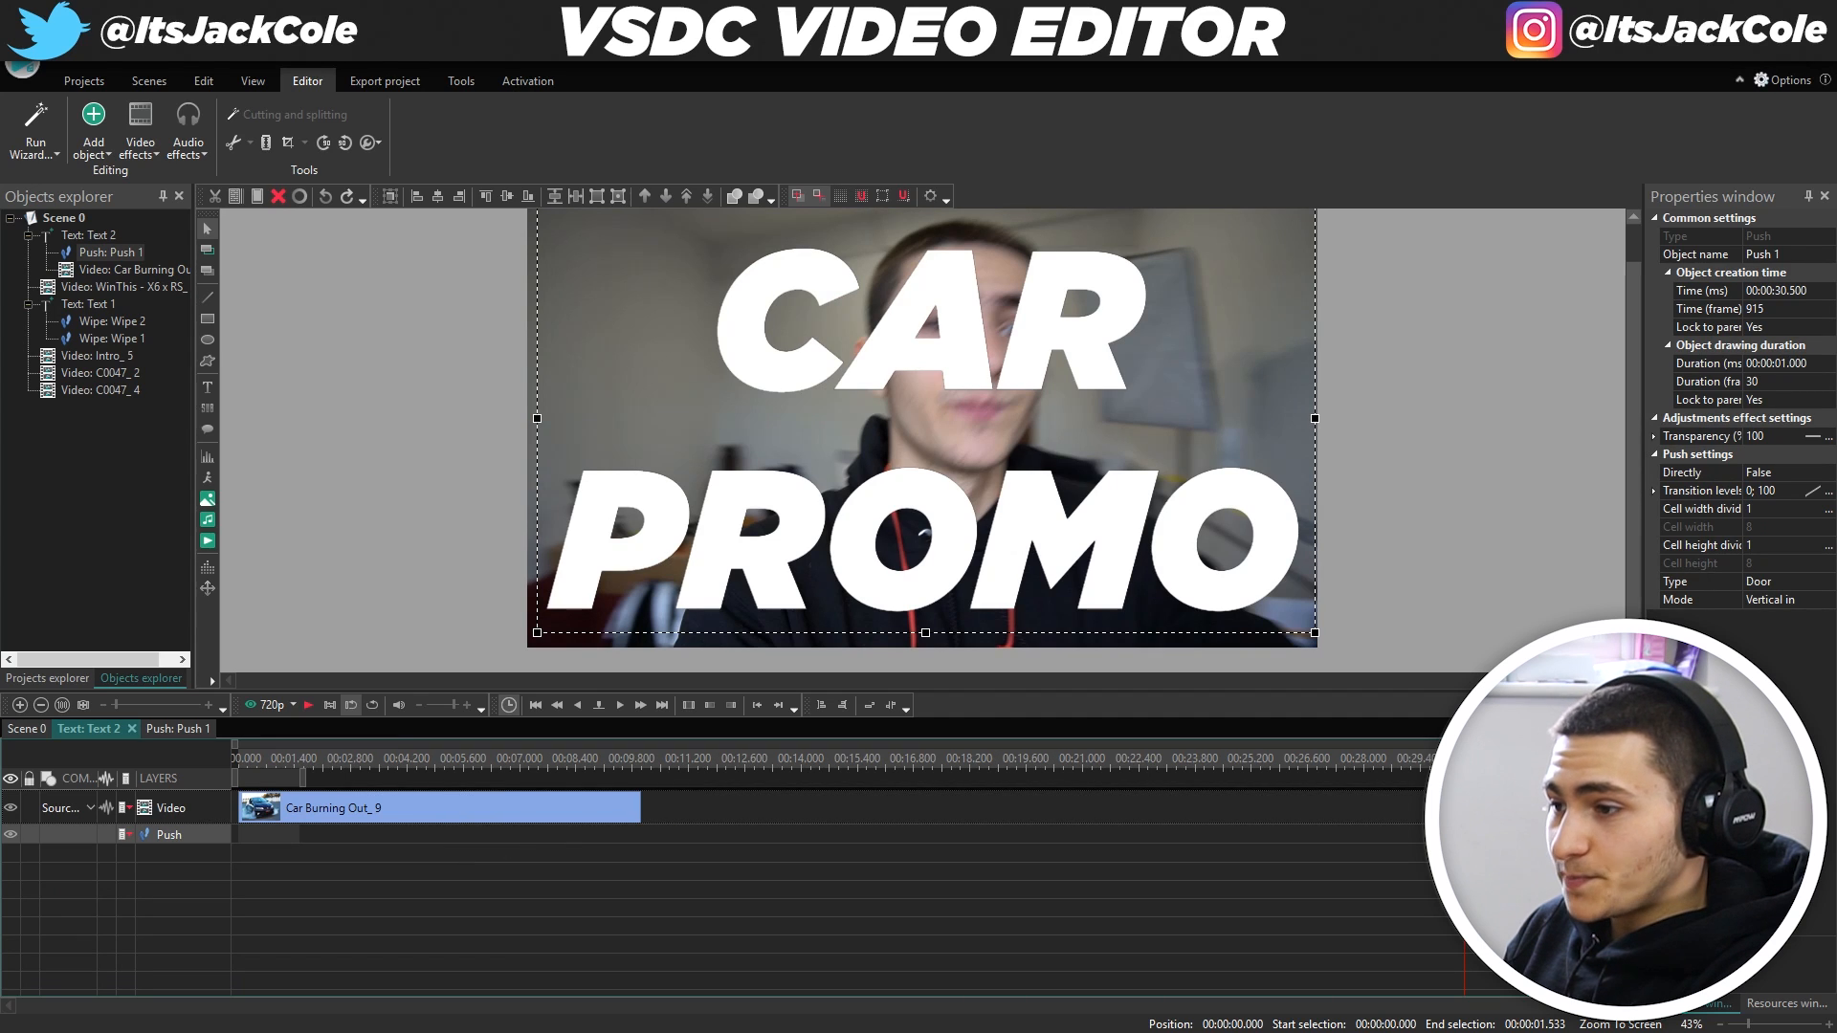
key("space")
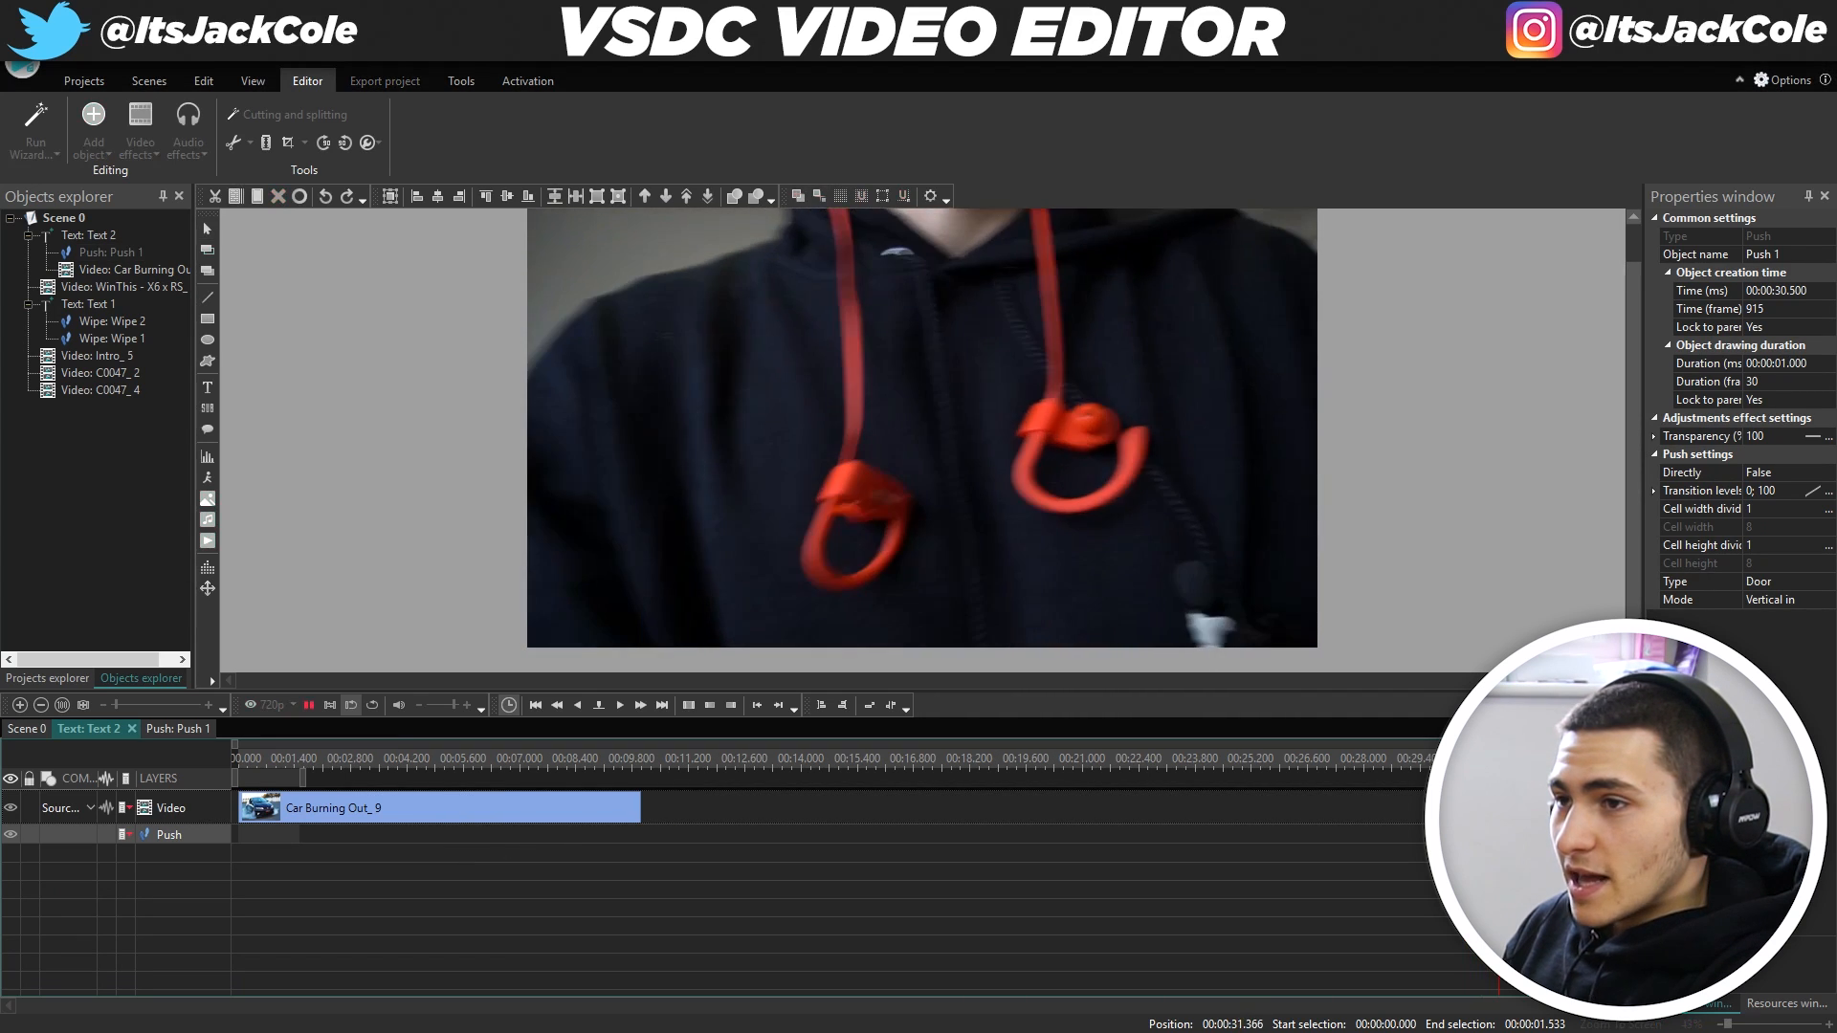
Move the Push effect to the end of the Car Burning Out clip and place a copy of it at the clip's start.
left_click_drag(1088, 833, 627, 833)
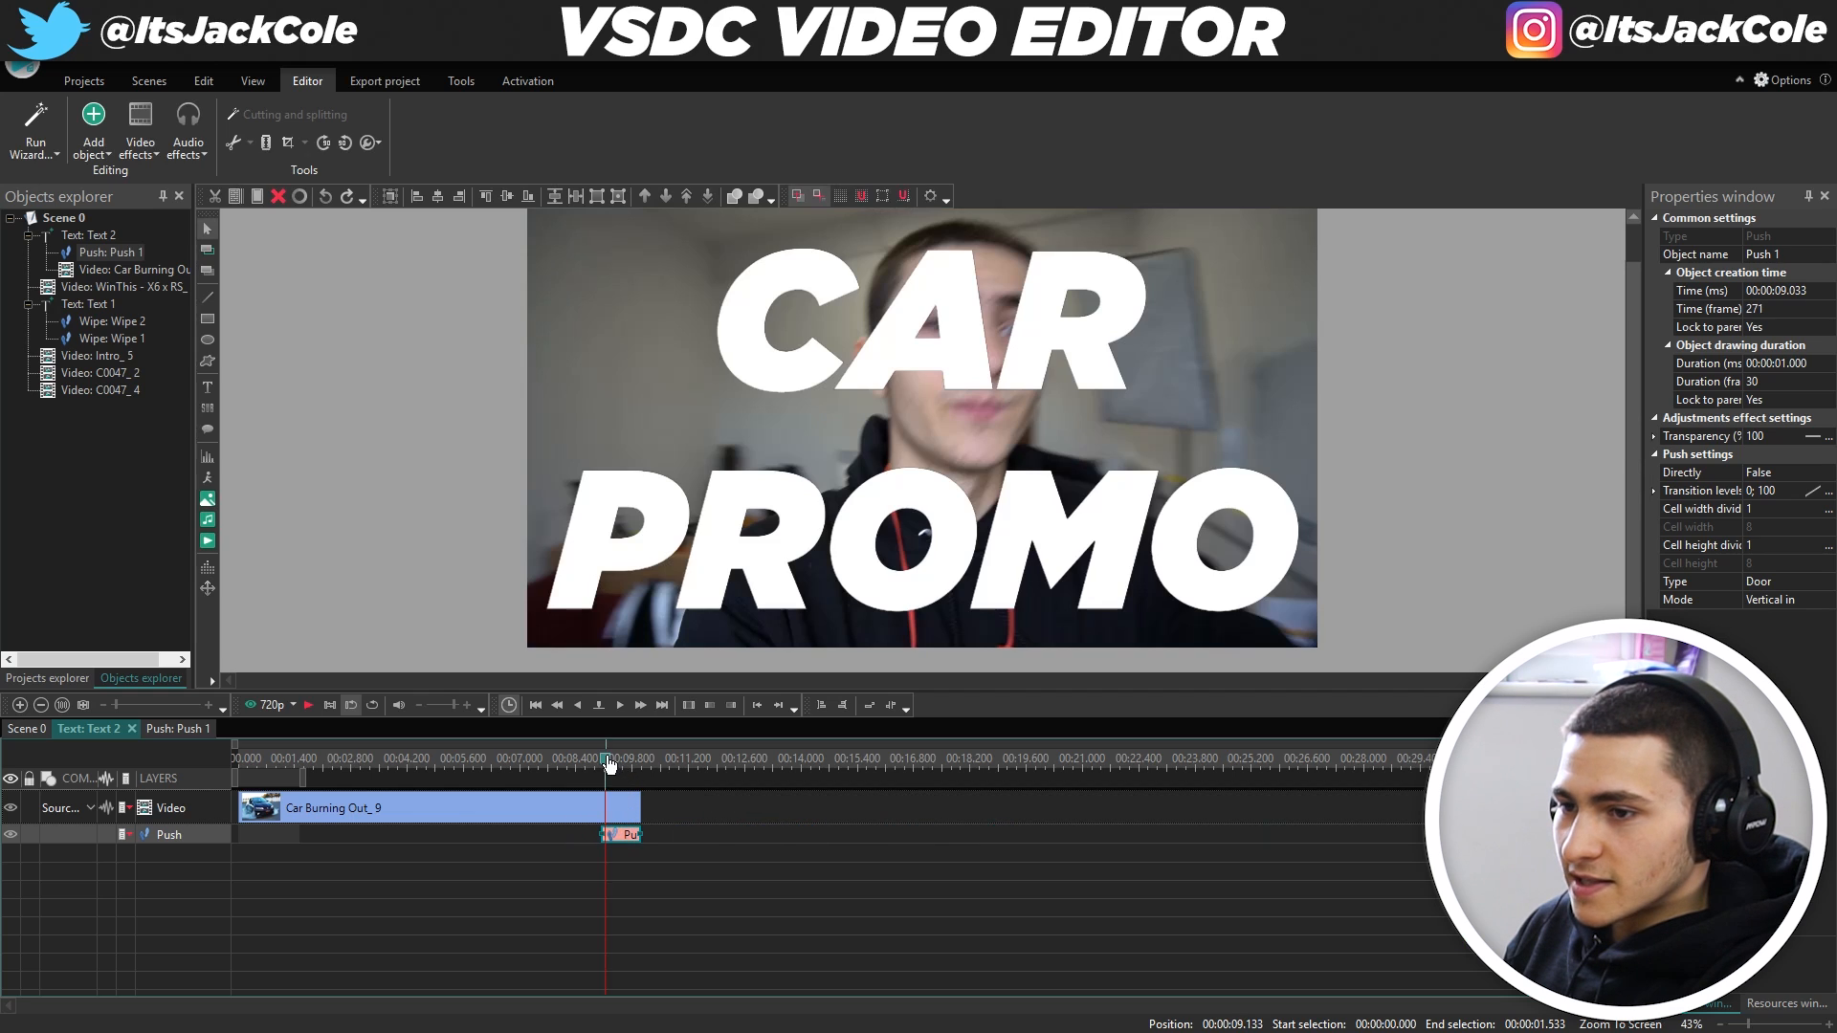
key("ctrl+c")
key("ctrl+v")
left_click_drag(624, 862, 253, 863)
left_click(250, 768)
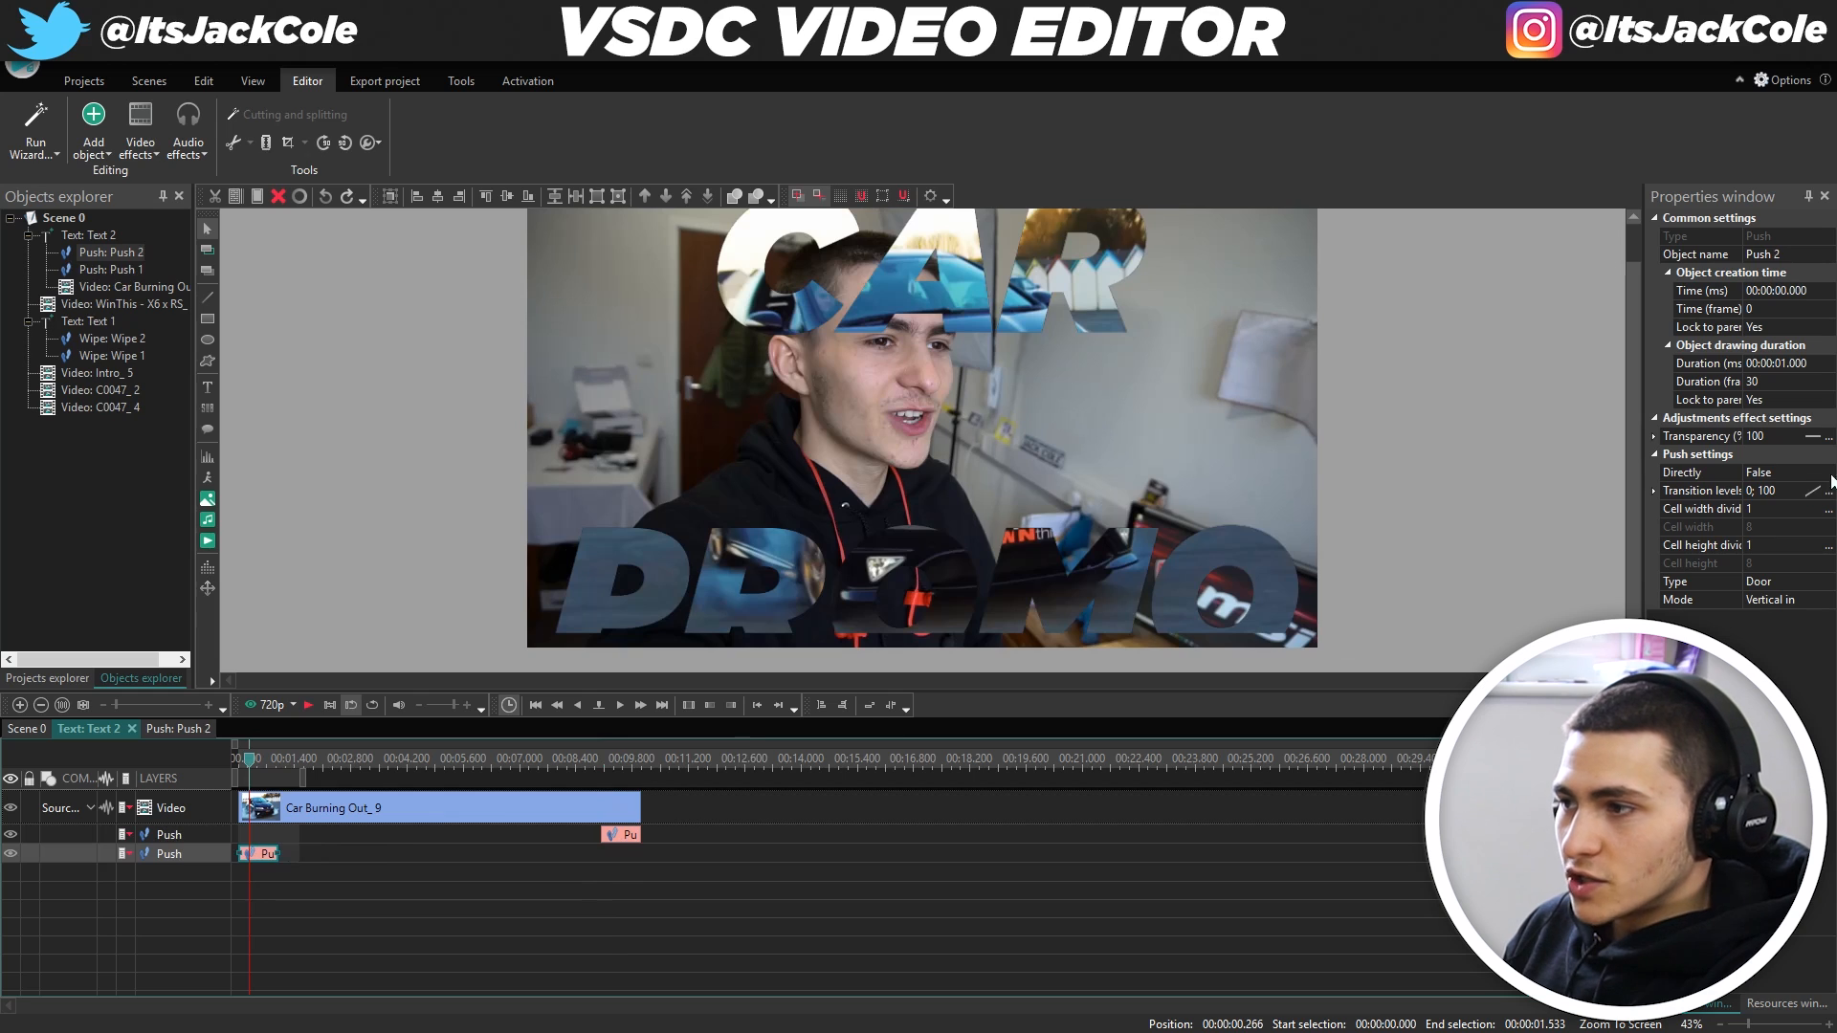
Reverse the opening Push's direction with its Directly setting and play the main scene around the CAR PROMO text.
double_click(1761, 472)
left_click(1003, 894)
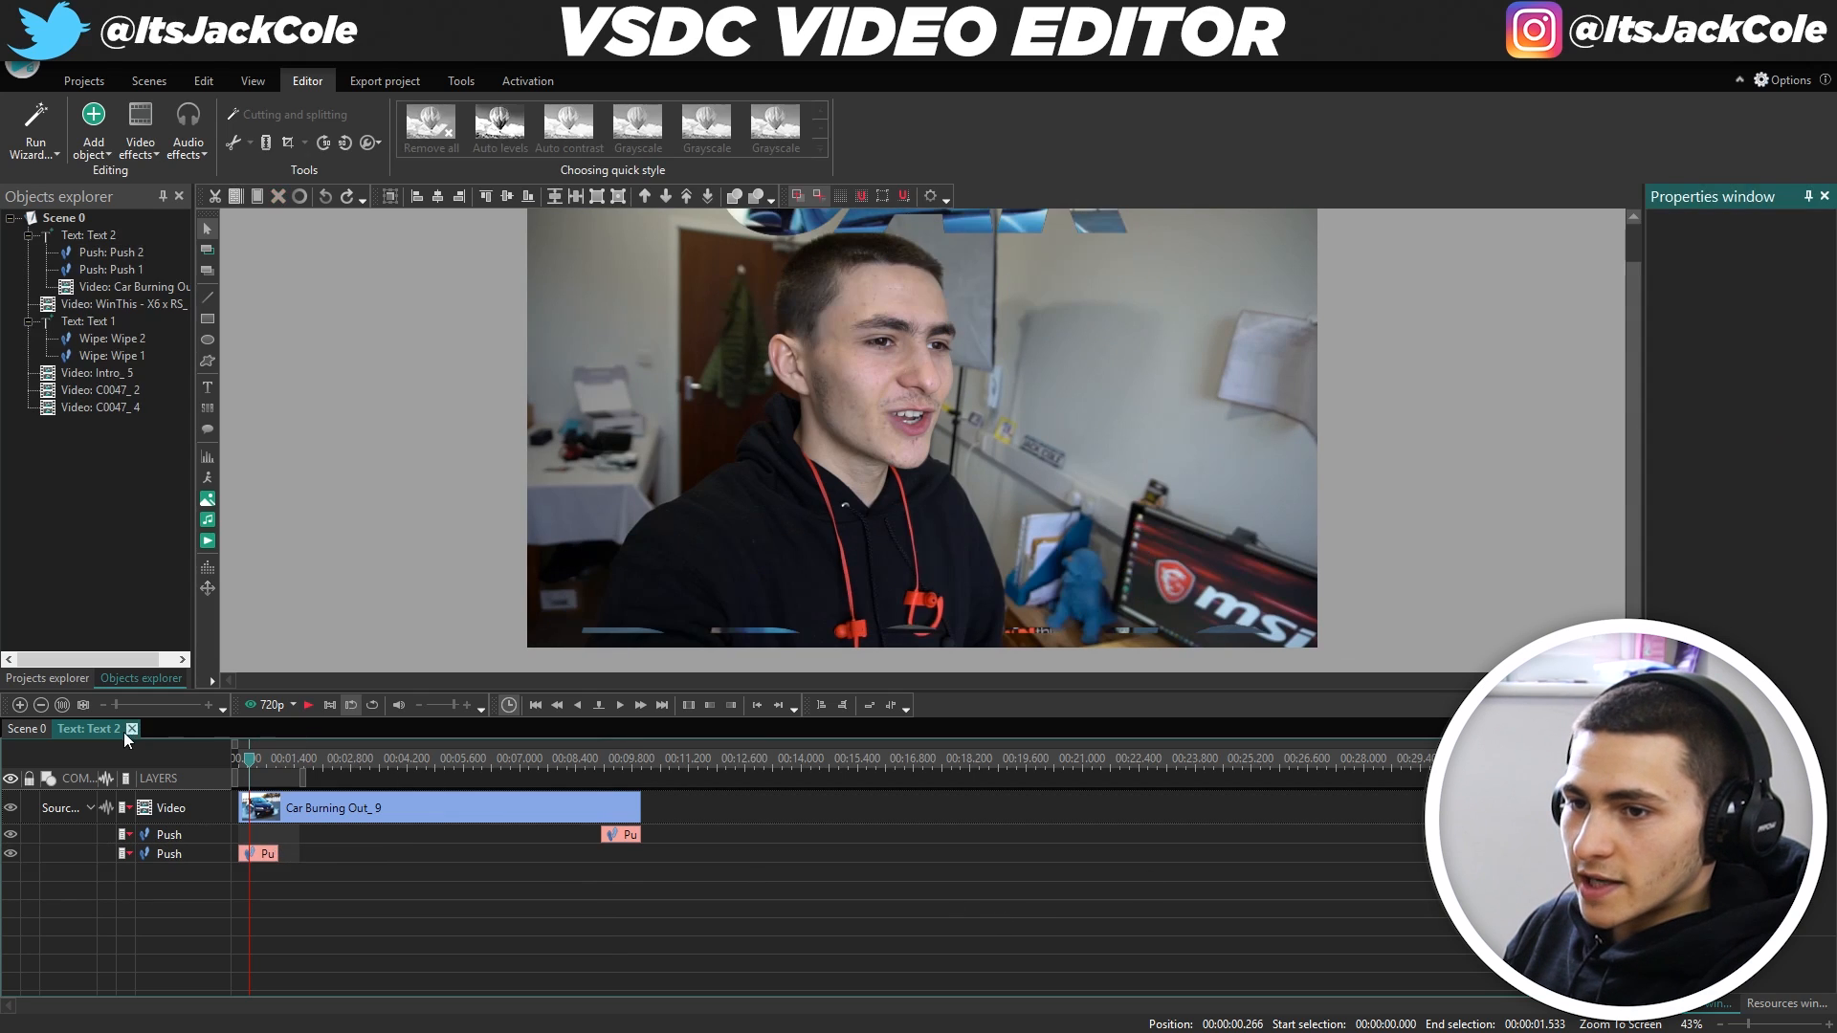
left_click(44, 723)
left_click(901, 757)
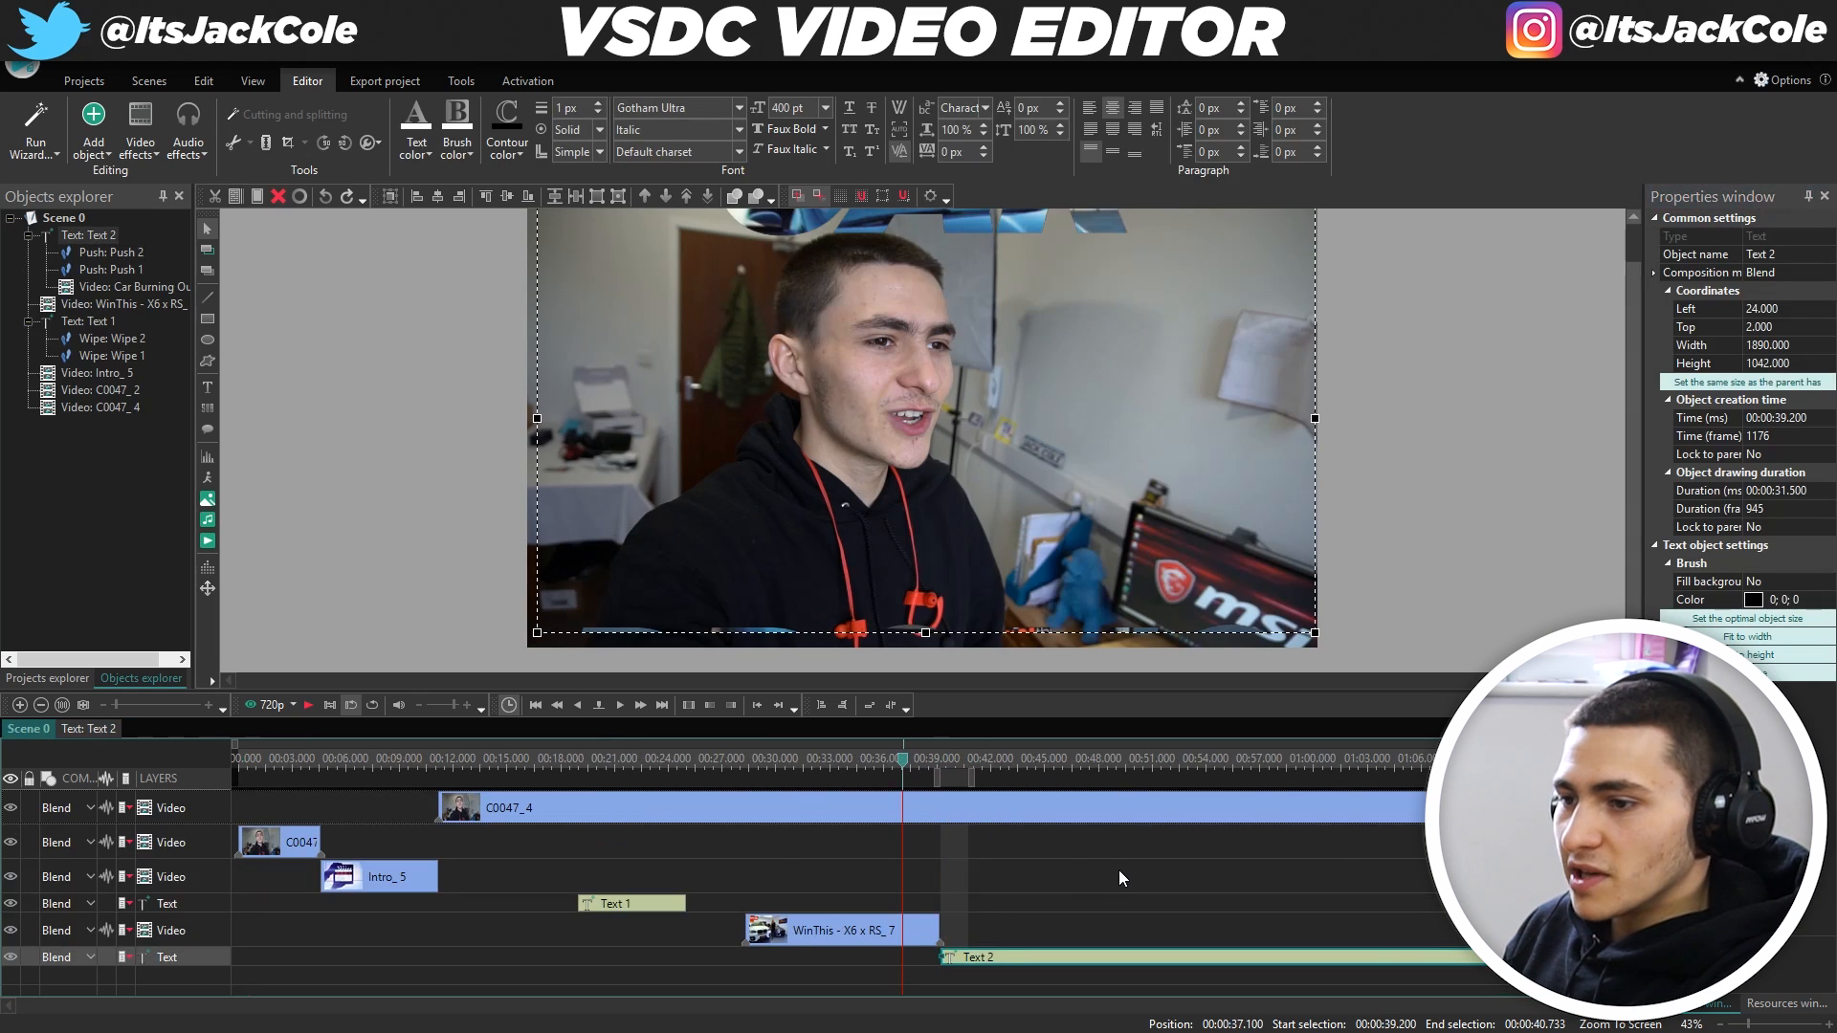
left_click(1117, 870)
key("space")
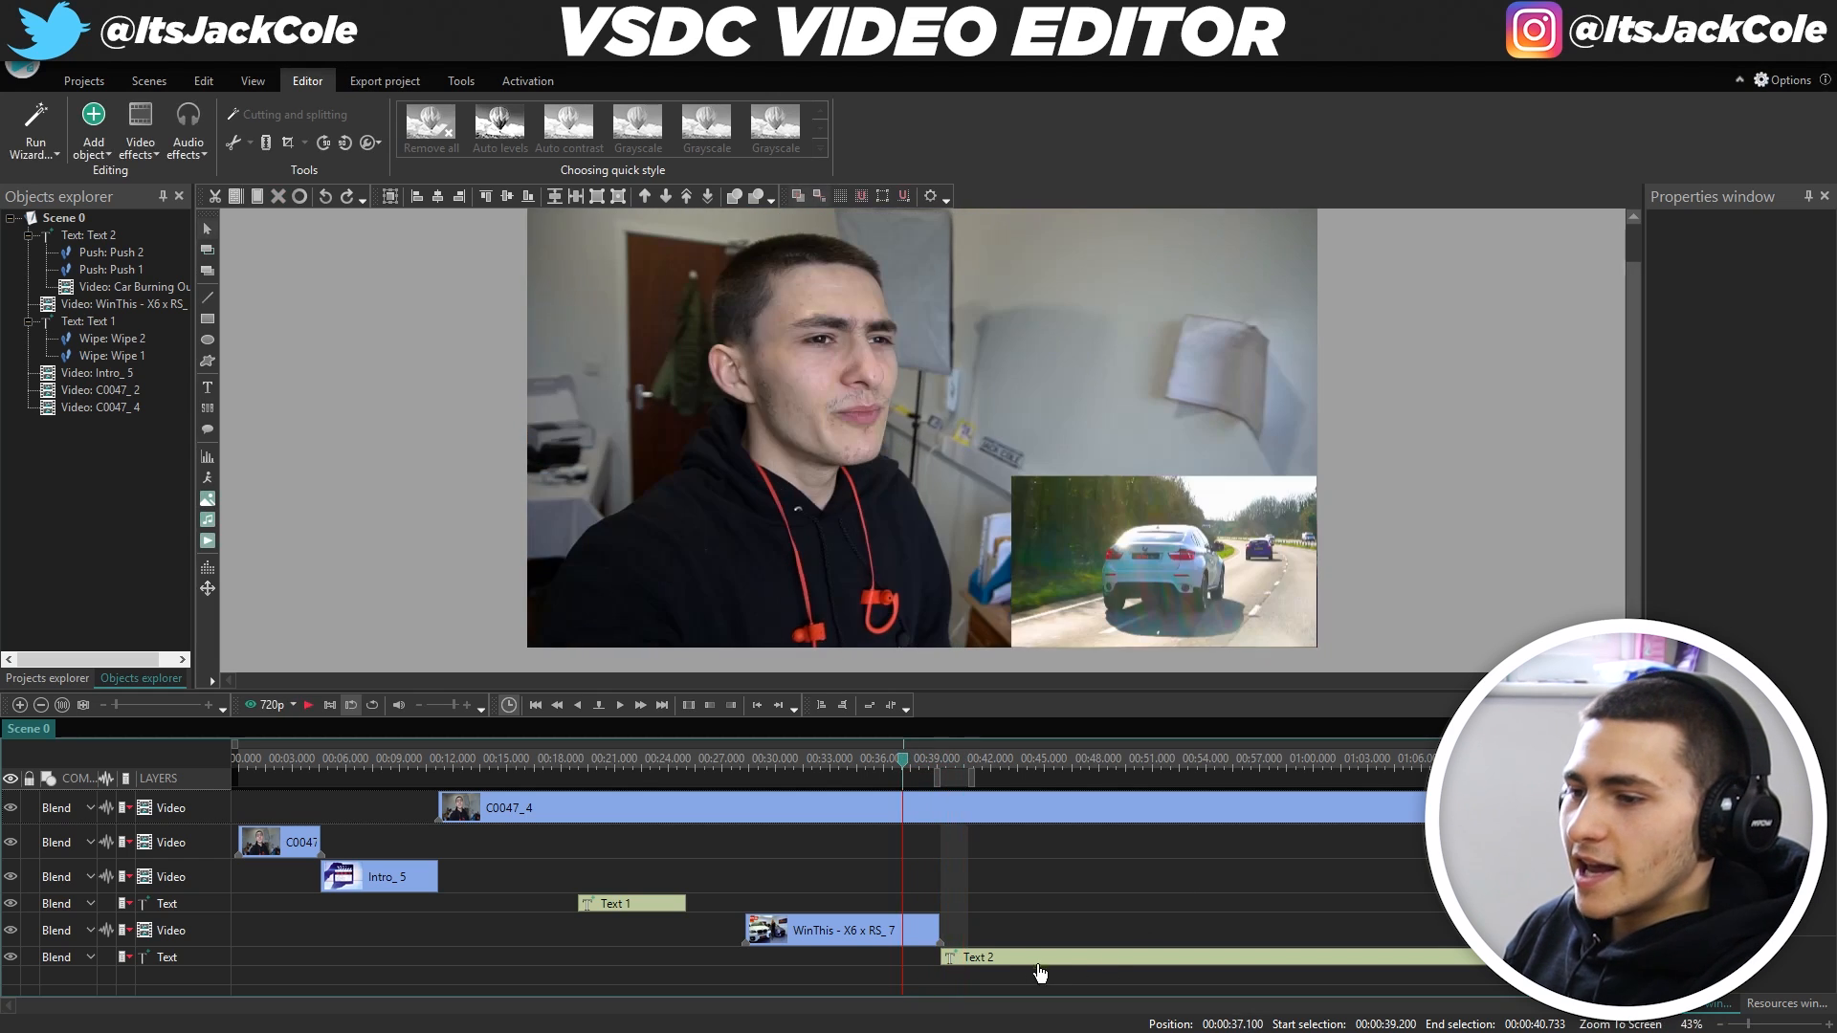
Check the nested Car Burning Out clip's properties and play the main scene through the CAR PROMO text.
double_click(1014, 958)
left_click(462, 809)
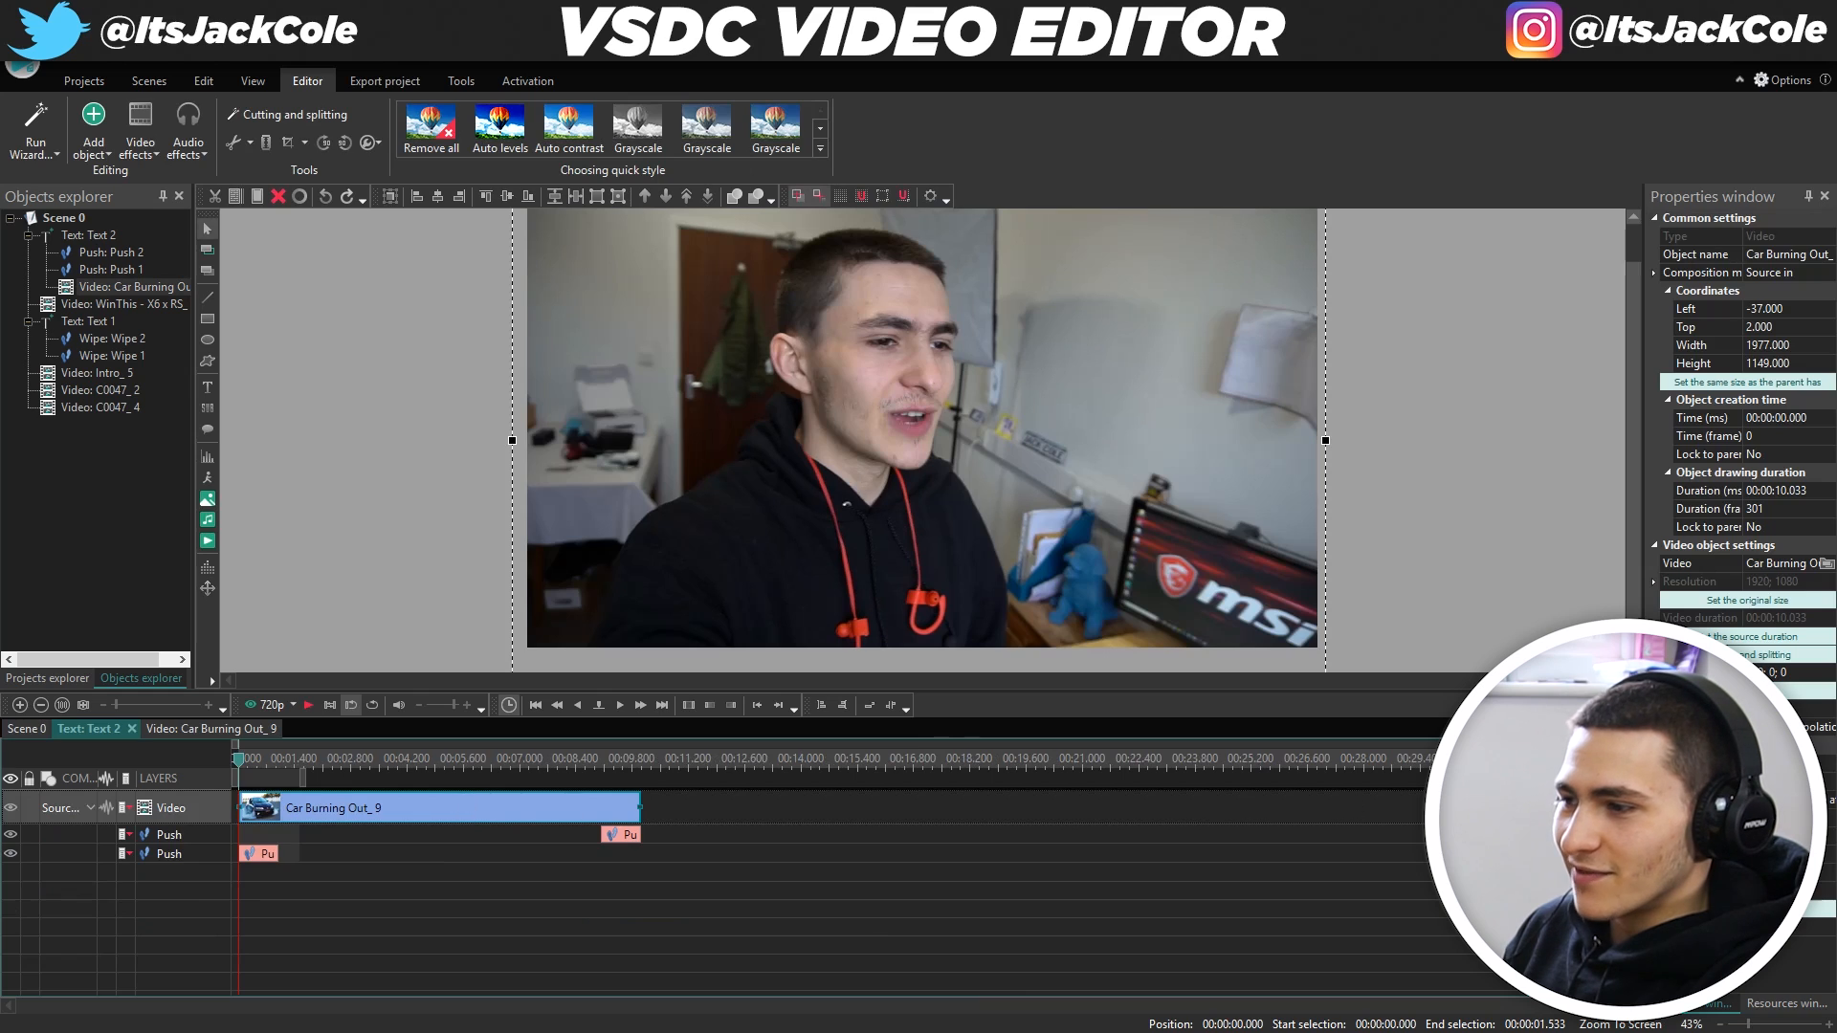
left_click(1787, 872)
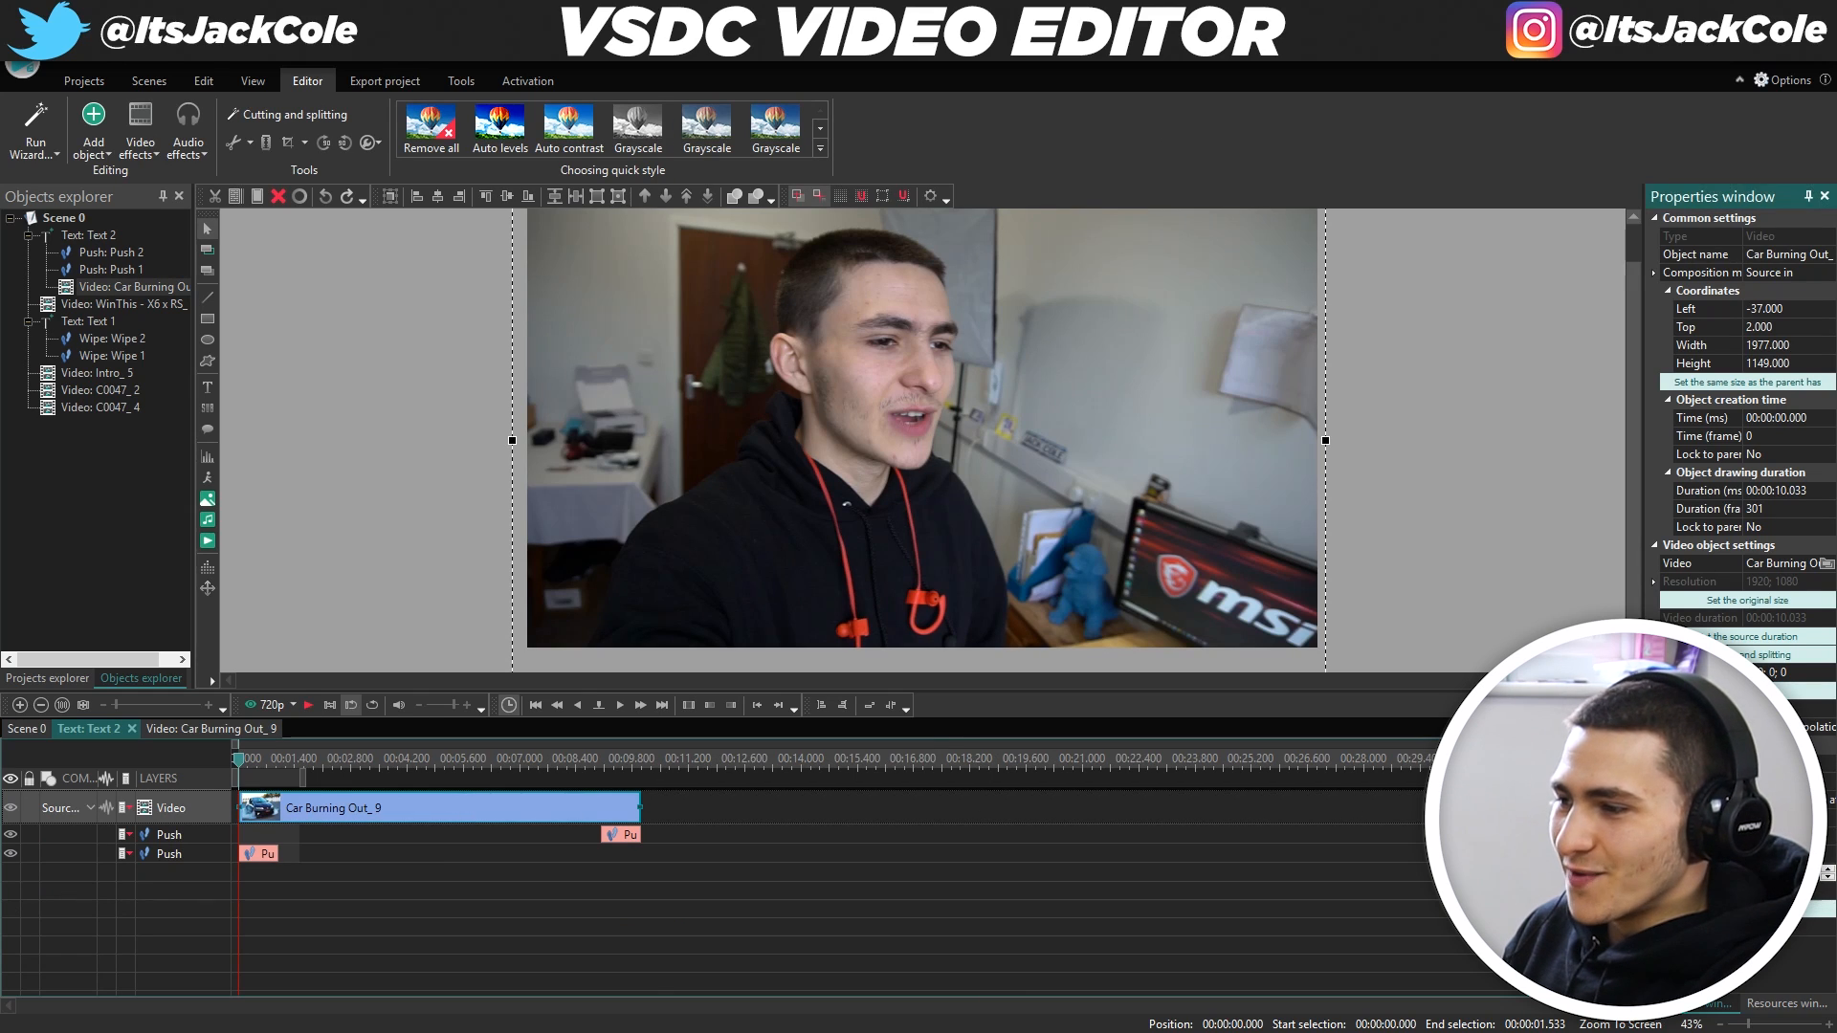
left_click(1348, 847)
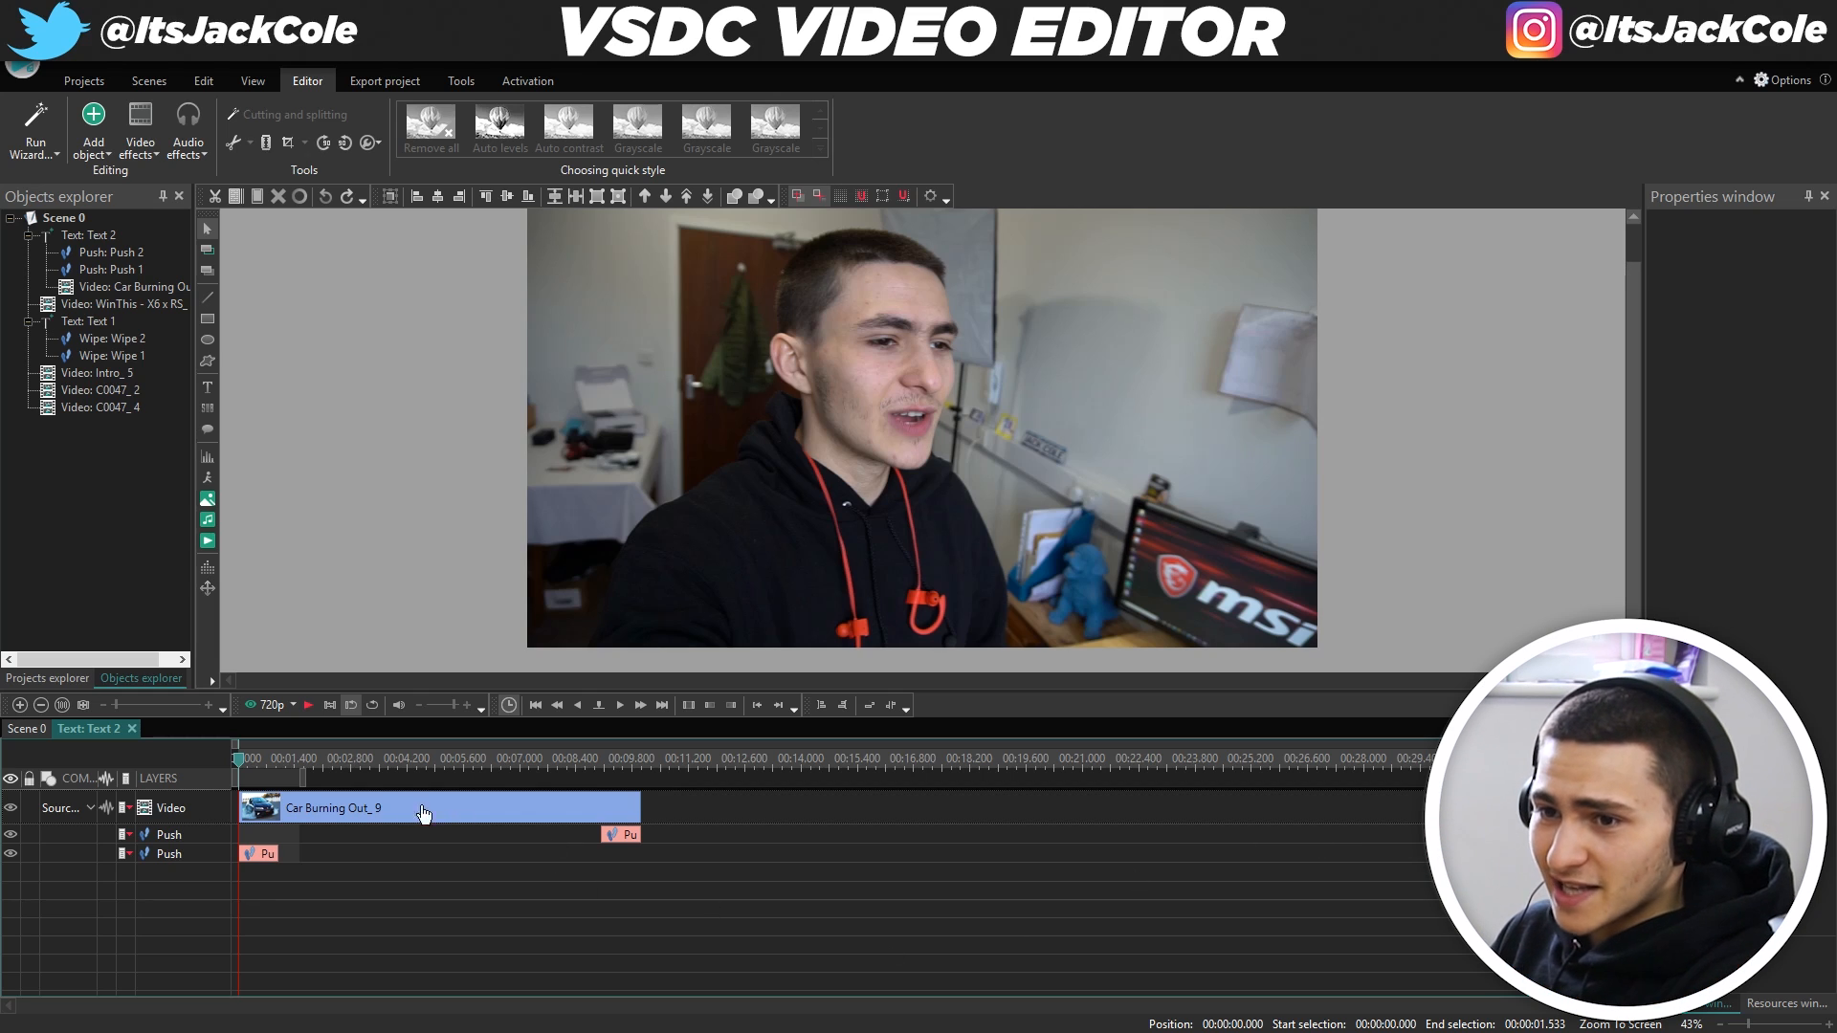
left_click(24, 731)
left_click(1062, 858)
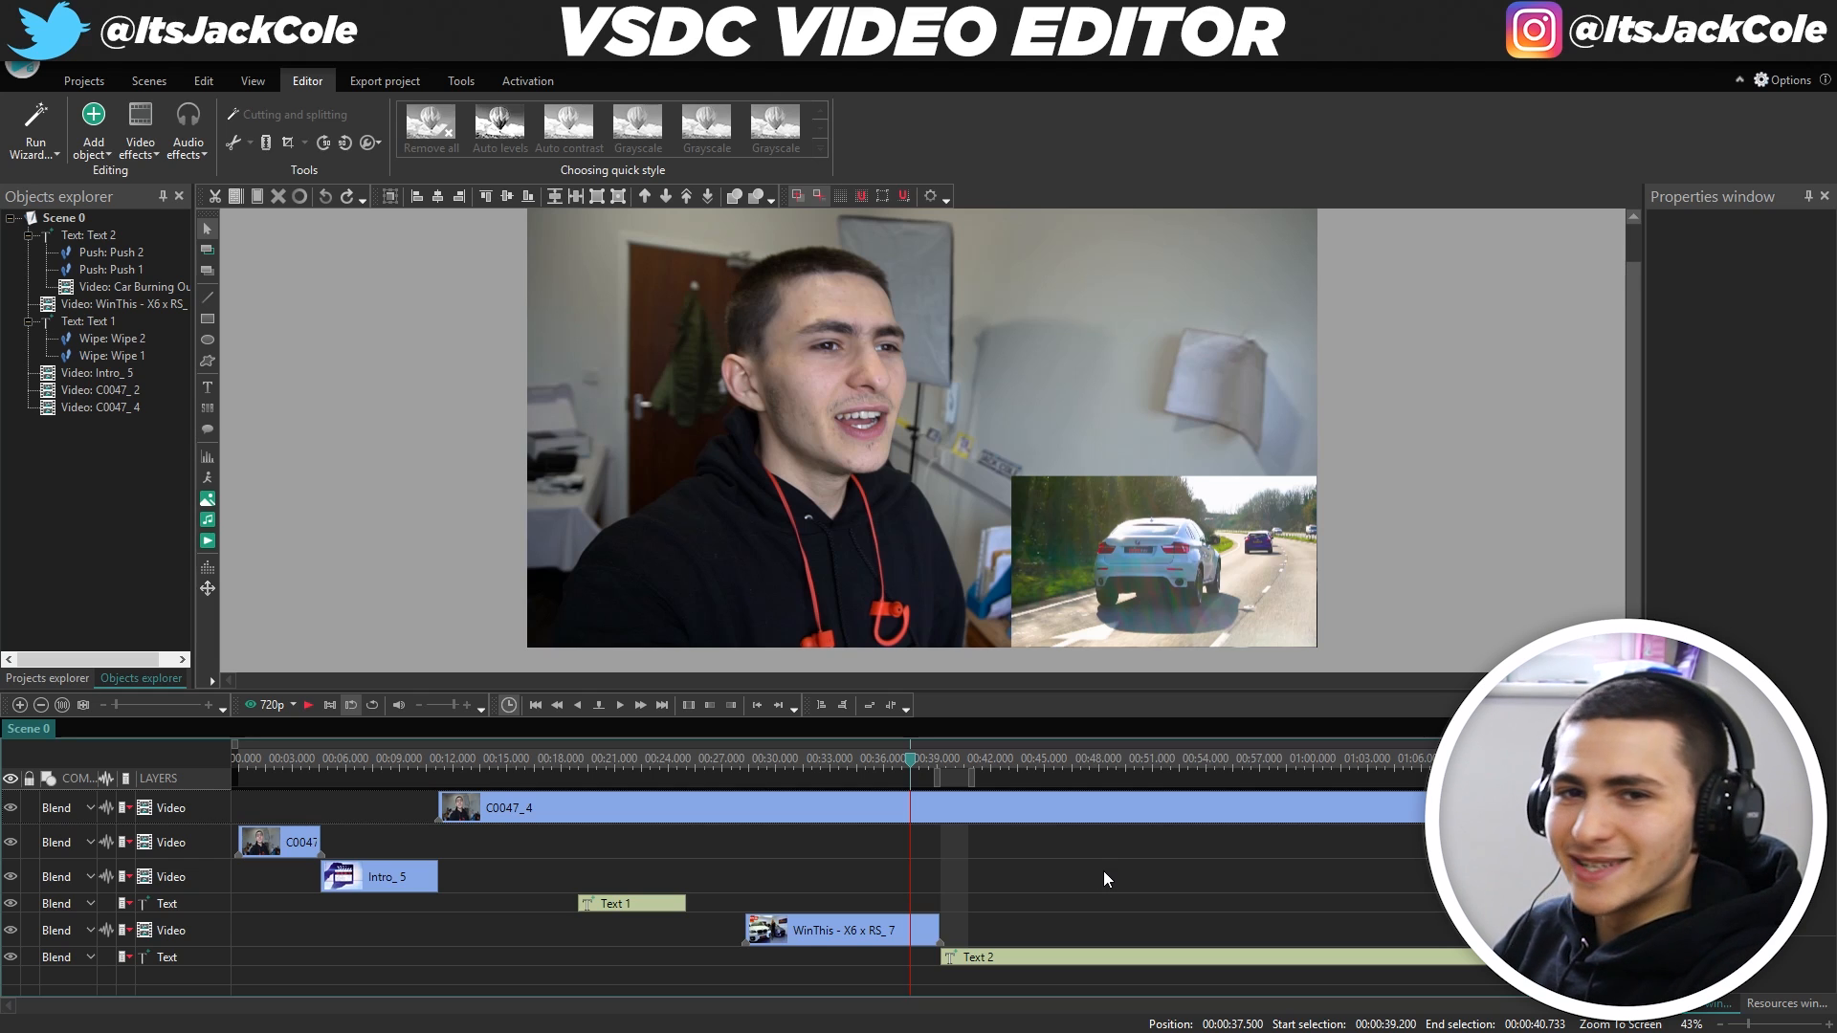
key("space")
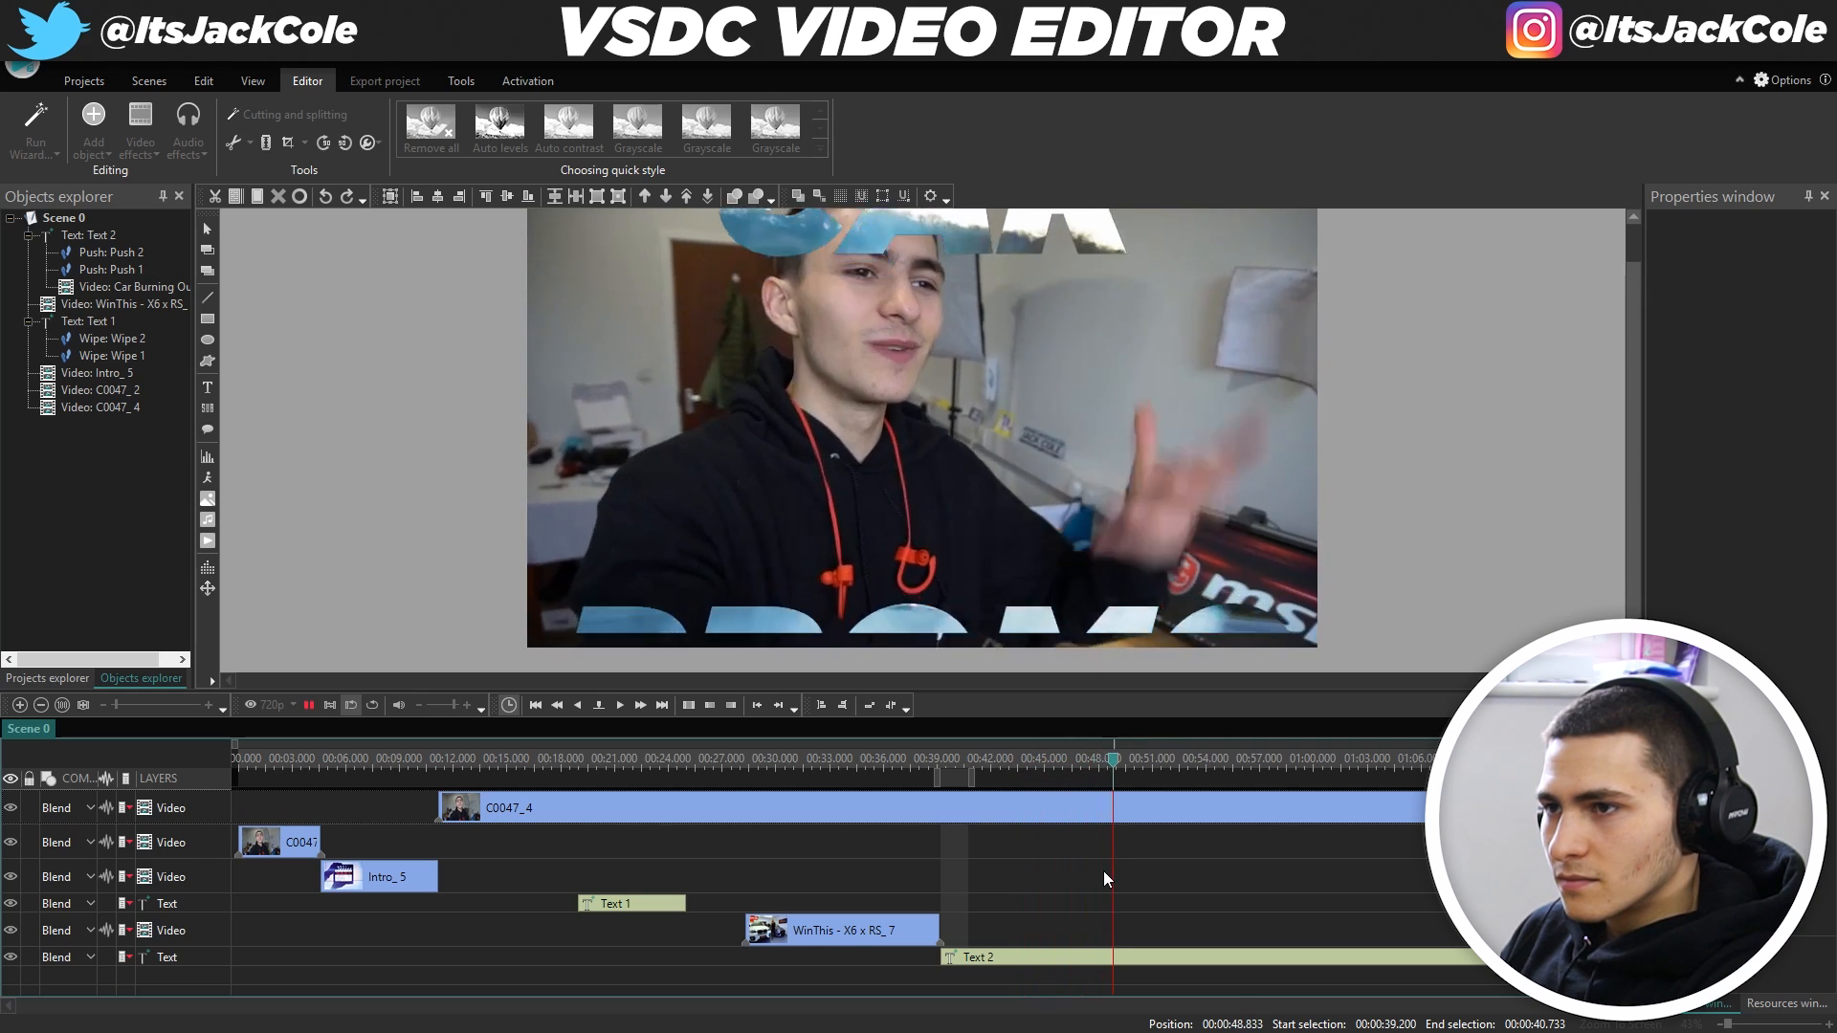
Try to shorten the CAR PROMO text to 10.033 seconds to match its nested car clip, and play its ending.
double_click(1124, 959)
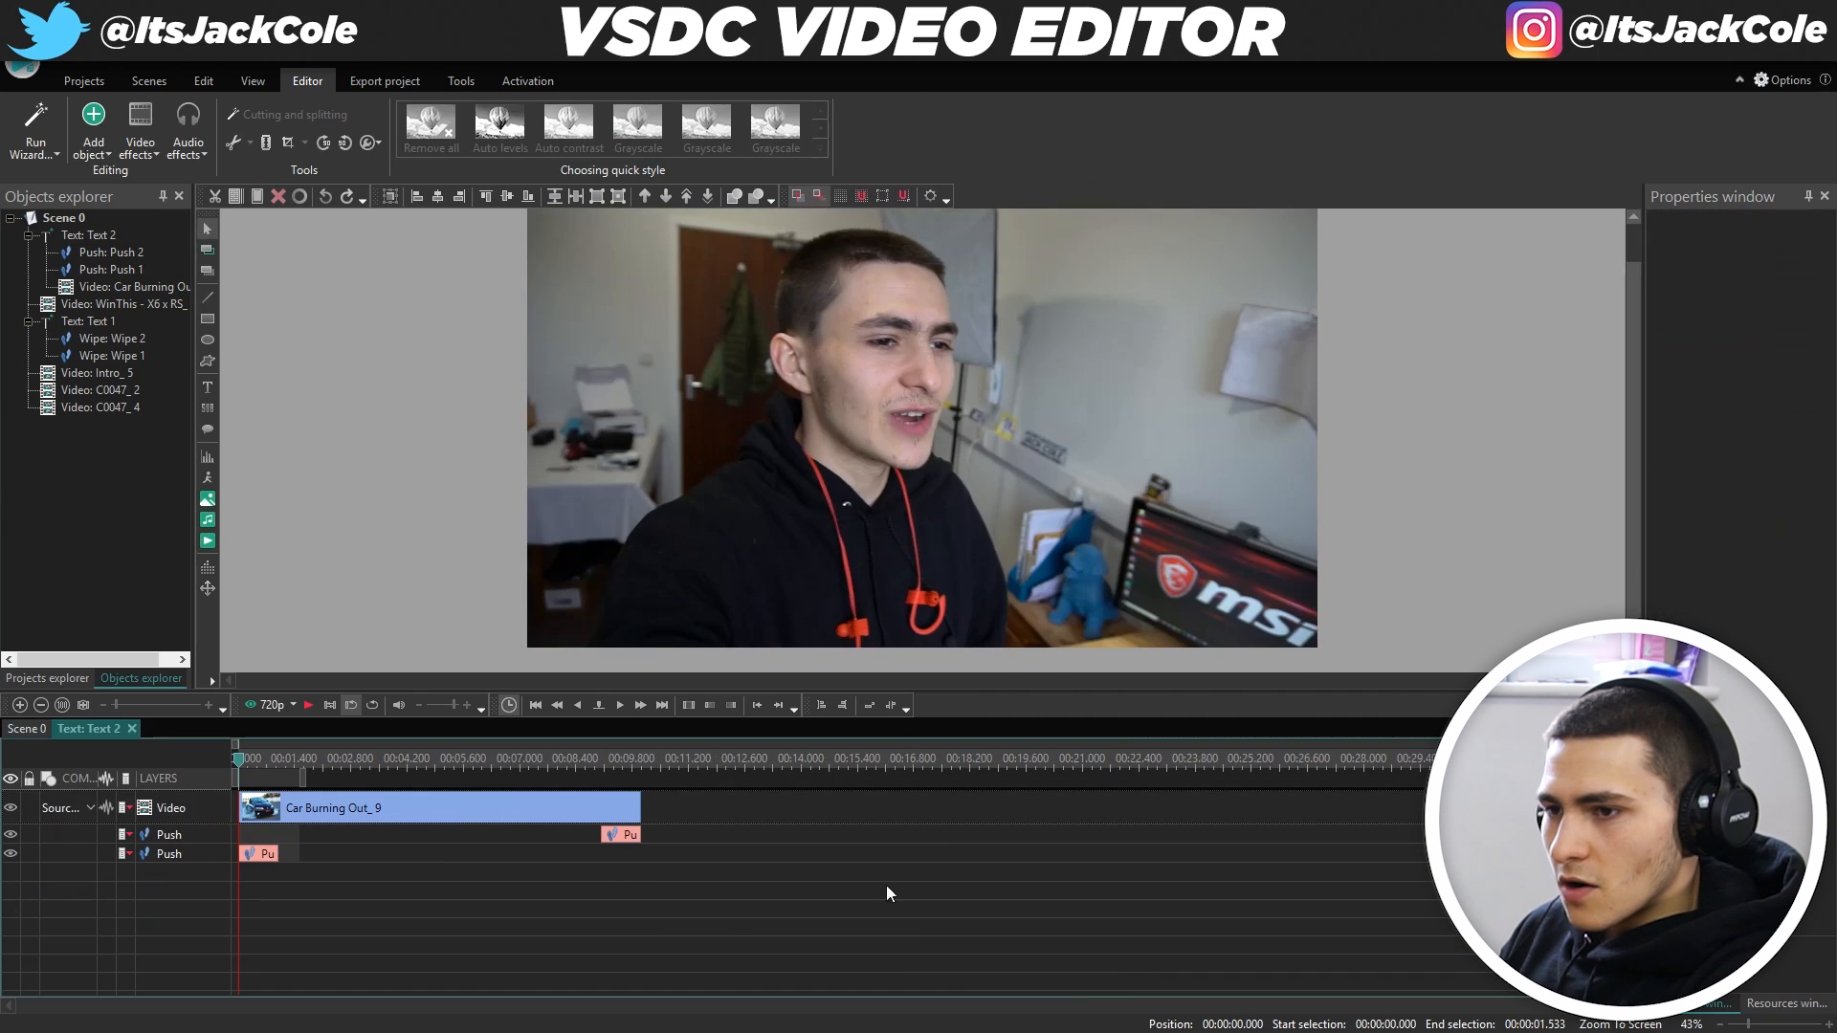
left_click_drag(628, 759, 640, 763)
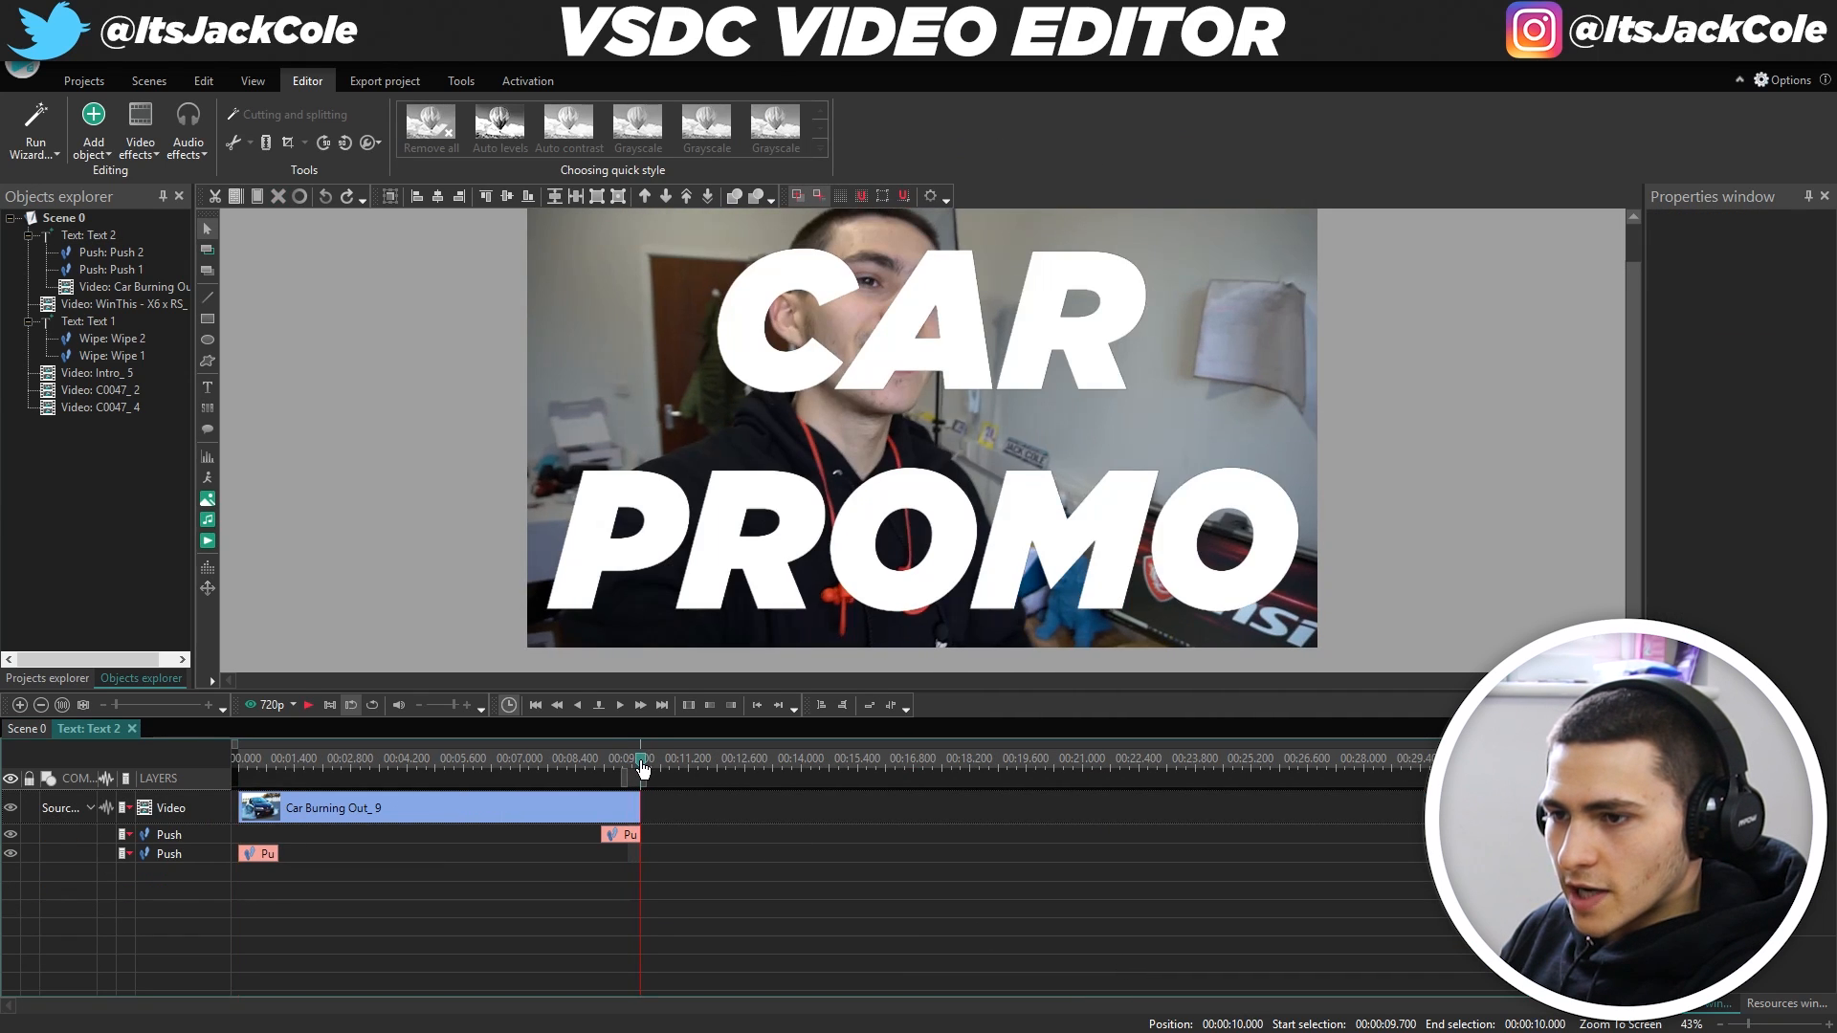
left_click(131, 729)
left_click_drag(1502, 957, 1127, 949)
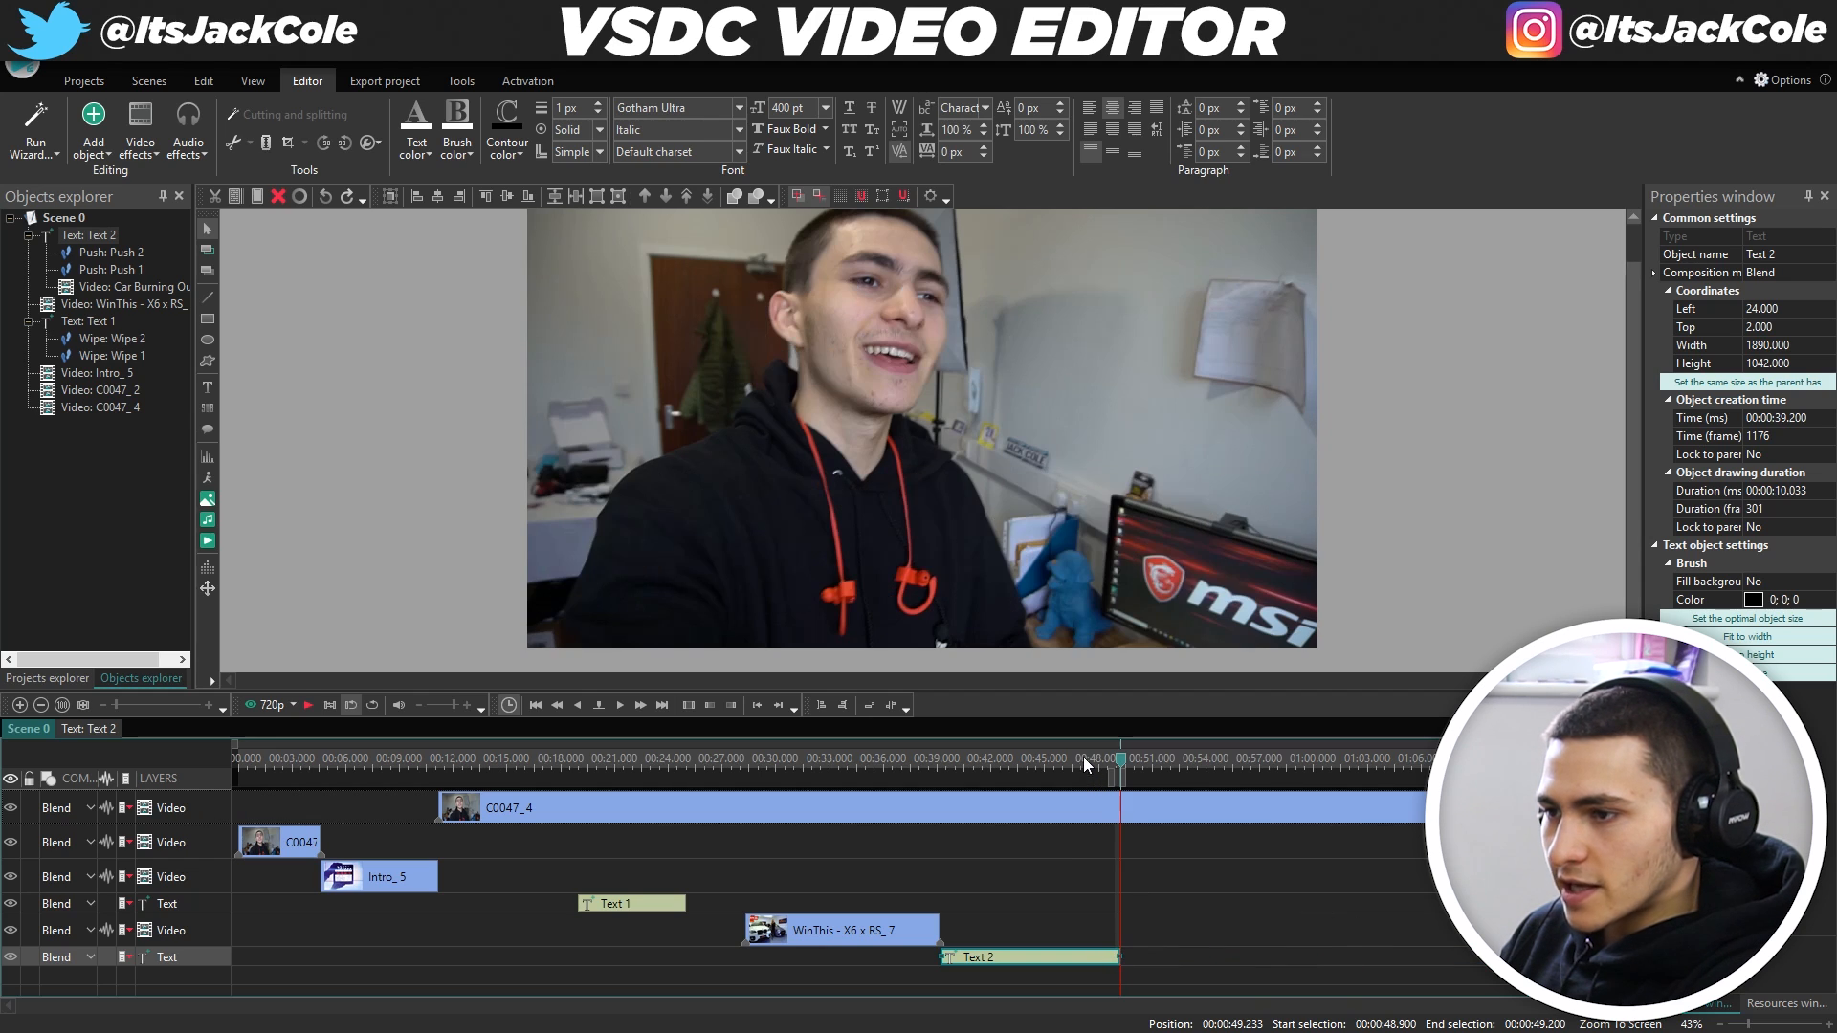
key("space")
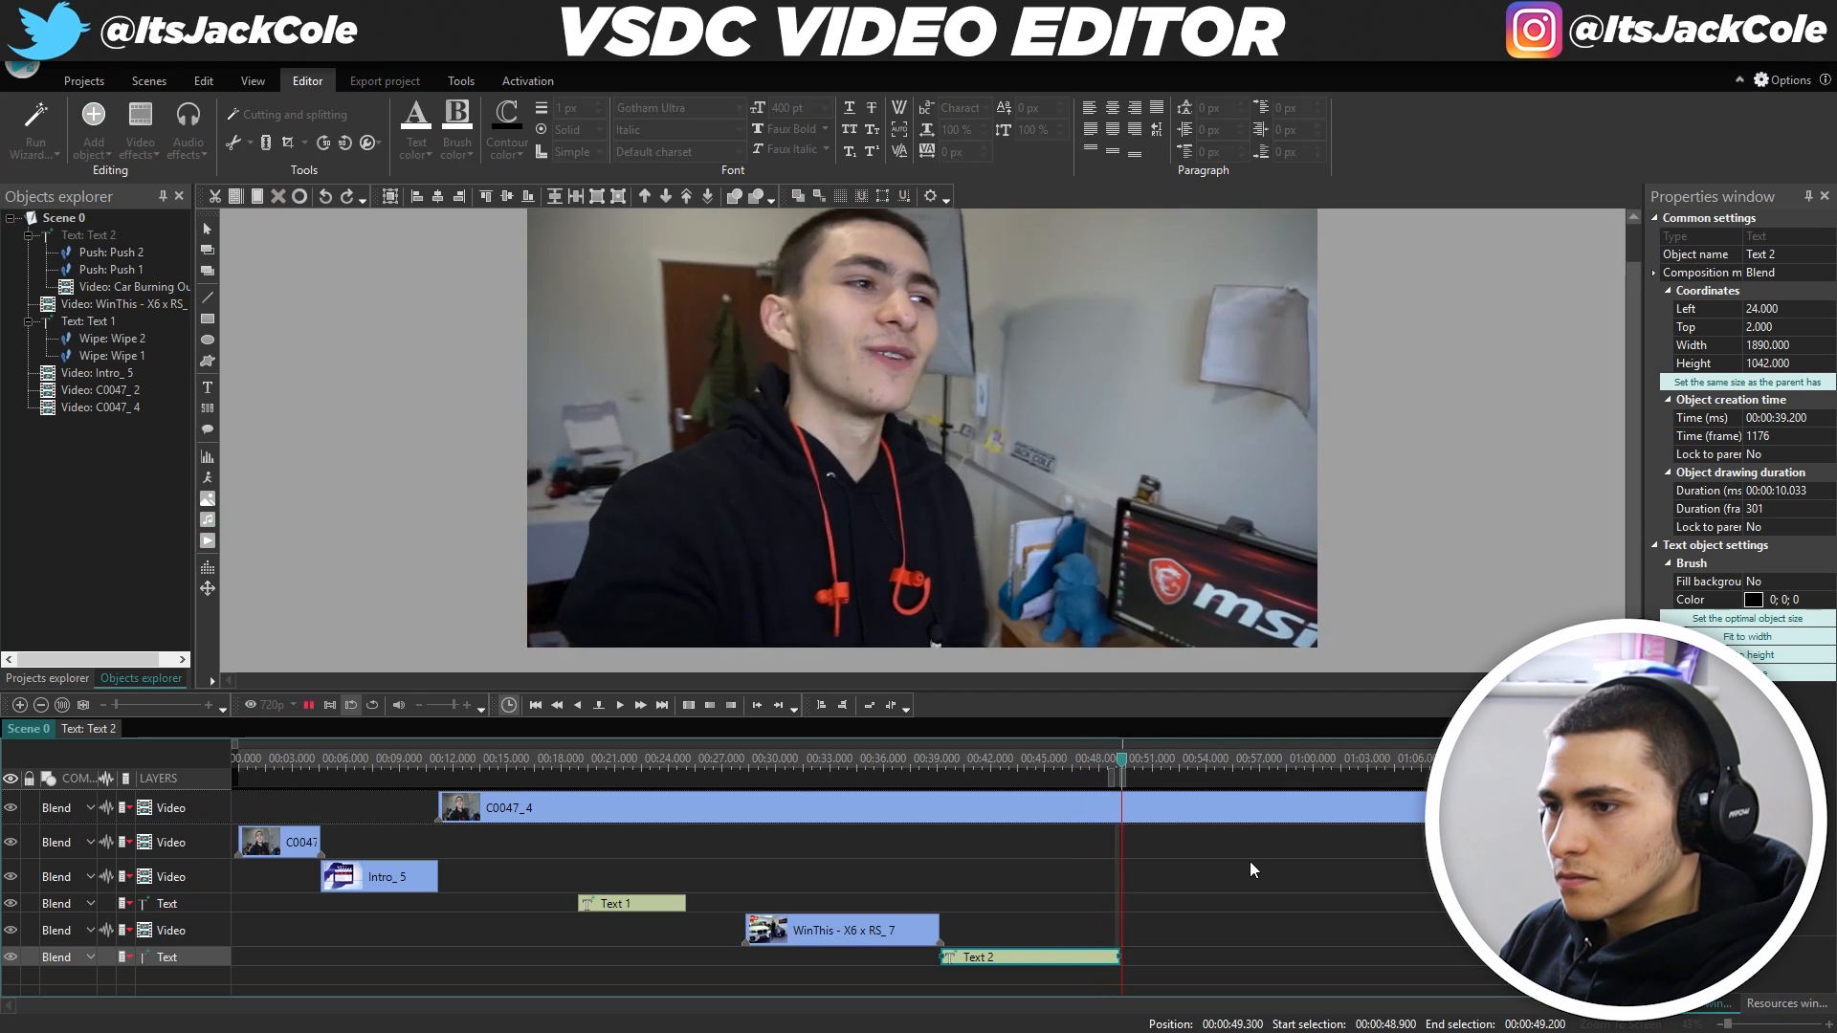
Inspect the nested clip and Push effects inside the CAR PROMO text and undo the last duration change.
left_click(1106, 764)
double_click(1107, 960)
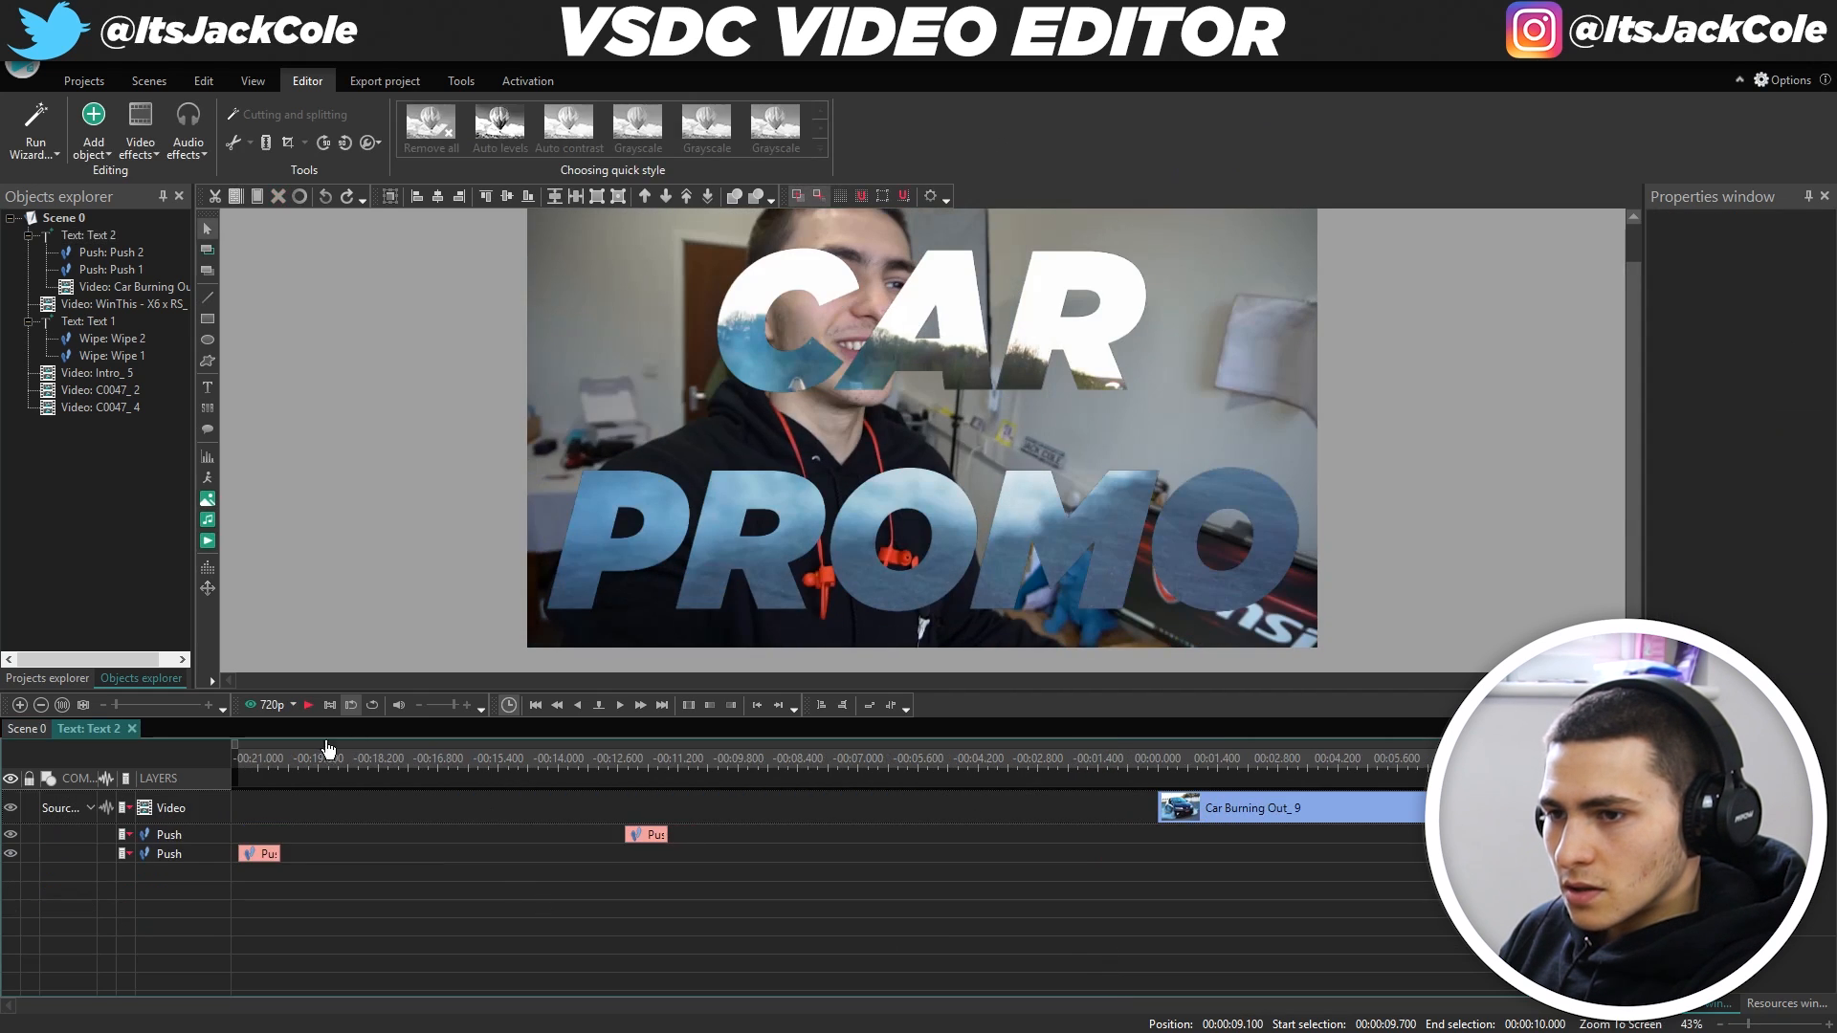
left_click(37, 729)
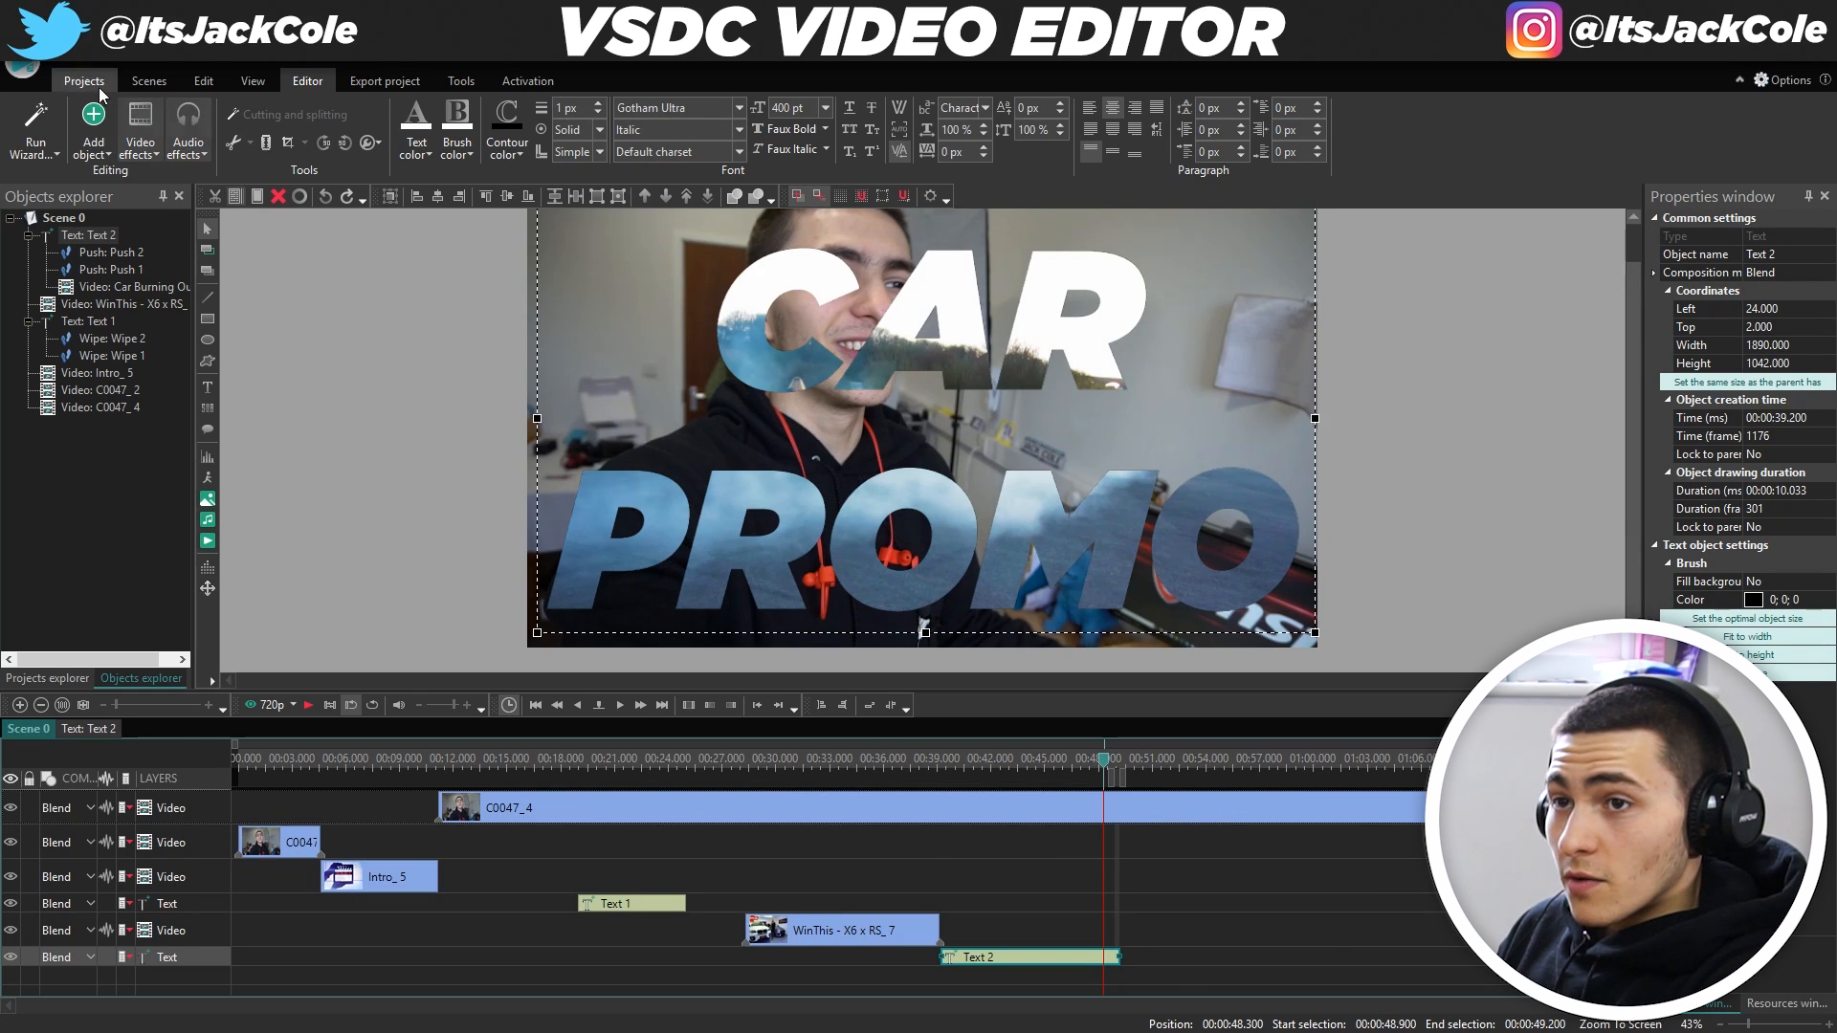
left_click(203, 82)
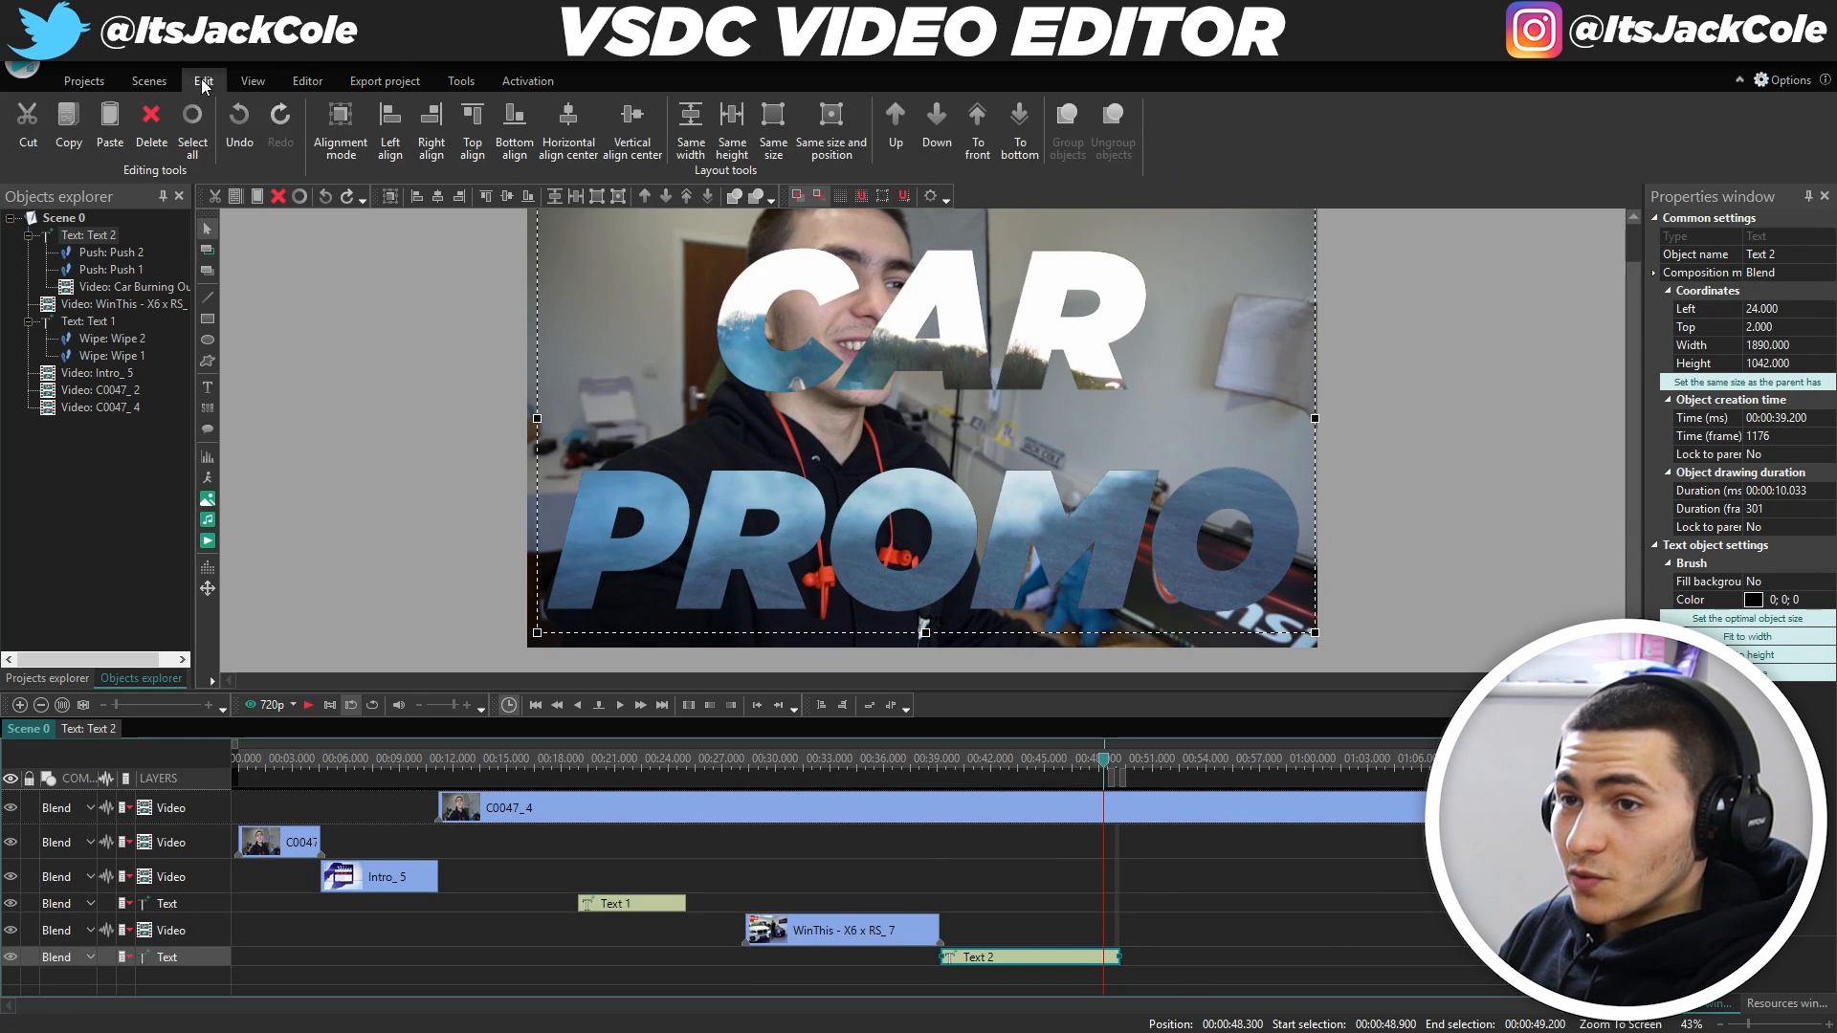
left_click(235, 123)
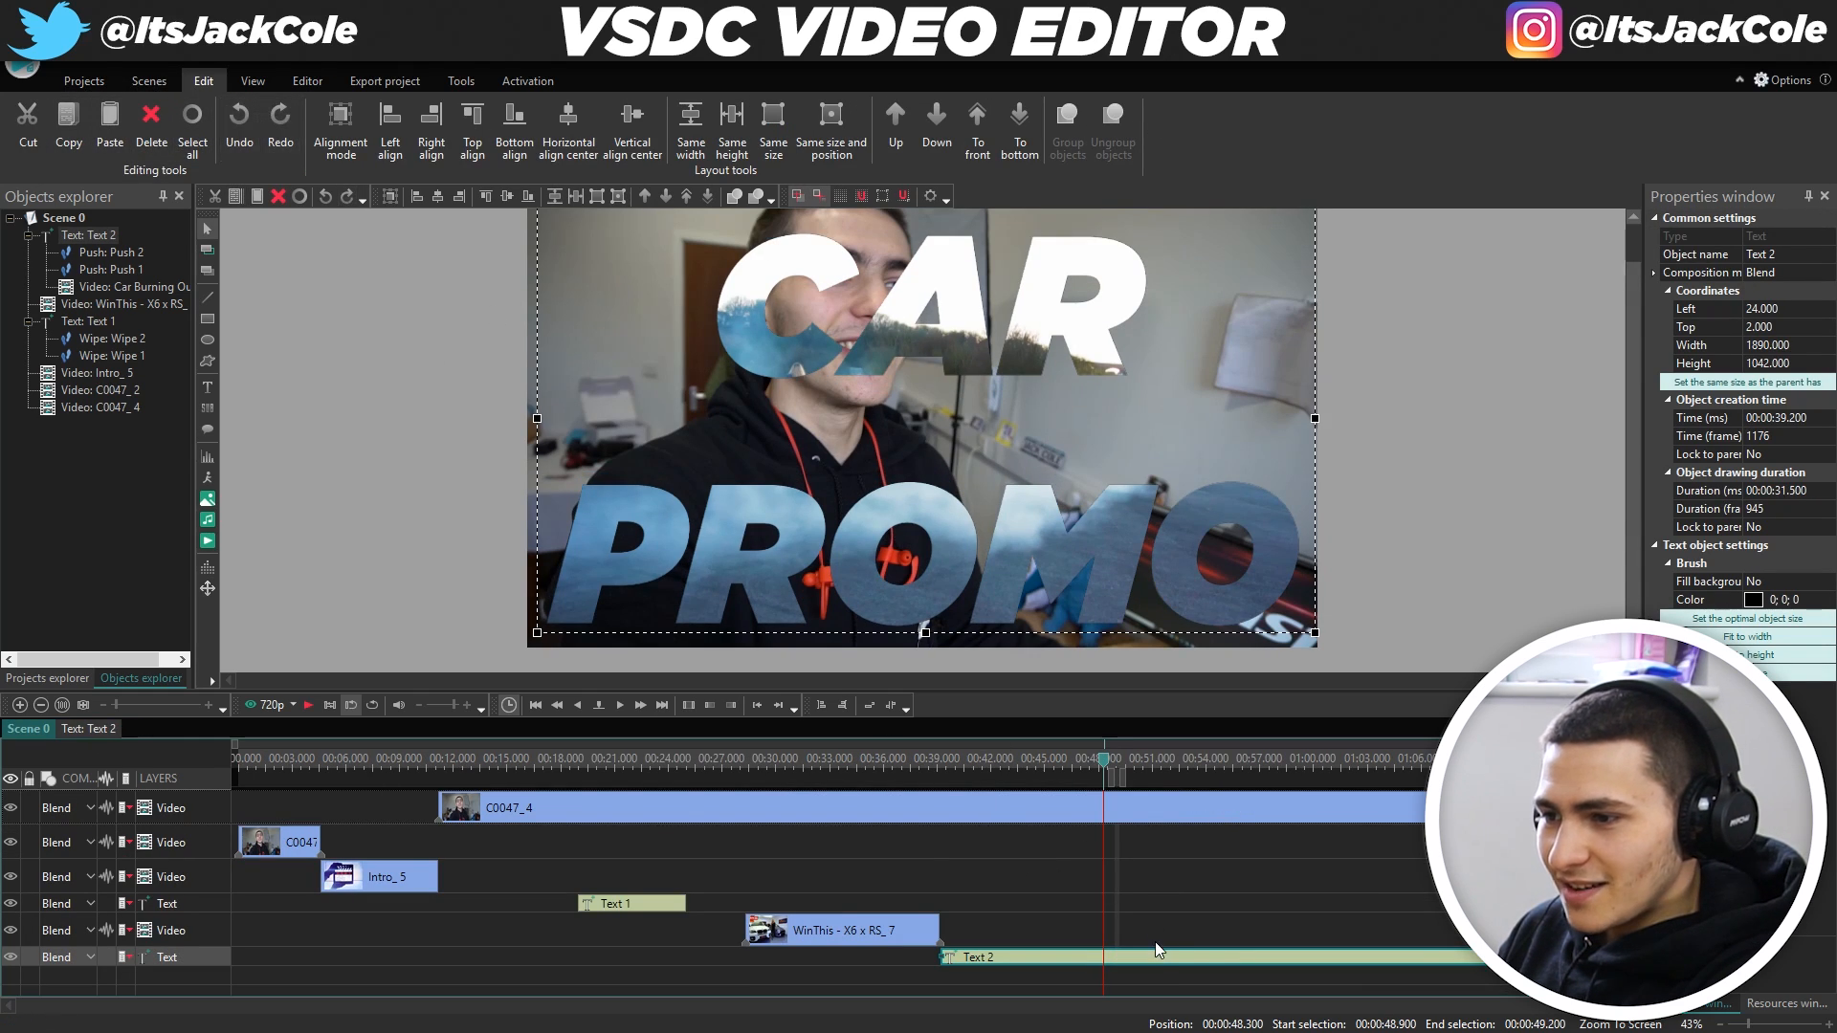
Shorten the CAR PROMO text to 10.033 seconds, ending with its nested car clip, and play back its closing transition.
left_click(641, 768)
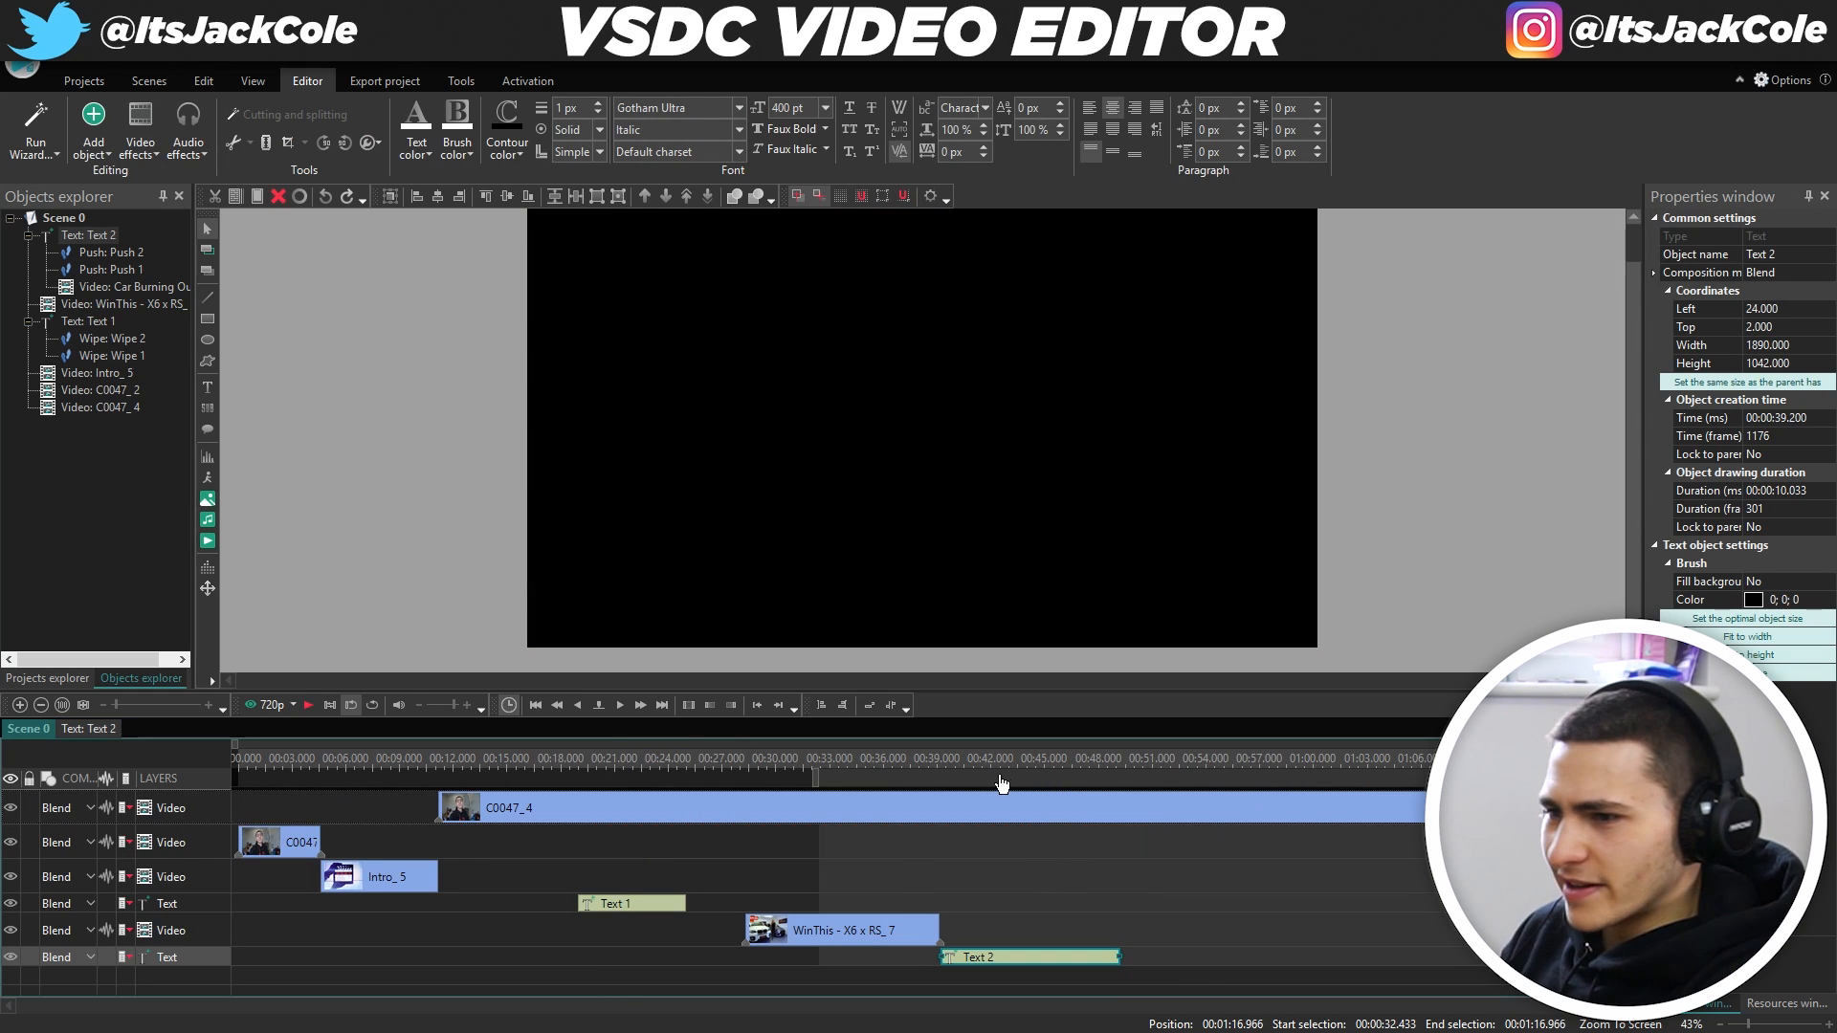
left_click(1095, 765)
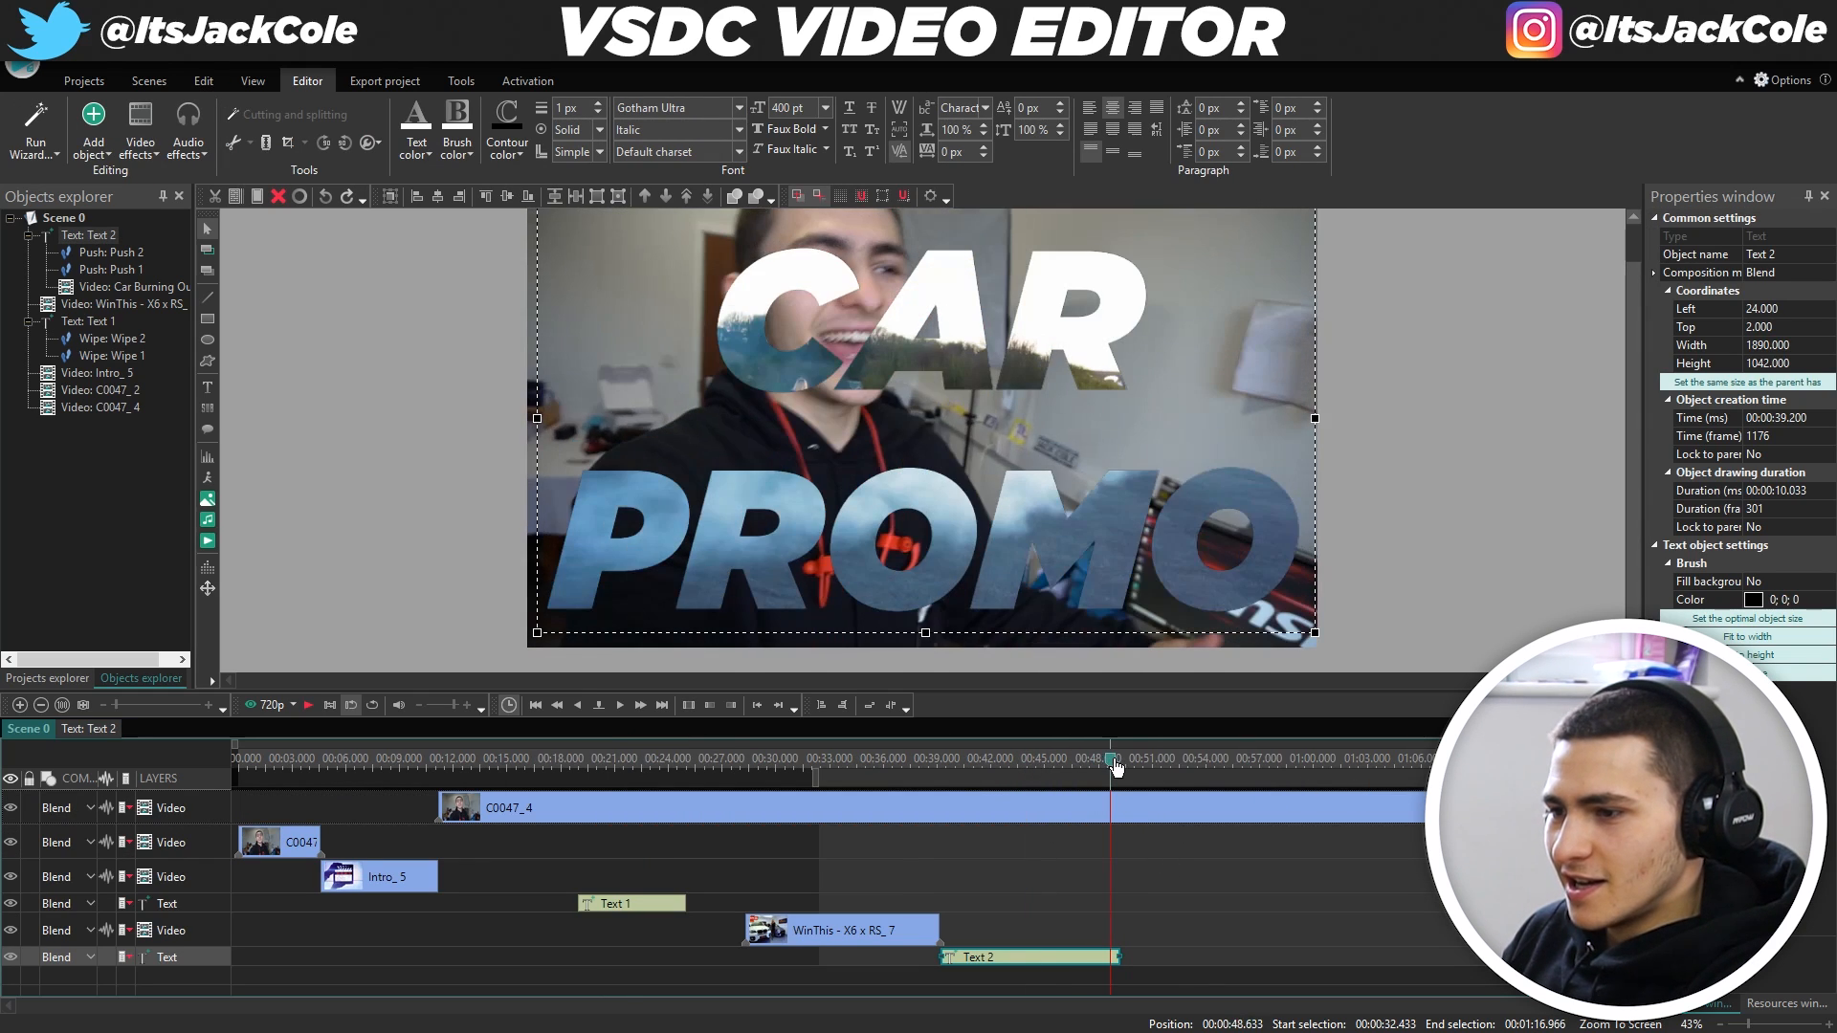
left_click(1114, 763)
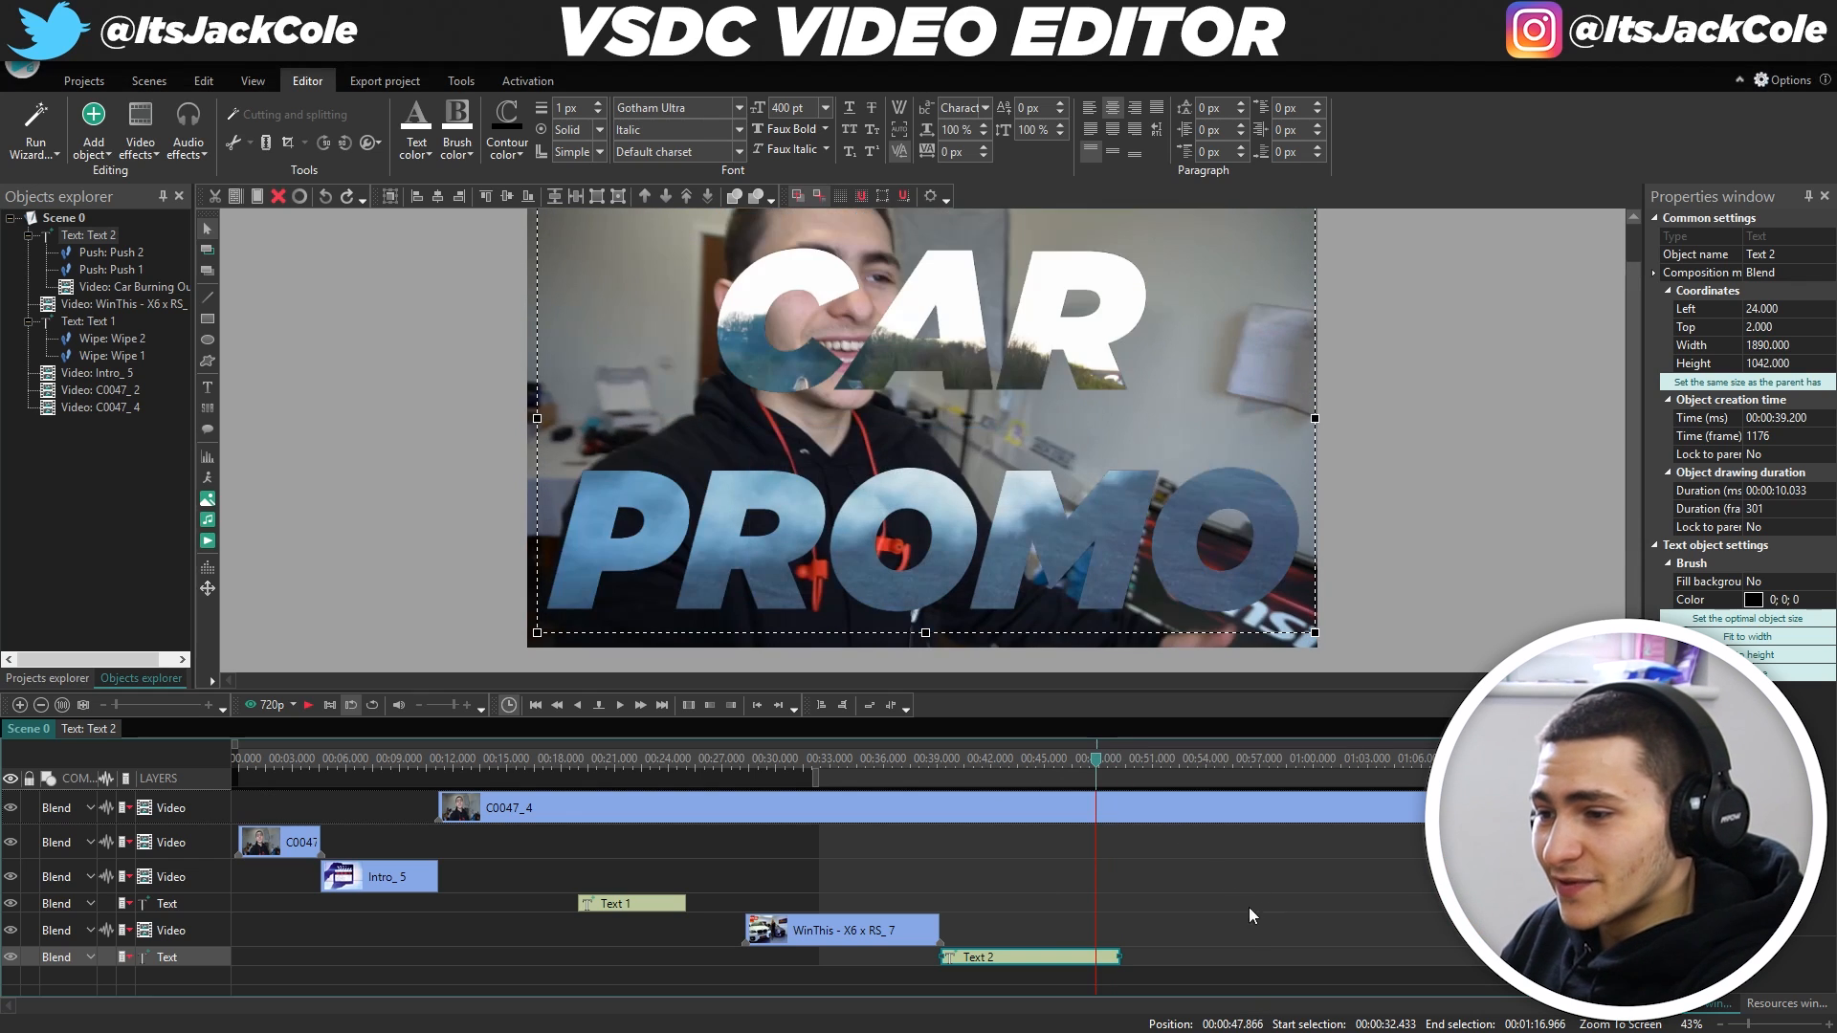
key("space")
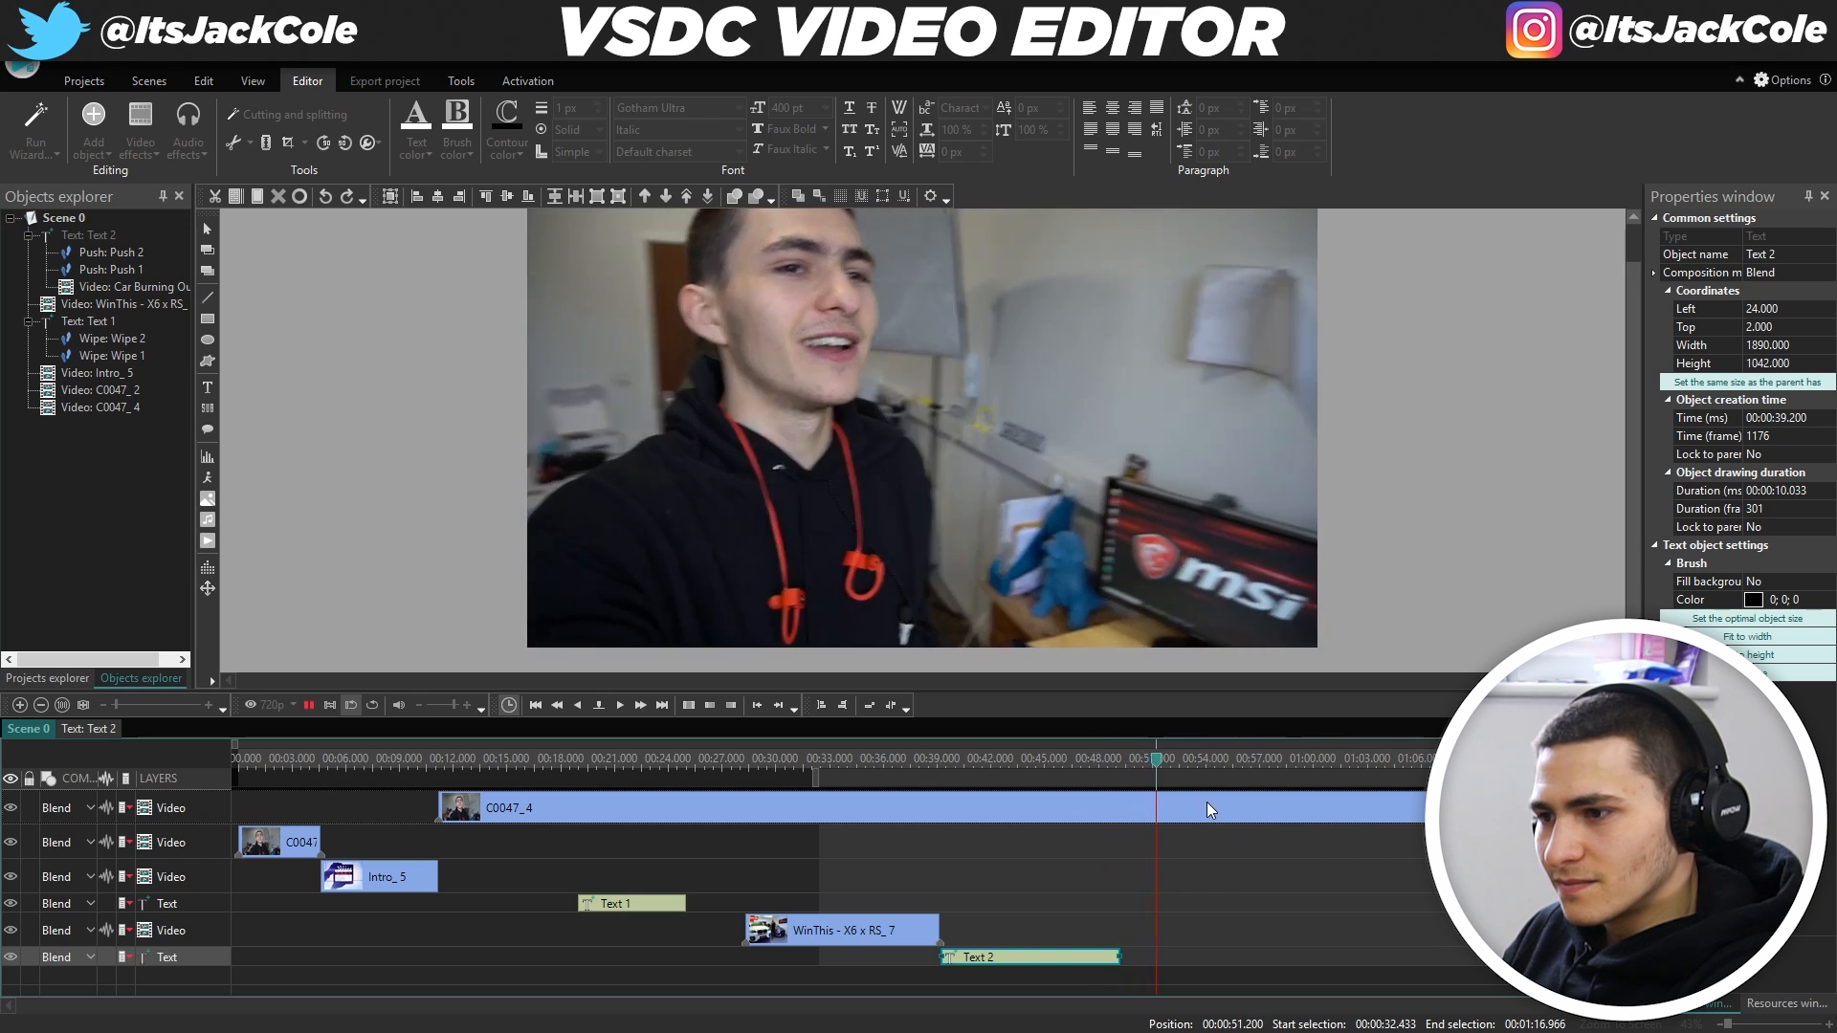
key("space")
Duplicate the WinThis - X6 x RS clip onto a new layer starting at about 42.8 seconds and lengthen it to 35 seconds.
left_click(1174, 760)
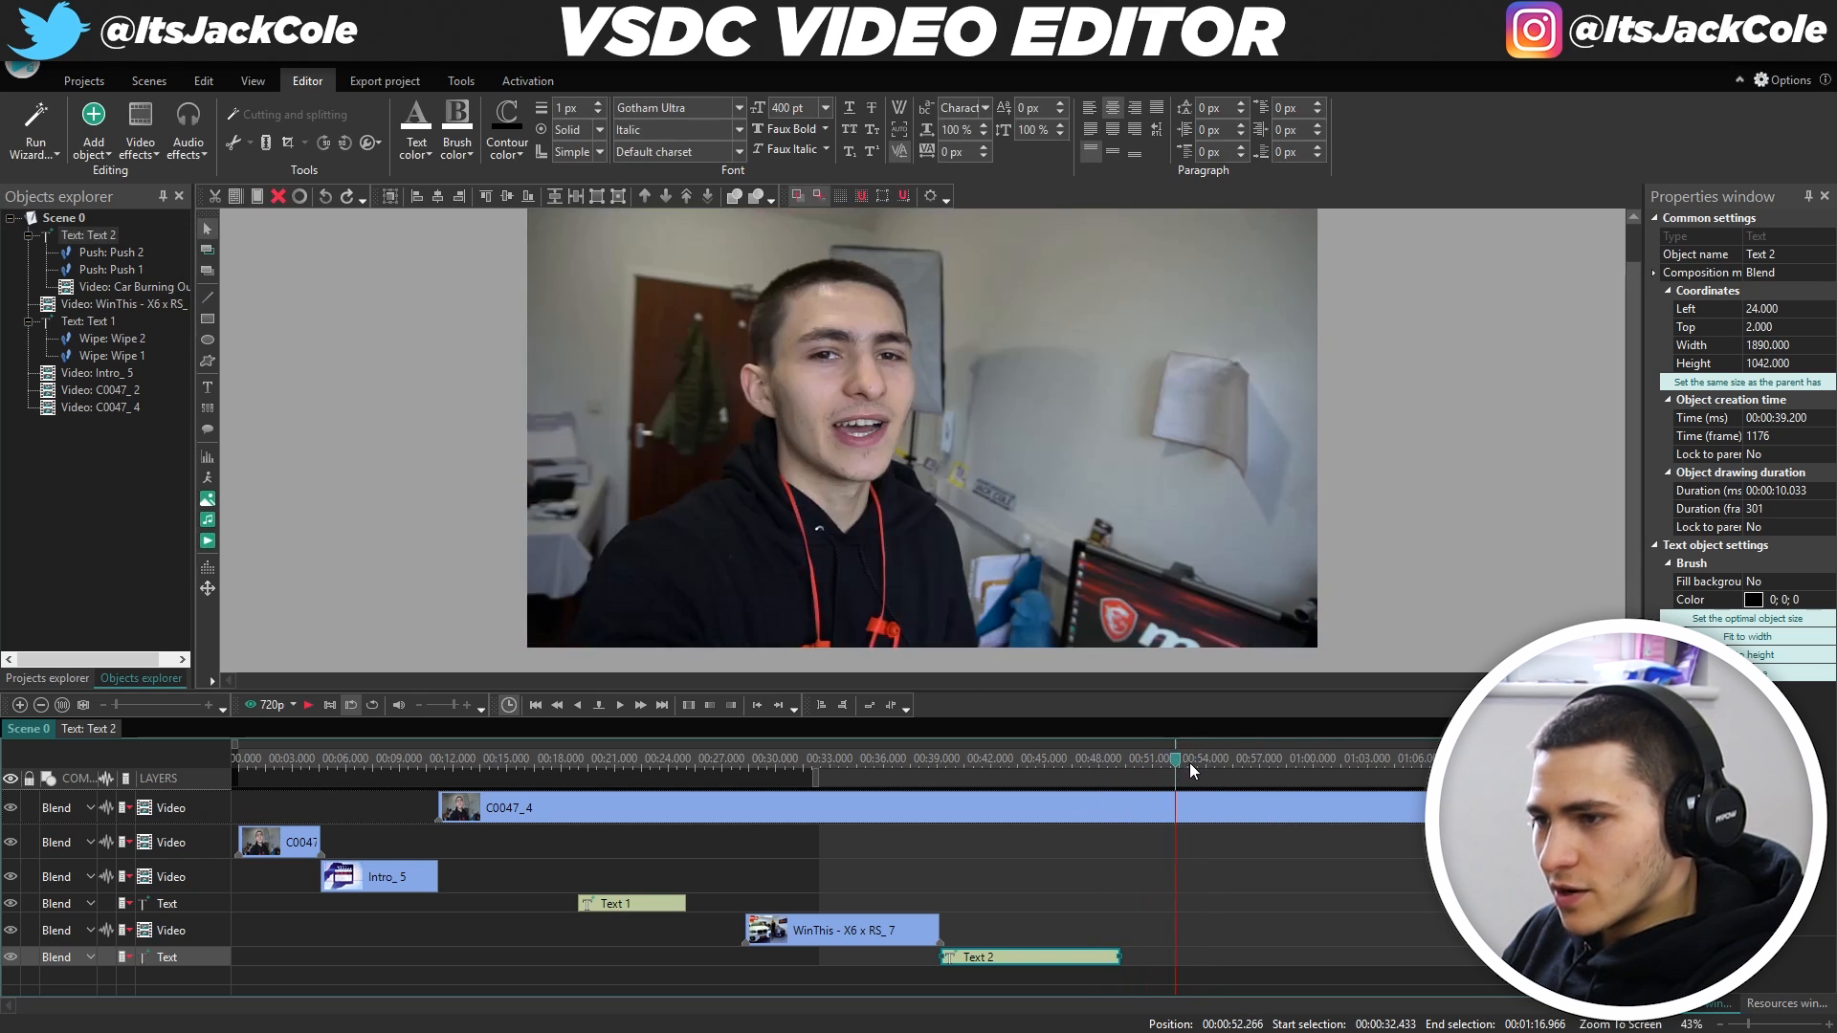
left_click(1186, 775)
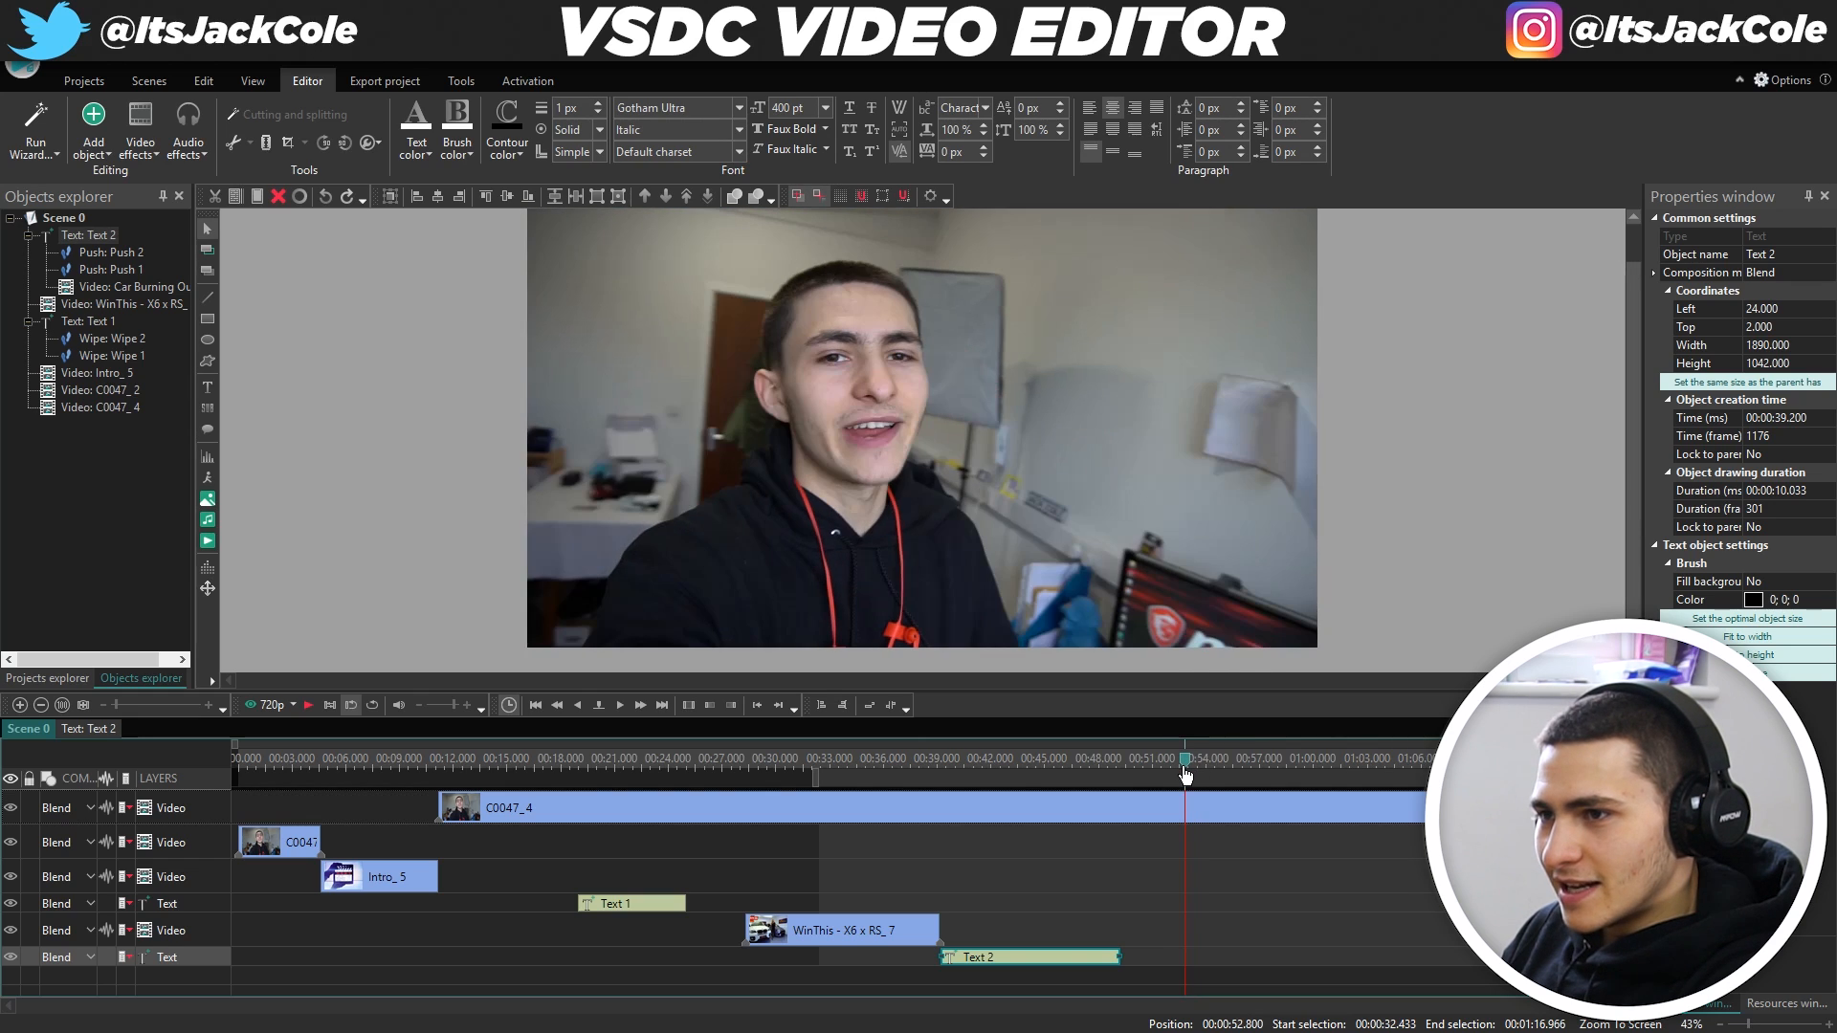
left_click_drag(1190, 765, 1194, 765)
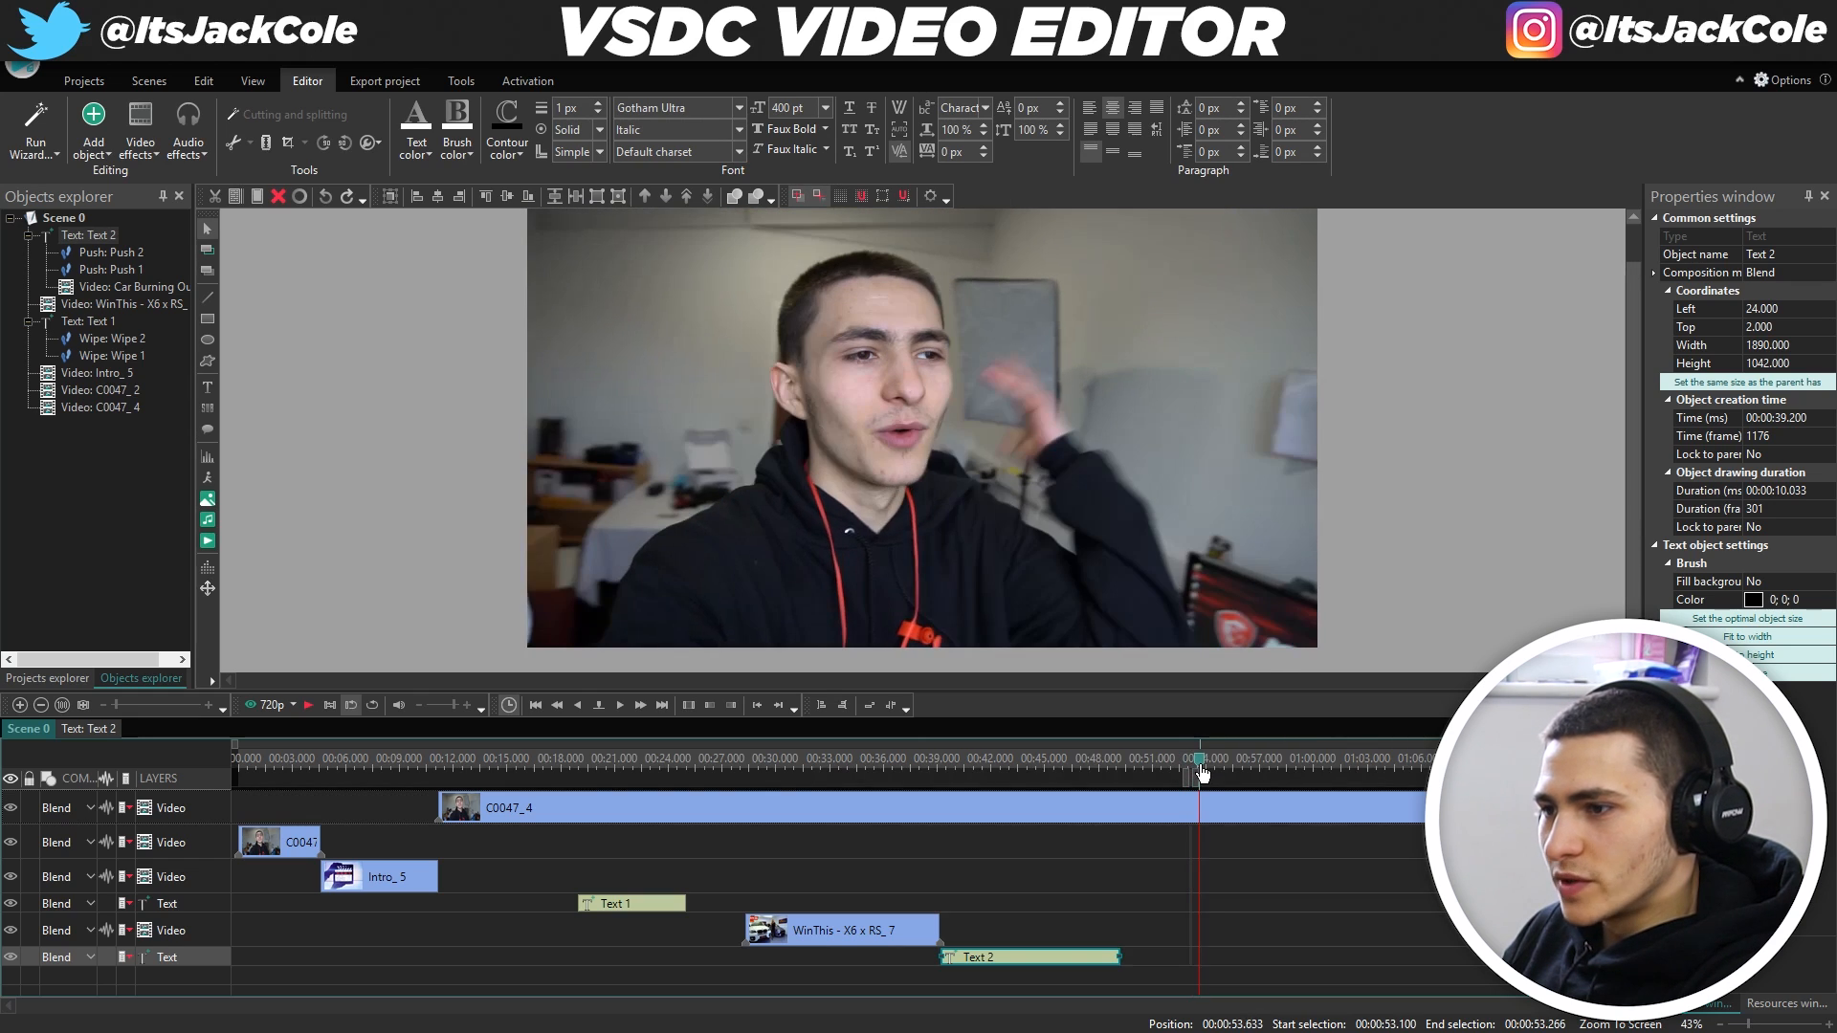
left_click(1261, 928)
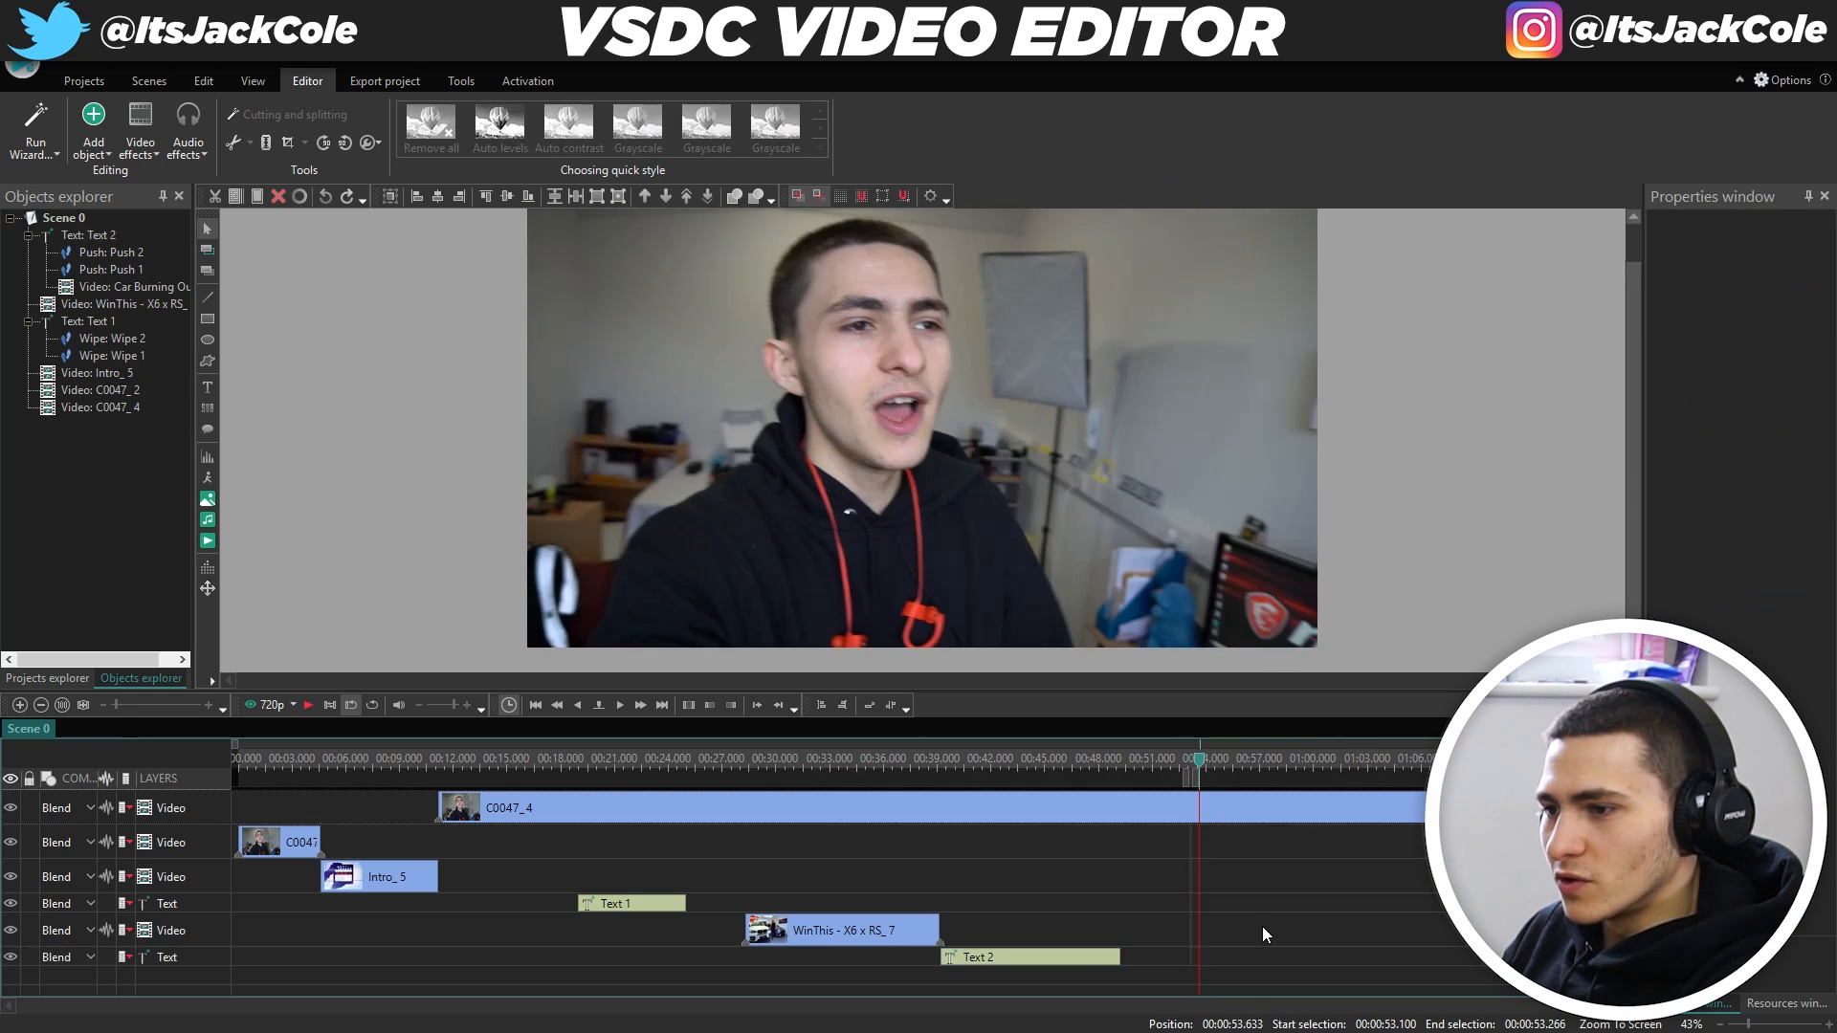
left_click(856, 924)
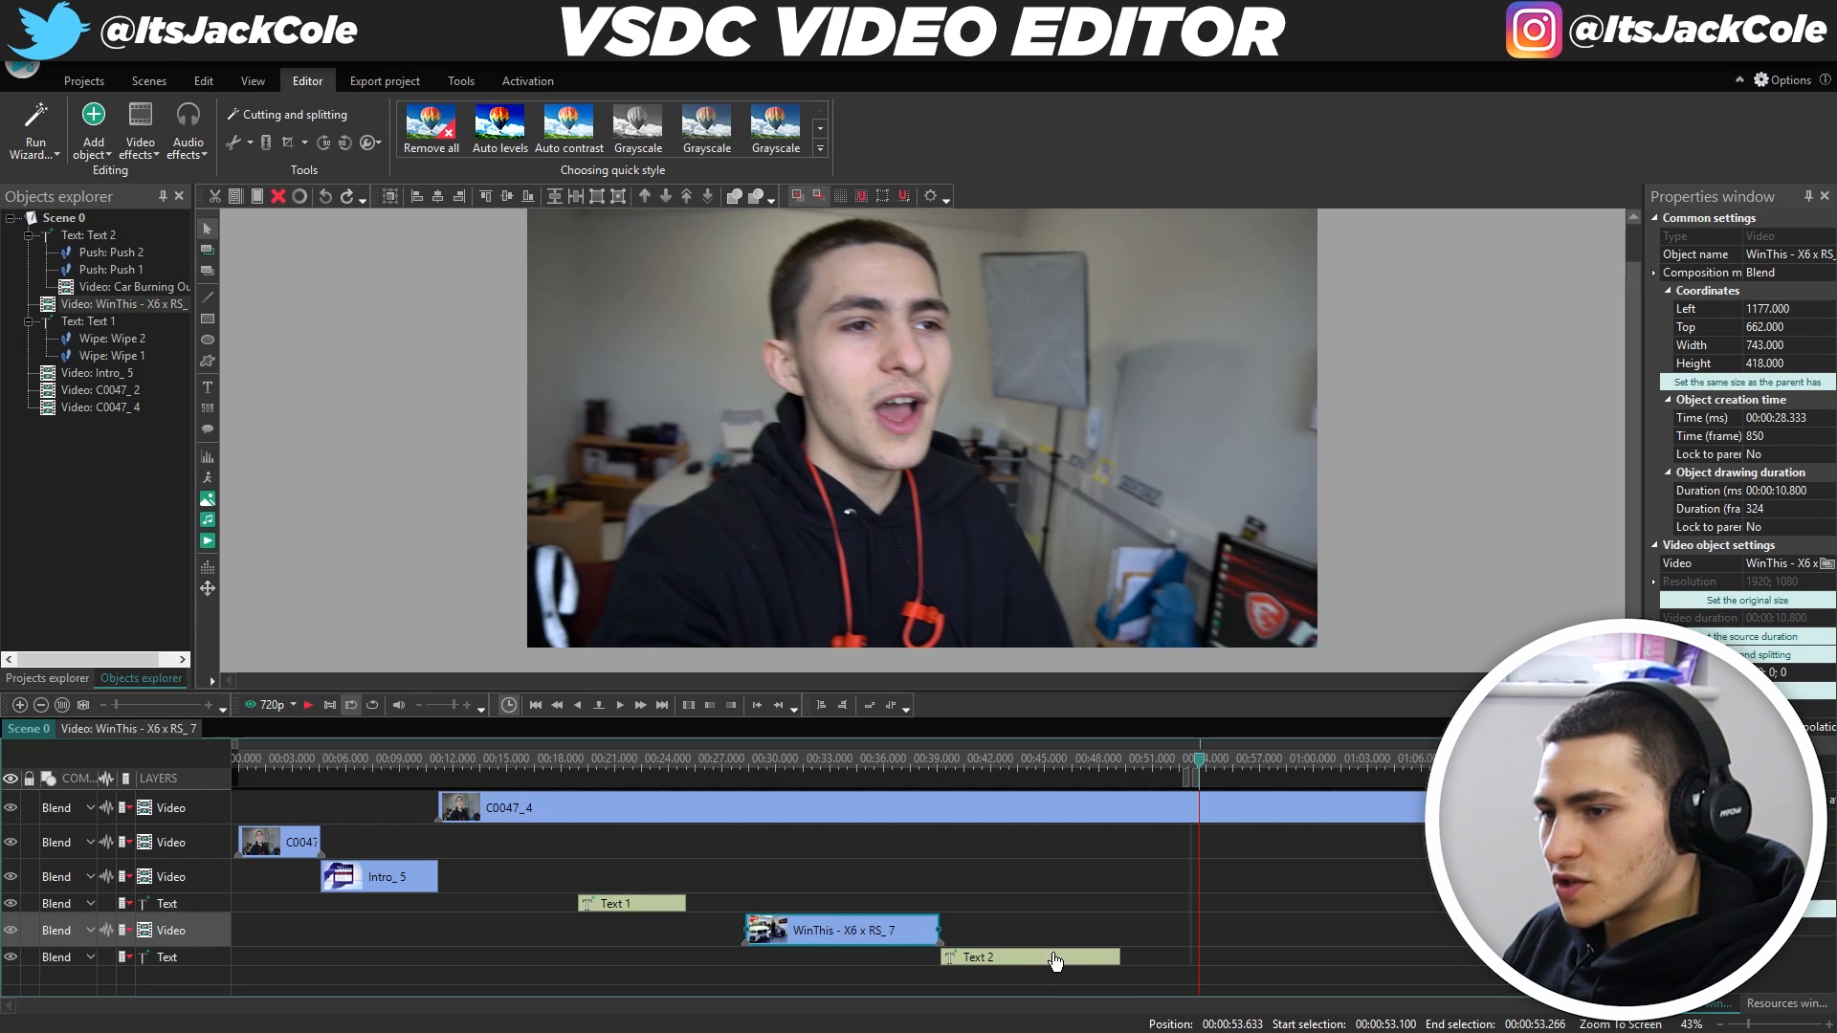
key("ctrl+v")
left_click_drag(842, 957, 1463, 952)
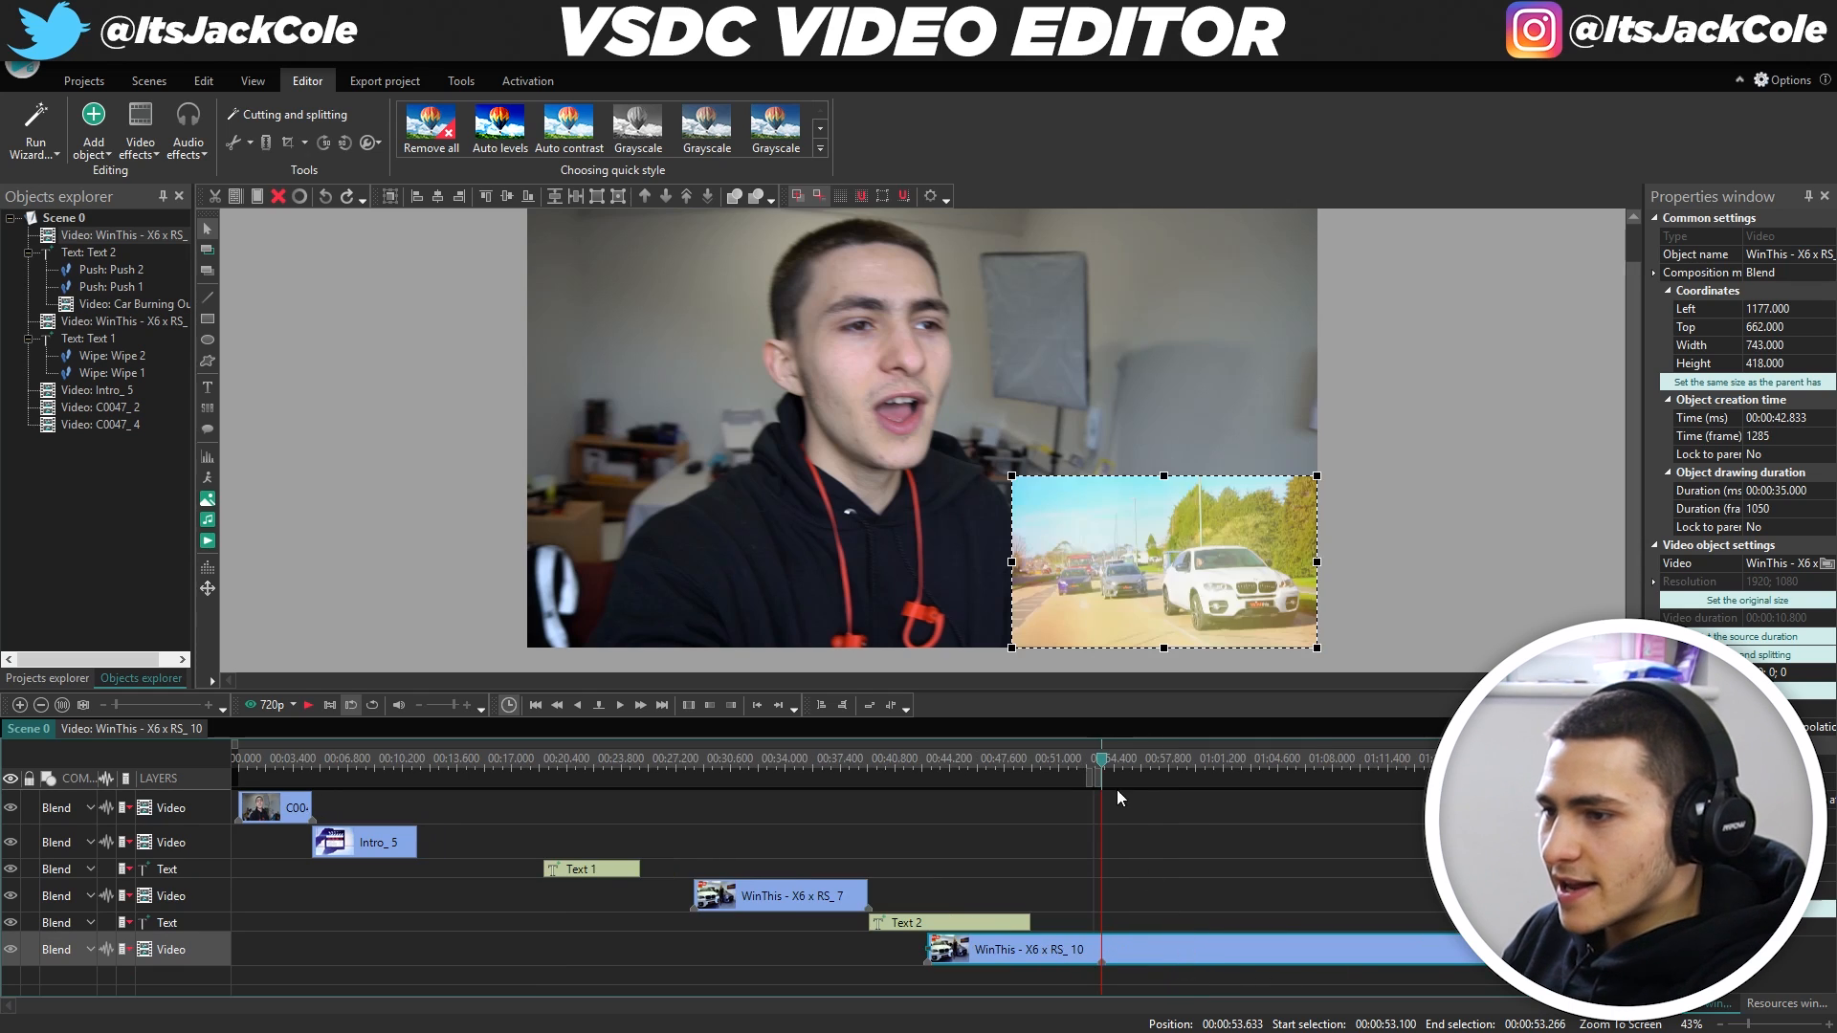
Review the duplicated WinThis clip over the vlog footage and inside its own timeline, and play it at about 1:02.
left_click_drag(1105, 764, 1253, 770)
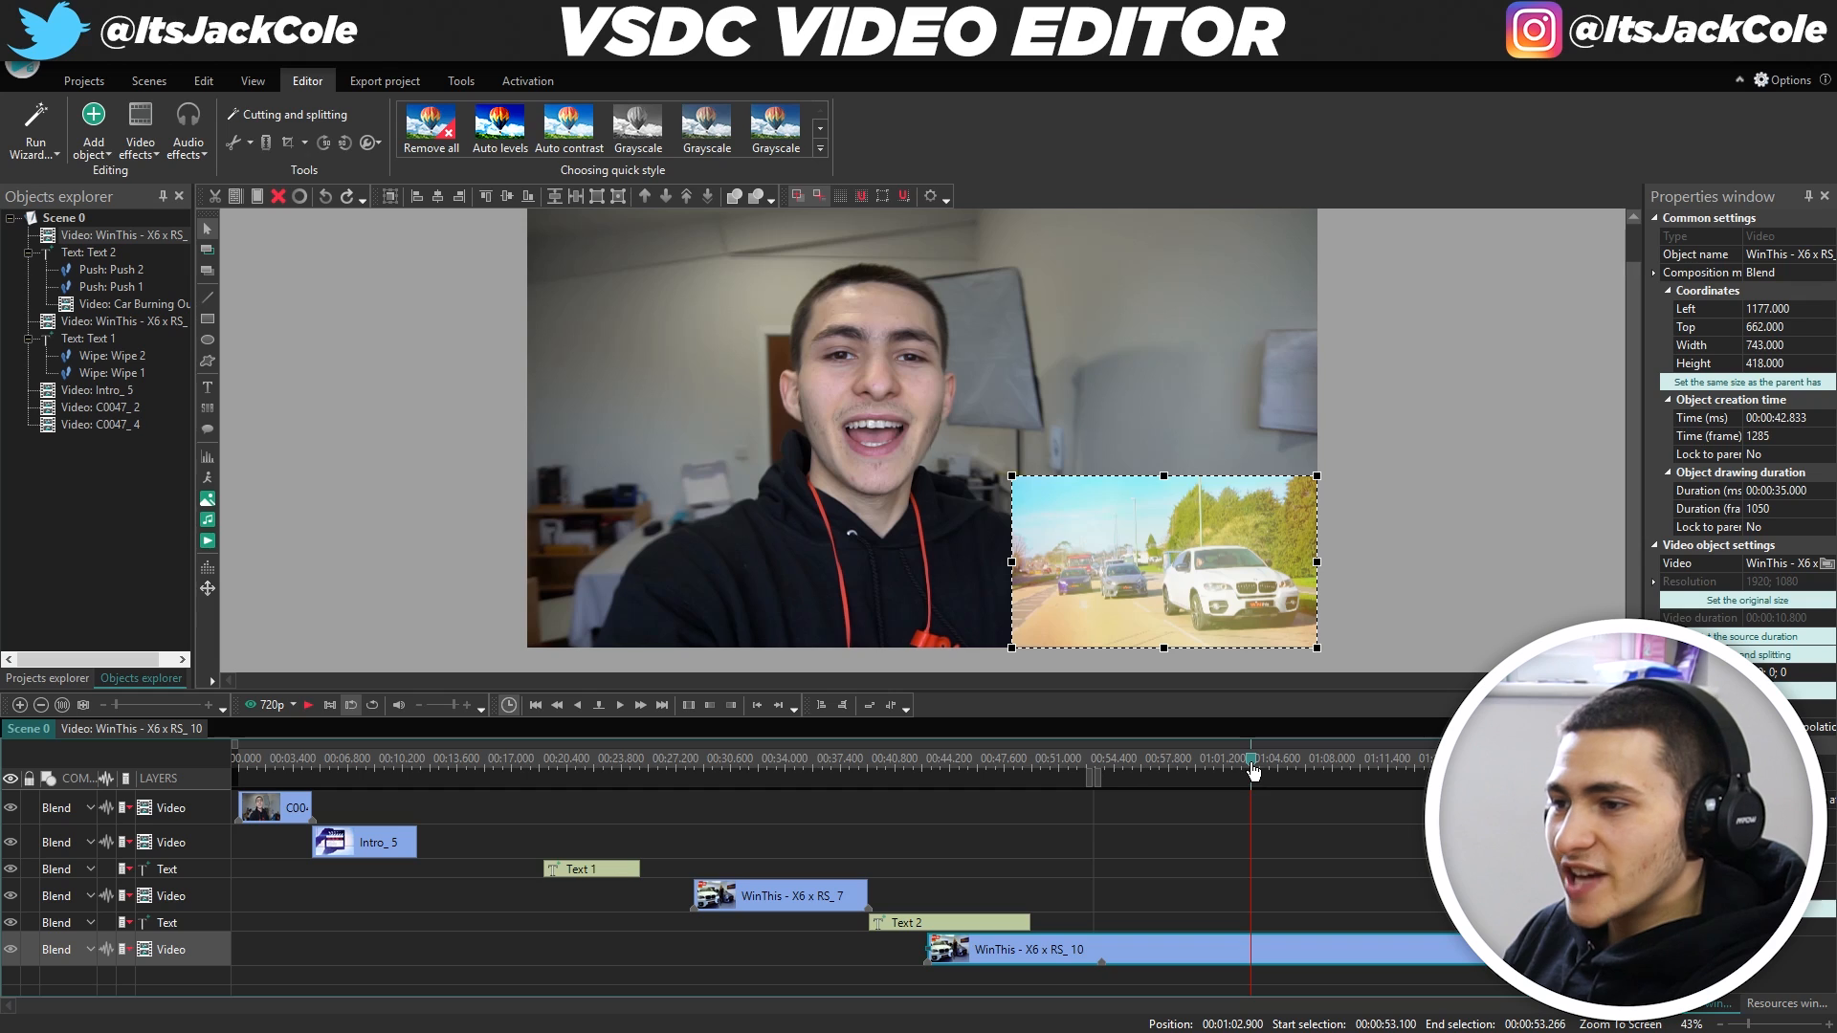
left_click_drag(1261, 769, 1342, 760)
double_click(1292, 958)
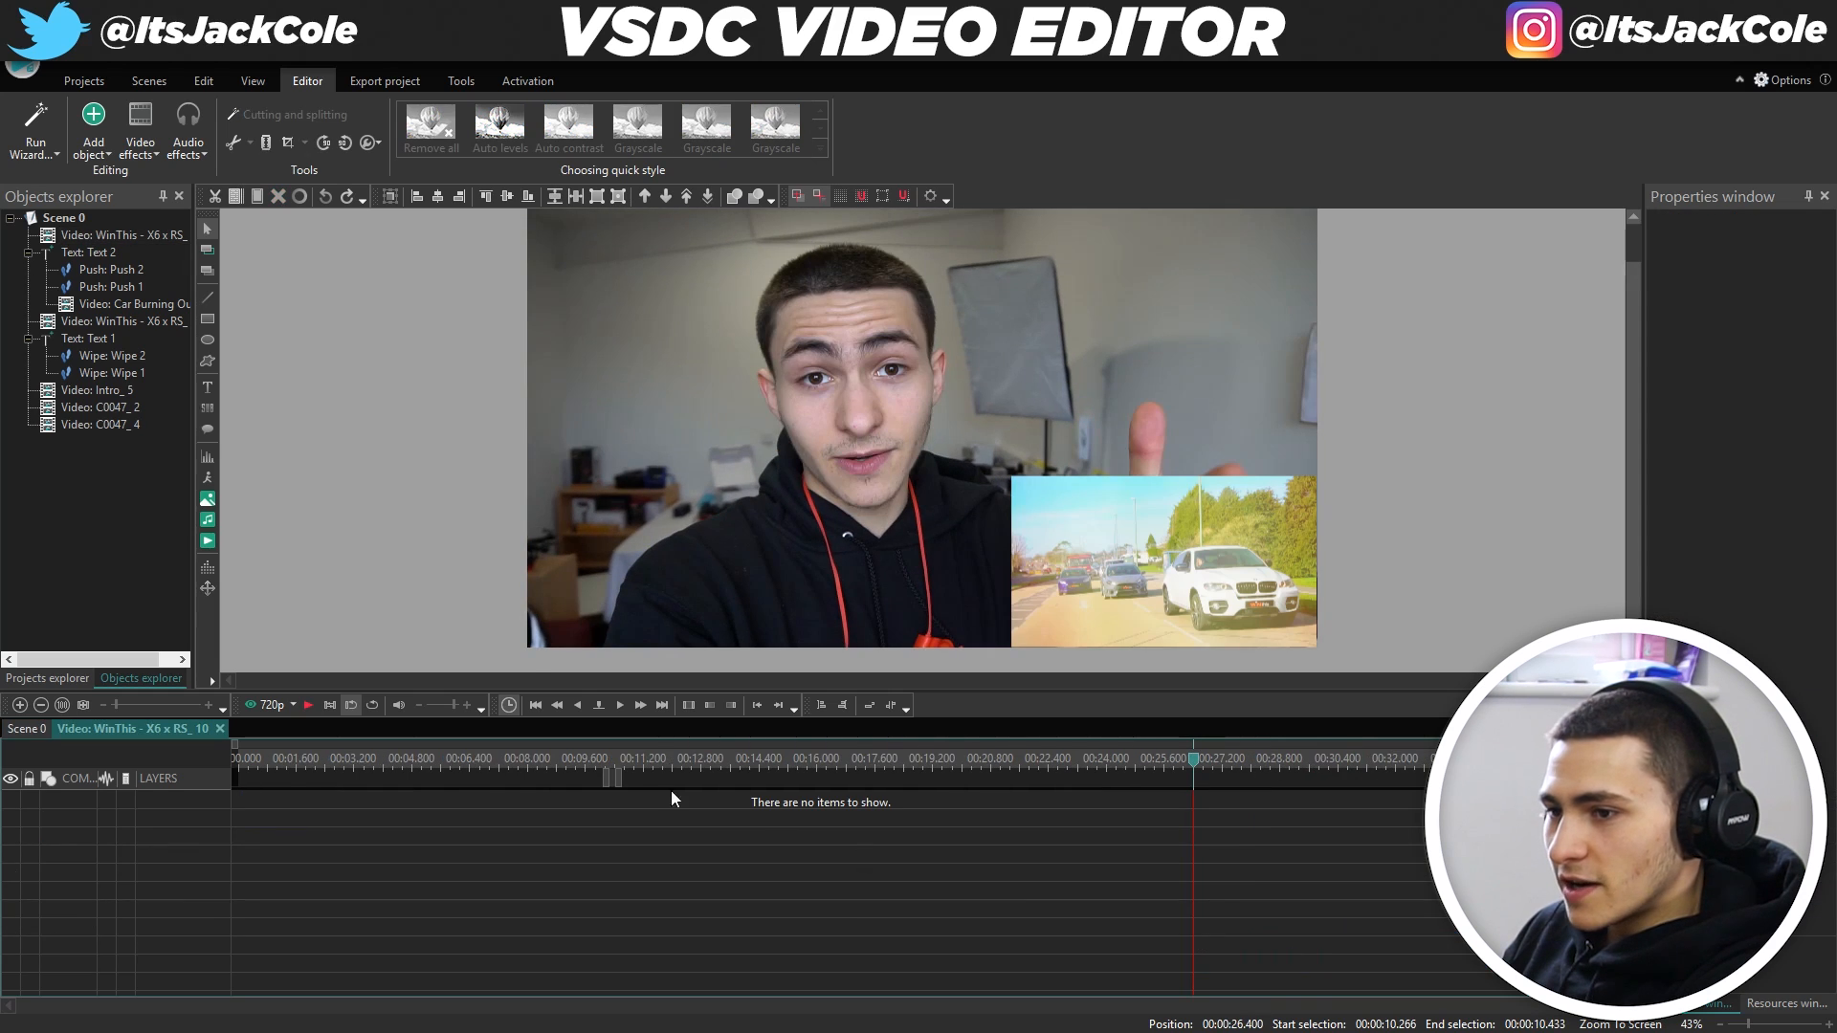
left_click(21, 730)
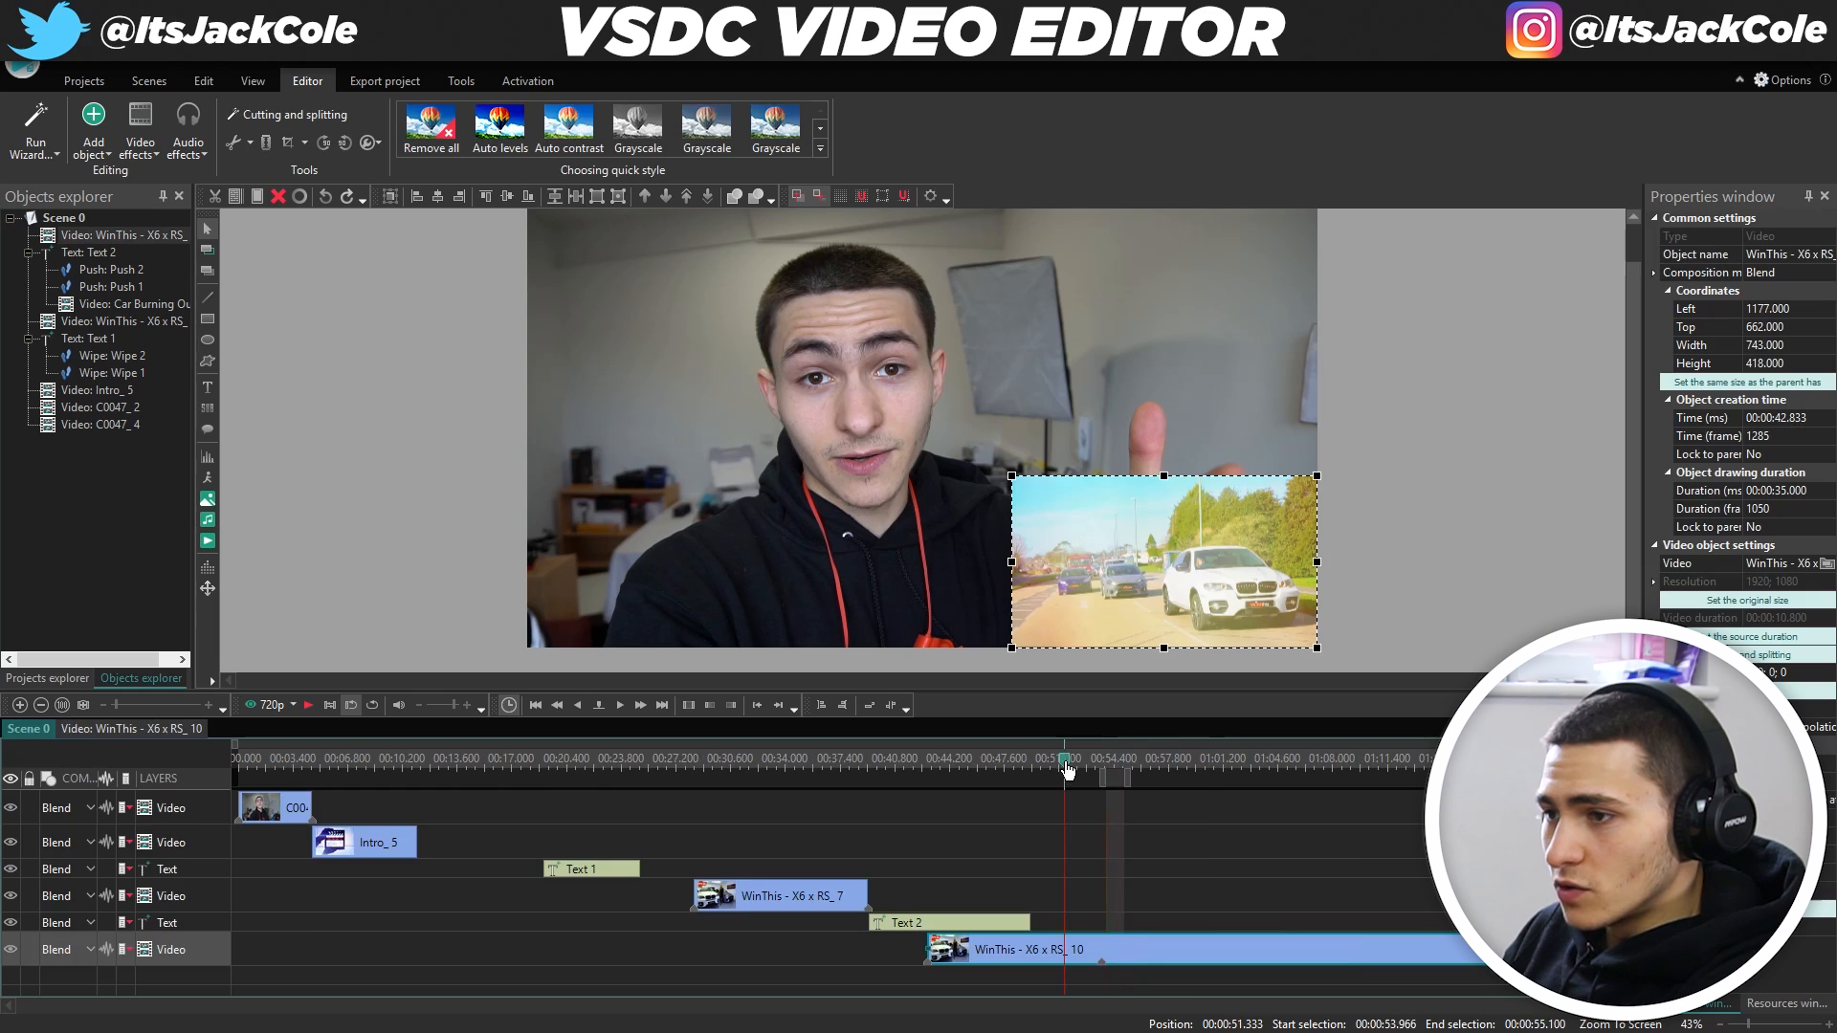
left_click(1162, 805)
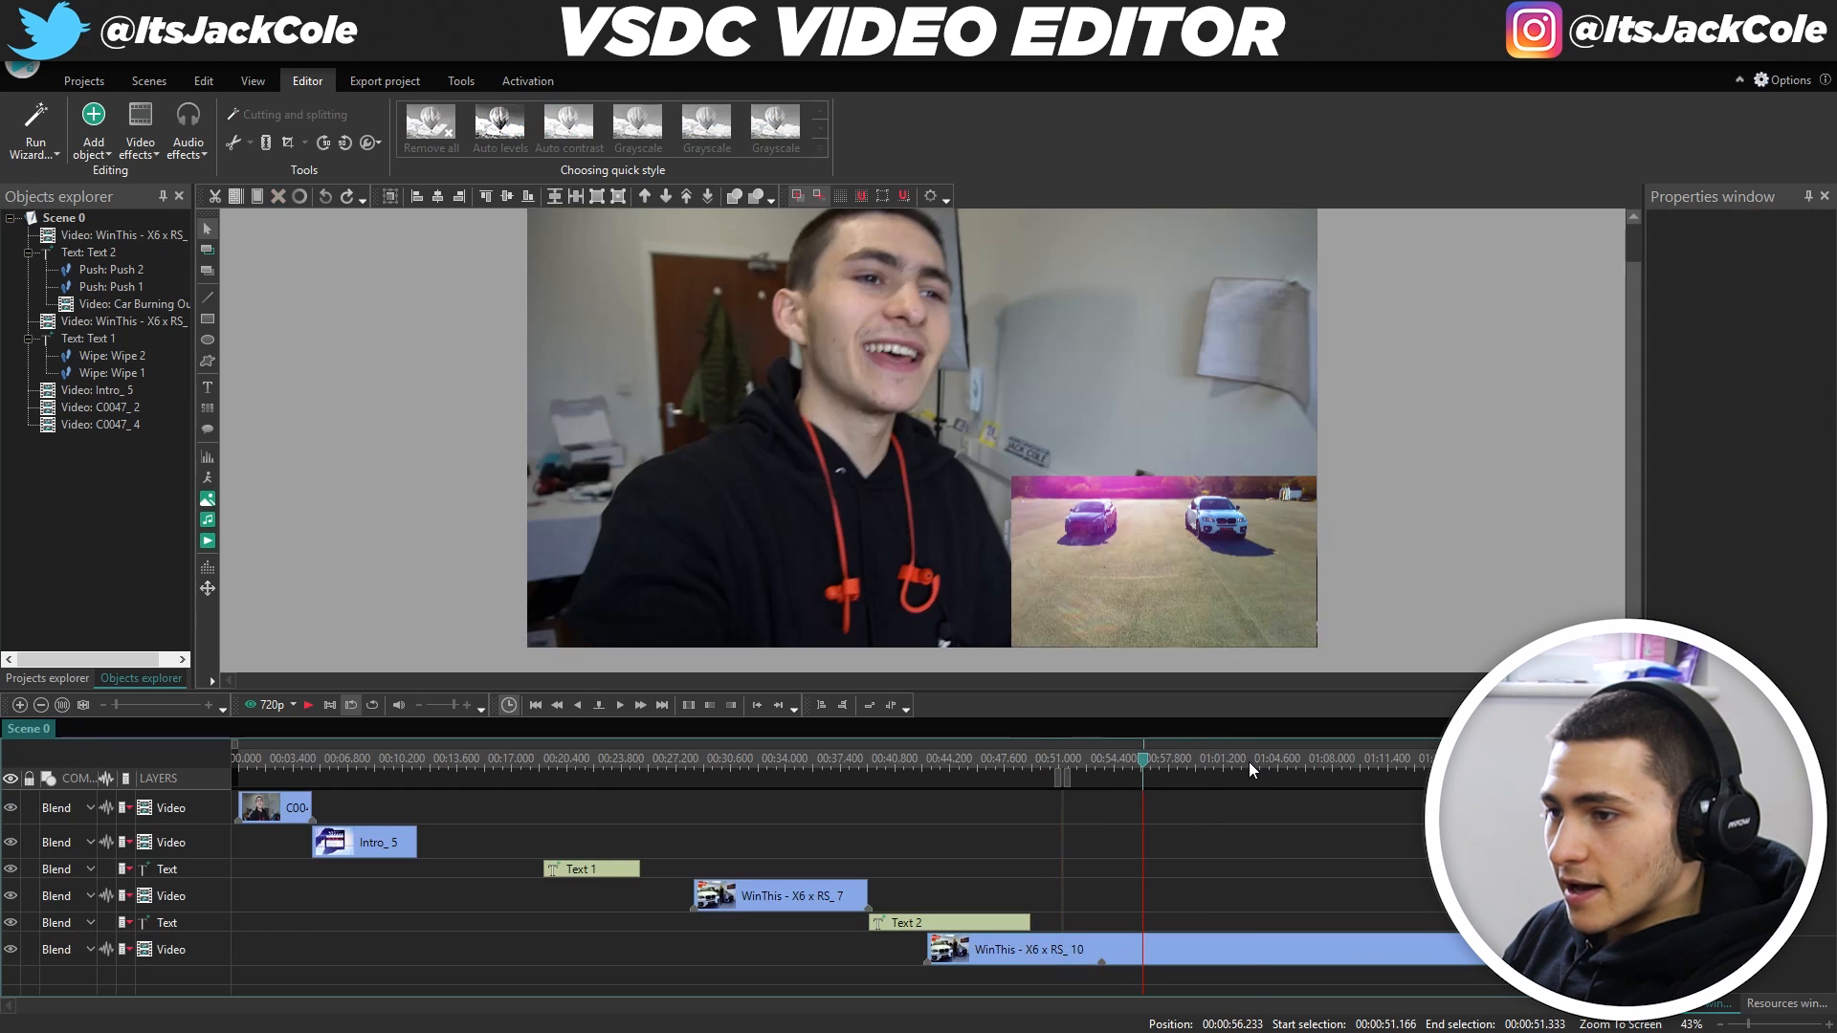
left_click(1248, 762)
key("space")
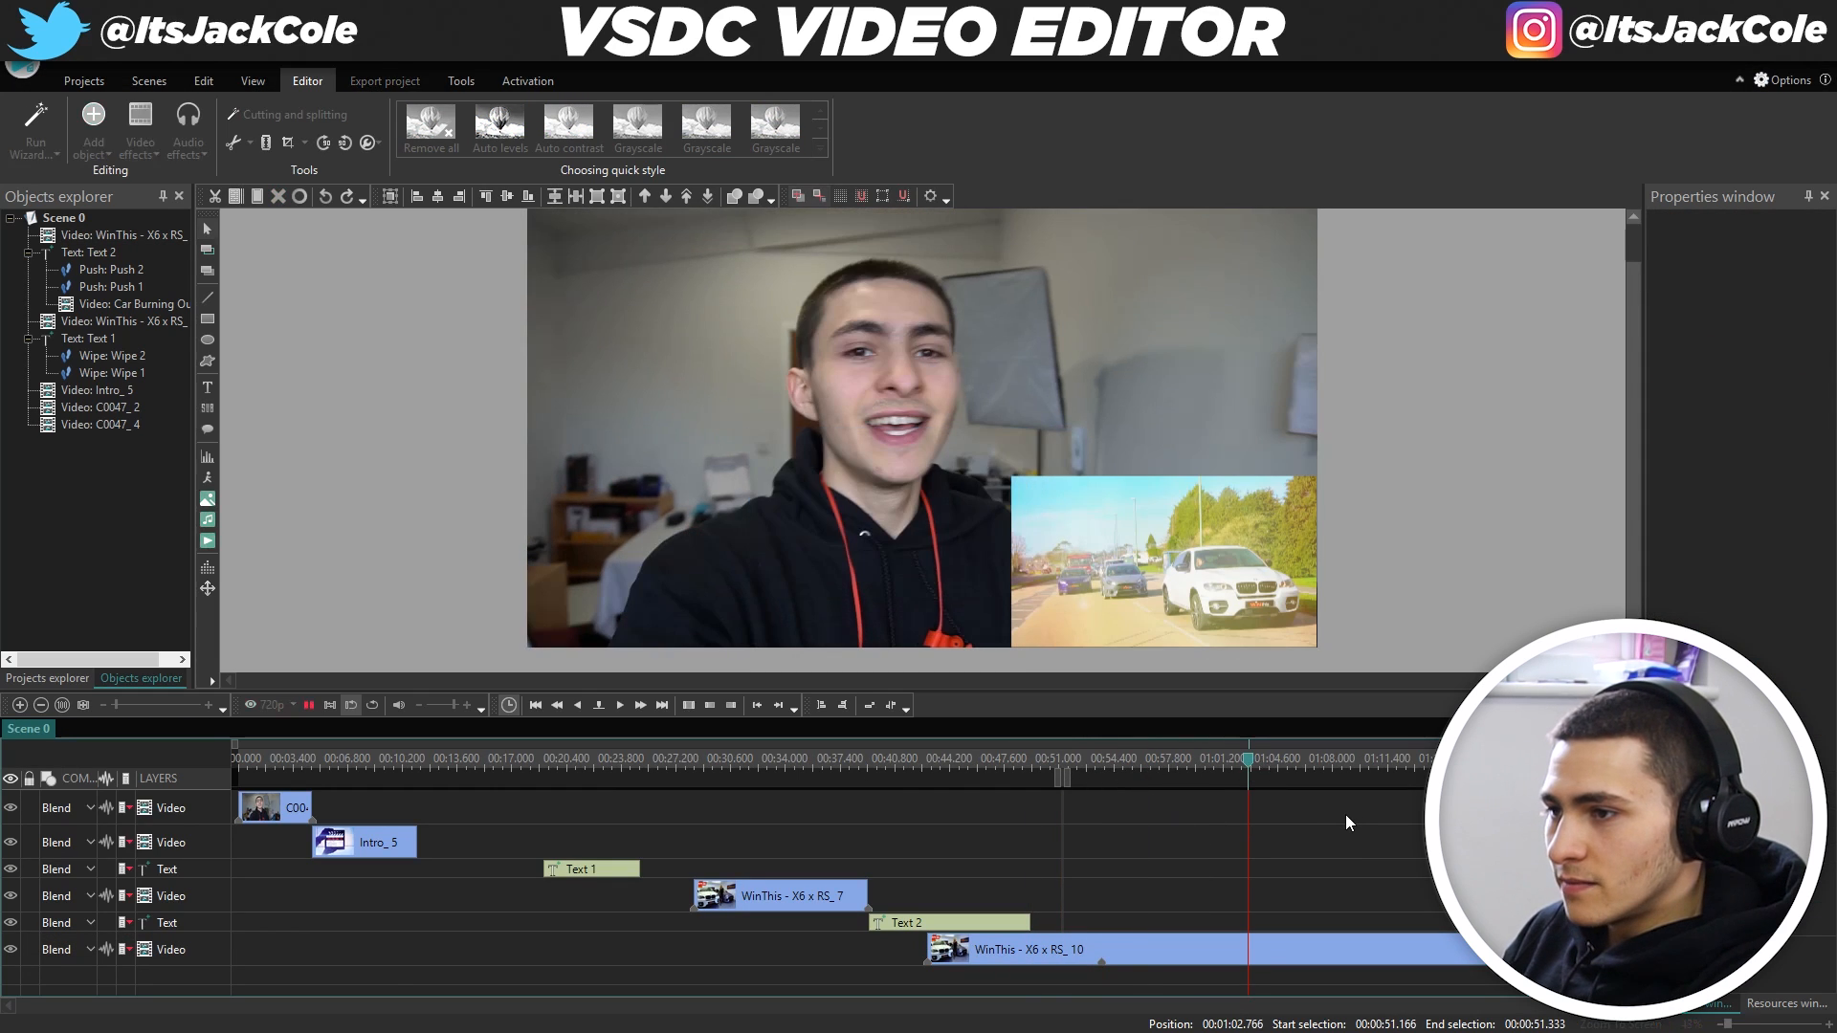
Delete the duplicated WinThis clip and place the playhead at about 51.2 seconds in the main scene.
left_click(1157, 956)
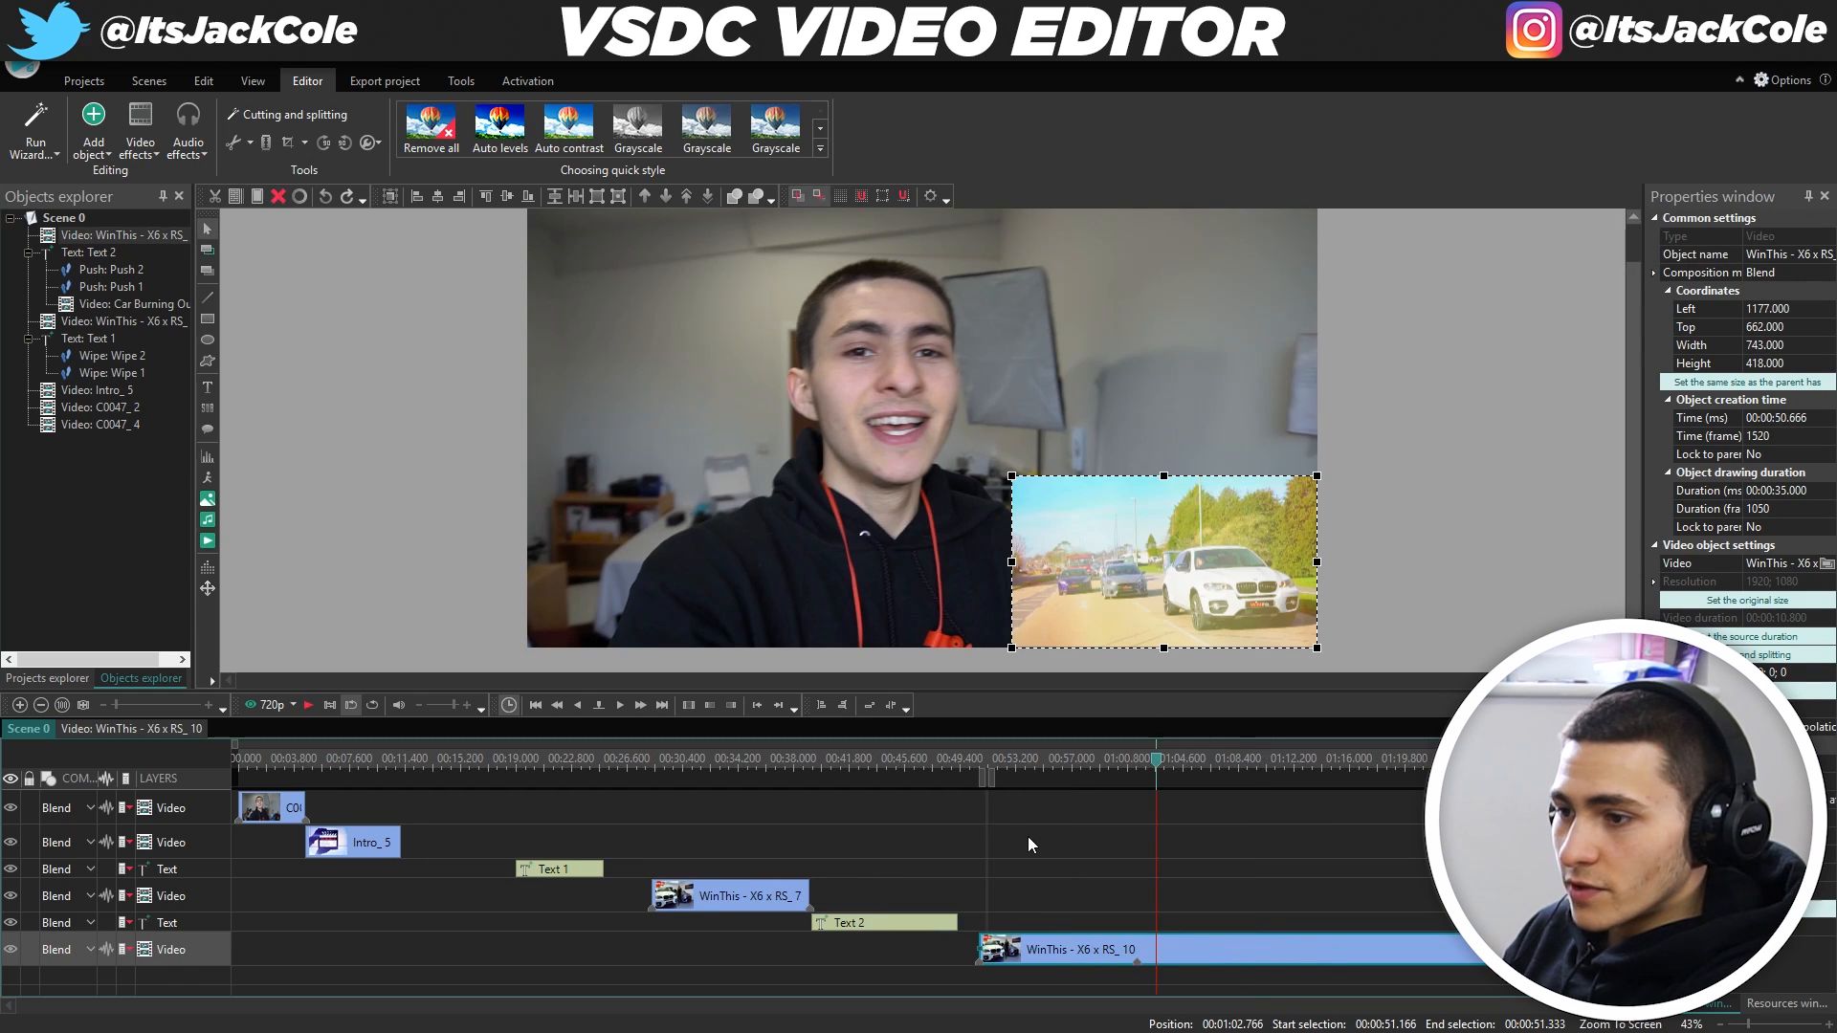
key("Delete")
left_click(1155, 762)
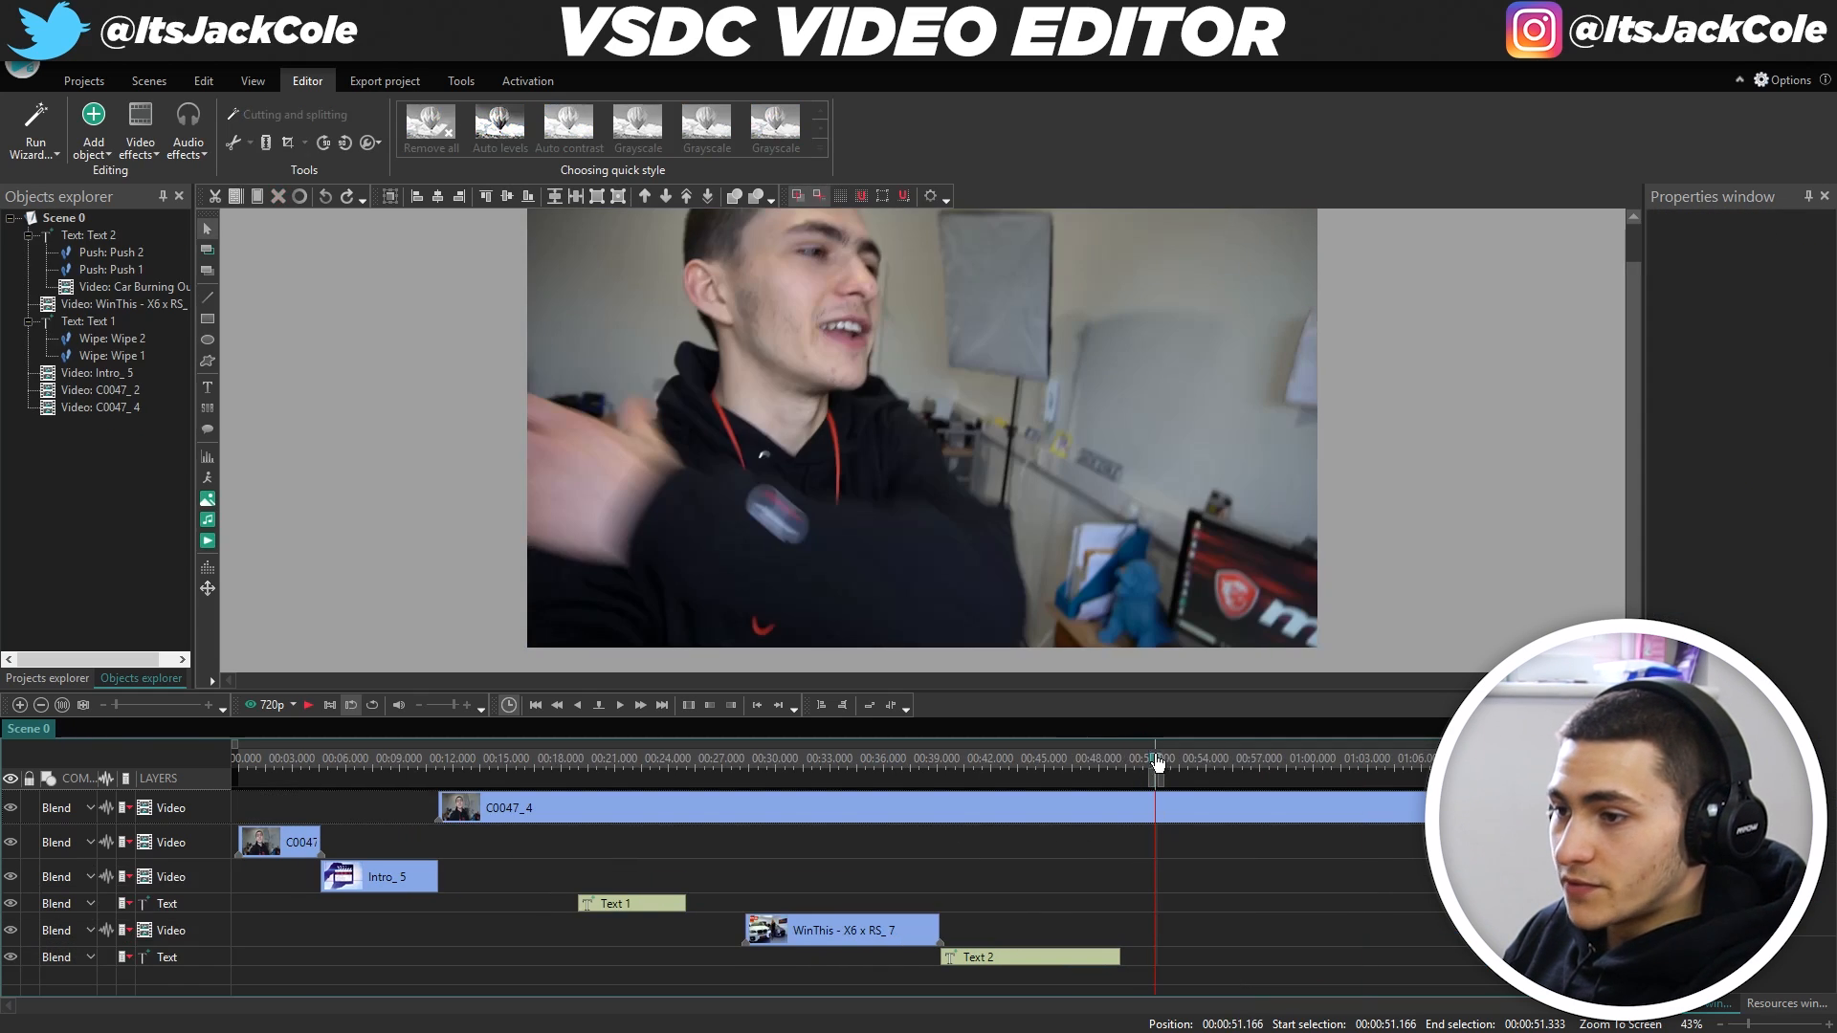
Add the WinThis Honda Promo Video from RECORD DRIVE's FINISHED PROJECTS folder to the main scene on a new layer at the 51.166-second cursor position.
left_click(37, 461)
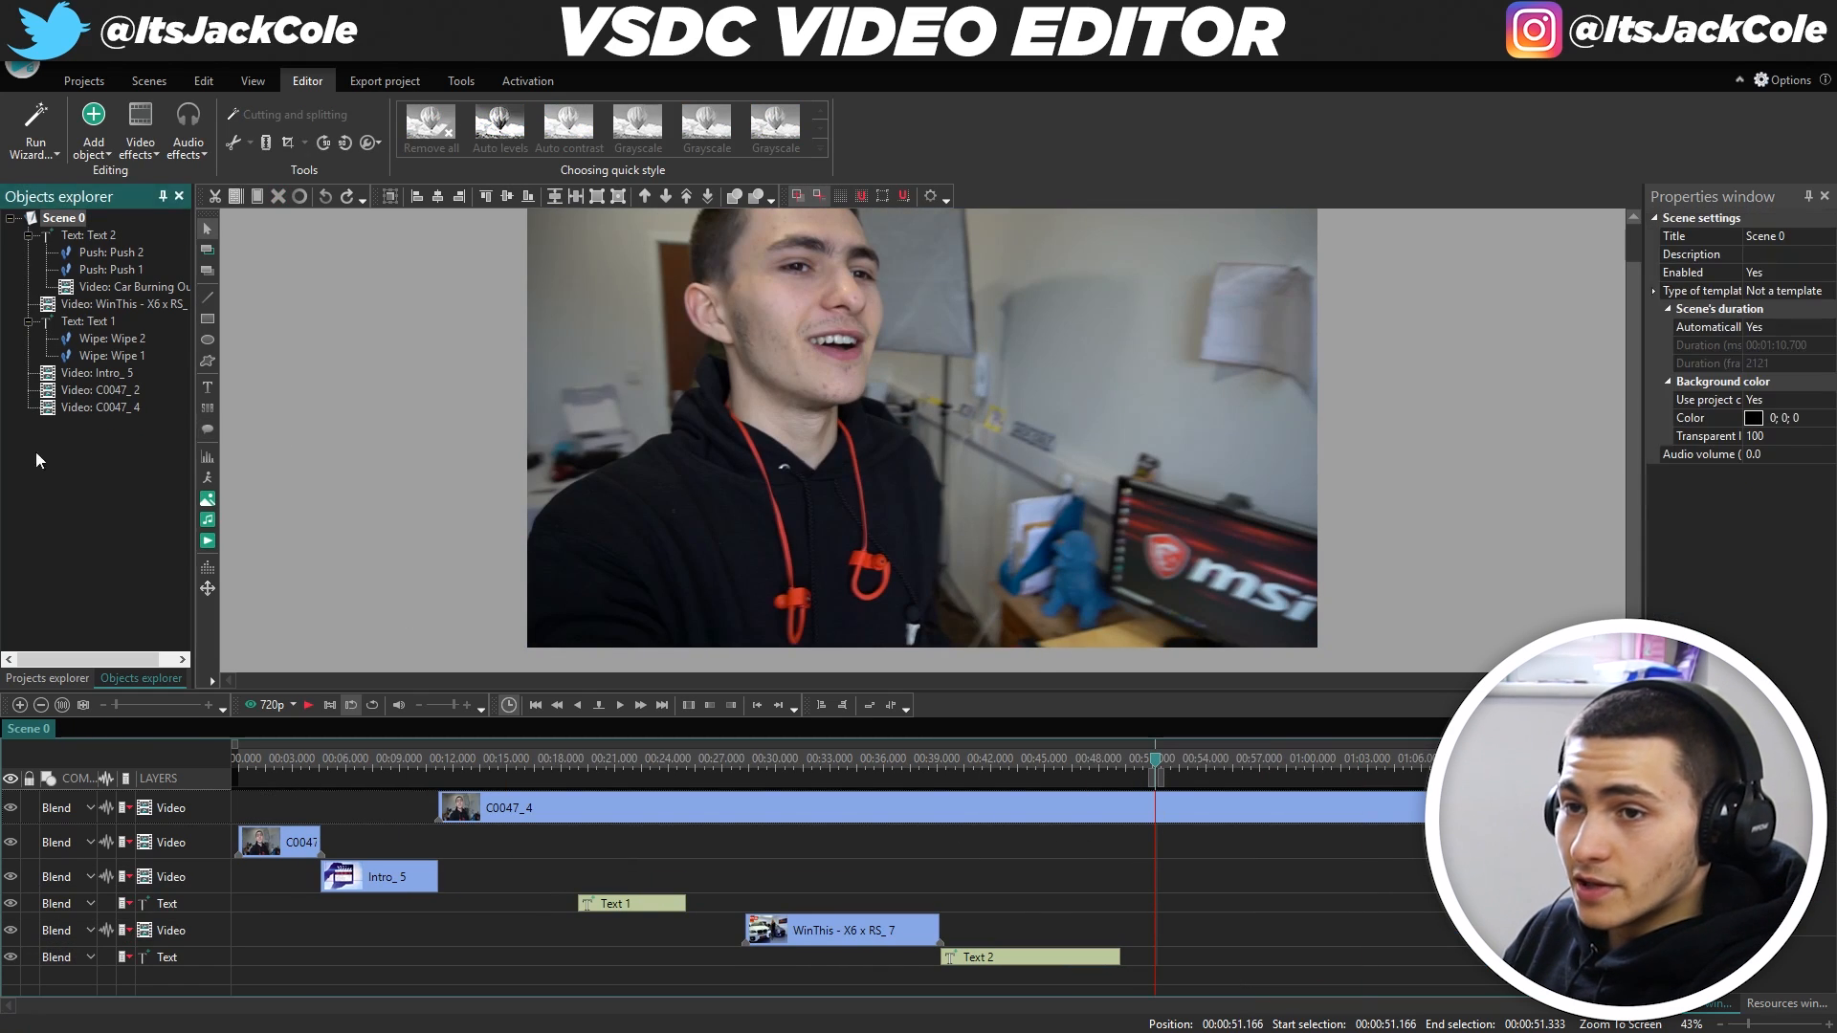
left_click(103, 113)
left_click(186, 479)
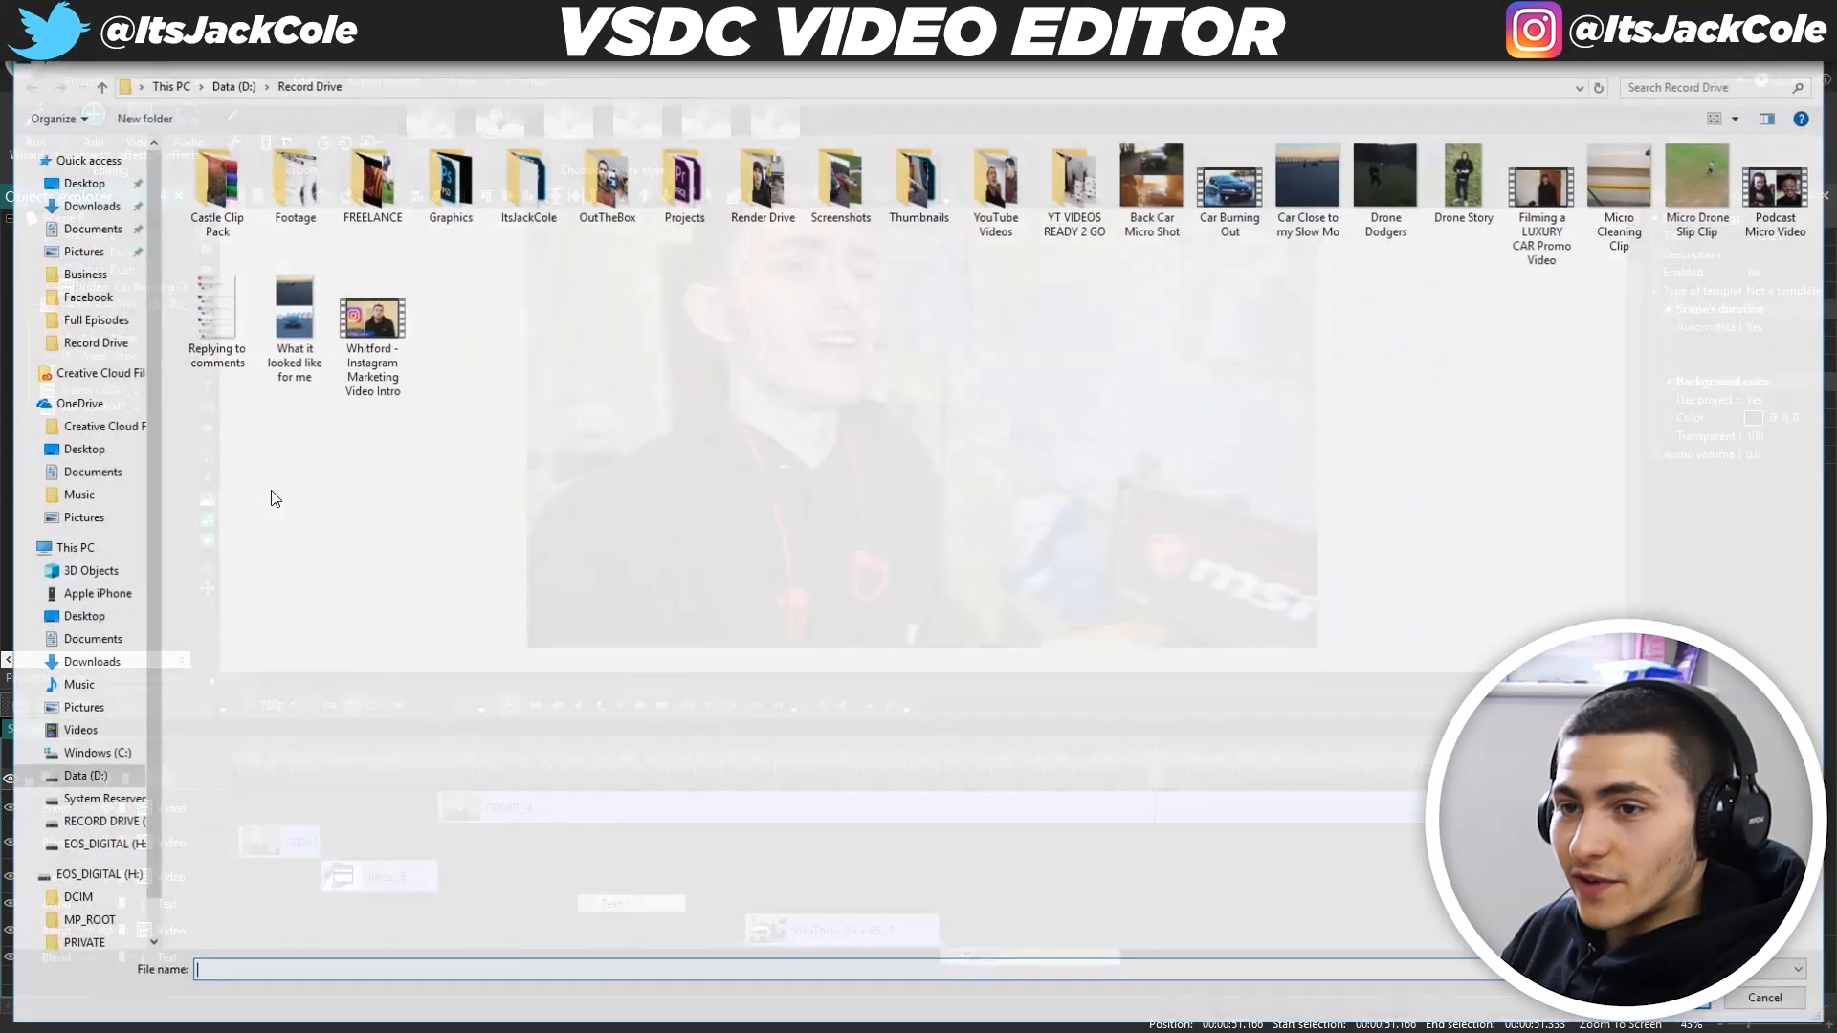
left_click(70, 547)
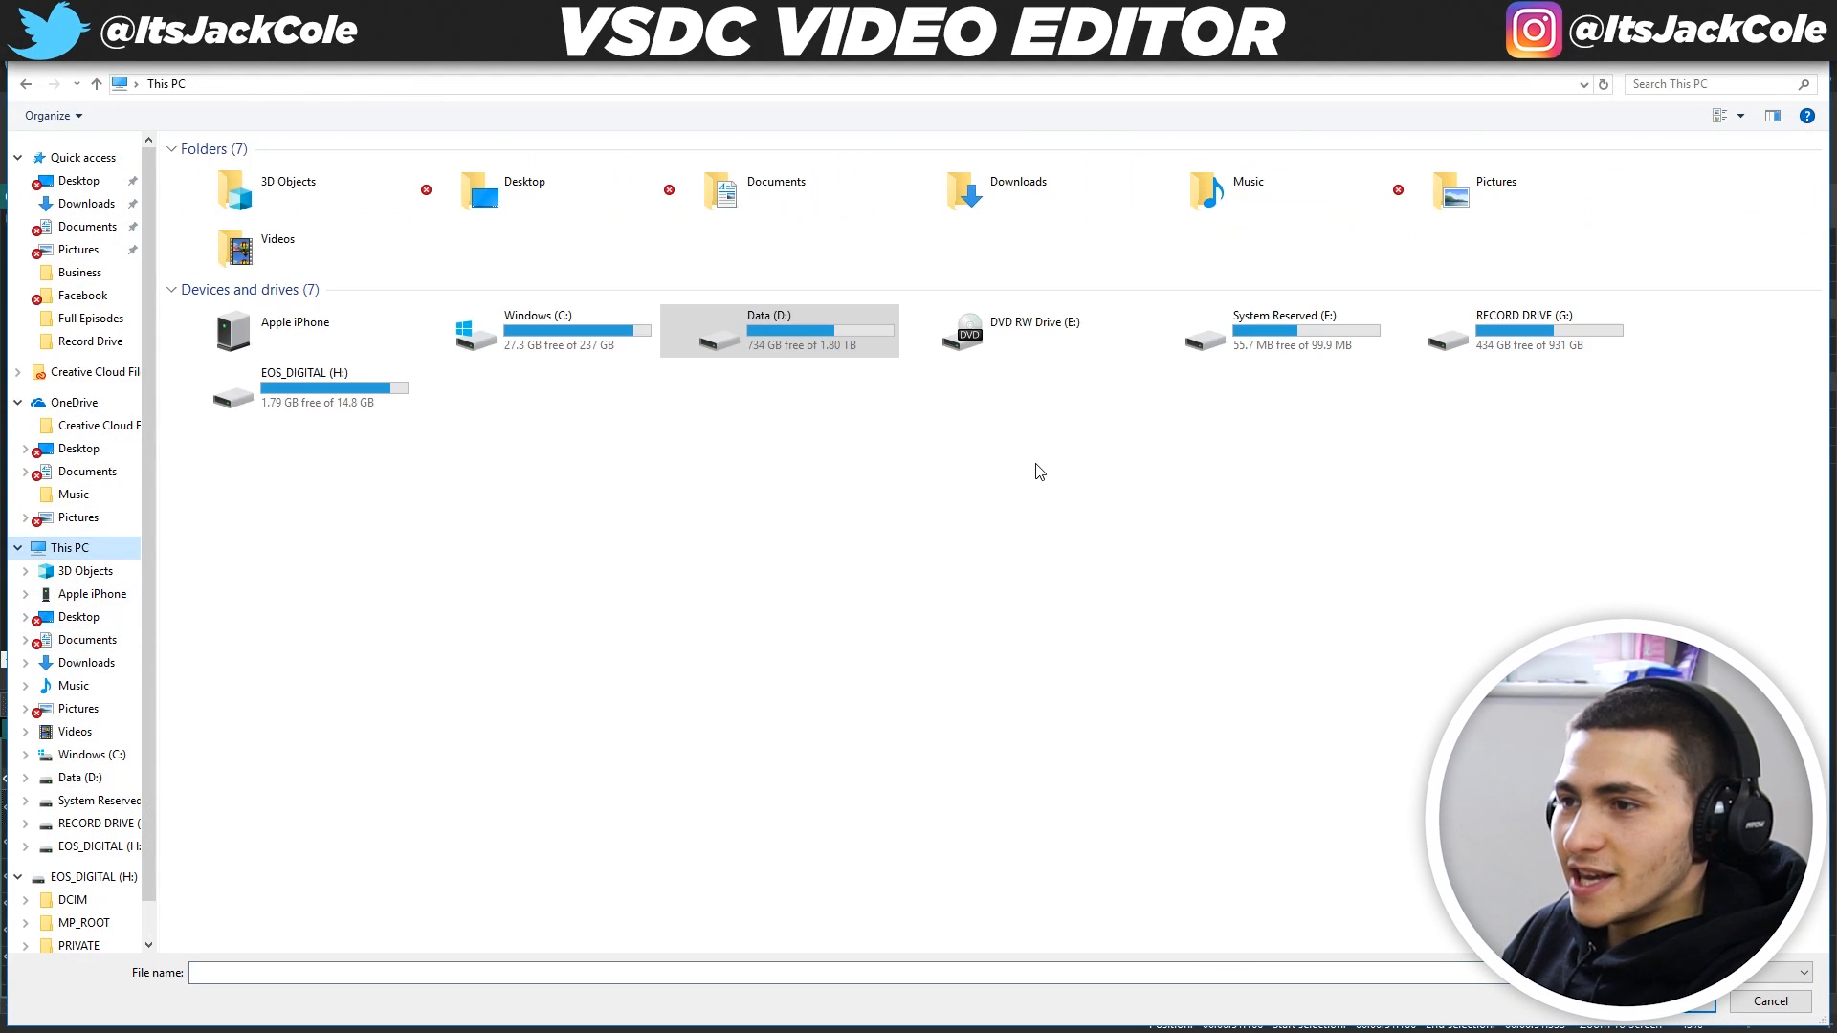
double_click(1526, 330)
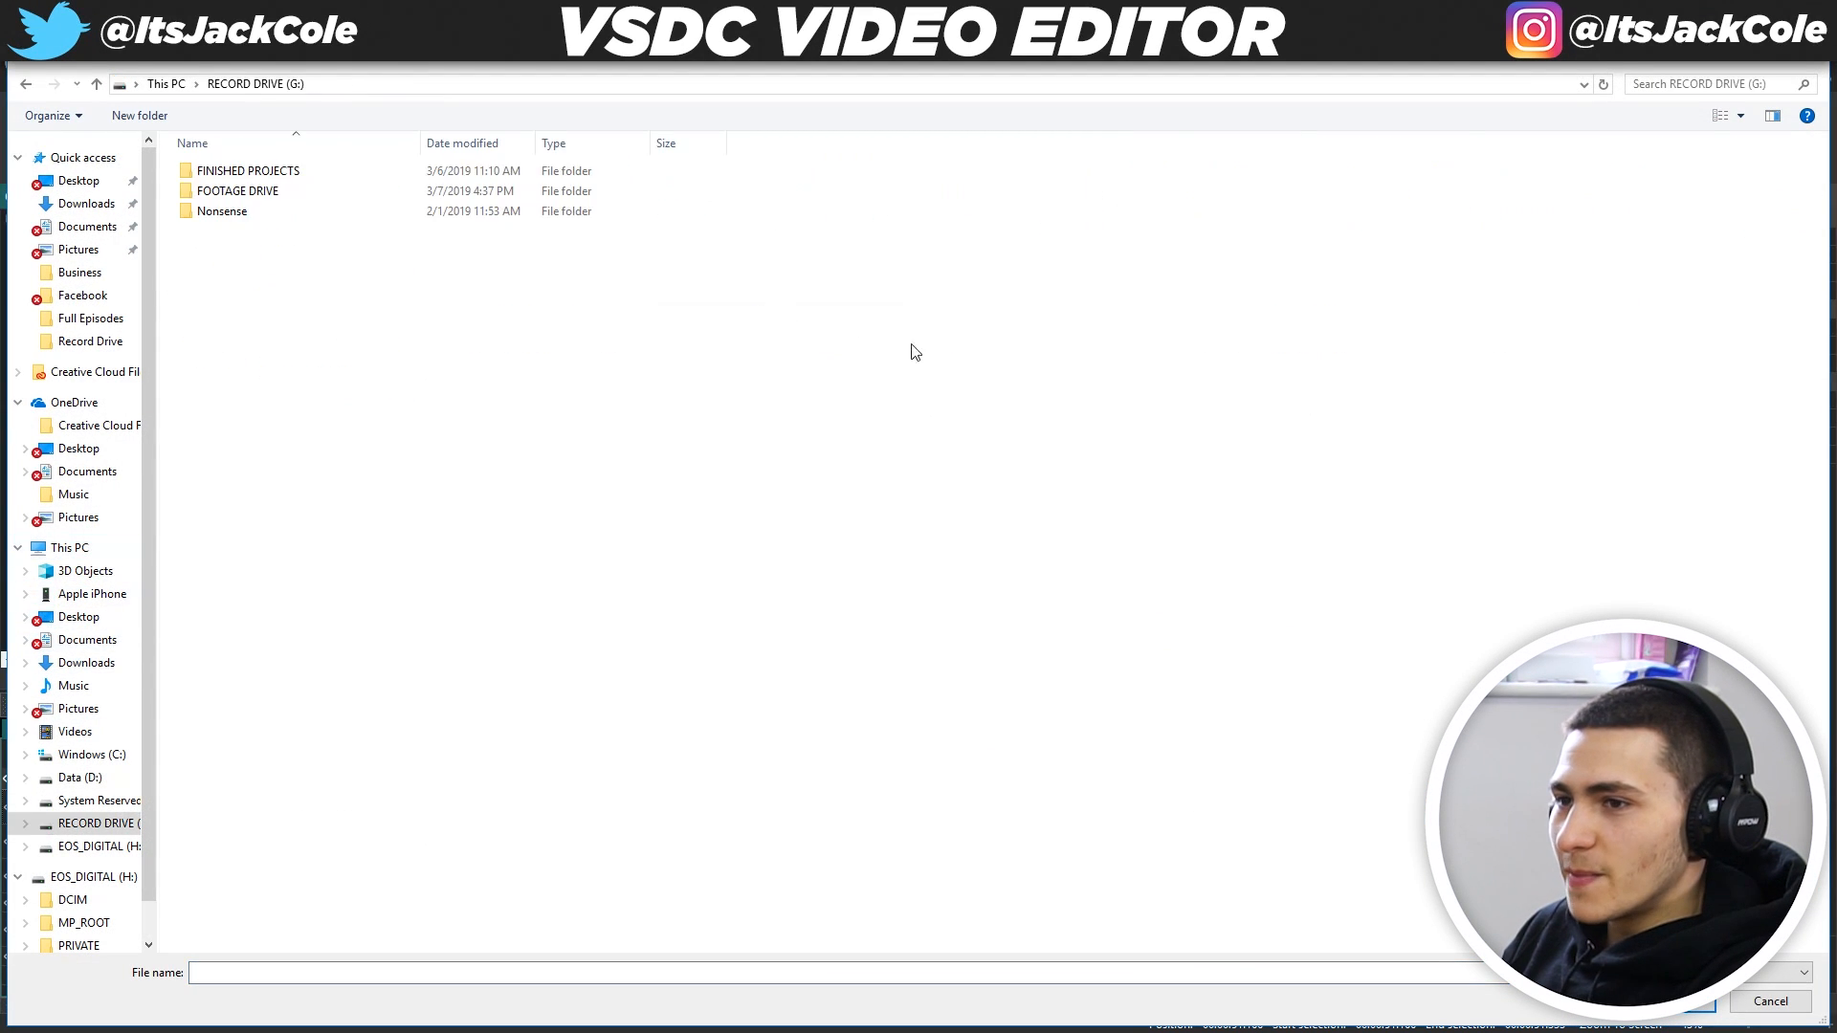
double_click(262, 176)
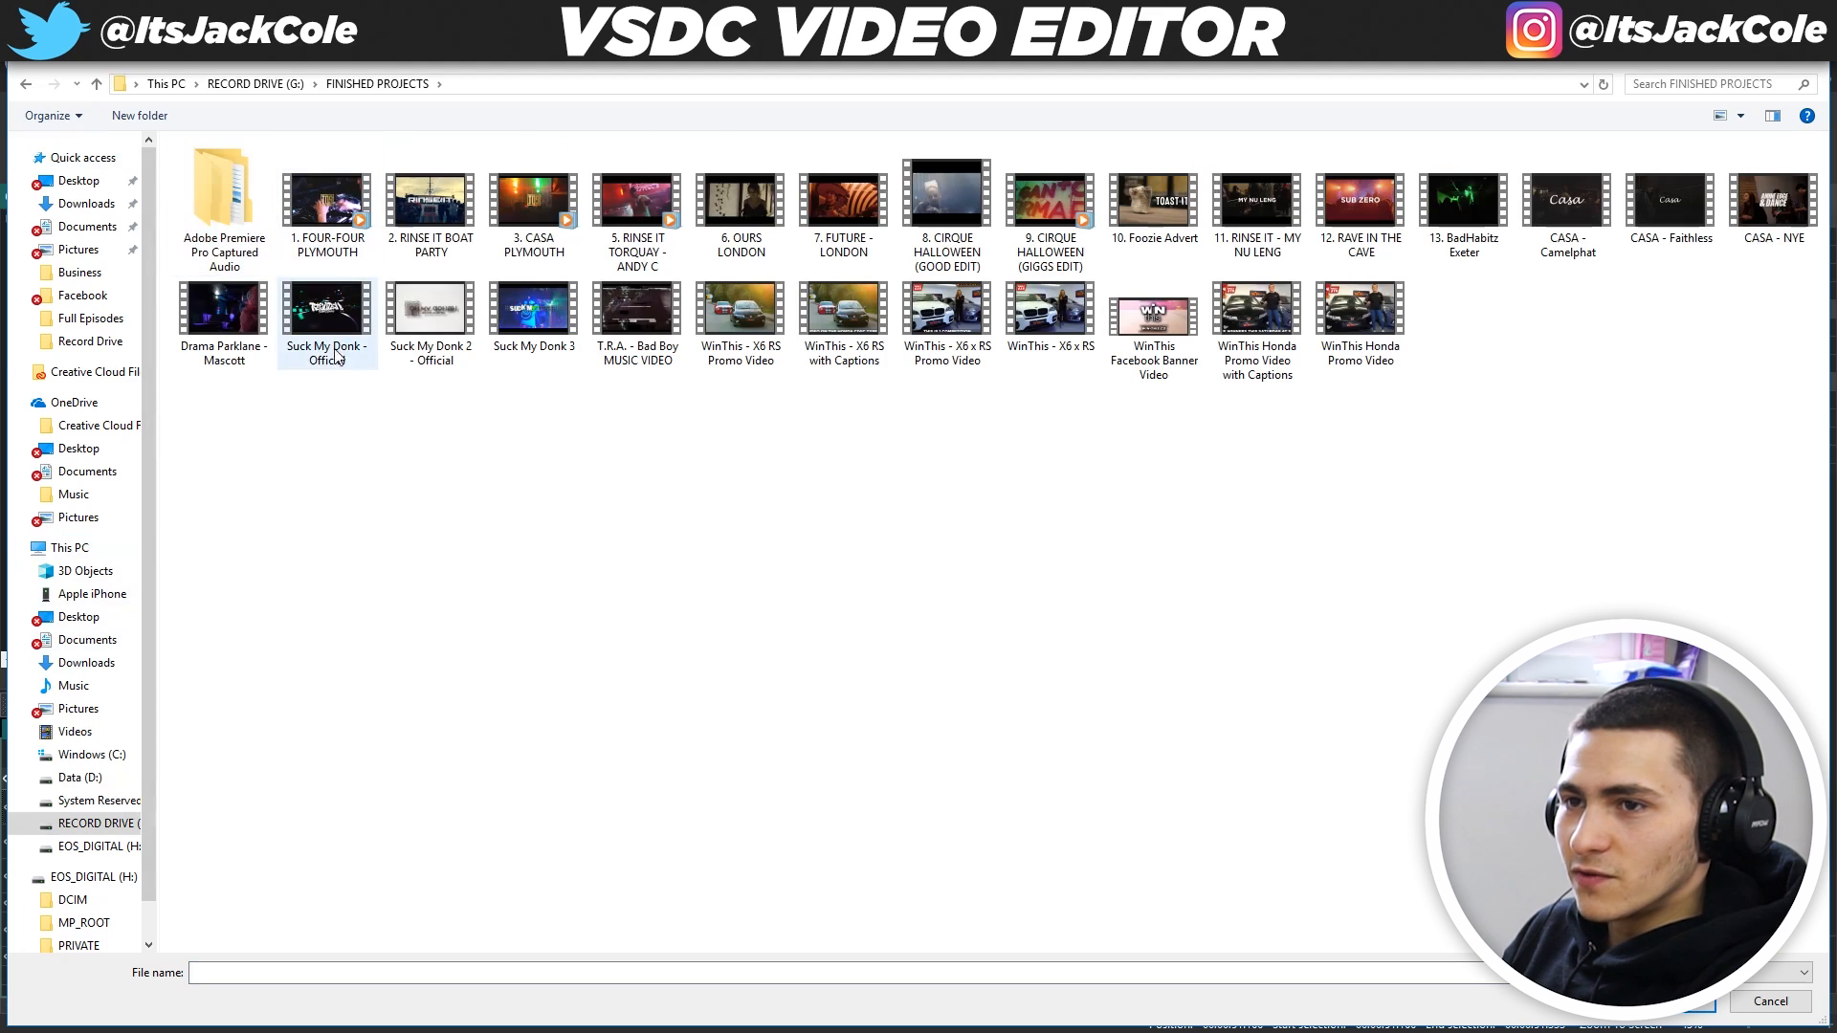
double_click(1354, 321)
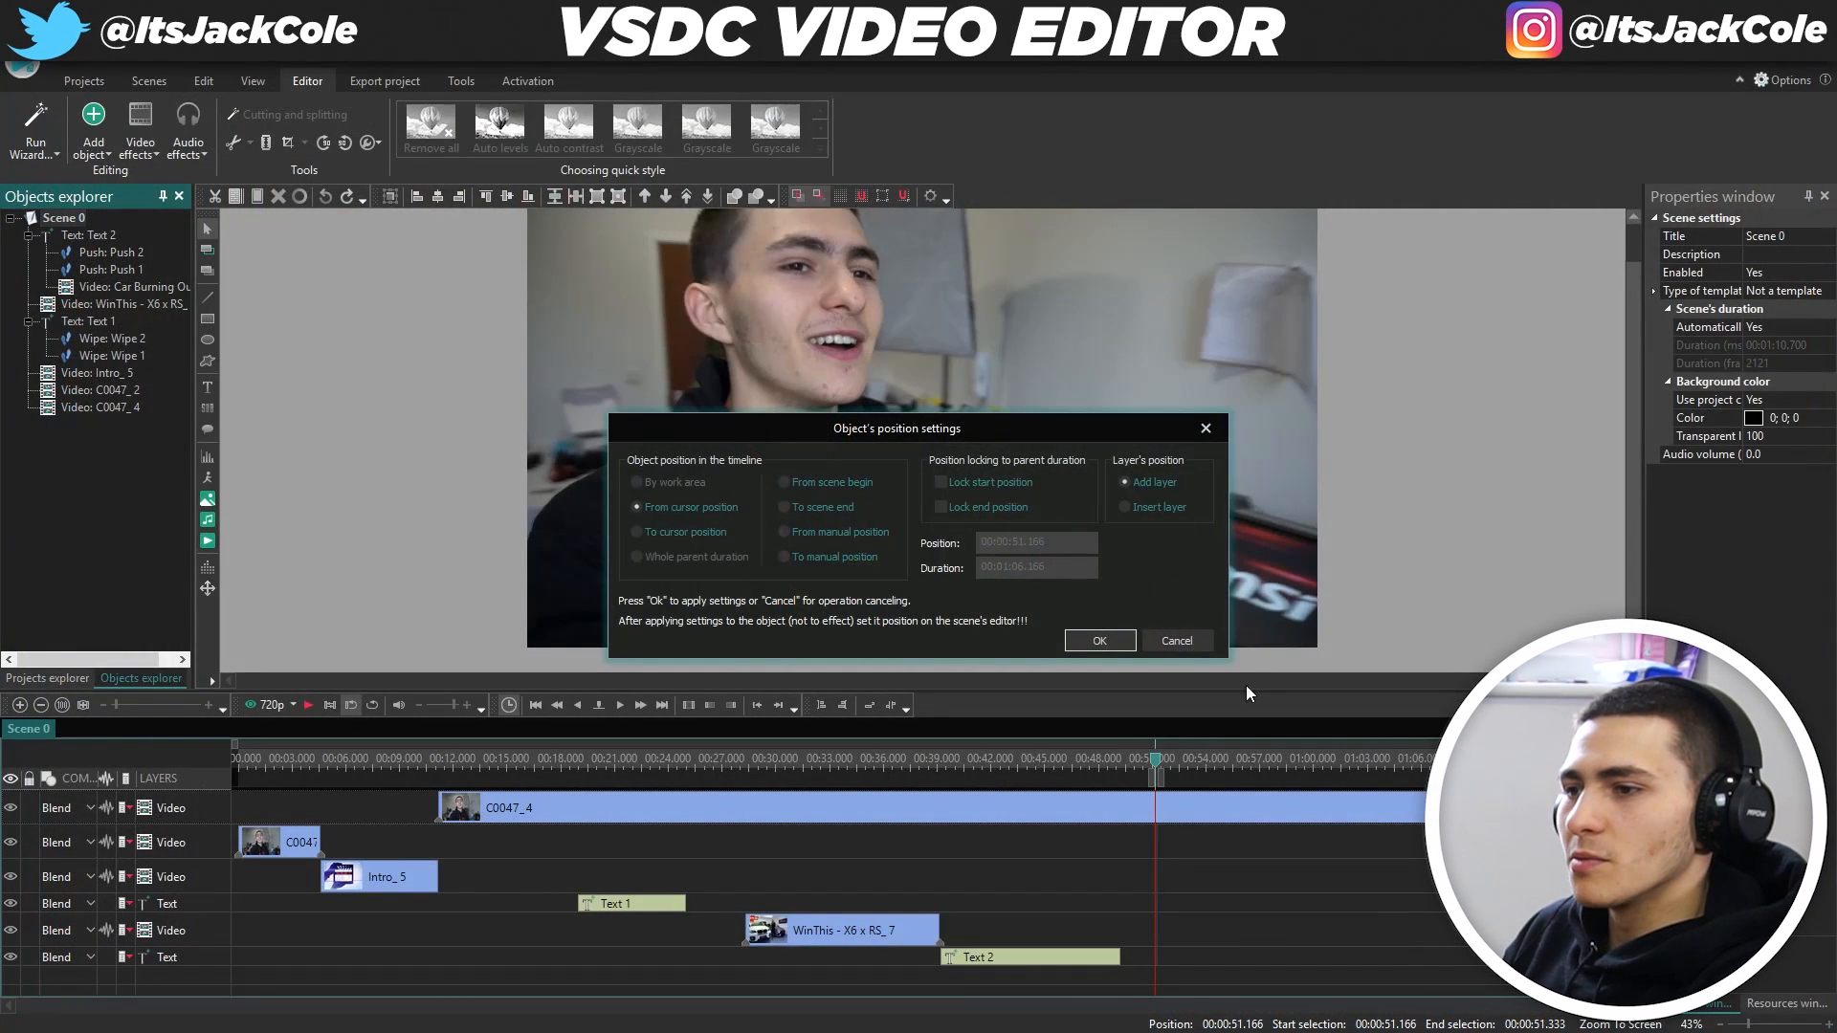
left_click(1098, 636)
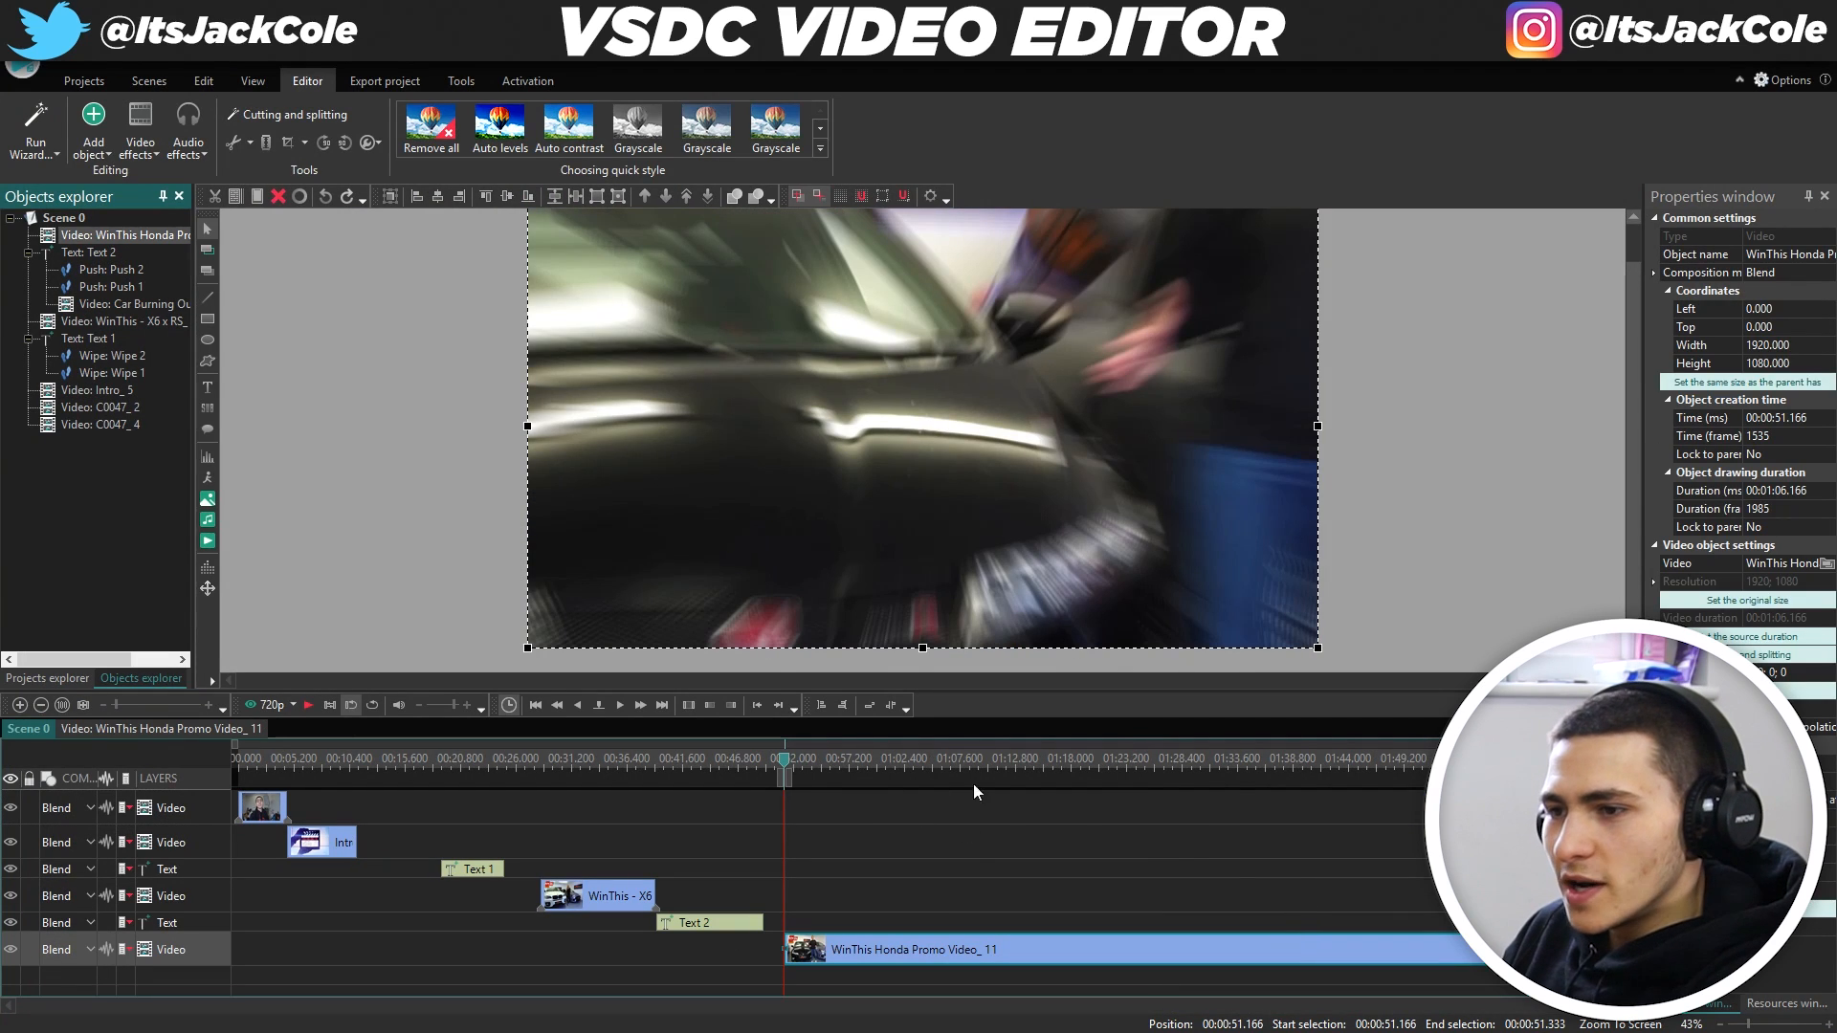
Split the WinThis Honda clip at 00:01:26.933, at the washed-out flash transition into the two cars on the road.
left_click(1075, 757)
mouse_move(1194, 757)
left_mouse_down()
mouse_move(1158, 760)
mouse_move(1177, 769)
left_mouse_up()
key("Left")
key("Left")
key("Left")
key("Left")
key("Left")
key("Left")
key("Left")
key("Left")
key("Left")
key("Left")
key("Left")
key("Left")
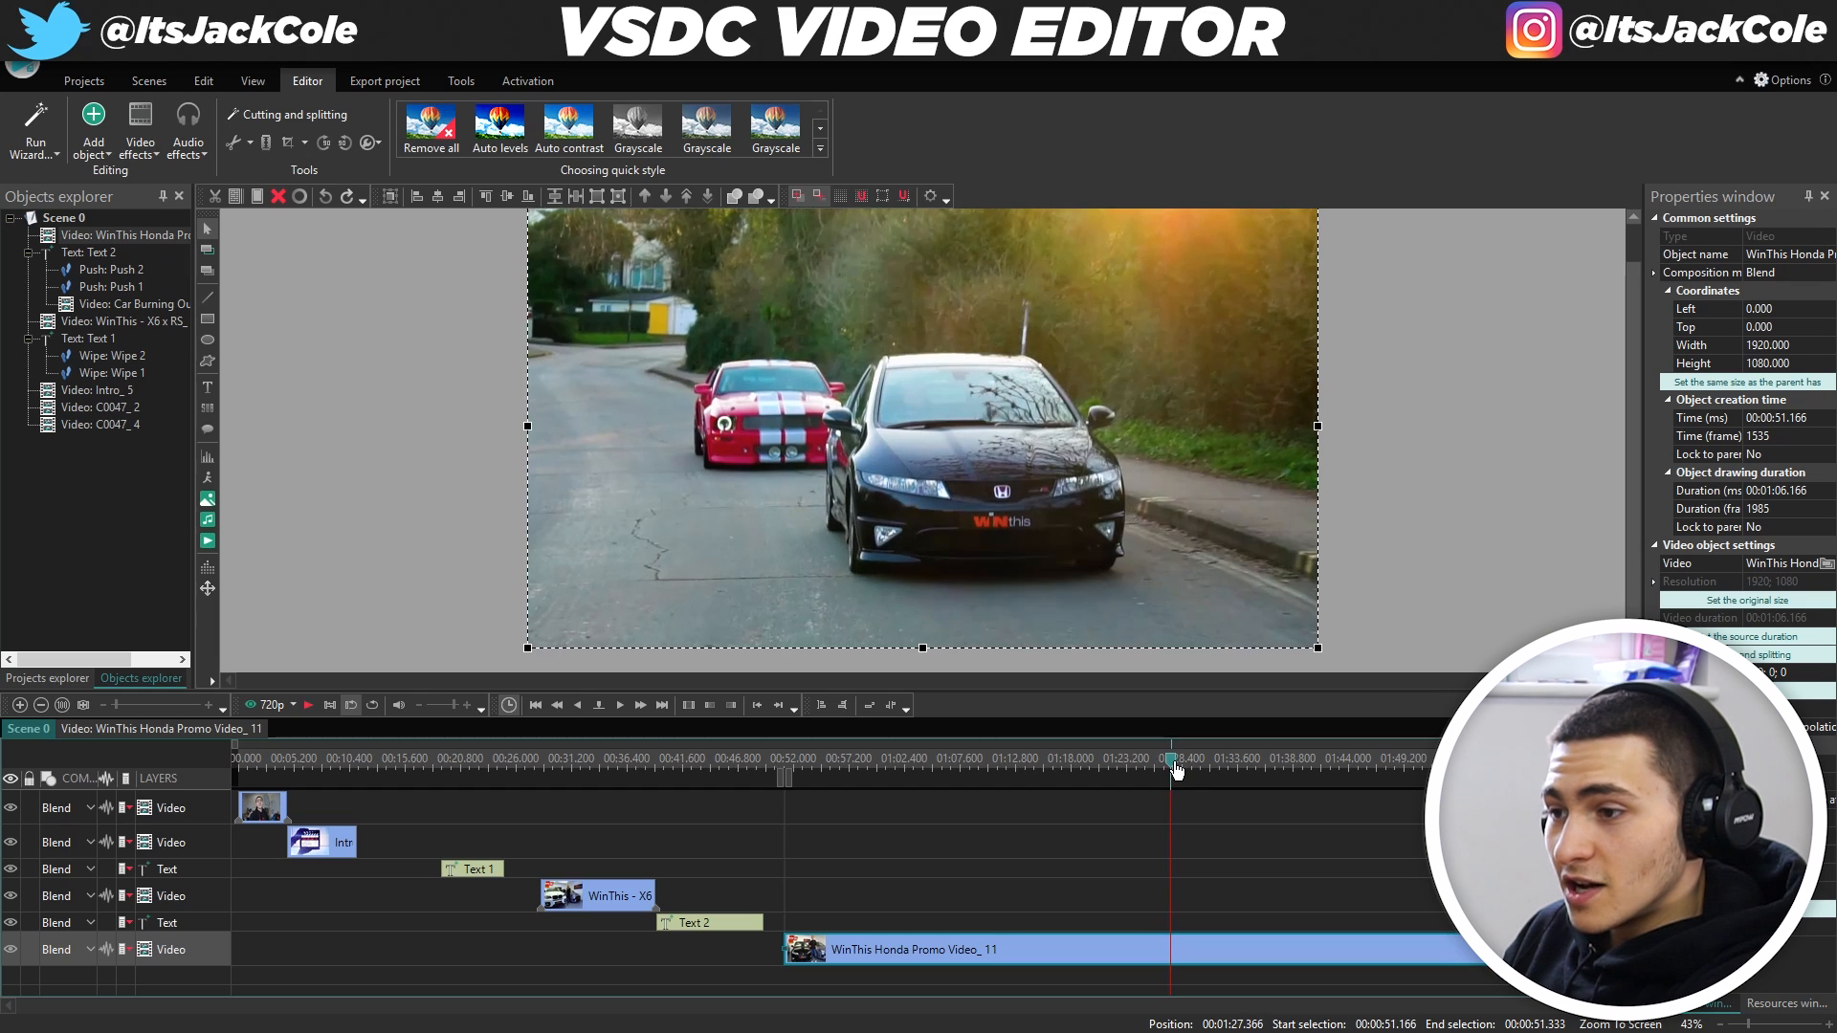
key("Left")
key("Left")
key("Left")
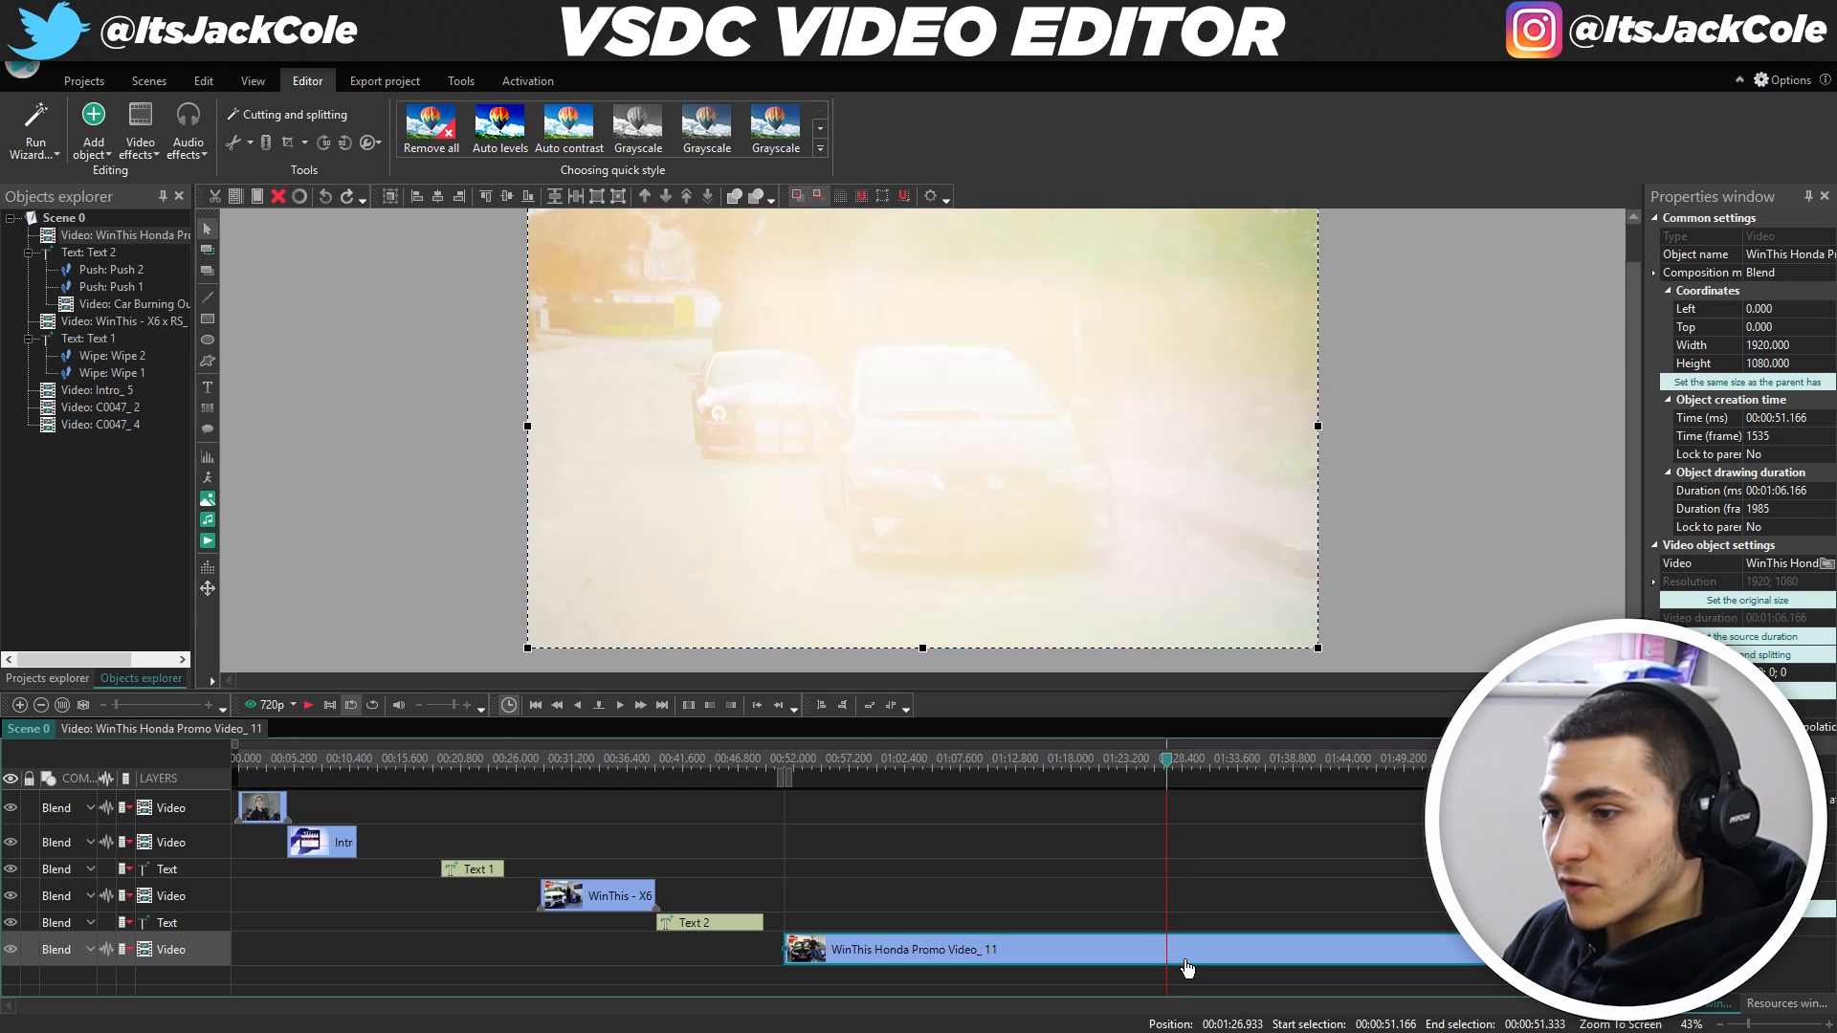
left_click(267, 143)
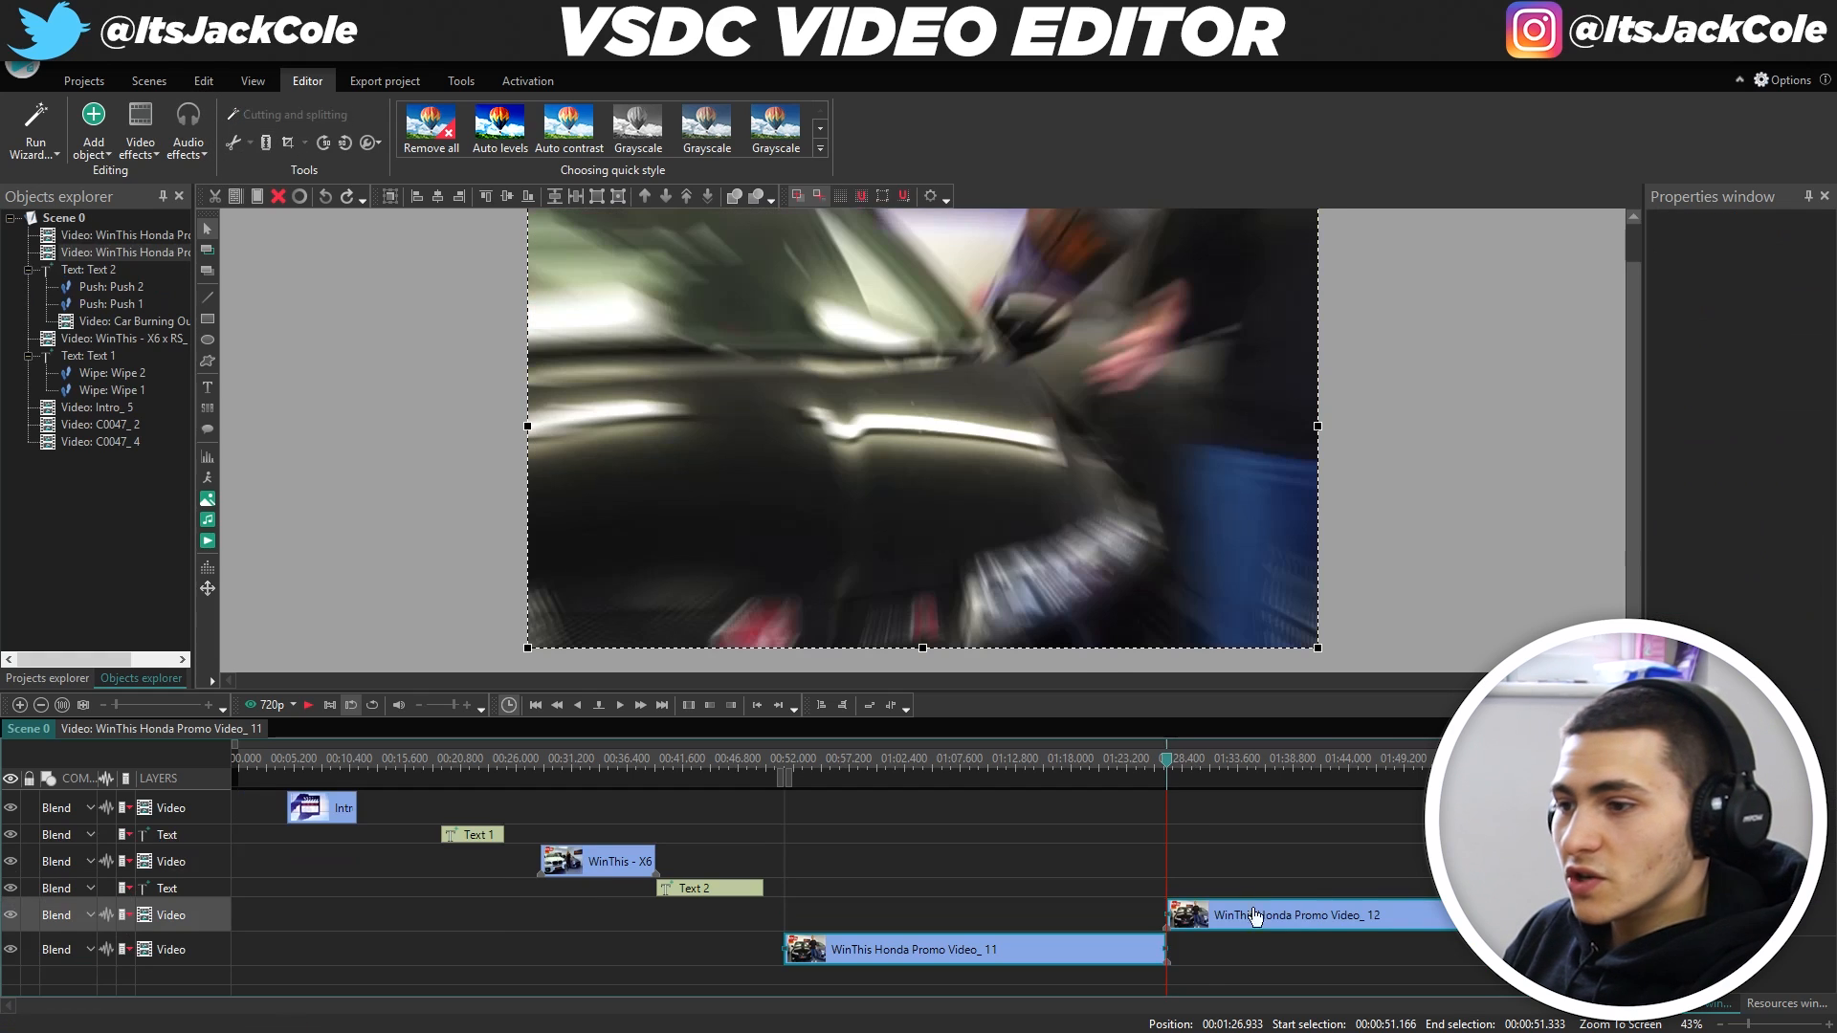
key("Delete")
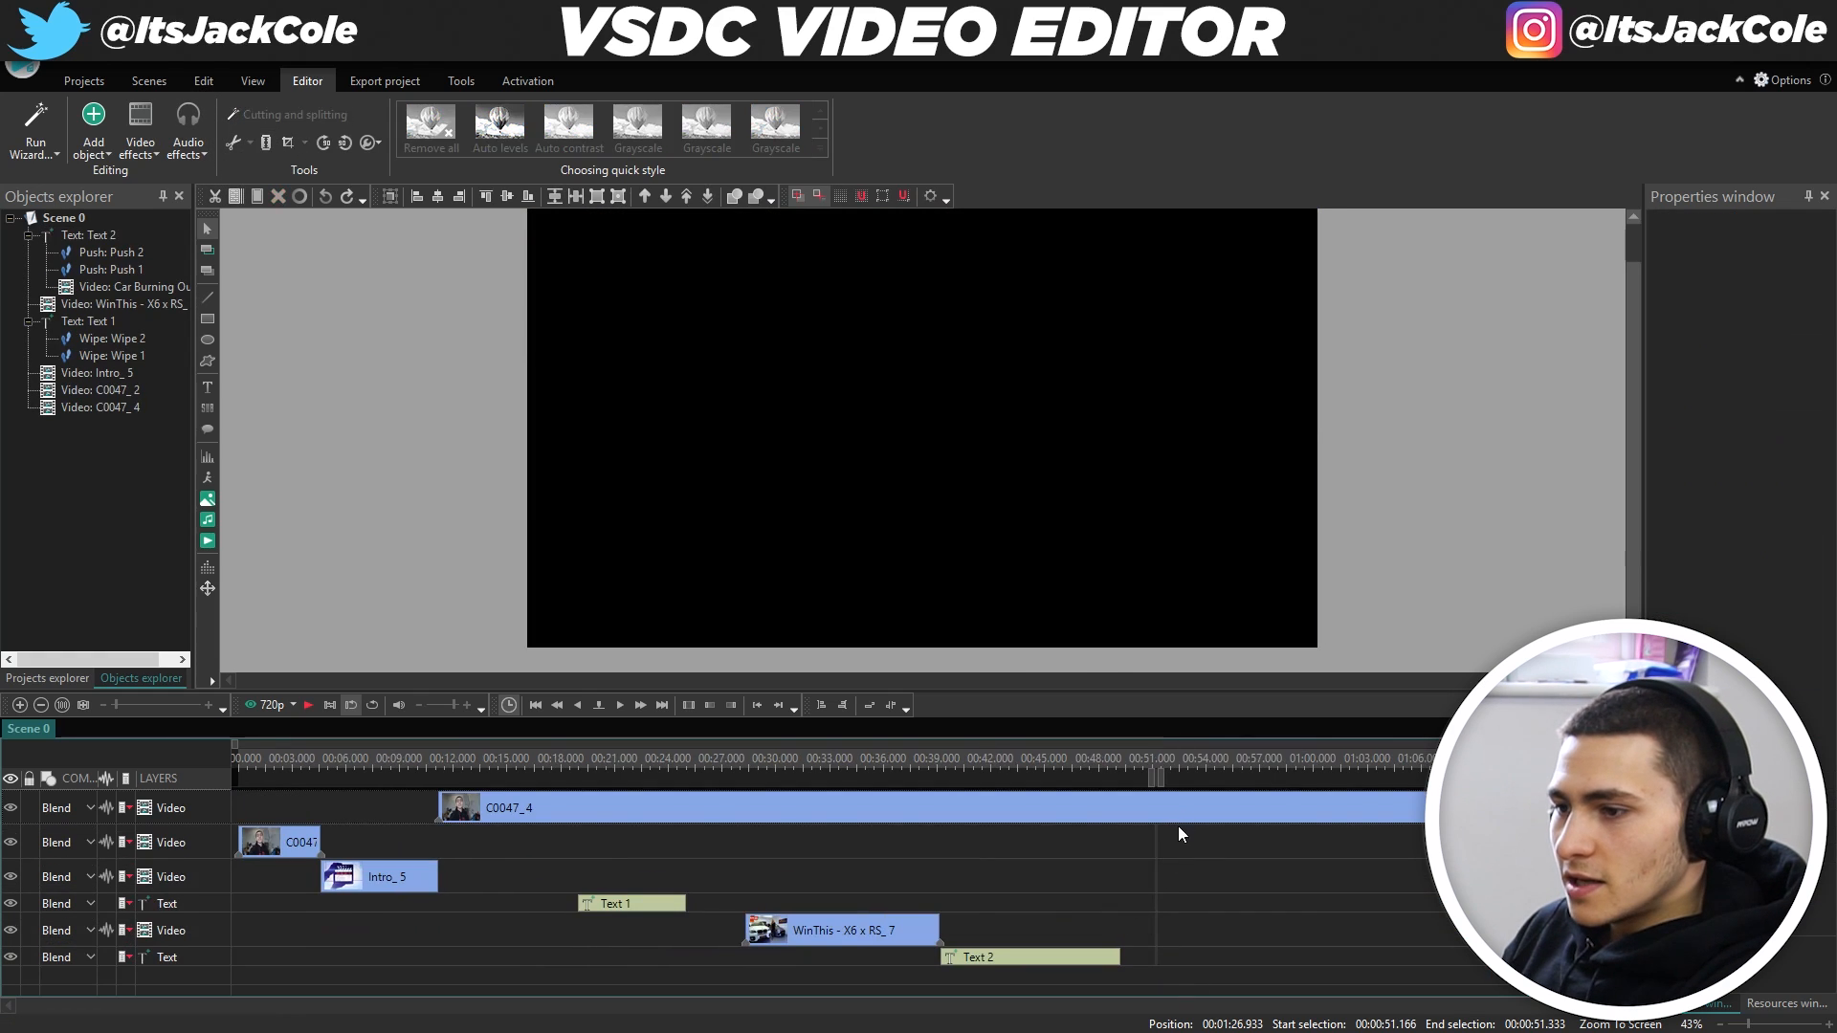
left_click(194, 81)
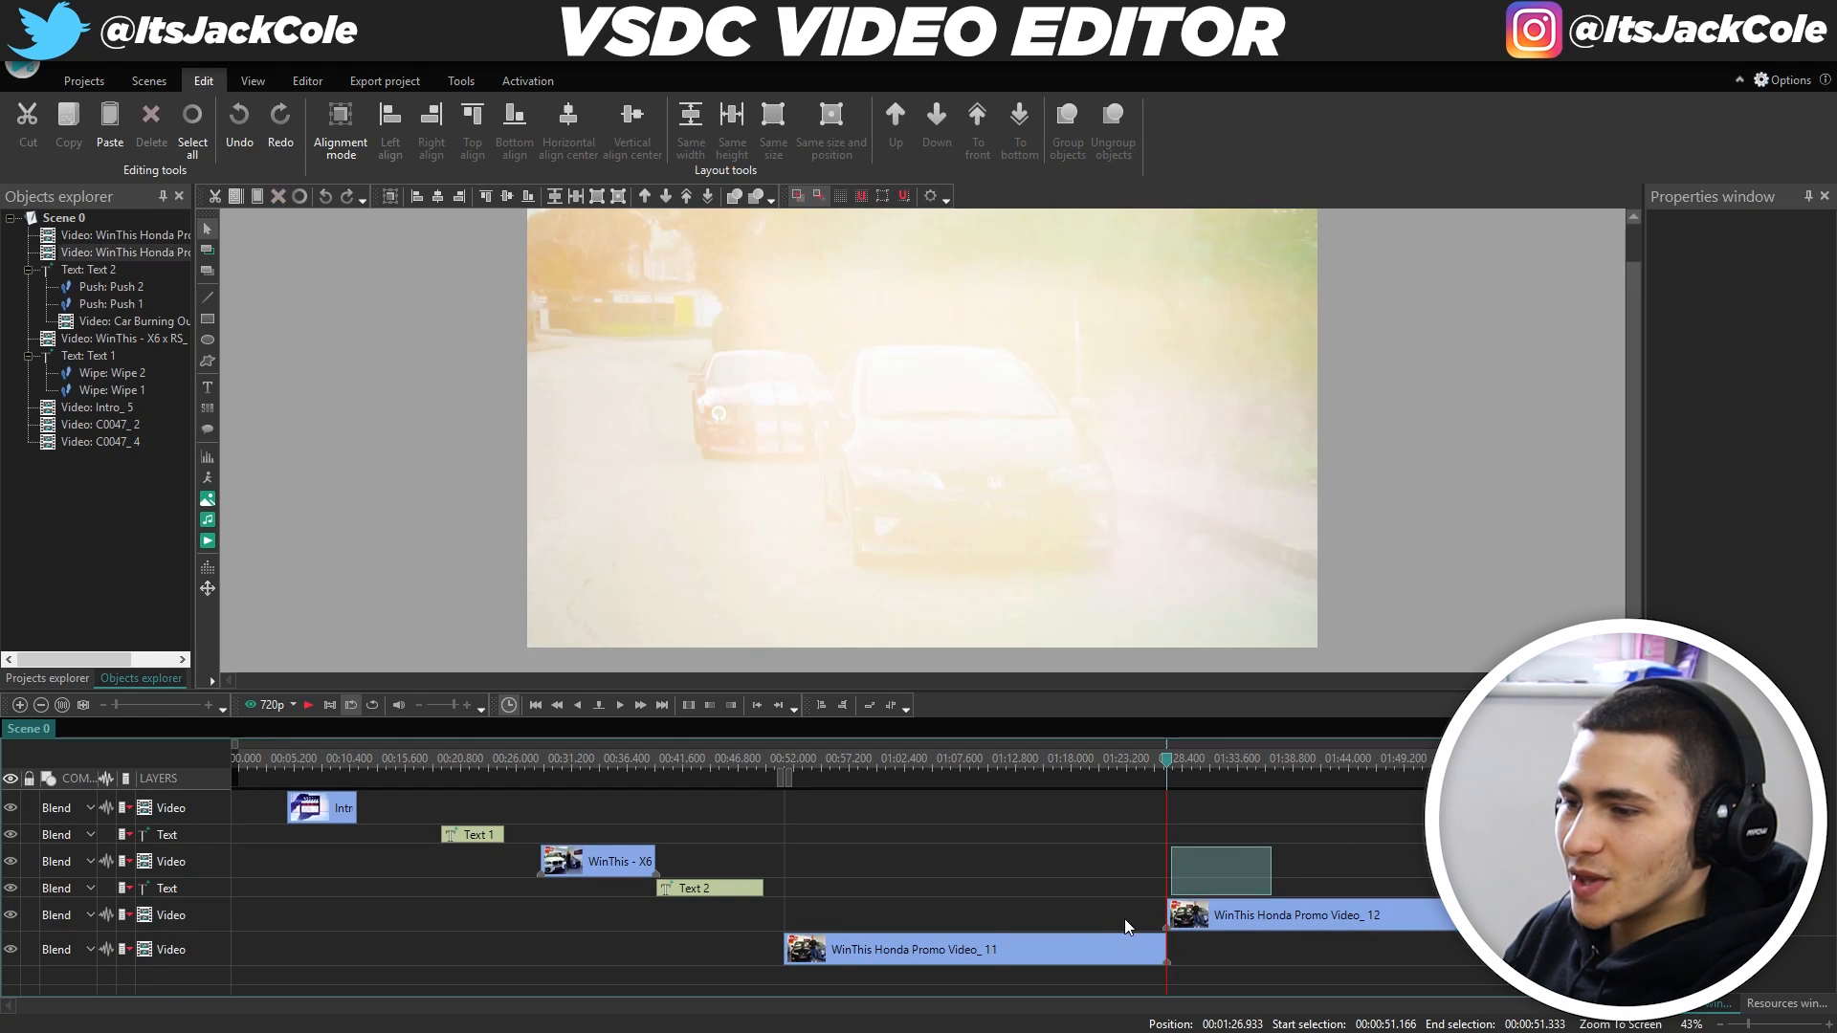
left_click(1196, 920)
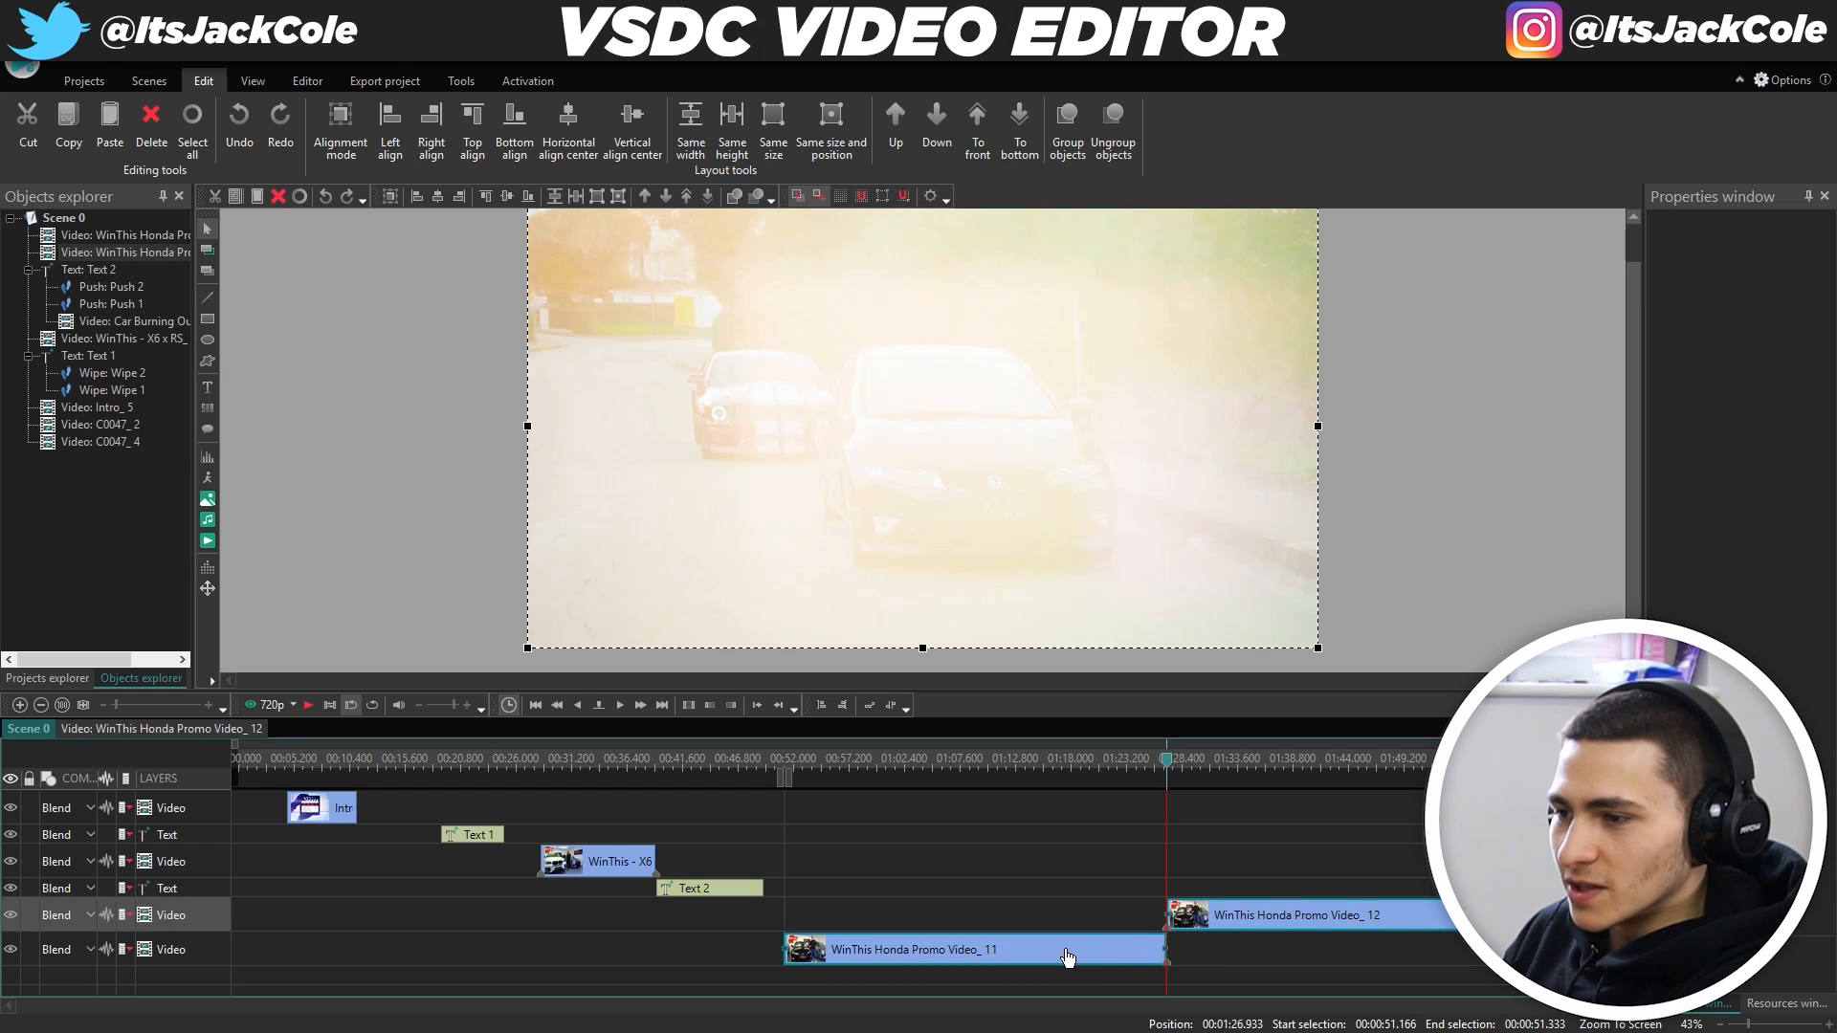
left_click(1317, 846)
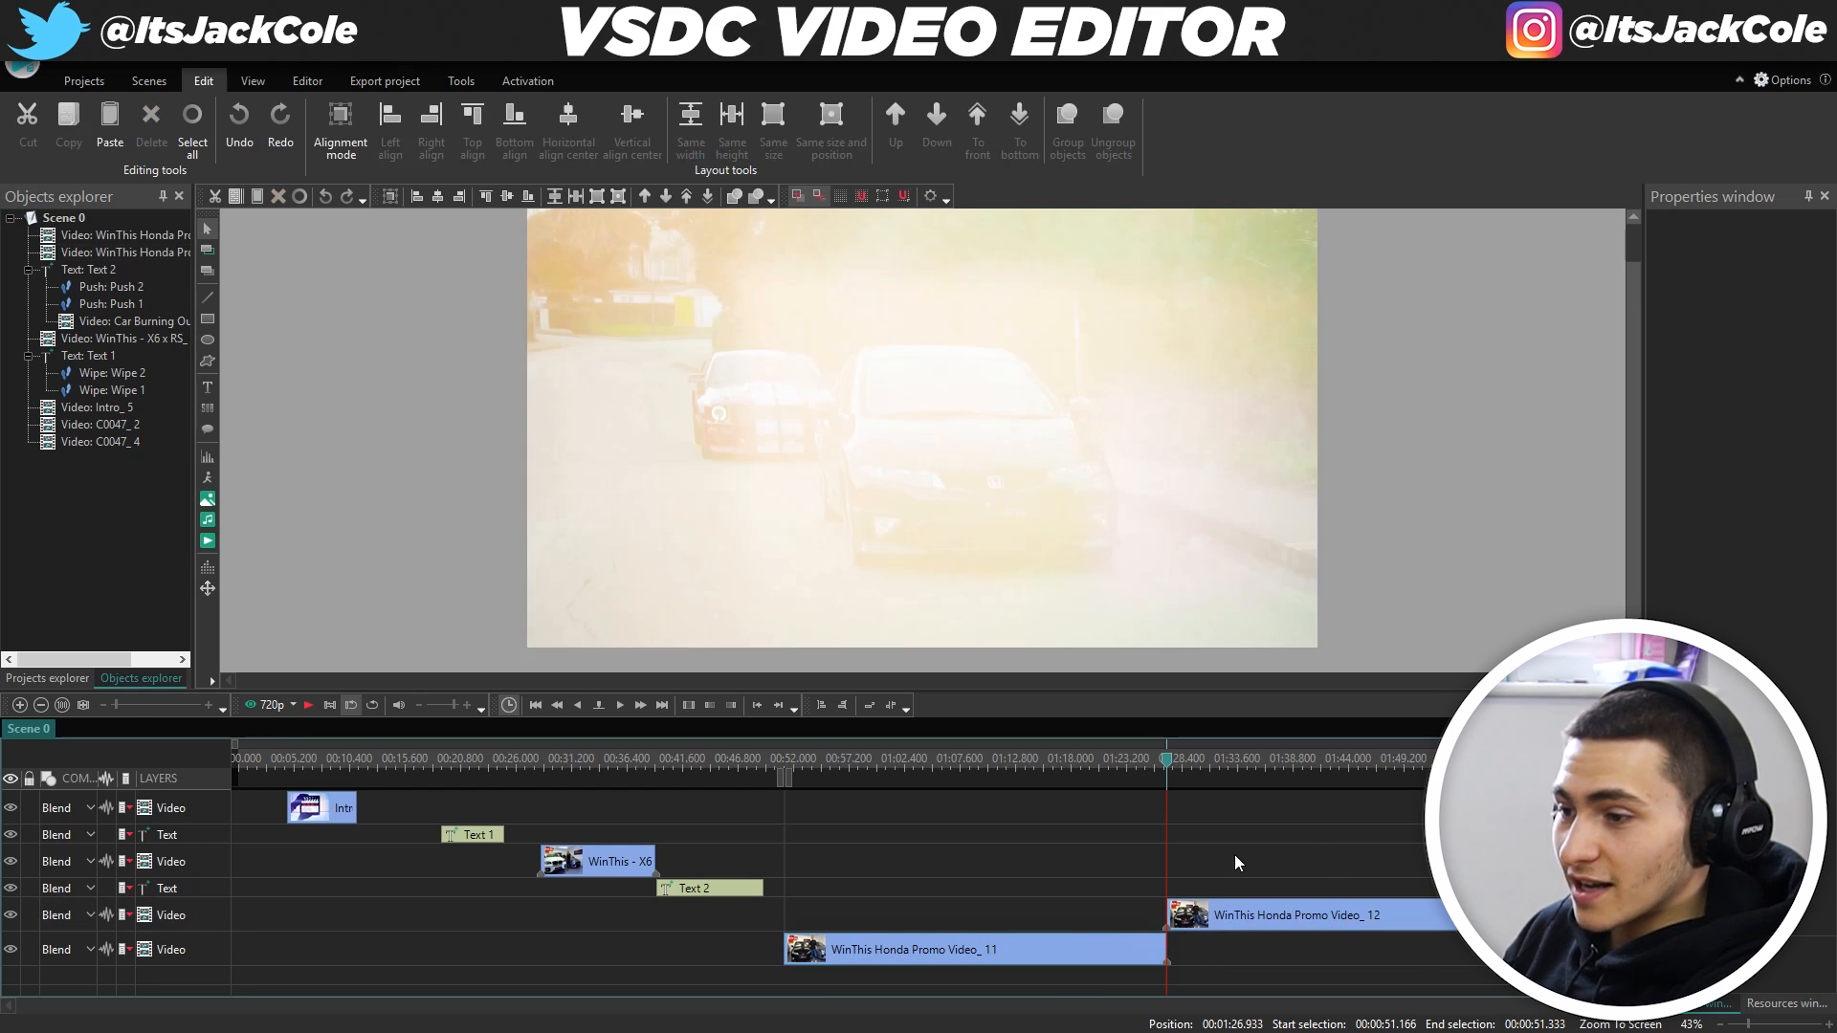
Delete the first part of the split Honda clip and move the remaining part to start at 53.400 seconds.
left_click(1076, 952)
key("Delete")
left_click_drag(1229, 993, 848, 988)
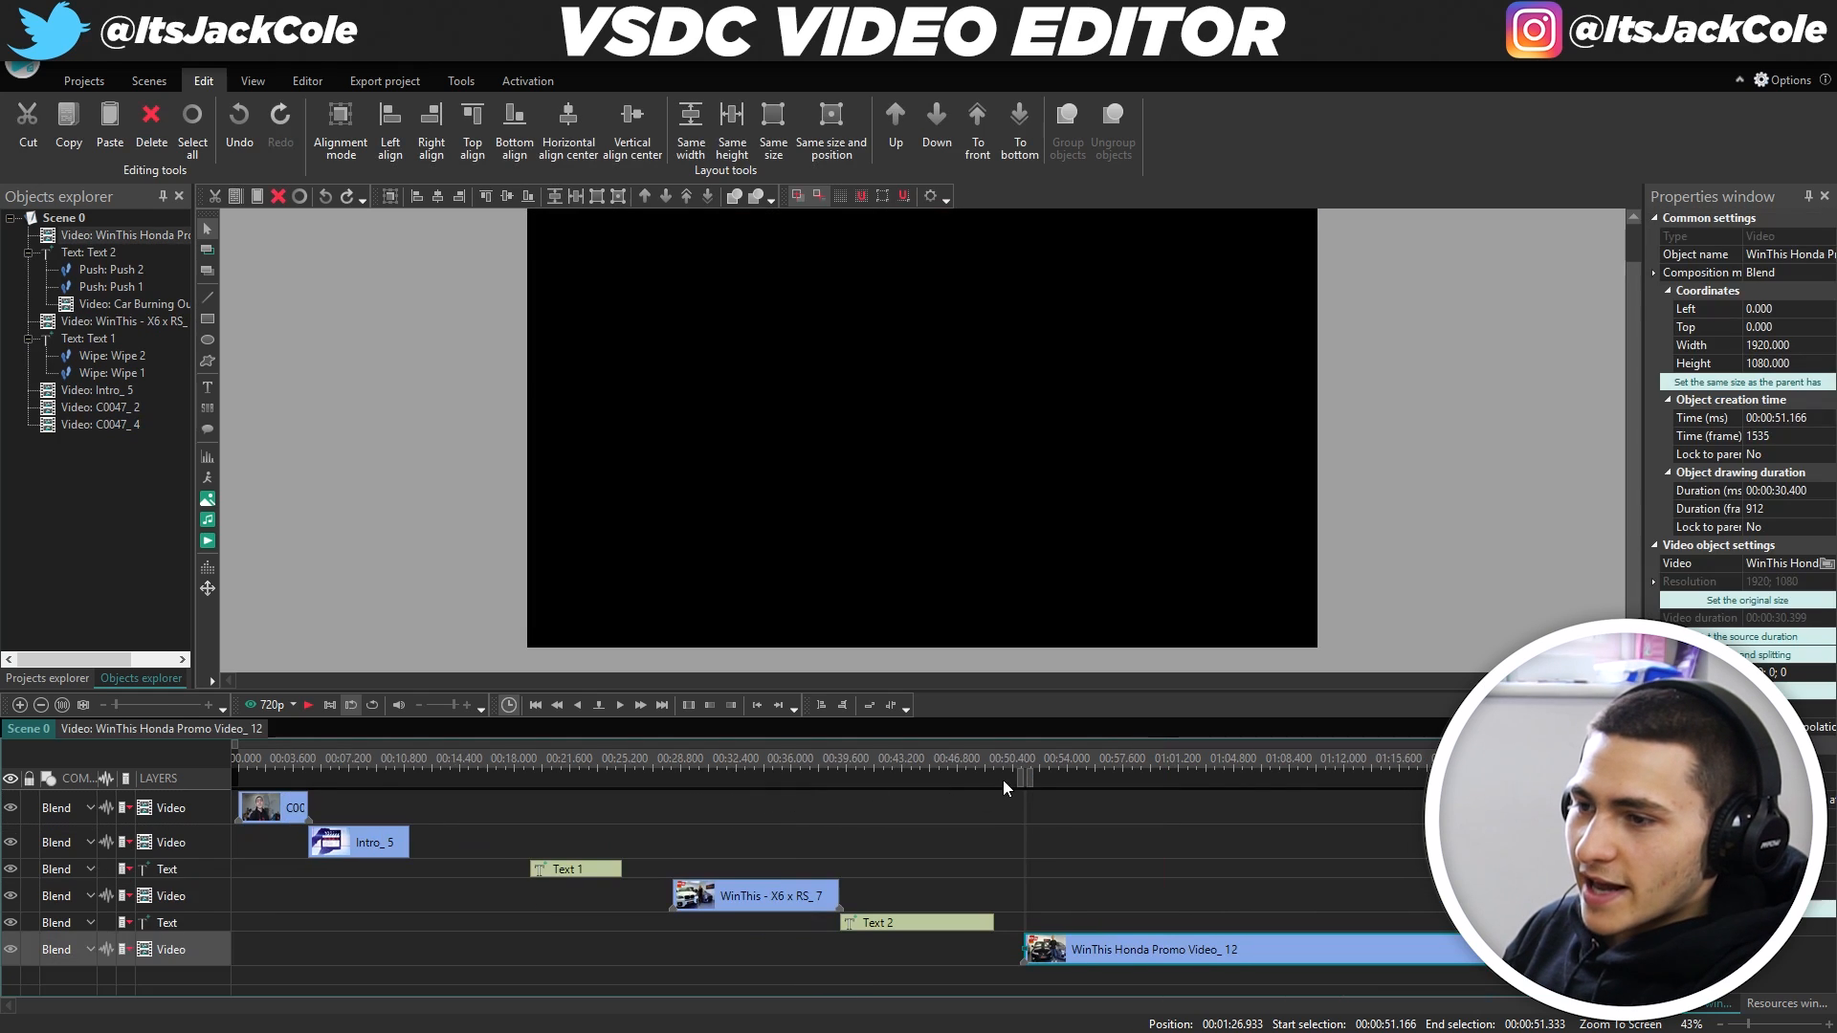
left_click_drag(1090, 952, 1124, 962)
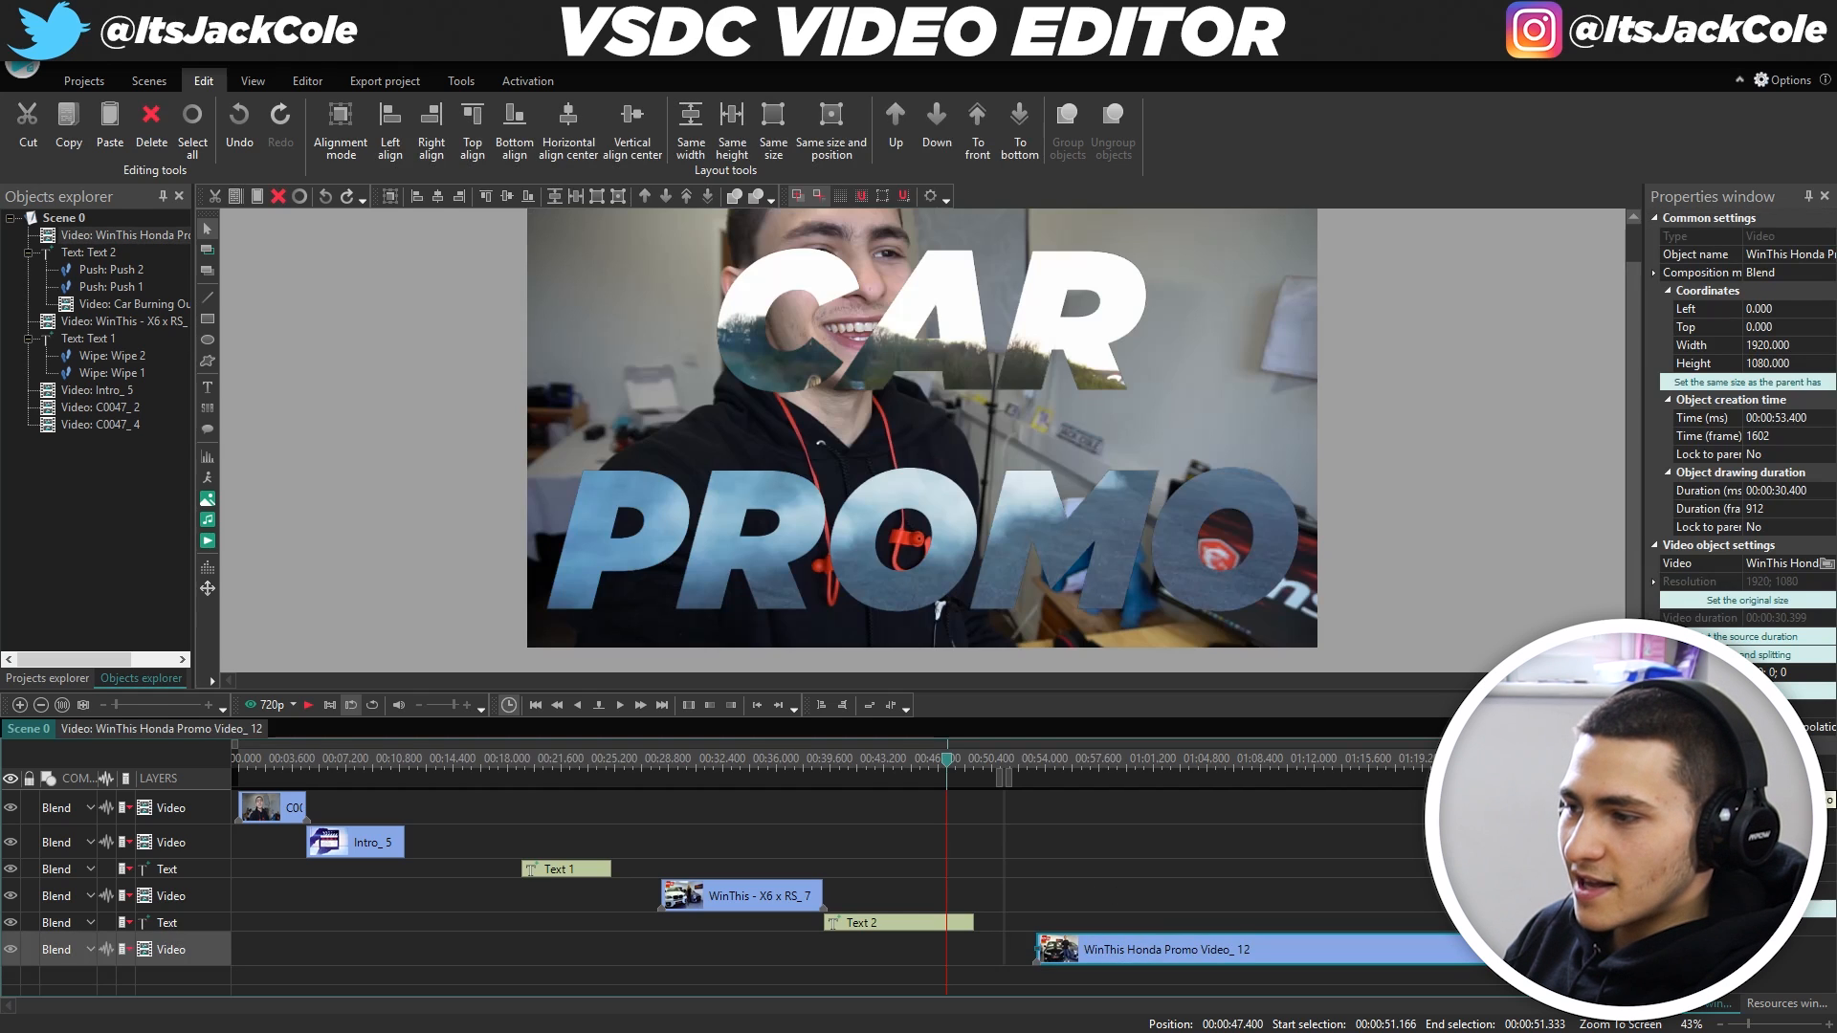
Play the footage from about 47.4 seconds to the Honda clip and move that clip's start to 52.933 seconds.
left_click(1781, 873)
left_click(1280, 870)
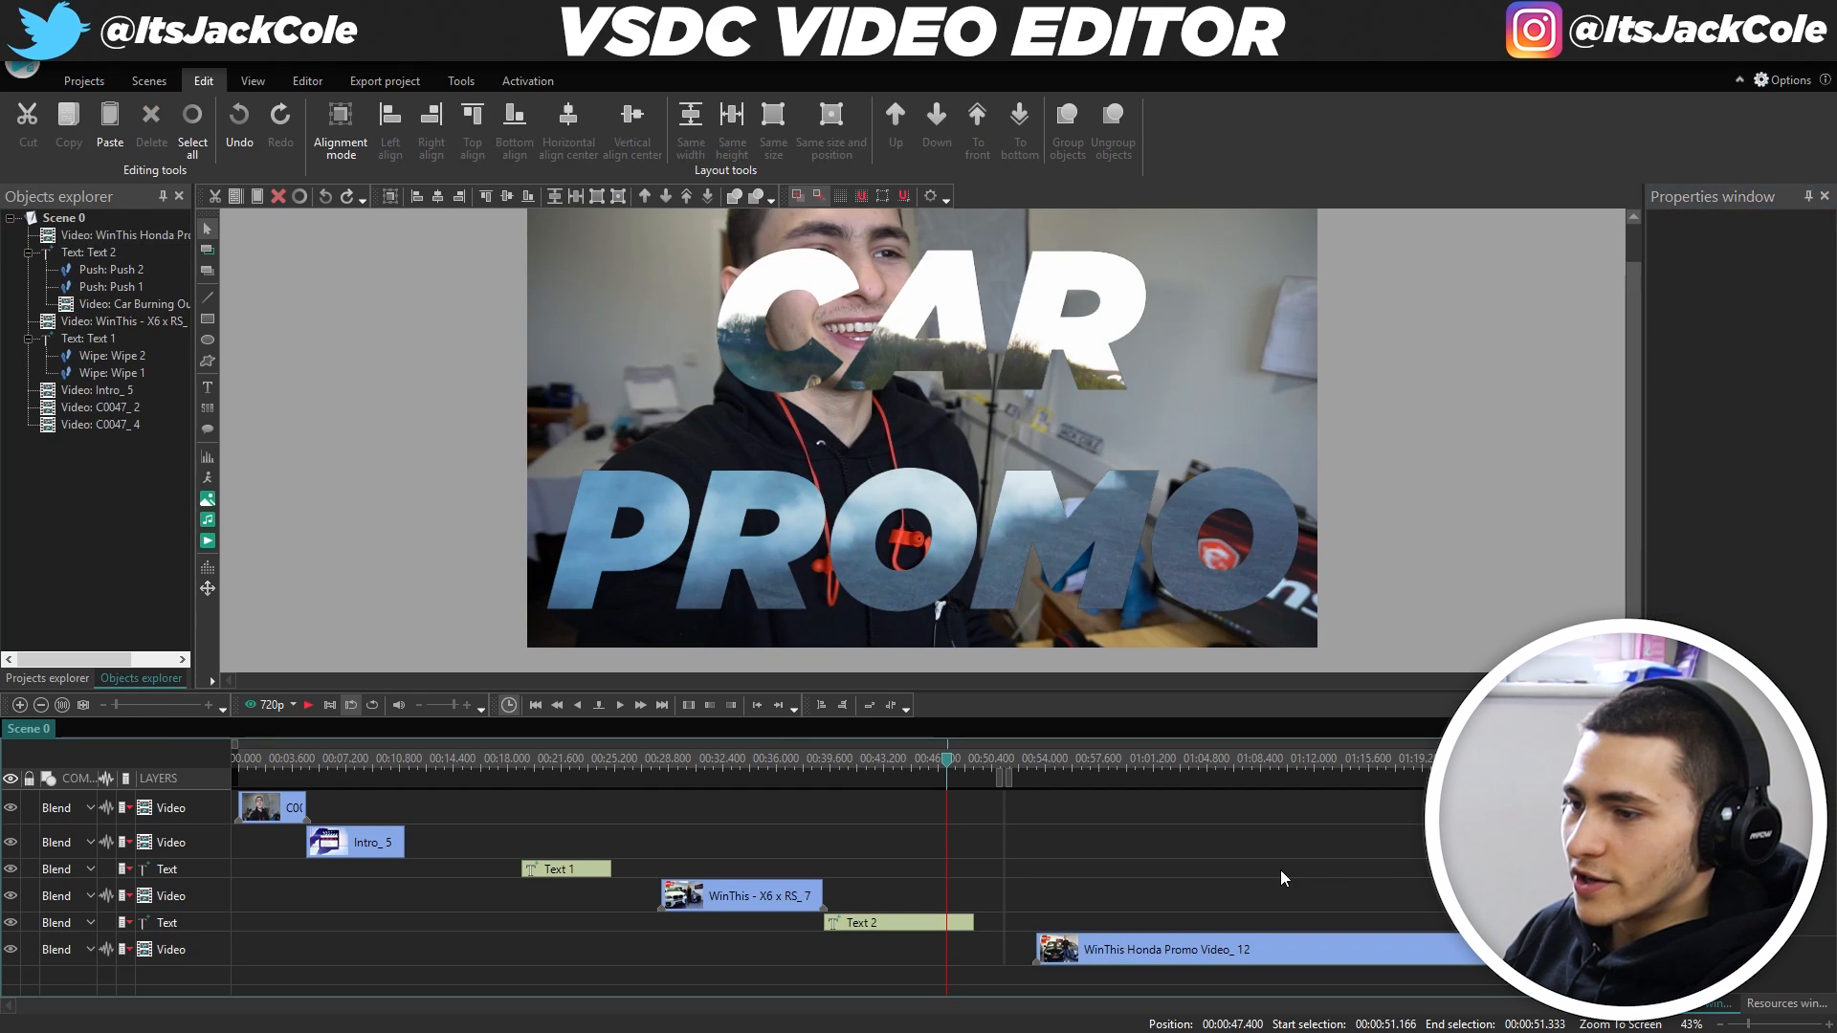
key("space")
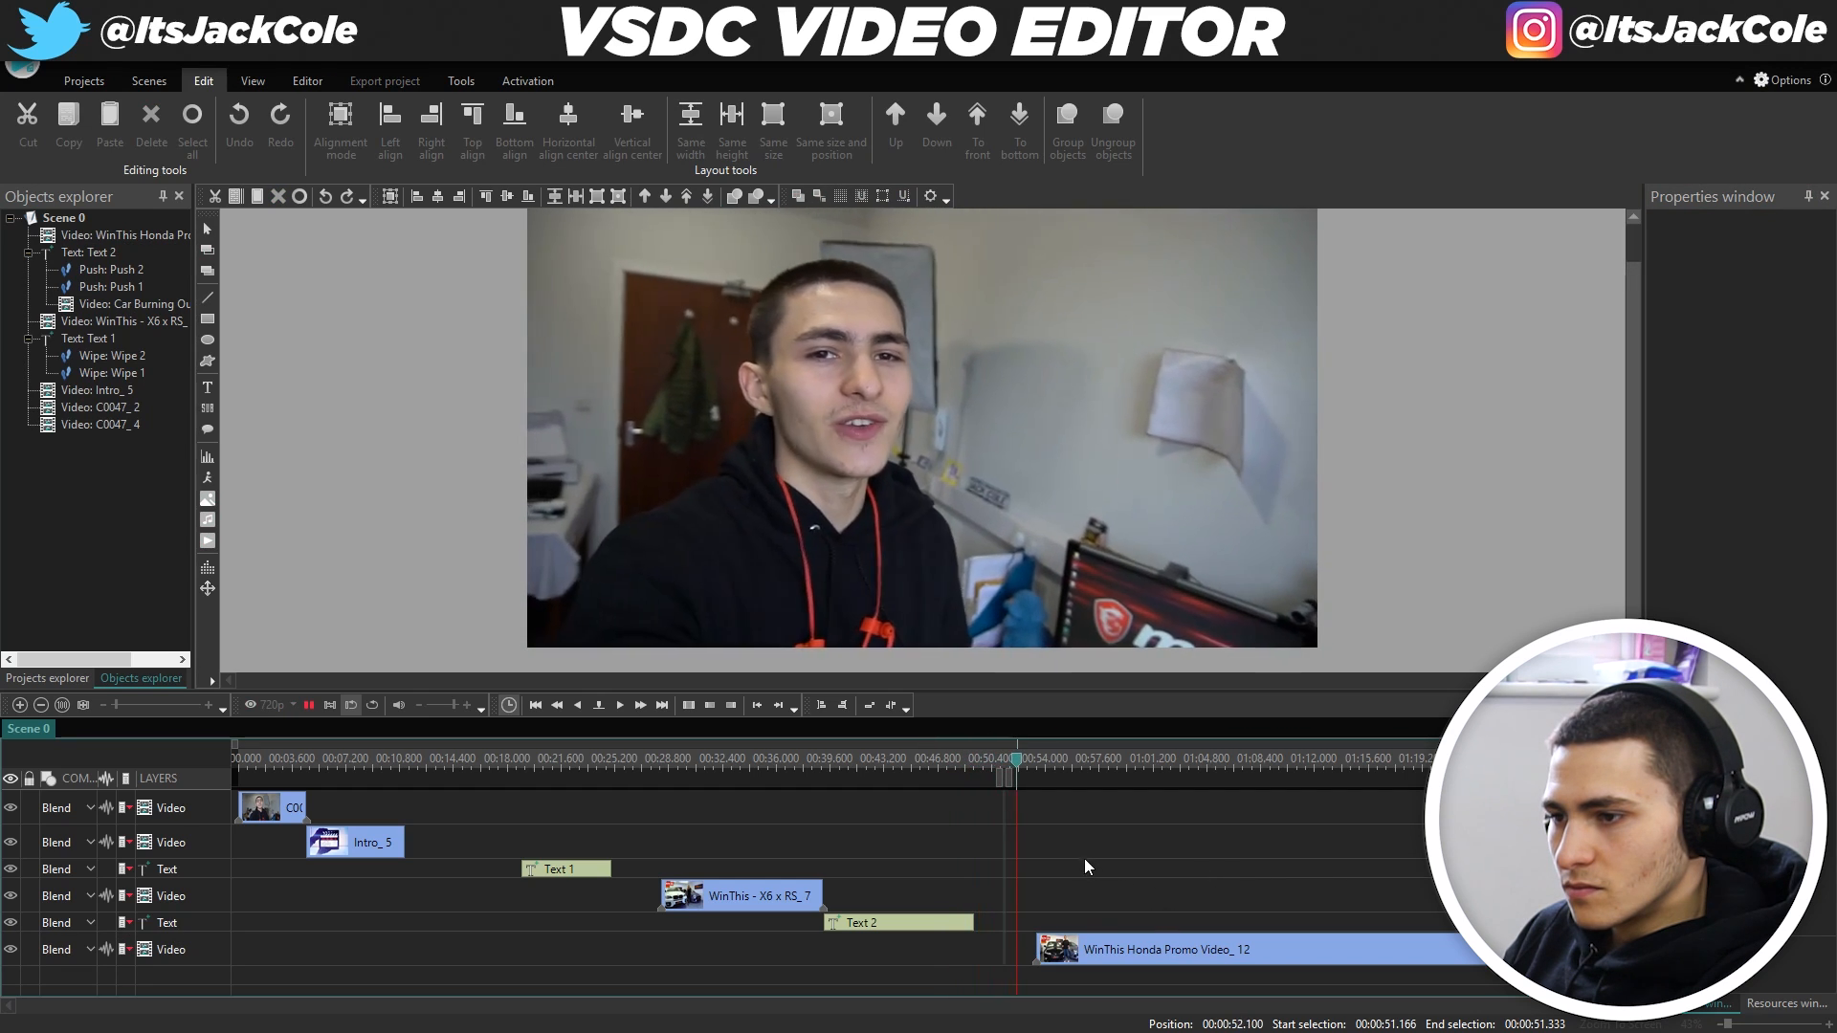
key("space")
left_click(1030, 755)
left_click(1064, 950)
left_click_drag(1065, 953, 1065, 955)
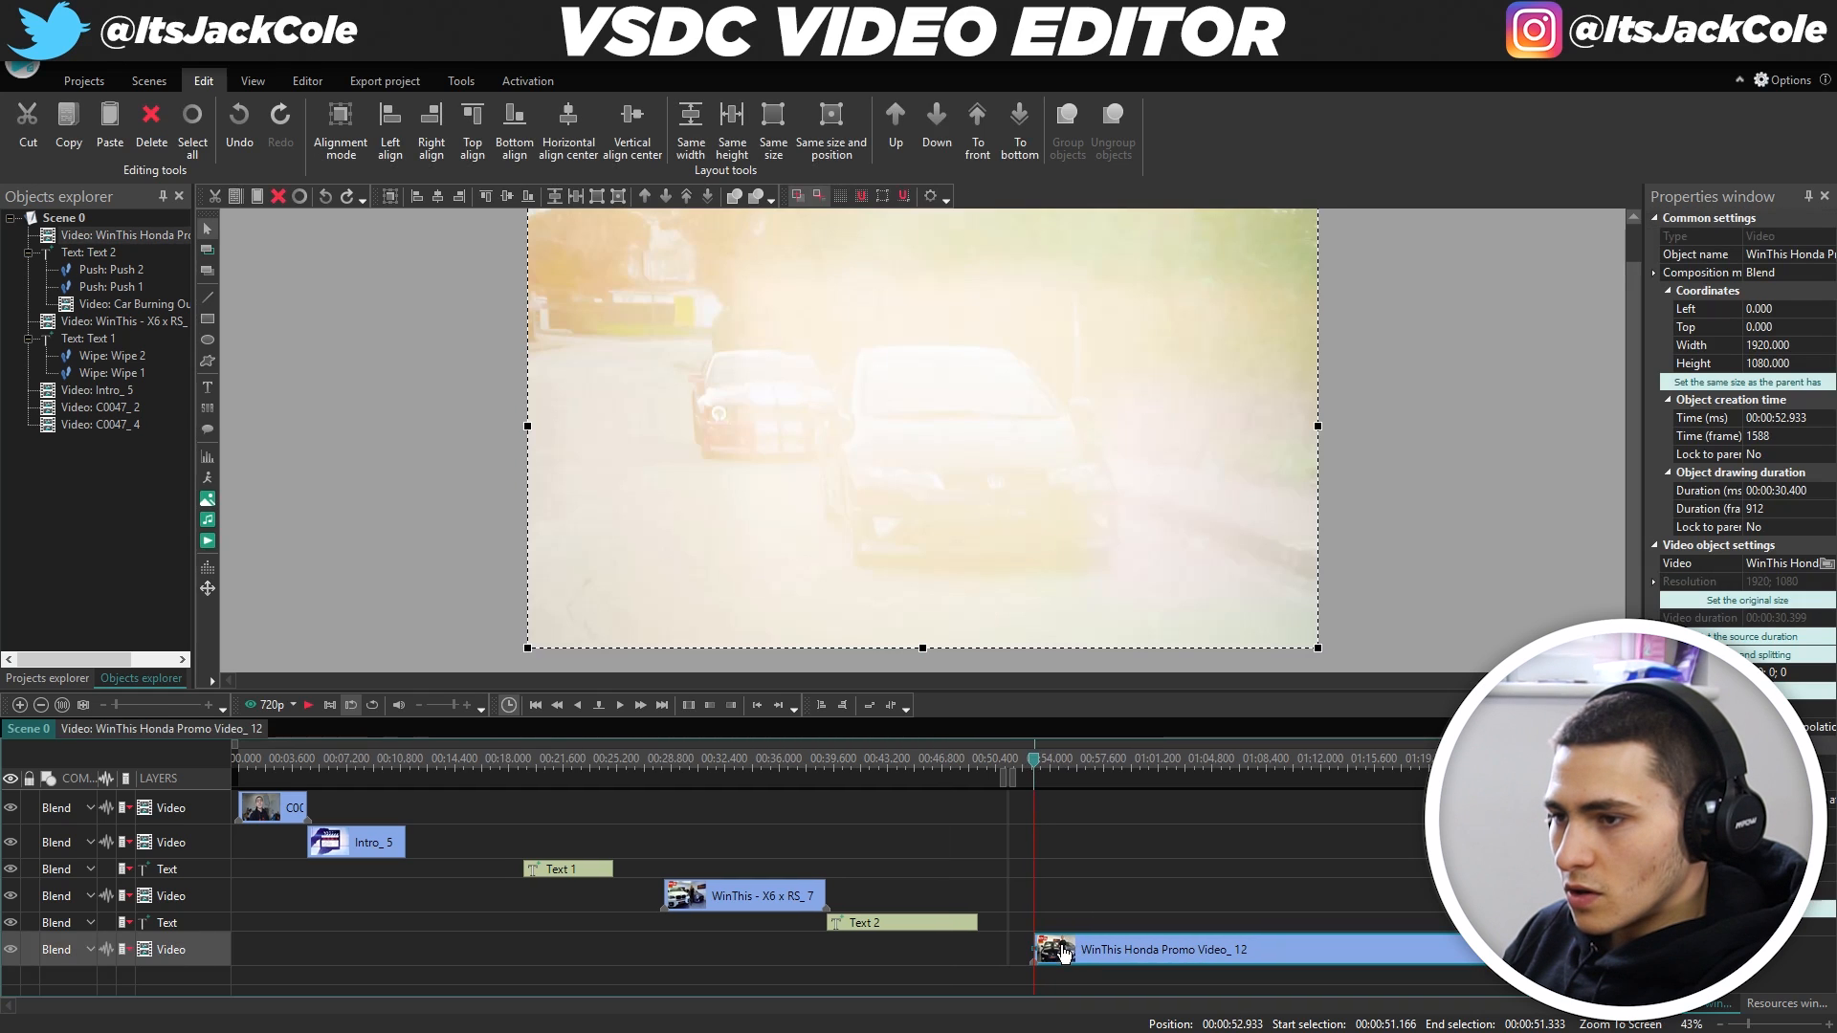
Play the Honda clip from its start and place the playhead at 00:01:03.100 as its cut point.
left_click(1159, 908)
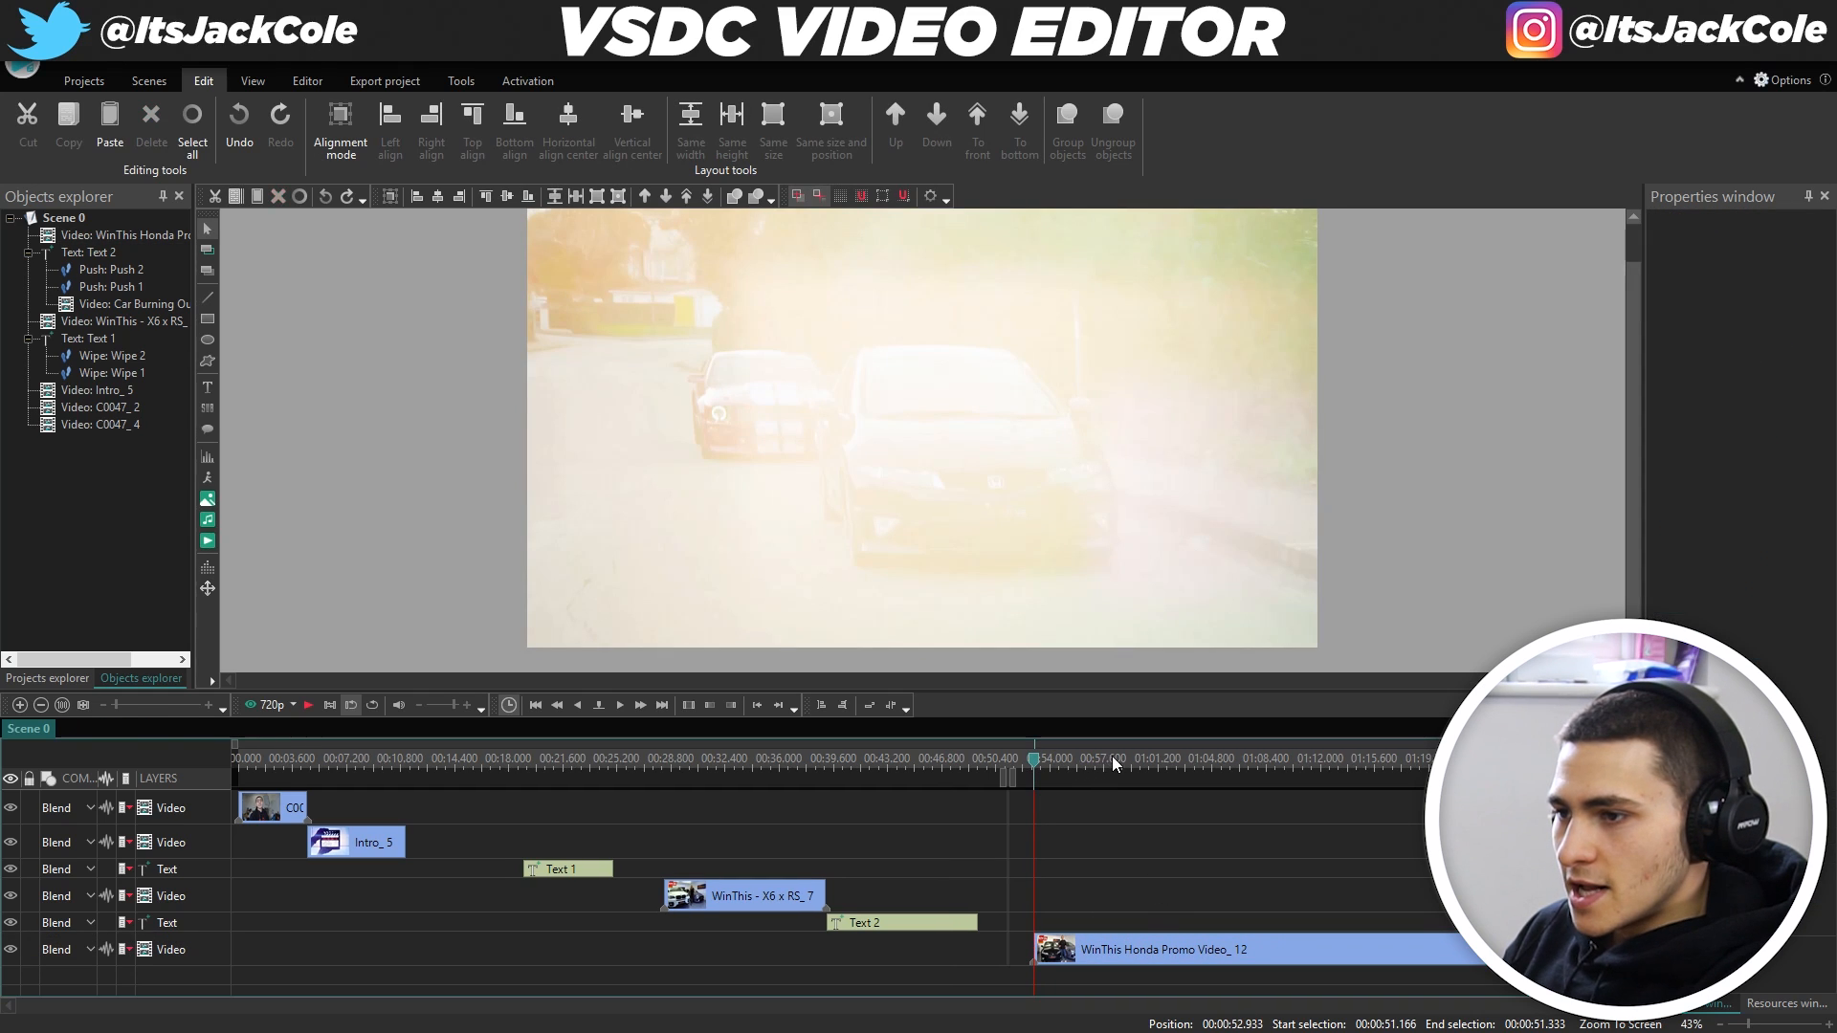
key("space")
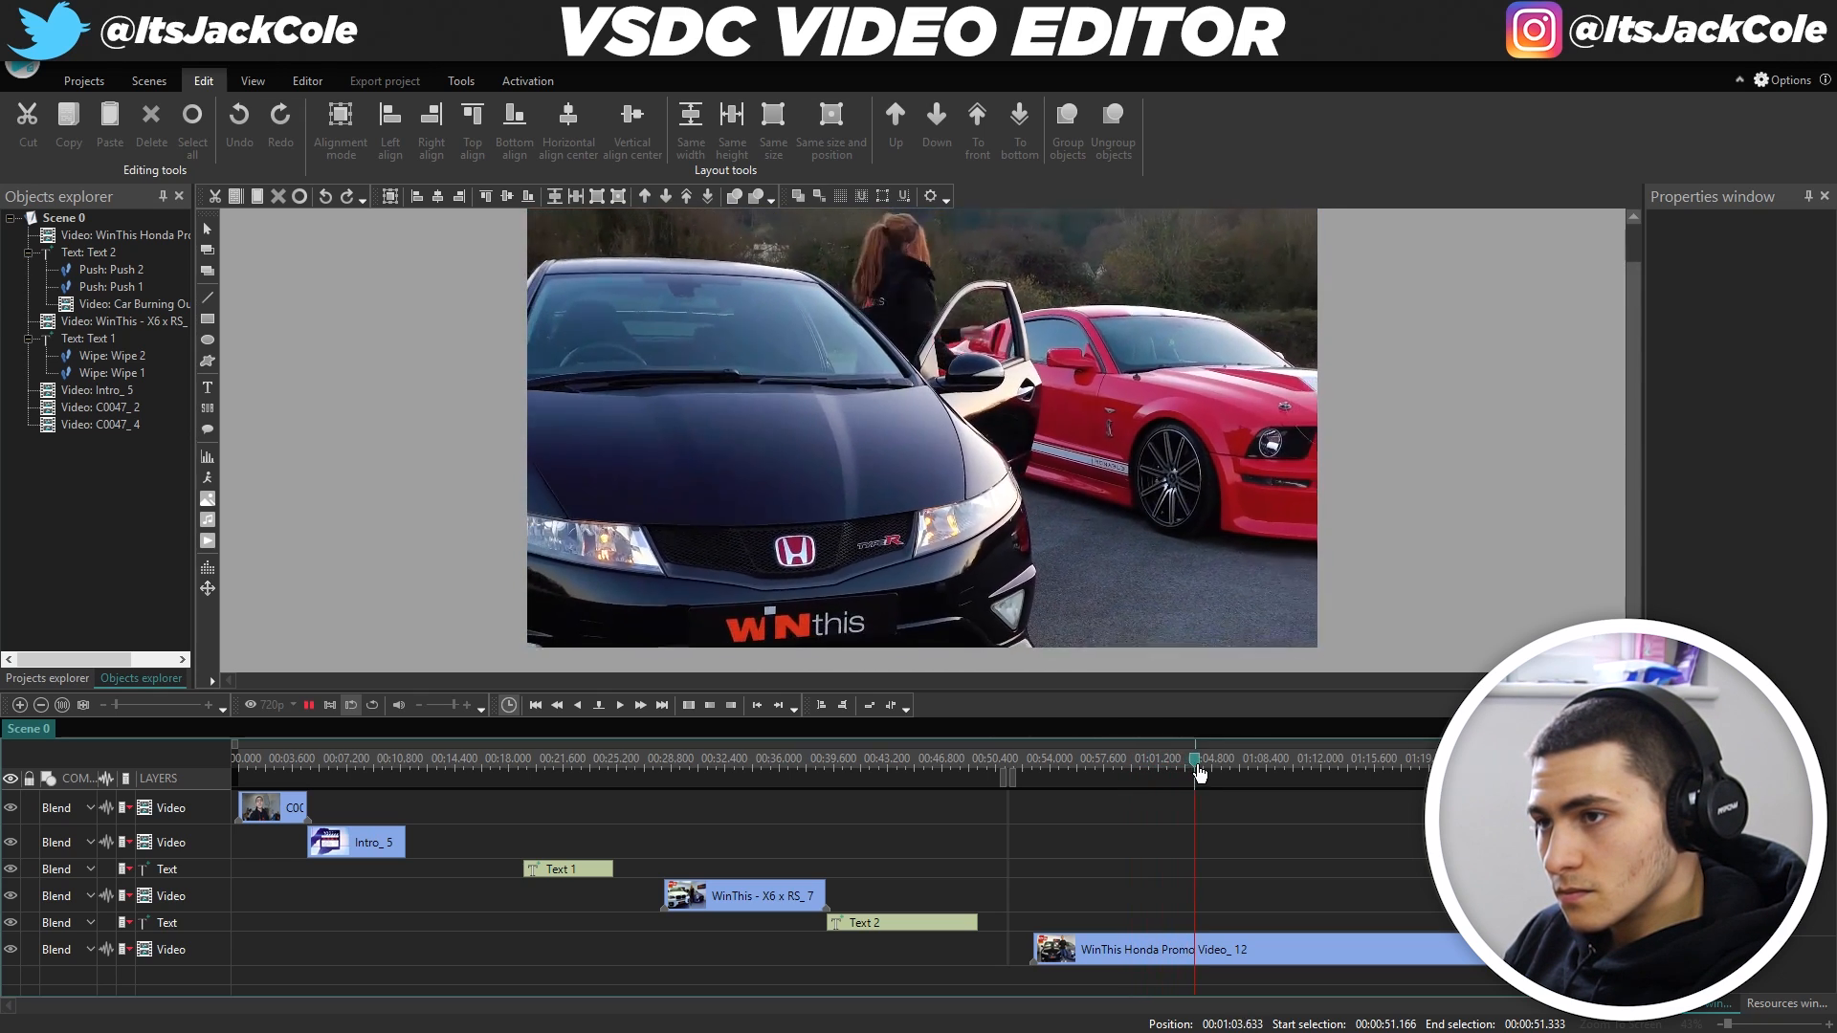
key("space")
left_click(1192, 763)
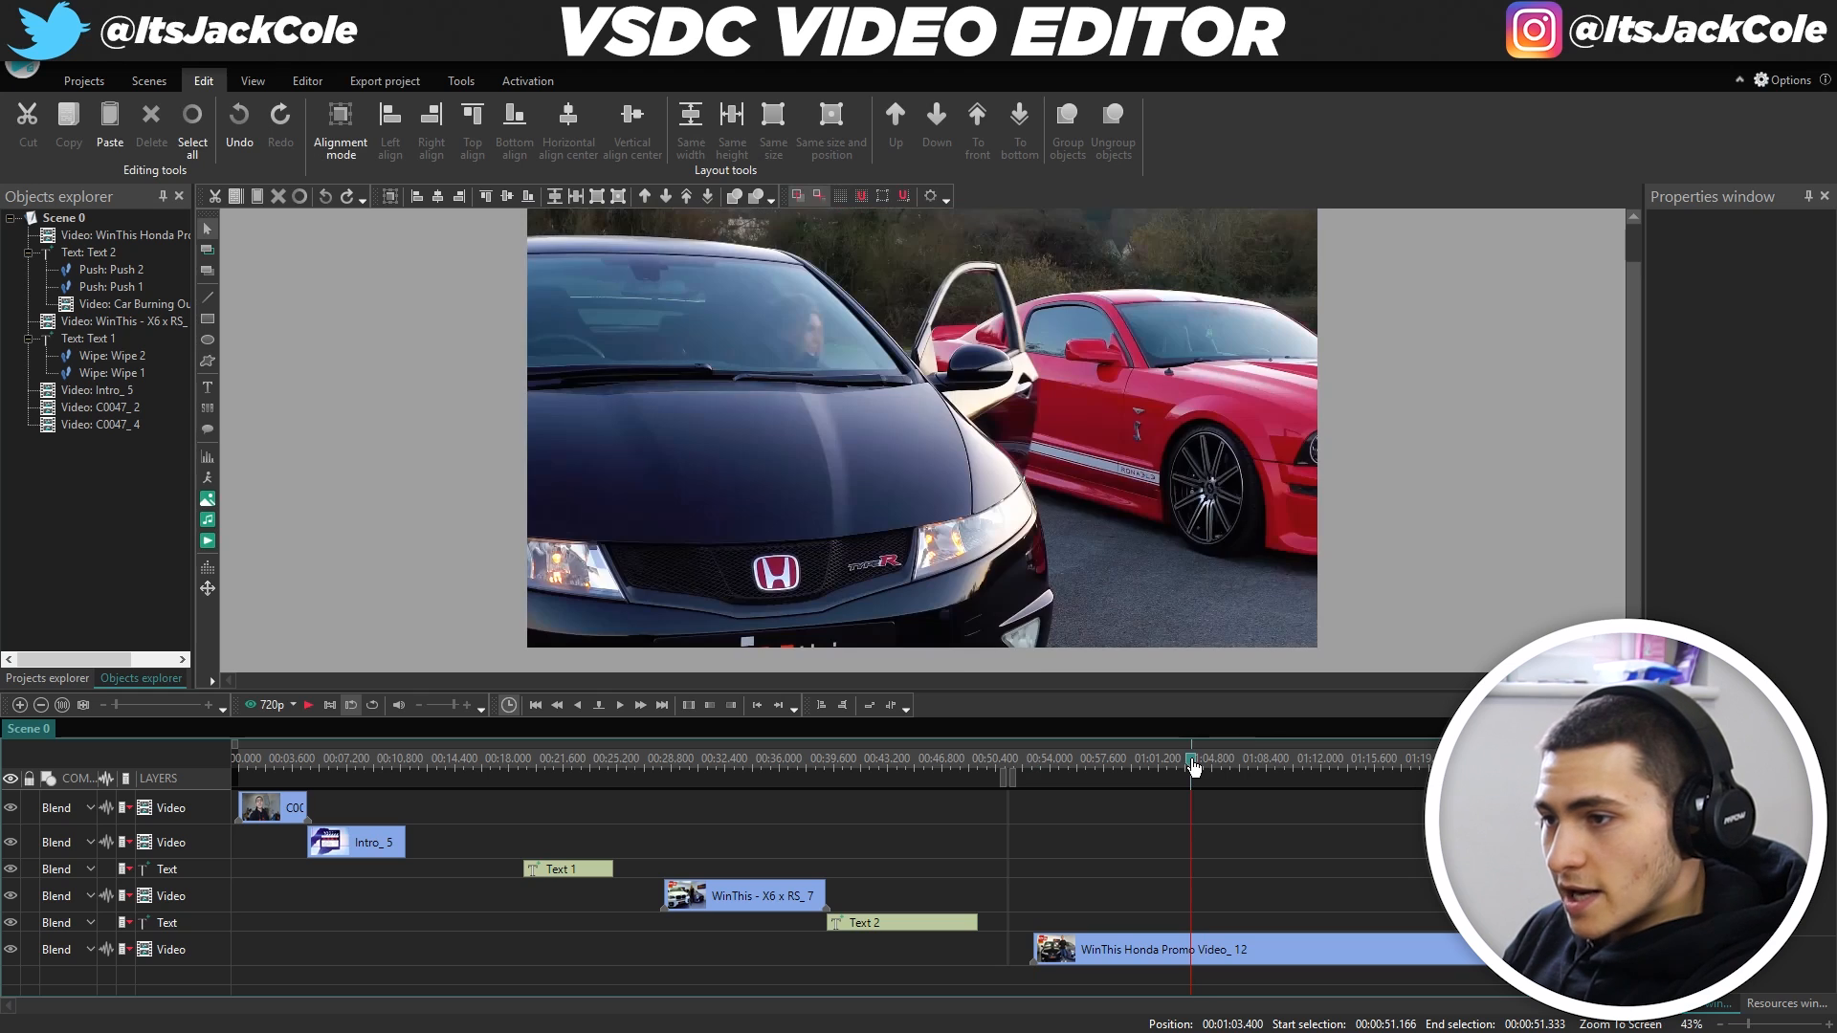
left_click(1187, 766)
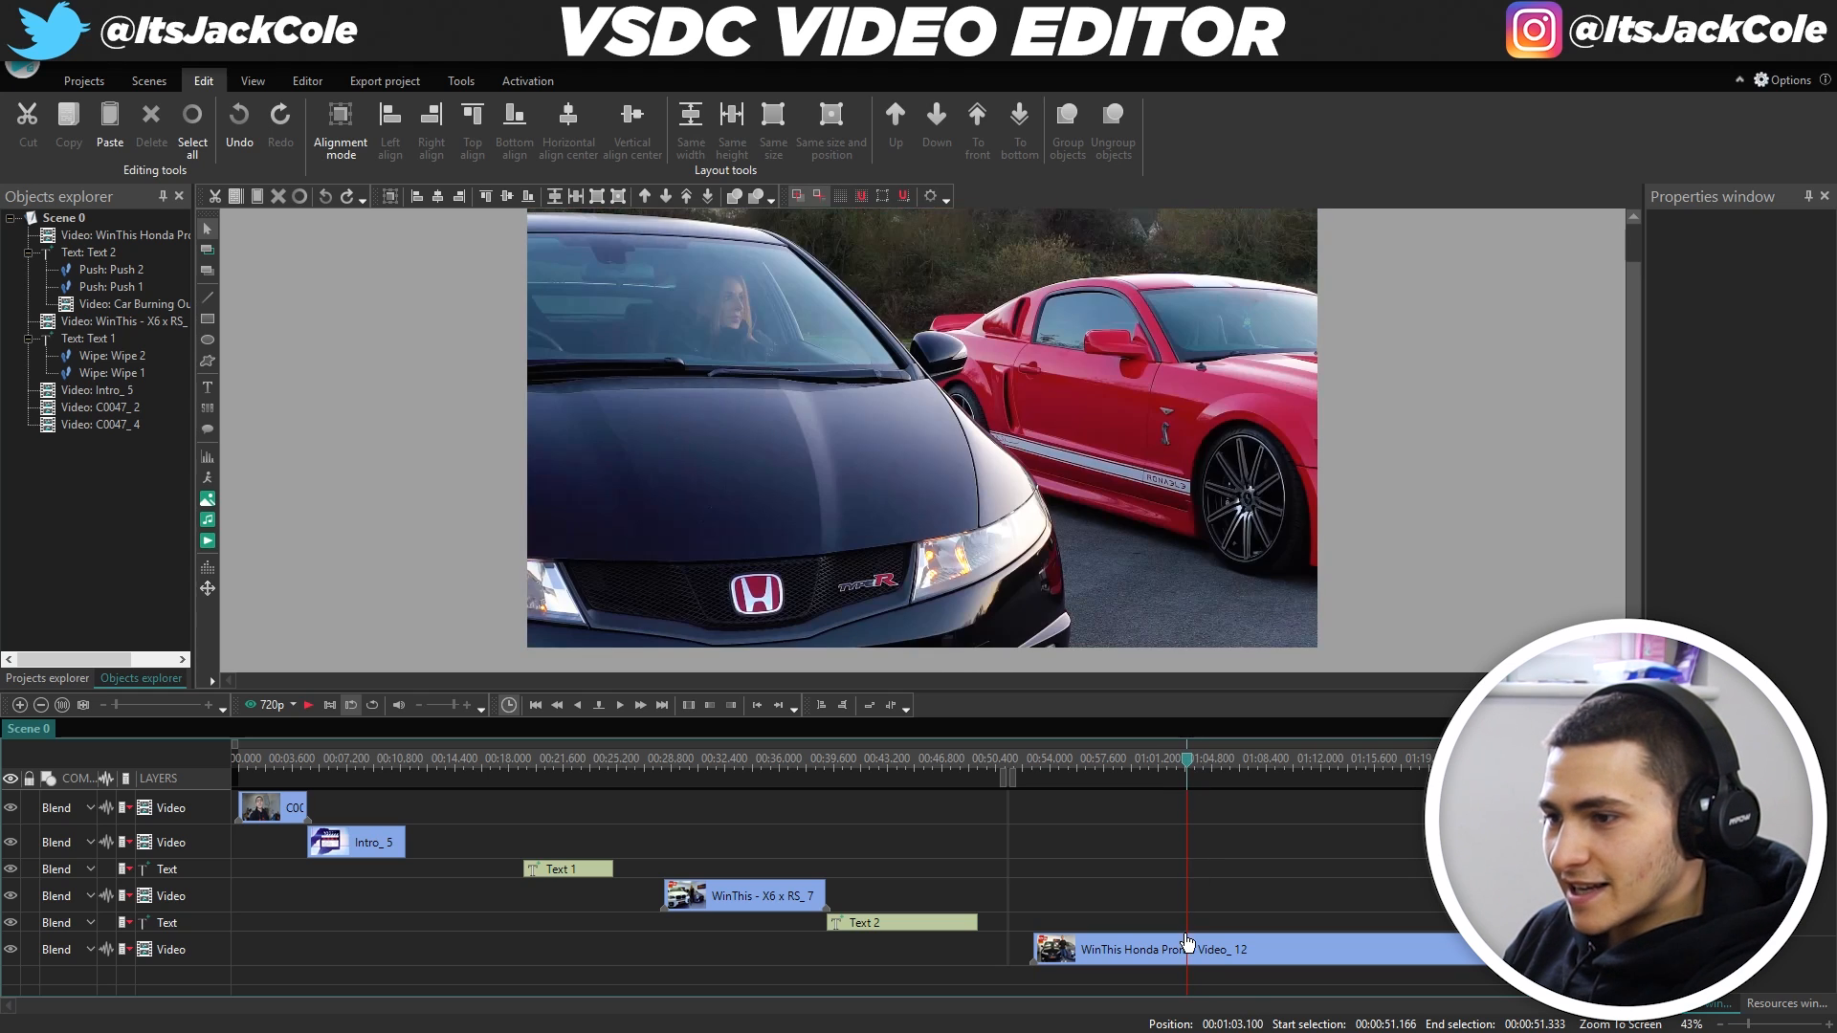
Split the Honda clip at the playhead and delete the part after the cut.
left_click(1191, 958)
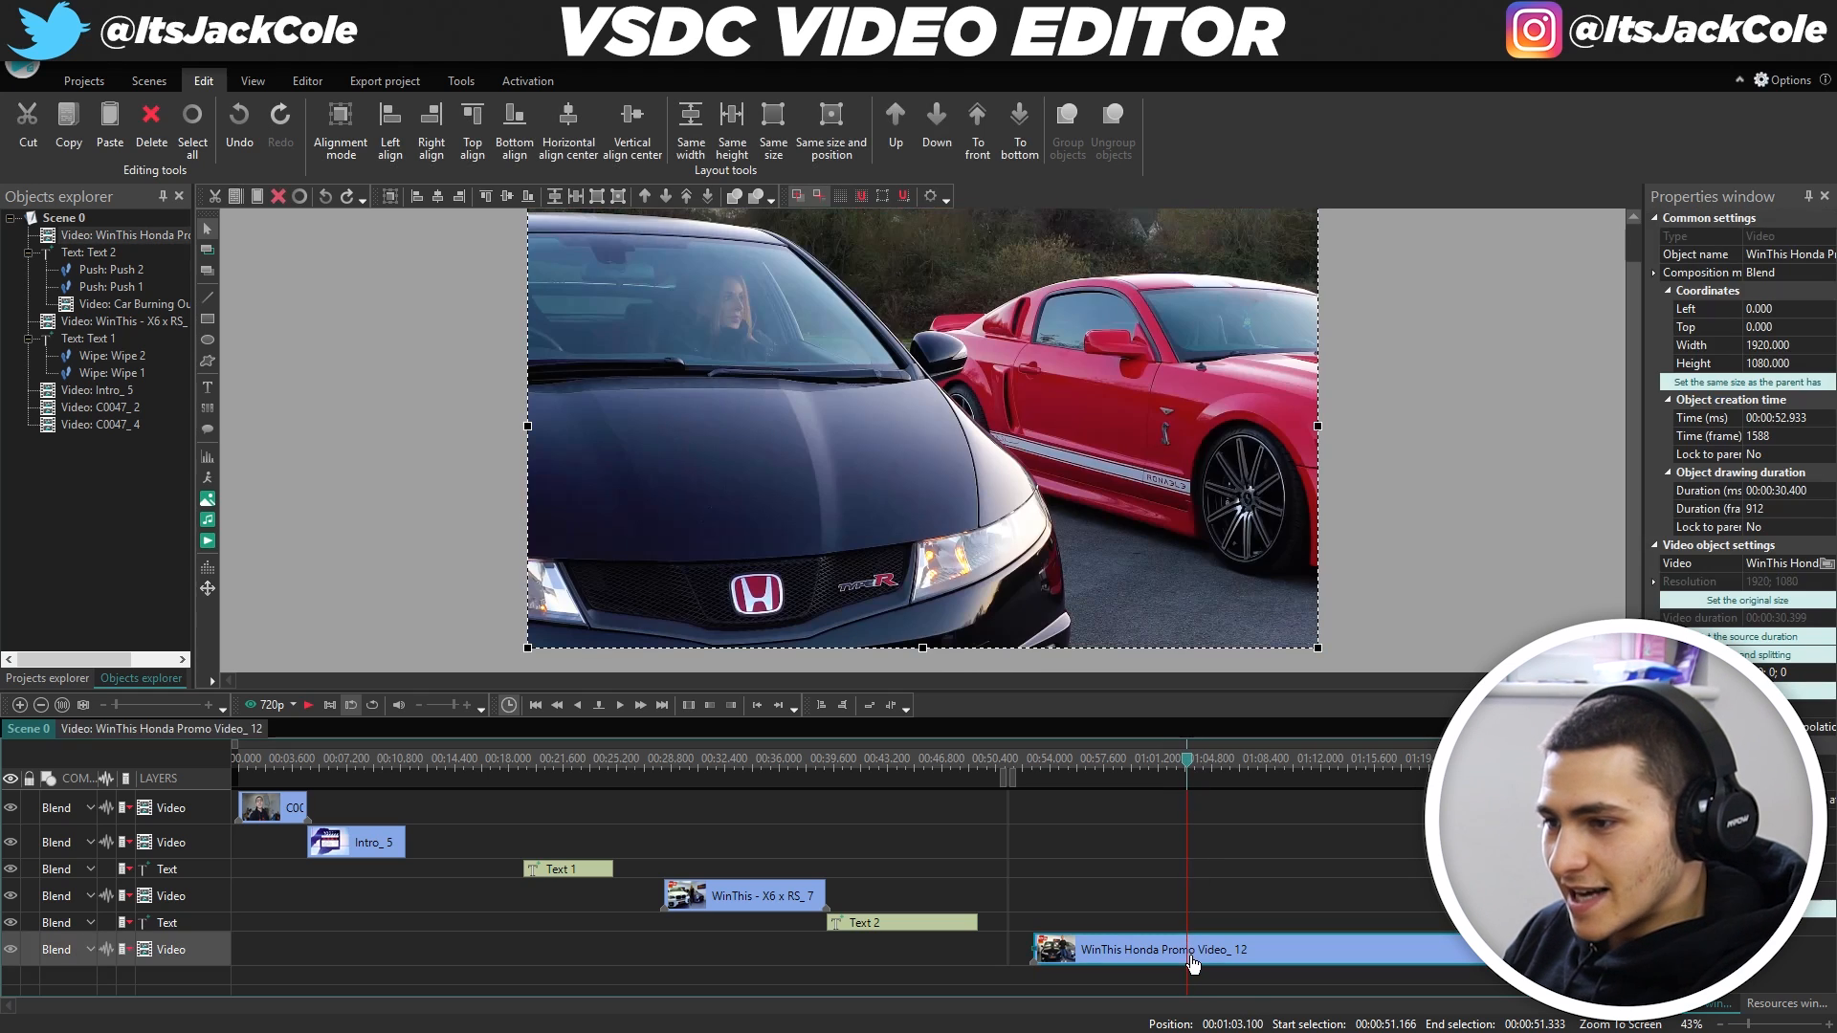
left_click(298, 83)
left_click(266, 142)
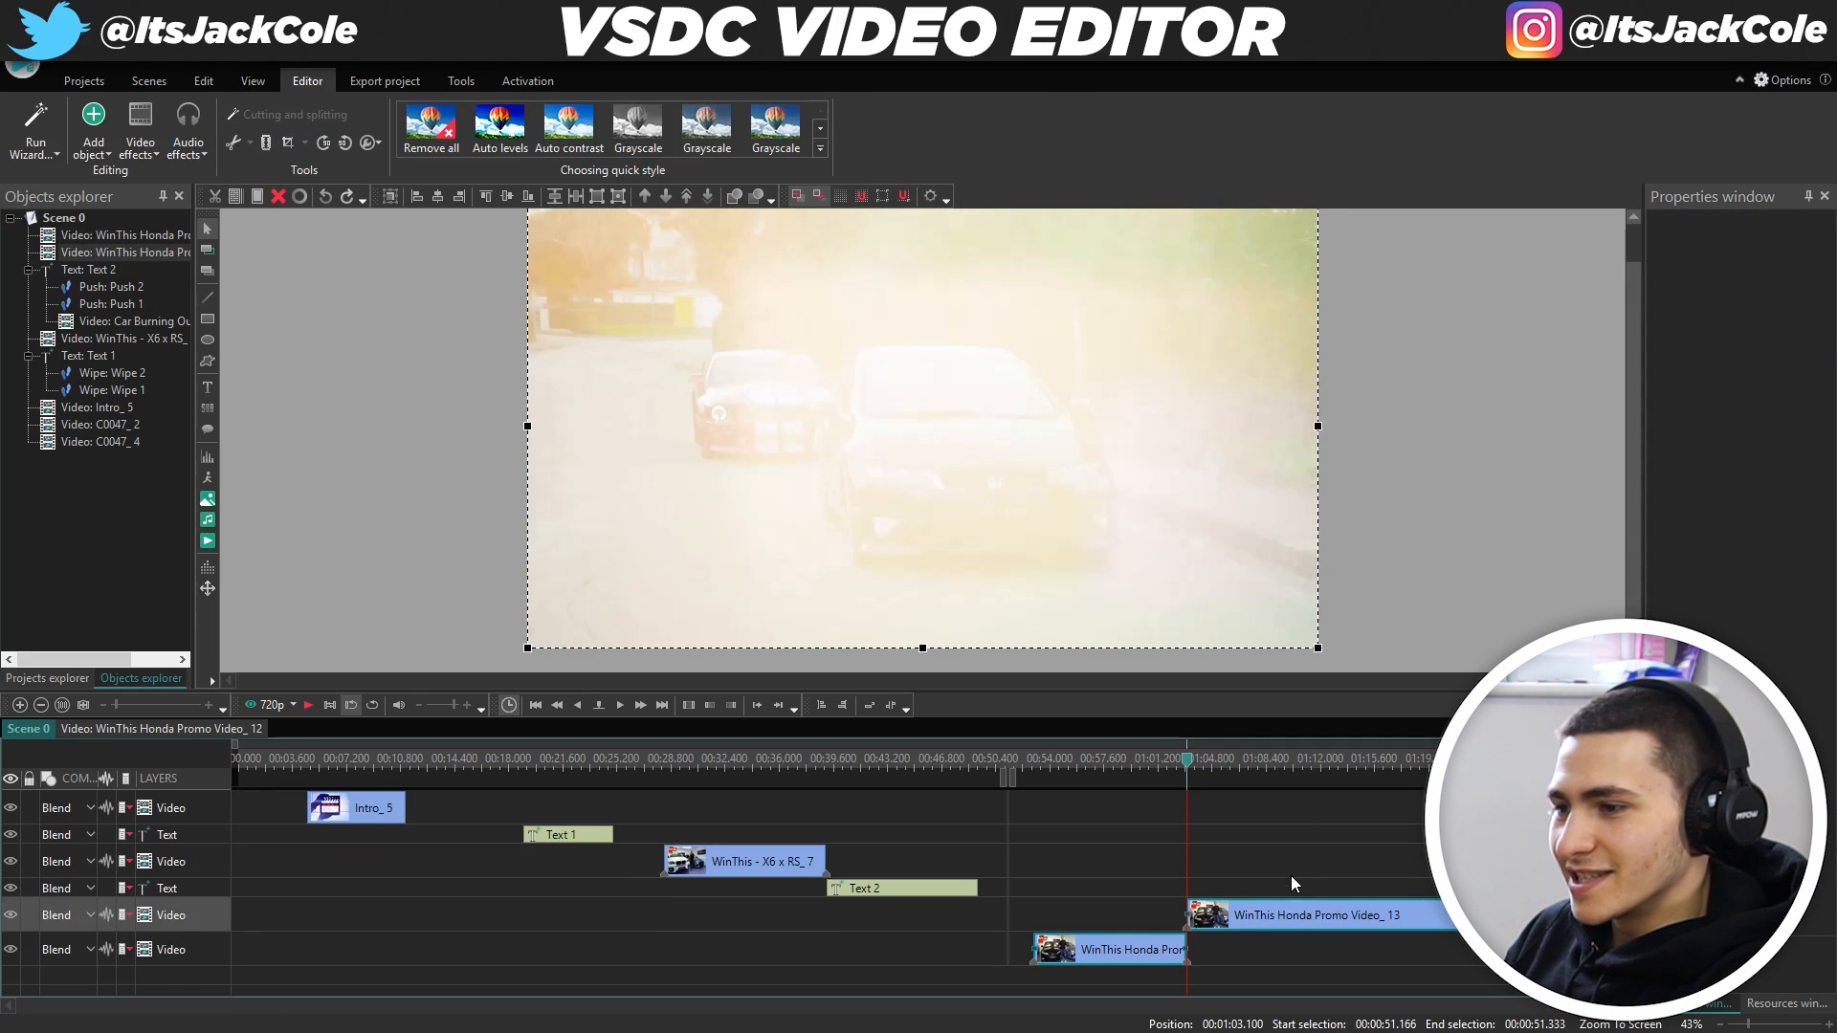
left_click(1270, 920)
key("Delete")
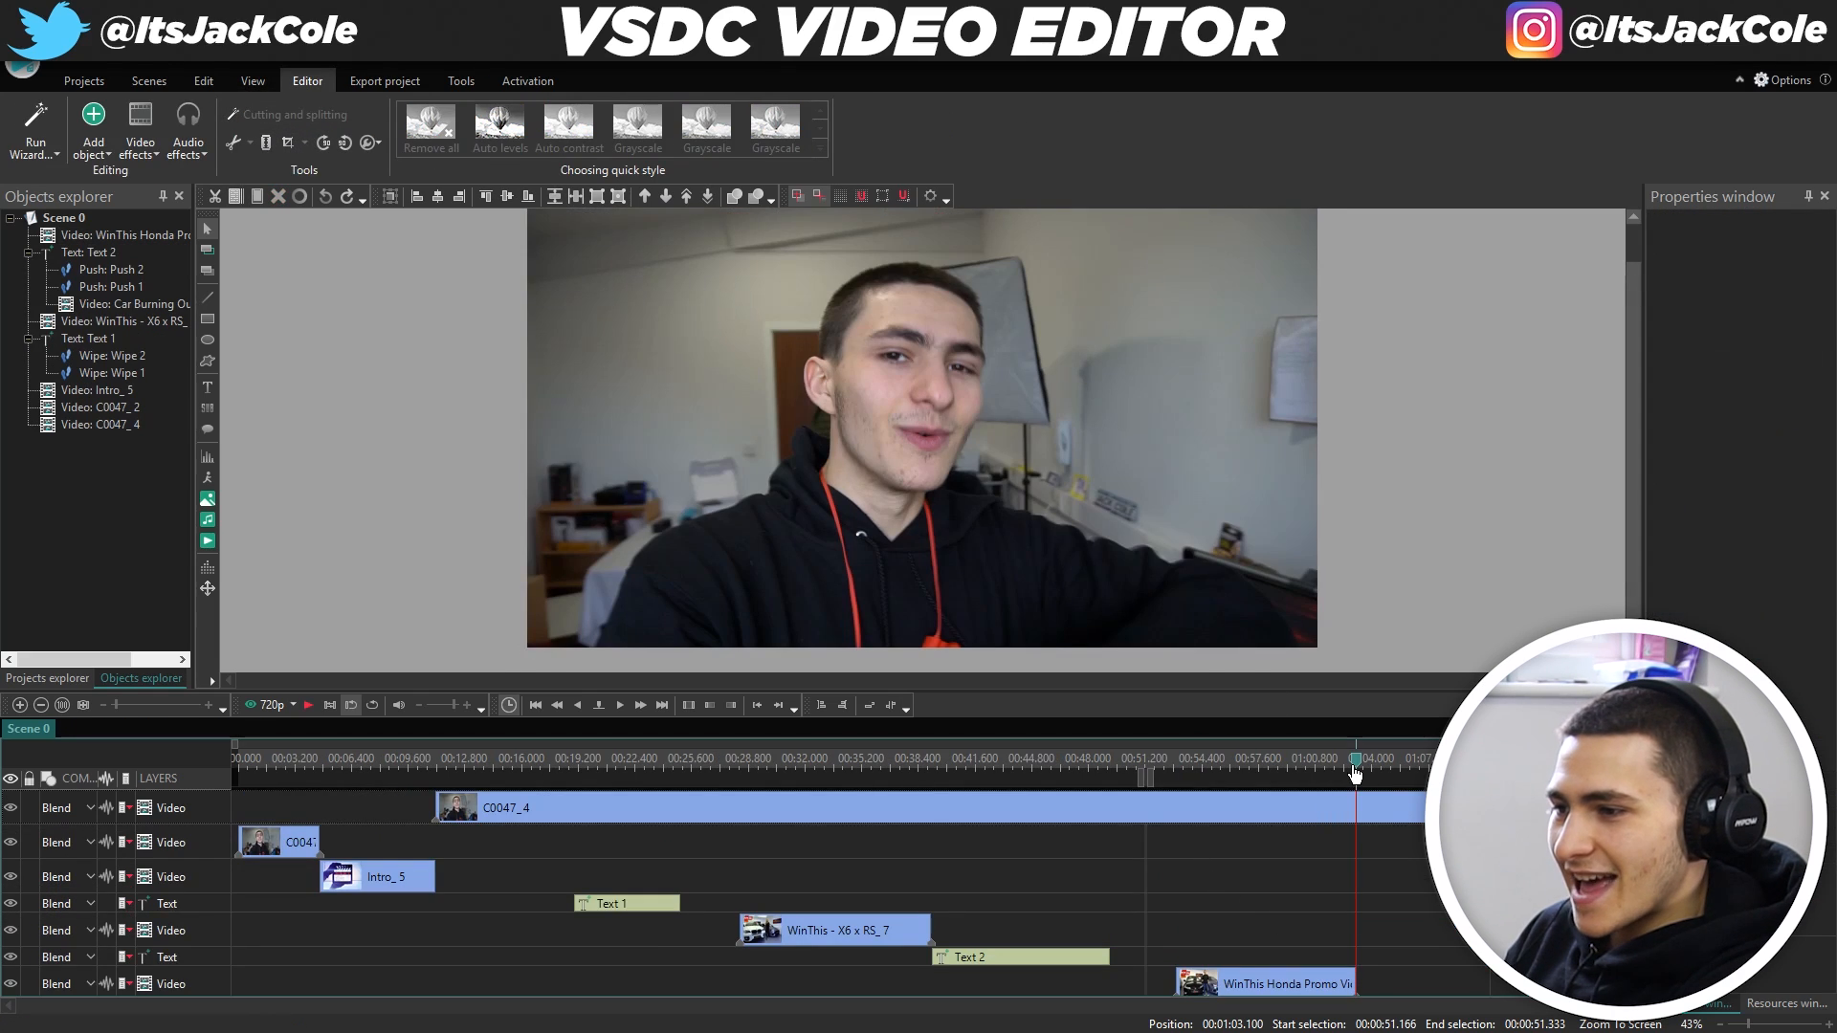
Return the playhead to the start of the scene and play back the whole edit.
left_click_drag(1354, 764, 4, 840)
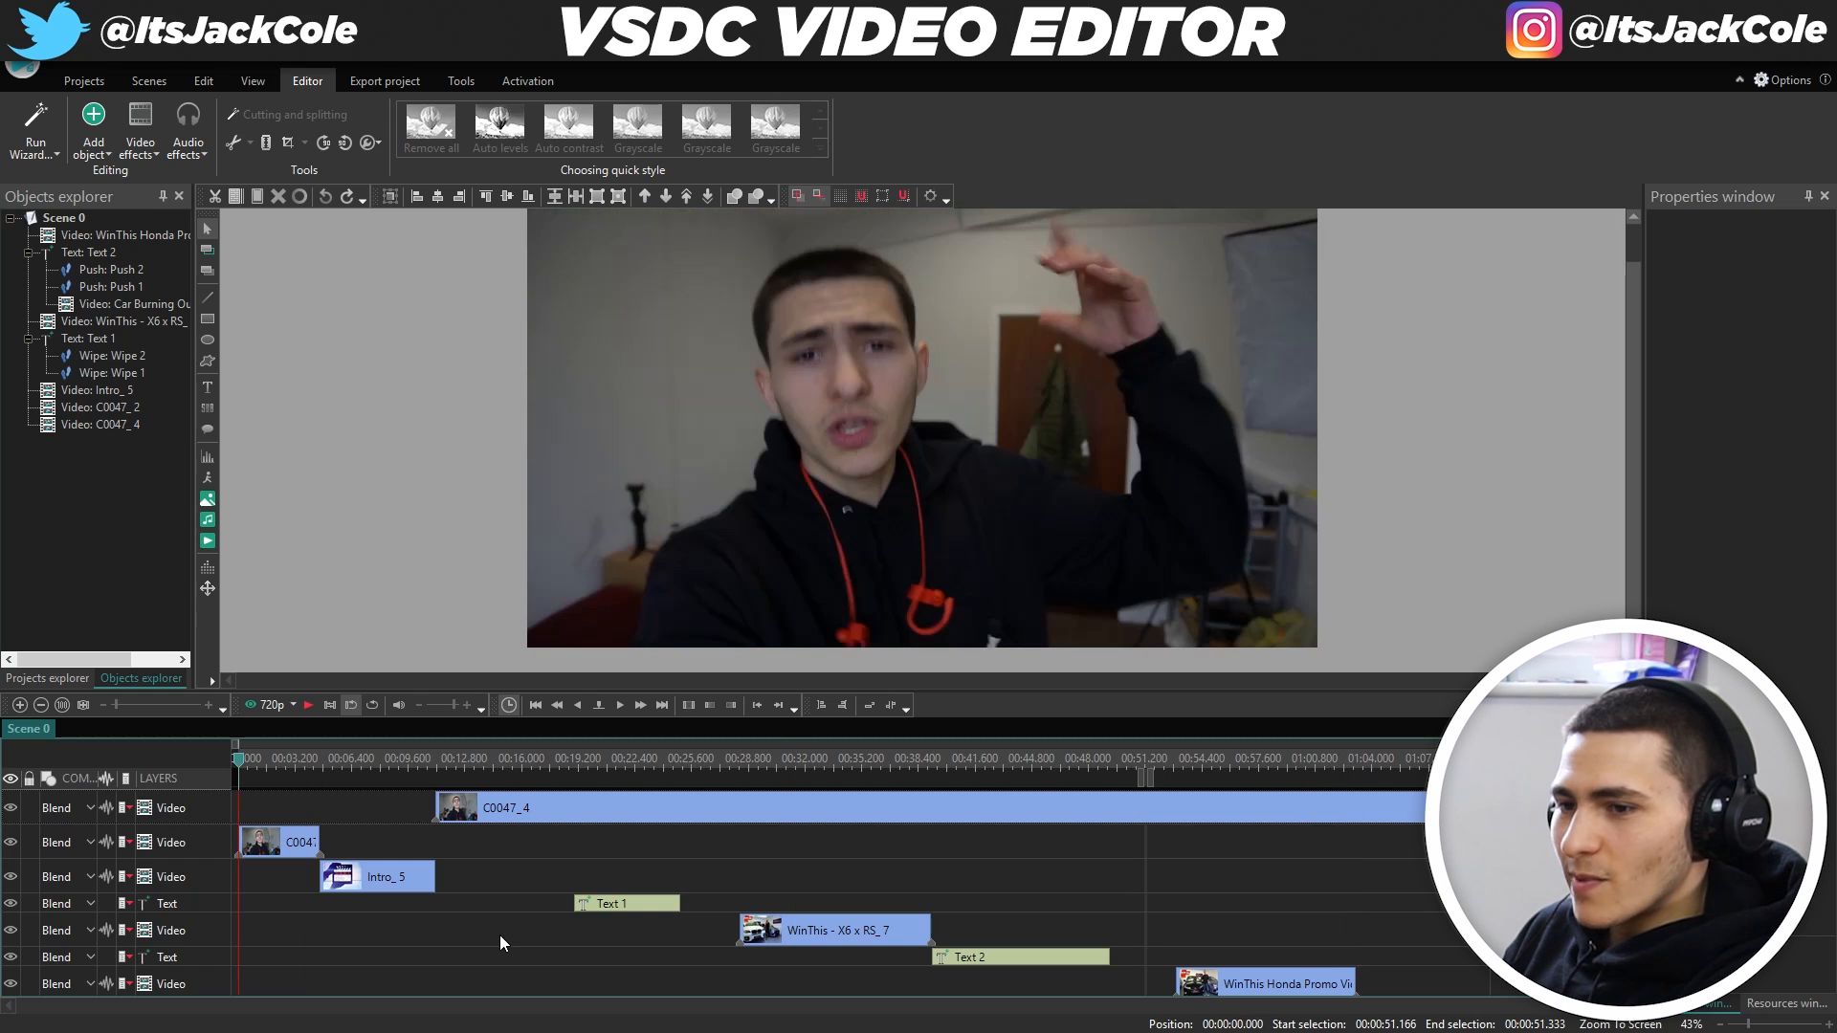
scroll(514, 911, "down", 1)
scroll(515, 911, "up", 1)
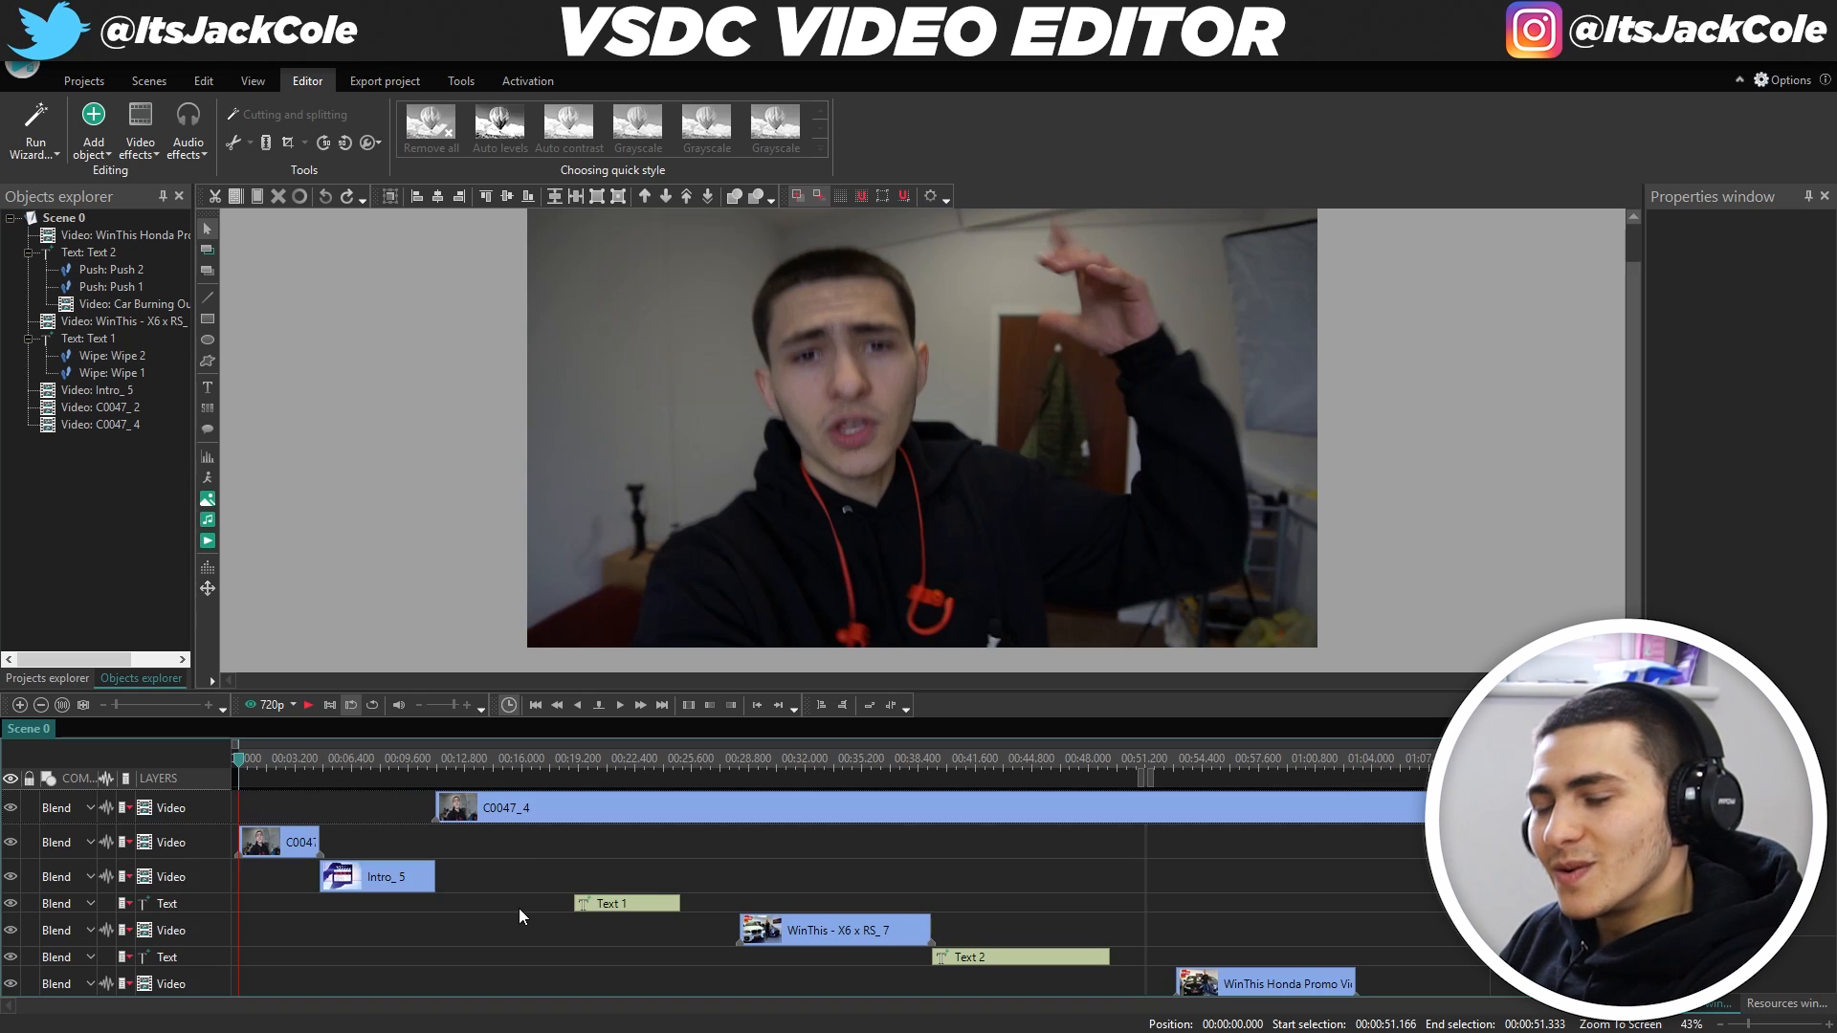
key("space")
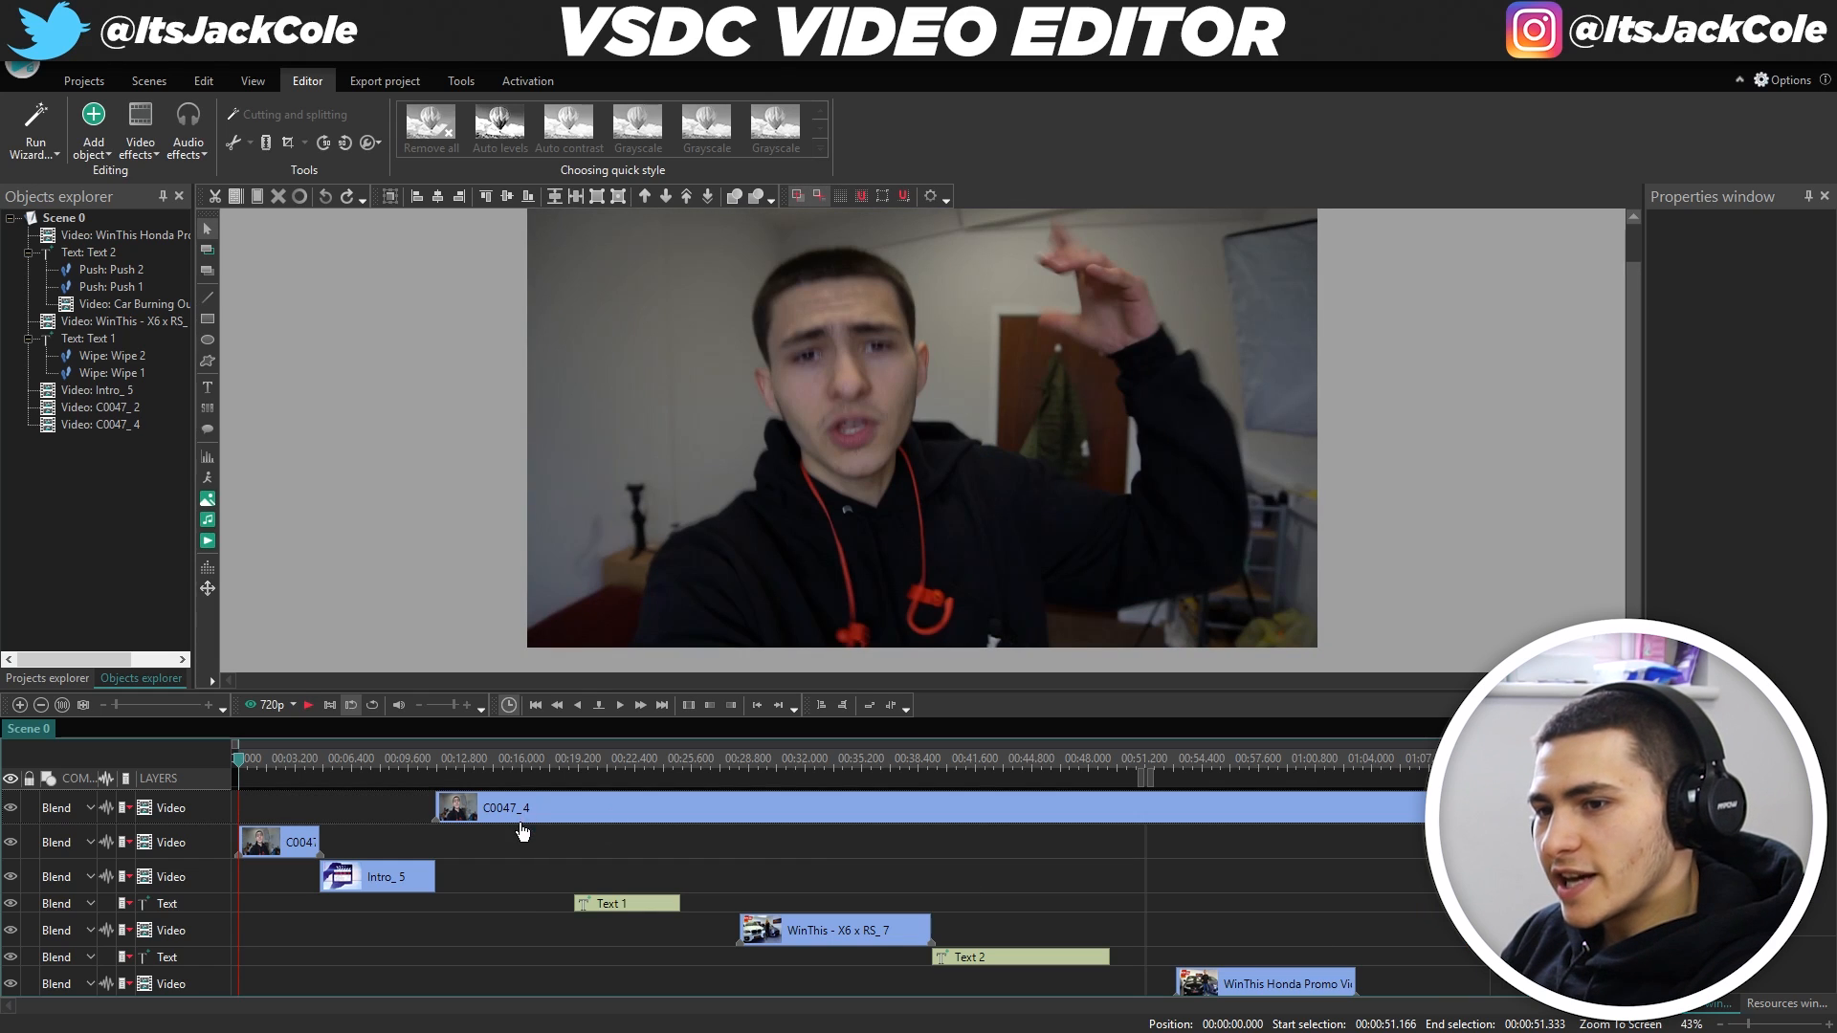
Open the BEHIND THE SCENES title's own timeline, inspect its Wipe 2 transition and return to the main scene.
left_click(578, 759)
double_click(608, 911)
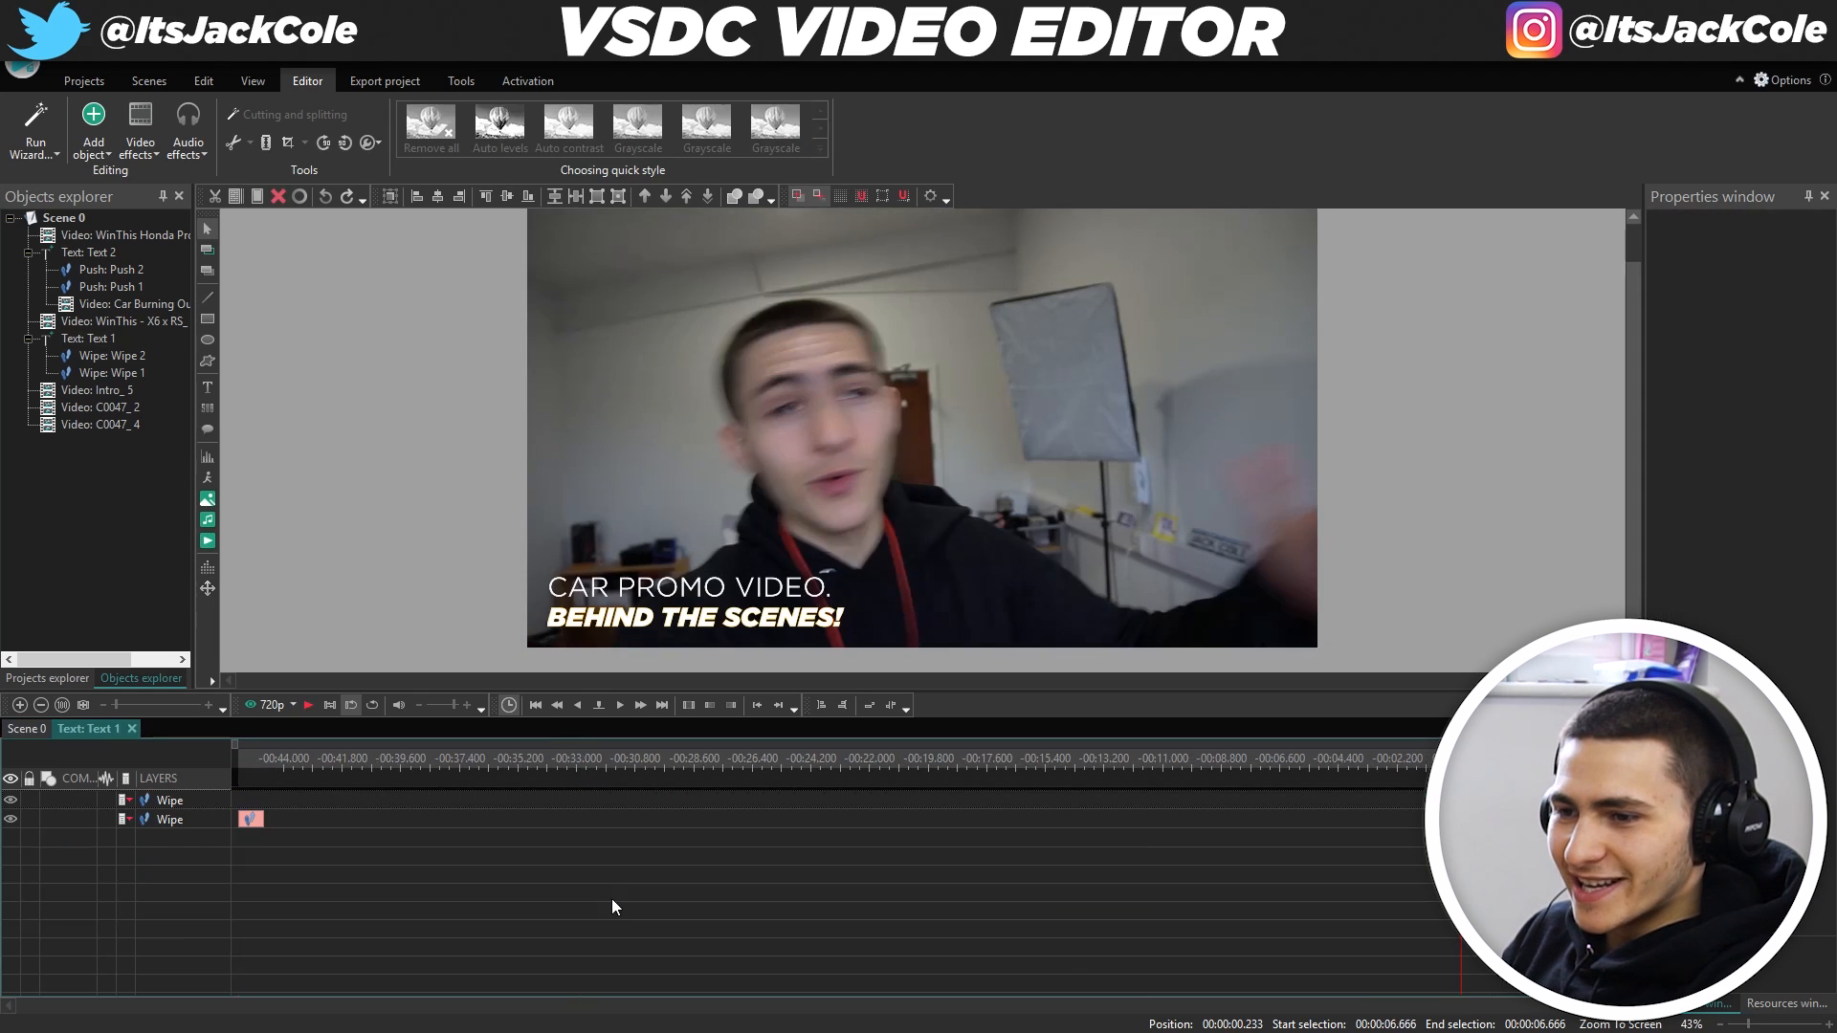
left_click(248, 820)
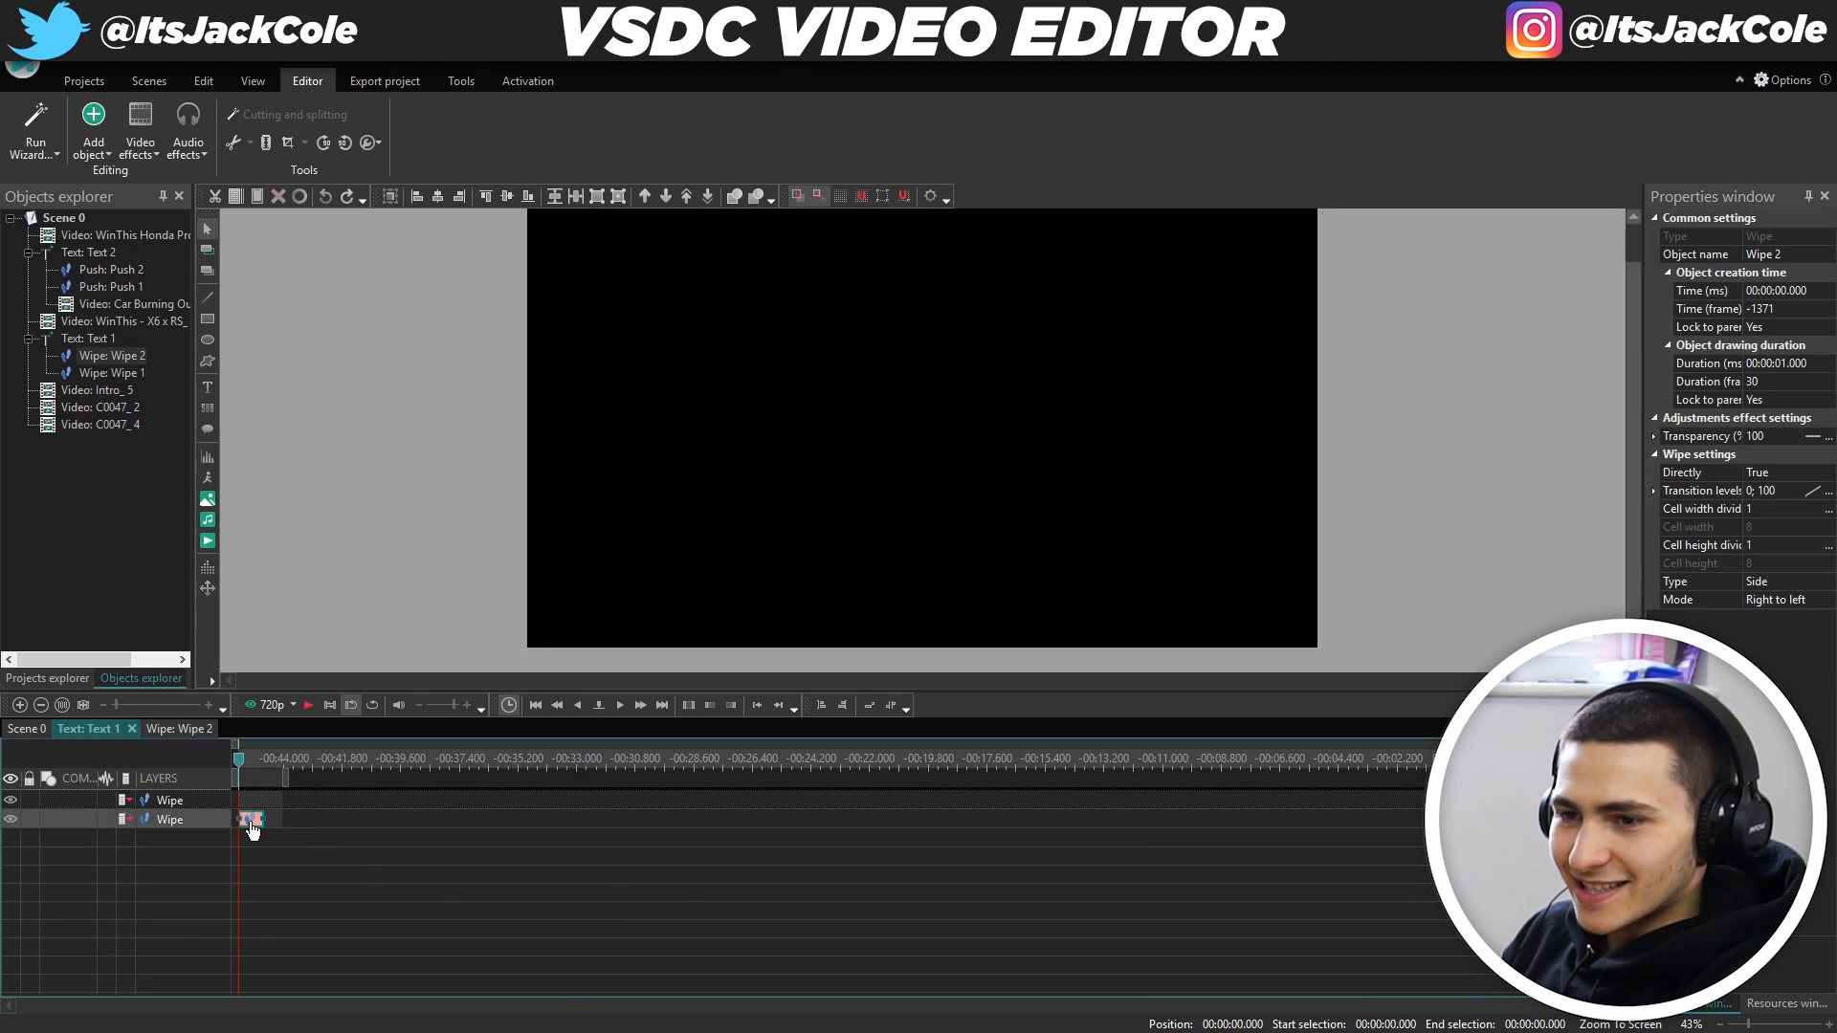
left_click_drag(285, 778, 913, 819)
left_click(43, 729)
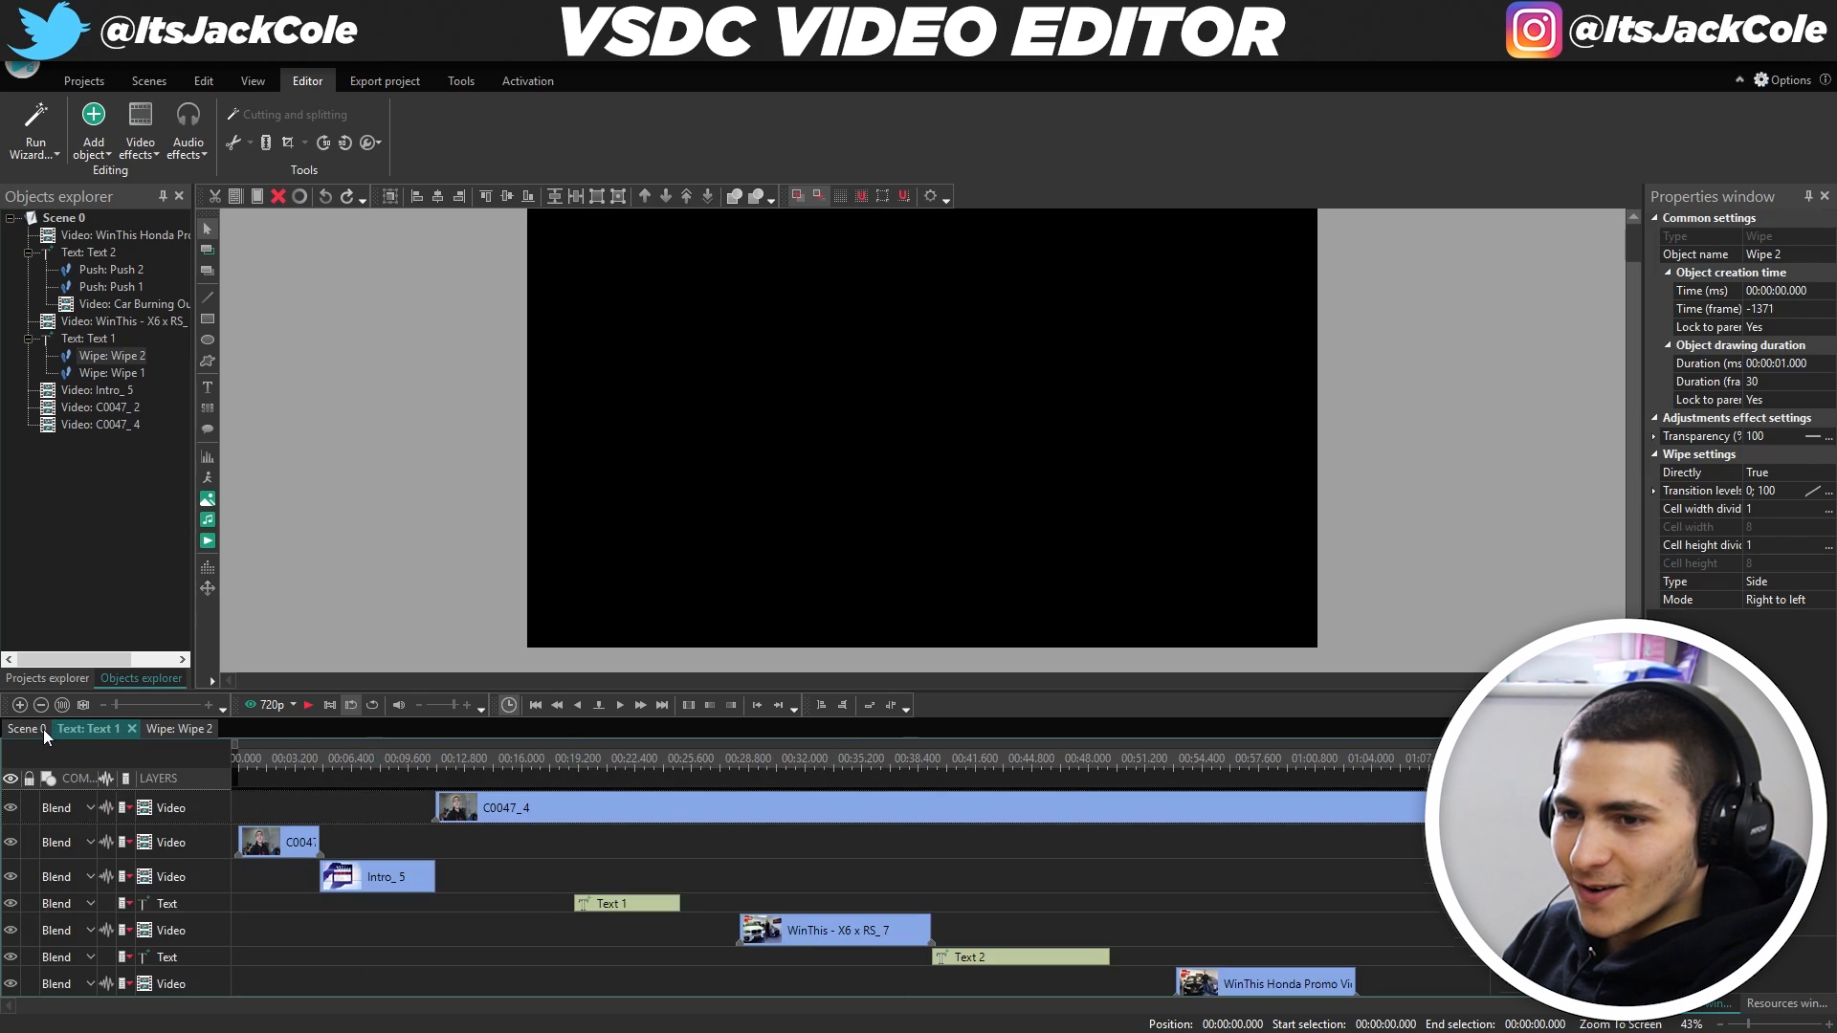
Clear the object selection and place the playhead at about 00:01:02.933, near the end of the Honda clip.
left_click(761, 851)
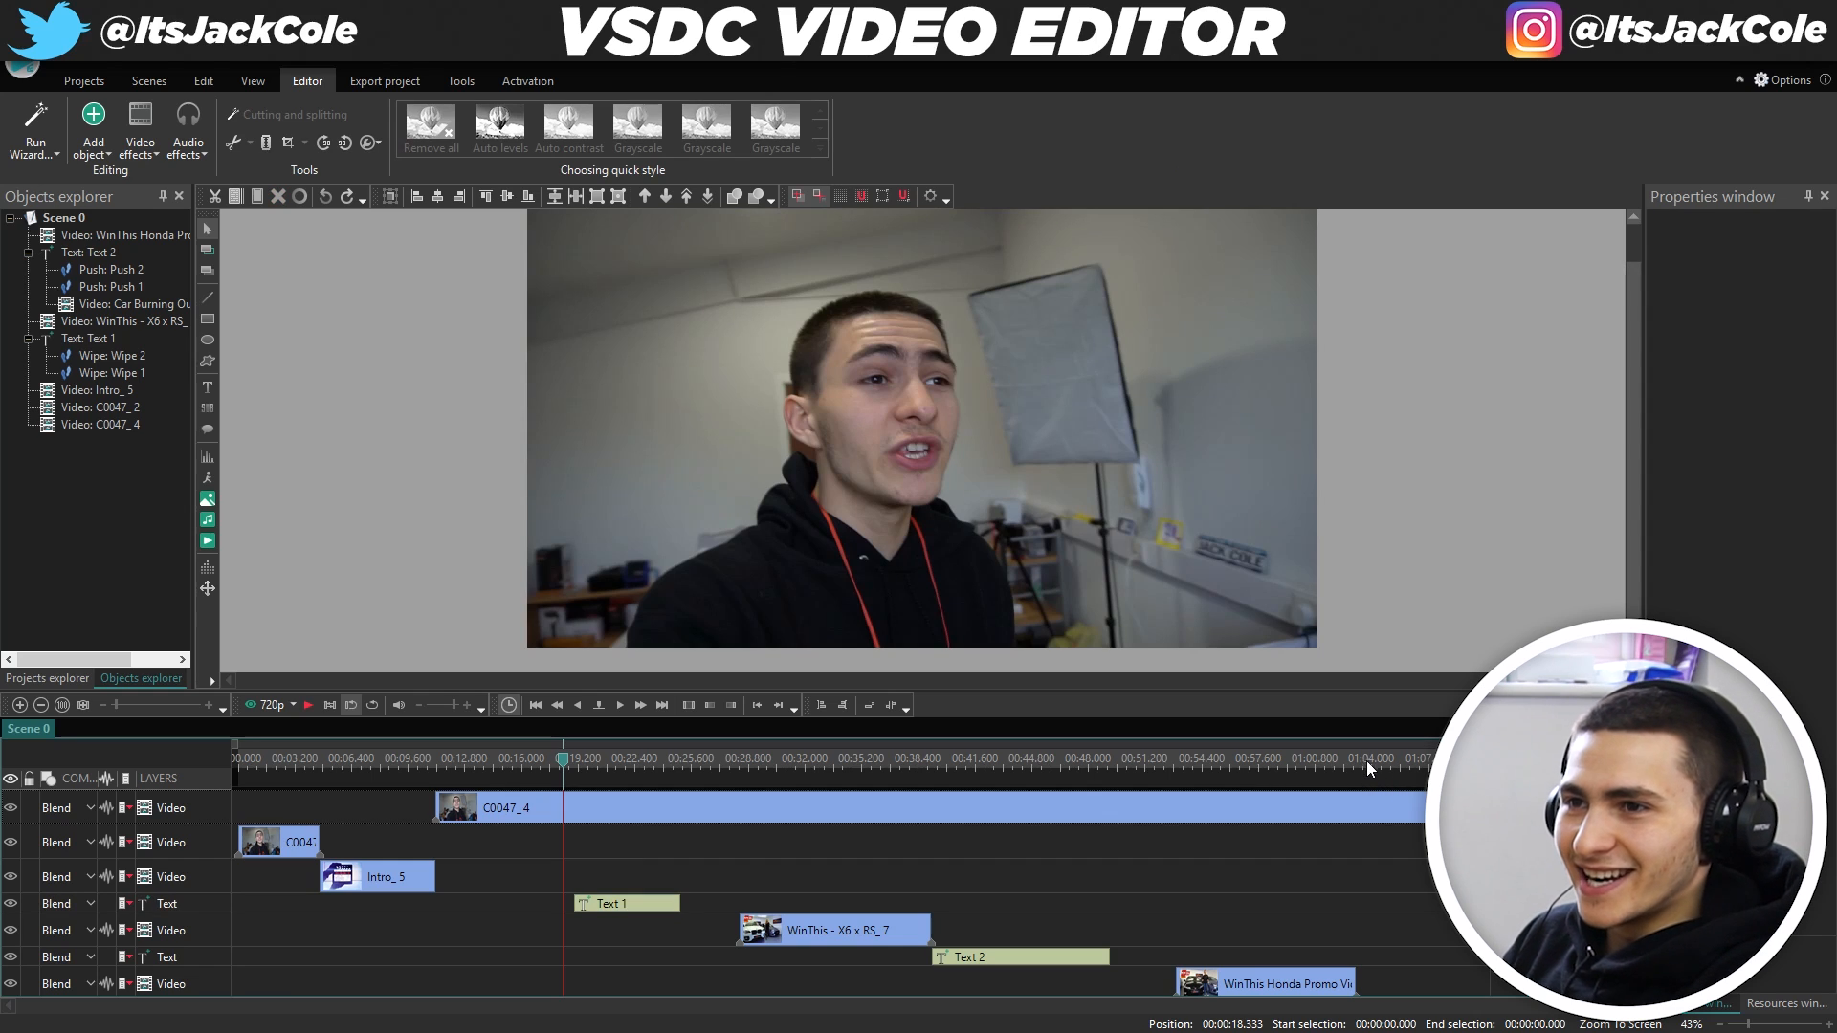
key("ctrl+a")
left_click(1312, 890)
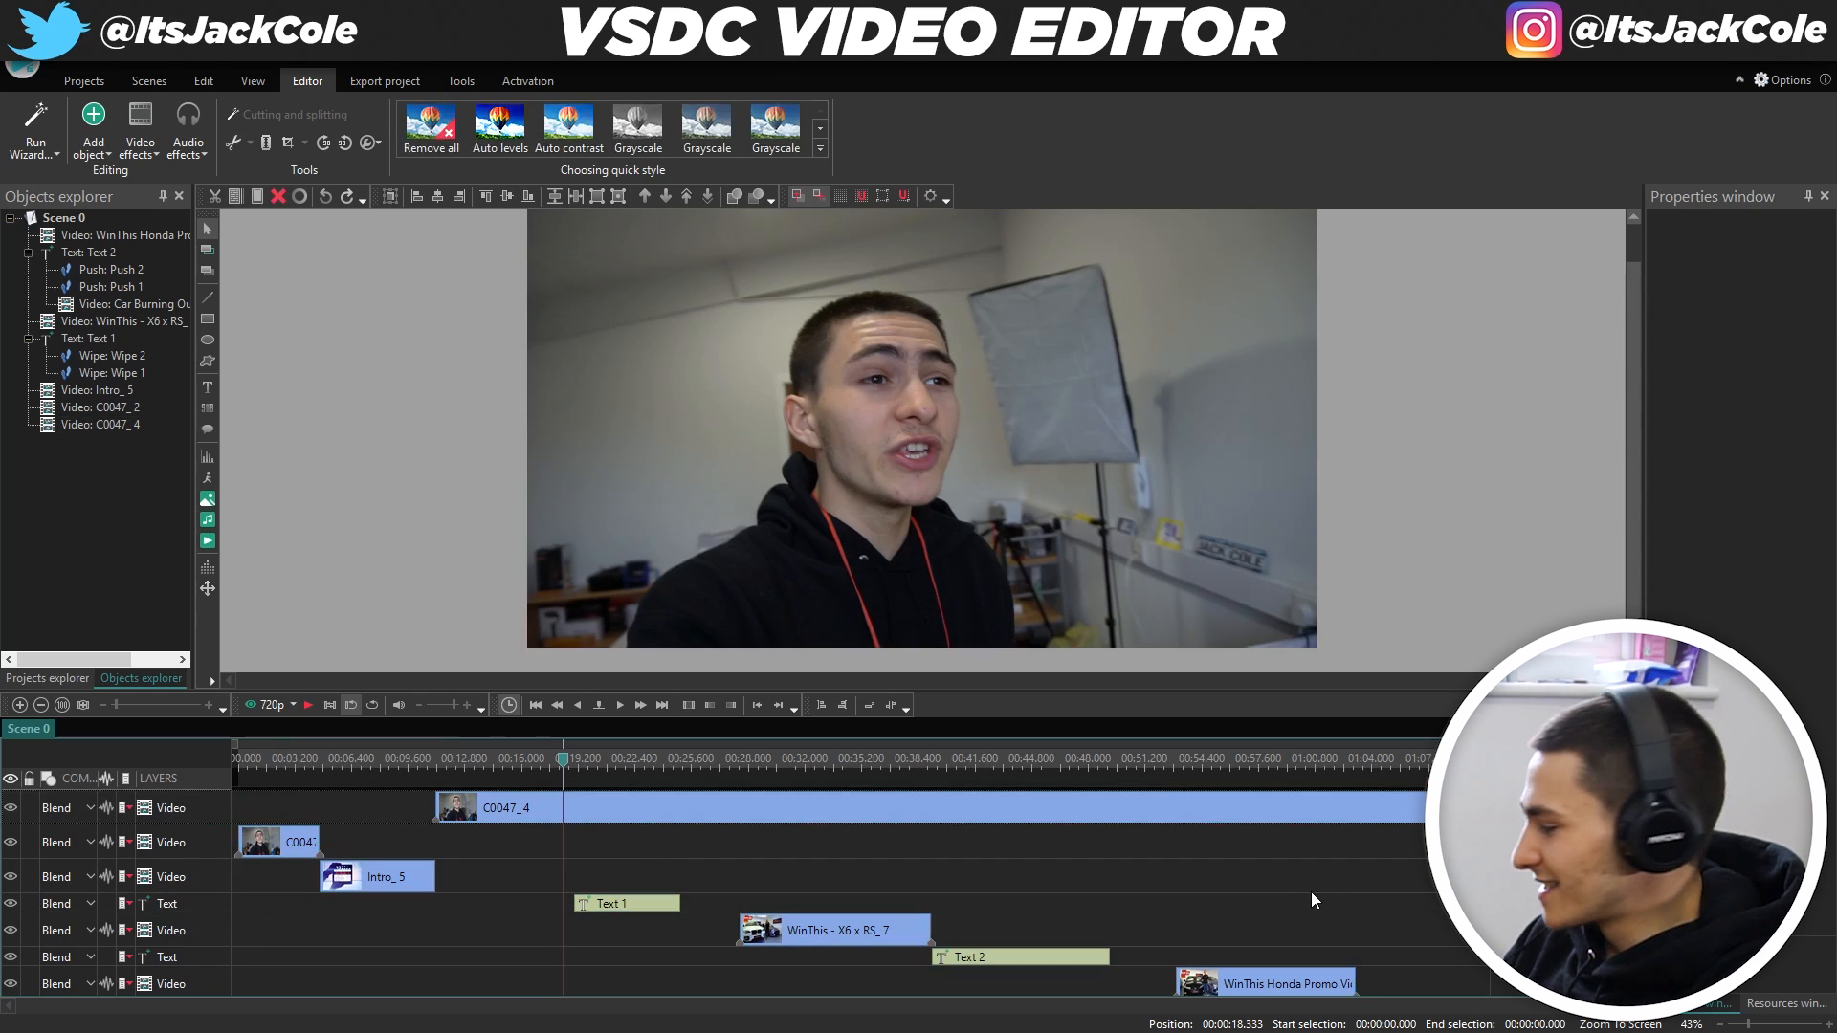
left_click(1349, 760)
left_click_drag(1349, 765, 1356, 764)
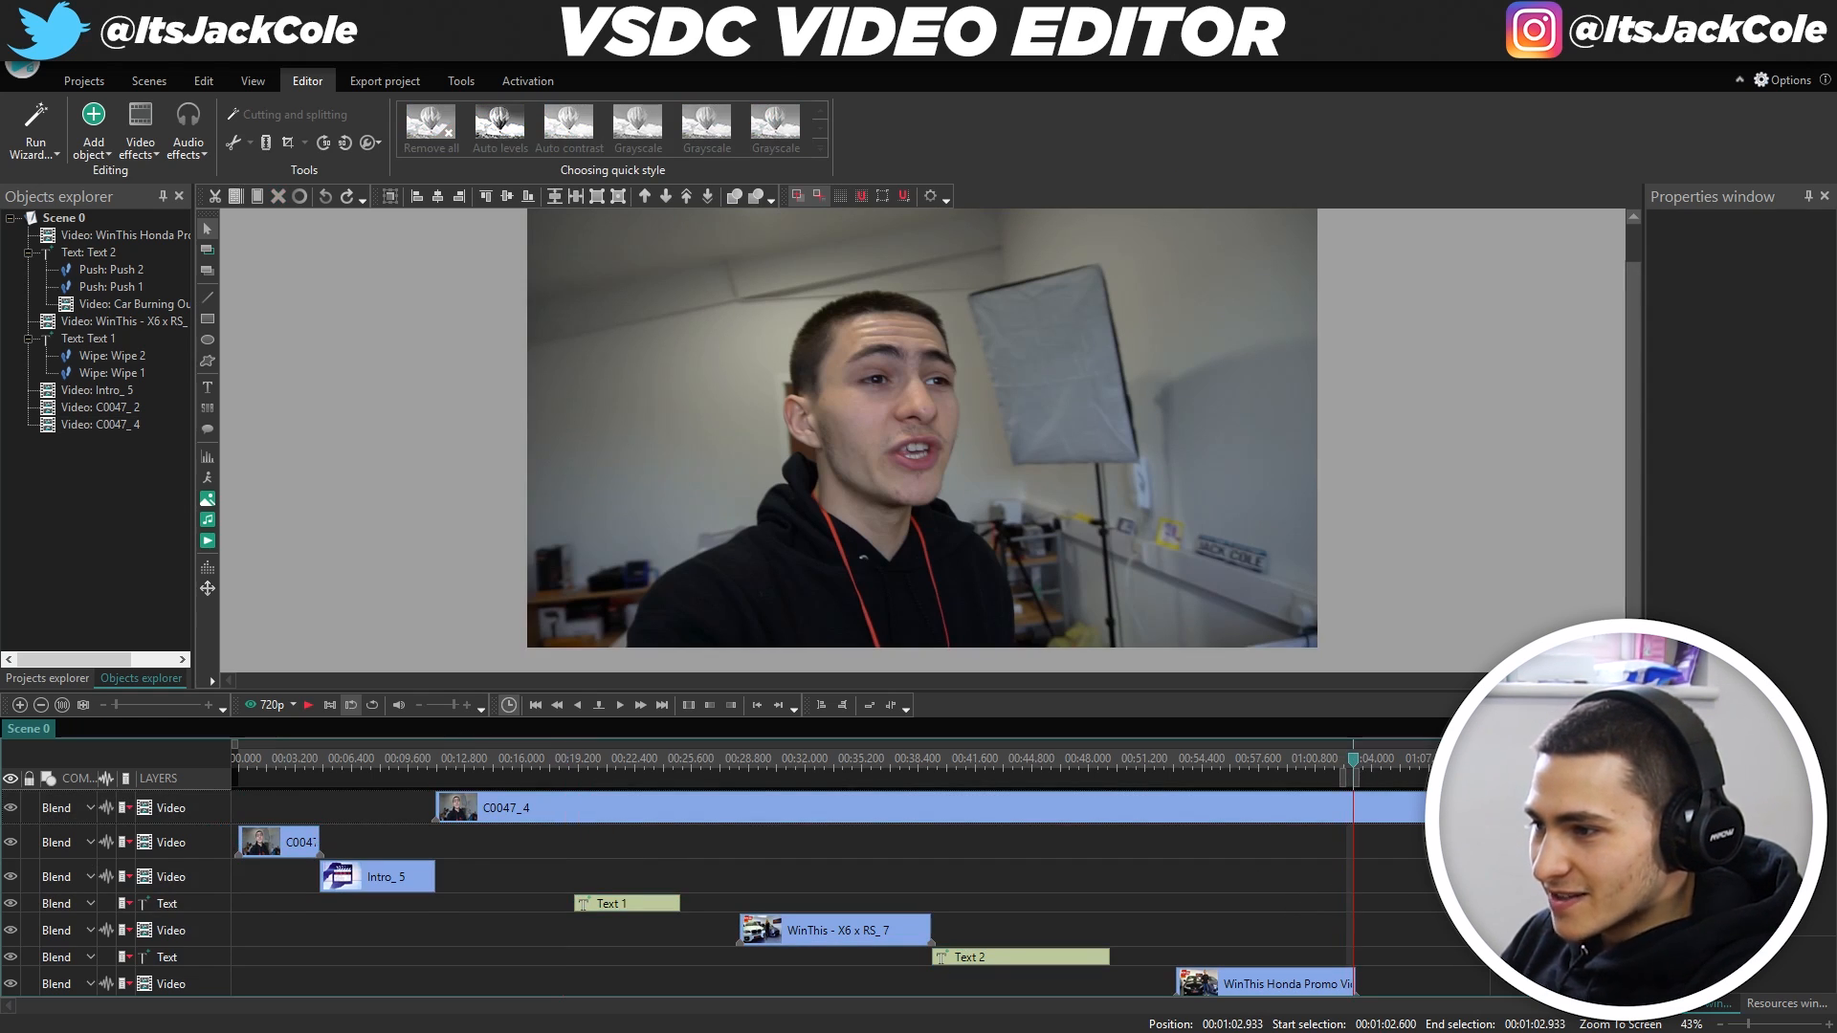
Move the playhead back to the very start of the main scene.
scroll(1435, 861, "up", 1)
scroll(1435, 861, "down", 1)
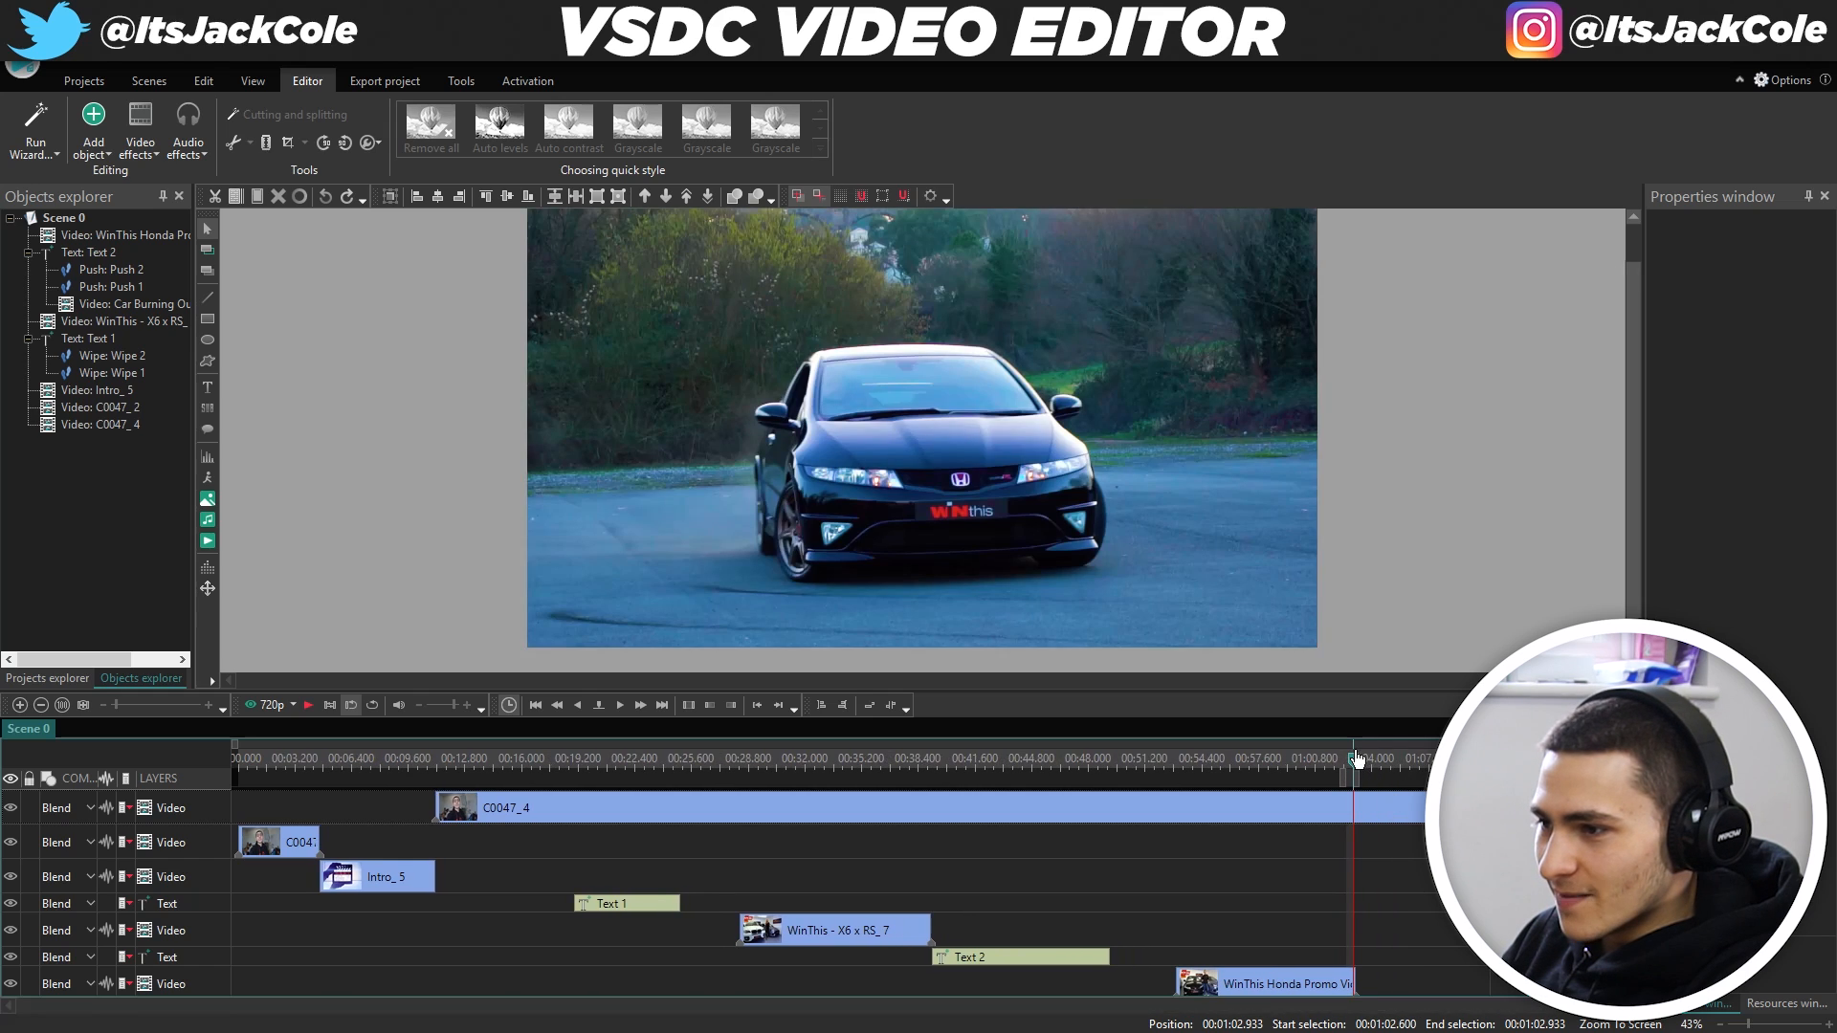
left_click_drag(1354, 786, 239, 786)
left_click_drag(1356, 775, 53, 762)
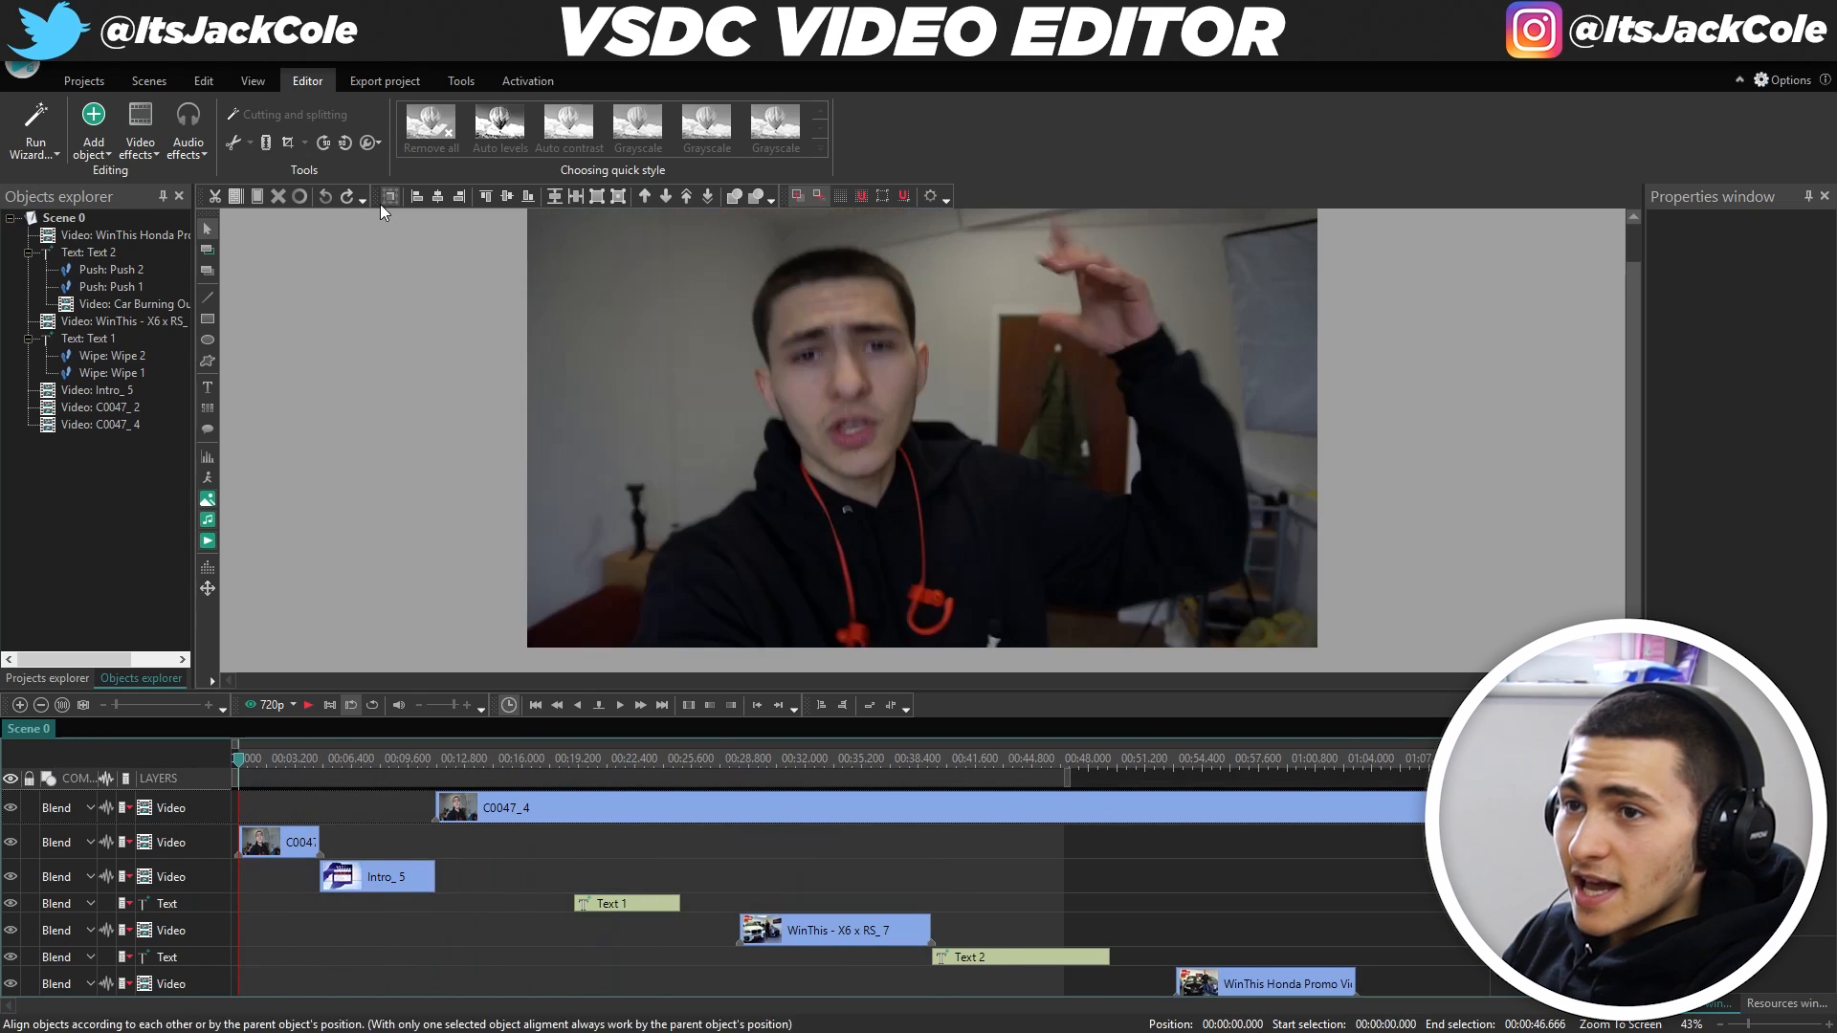
Set the project's export output file to VSDC Sample YouTube Video in the FINISHED PROJECTS folder, saved as AVI video.
left_click(399, 84)
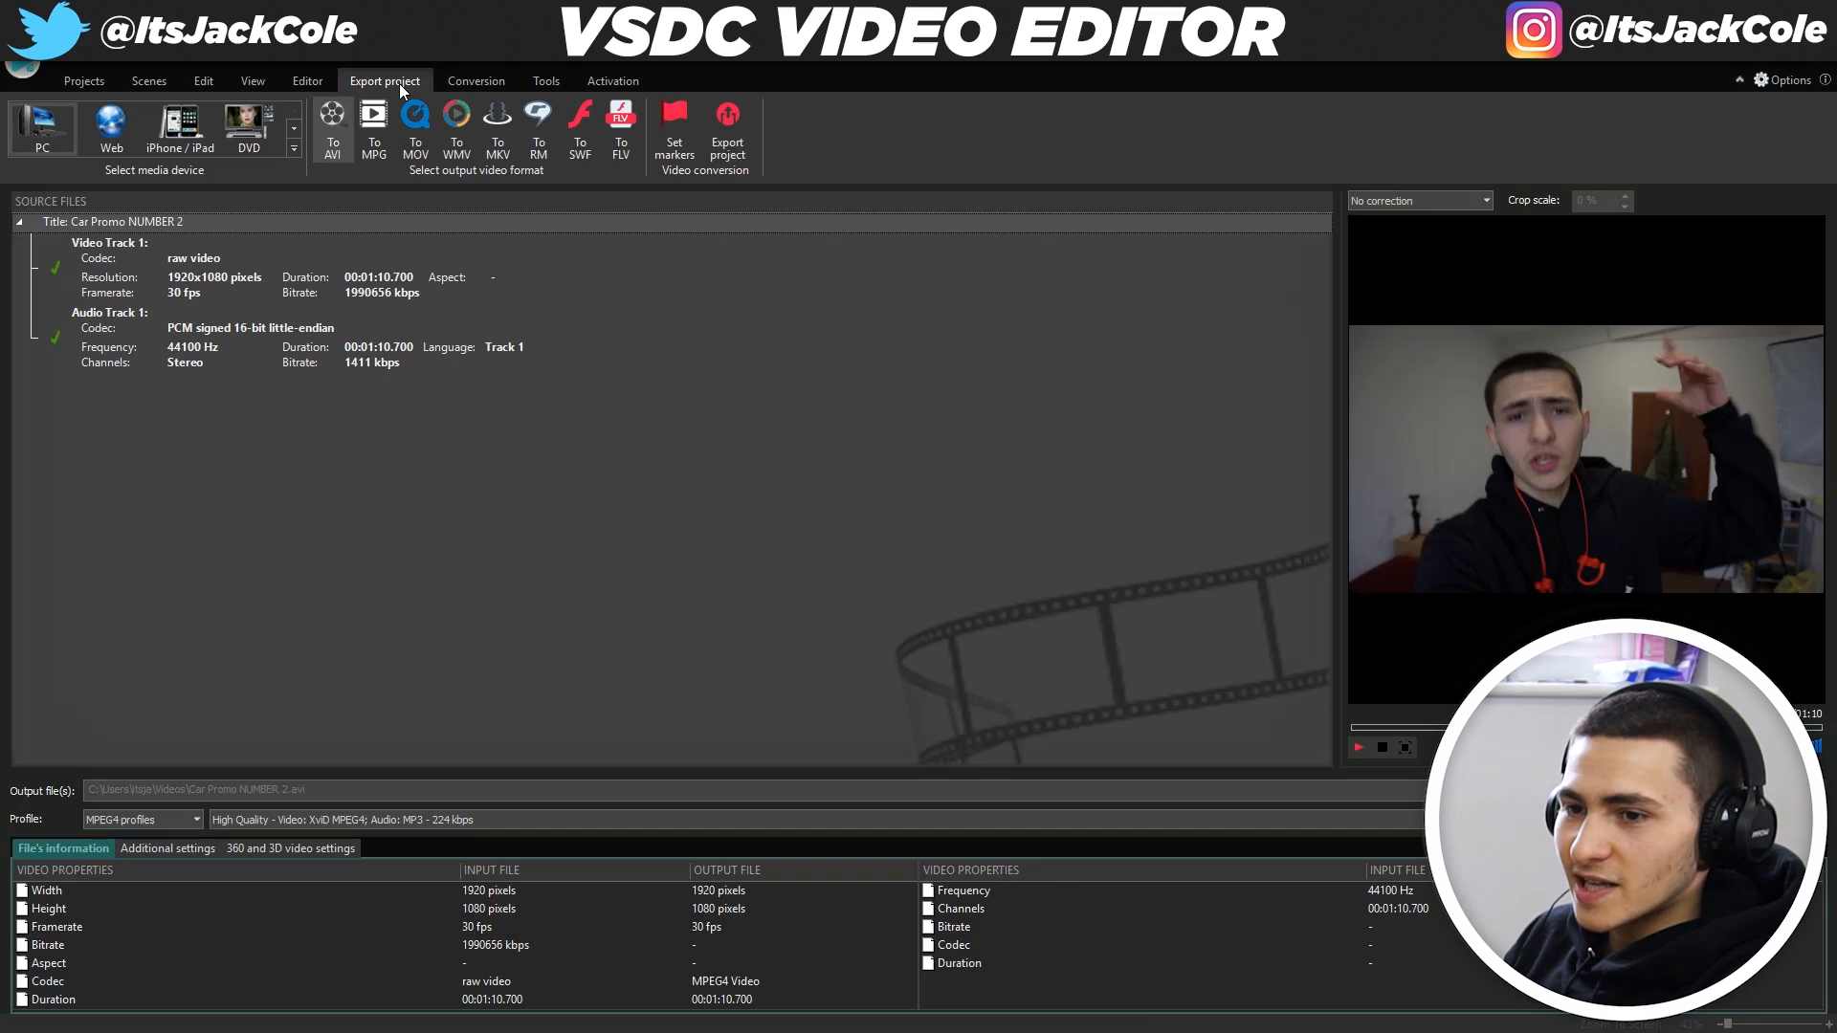
left_click(107, 790)
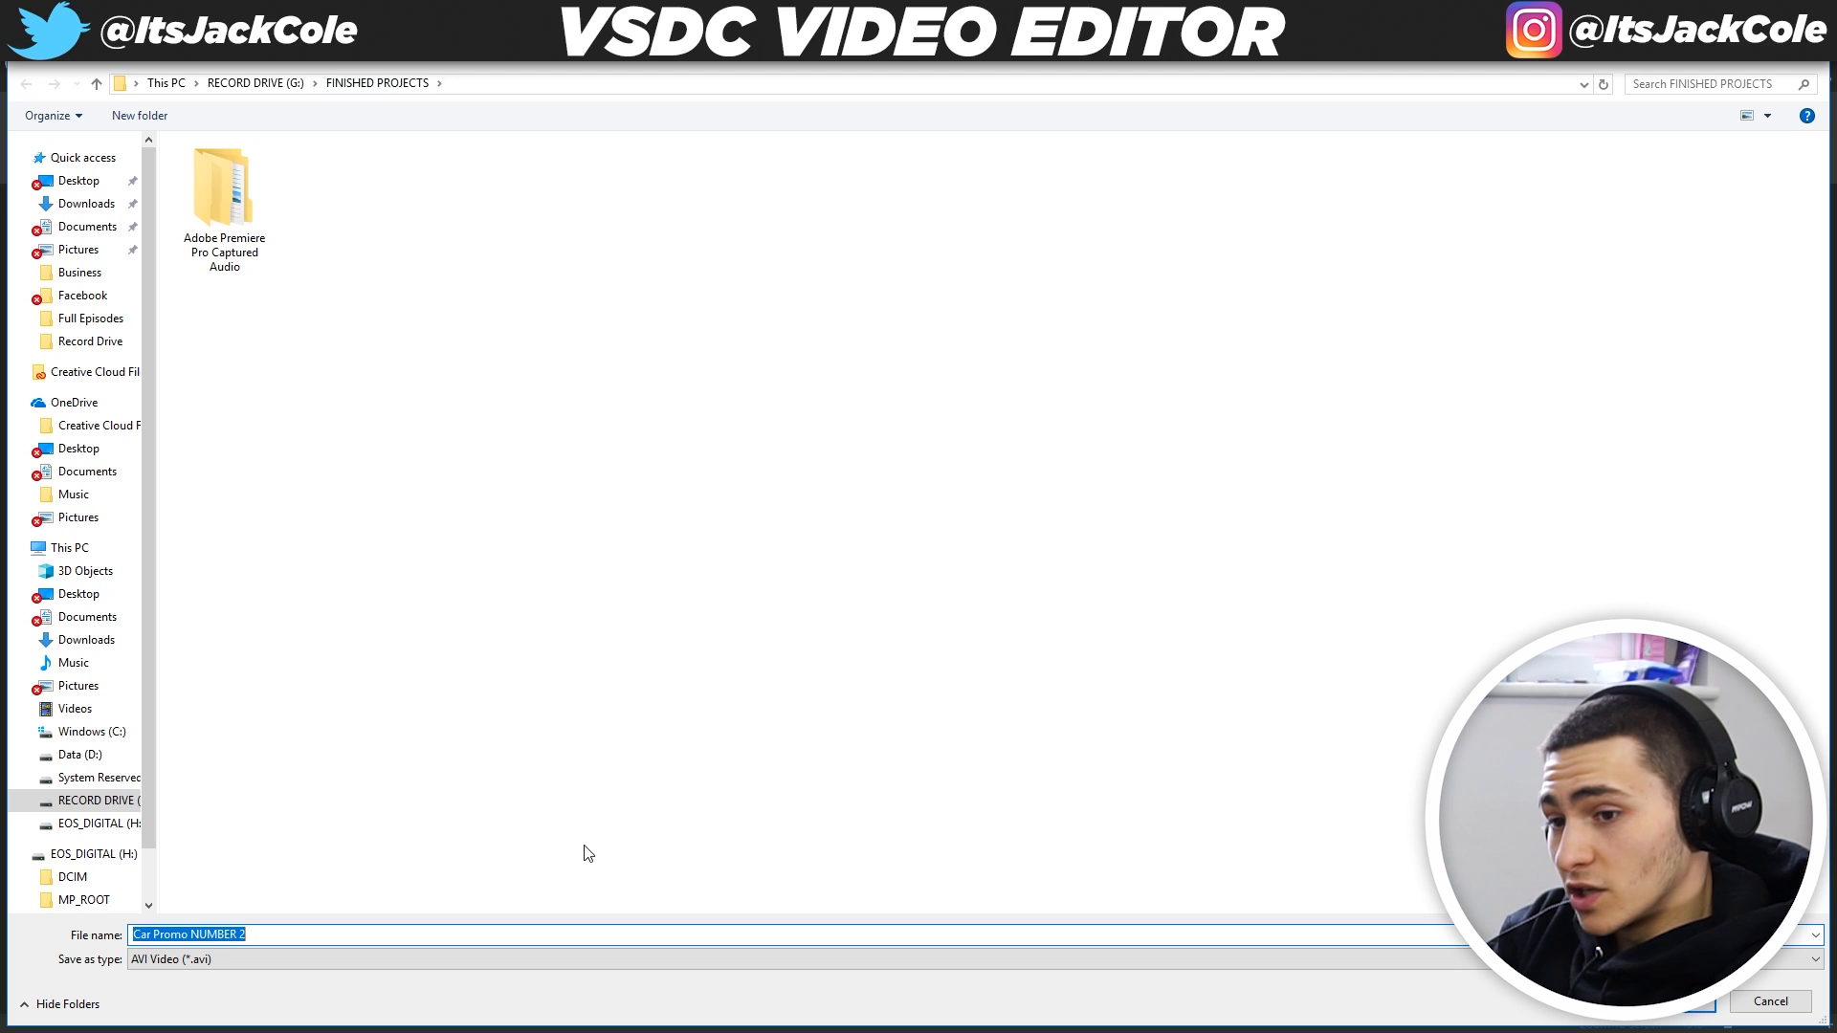
type("VSDC Sample YouTube Video")
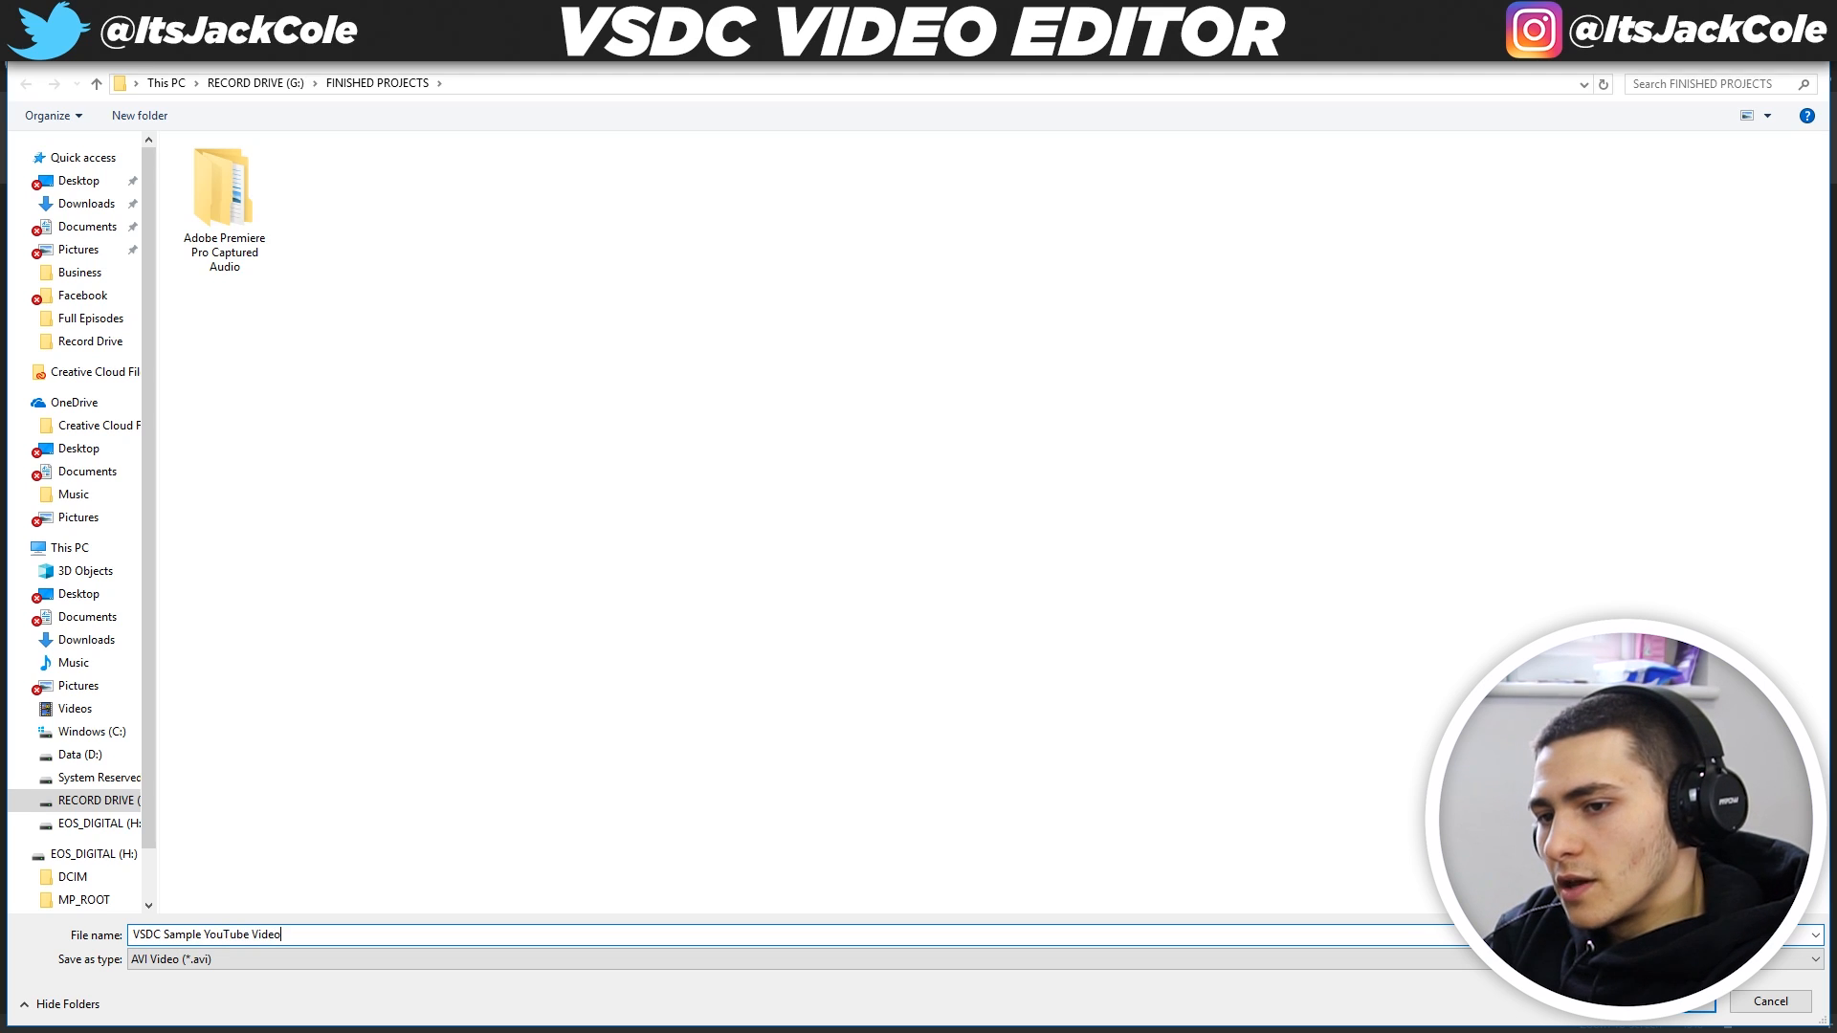
key("Return")
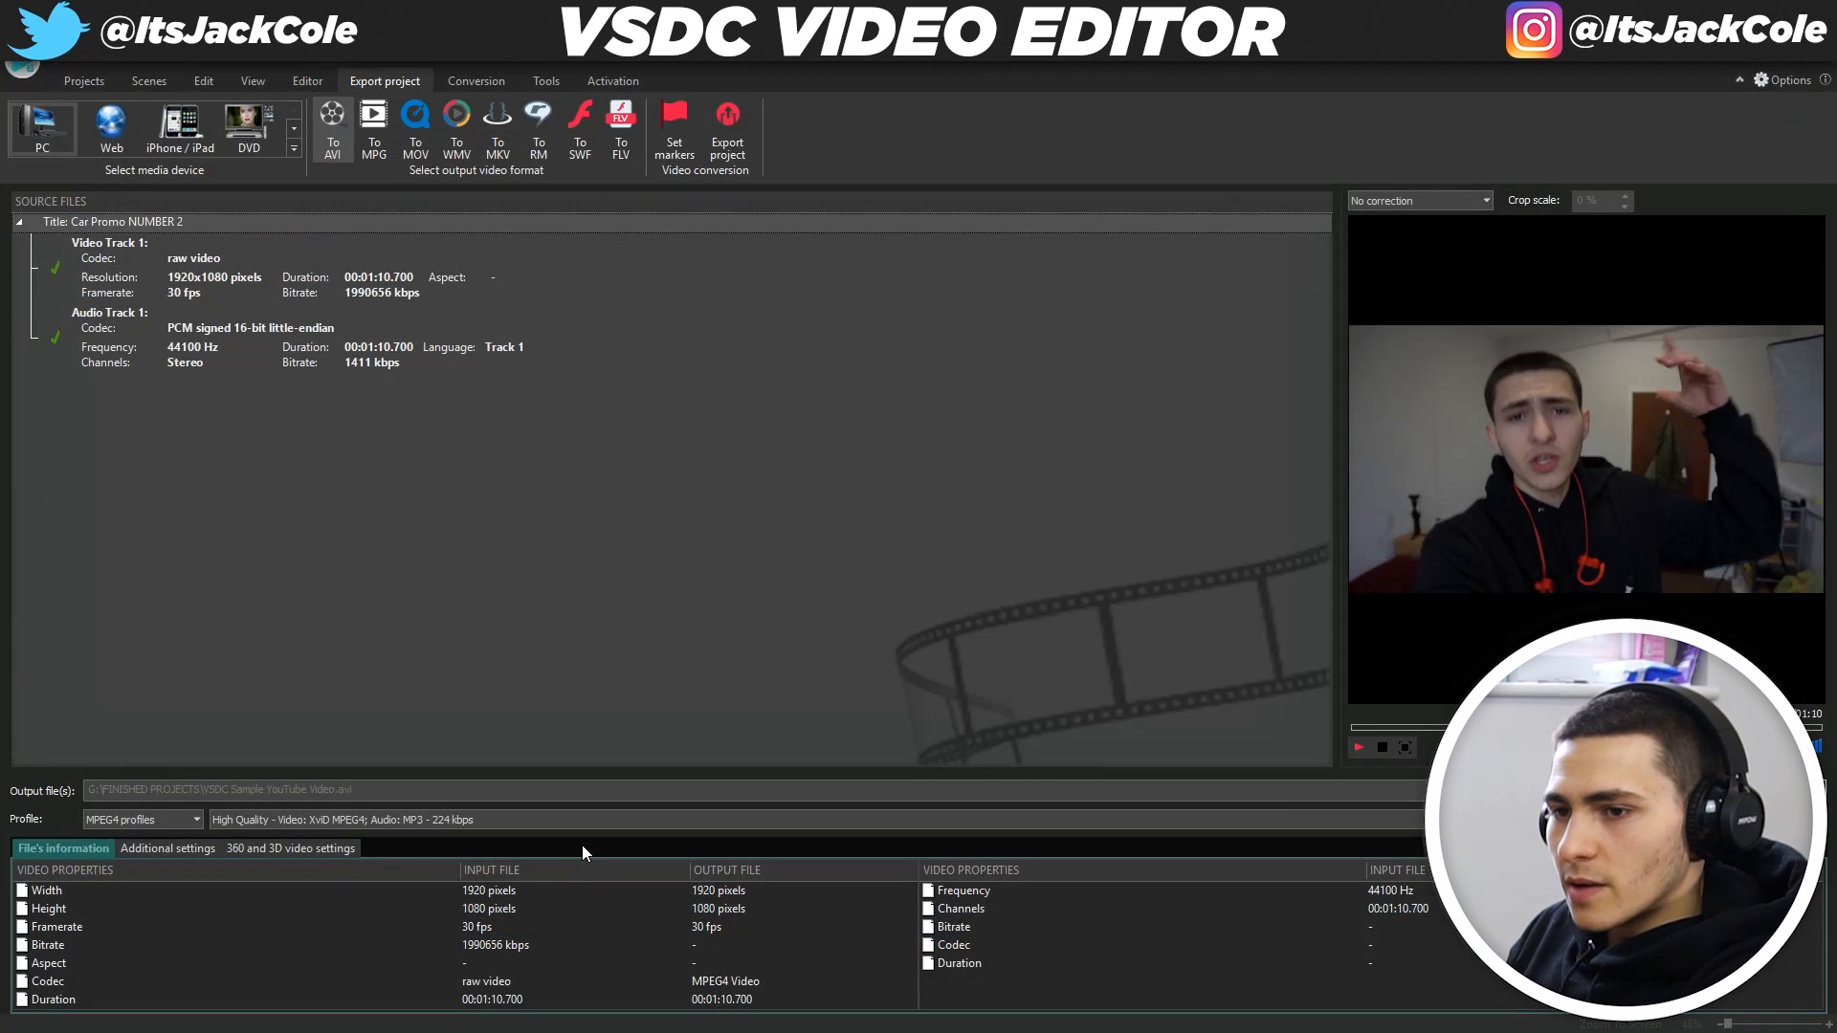
Choose the H264/AVC profiles for the export and set the quality to Highest Quality with MP3 audio at 224 kbps.
left_click(196, 821)
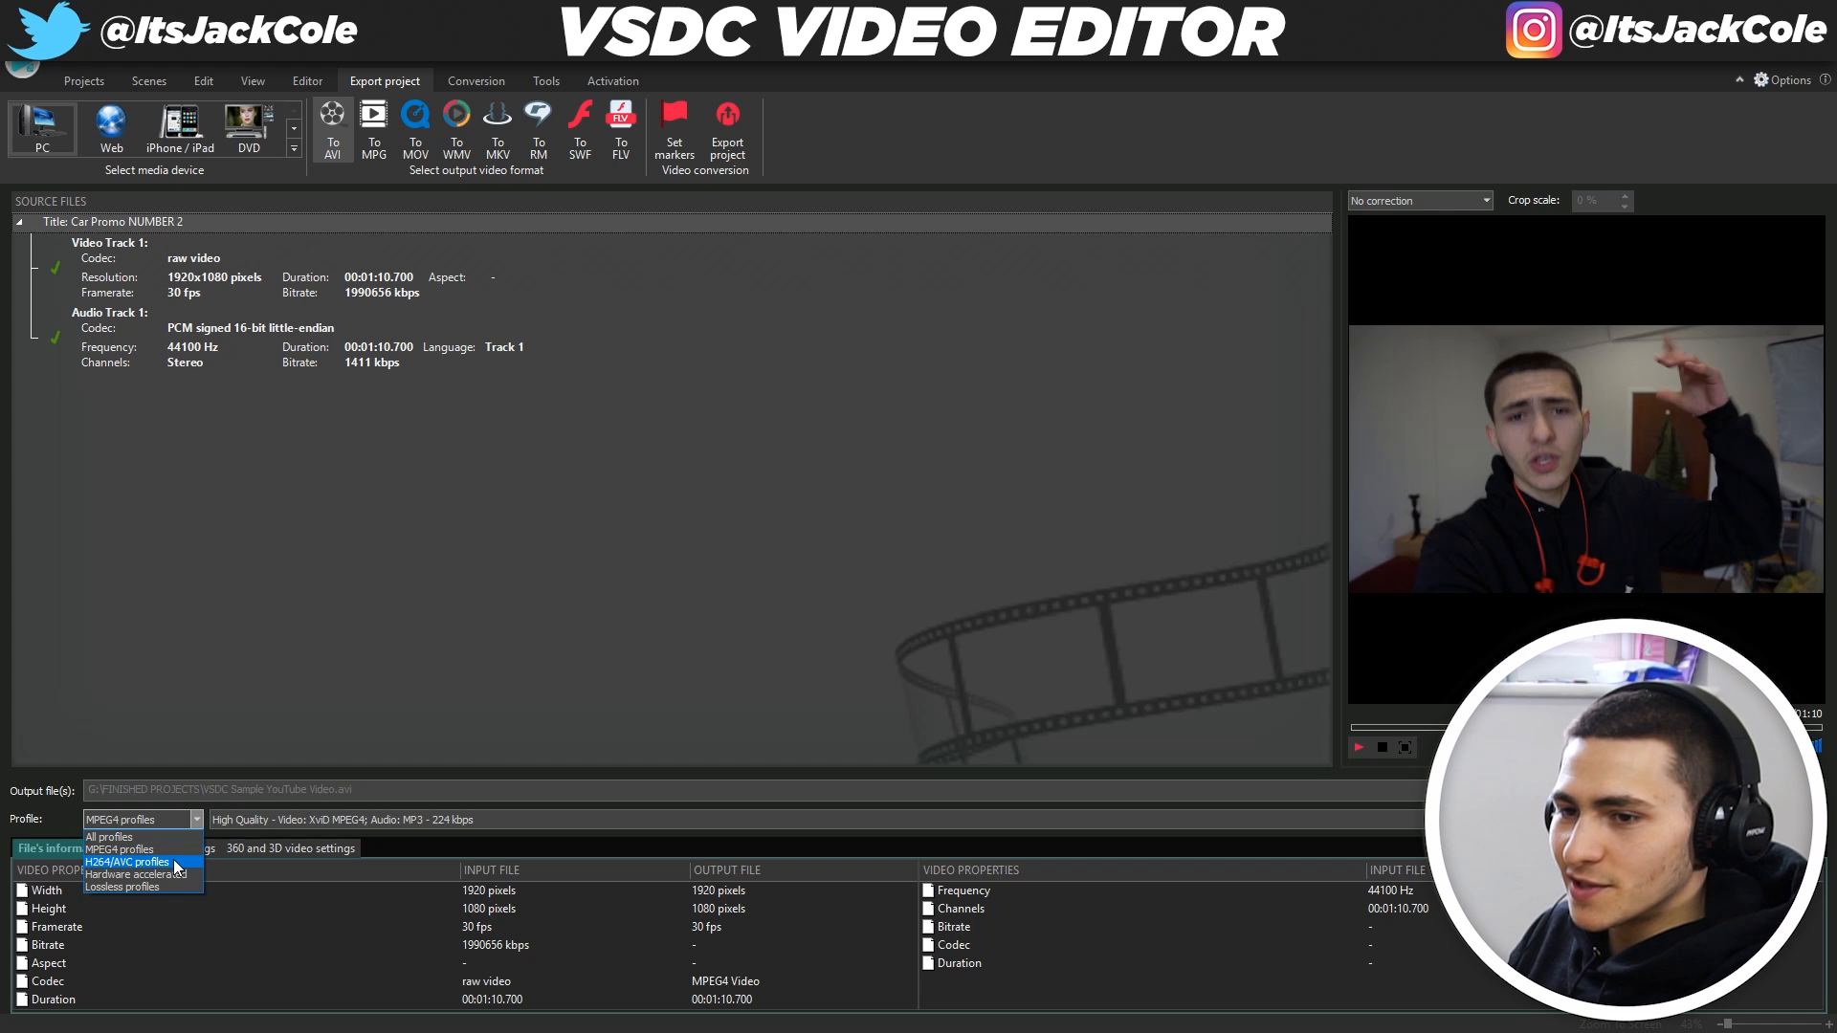
left_click(177, 863)
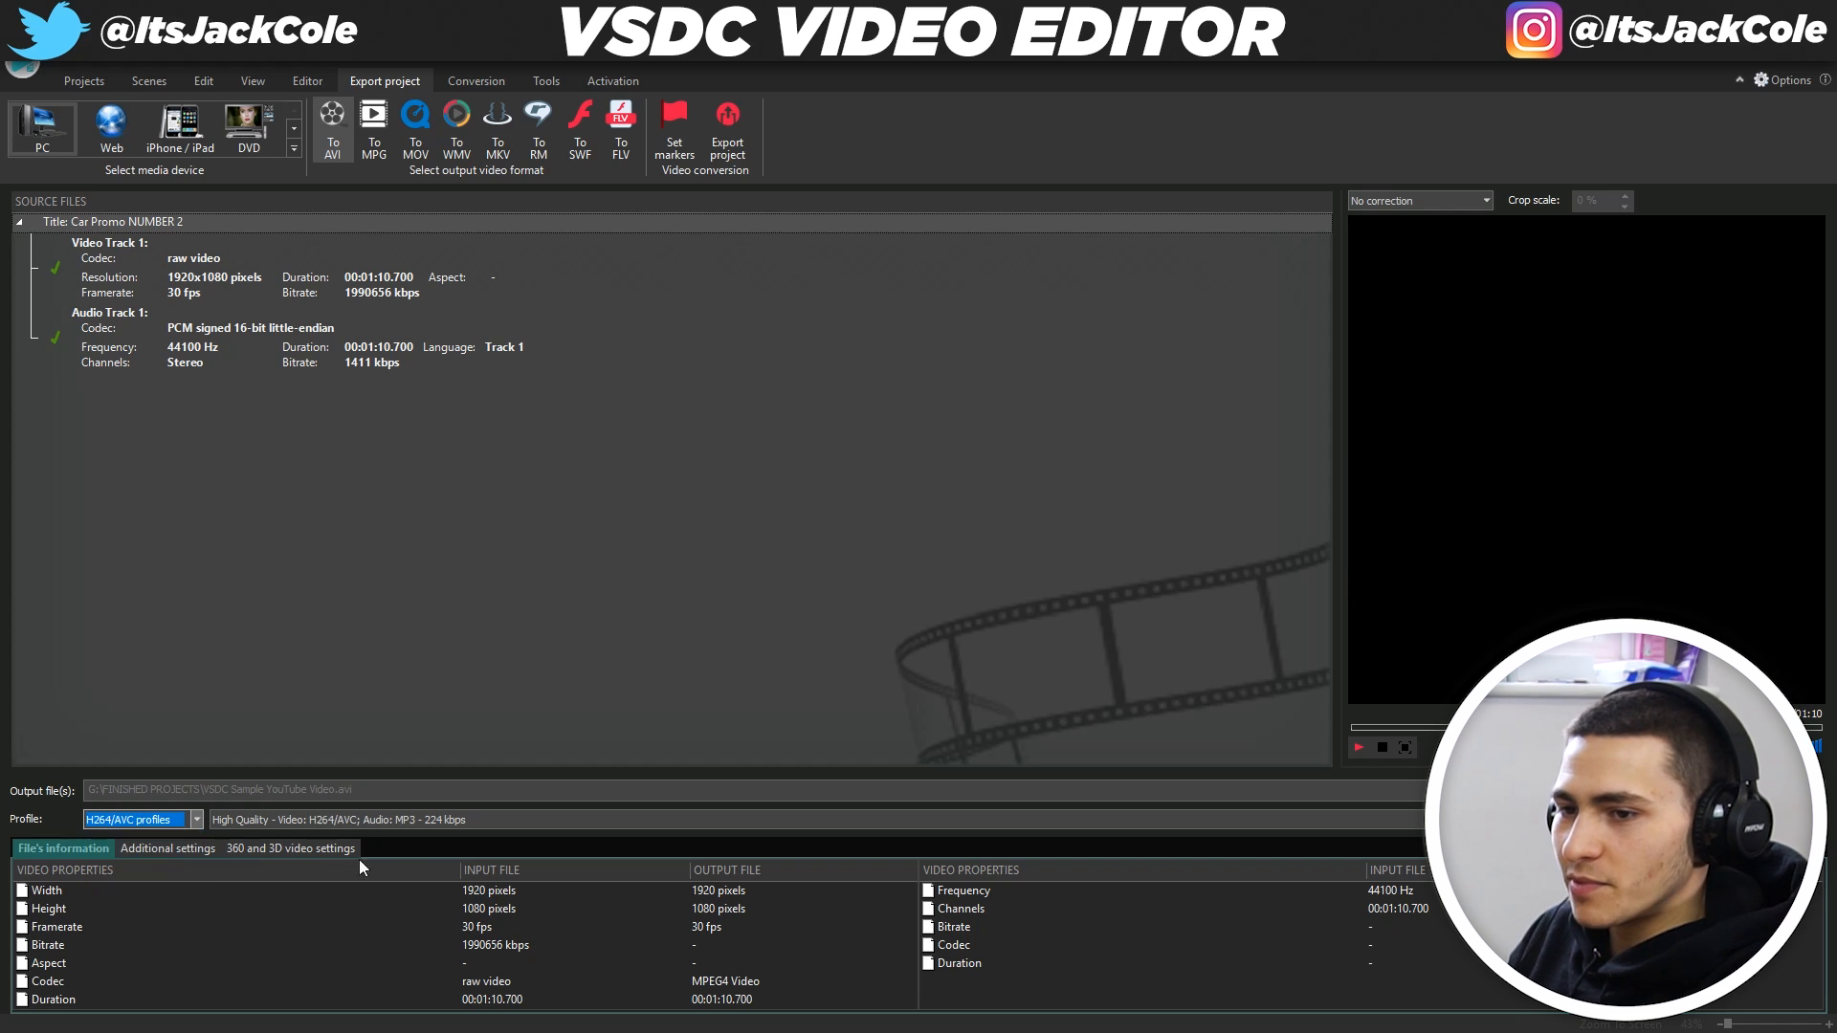
left_click(474, 825)
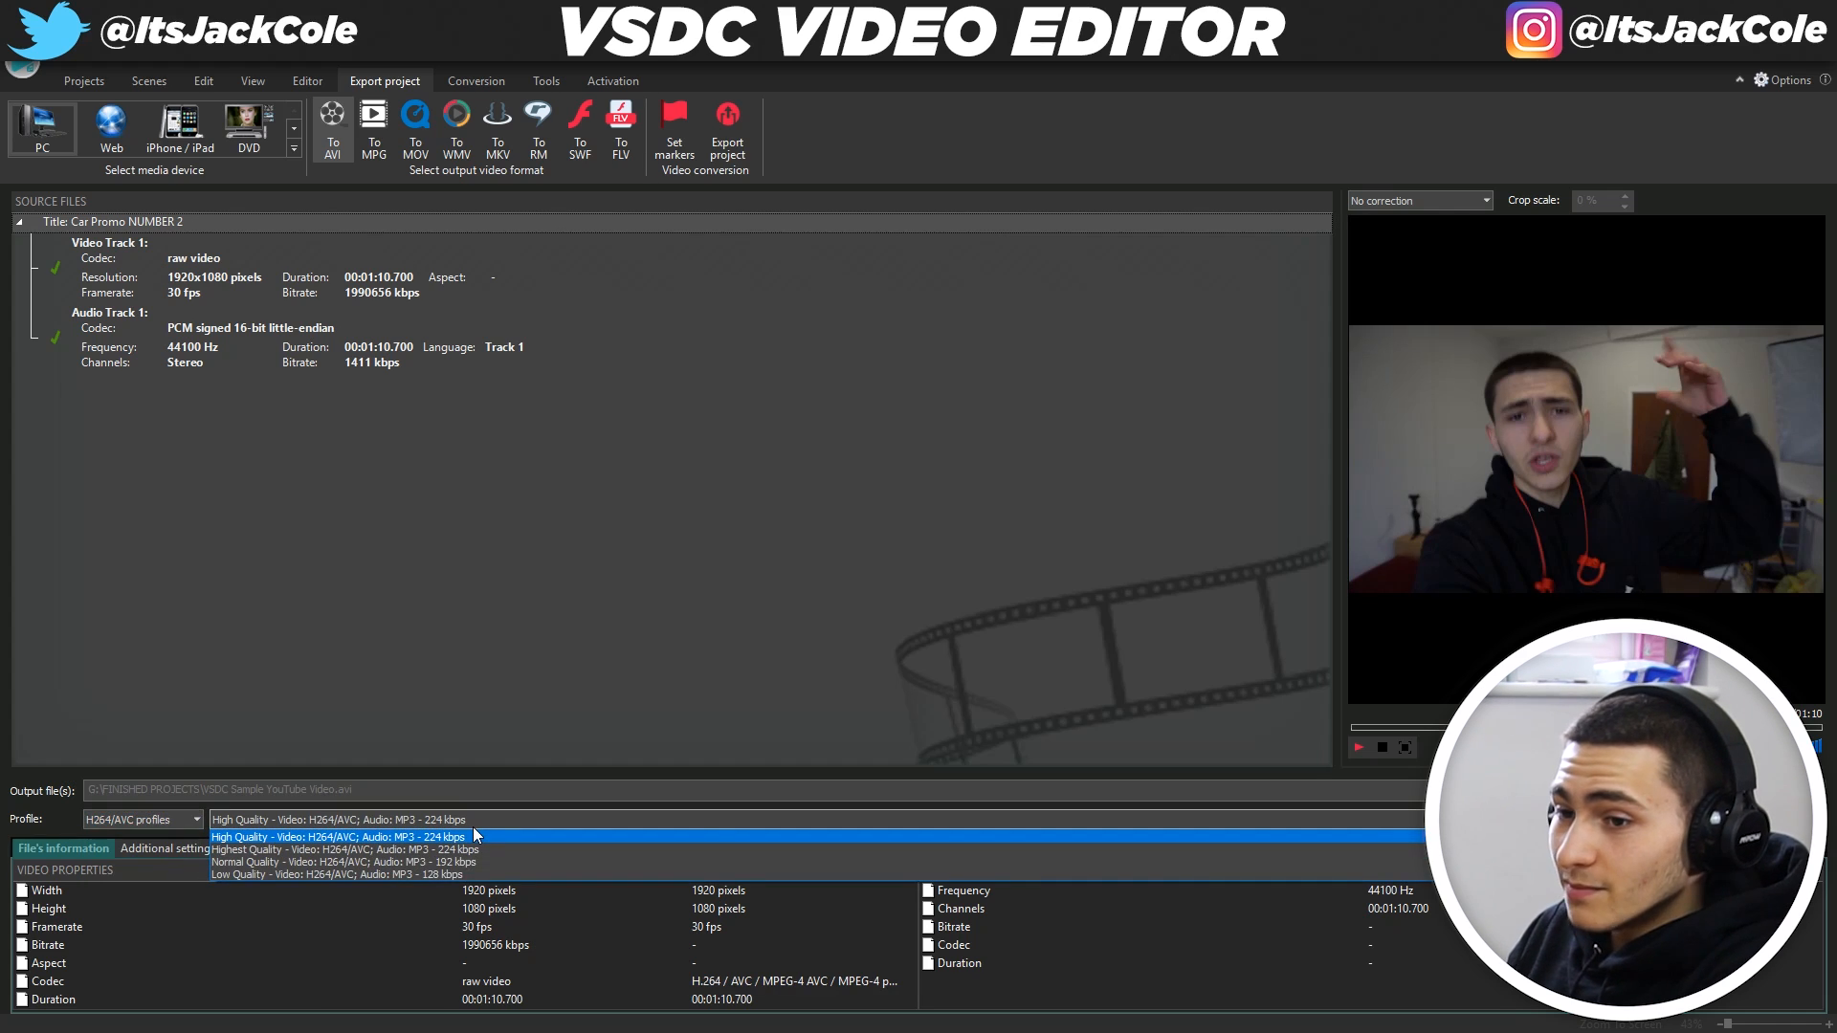
left_click(428, 850)
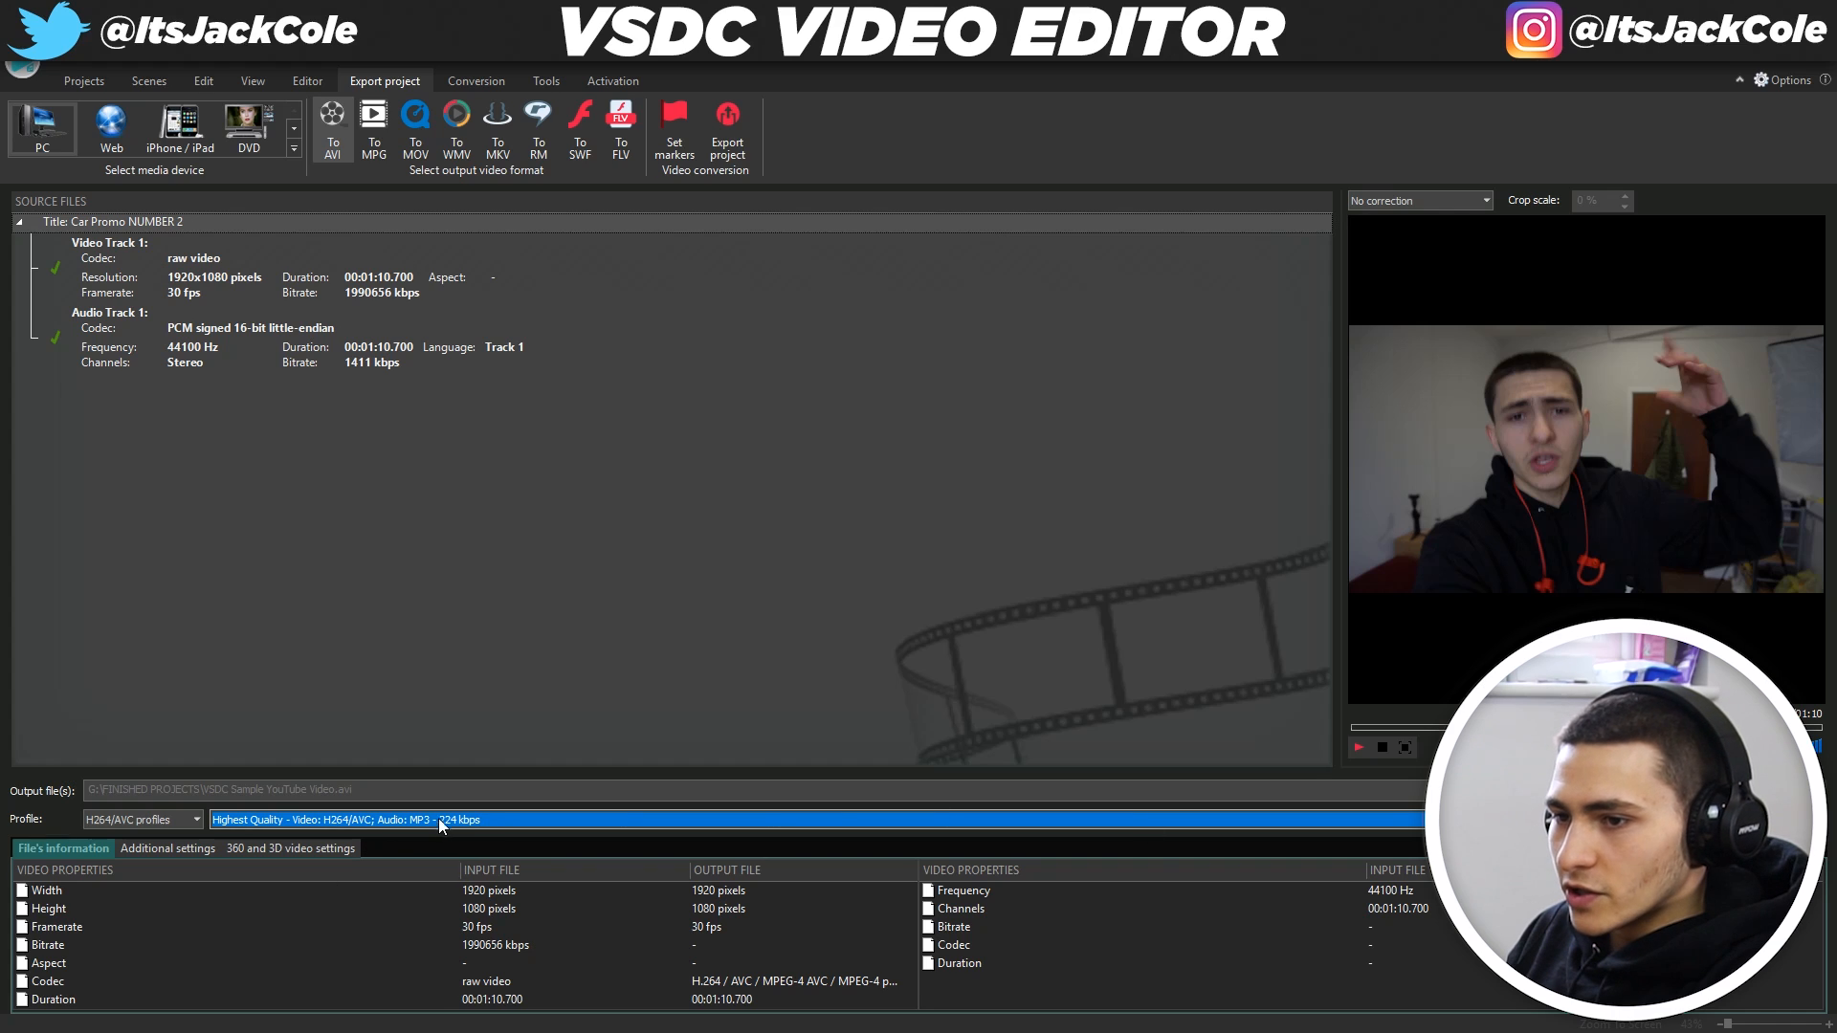
left_click(367, 899)
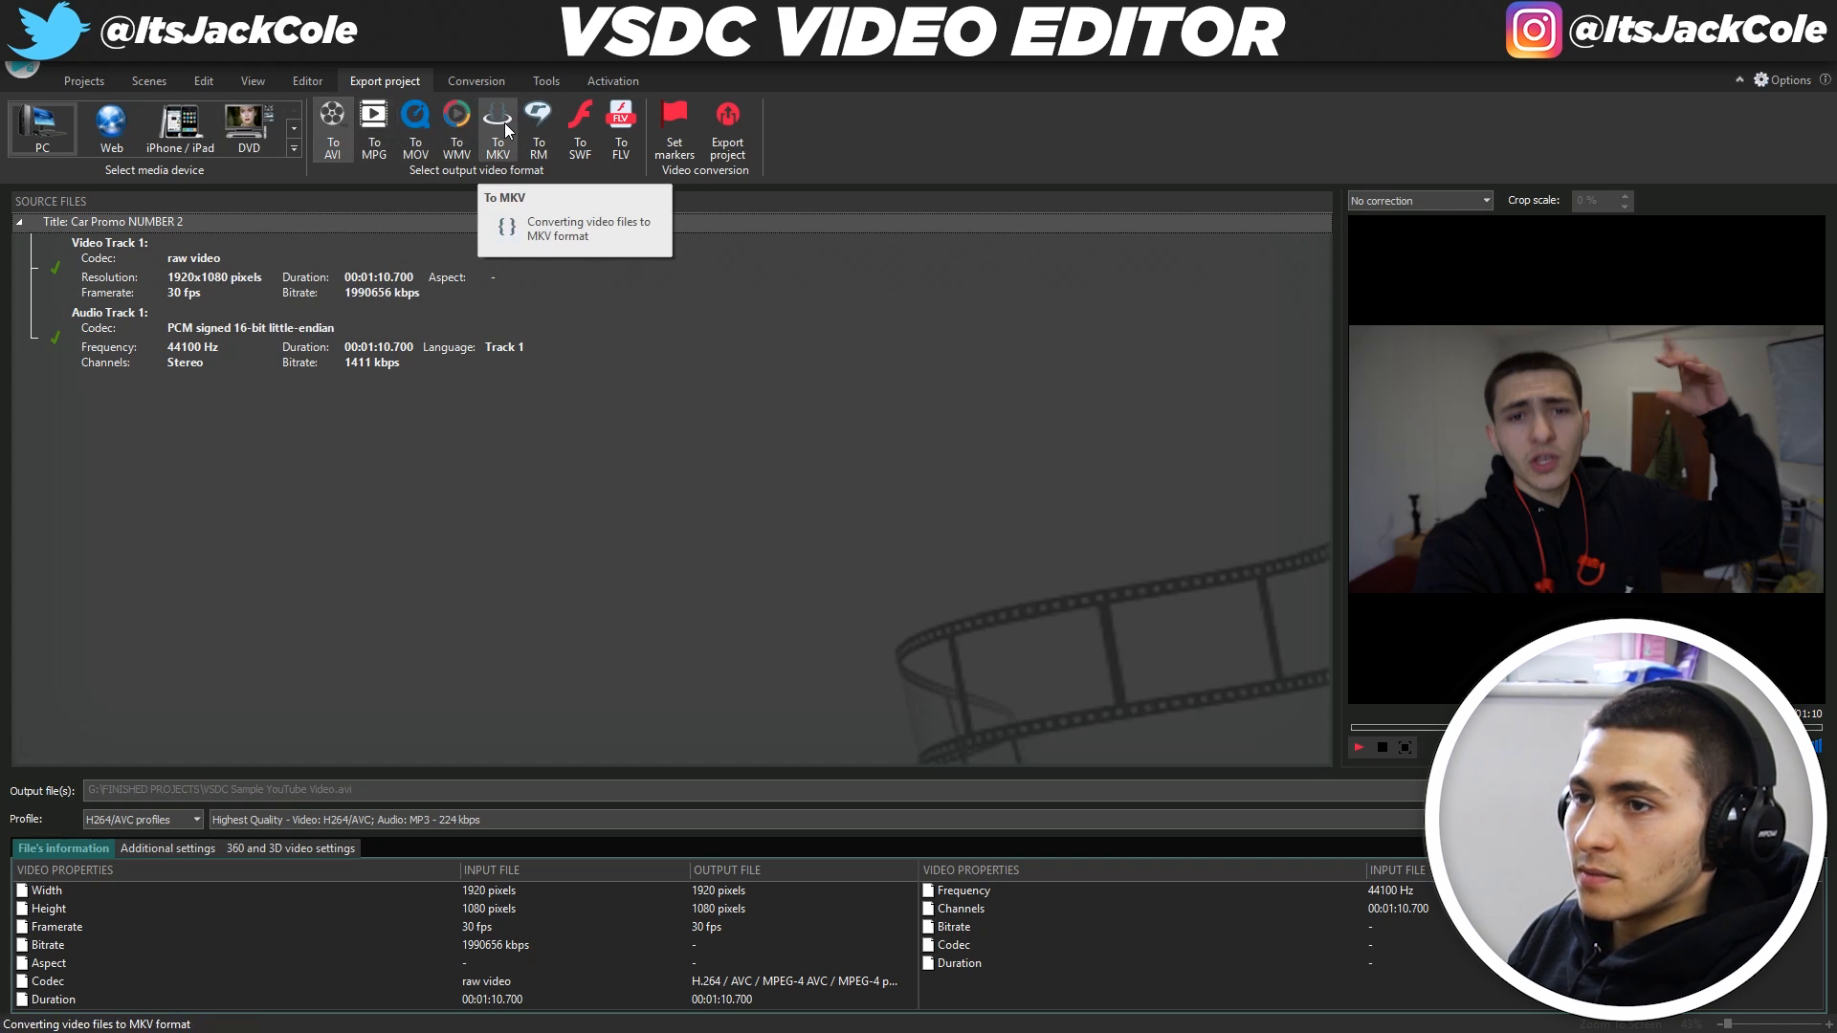
Start exporting the project and continue without the premium features.
left_click(706, 118)
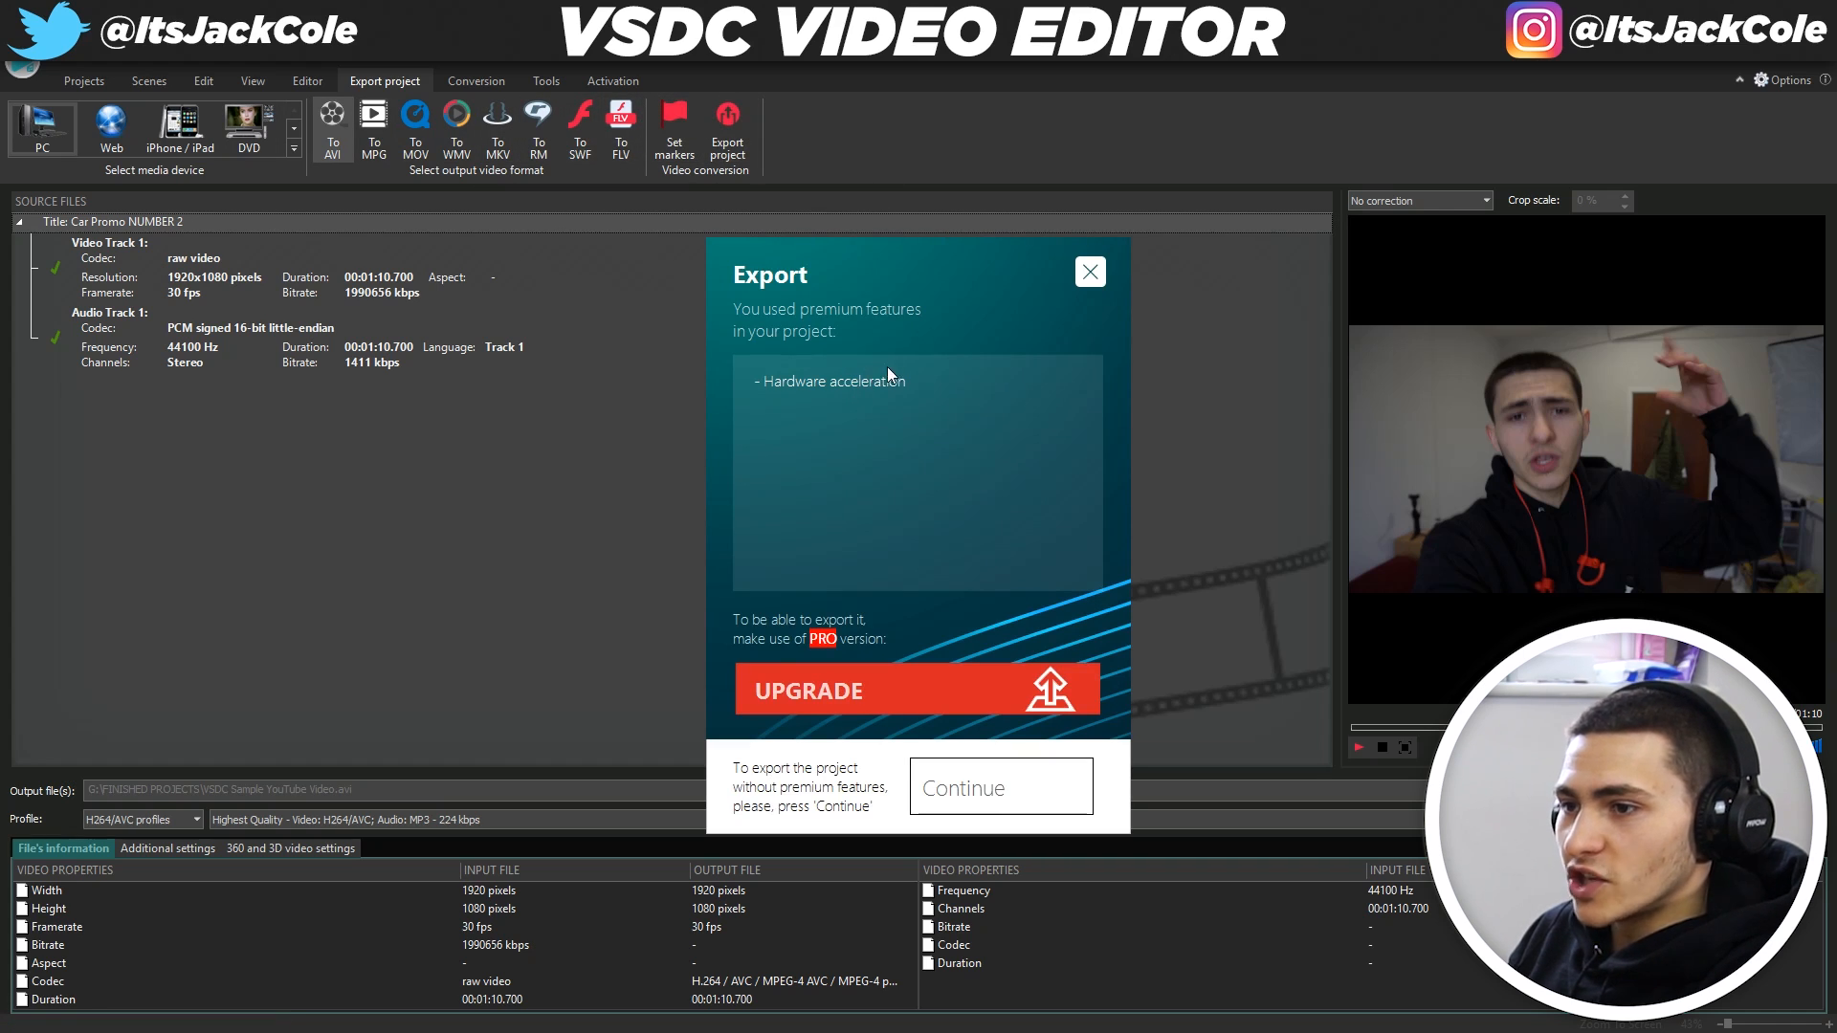
left_click(1012, 795)
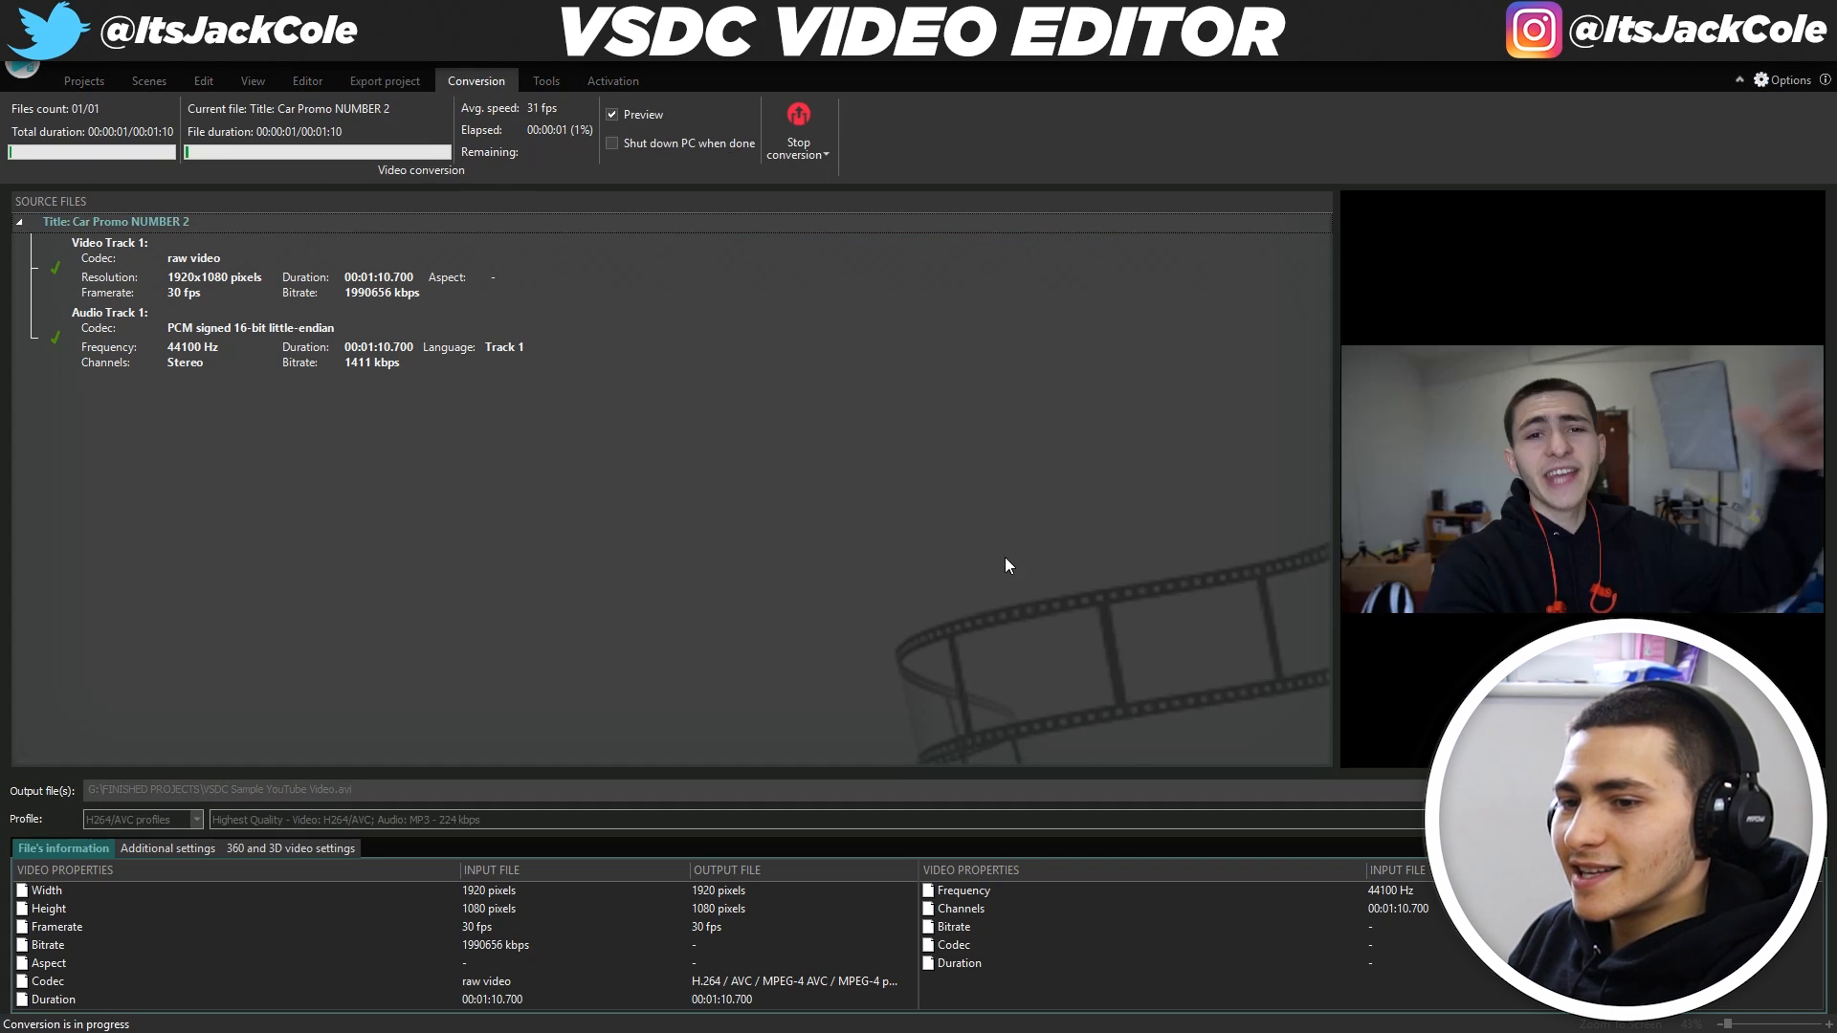